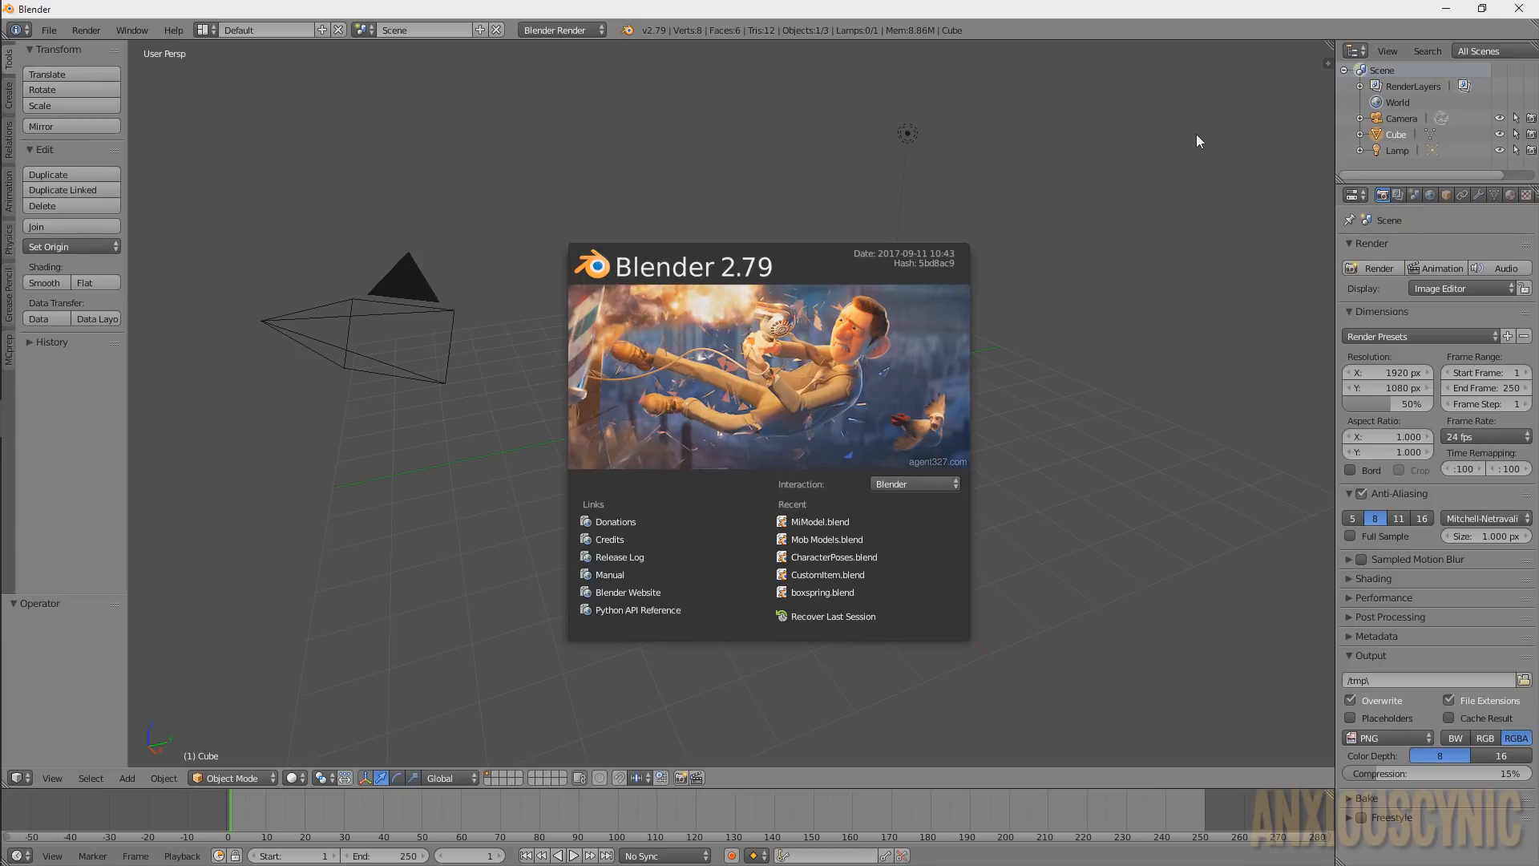
# Delete the default cube and enable Environment Lighting in the world settings
pyautogui.click(840, 406)
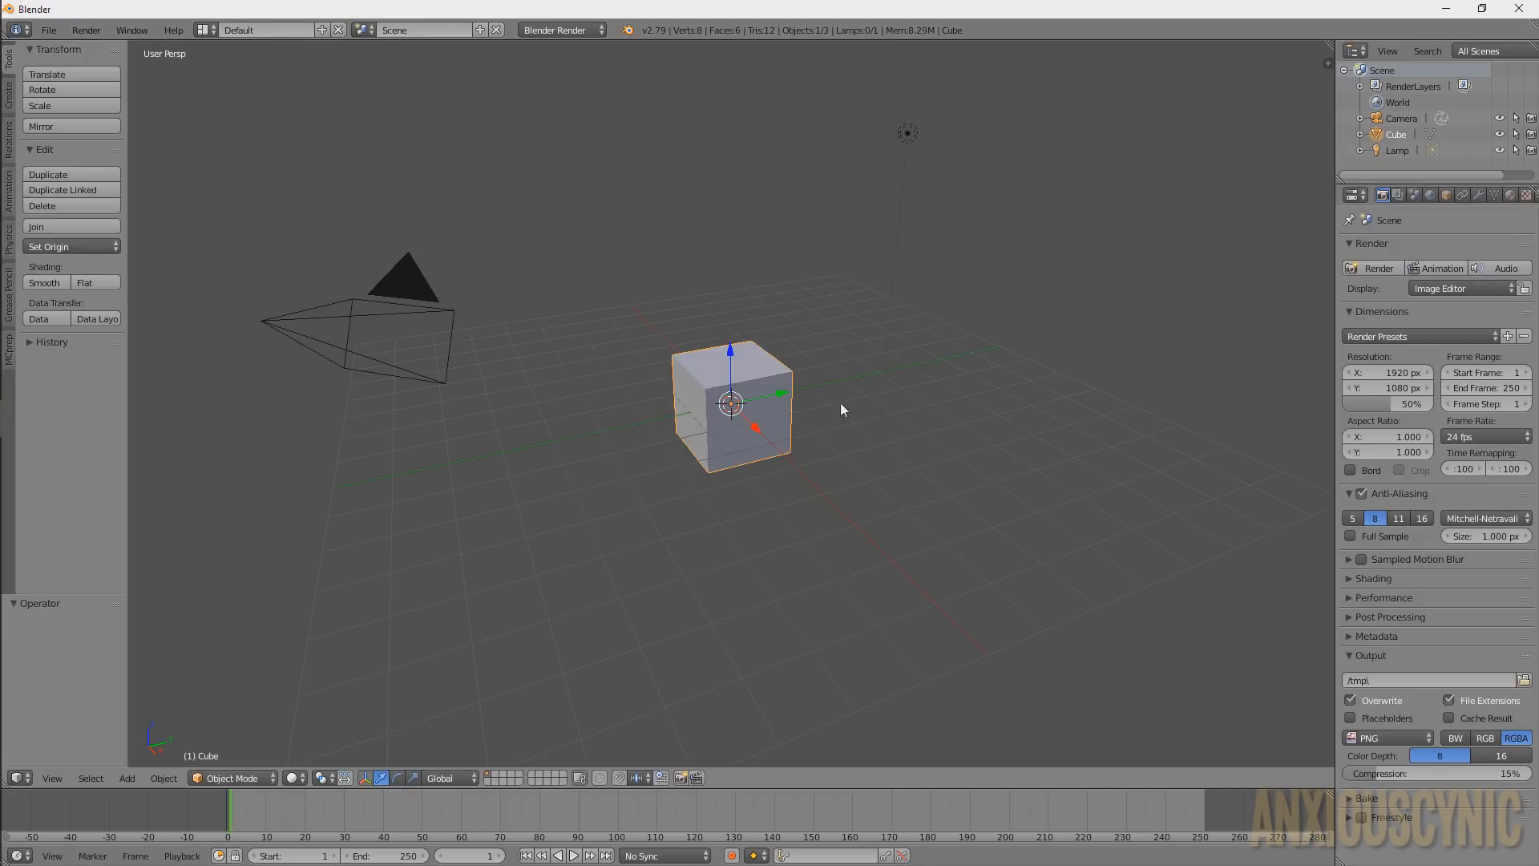
pyautogui.press('x')
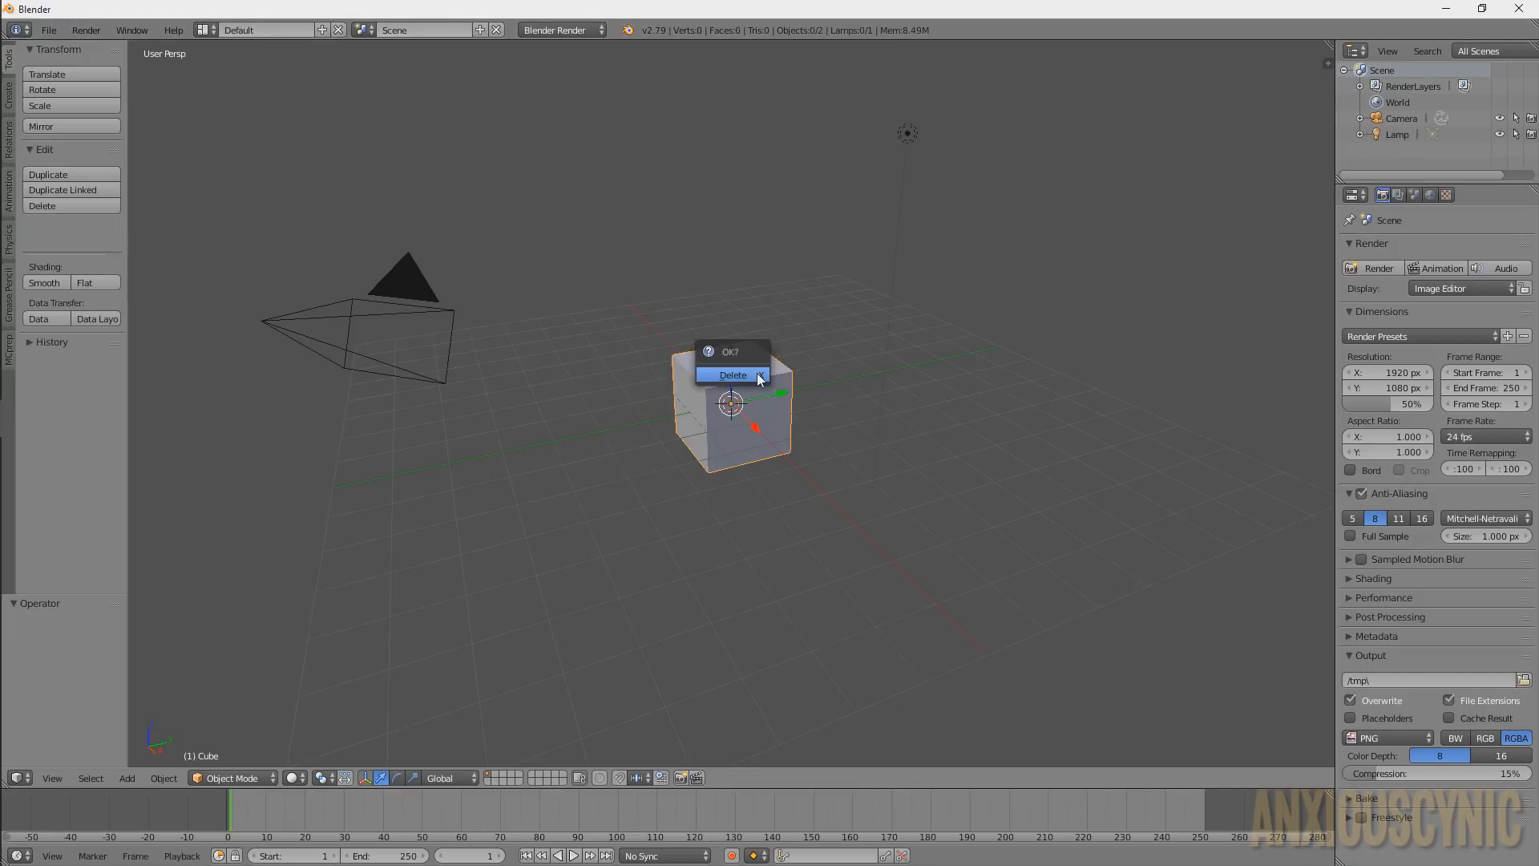
pyautogui.click(758, 379)
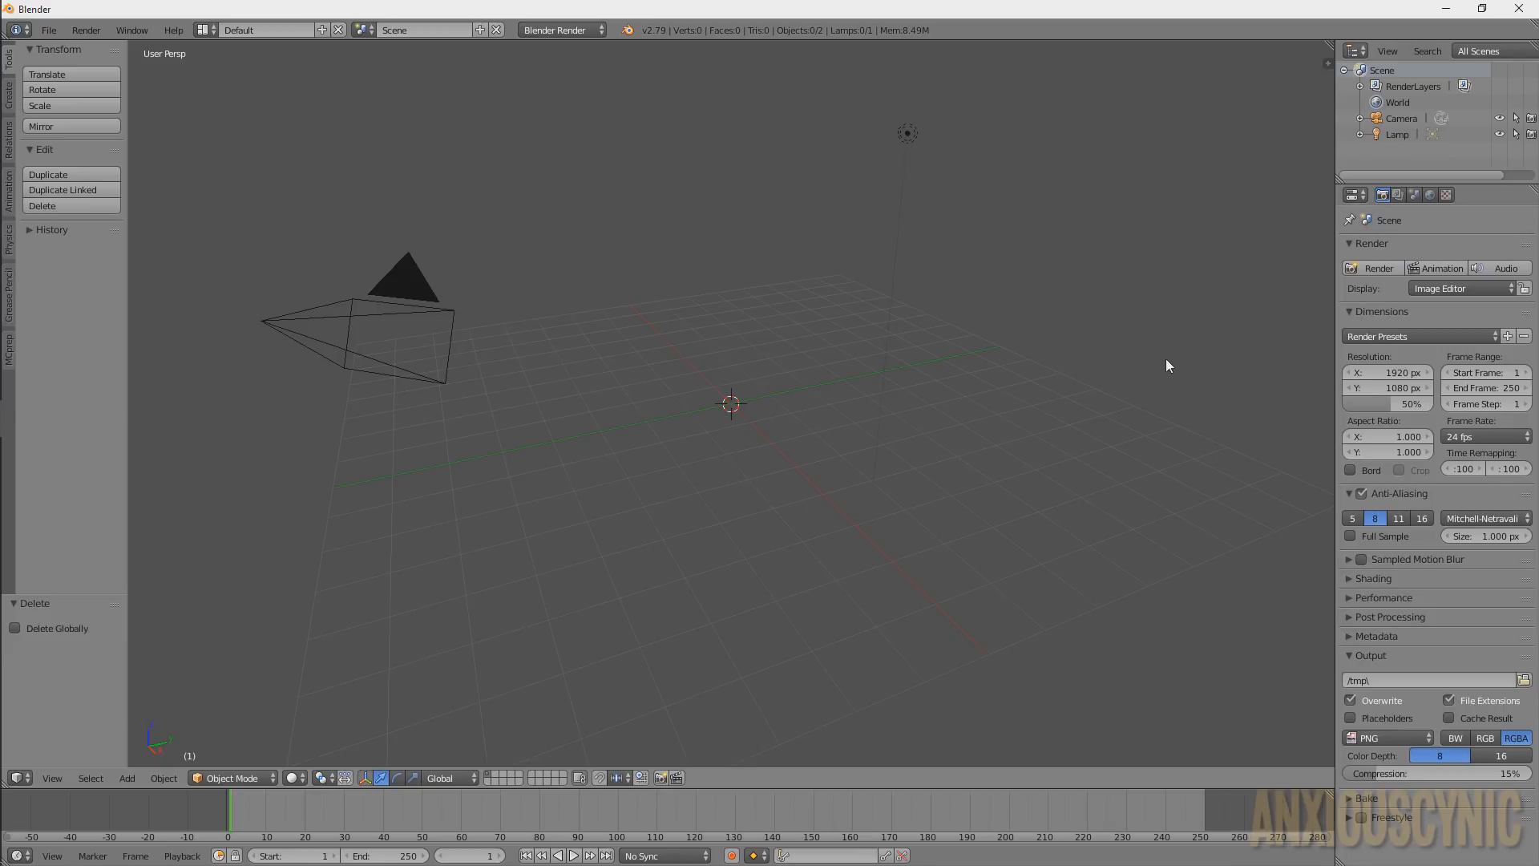
pyautogui.click(1432, 196)
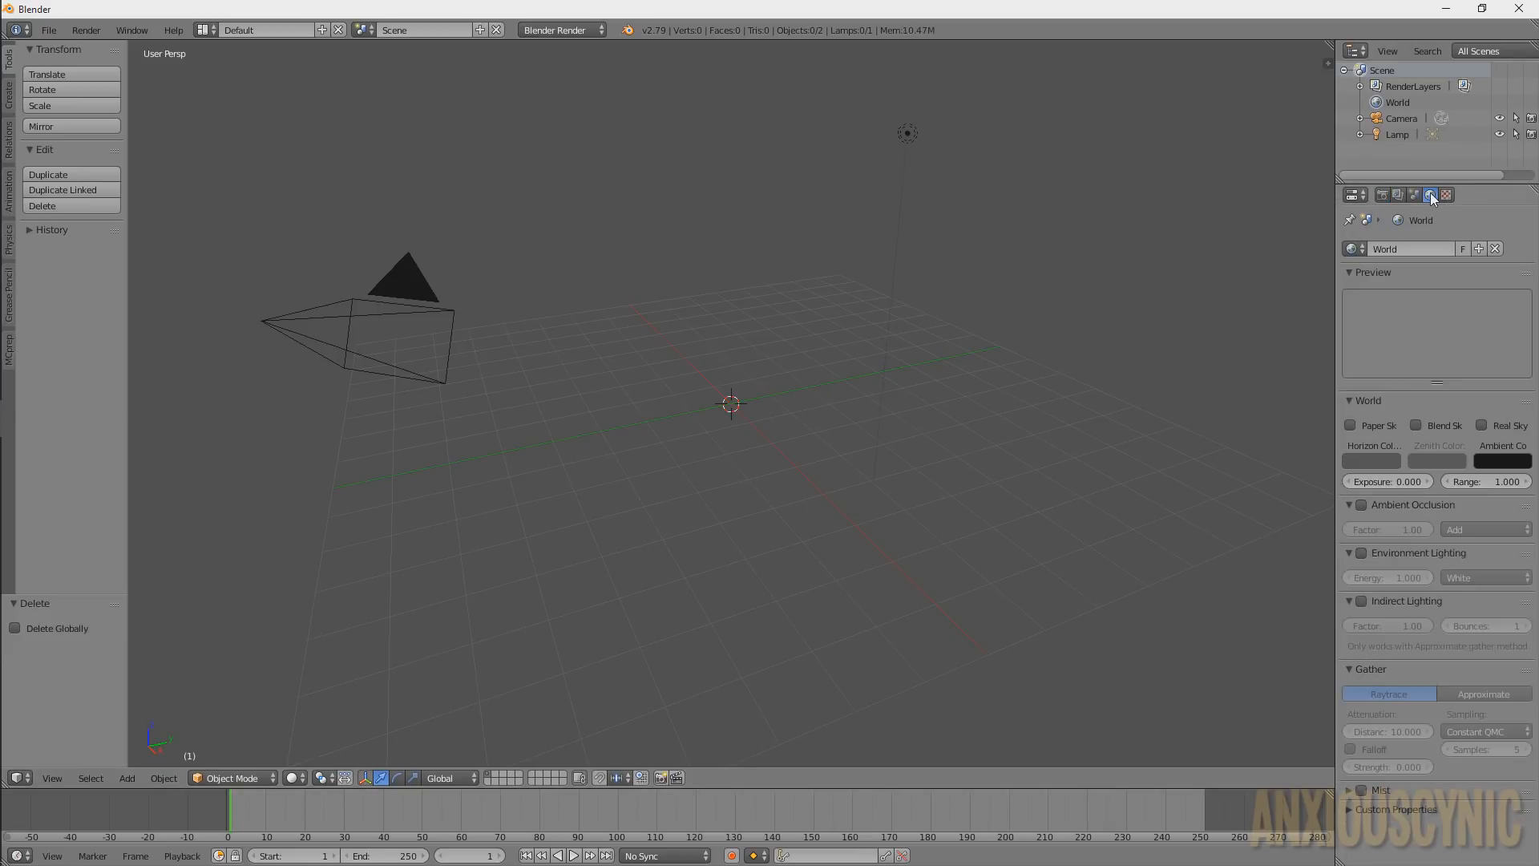
pyautogui.click(1361, 556)
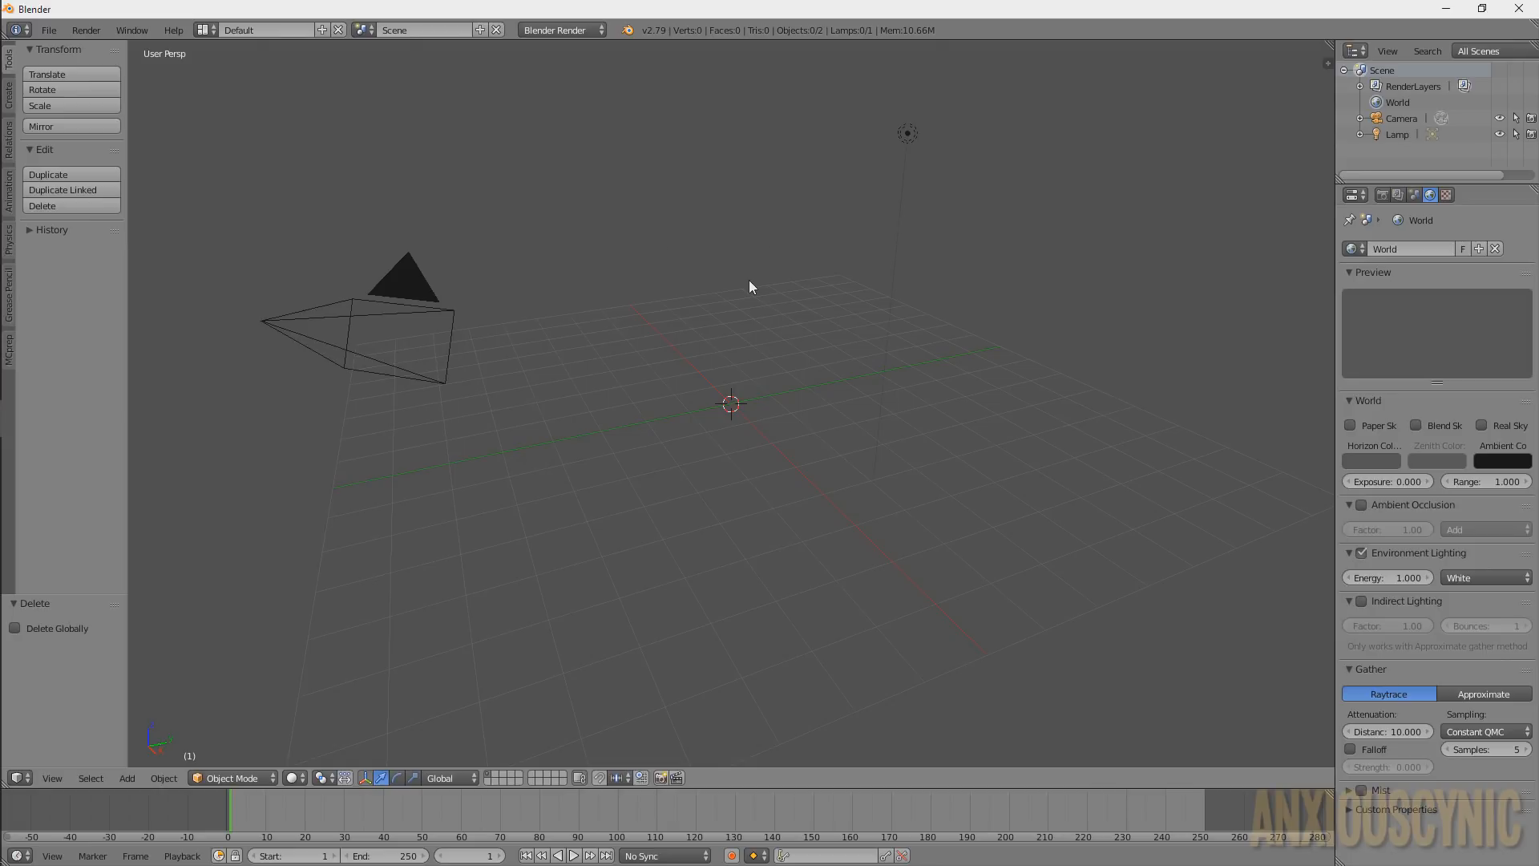
# Import AnxiousCynic.png from the Minecraft Textures folder into the scene as an image plane
pyautogui.hotkey('shift', 'a')
pyautogui.moveTo(752, 286)
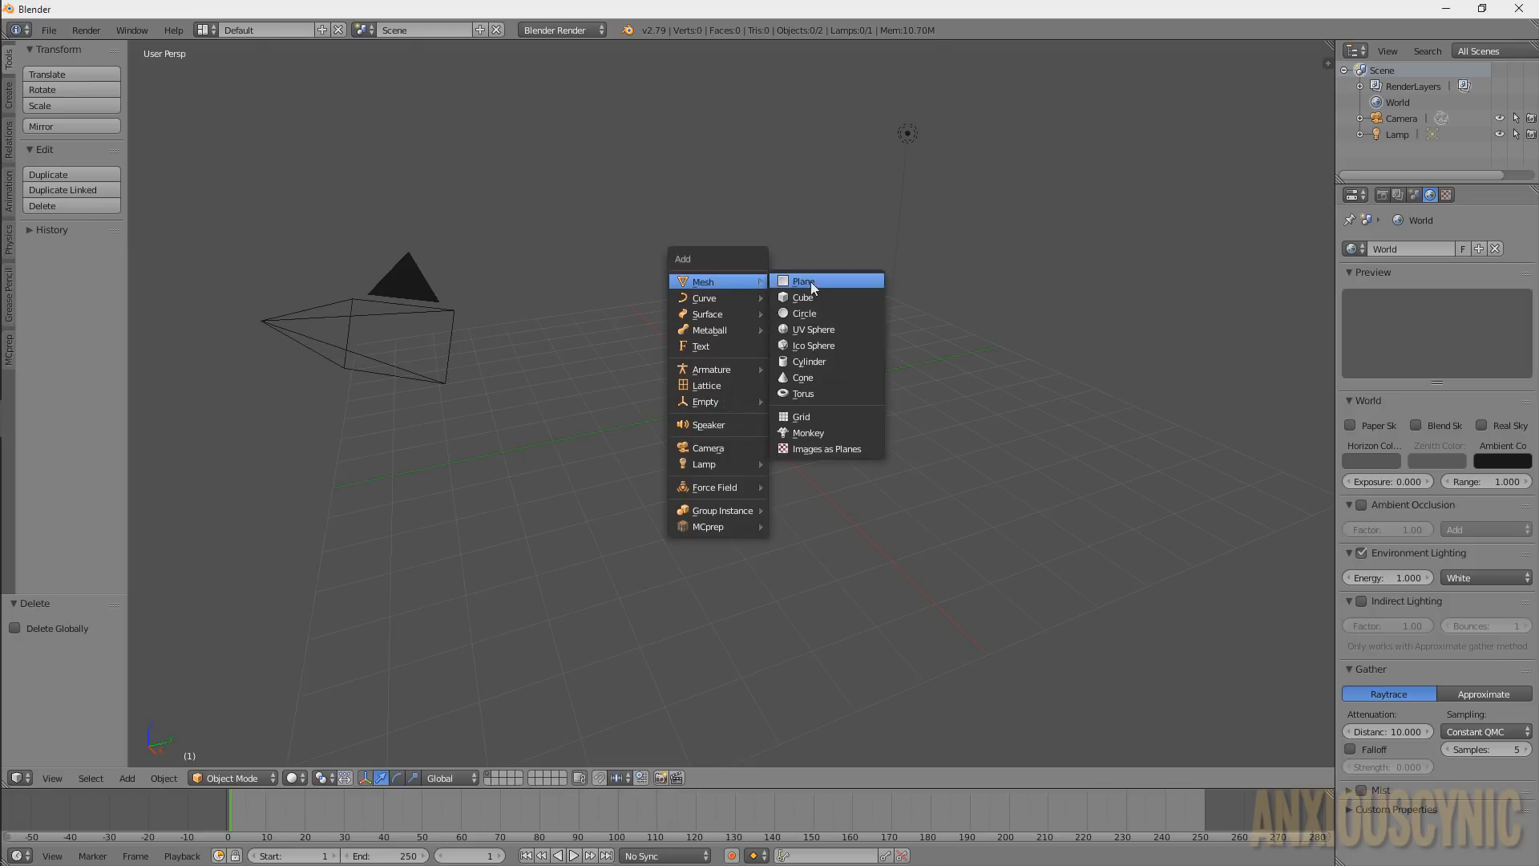
pyautogui.click(835, 449)
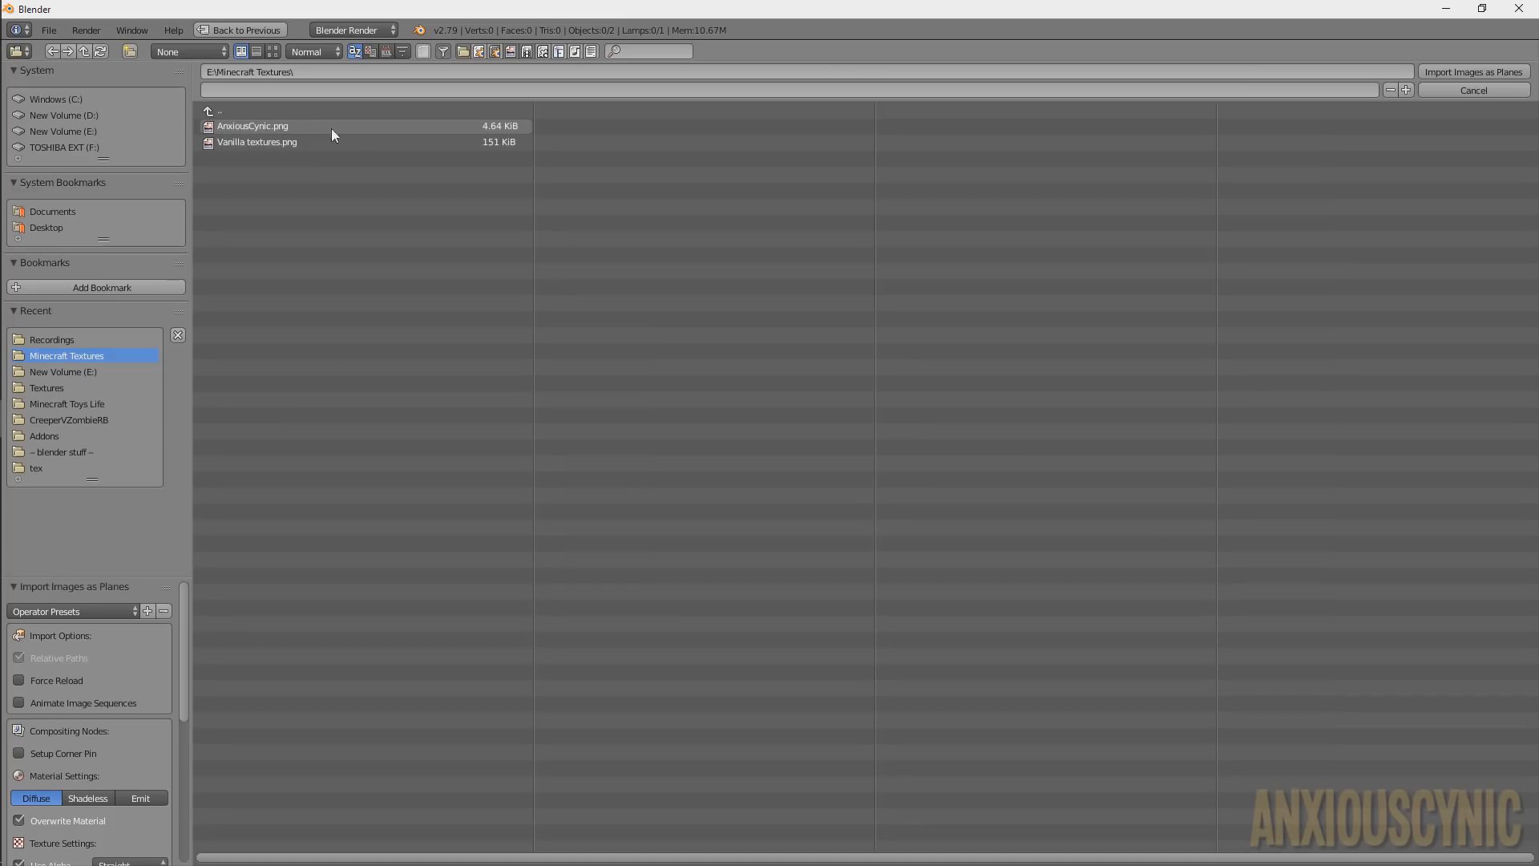
pyautogui.click(274, 126)
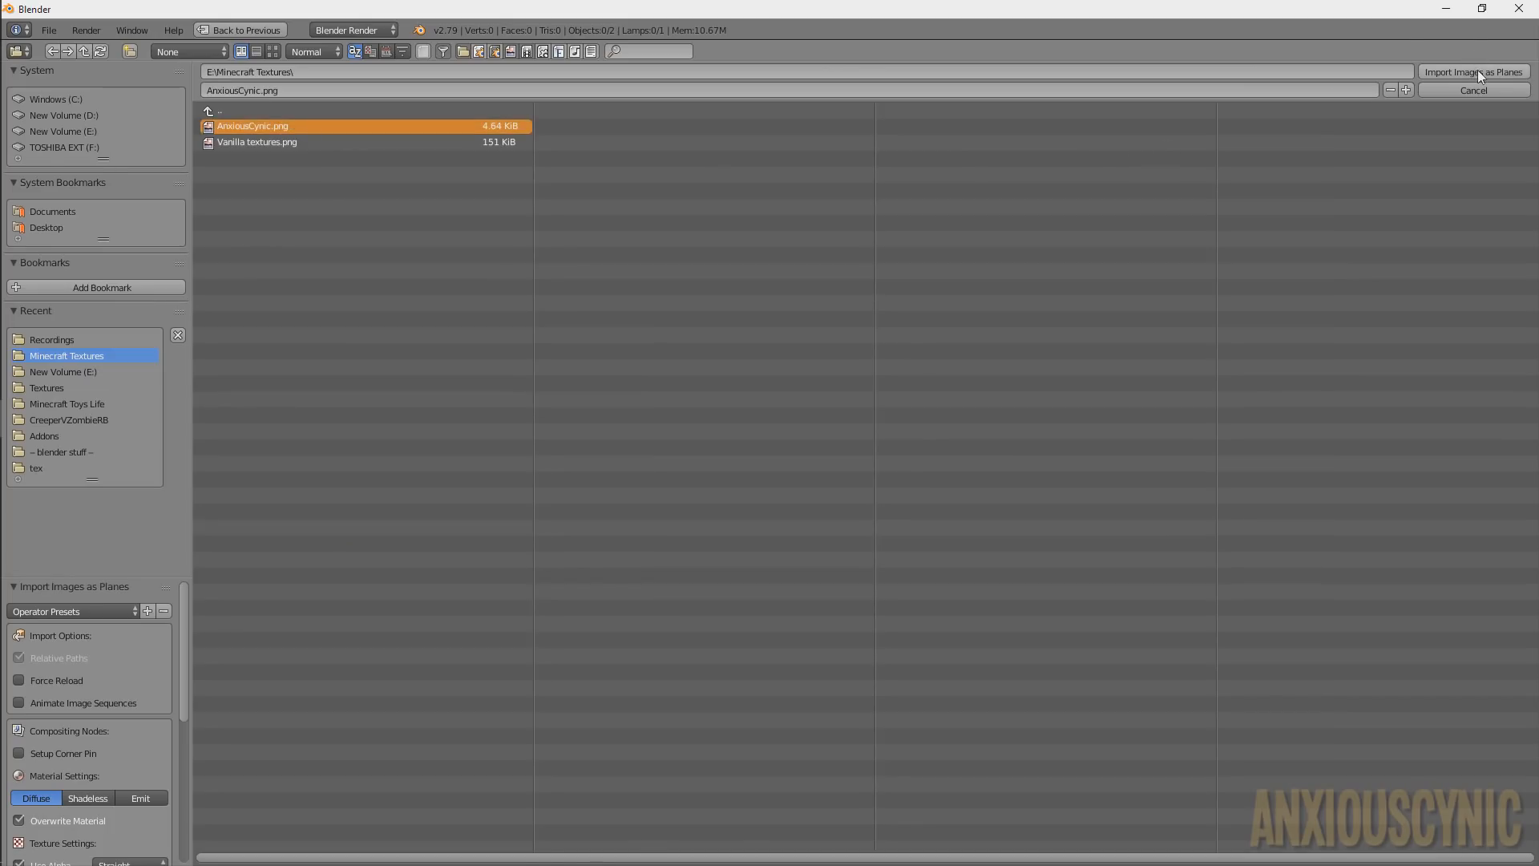
pyautogui.click(1478, 71)
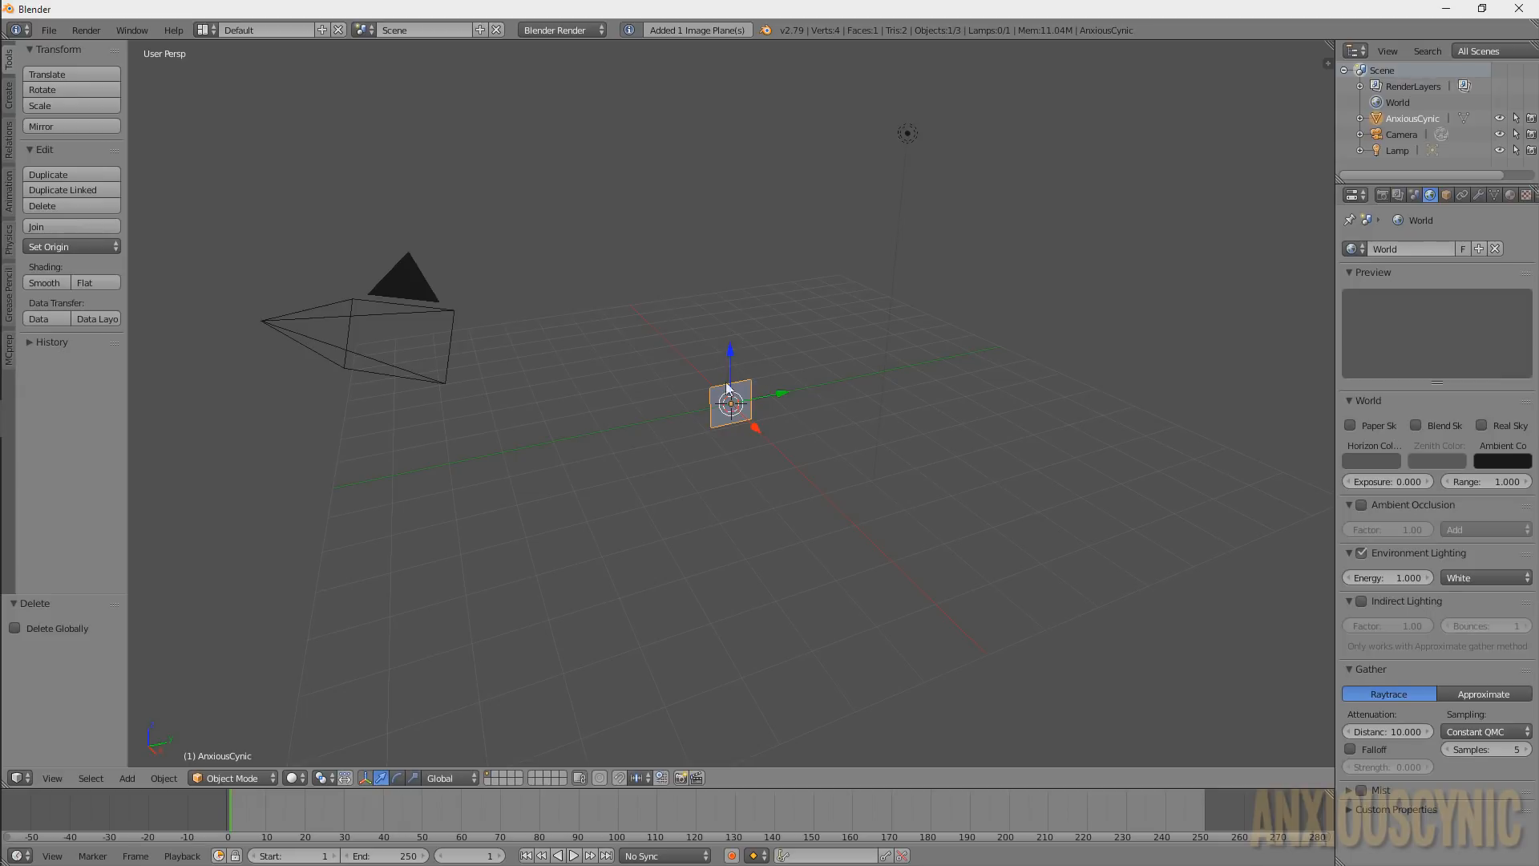
# Change the viewport shading so the imported plane displays its texture, and inspect the skin image up close
pyautogui.click(294, 779)
pyautogui.click(333, 685)
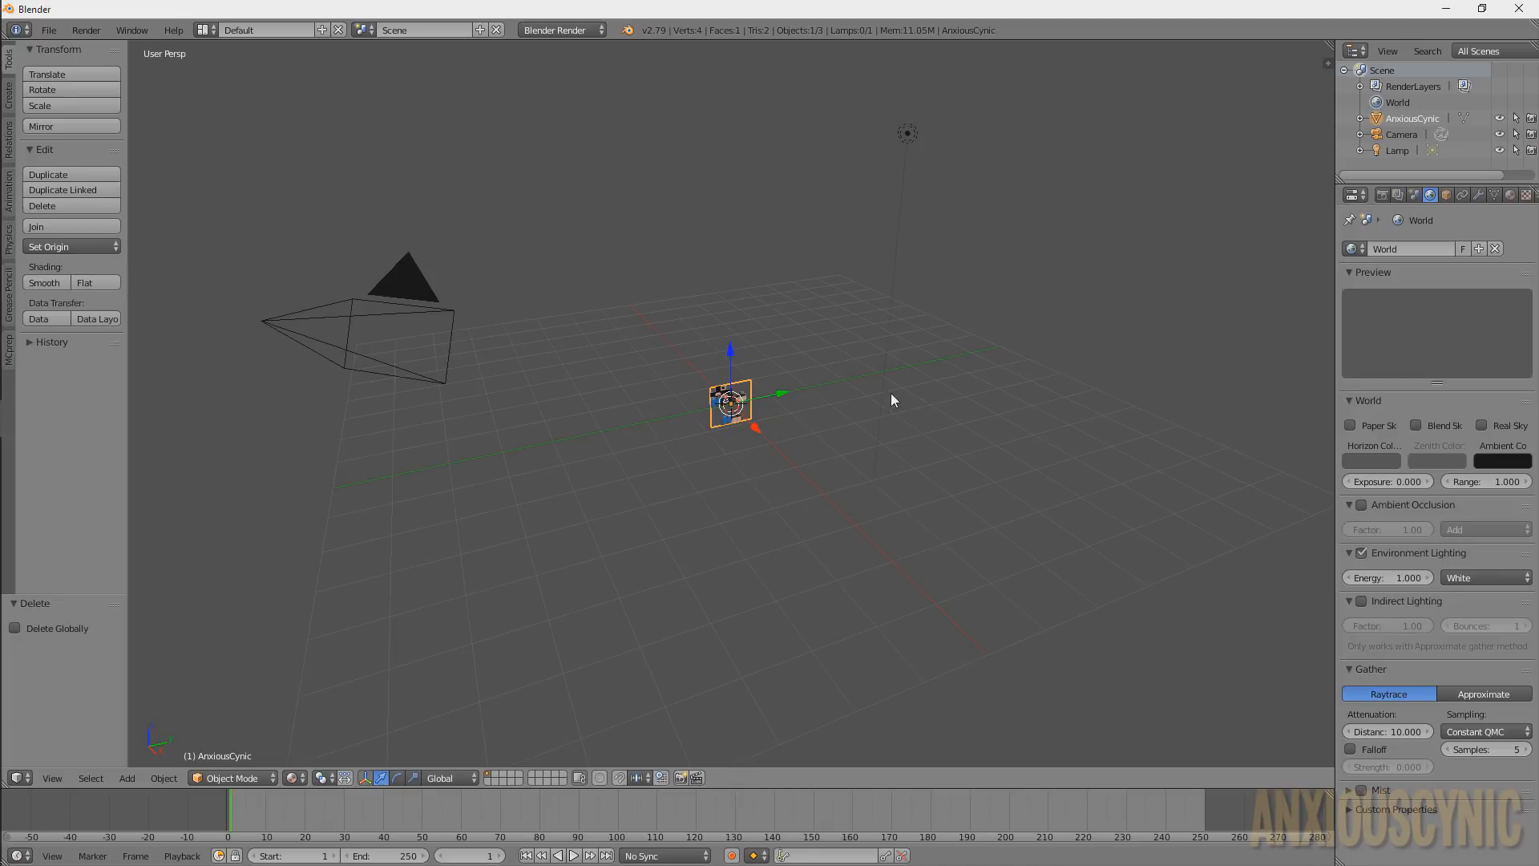
pyautogui.moveTo(853, 362)
pyautogui.mouseDown(button='middle')
pyautogui.moveTo(835, 354)
pyautogui.moveTo(829, 372)
pyautogui.mouseUp(button='middle')
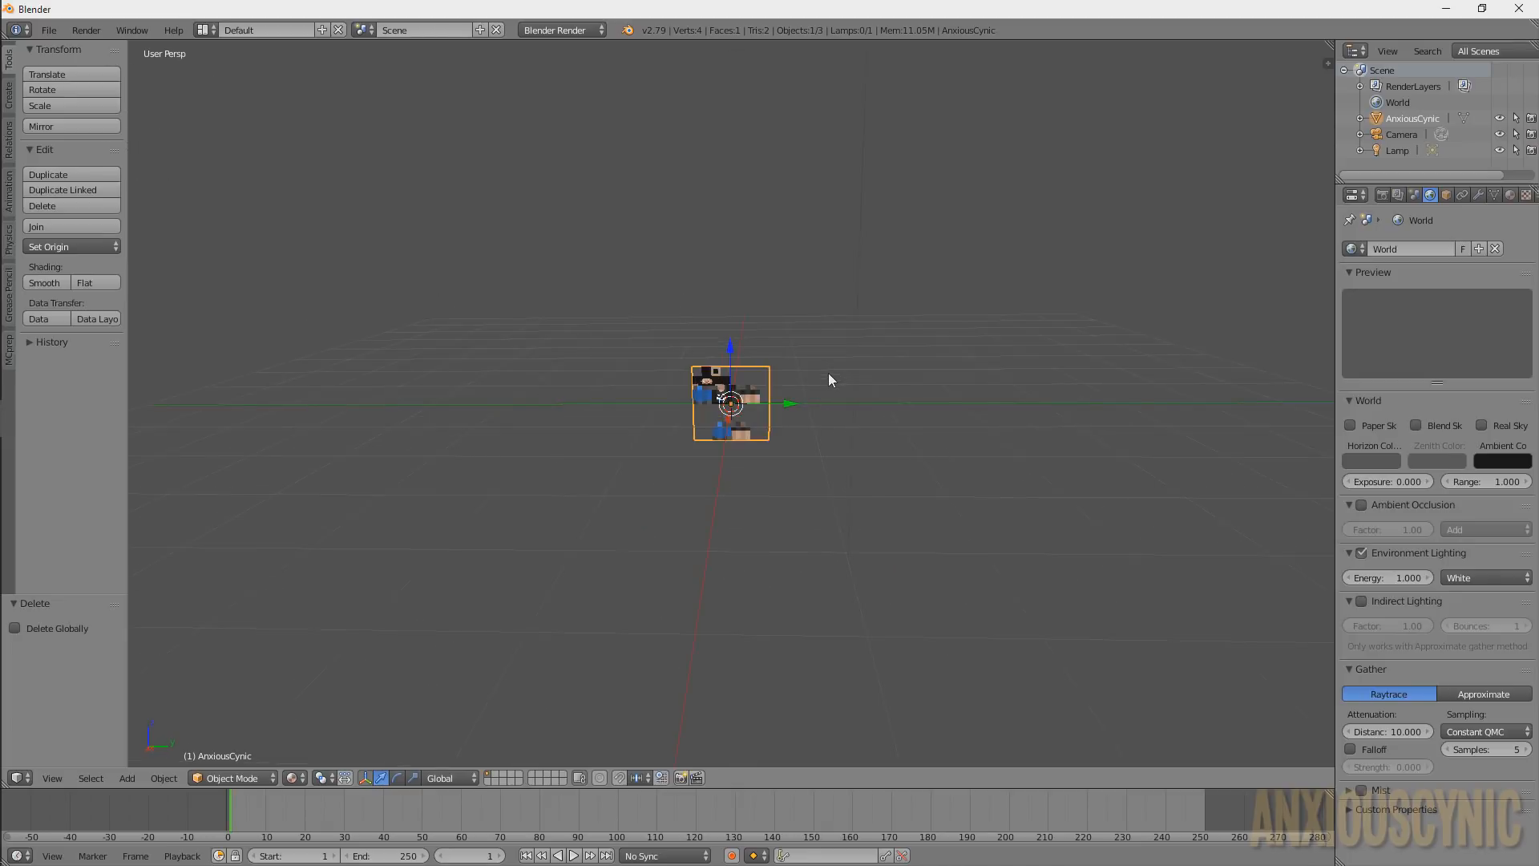
pyautogui.scroll(8, 829, 373)
pyautogui.scroll(1, 830, 374)
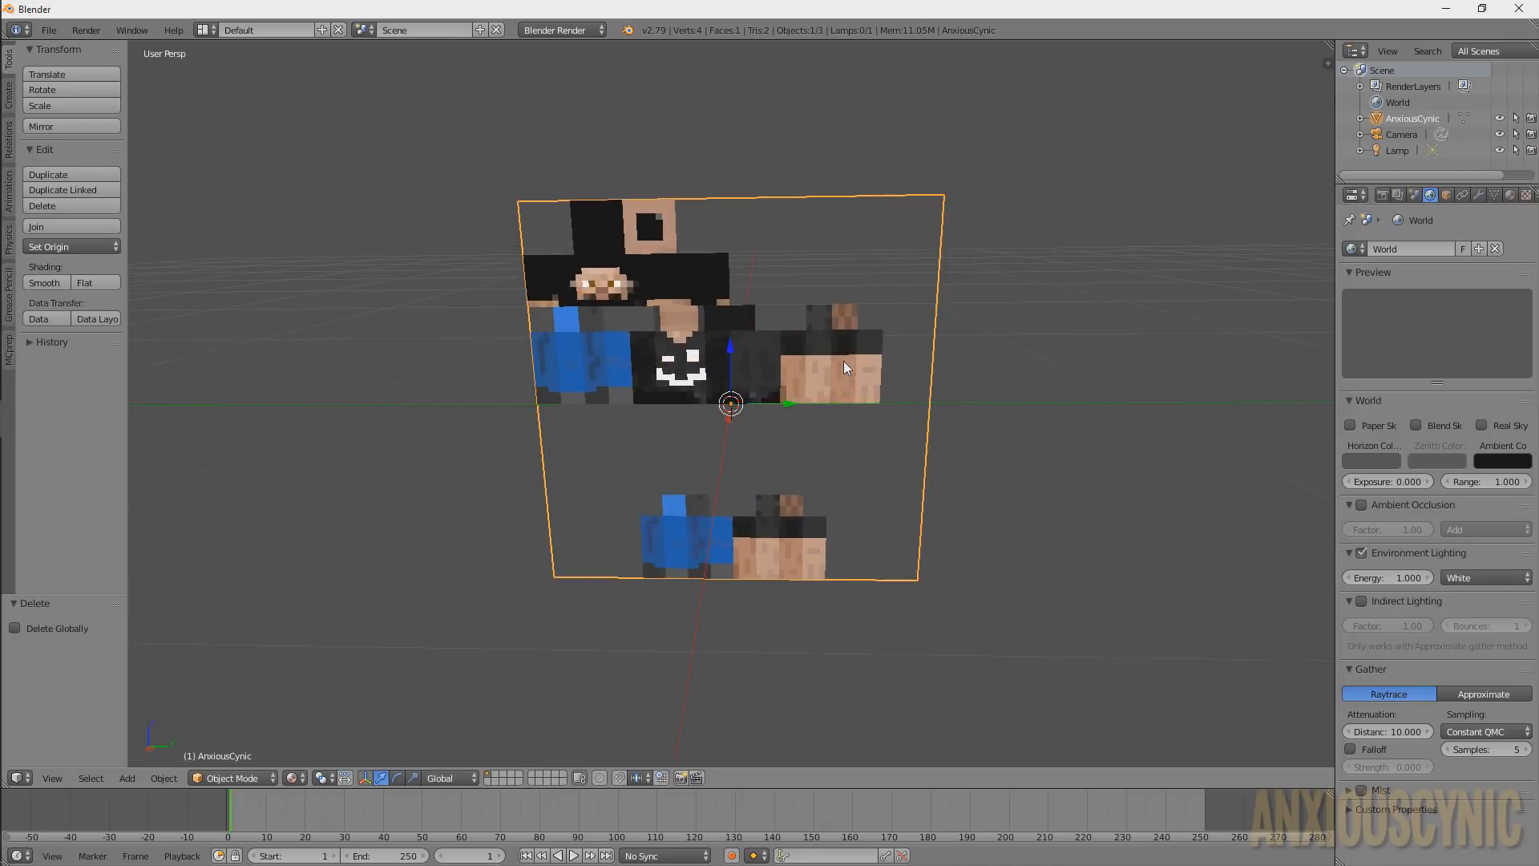
pyautogui.scroll(-12, 821, 358)
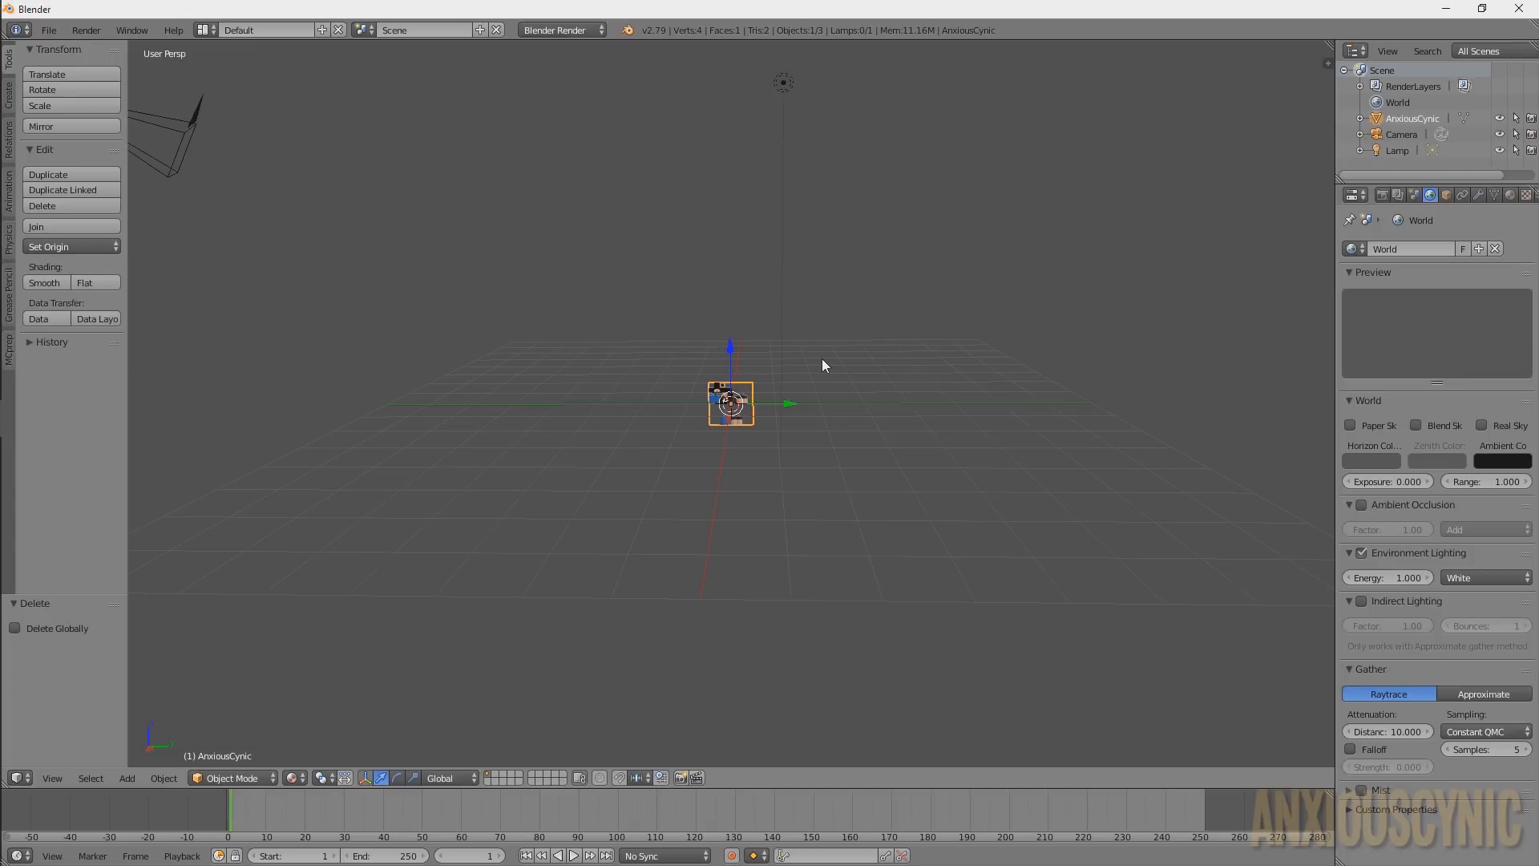
# Scale the image plane uniformly by a factor of 5
pyautogui.press('s')
pyautogui.press('5')
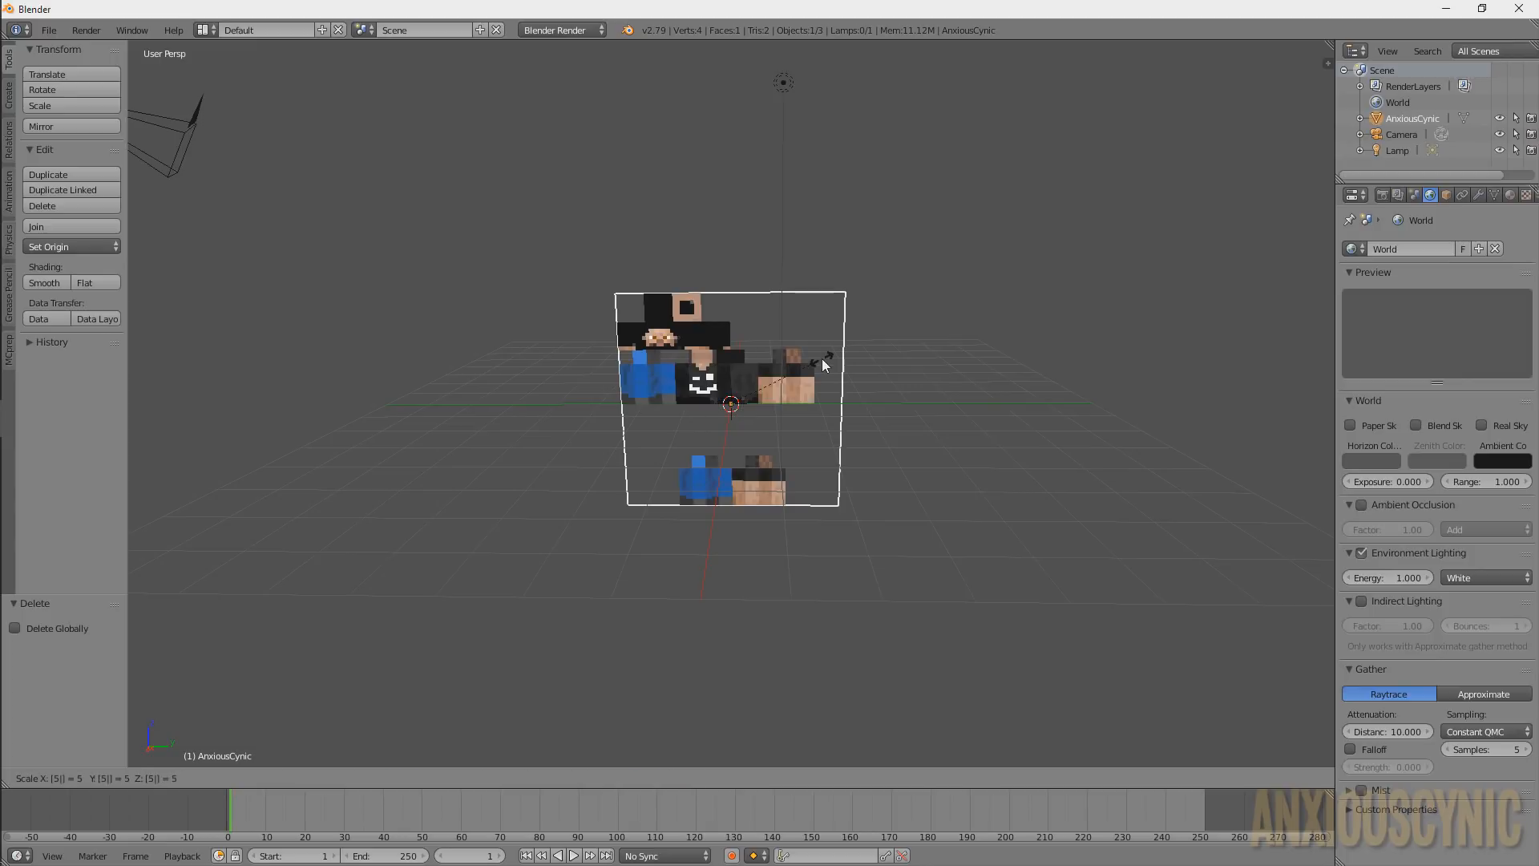
pyautogui.press('Return')
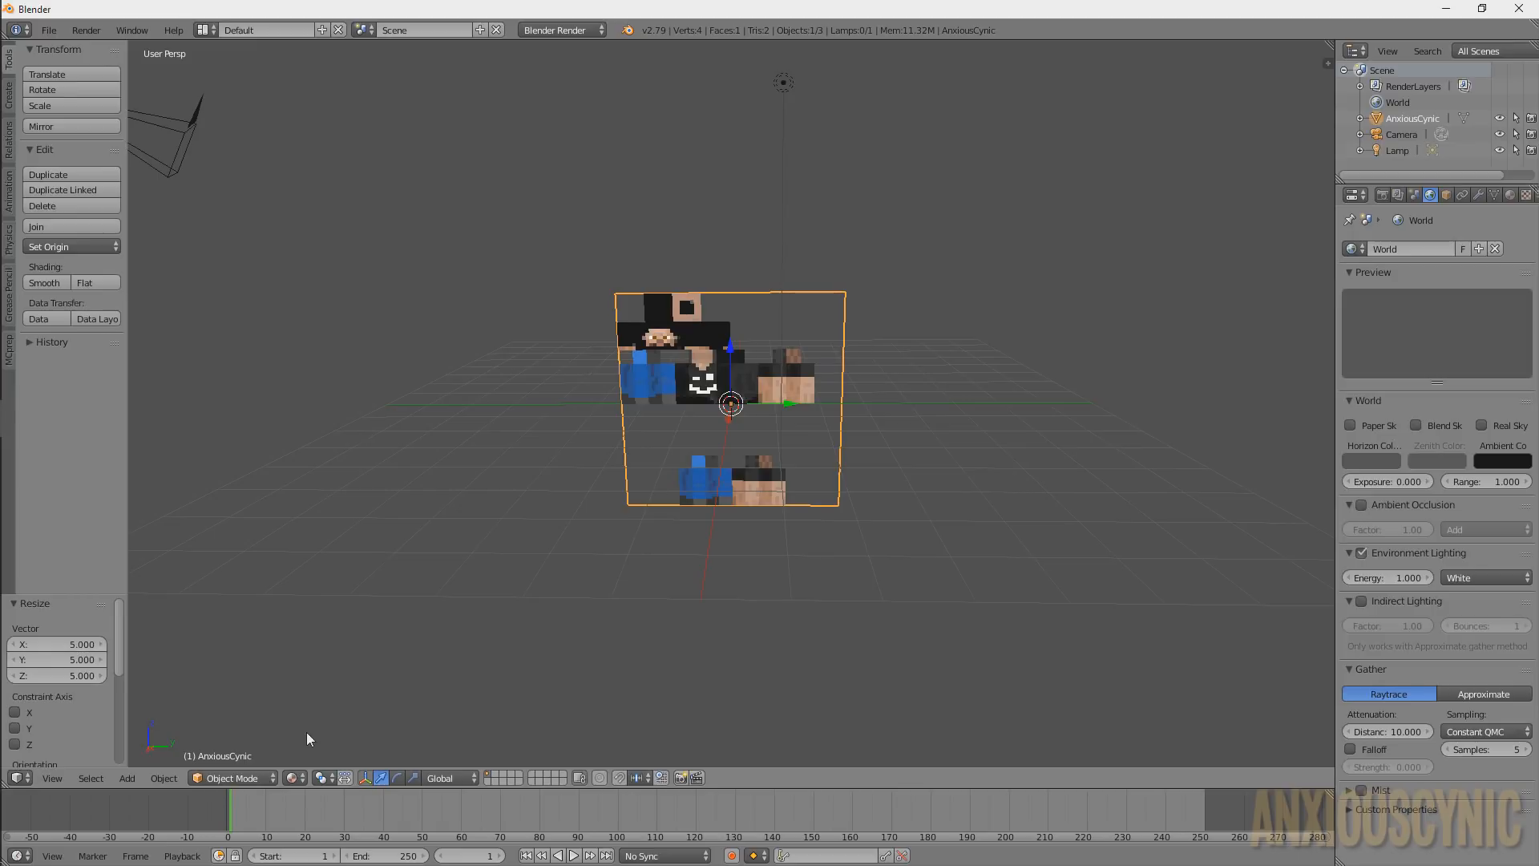
# Clear the plane's unapplied scale as a test and undo the reset
pyautogui.click(164, 777)
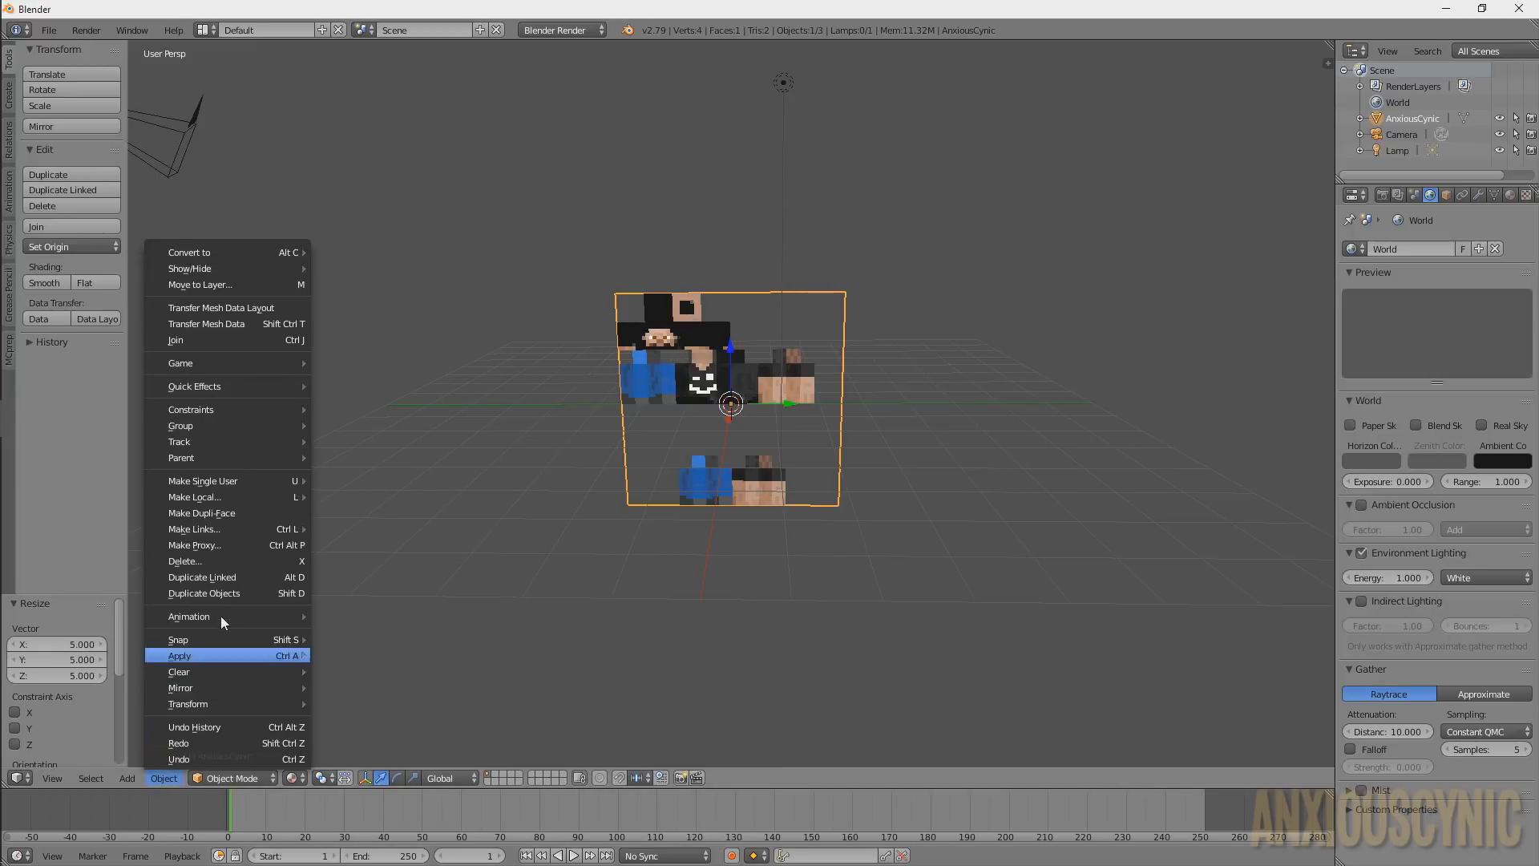
pyautogui.moveTo(205, 654)
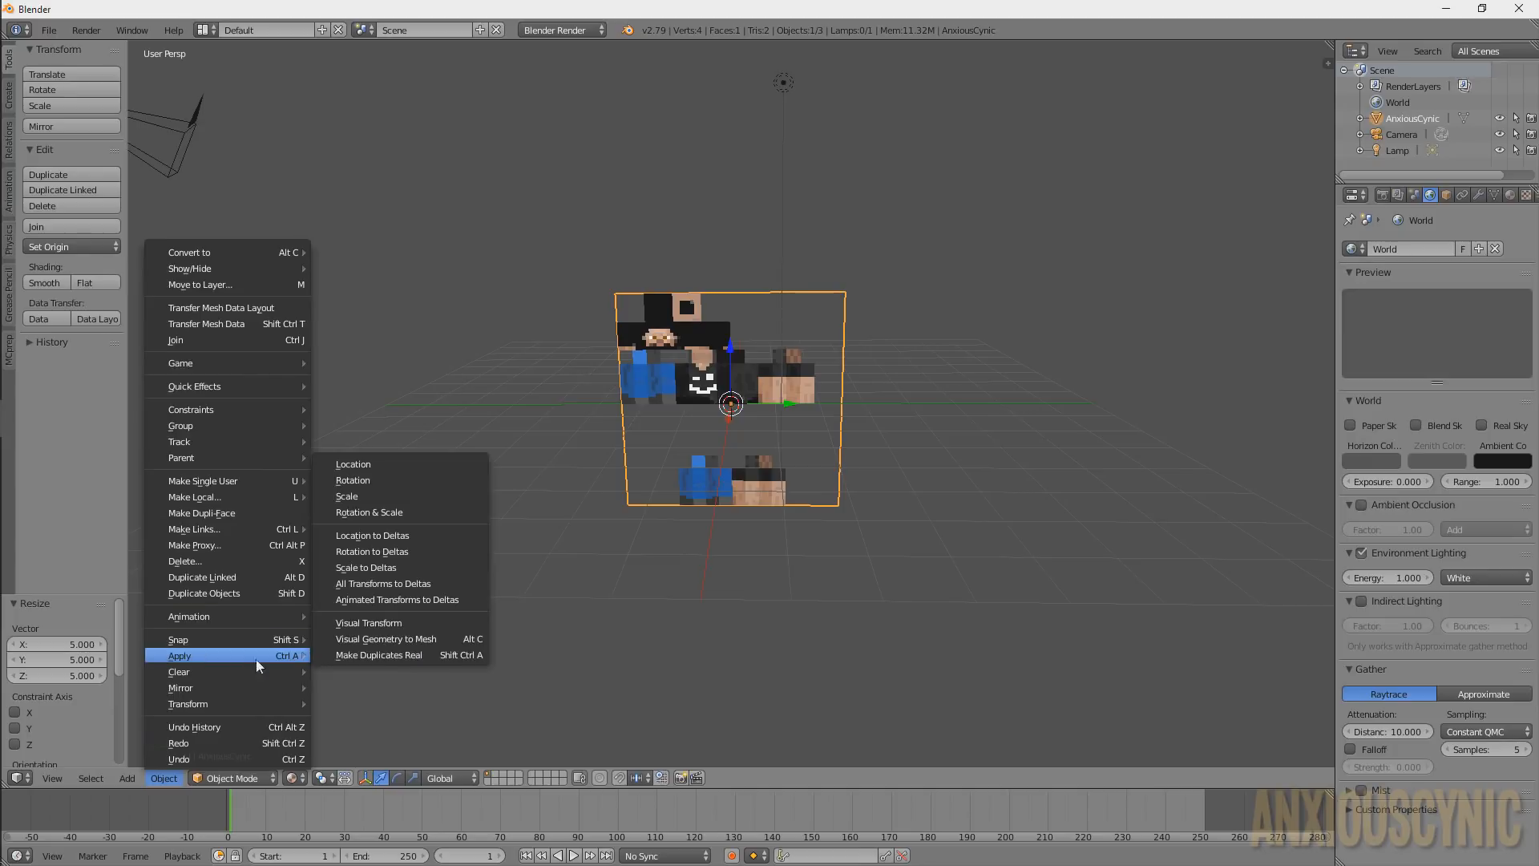
pyautogui.click(364, 493)
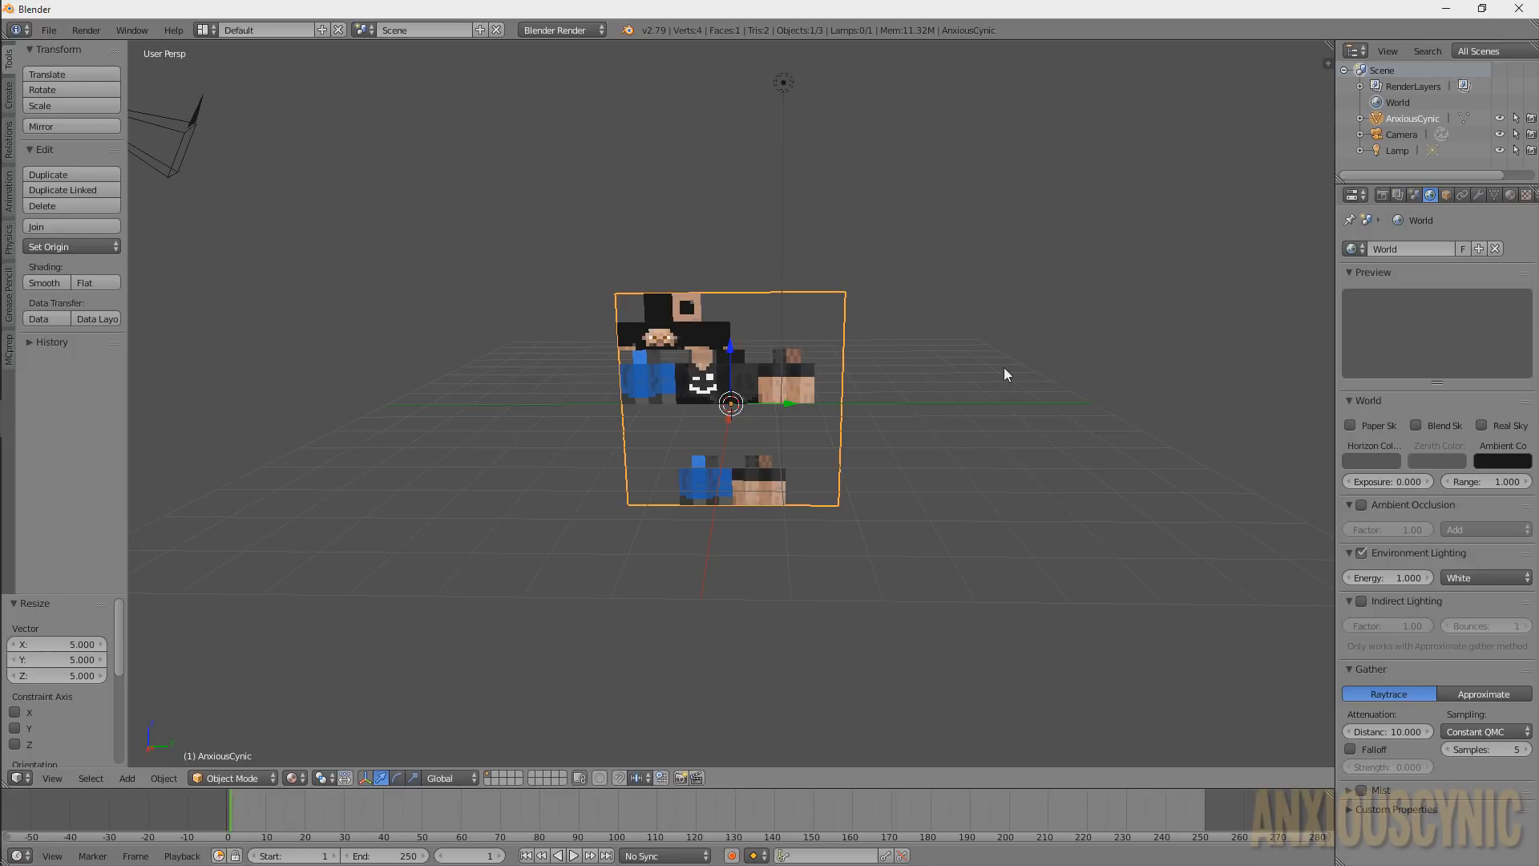
pyautogui.hotkey('alt', 's')
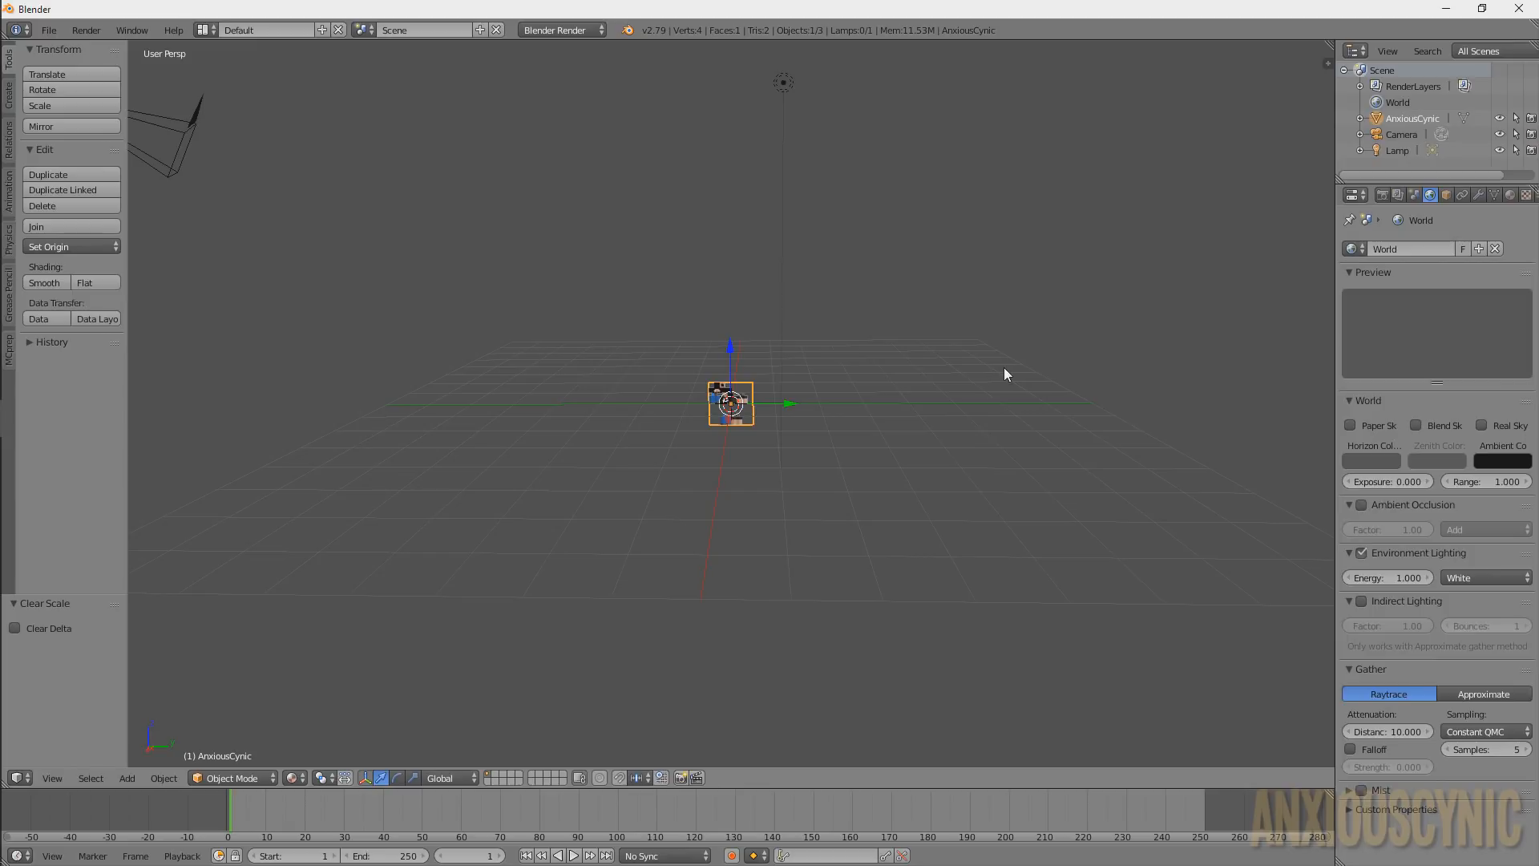
pyautogui.hotkey('ctrl', 'z')
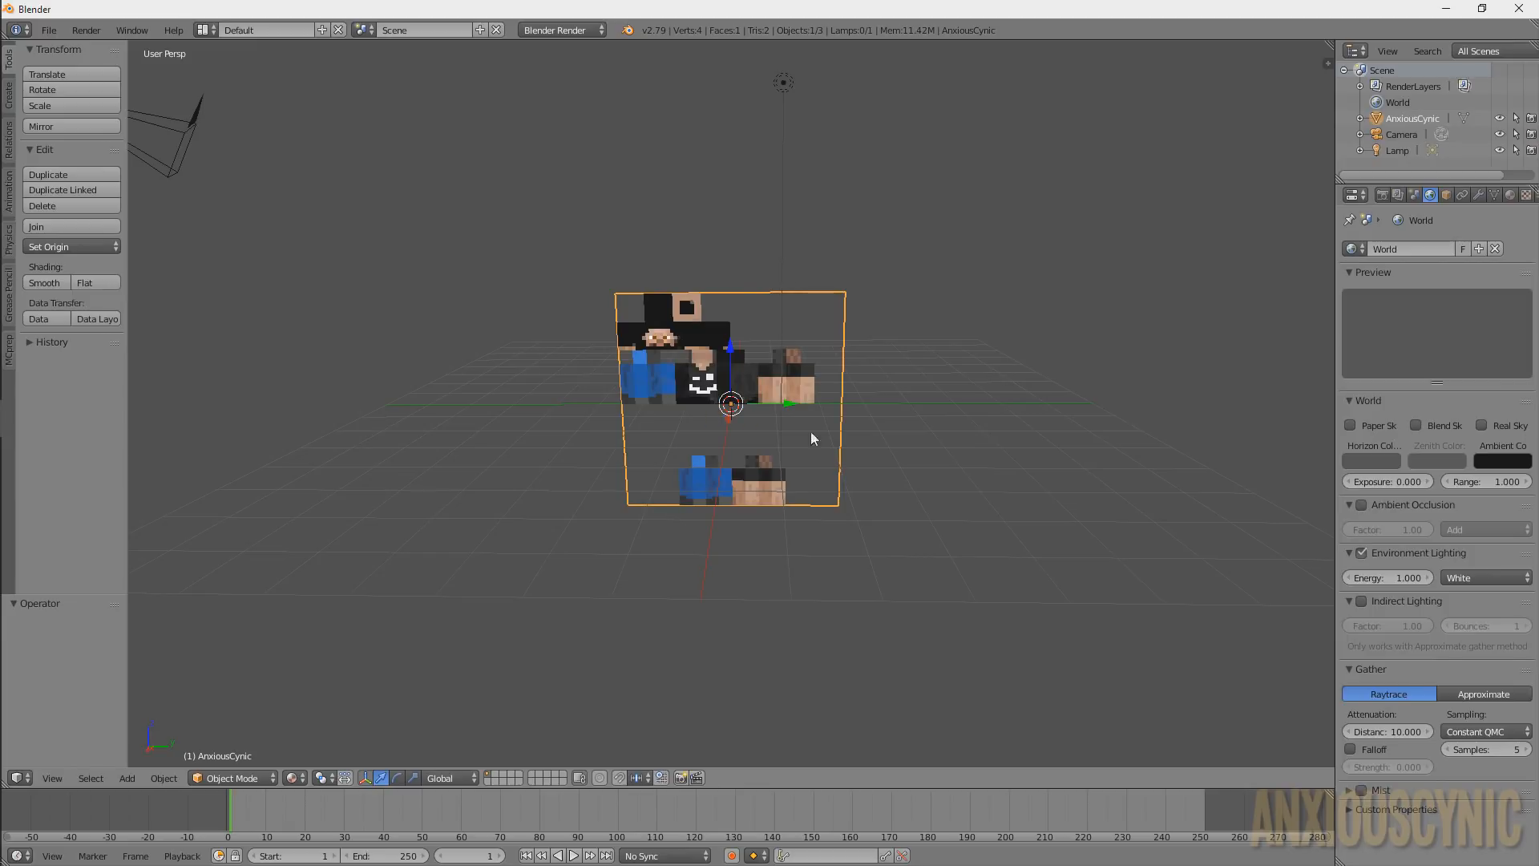
# Apply the plane's scale and test it by clearing the object's scale
pyautogui.click(163, 778)
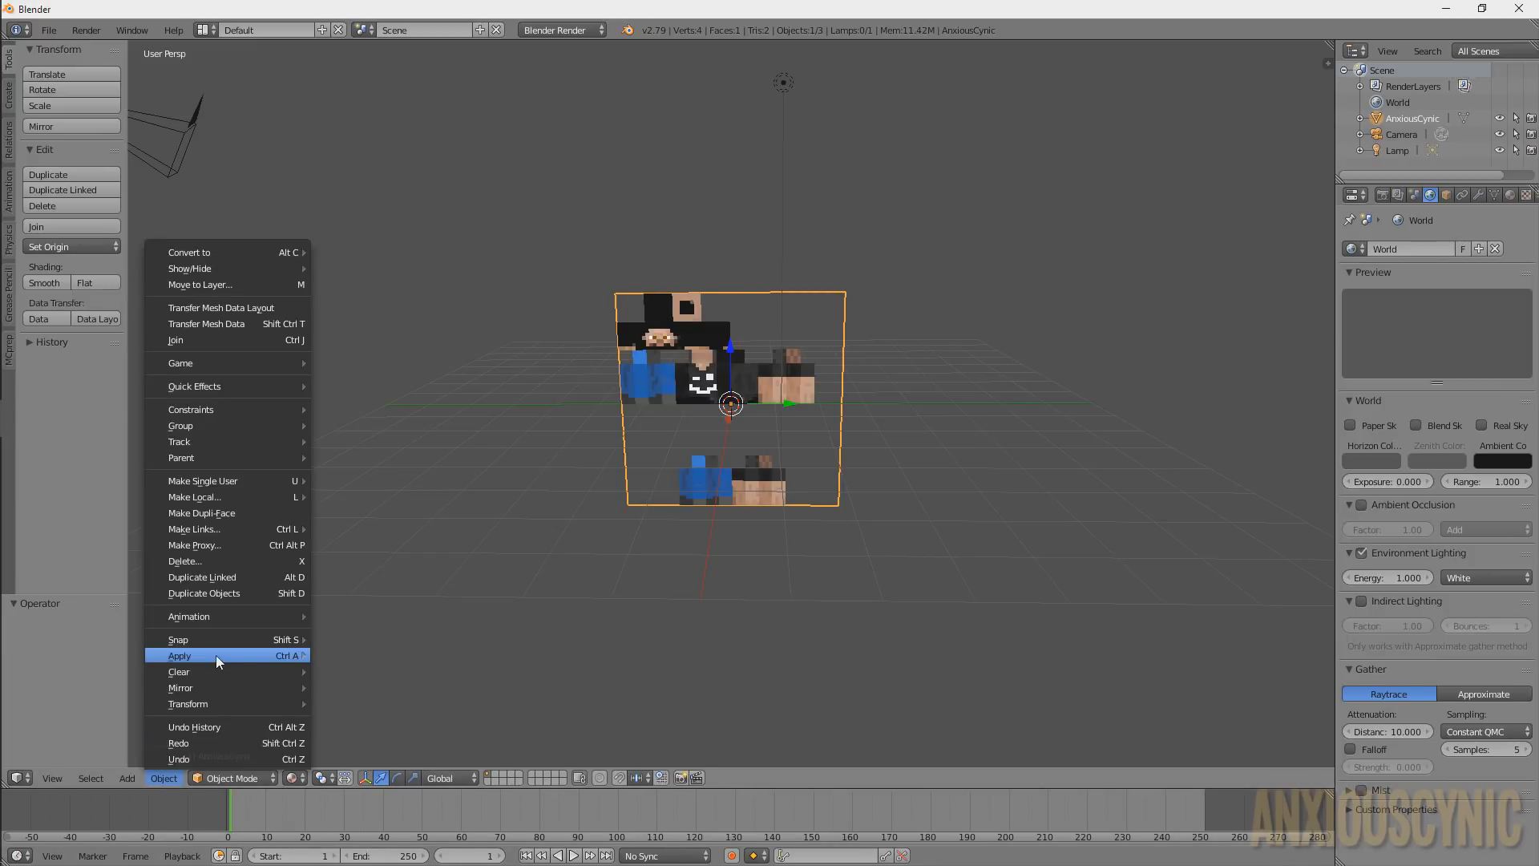
pyautogui.moveTo(215, 656)
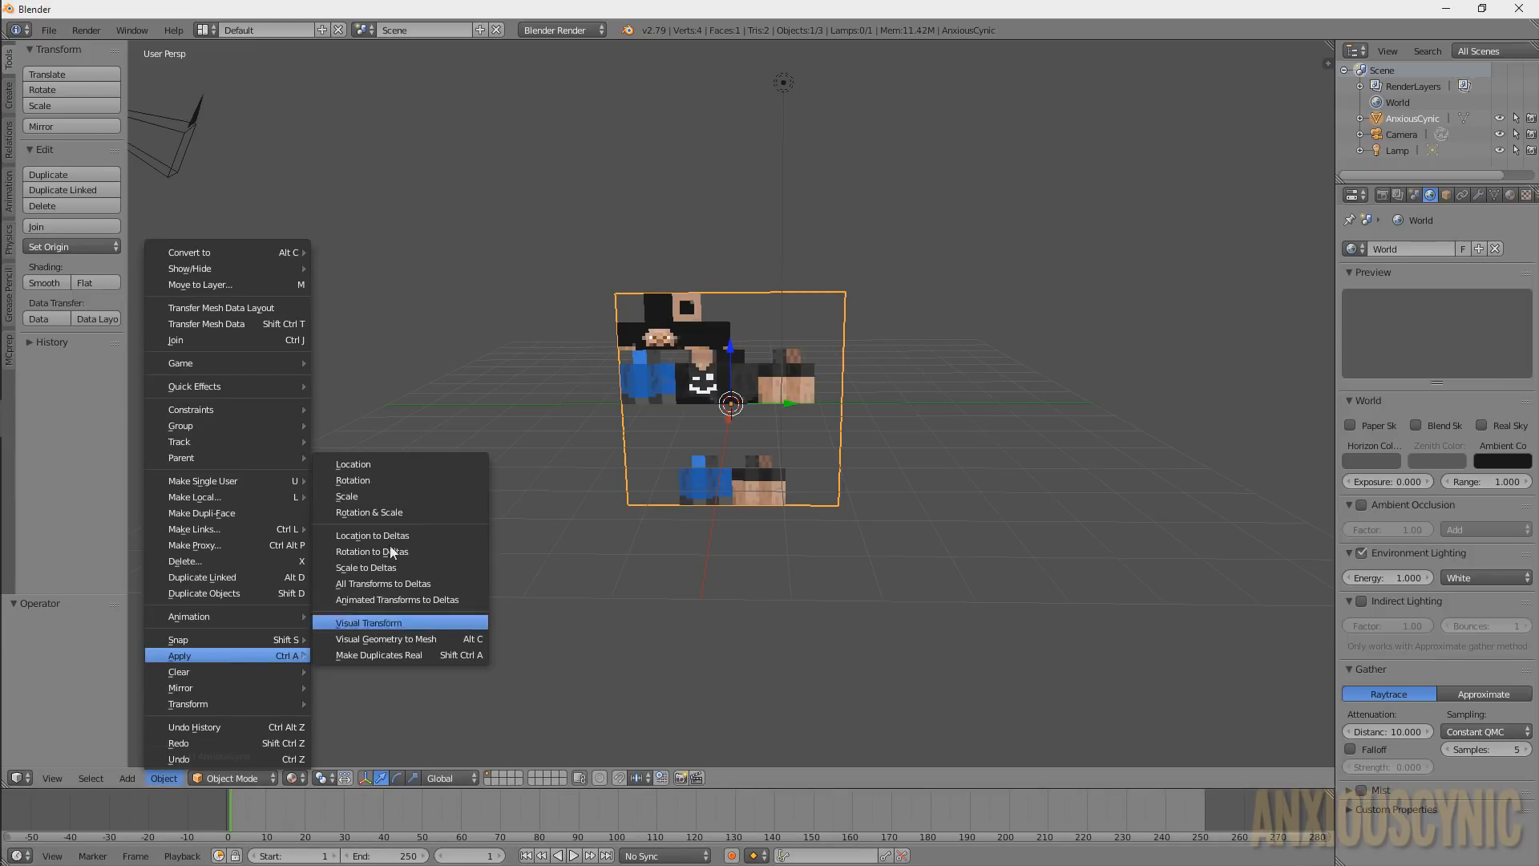
pyautogui.click(354, 496)
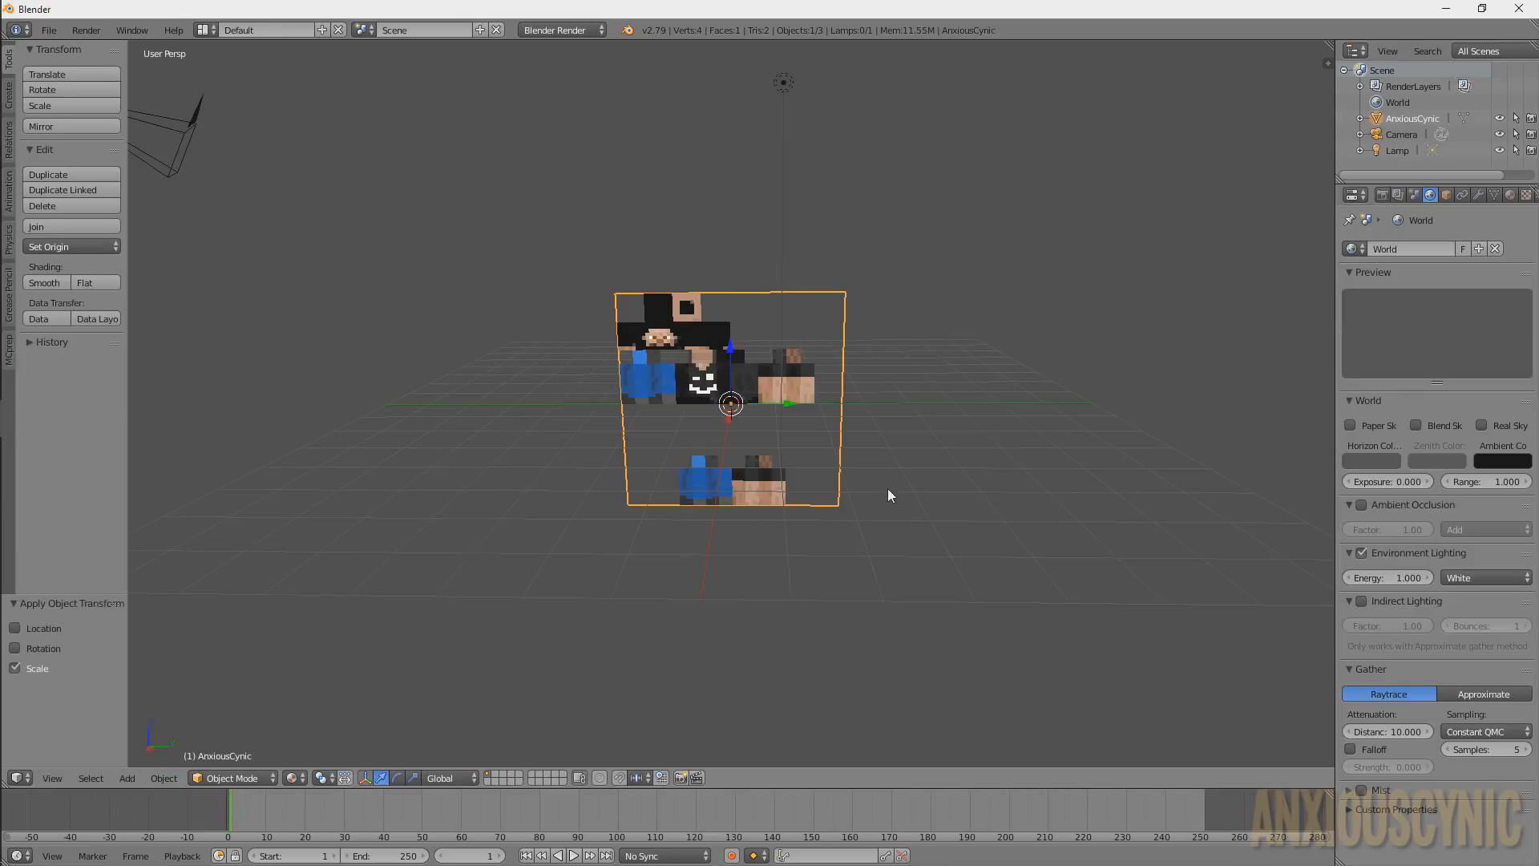
pyautogui.hotkey('alt', 's')
# Rotate the image plane 90° about the global Z axis in front view and apply its rotation
pyautogui.press('KP_1')
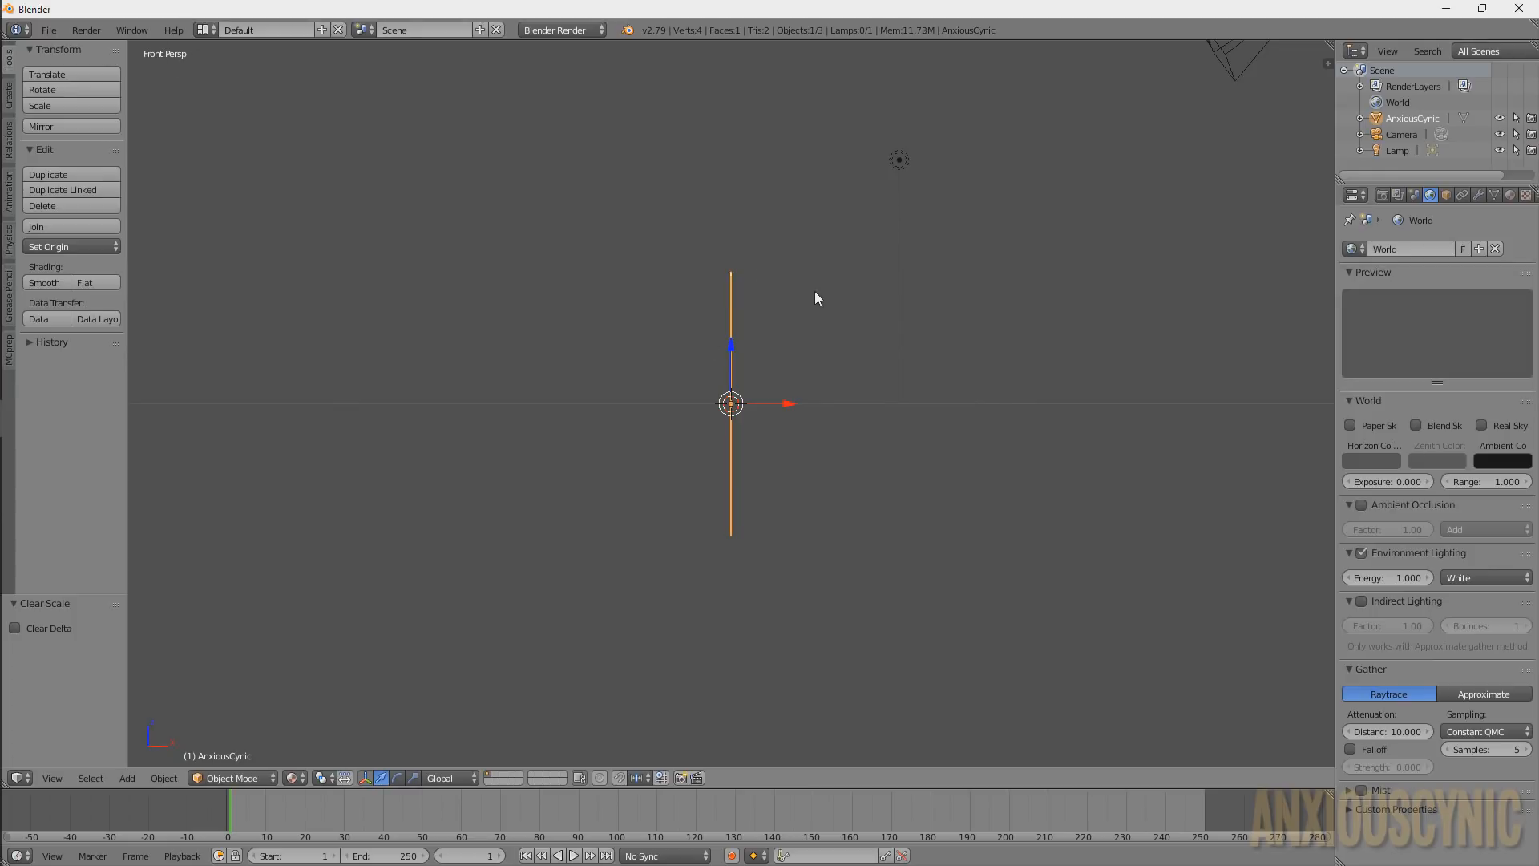
pyautogui.write('rz9')
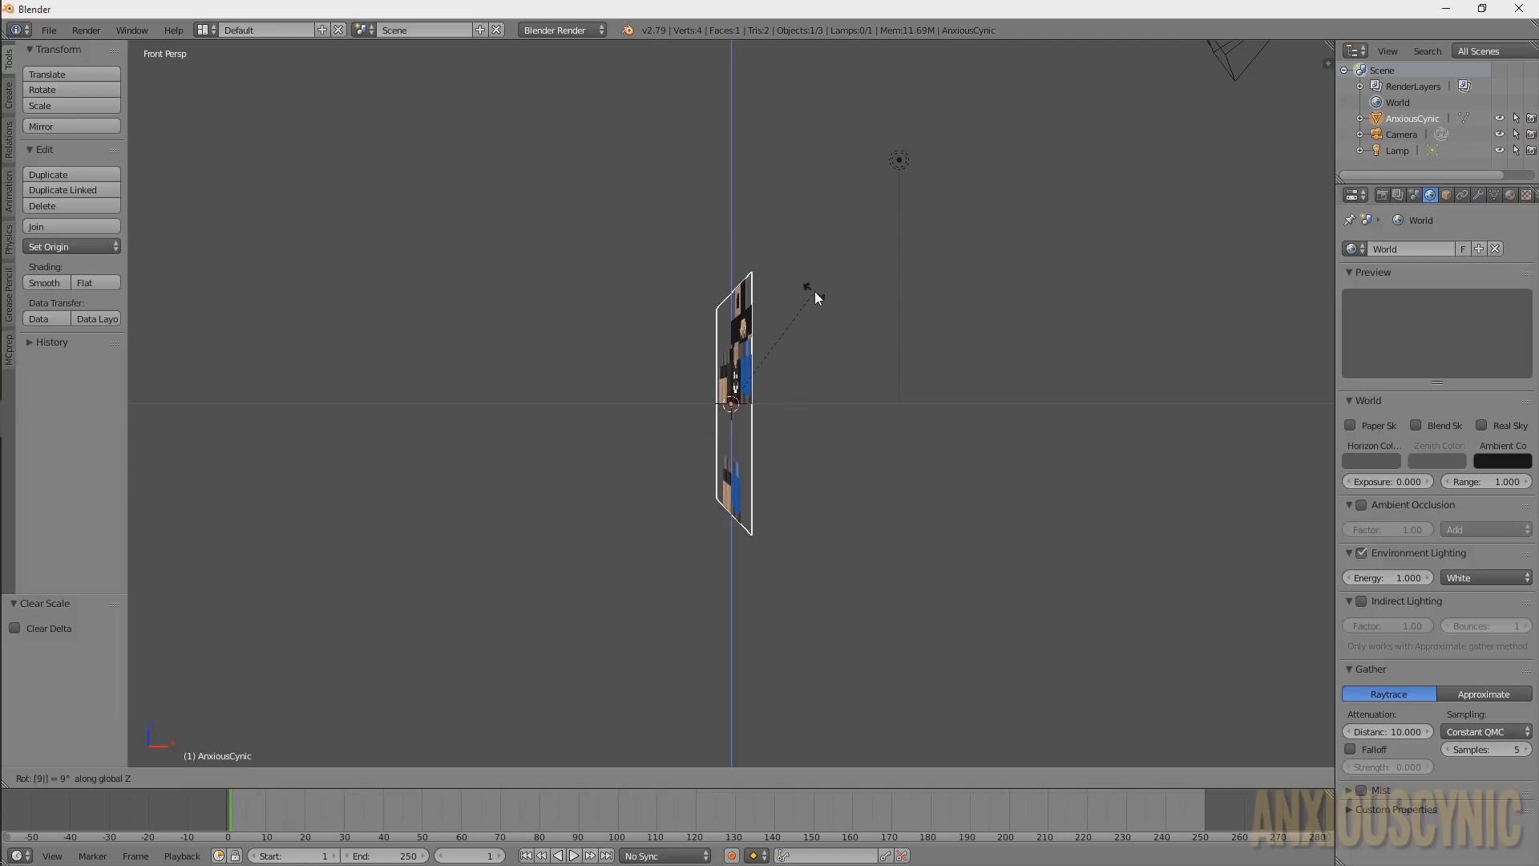
pyautogui.write('0')
pyautogui.press('Return')
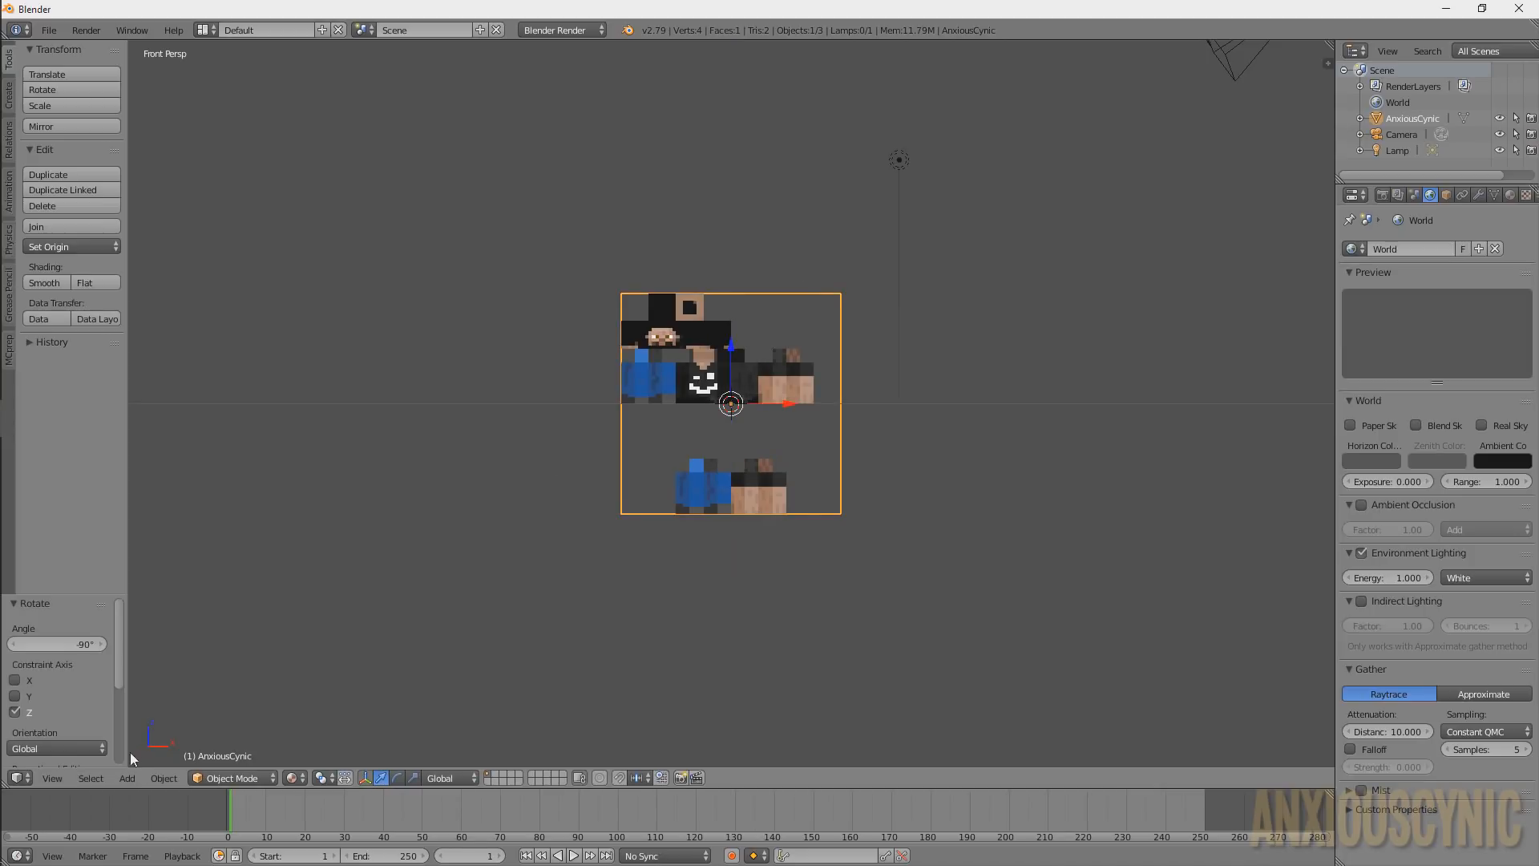
pyautogui.click(157, 782)
pyautogui.moveTo(196, 654)
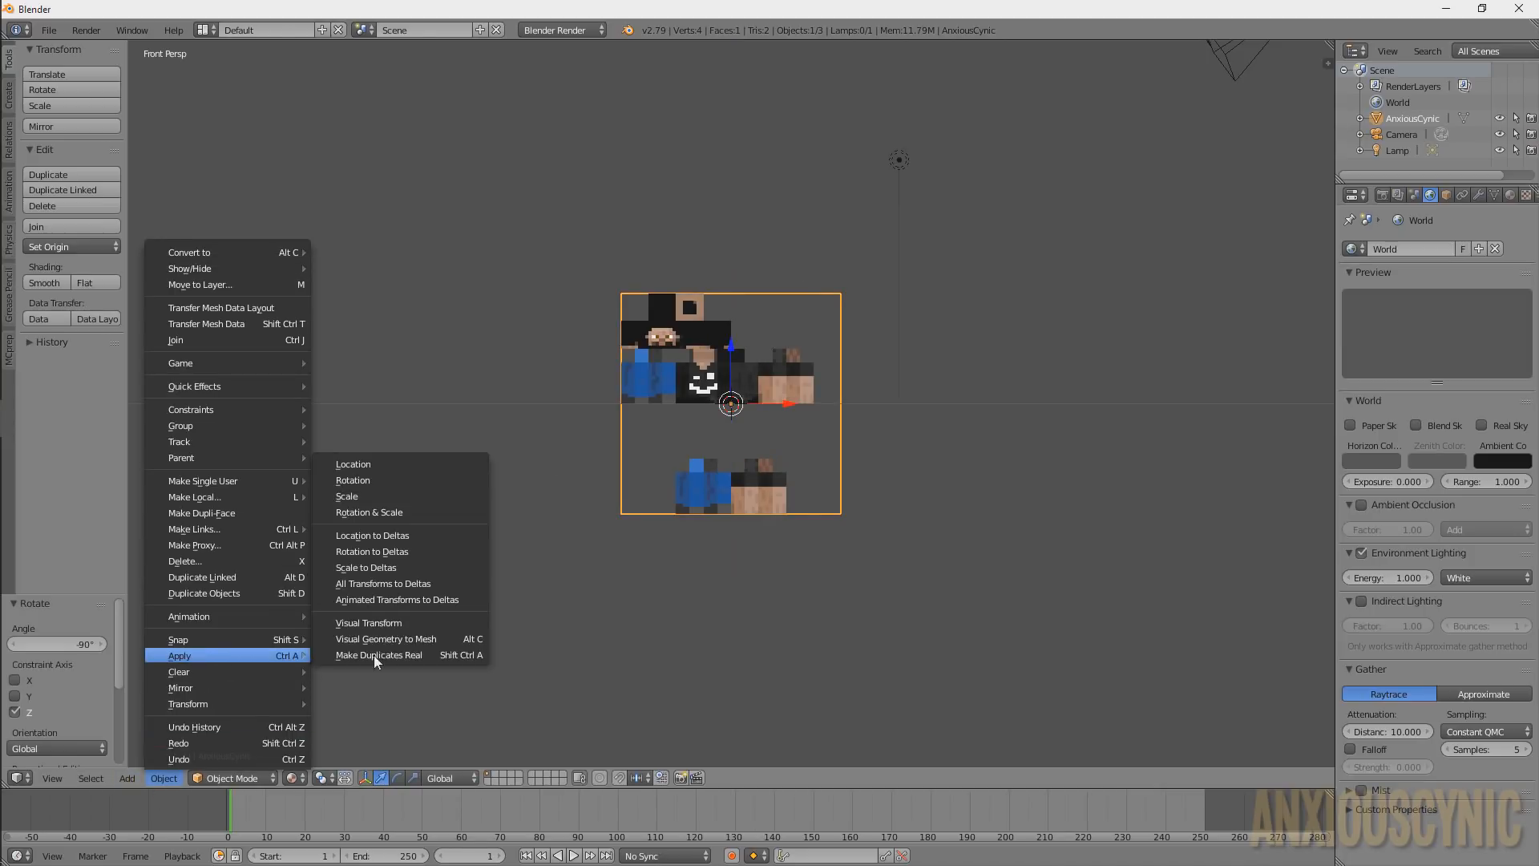
pyautogui.click(367, 480)
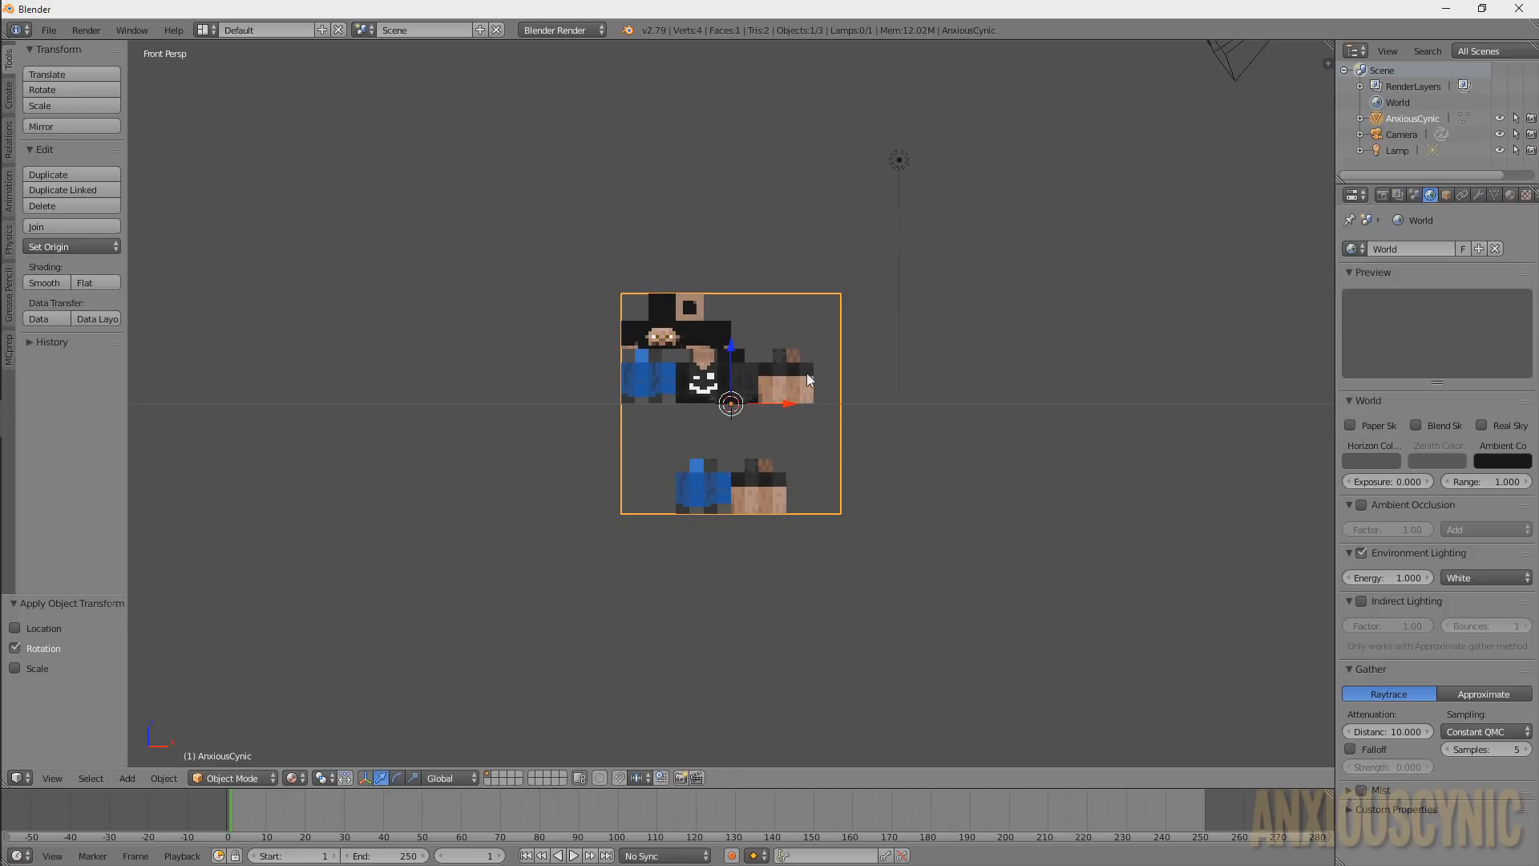
# Fly the camera until it faces the upper half of the image plane straight on, and make a test render
pyautogui.scroll(3, 791, 358)
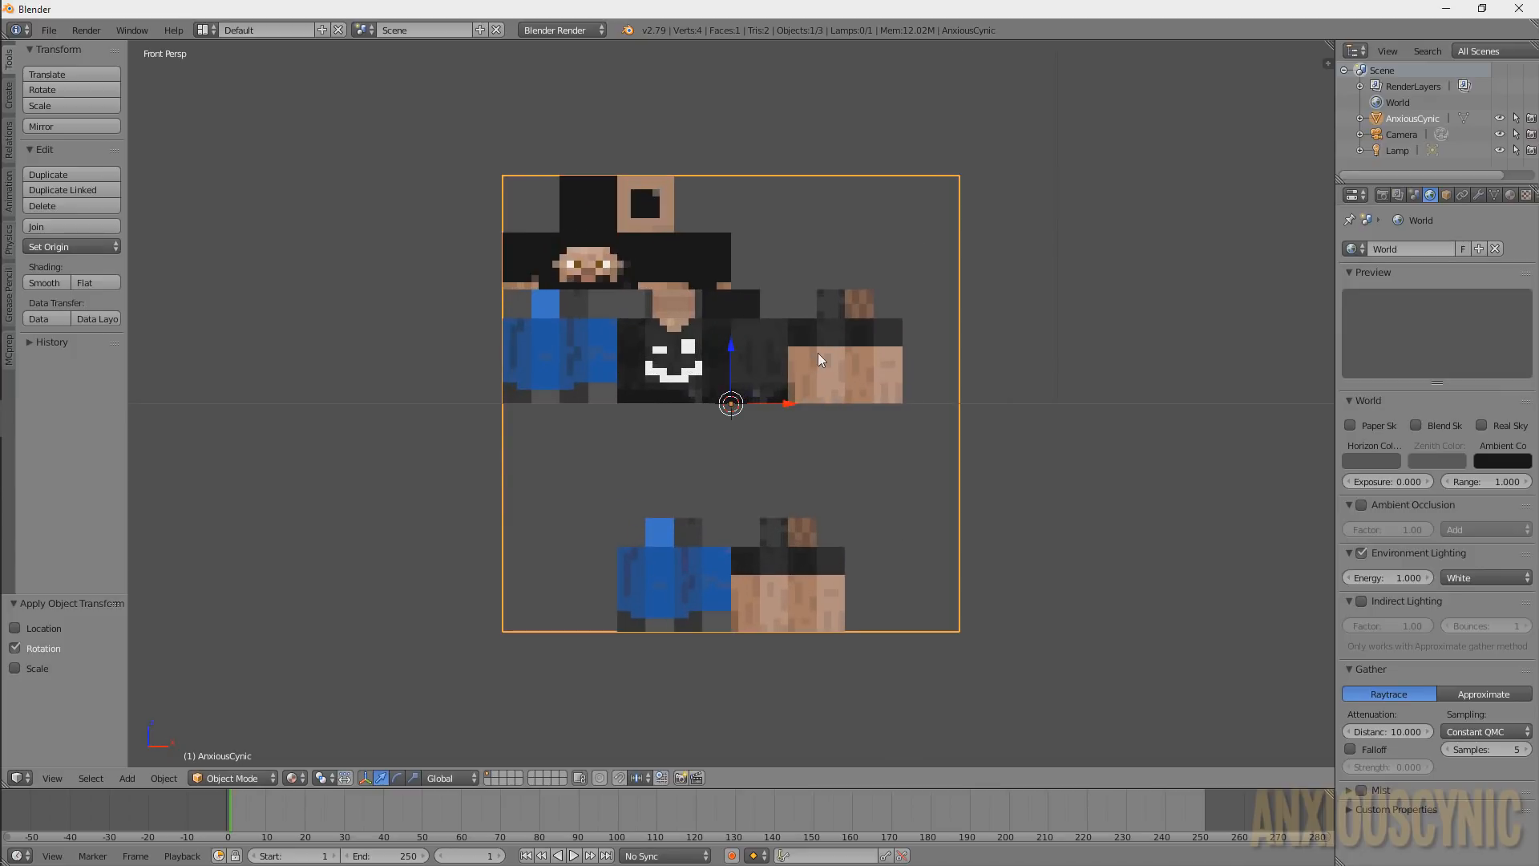
pyautogui.press('KP_0')
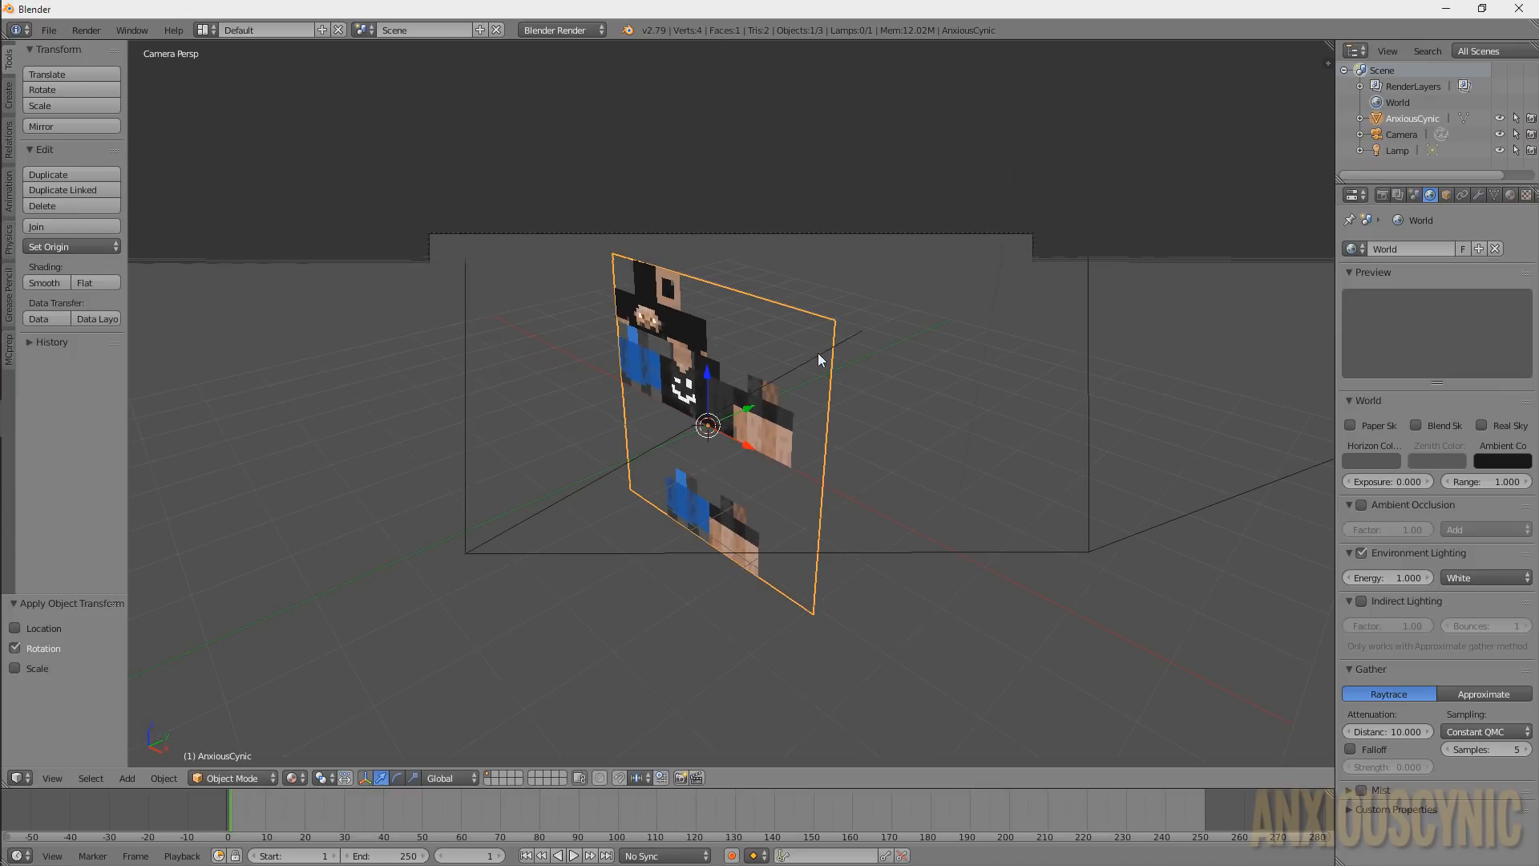
pyautogui.hotkey('shift', 'f')
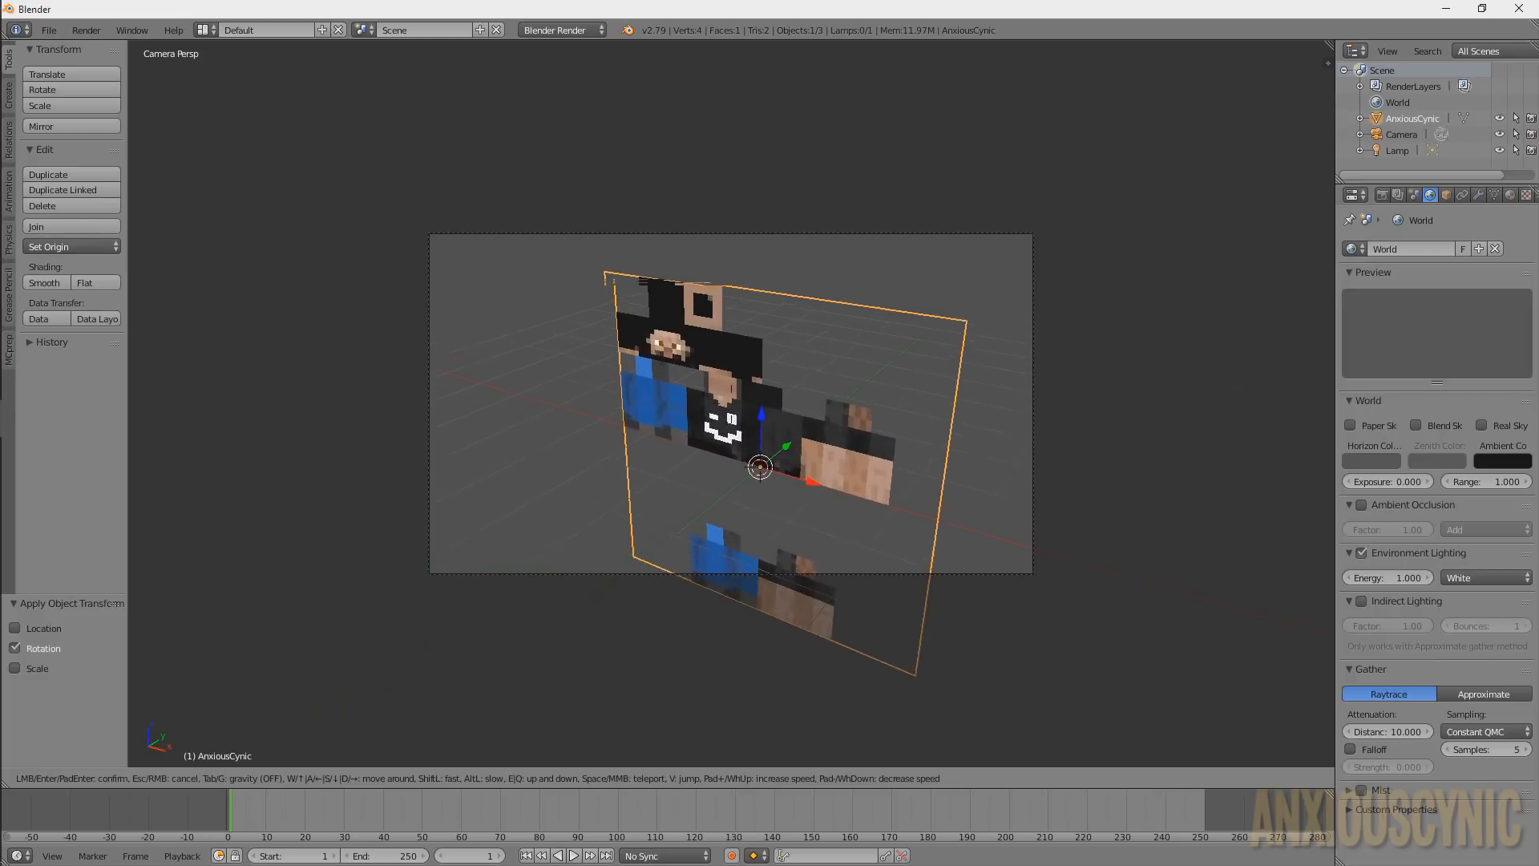
pyautogui.press('a')
pyautogui.press('q')
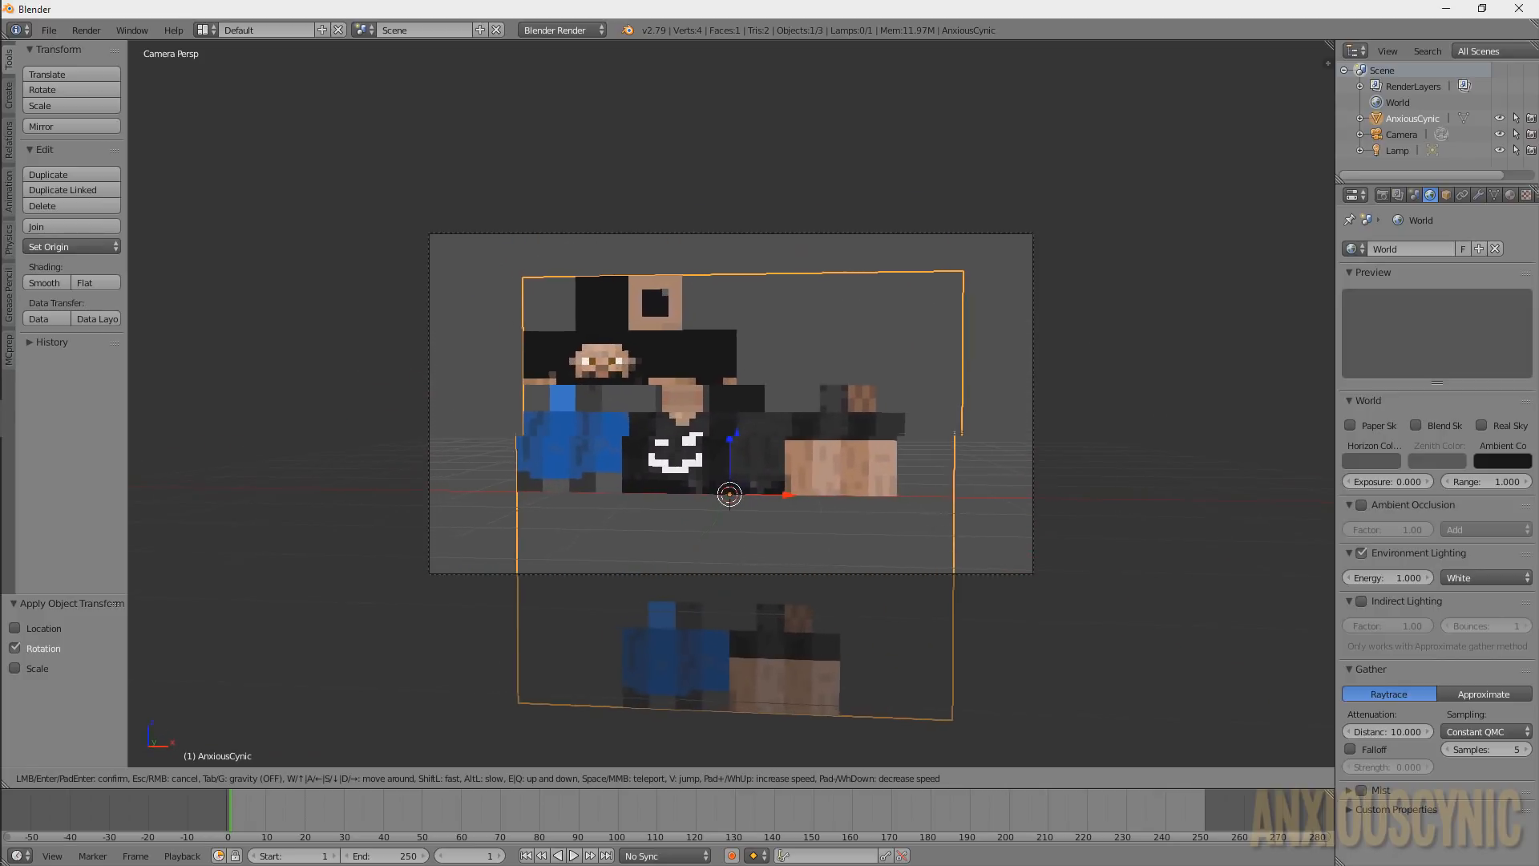
pyautogui.press('a')
pyautogui.press('w')
pyautogui.click(729, 404)
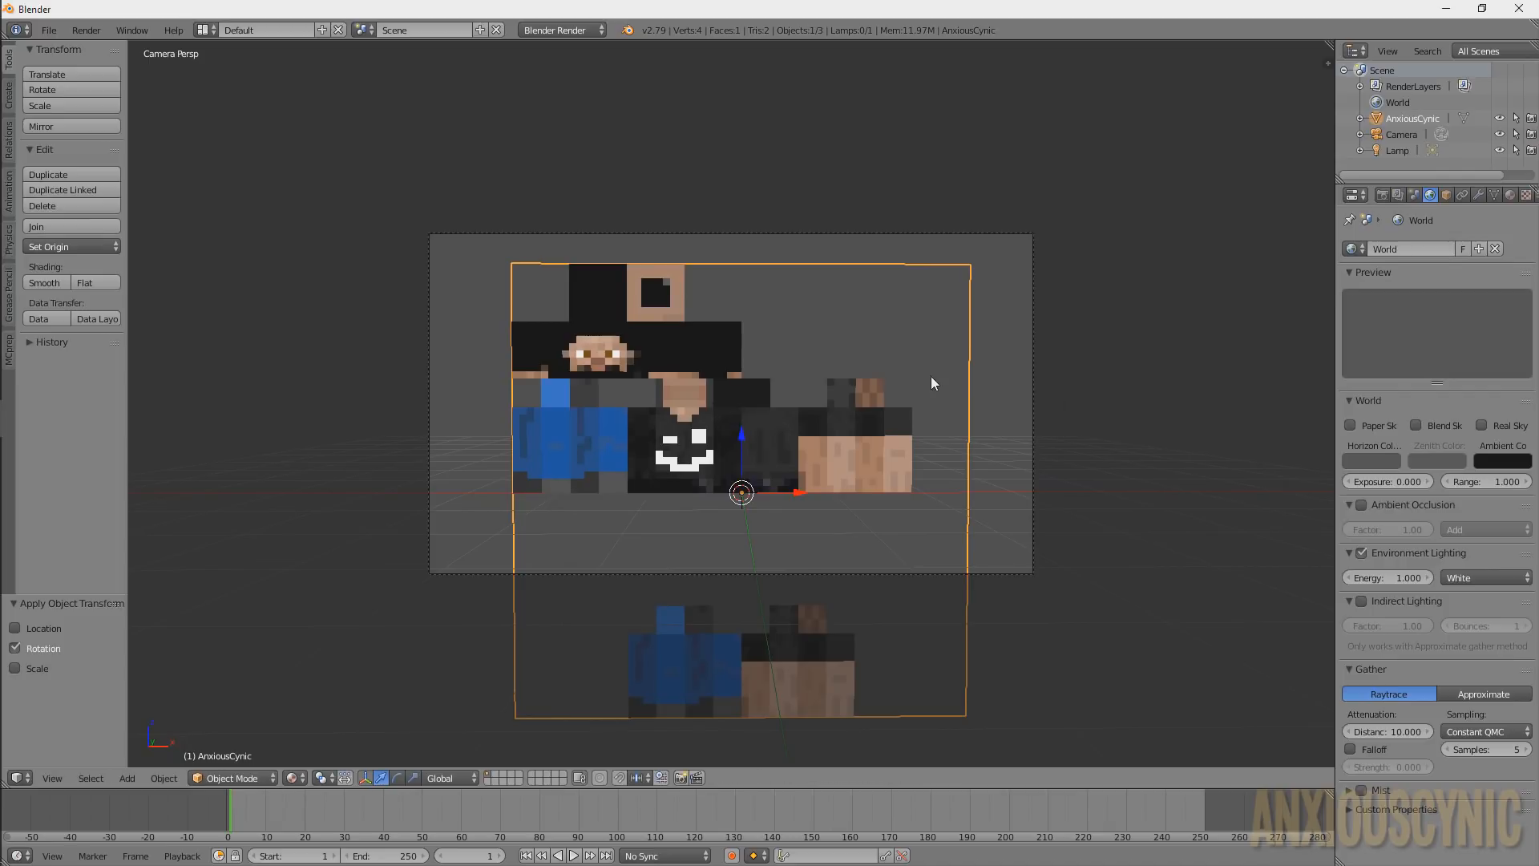
pyautogui.press('F12')
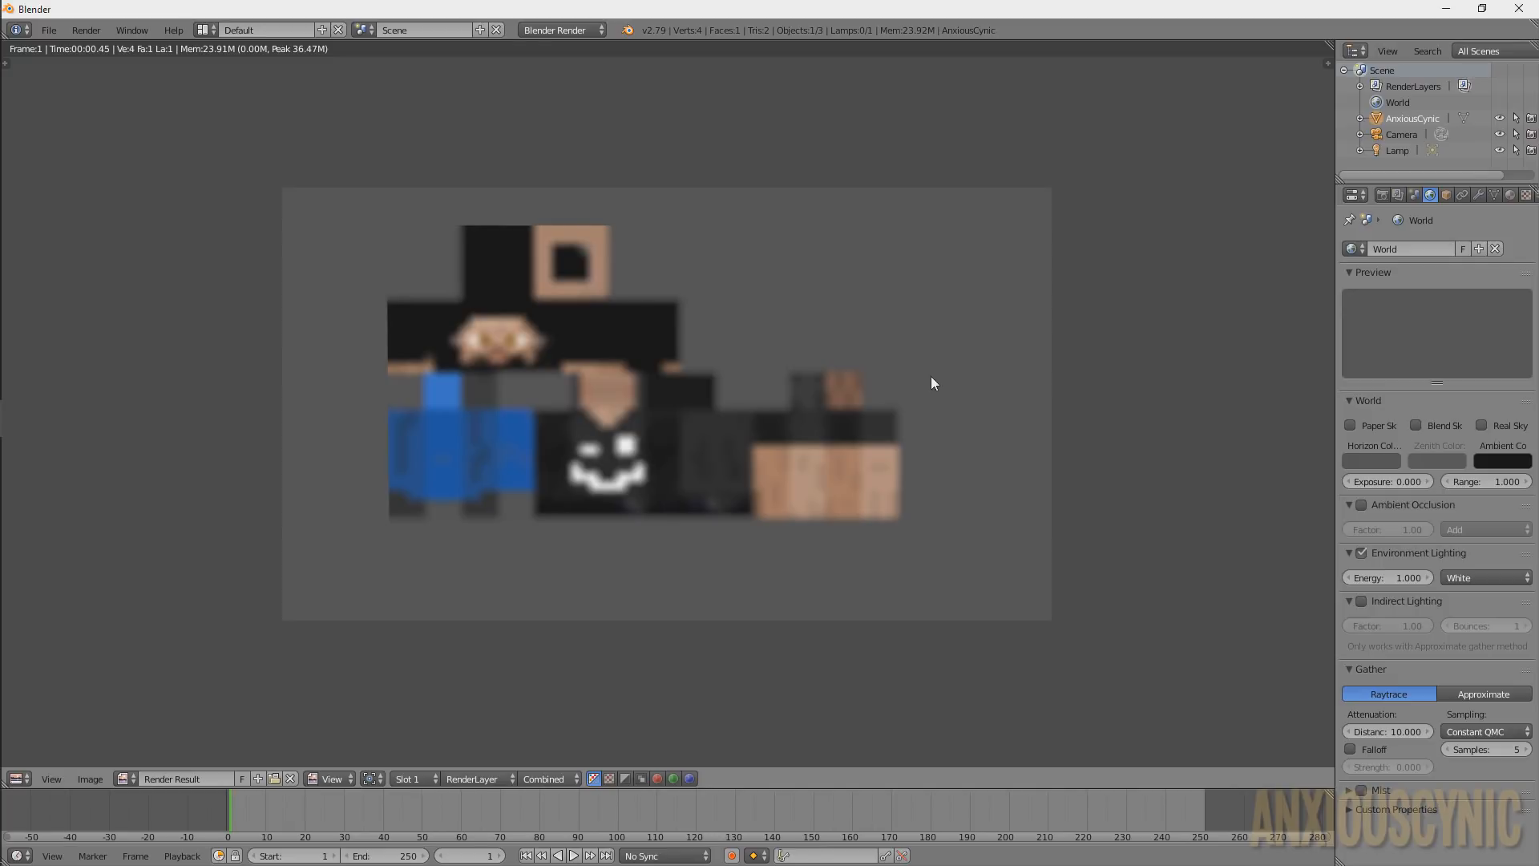
pyautogui.press('Escape')
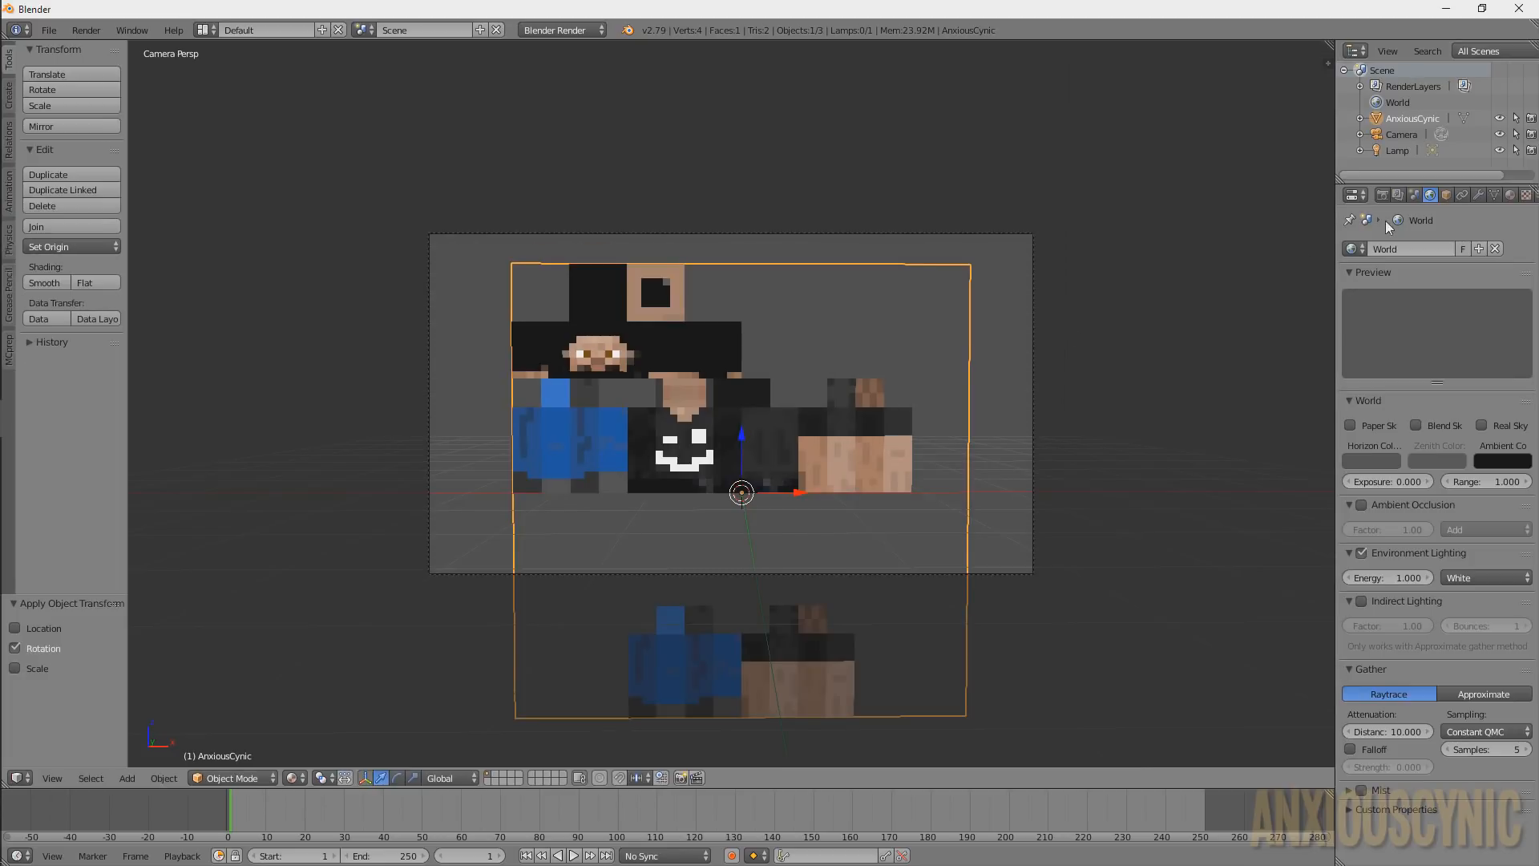
# Turn off interpolation for the skin texture's image sampling and set its filter to Area
pyautogui.click(1509, 196)
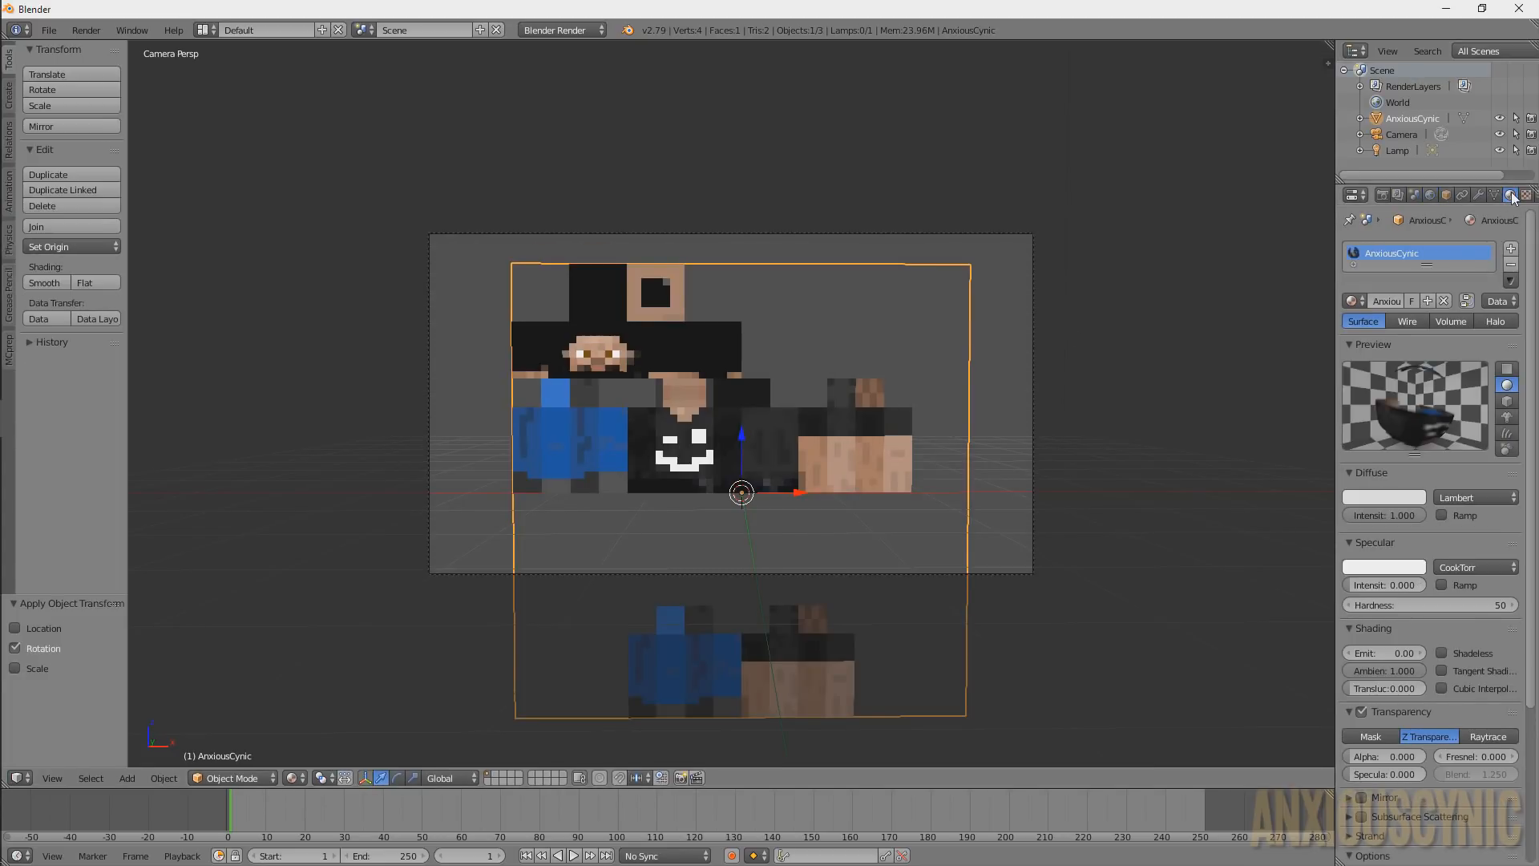
pyautogui.click(1524, 196)
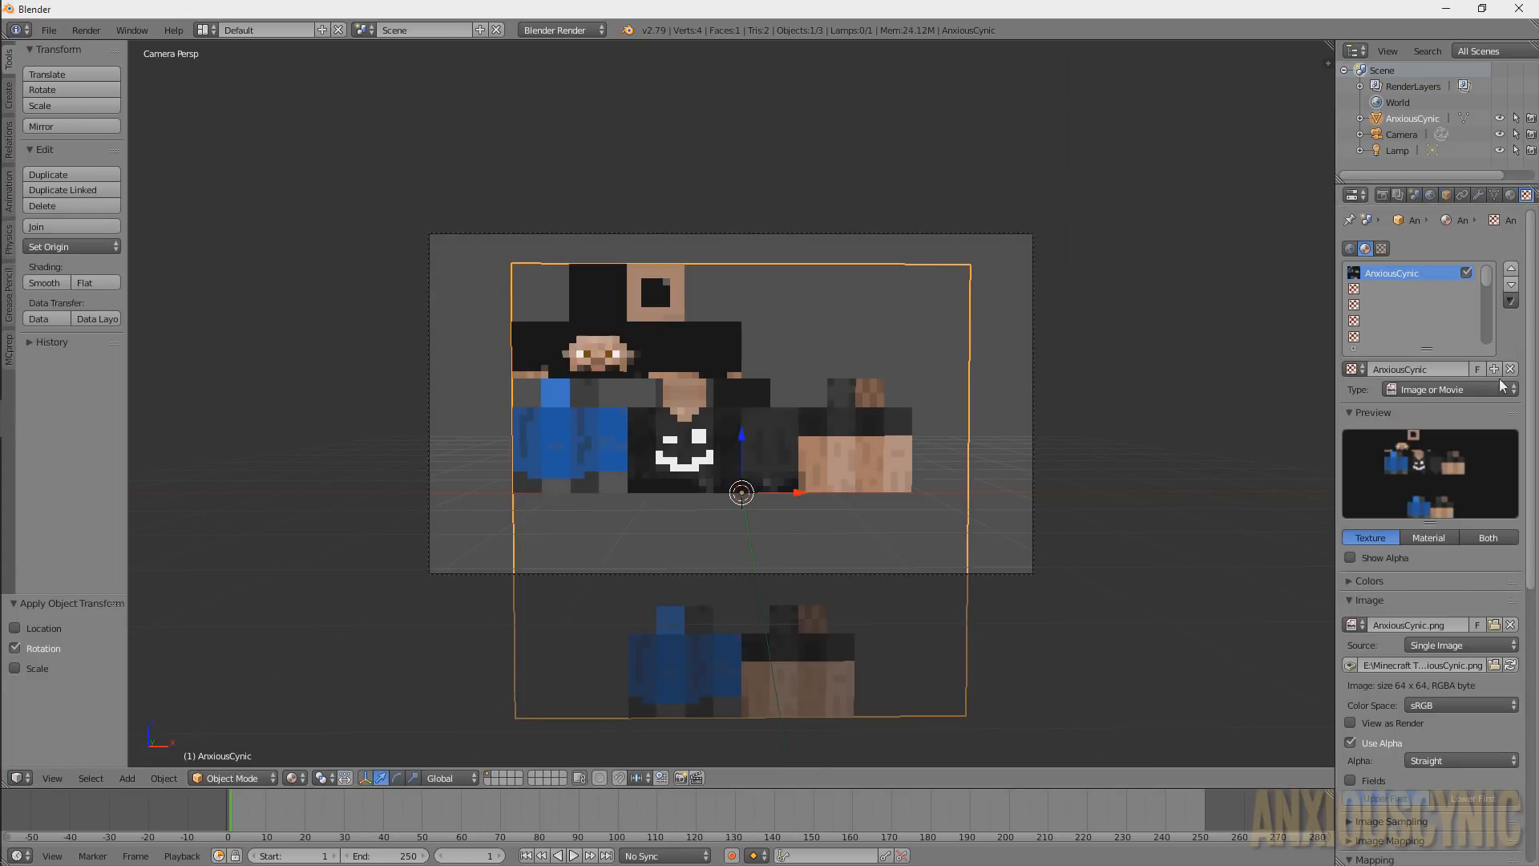
pyautogui.scroll(-10, 1497, 434)
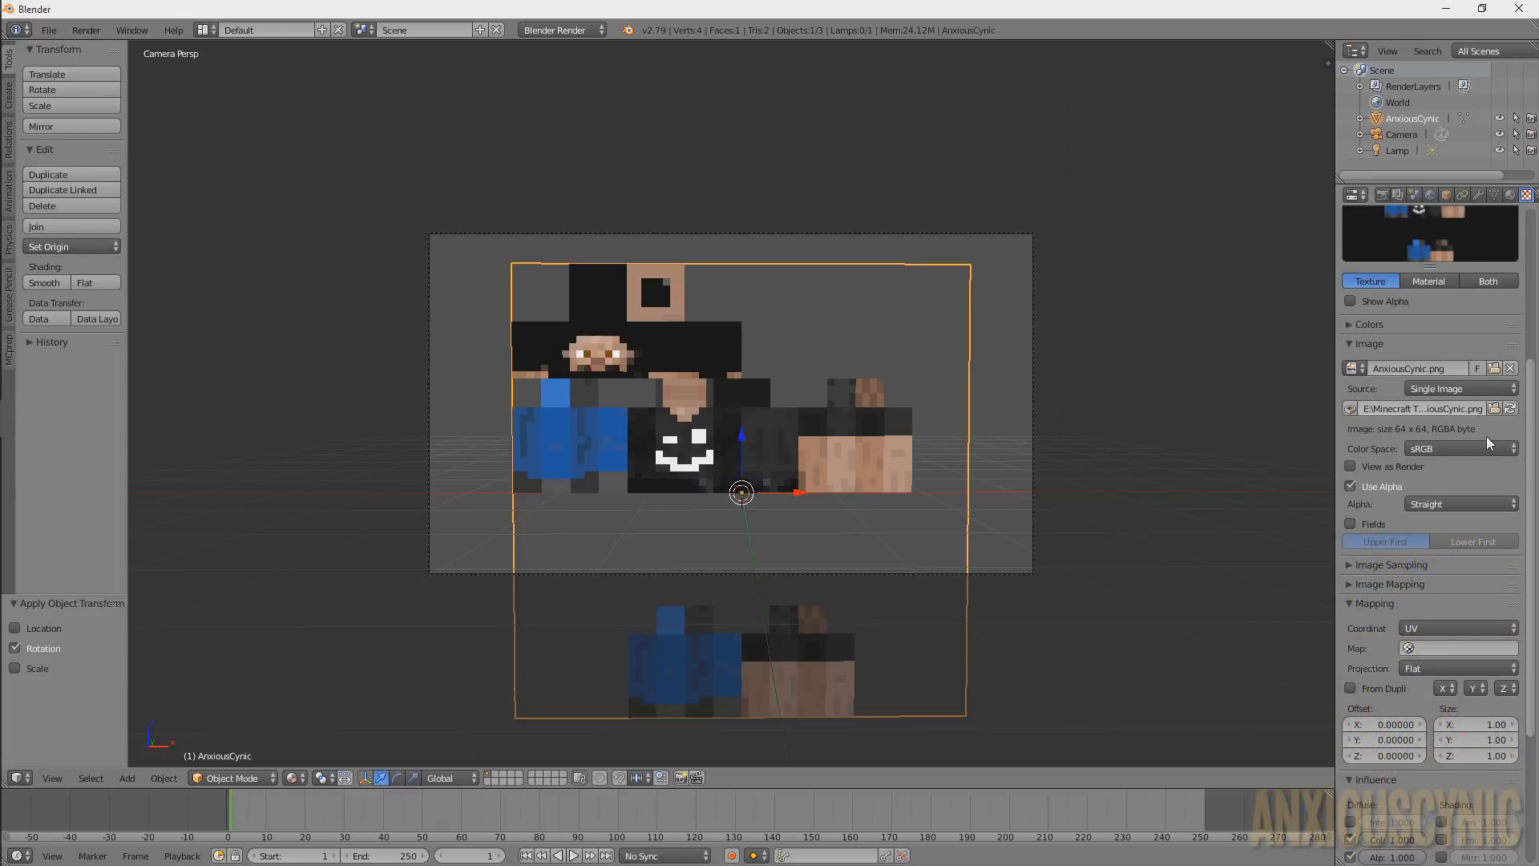
pyautogui.click(1358, 440)
pyautogui.scroll(-2, 1401, 458)
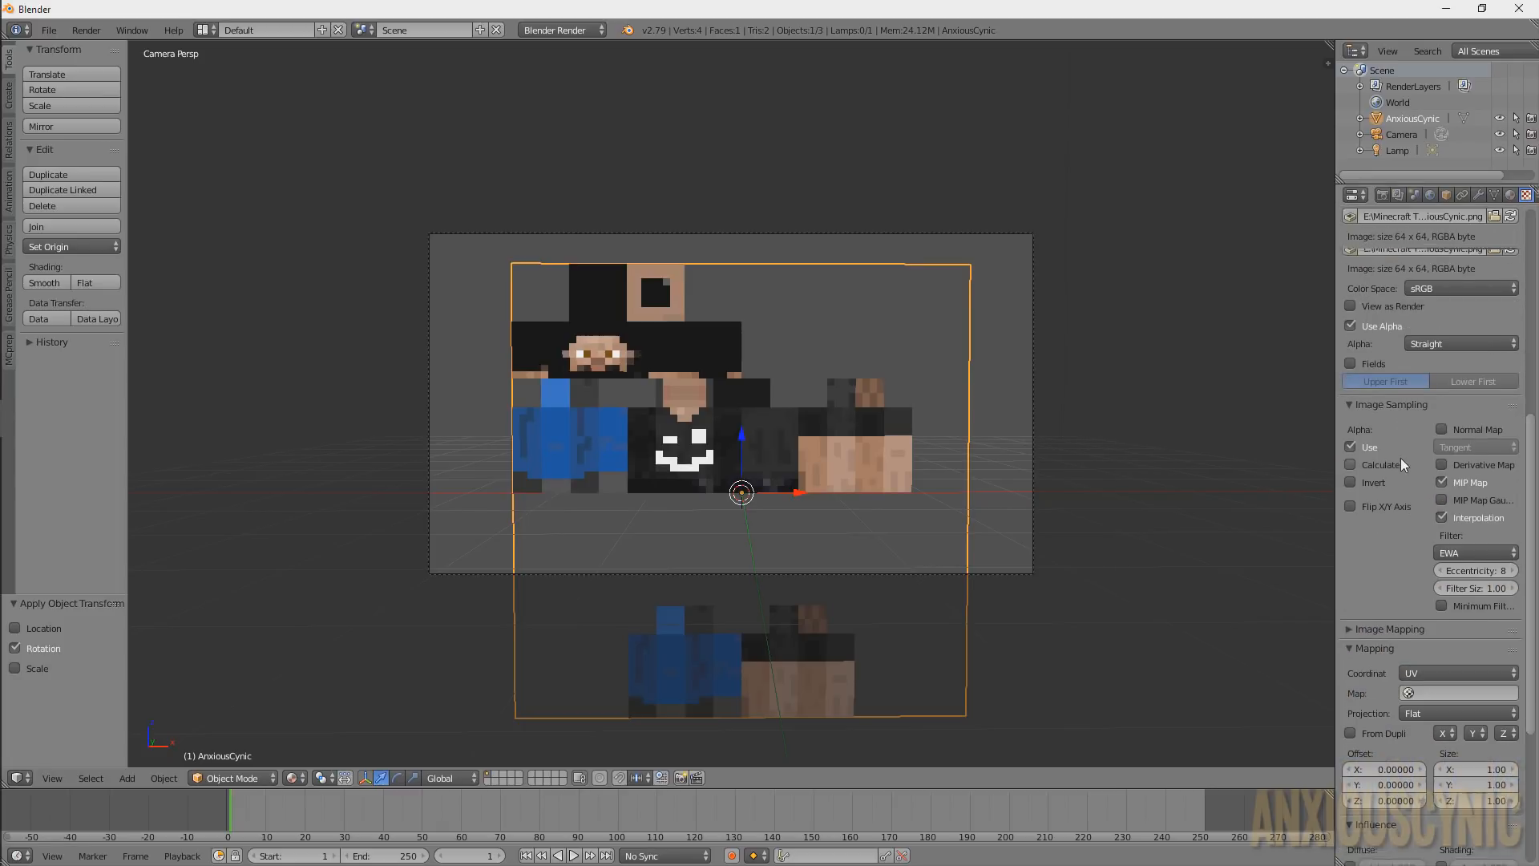
pyautogui.scroll(-1, 1407, 460)
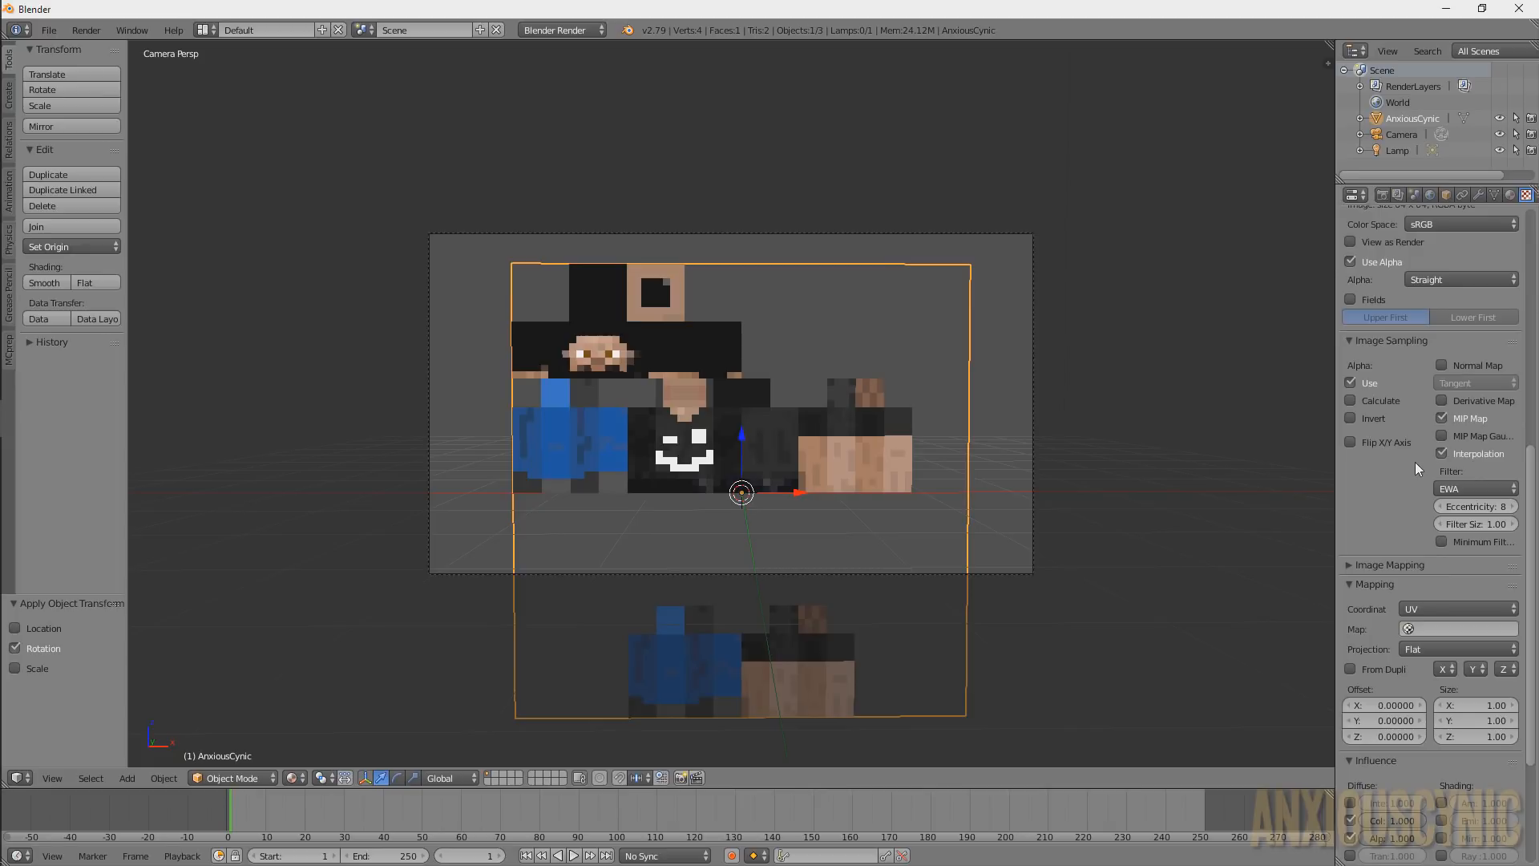
pyautogui.click(1442, 453)
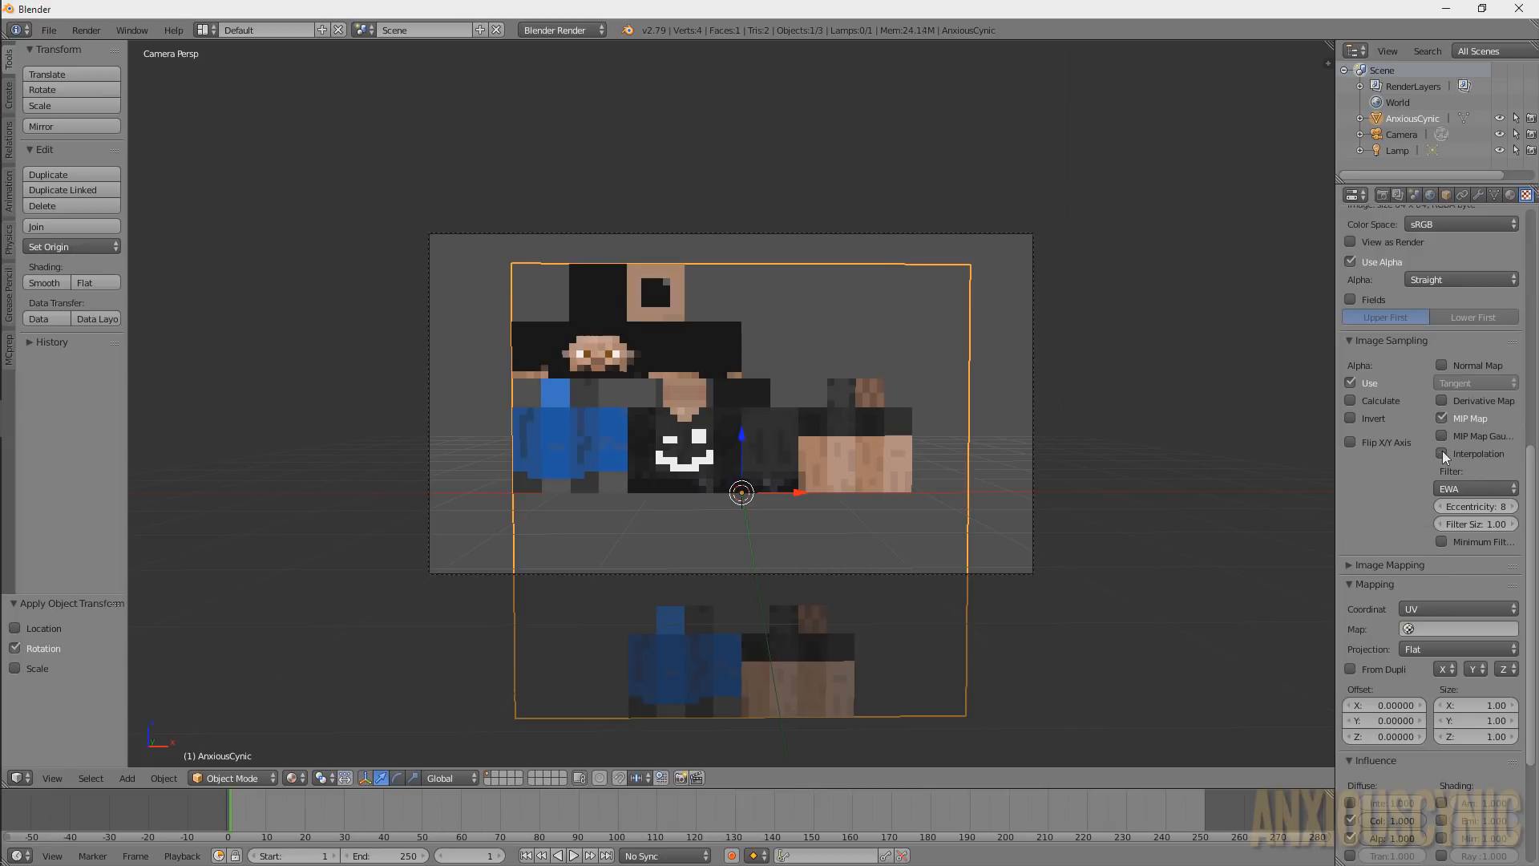
pyautogui.click(1477, 488)
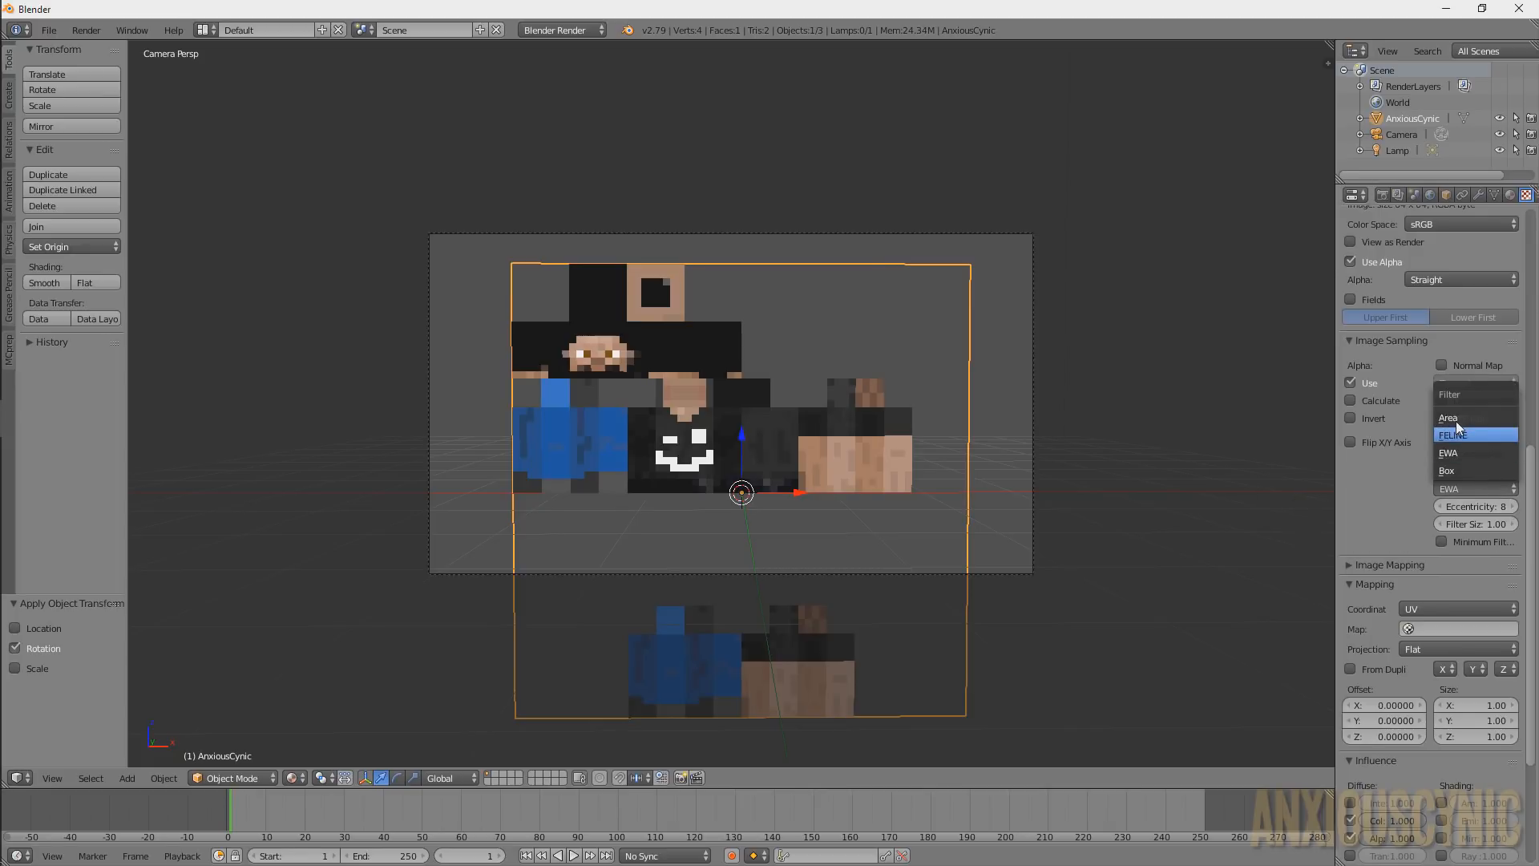
pyautogui.click(1455, 421)
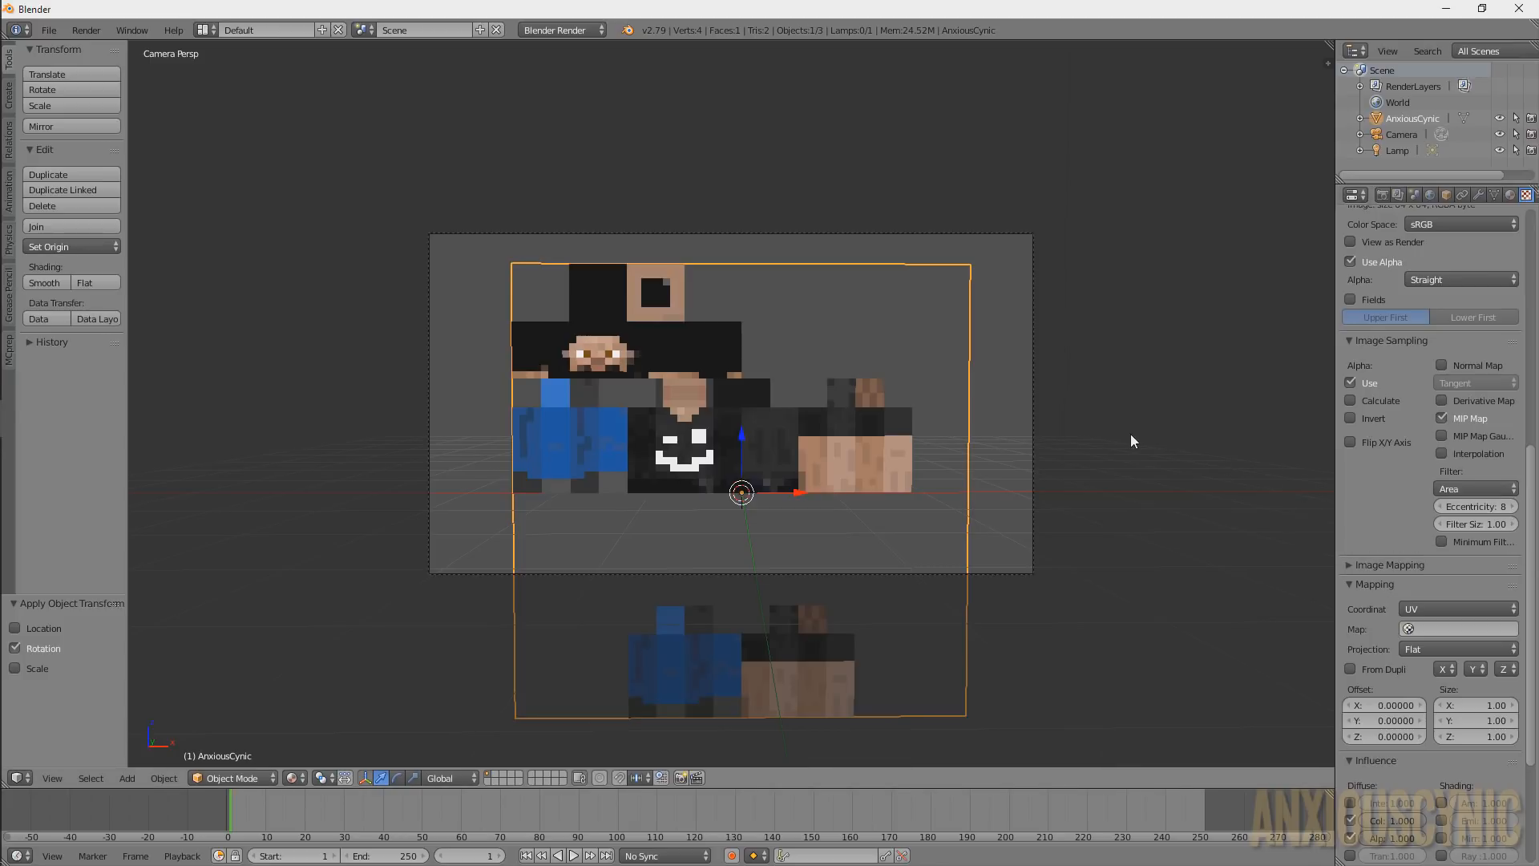
# Make a test render from the camera, close it, and return to the front view of the image plane
pyautogui.press('F12')
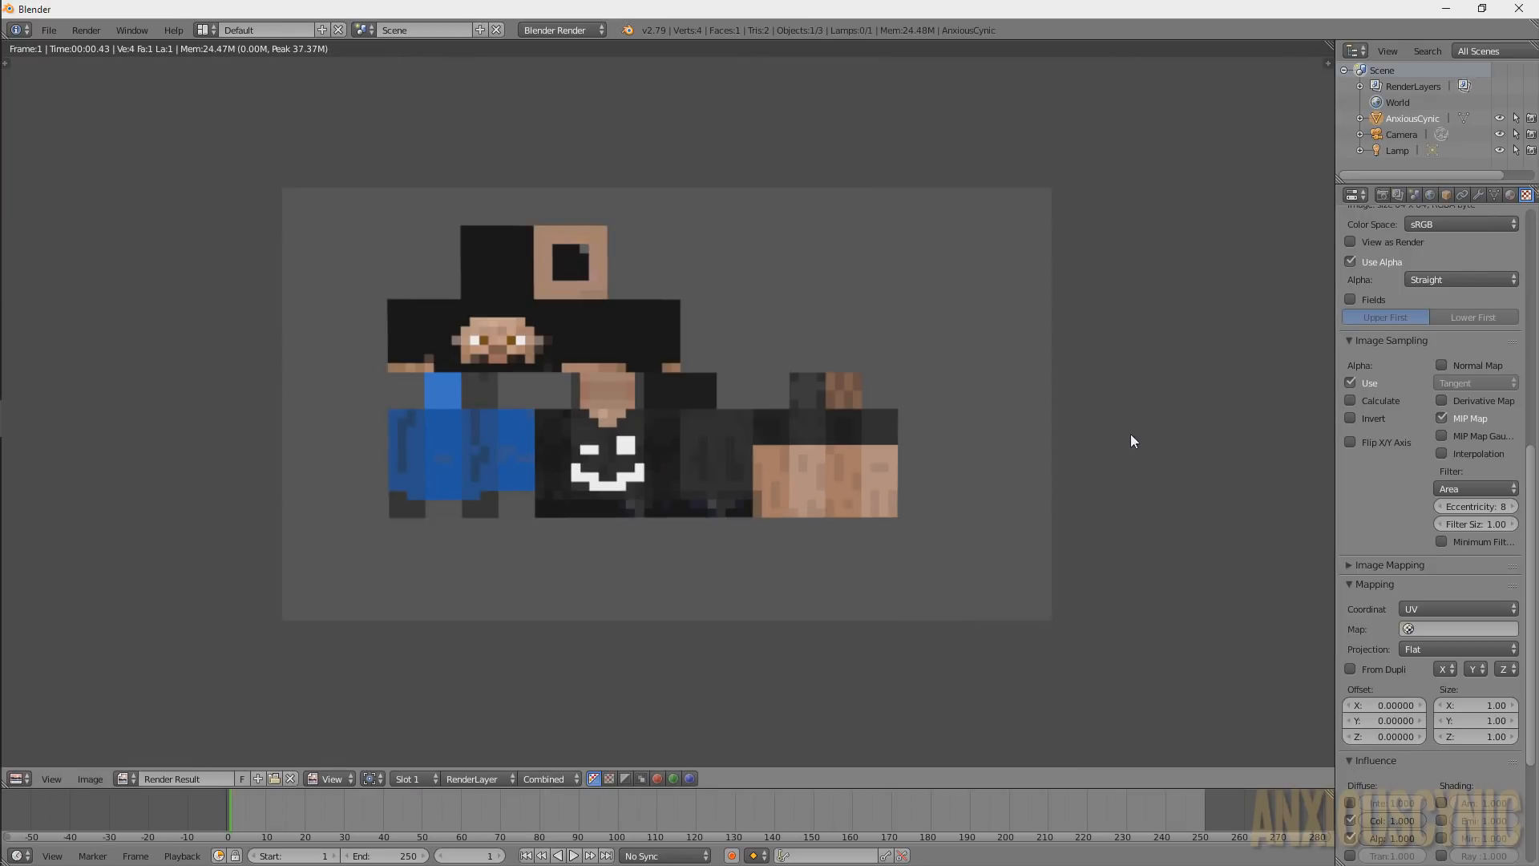
pyautogui.press('Escape')
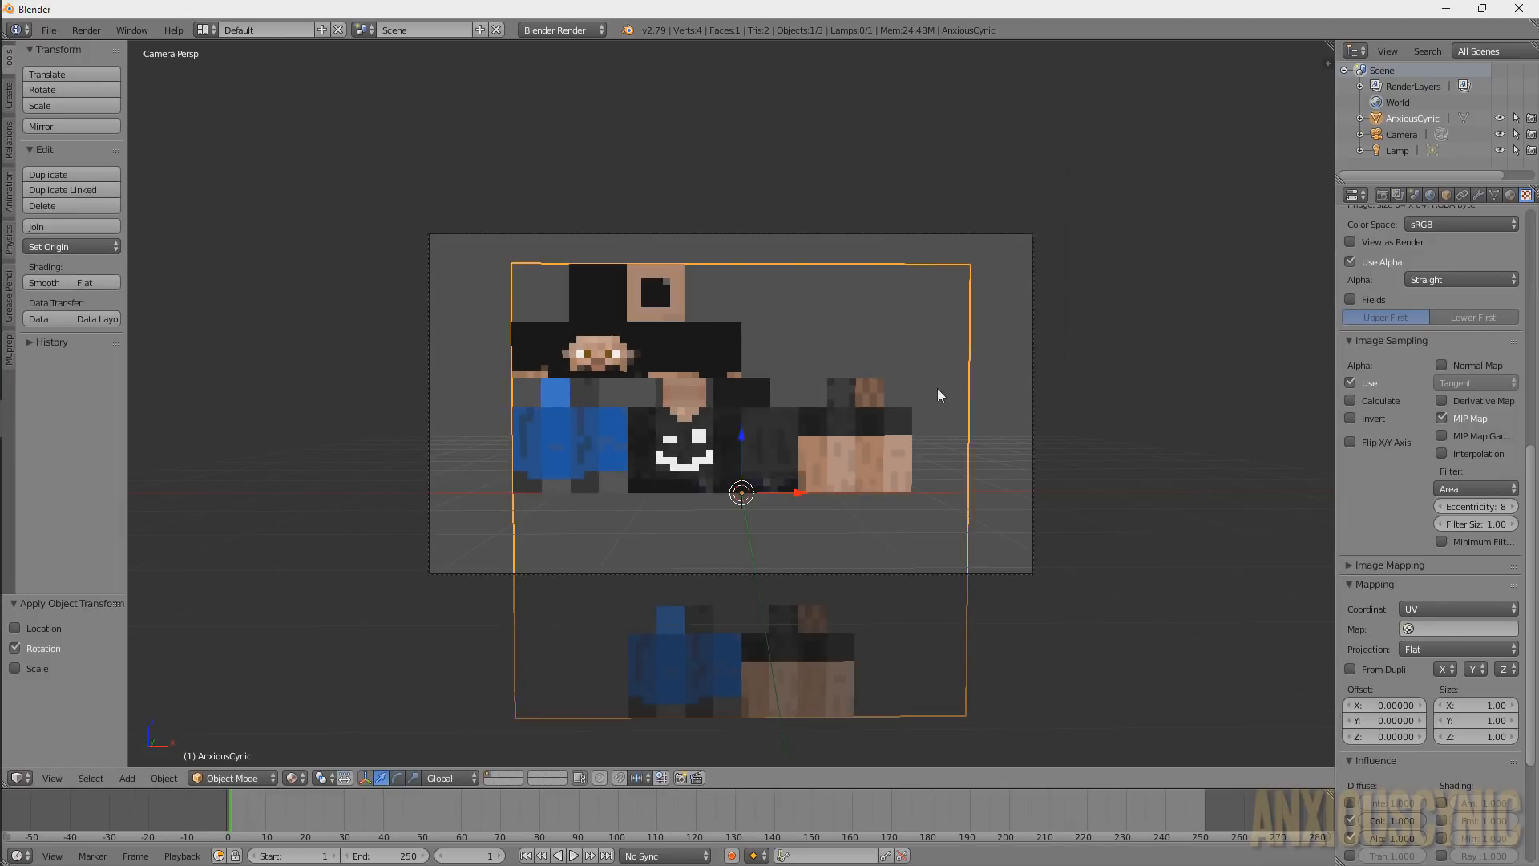
pyautogui.moveTo(955, 378); pyautogui.dragTo(926, 394, button='middle')
pyautogui.press('KP_1')
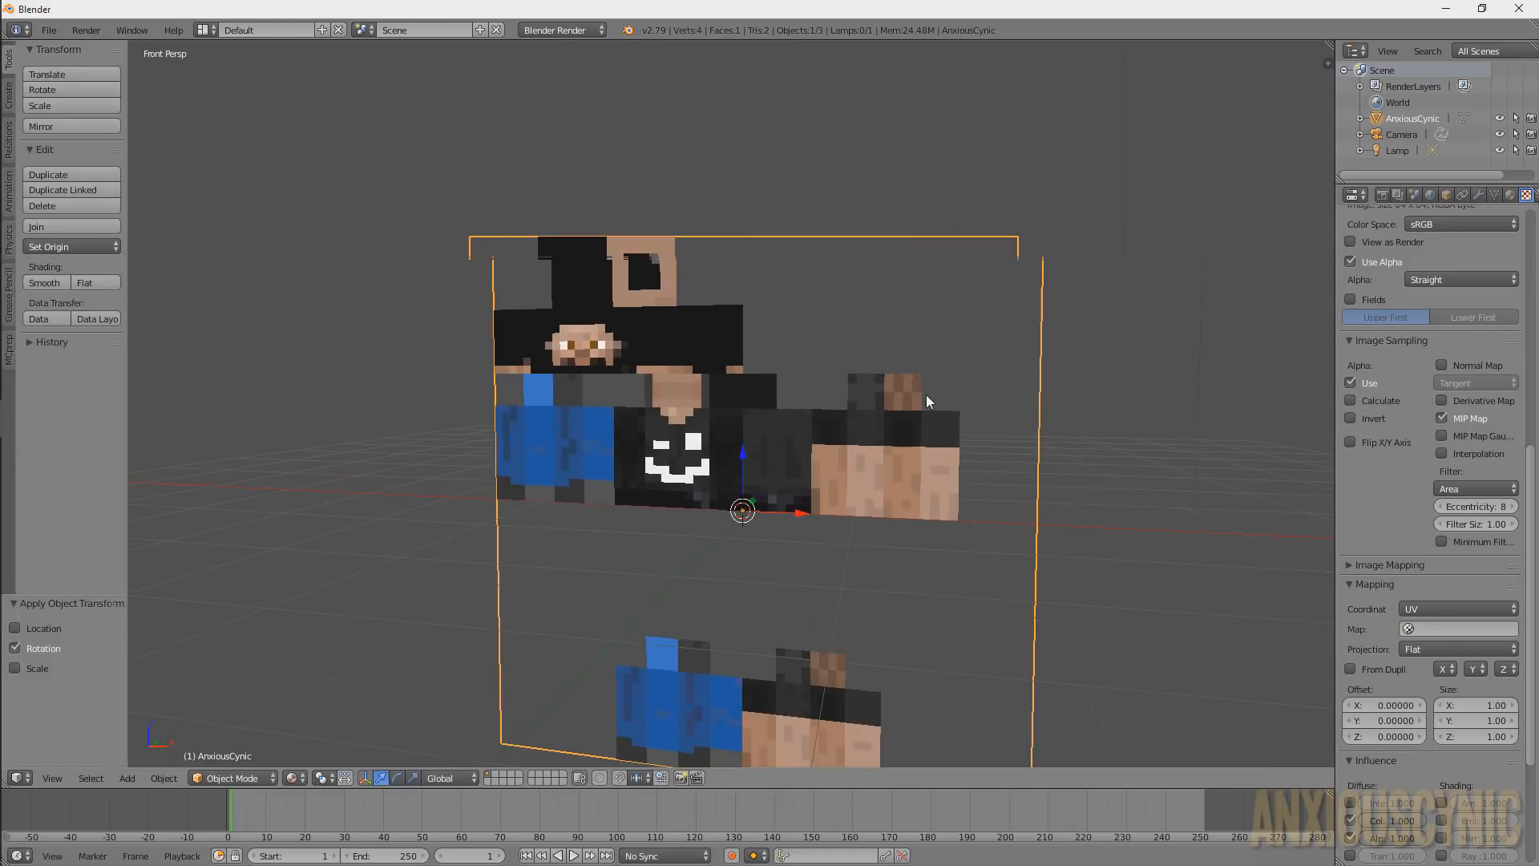
pyautogui.scroll(3, 926, 394)
pyautogui.scroll(-3, 949, 343)
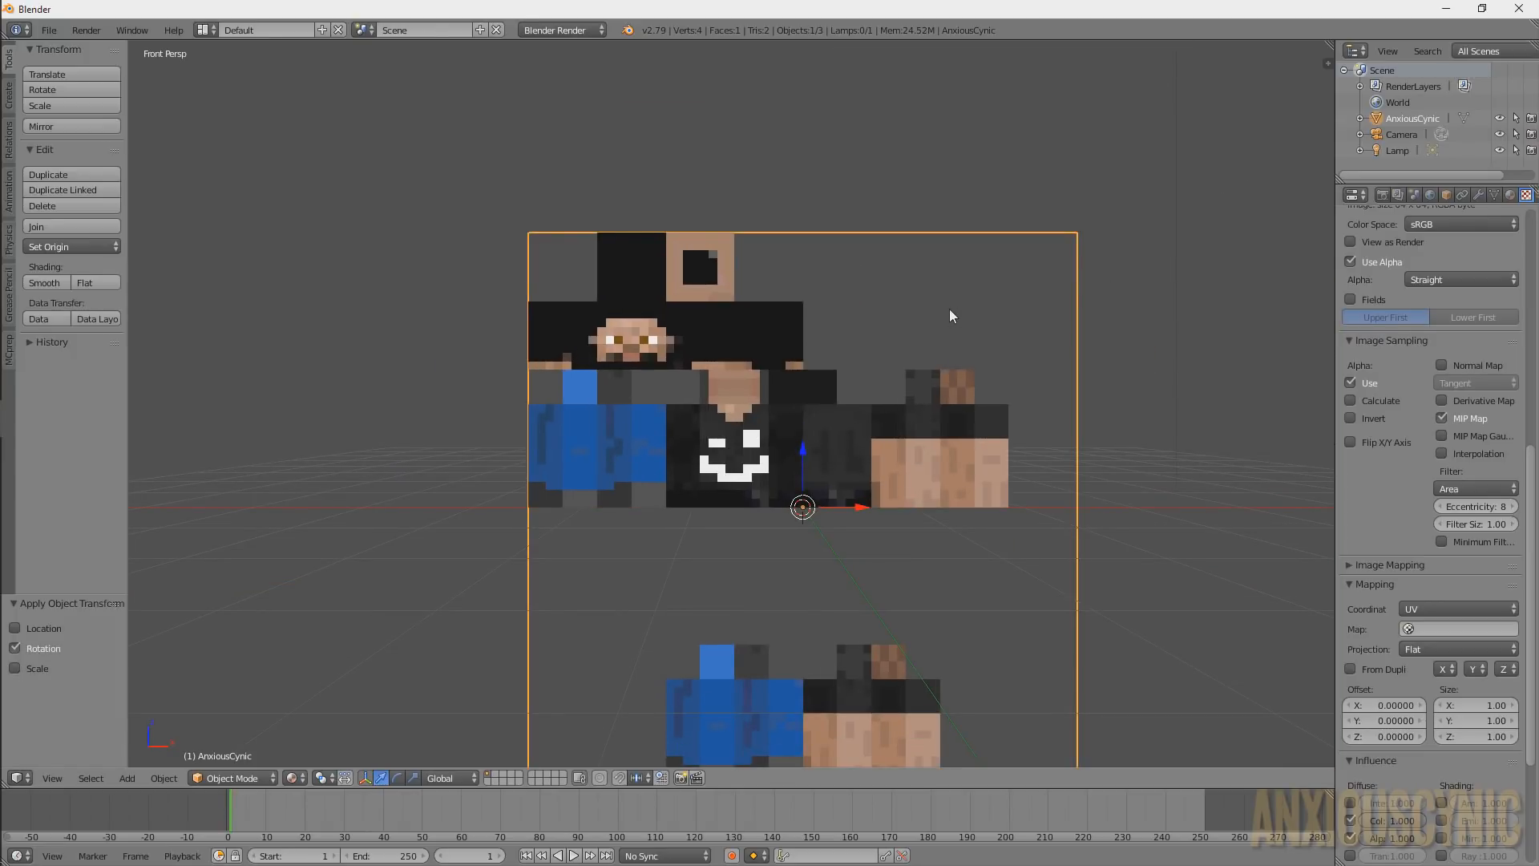
# Save the project as TutModel.blend in the E:\Recordings folder
pyautogui.hotkey('ctrl', 's')
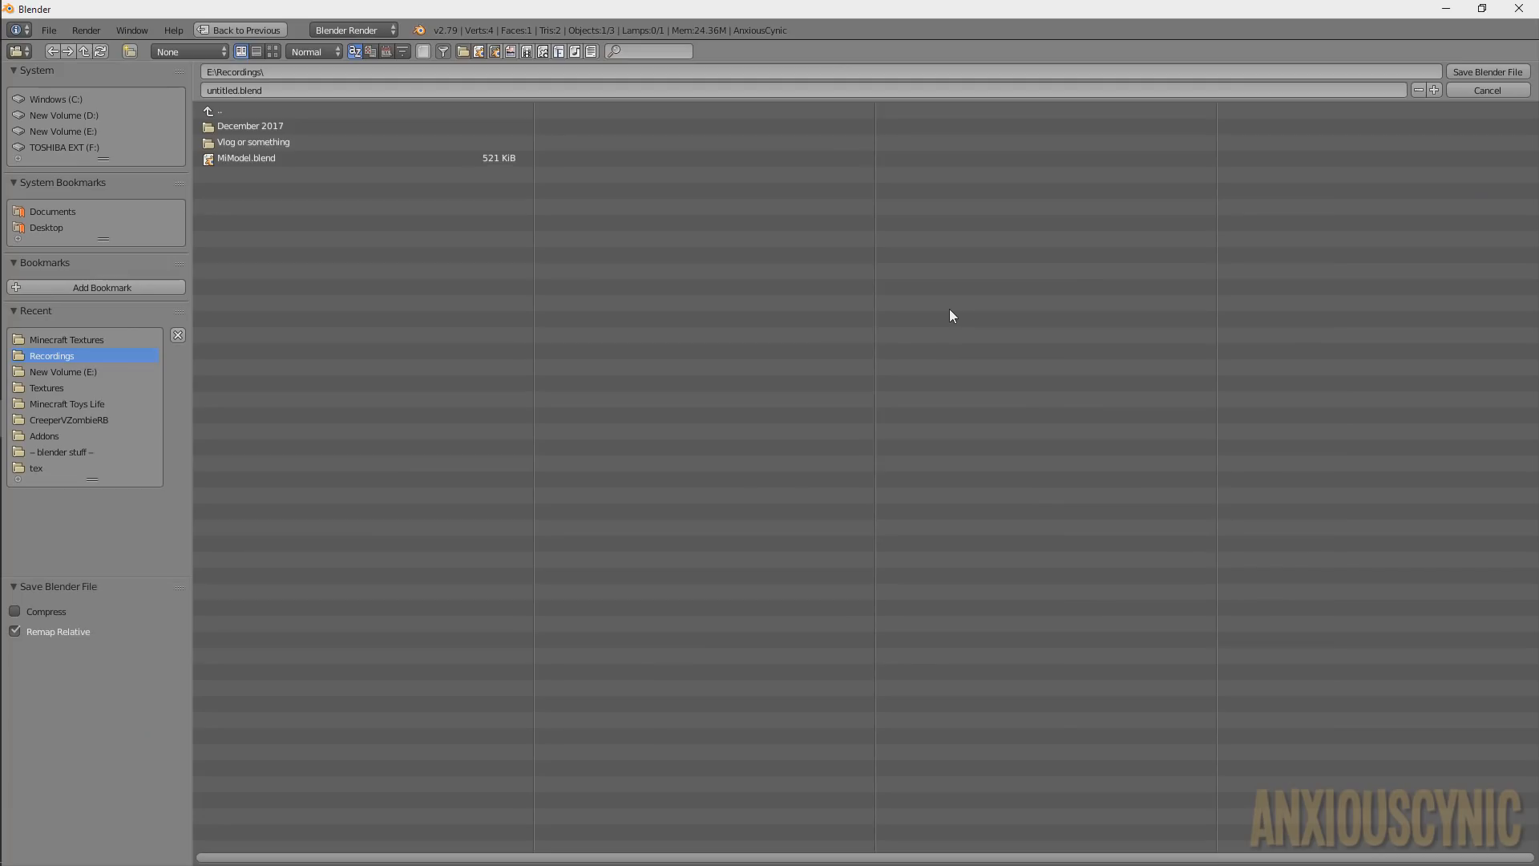
pyautogui.click(239, 91)
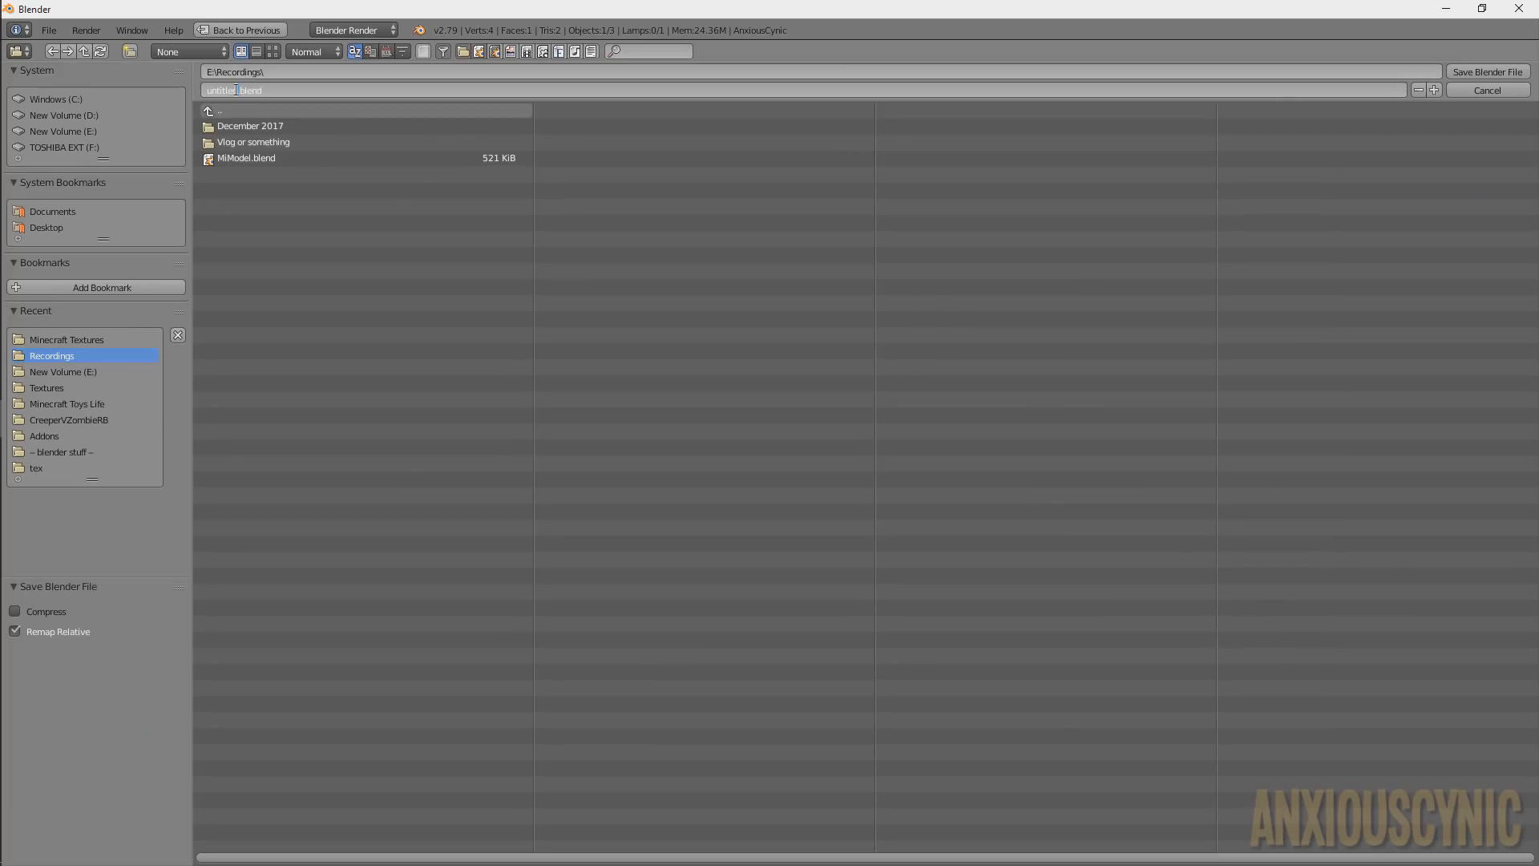
pyautogui.moveTo(238, 91); pyautogui.dragTo(205, 91)
pyautogui.write('TutModel')
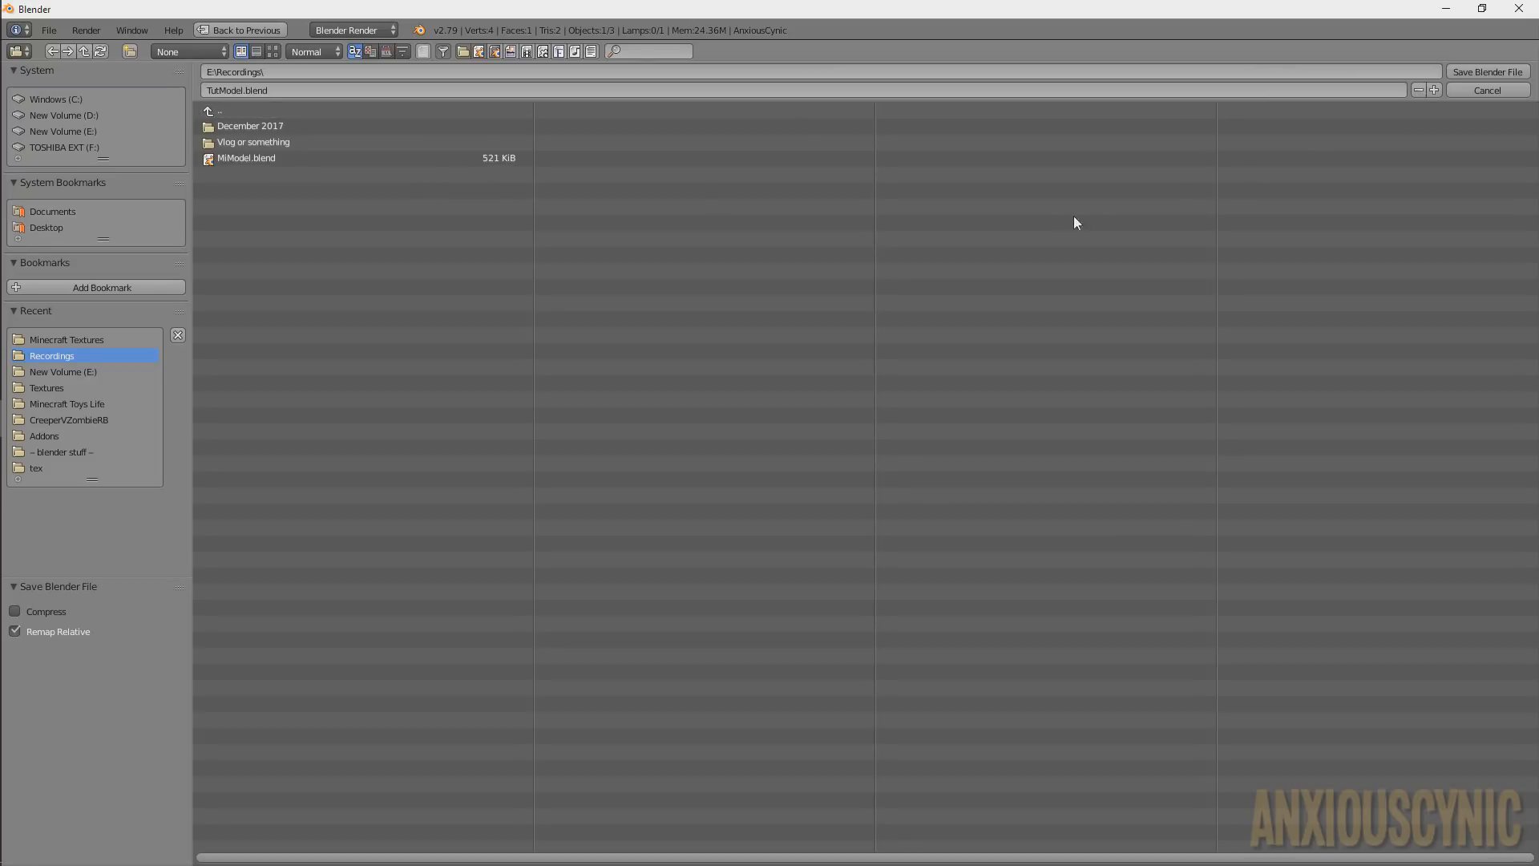
pyautogui.click(1460, 69)
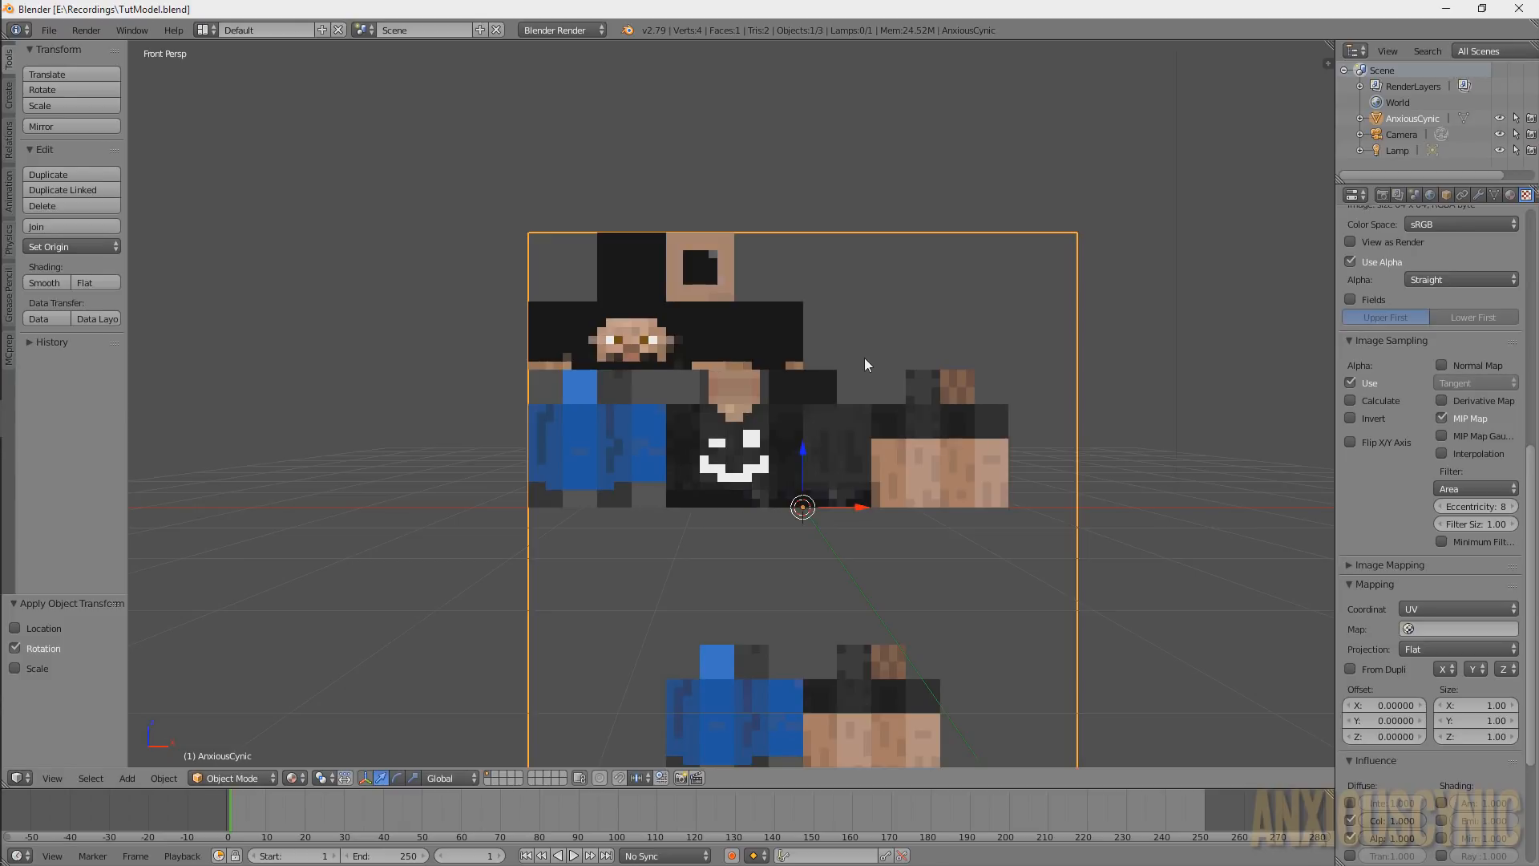
# Enter Edit Mode on the image plane and subdivide it three times into an 8 by 8 grid
pyautogui.press('Tab')
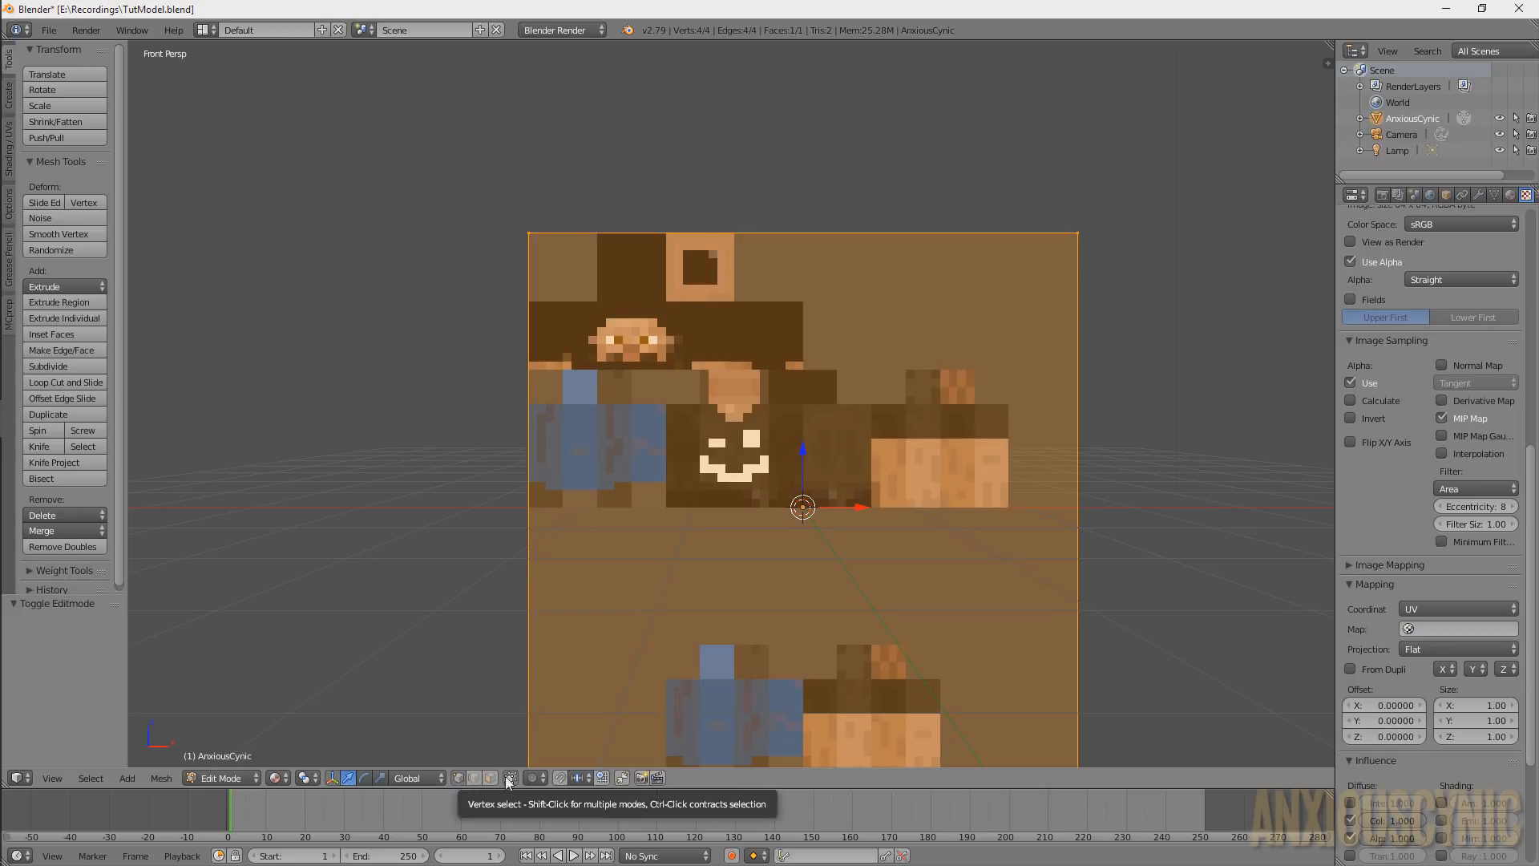
pyautogui.press('w')
pyautogui.click(690, 285)
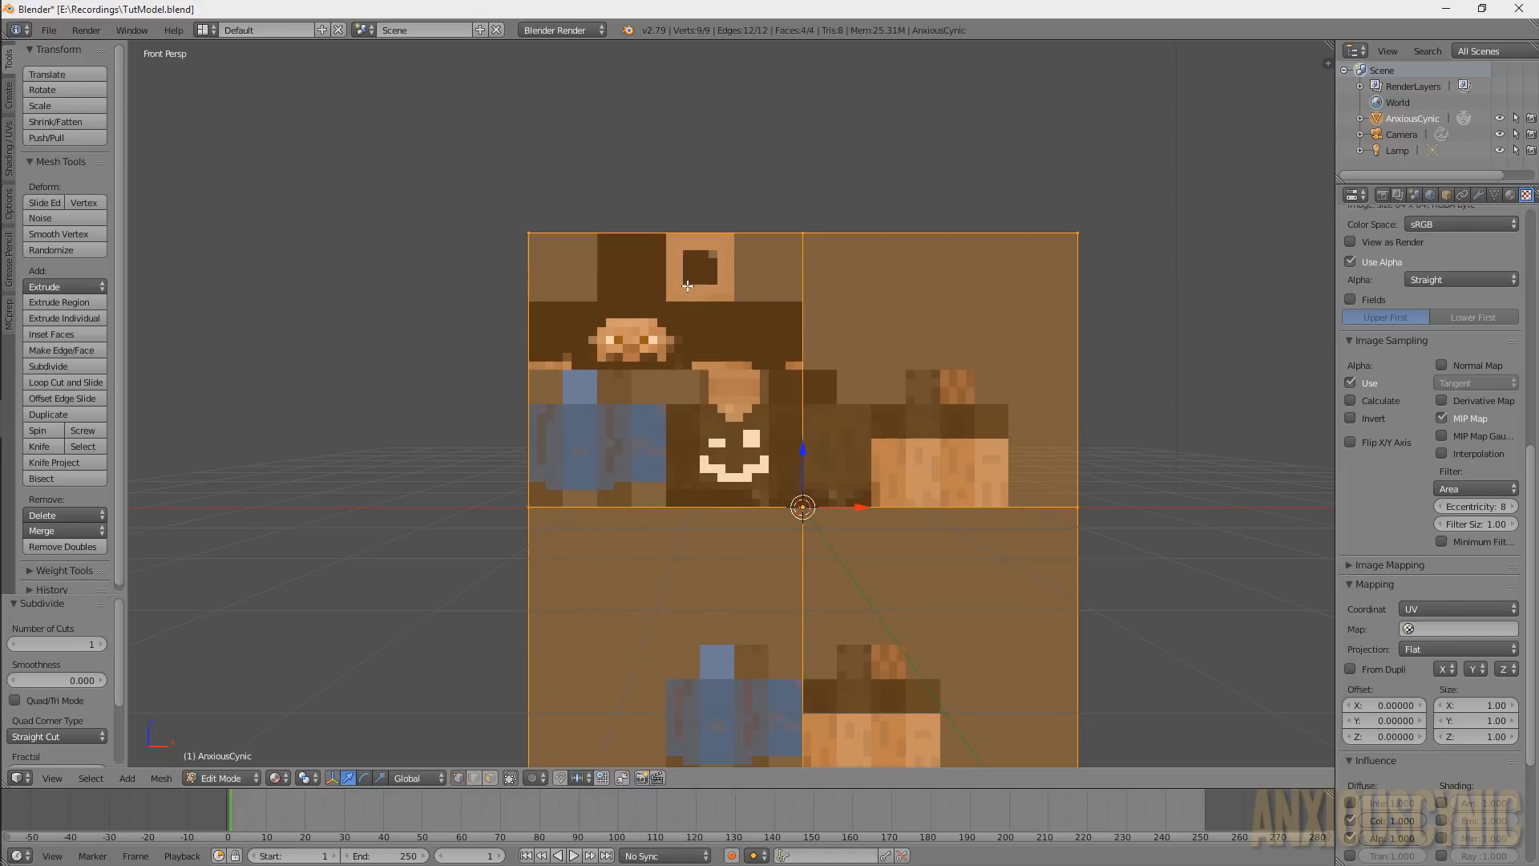
pyautogui.press('w')
pyautogui.click(688, 286)
pyautogui.press('w')
pyautogui.click(688, 286)
pyautogui.press('w')
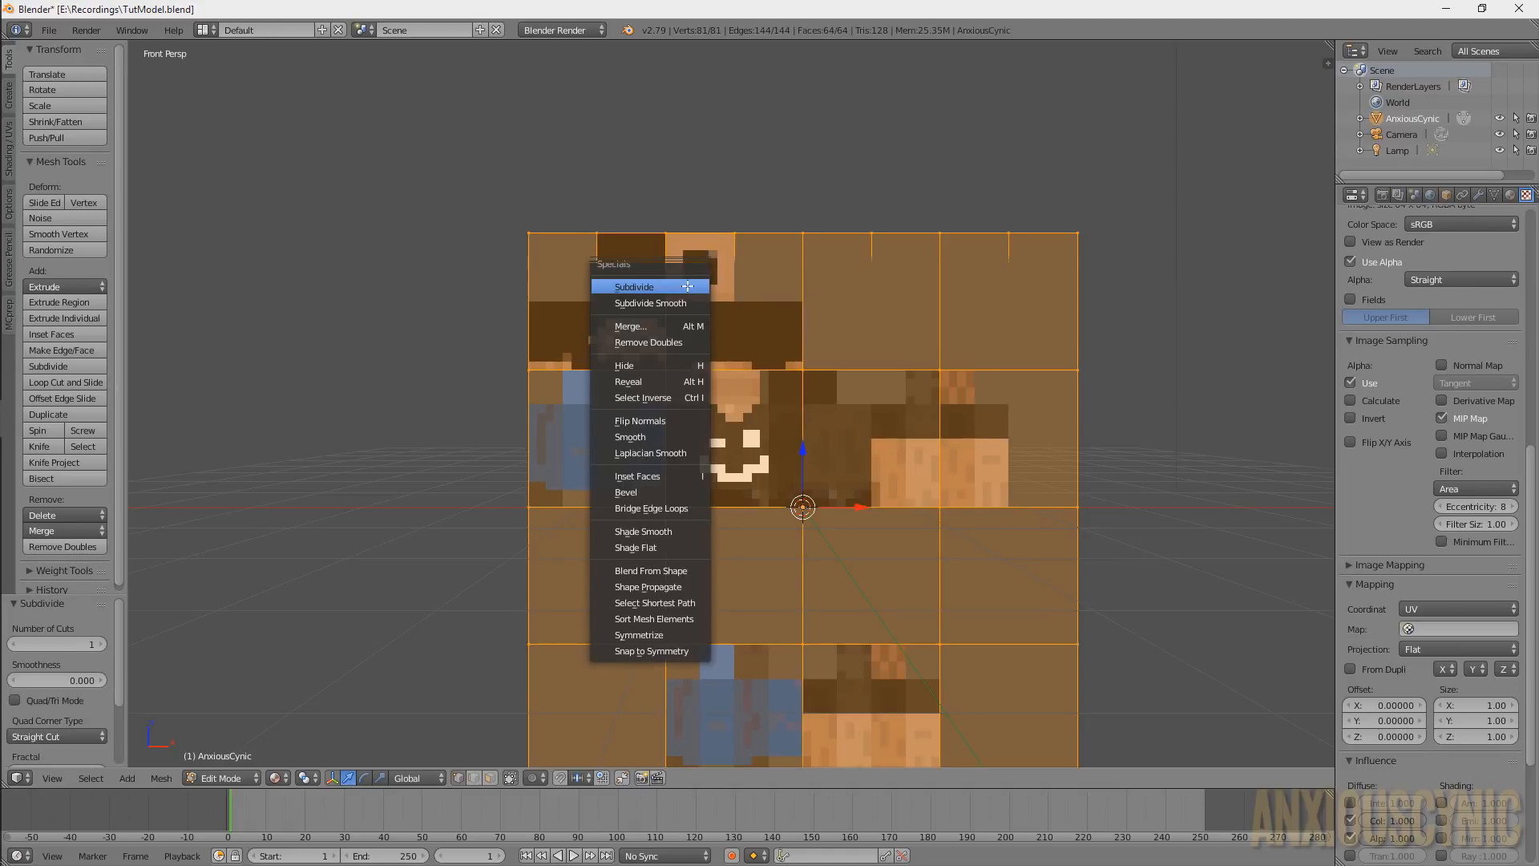
pyautogui.press('Escape')
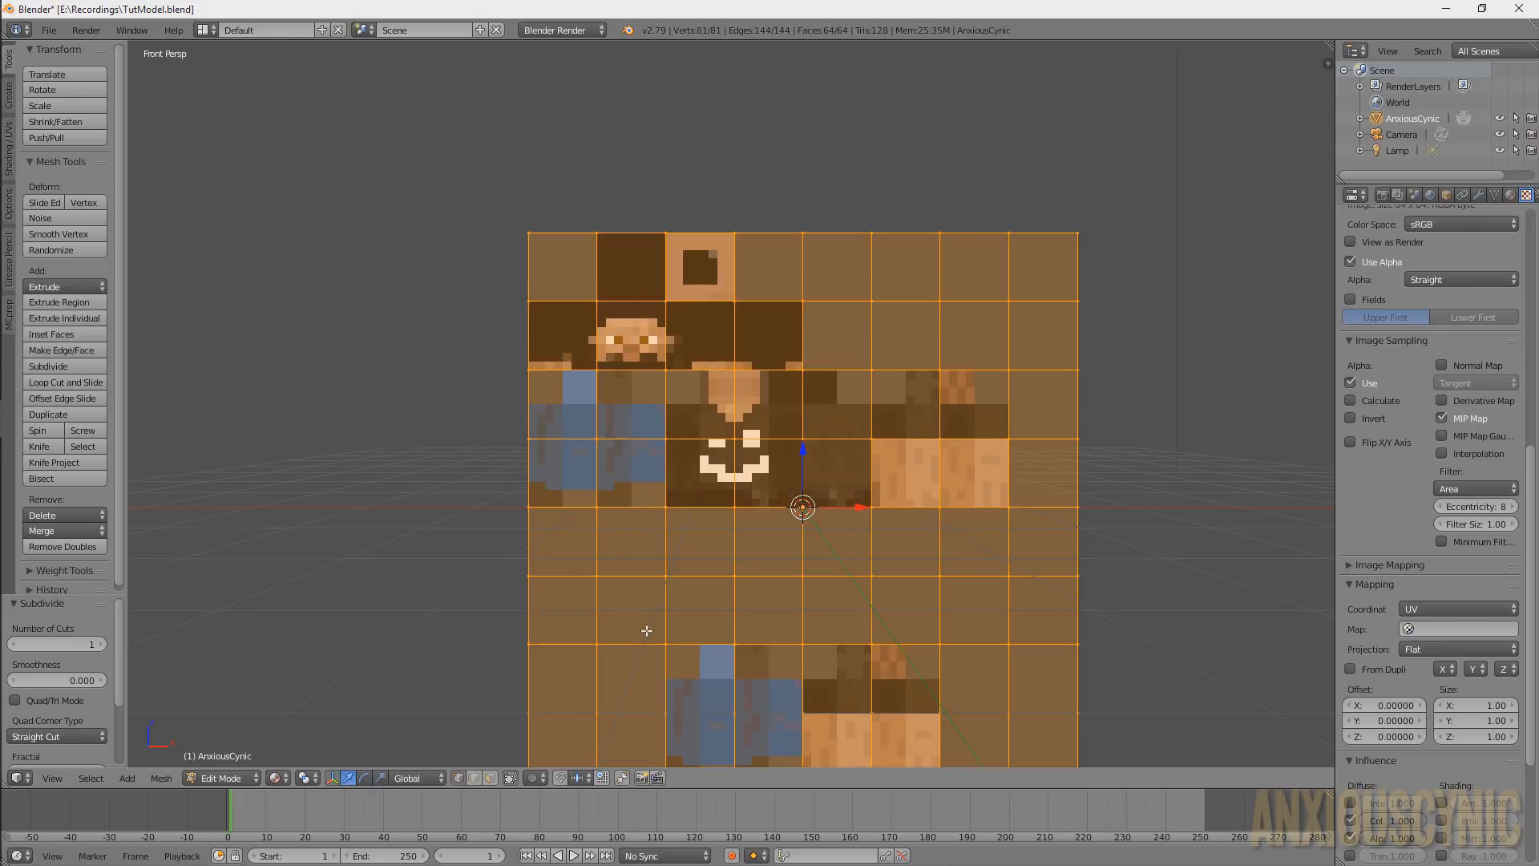
# Select all completely blank grid squares around the skin's body parts and delete their faces
pyautogui.press('a')
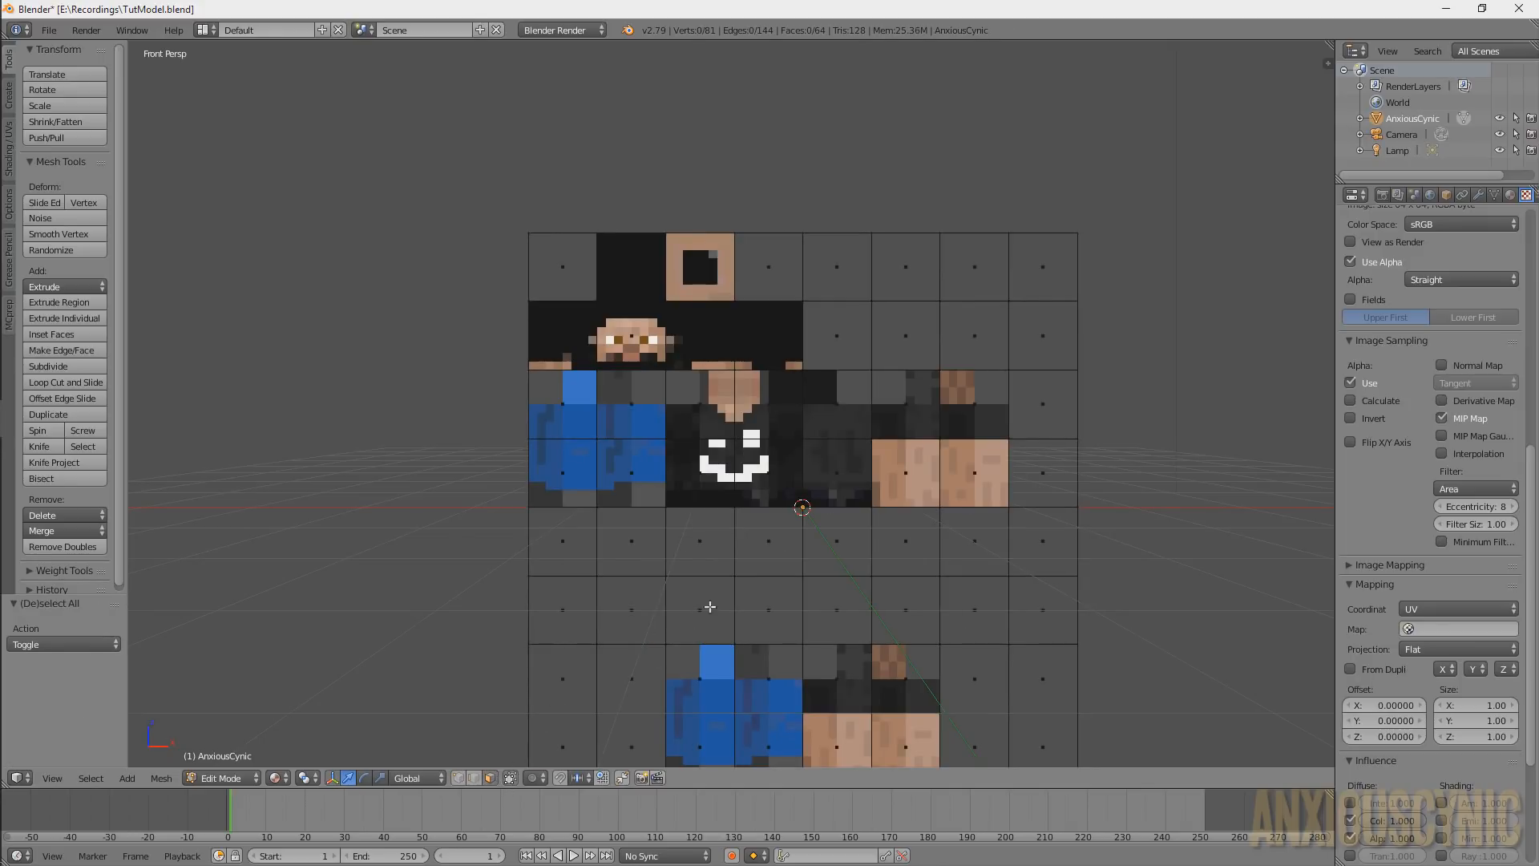
pyautogui.moveTo(943, 584); pyautogui.dragTo(928, 486, button='middle')
pyautogui.rightClick(548, 165)
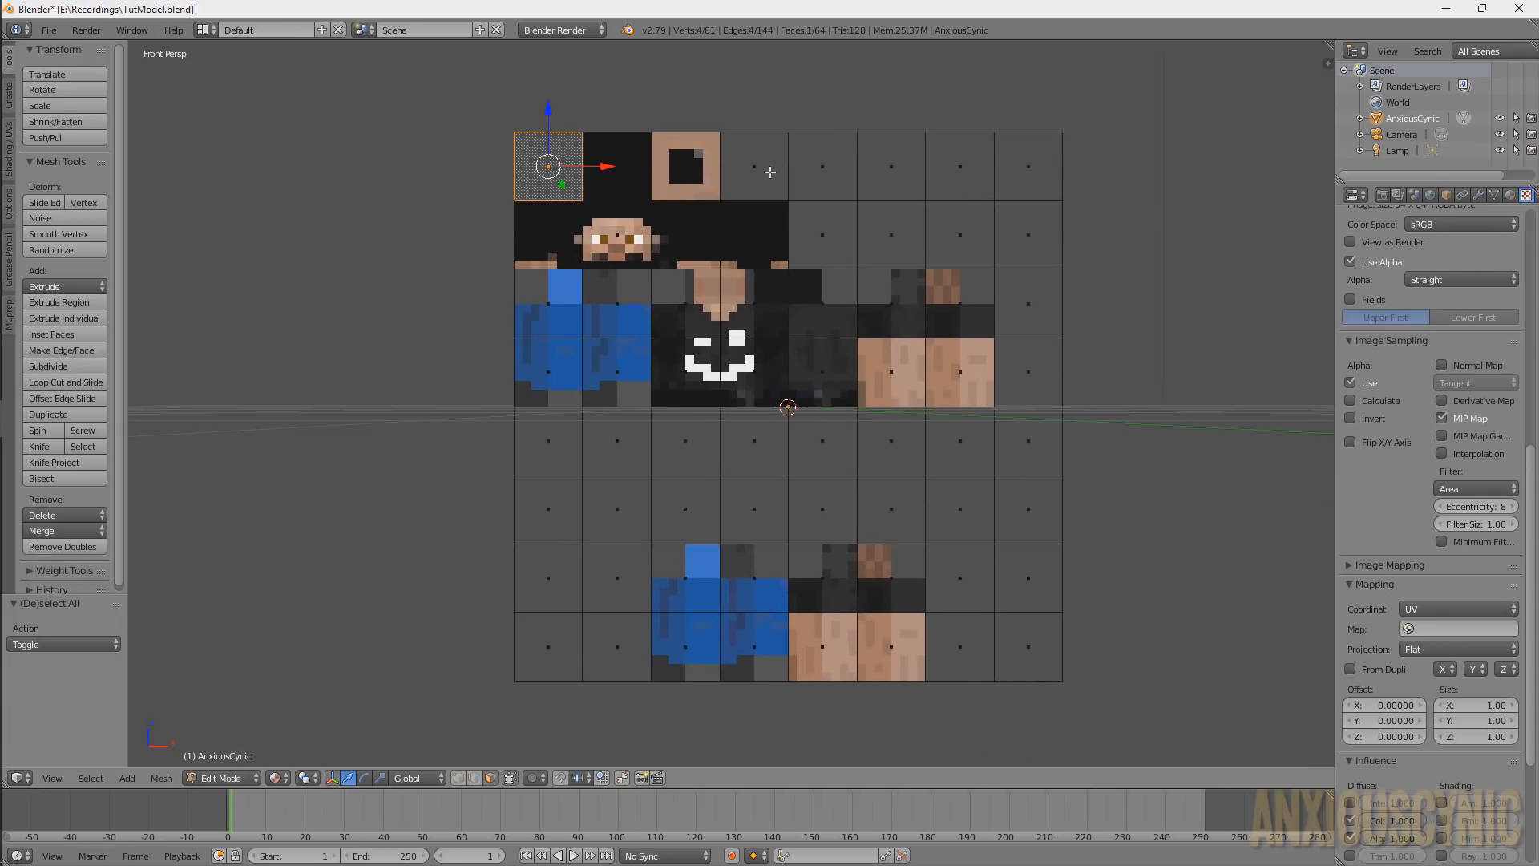
pyautogui.press('c')
pyautogui.moveTo(773, 166)
pyautogui.mouseDown()
pyautogui.moveTo(1002, 168)
pyautogui.moveTo(868, 219)
pyautogui.moveTo(990, 232)
pyautogui.moveTo(1042, 315)
pyautogui.moveTo(1031, 447)
pyautogui.moveTo(584, 481)
pyautogui.moveTo(579, 628)
pyautogui.moveTo(999, 590)
pyautogui.moveTo(974, 477)
pyautogui.mouseUp()
pyautogui.rightClick(975, 478)
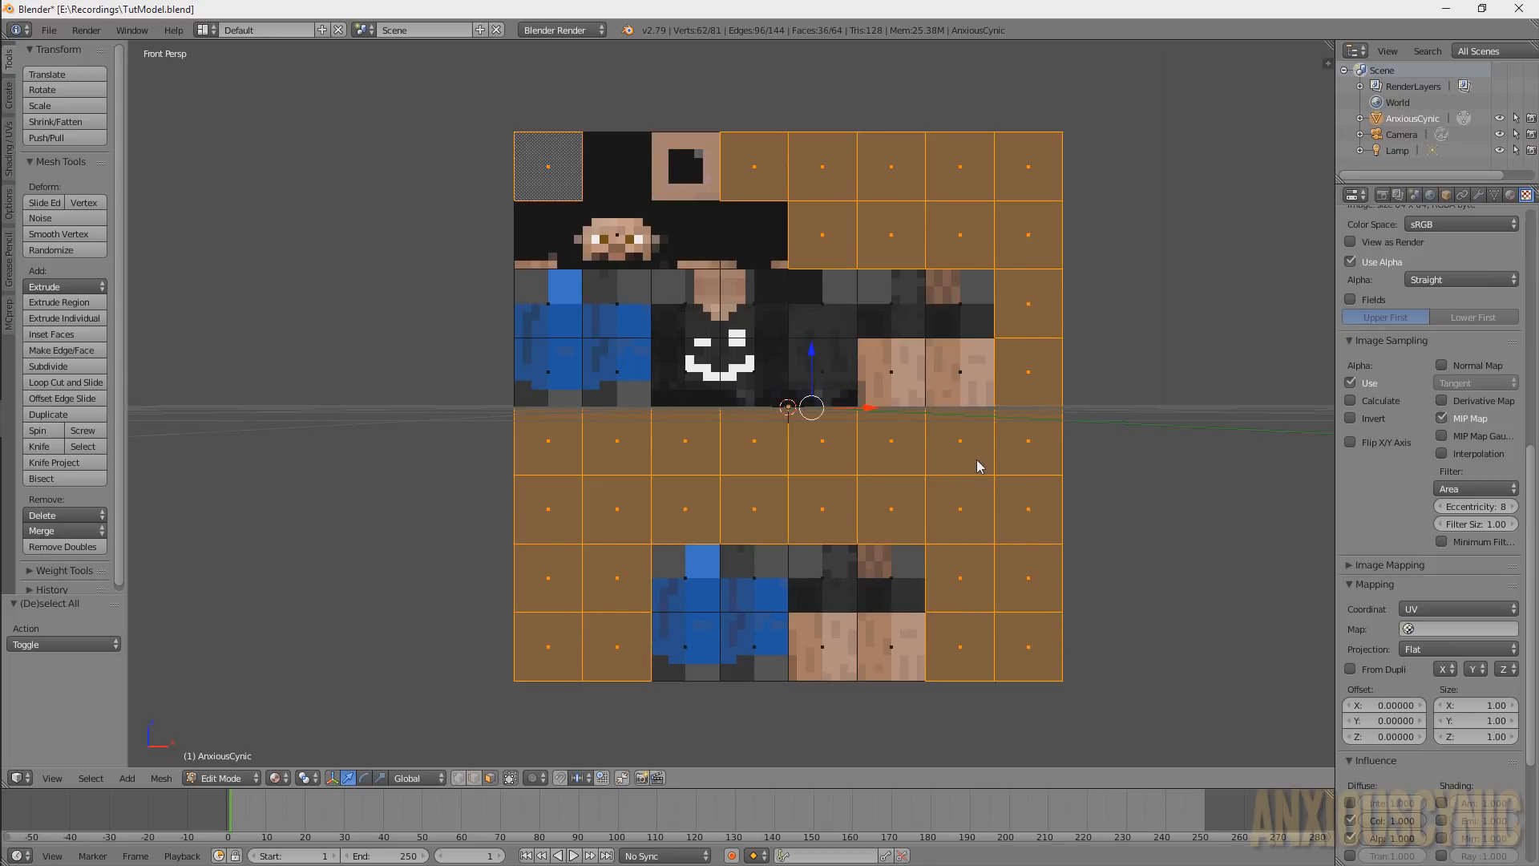
pyautogui.press('x')
pyautogui.click(920, 496)
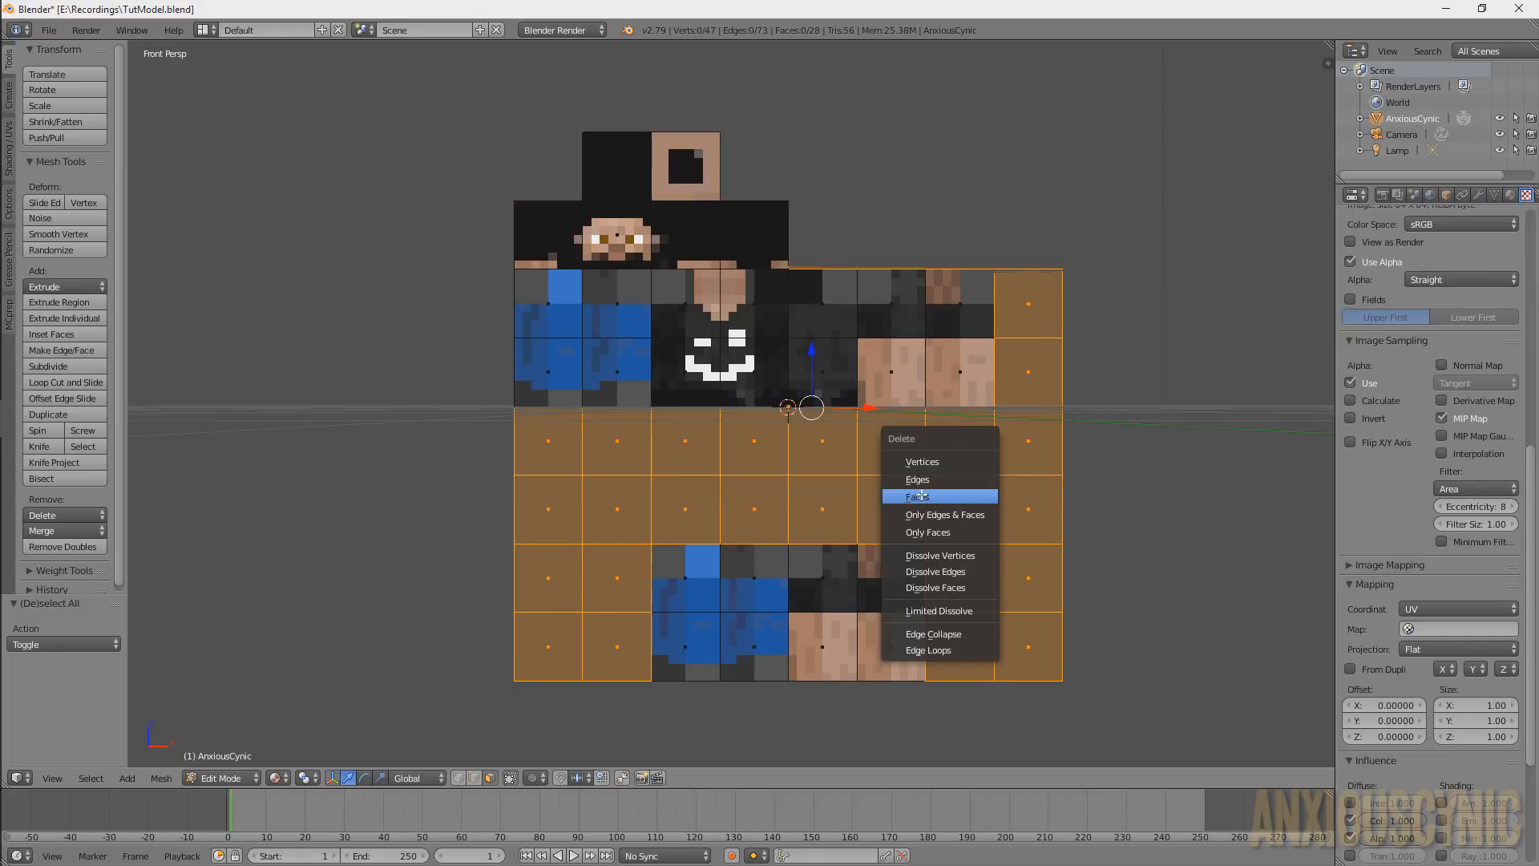
# Select all remaining faces of the skin mesh and subdivide them once more
pyautogui.rightClick(690, 283)
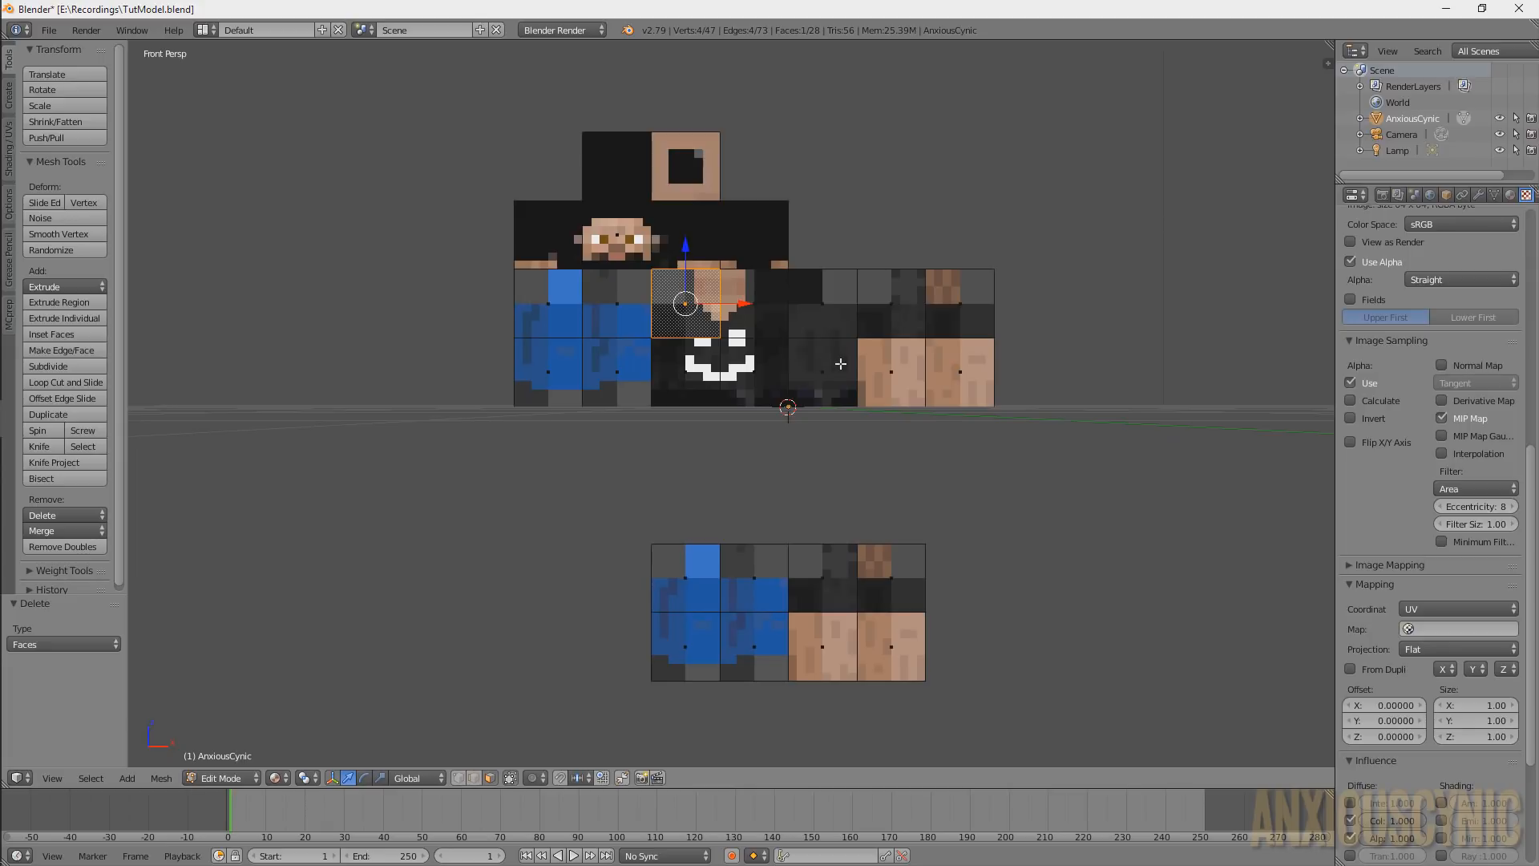
pyautogui.press('a')
pyautogui.press('a')
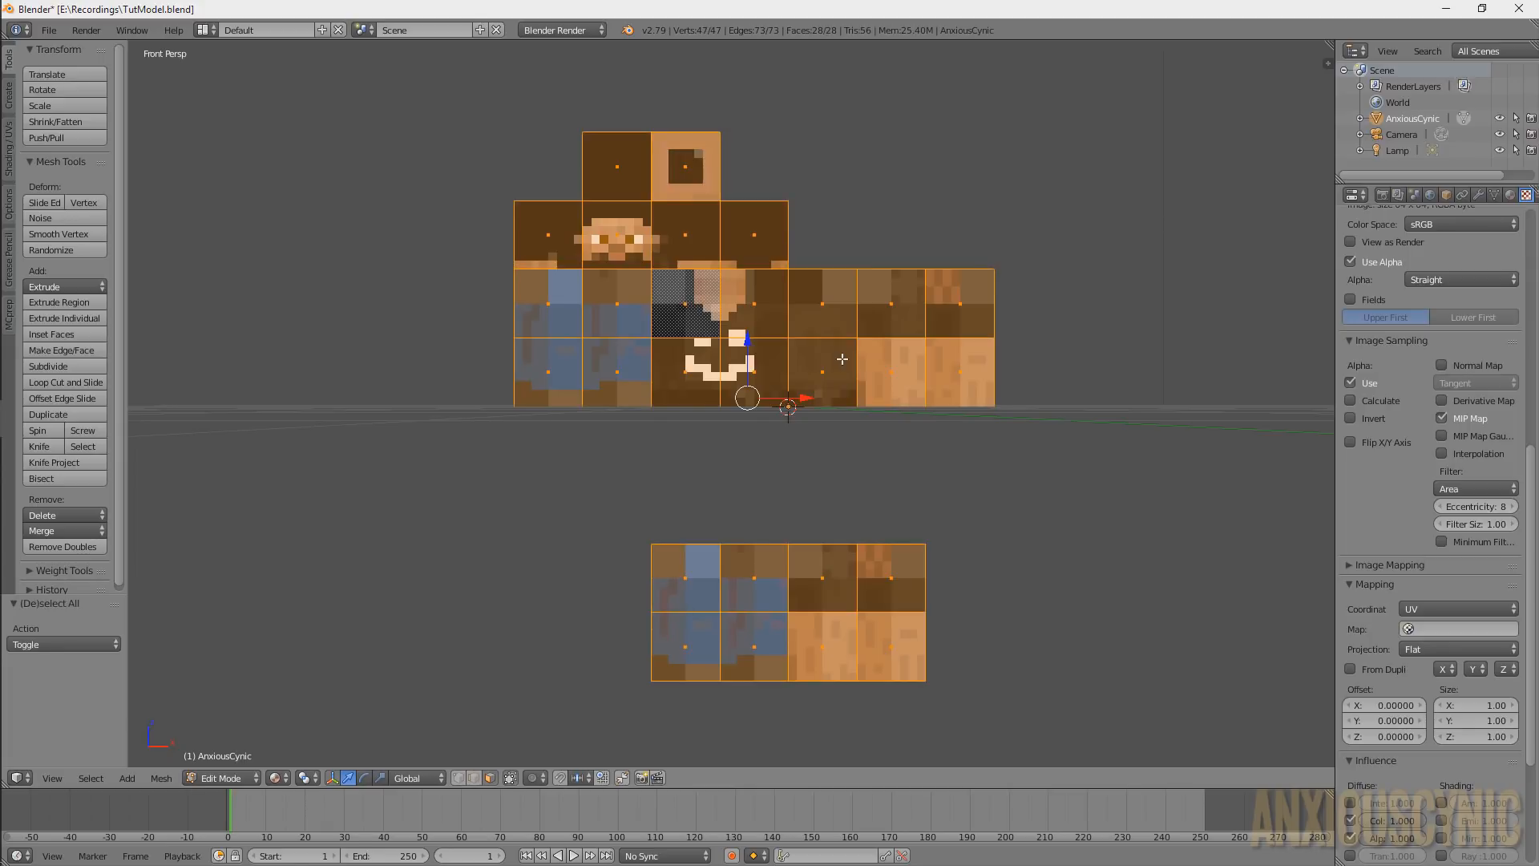
pyautogui.press('a')
pyautogui.press('a')
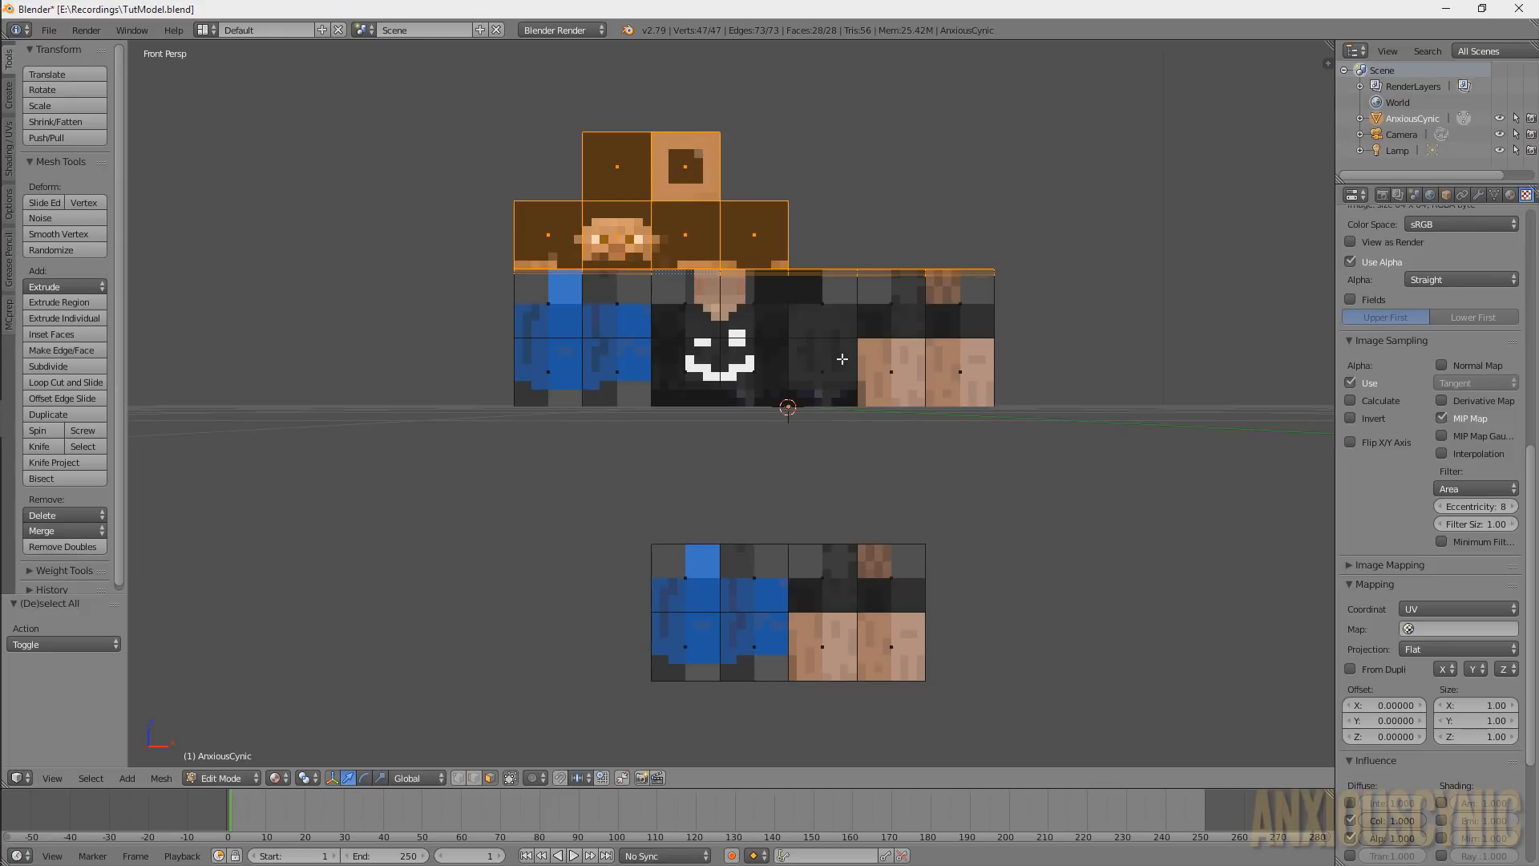
pyautogui.press('w')
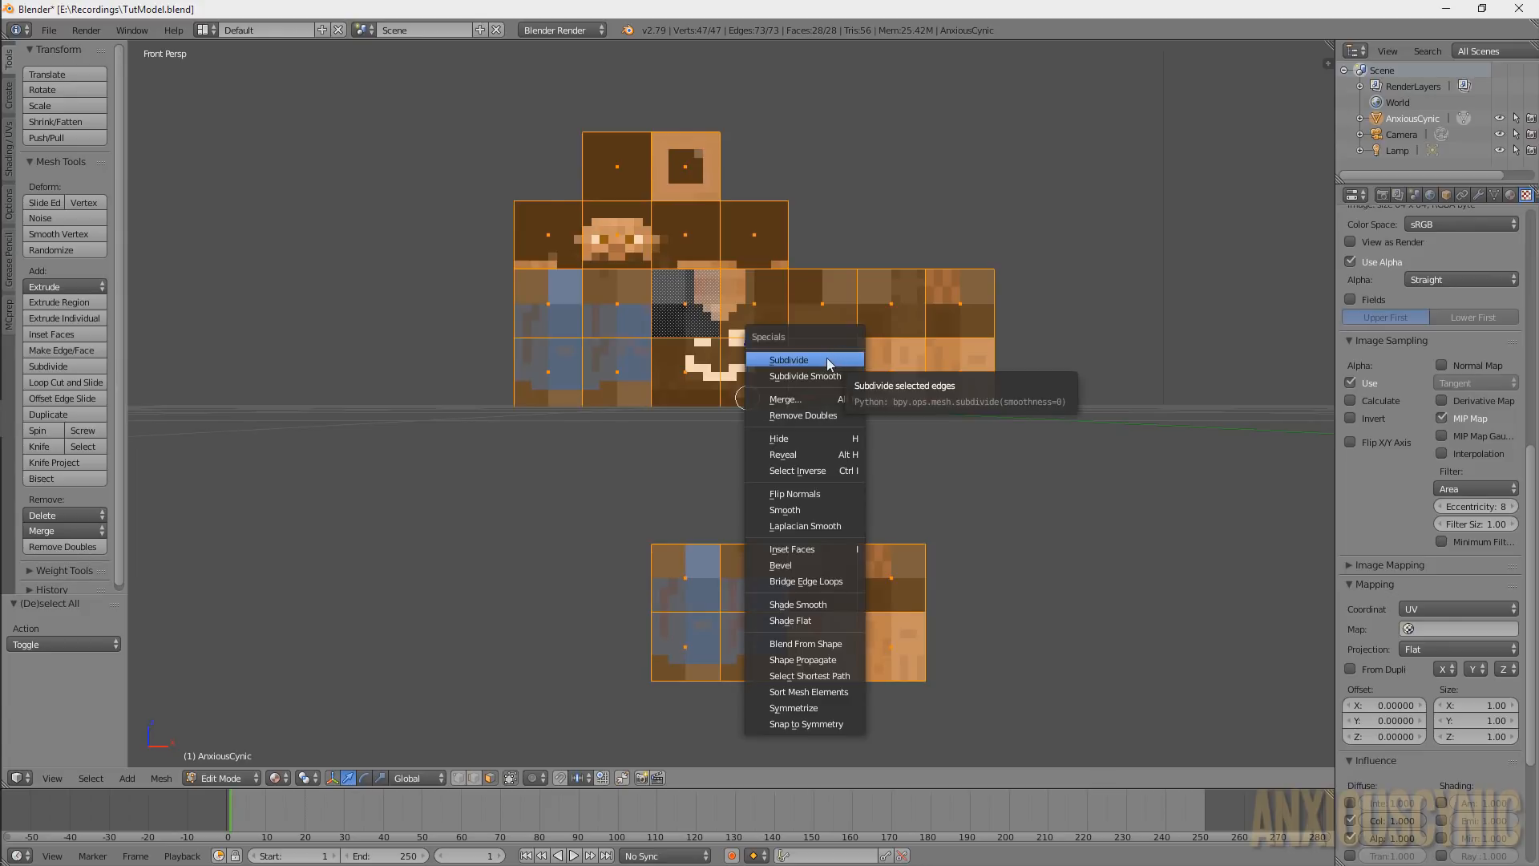
pyautogui.click(826, 357)
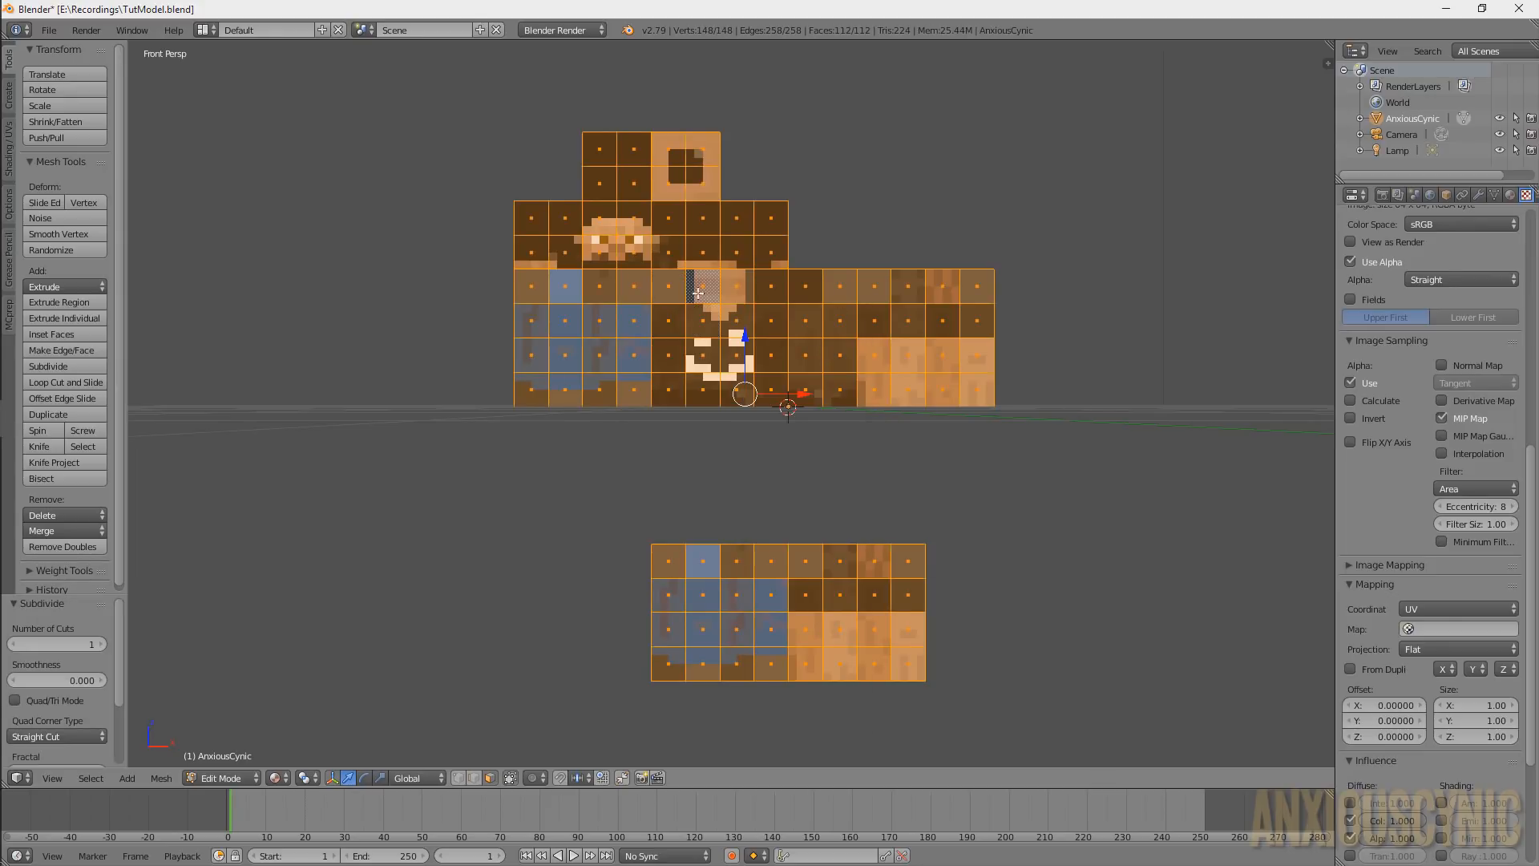
# Delete the ten small blank faces along the top rows of the limb and torso sections, and return to Object Mode
pyautogui.press('a')
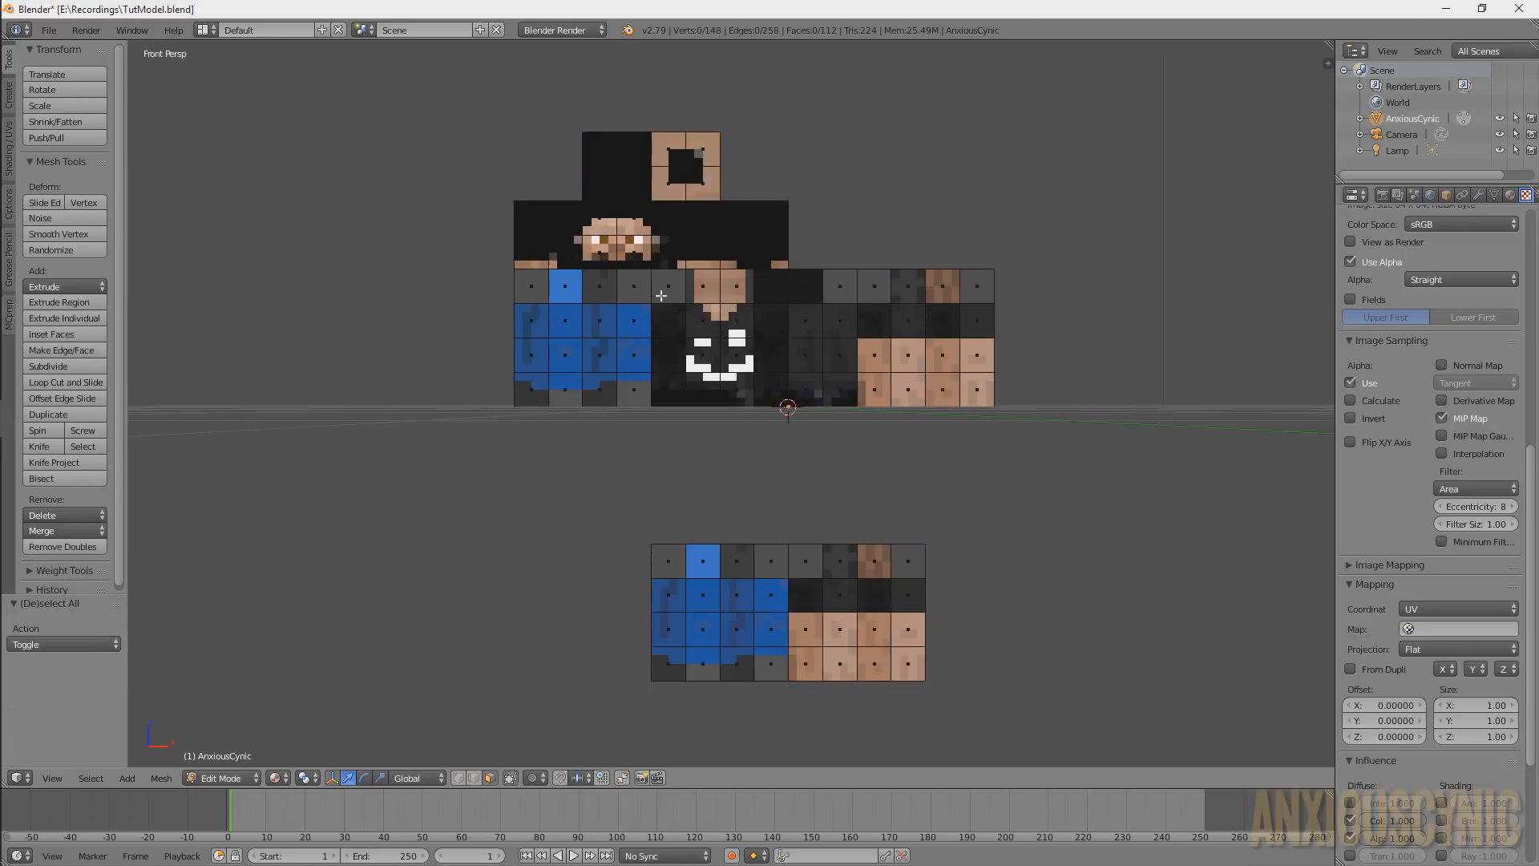
pyautogui.rightClick(539, 286)
pyautogui.keyDown('shift'); pyautogui.rightClick(641, 287); pyautogui.keyUp('shift')
pyautogui.keyDown('shift'); pyautogui.rightClick(668, 286); pyautogui.keyUp('shift')
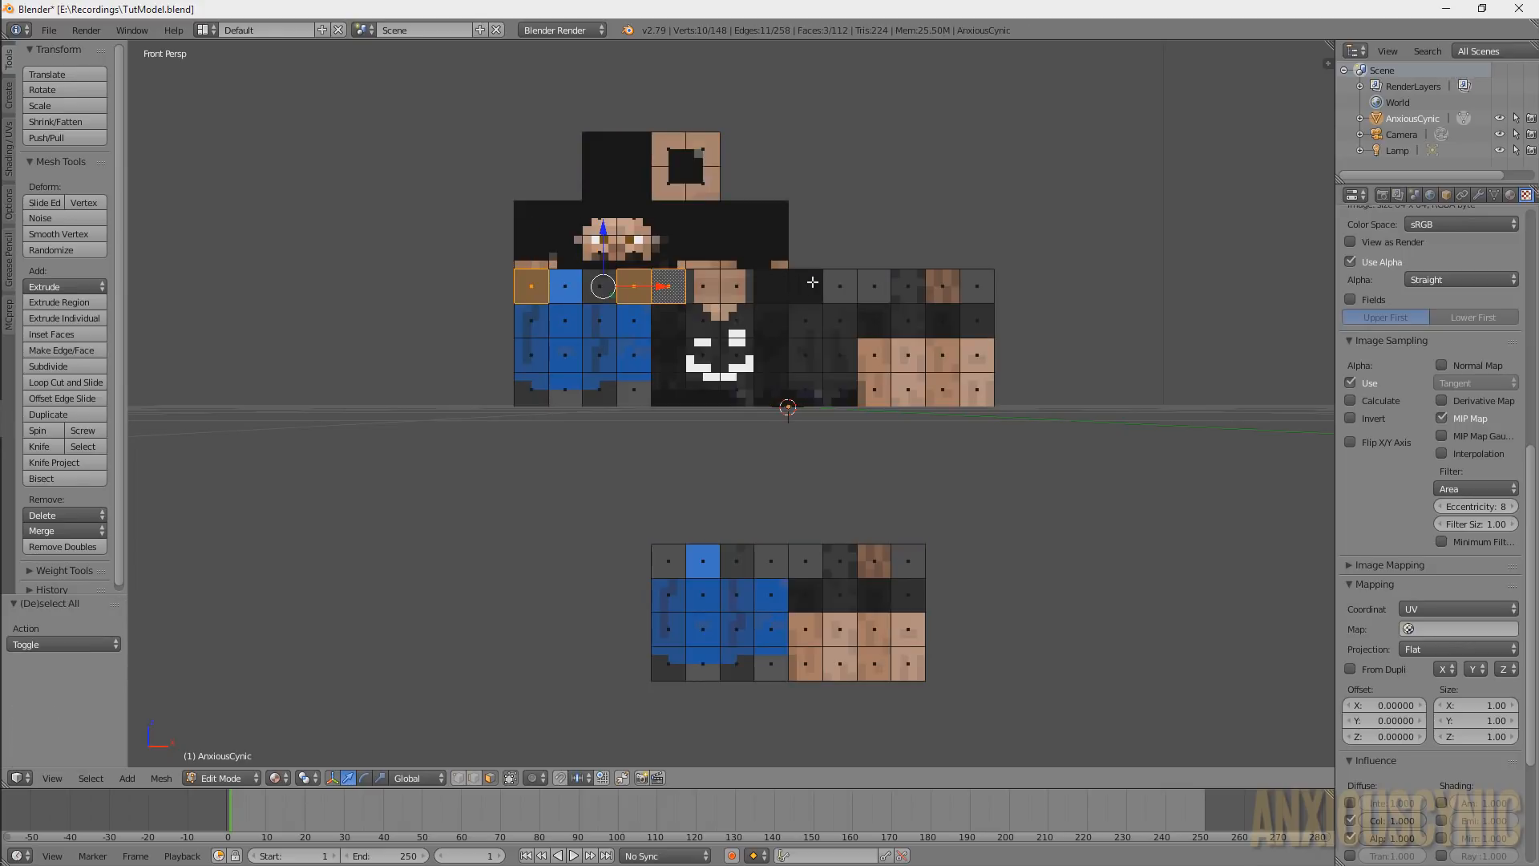
pyautogui.keyDown('shift'); pyautogui.rightClick(839, 286); pyautogui.keyUp('shift')
pyautogui.keyDown('shift'); pyautogui.rightClick(874, 286); pyautogui.keyUp('shift')
pyautogui.keyDown('shift'); pyautogui.rightClick(976, 286); pyautogui.keyUp('shift')
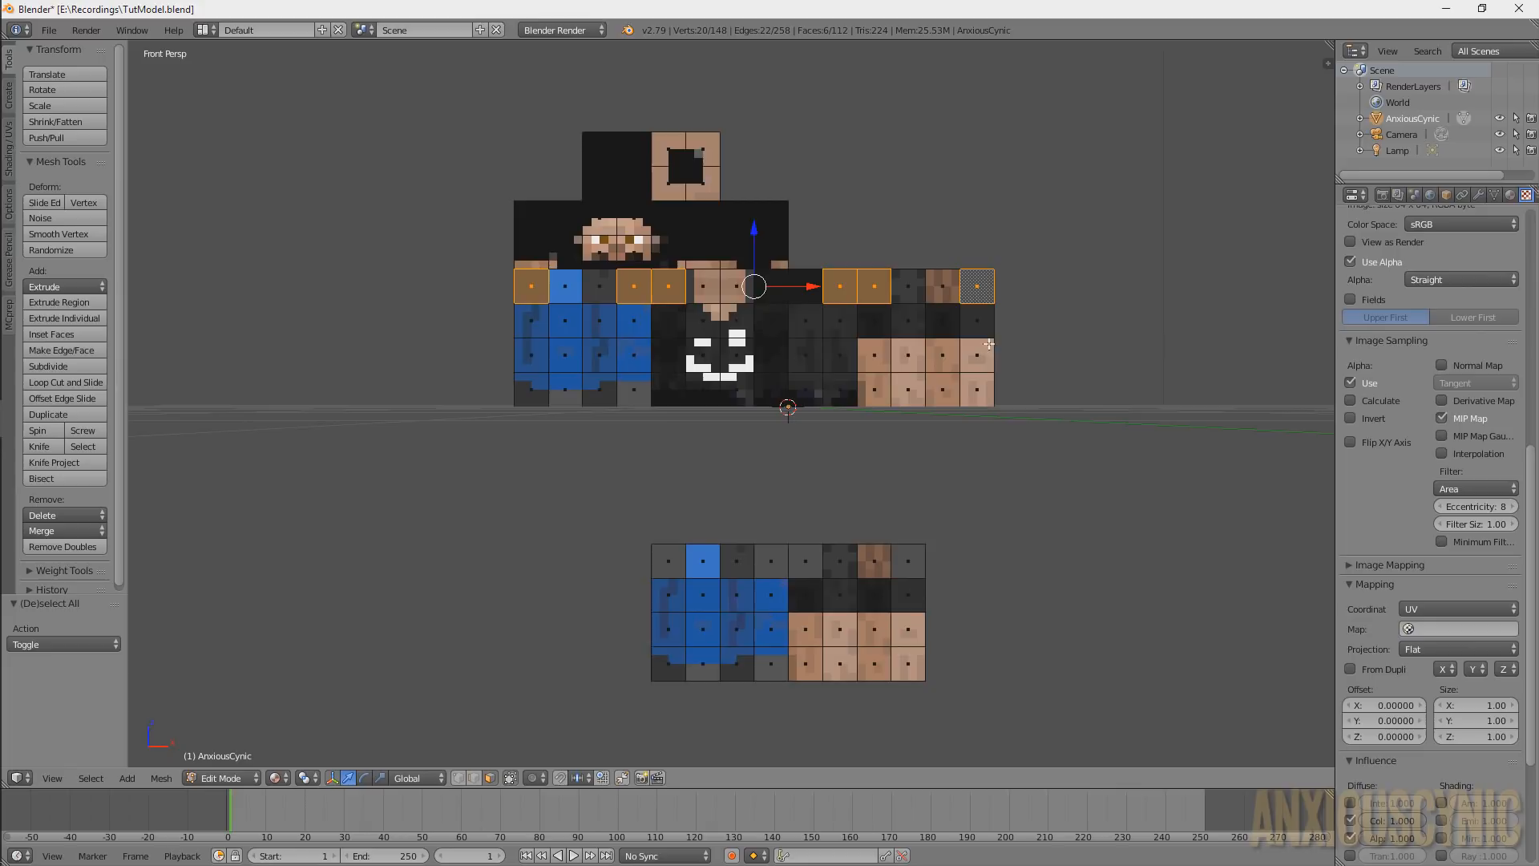
pyautogui.keyDown('shift'); pyautogui.rightClick(908, 561); pyautogui.keyUp('shift')
pyautogui.keyDown('shift'); pyautogui.rightClick(805, 561); pyautogui.keyUp('shift')
pyautogui.keyDown('shift'); pyautogui.rightClick(771, 561); pyautogui.keyUp('shift')
pyautogui.keyDown('shift'); pyautogui.rightClick(661, 557); pyautogui.keyUp('shift')
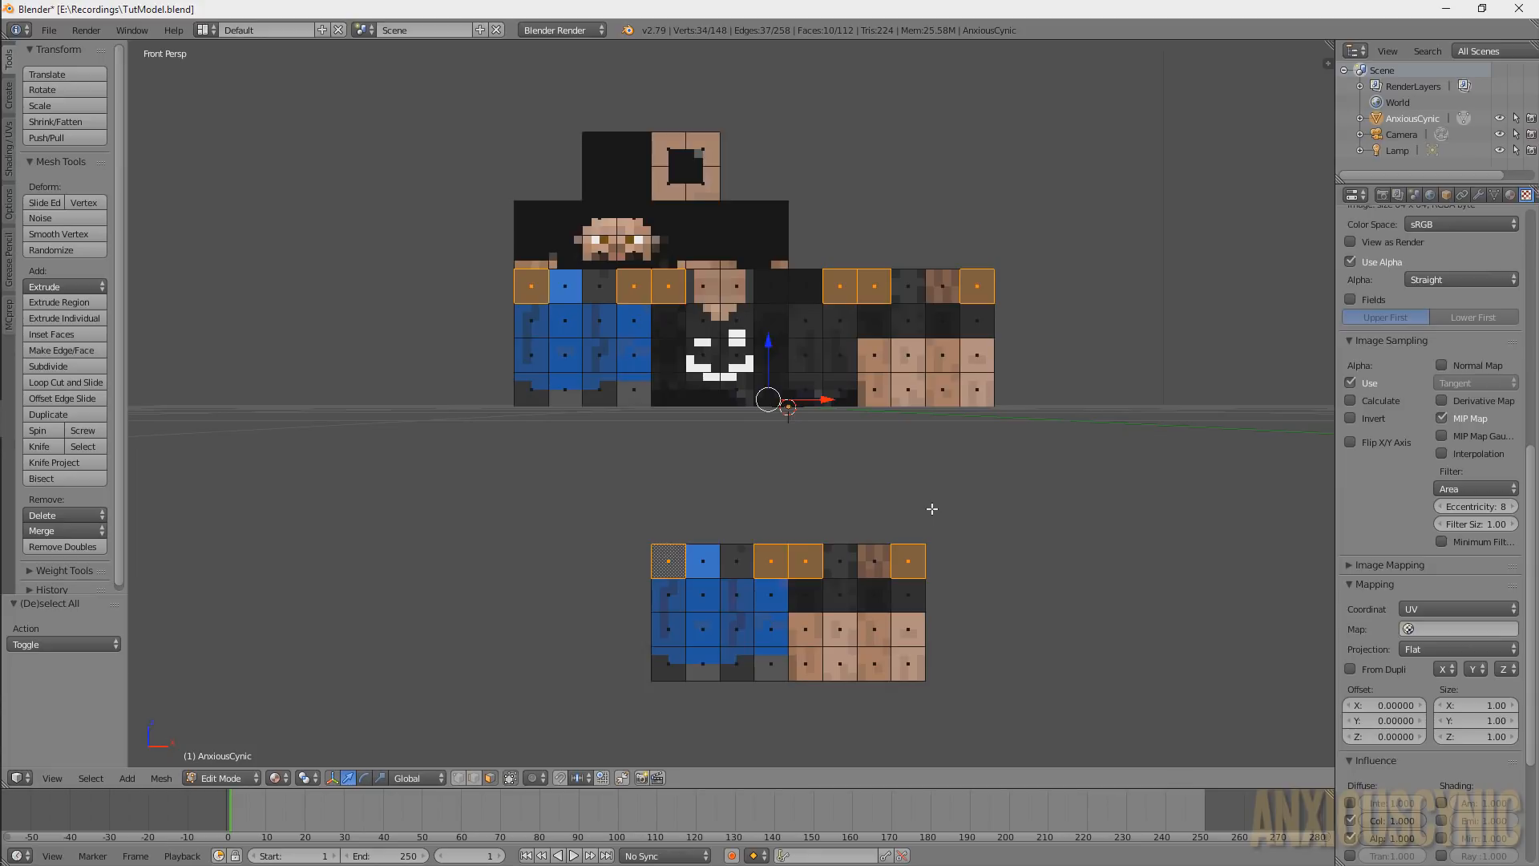
pyautogui.press('x')
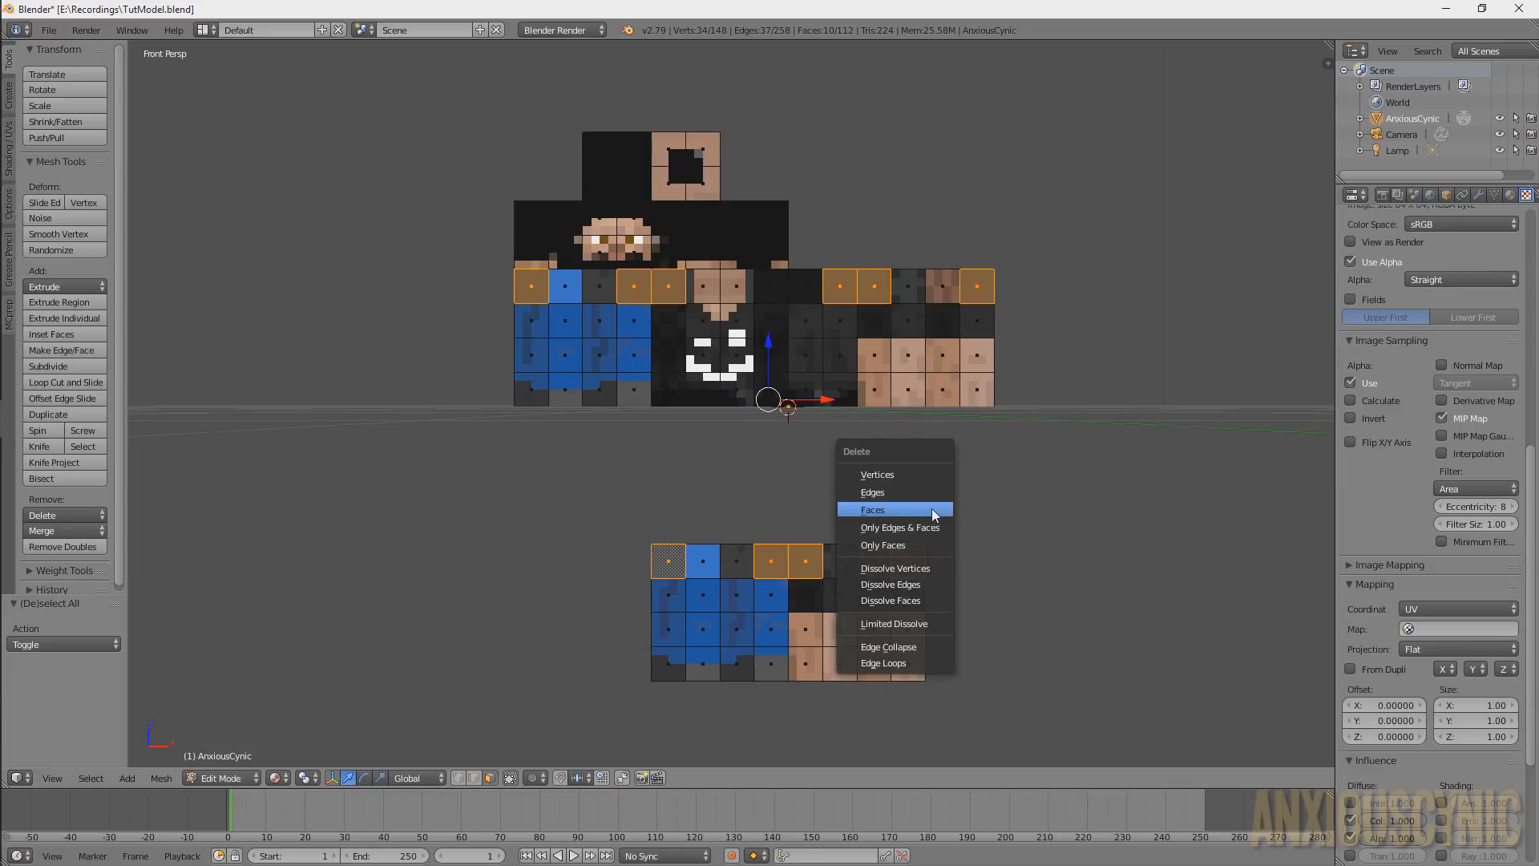
pyautogui.click(934, 510)
pyautogui.press('Tab')
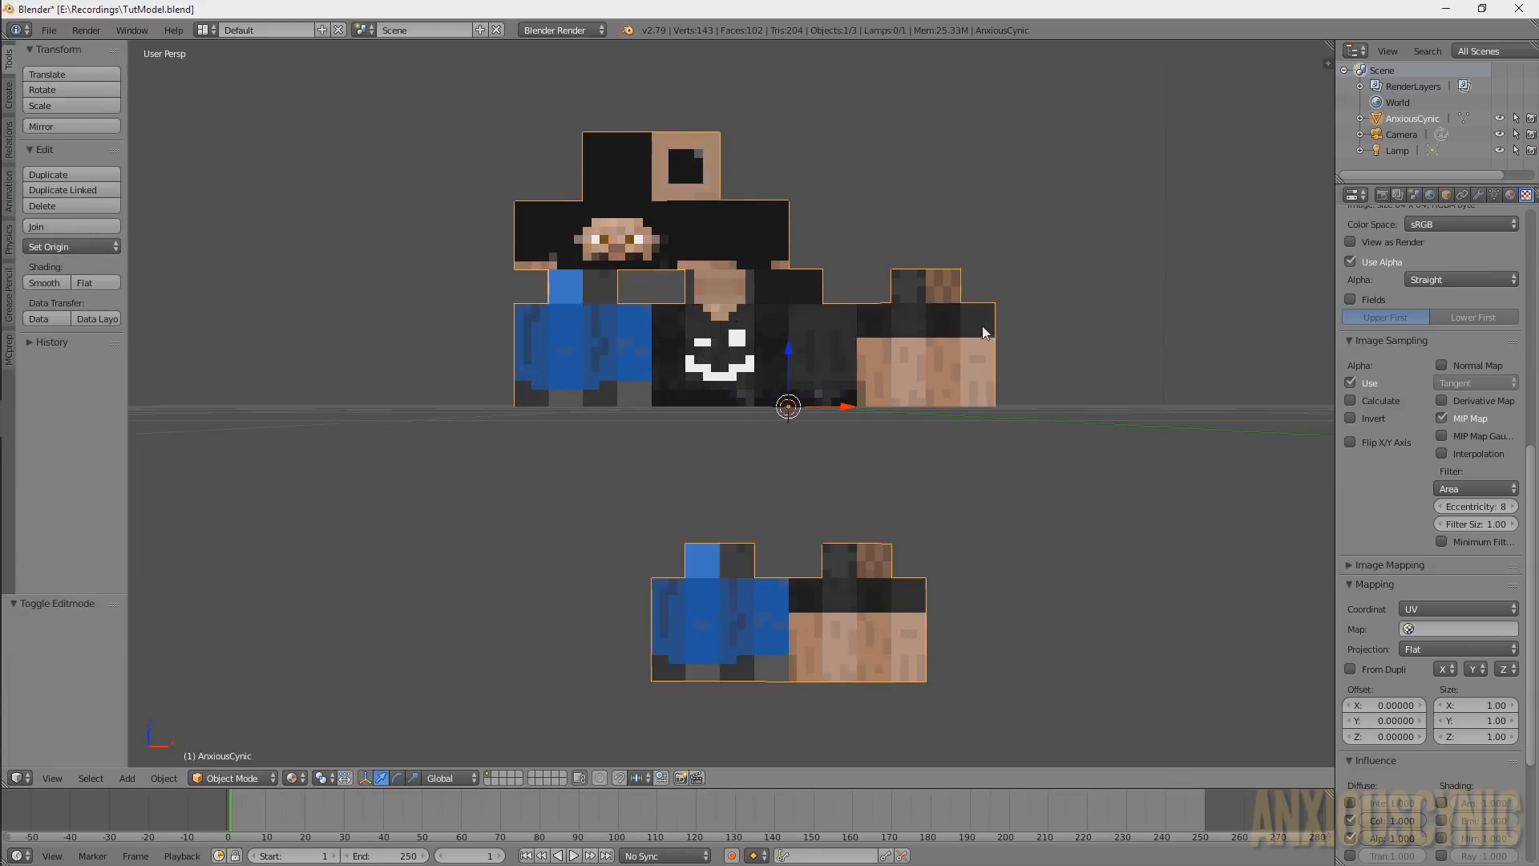
# Select all 24 head faces of the skin mesh in front view, separate them into their own object, and return to Object Mode
pyautogui.moveTo(984, 327); pyautogui.dragTo(887, 304, button='middle')
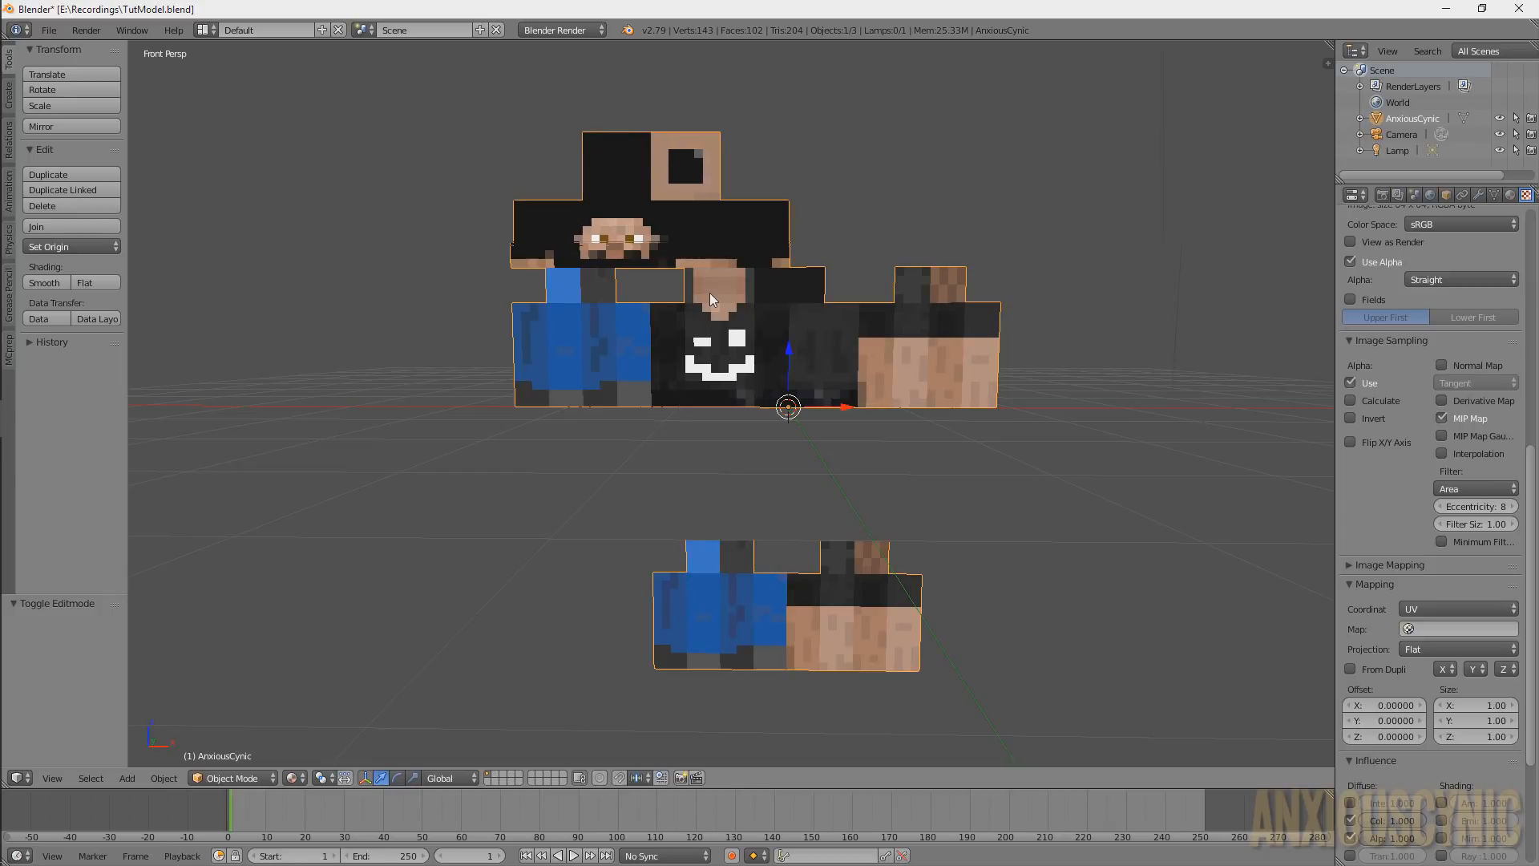
pyautogui.press('KP_1')
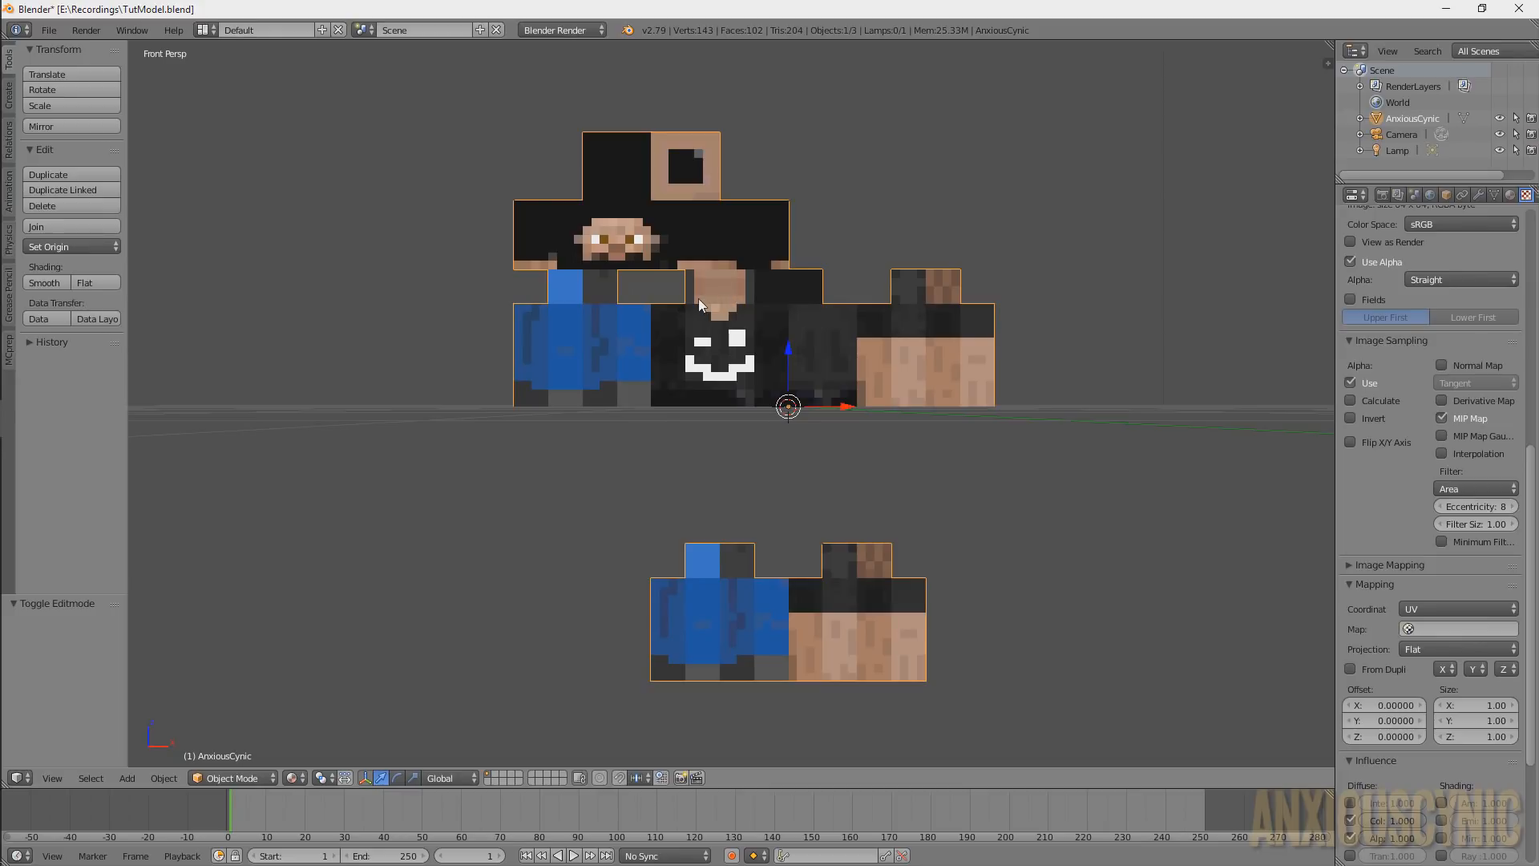
pyautogui.press('Tab')
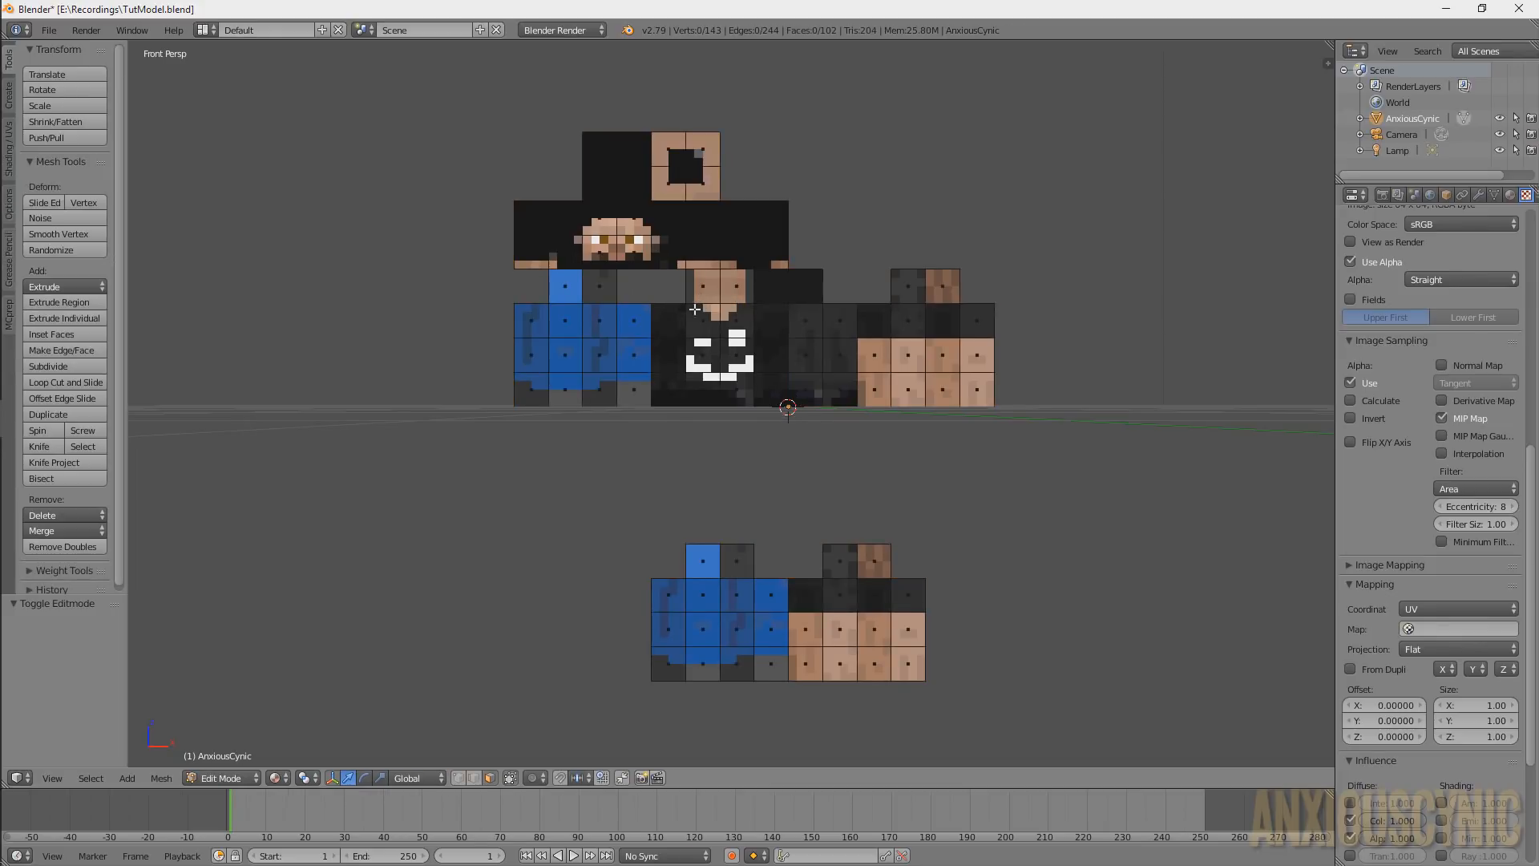
pyautogui.moveTo(699, 301); pyautogui.dragTo(749, 294, button='middle')
pyautogui.scroll(4, 749, 294)
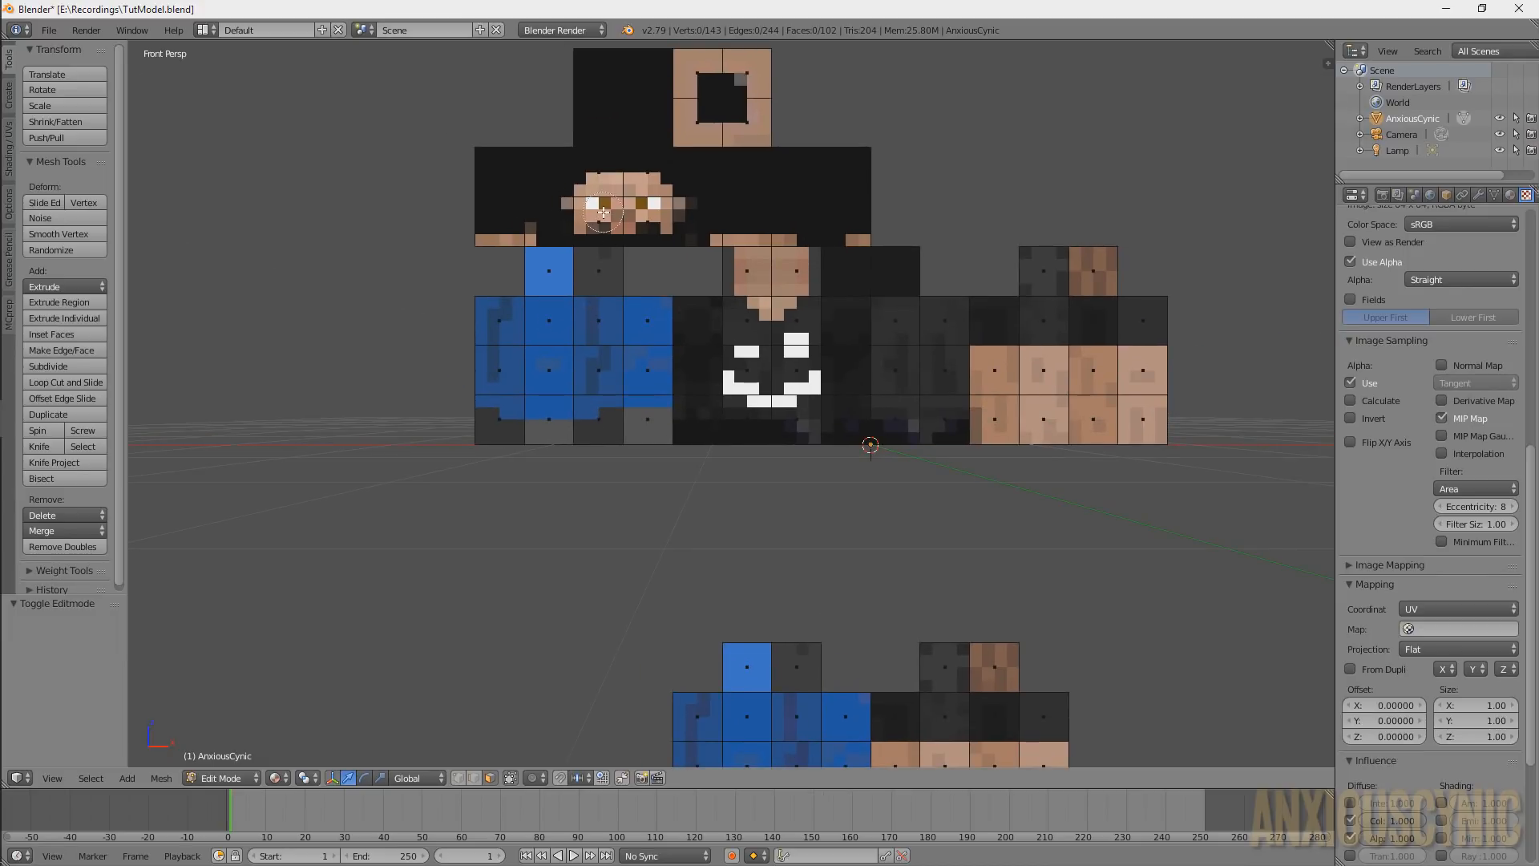
pyautogui.press('c')
pyautogui.moveTo(521, 193)
pyautogui.mouseDown()
pyautogui.moveTo(822, 201)
pyautogui.moveTo(749, 196)
pyautogui.moveTo(713, 101)
pyautogui.moveTo(626, 108)
pyautogui.mouseUp()
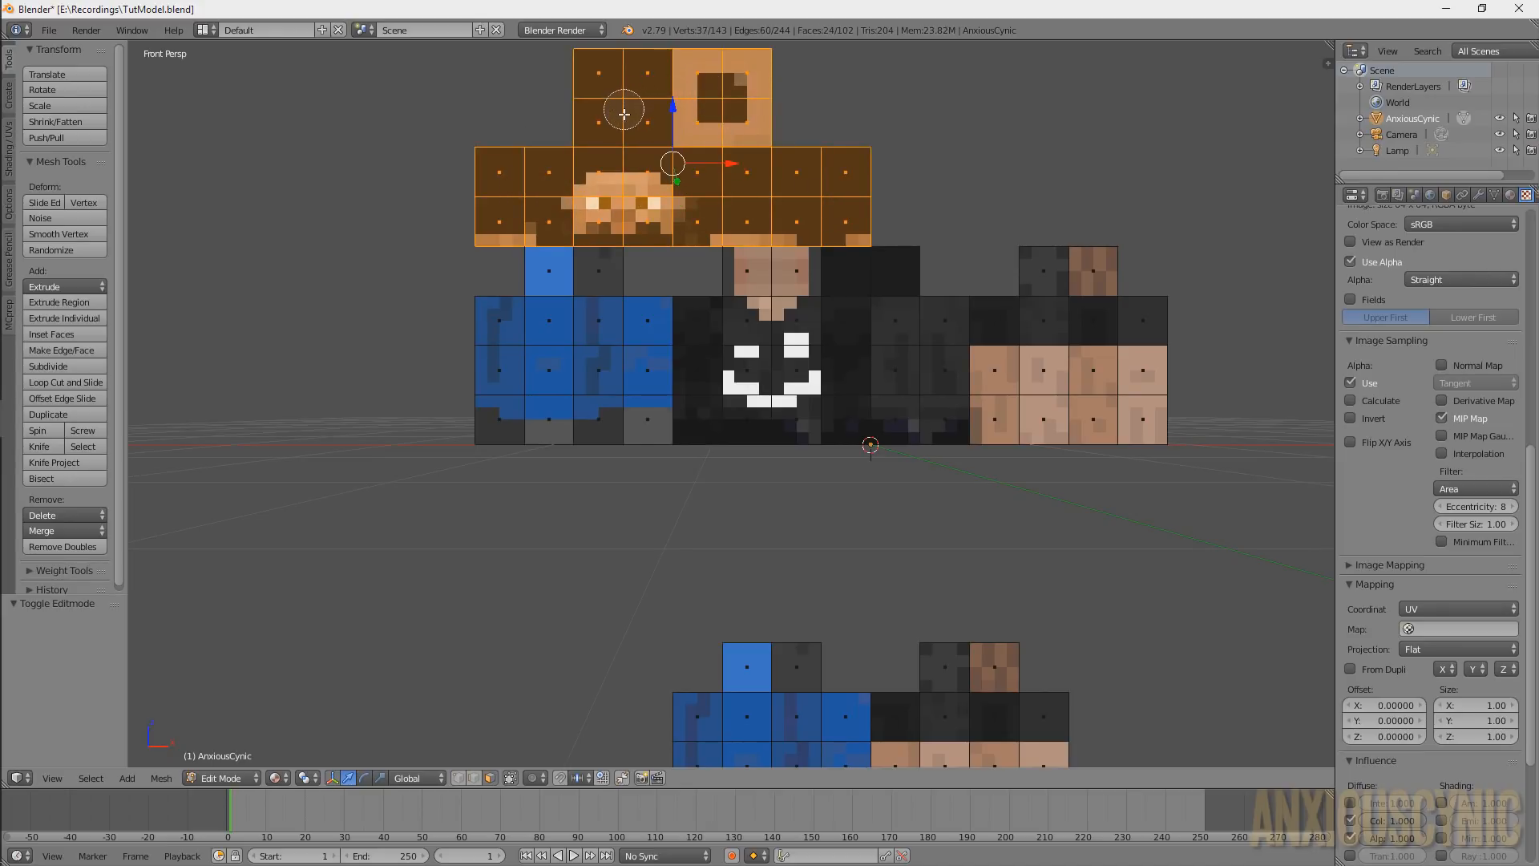
pyautogui.press('Escape')
pyautogui.press('p')
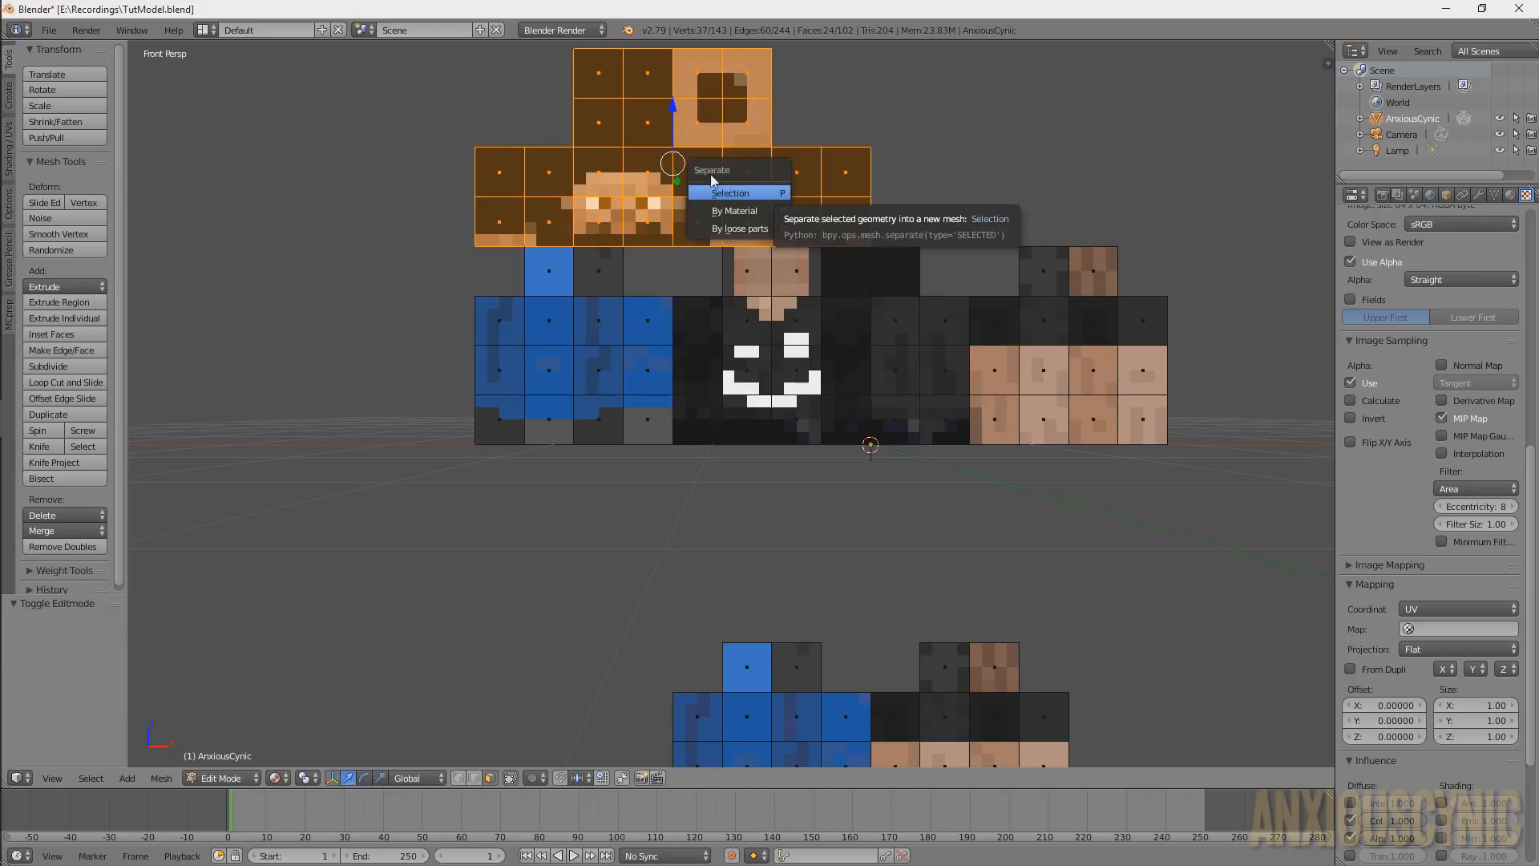
pyautogui.click(747, 194)
pyautogui.press('Tab')
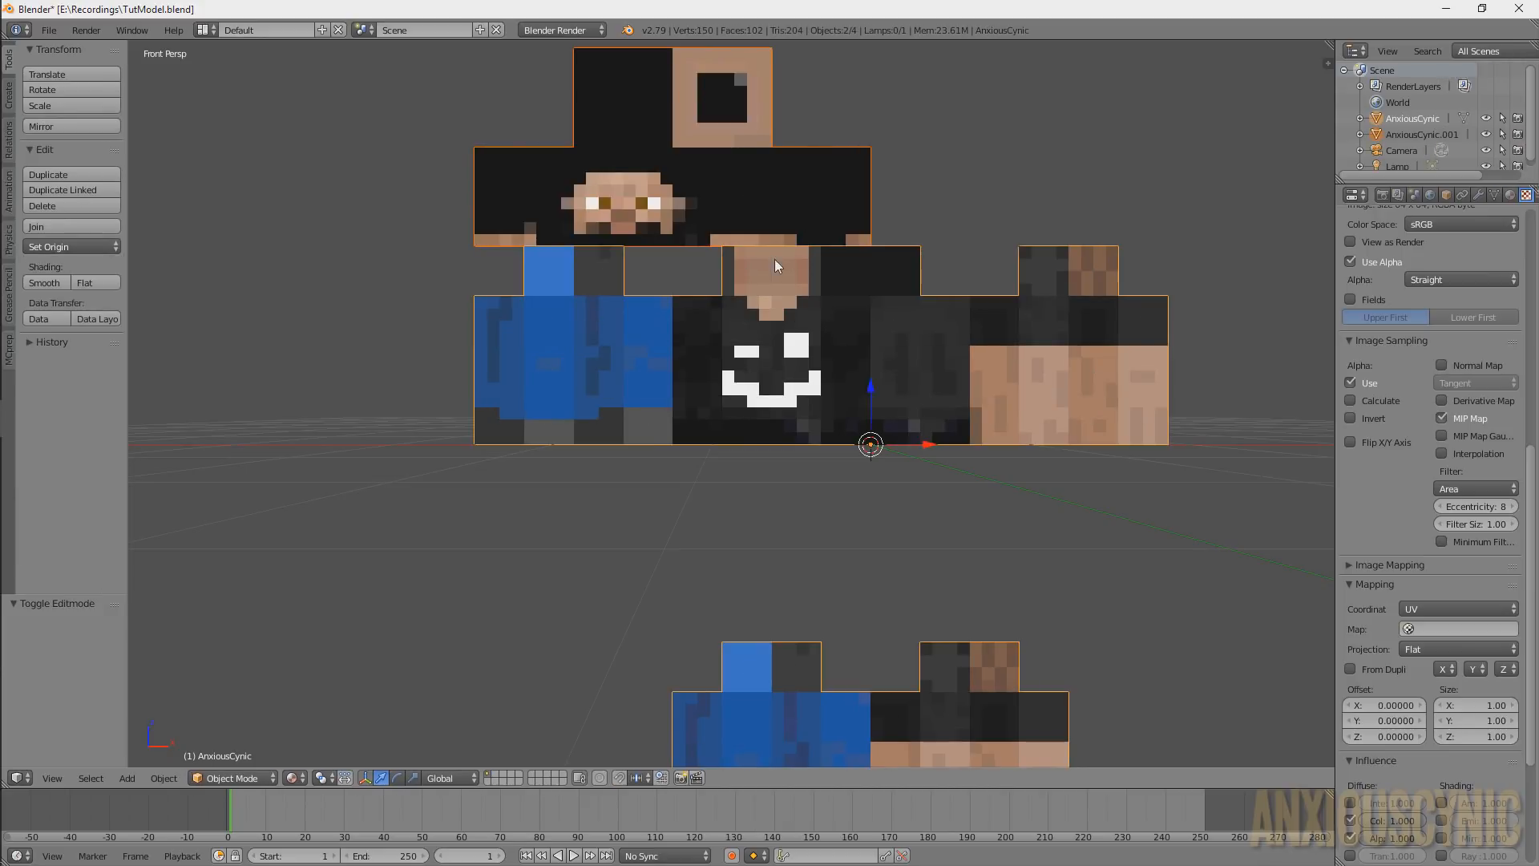
# Select the head and the remaining body mesh in turn to check that they are separate objects
pyautogui.rightClick(785, 312)
pyautogui.rightClick(736, 213)
pyautogui.rightClick(757, 286)
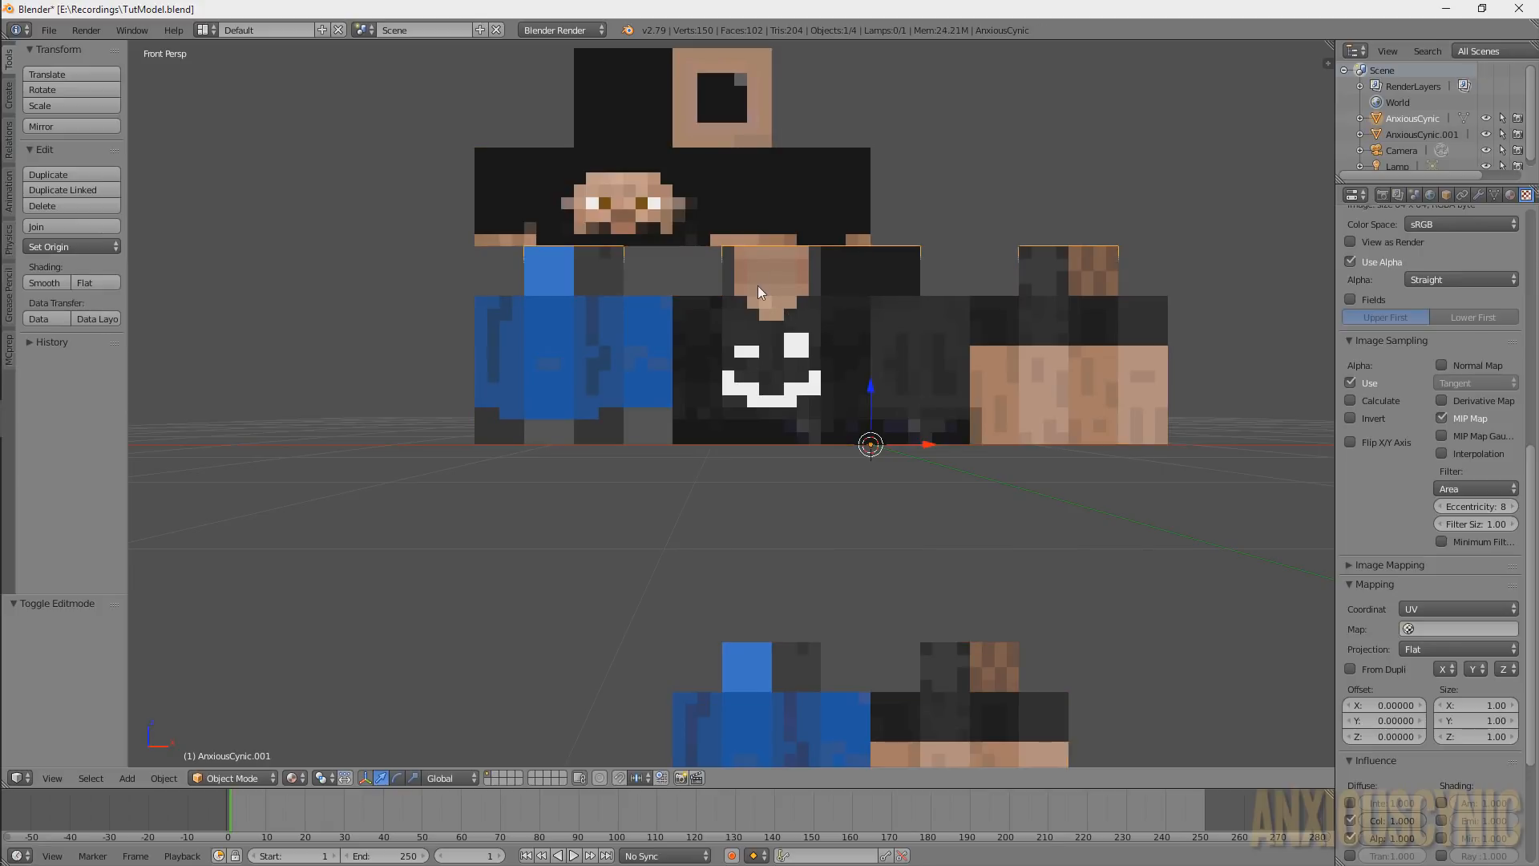
pyautogui.rightClick(742, 217)
pyautogui.press('a')
# Select all faces of the upper blue leg section in the body mesh and separate them into their own object
pyautogui.rightClick(763, 308)
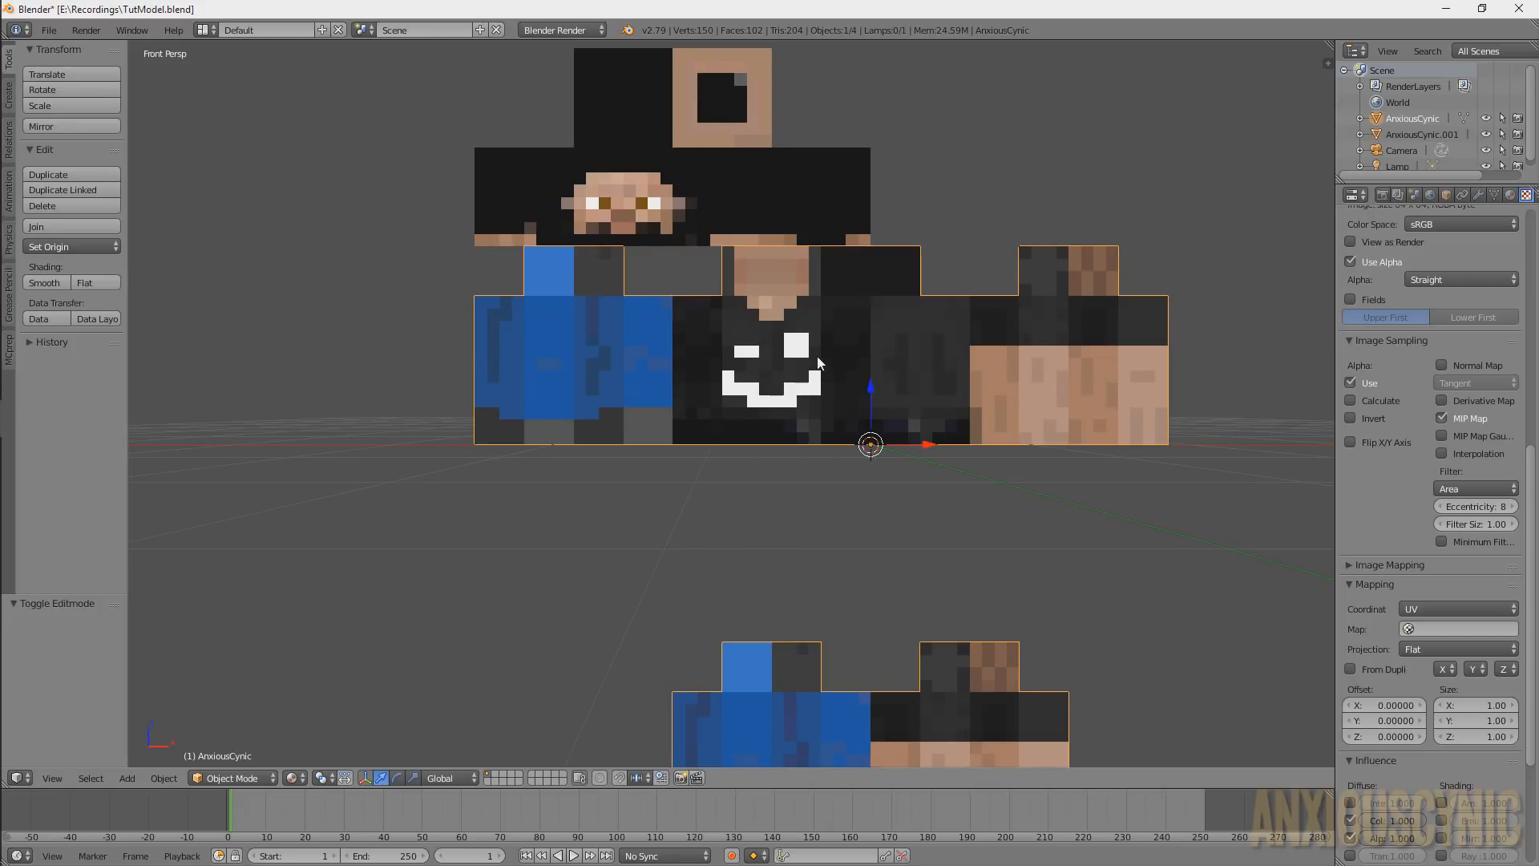
pyautogui.press('Tab')
pyautogui.press('c')
pyautogui.moveTo(580, 291)
pyautogui.mouseDown()
pyautogui.moveTo(569, 392)
pyautogui.moveTo(625, 406)
pyautogui.mouseUp()
pyautogui.rightClick(632, 393)
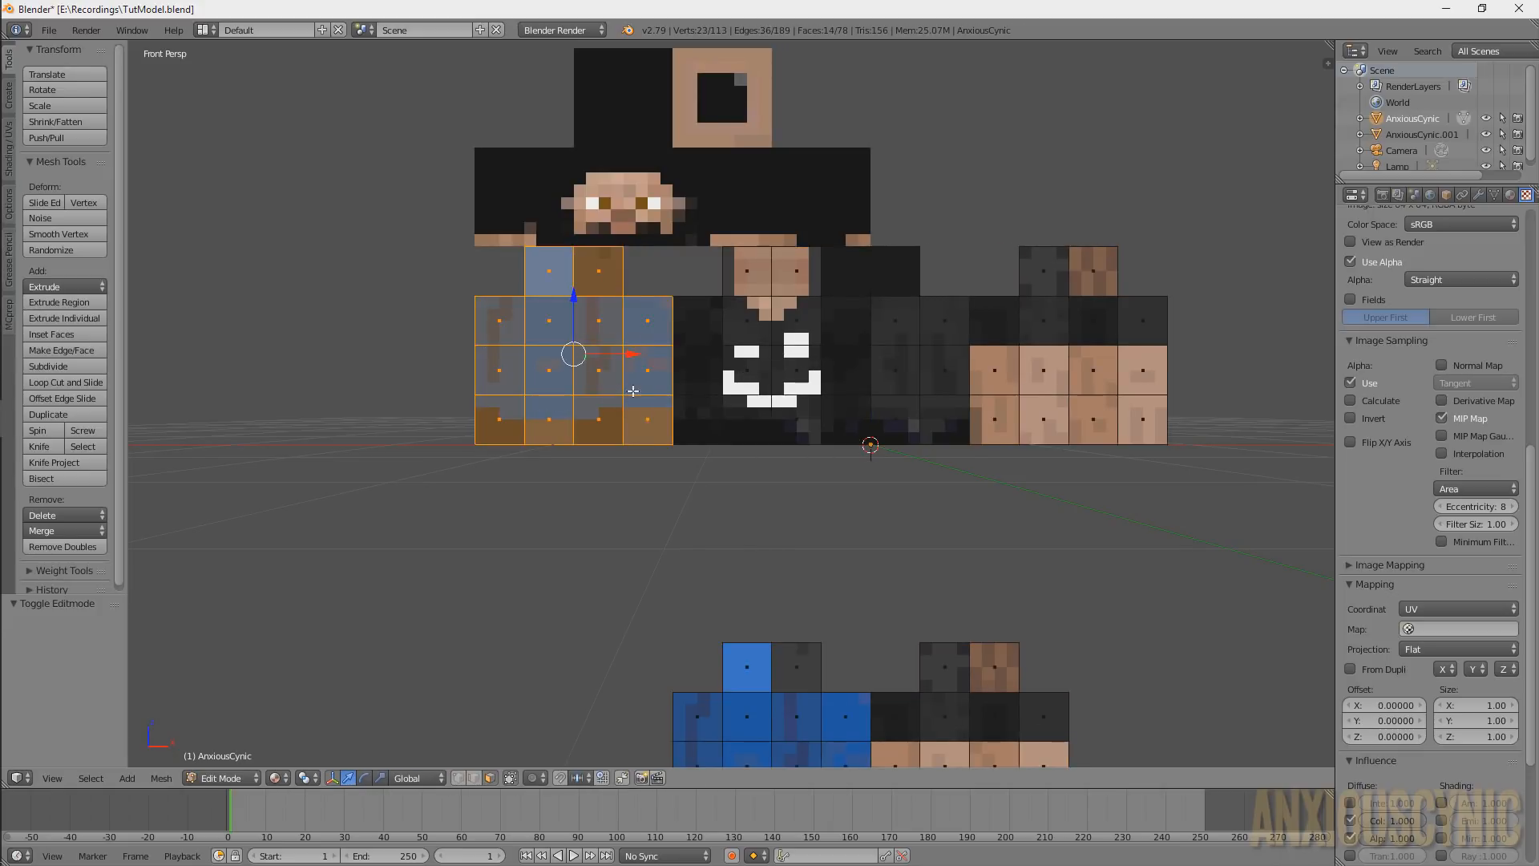
pyautogui.press('p')
pyautogui.click(633, 390)
# Select all faces of the black torso section with the smiley design and separate them into their own object
pyautogui.press('c')
pyautogui.moveTo(709, 329)
pyautogui.mouseDown()
pyautogui.moveTo(745, 365)
pyautogui.moveTo(854, 288)
pyautogui.mouseUp()
pyautogui.moveTo(855, 289); pyautogui.dragTo(864, 335, button='middle')
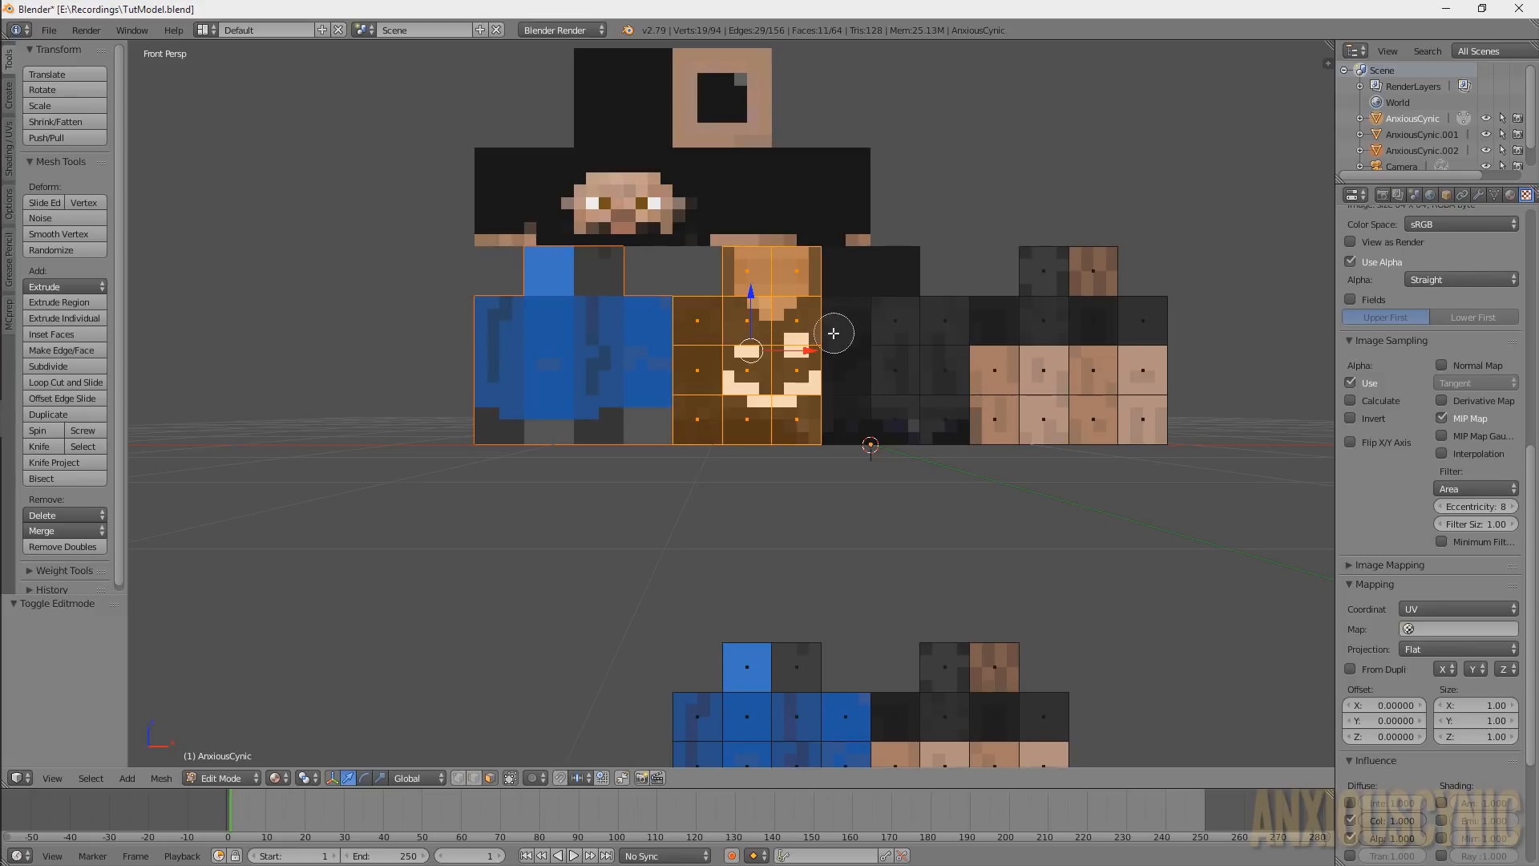
pyautogui.moveTo(833, 333); pyautogui.dragTo(868, 382)
pyautogui.rightClick(867, 382)
pyautogui.press('p')
pyautogui.click(869, 383)
# Select all faces of the upper arm section beside the torso and separate them into their own object
pyautogui.press('c')
pyautogui.moveTo(1010, 330)
pyautogui.mouseDown()
pyautogui.moveTo(1051, 321)
pyautogui.moveTo(1072, 291)
pyautogui.mouseUp()
pyautogui.rightClick(1072, 291)
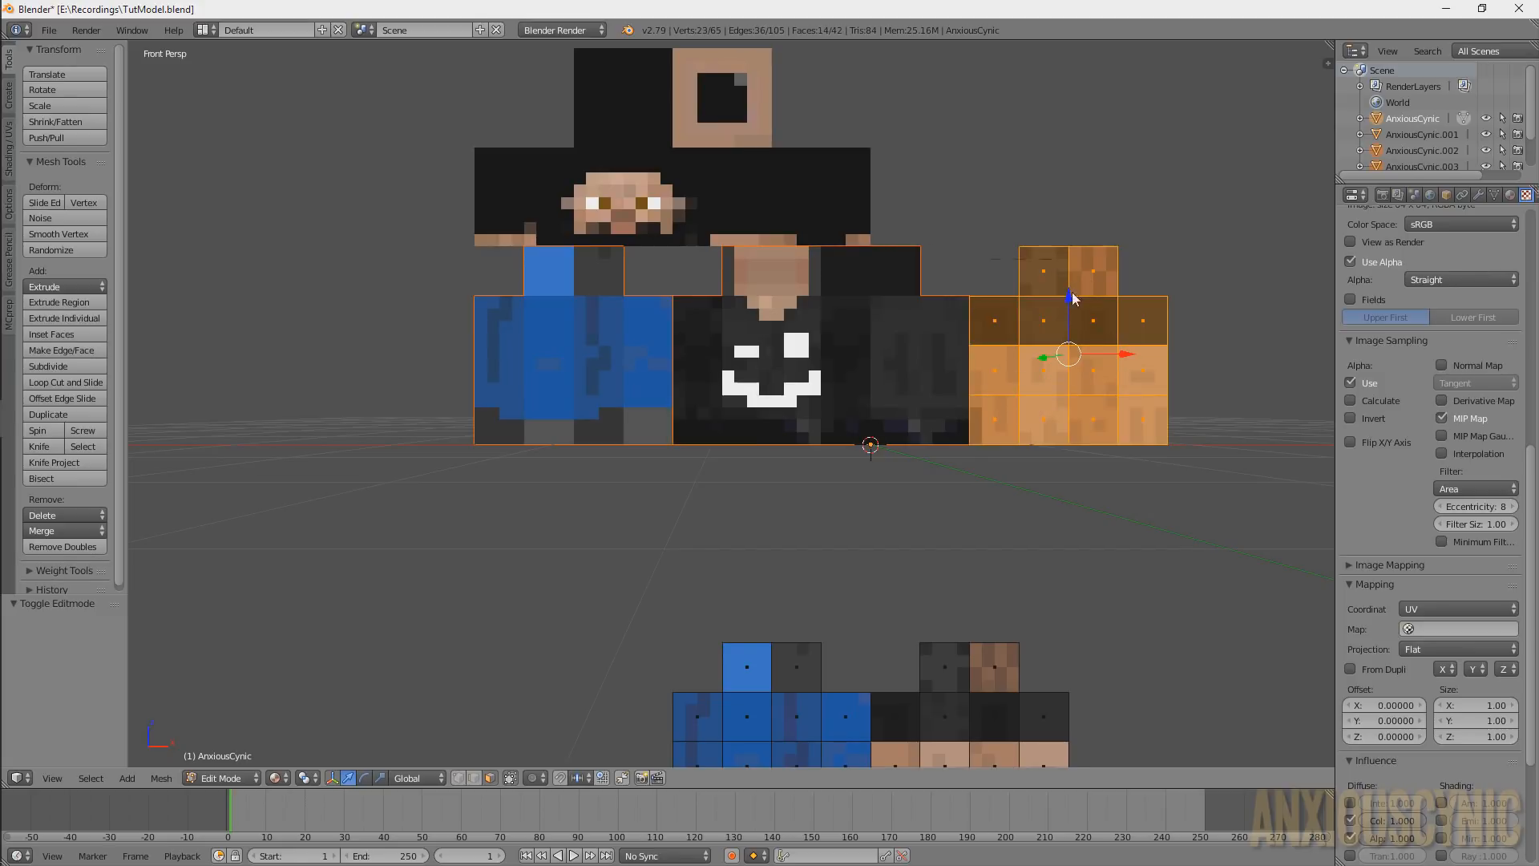
pyautogui.press('p')
pyautogui.click(1072, 300)
# Select all faces of the lower blue leg section and separate them into their own object
pyautogui.keyDown('shift'); pyautogui.moveTo(712, 704); pyautogui.dragTo(646, 468, button='middle'); pyautogui.keyUp('shift')
pyautogui.press('c')
pyautogui.moveTo(646, 467)
pyautogui.mouseDown()
pyautogui.moveTo(763, 535)
pyautogui.moveTo(786, 487)
pyautogui.mouseUp()
pyautogui.rightClick(788, 487)
pyautogui.press('p')
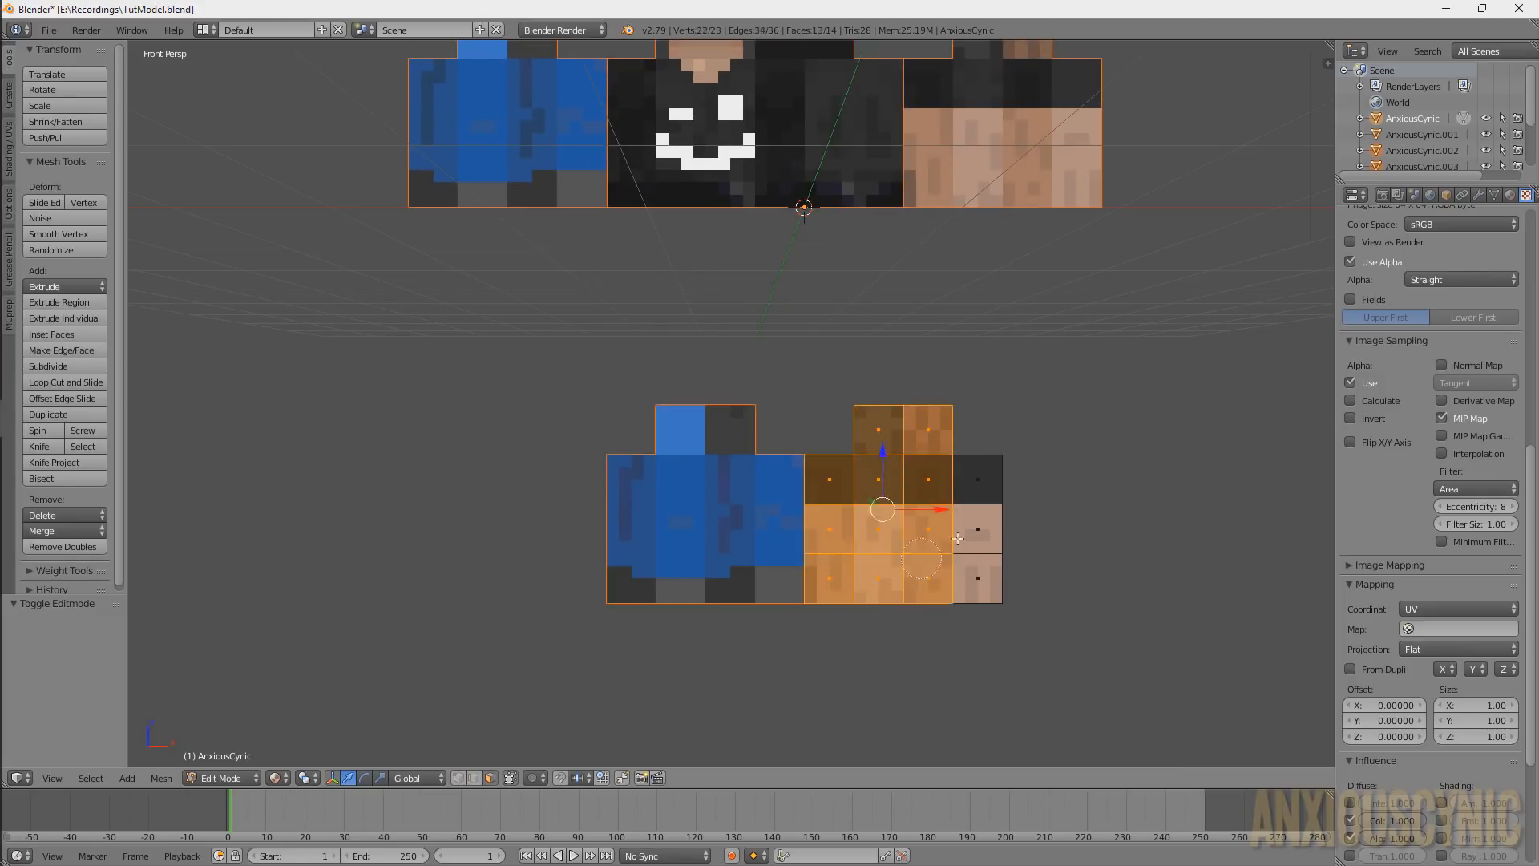
# Finish selecting the lower arm section's faces, separate them into their own object, and return to Object Mode
pyautogui.moveTo(958, 538); pyautogui.dragTo(971, 489)
pyautogui.rightClick(870, 499)
pyautogui.press('p')
pyautogui.click(859, 502)
pyautogui.press('Tab')
pyautogui.keyDown('shift'); pyautogui.moveTo(800, 248); pyautogui.dragTo(863, 407, button='middle'); pyautogui.keyUp('shift')
pyautogui.scroll(-1, 860, 385)
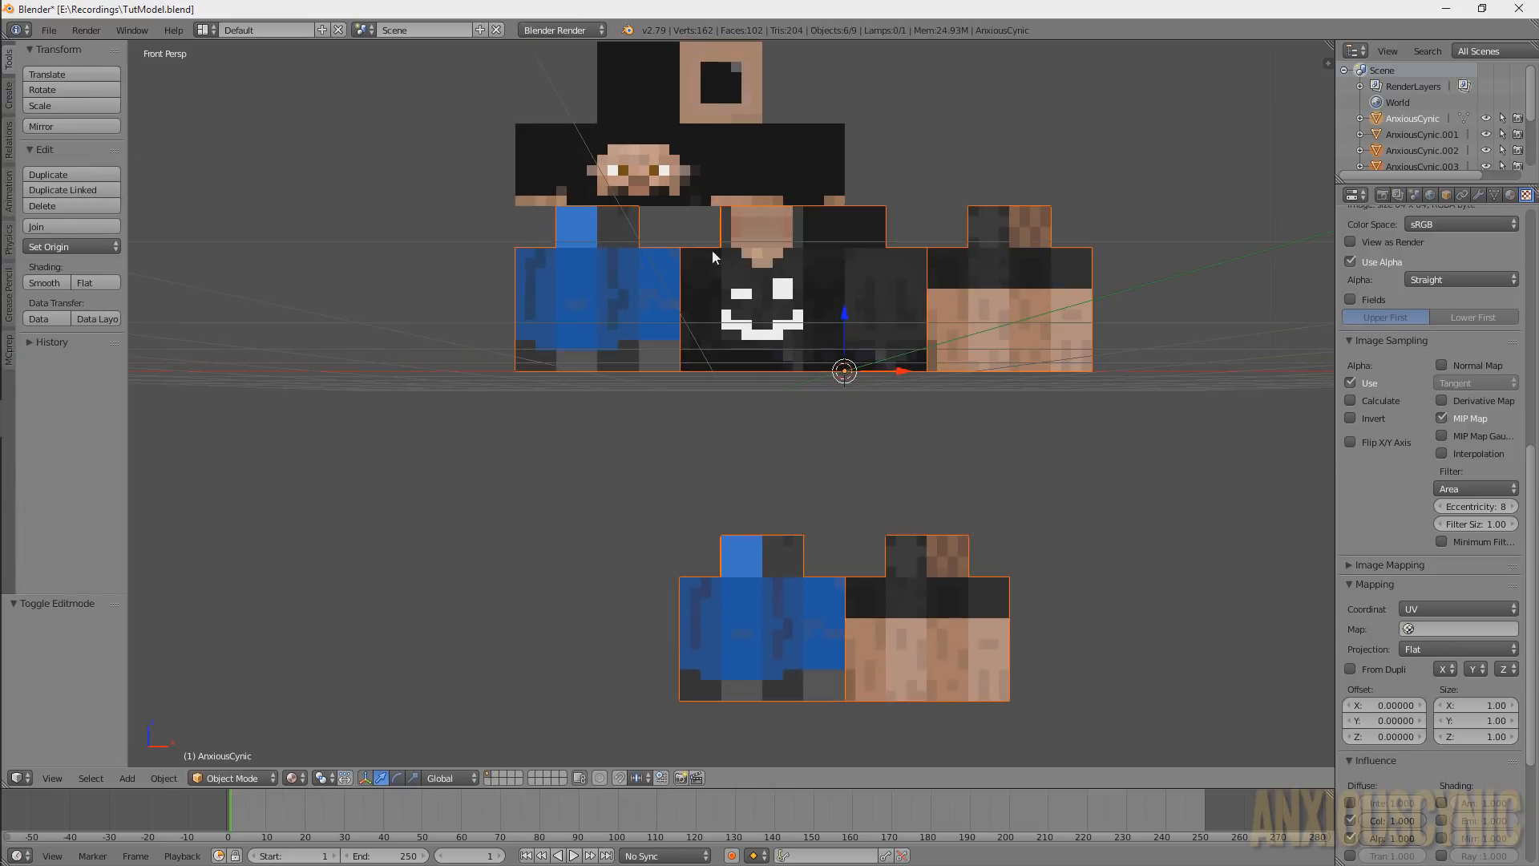
# Separate the brown hand-end face of the lower arm mesh into its own object and return to Object Mode
pyautogui.rightClick(651, 295)
pyautogui.rightClick(1039, 248)
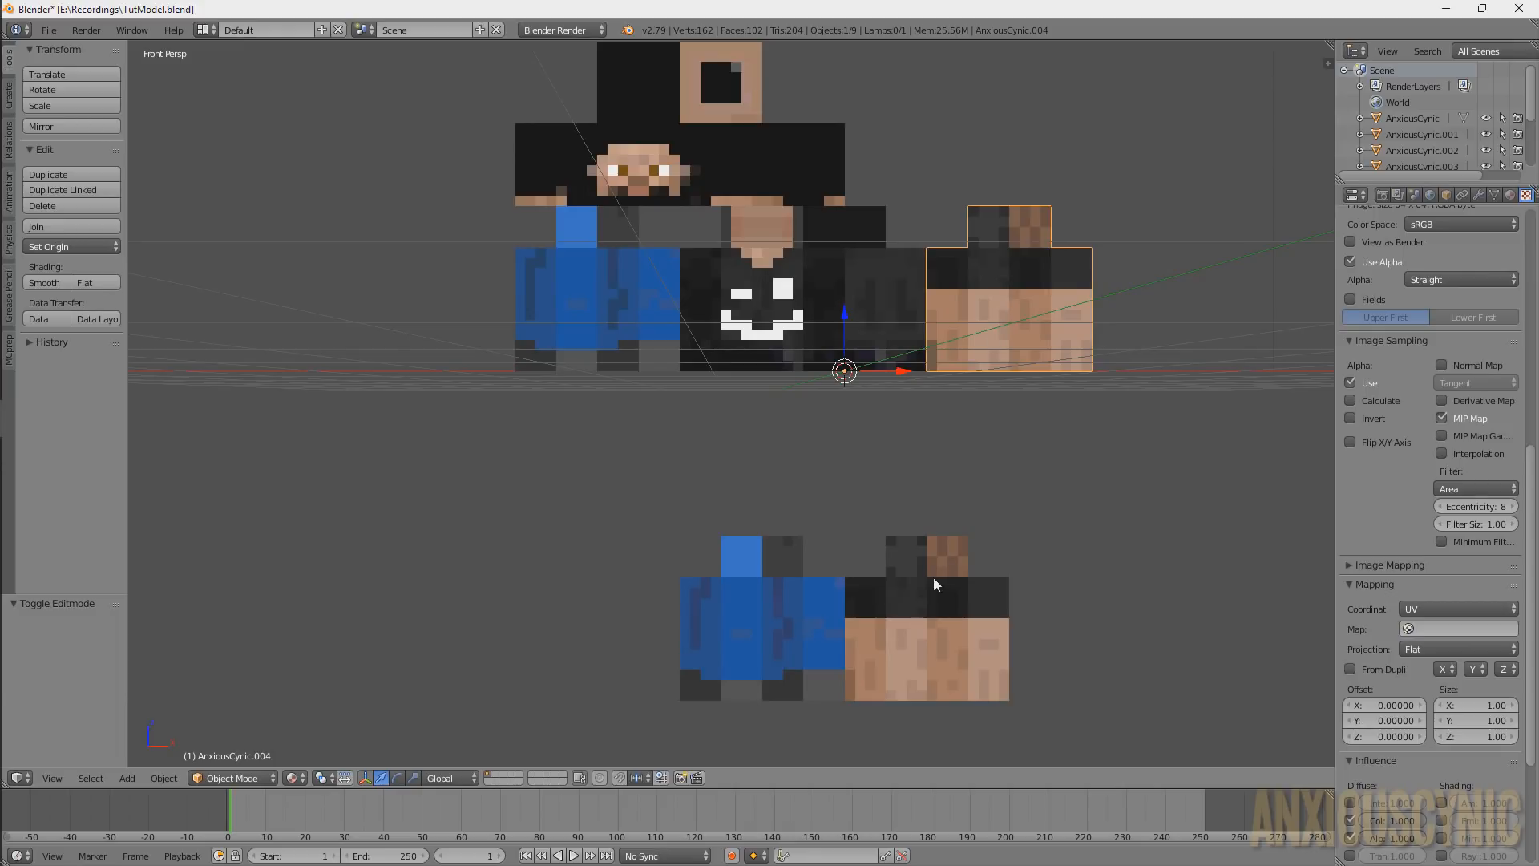
pyautogui.rightClick(931, 599)
pyautogui.keyDown('shift'); pyautogui.moveTo(978, 646); pyautogui.dragTo(916, 517, button='middle'); pyautogui.keyUp('shift')
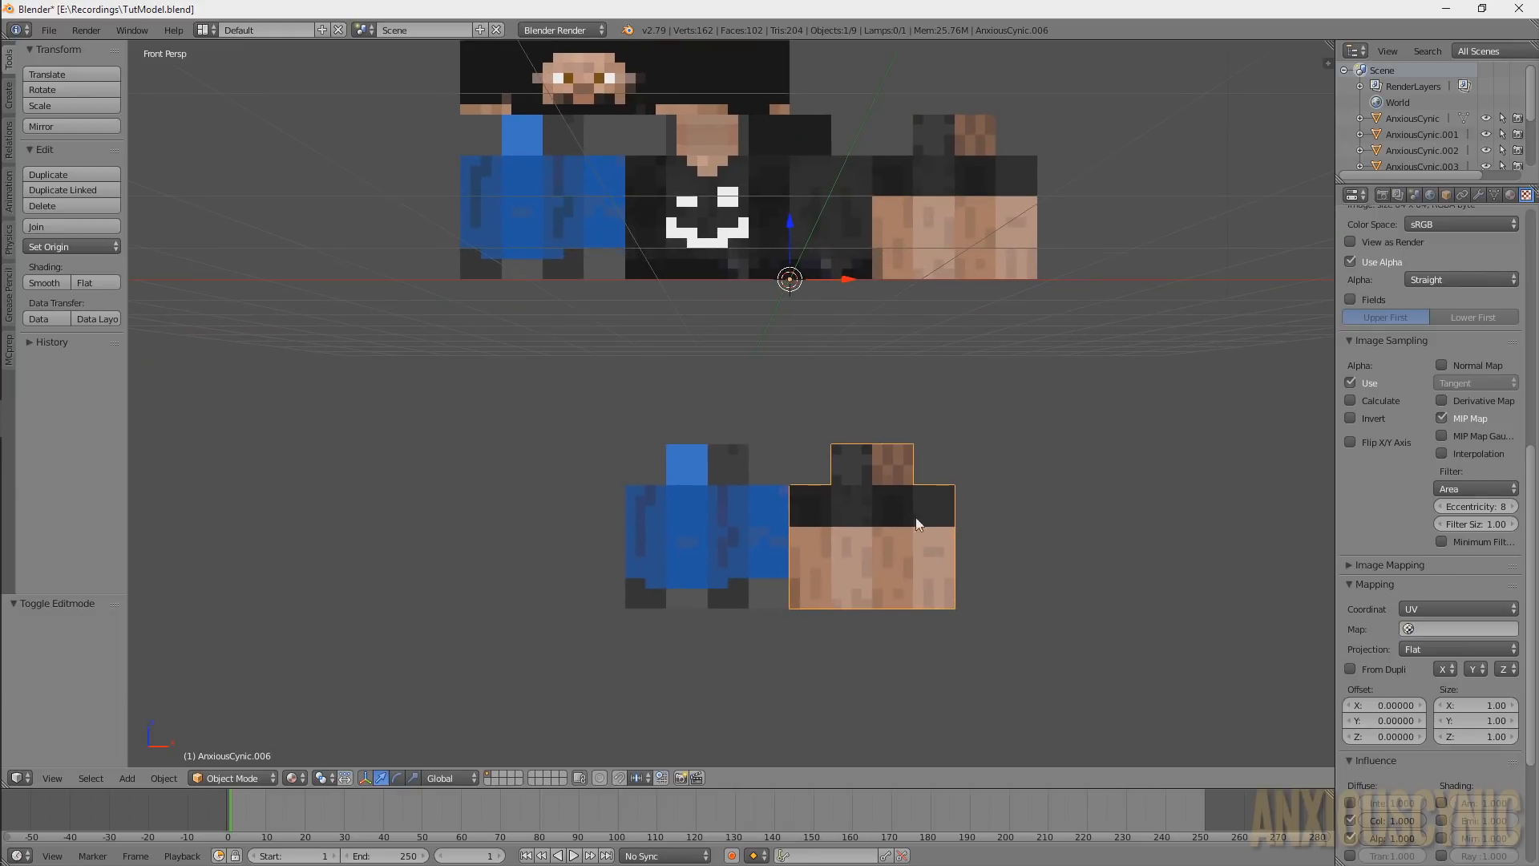
pyautogui.press('Tab')
pyautogui.rightClick(893, 472)
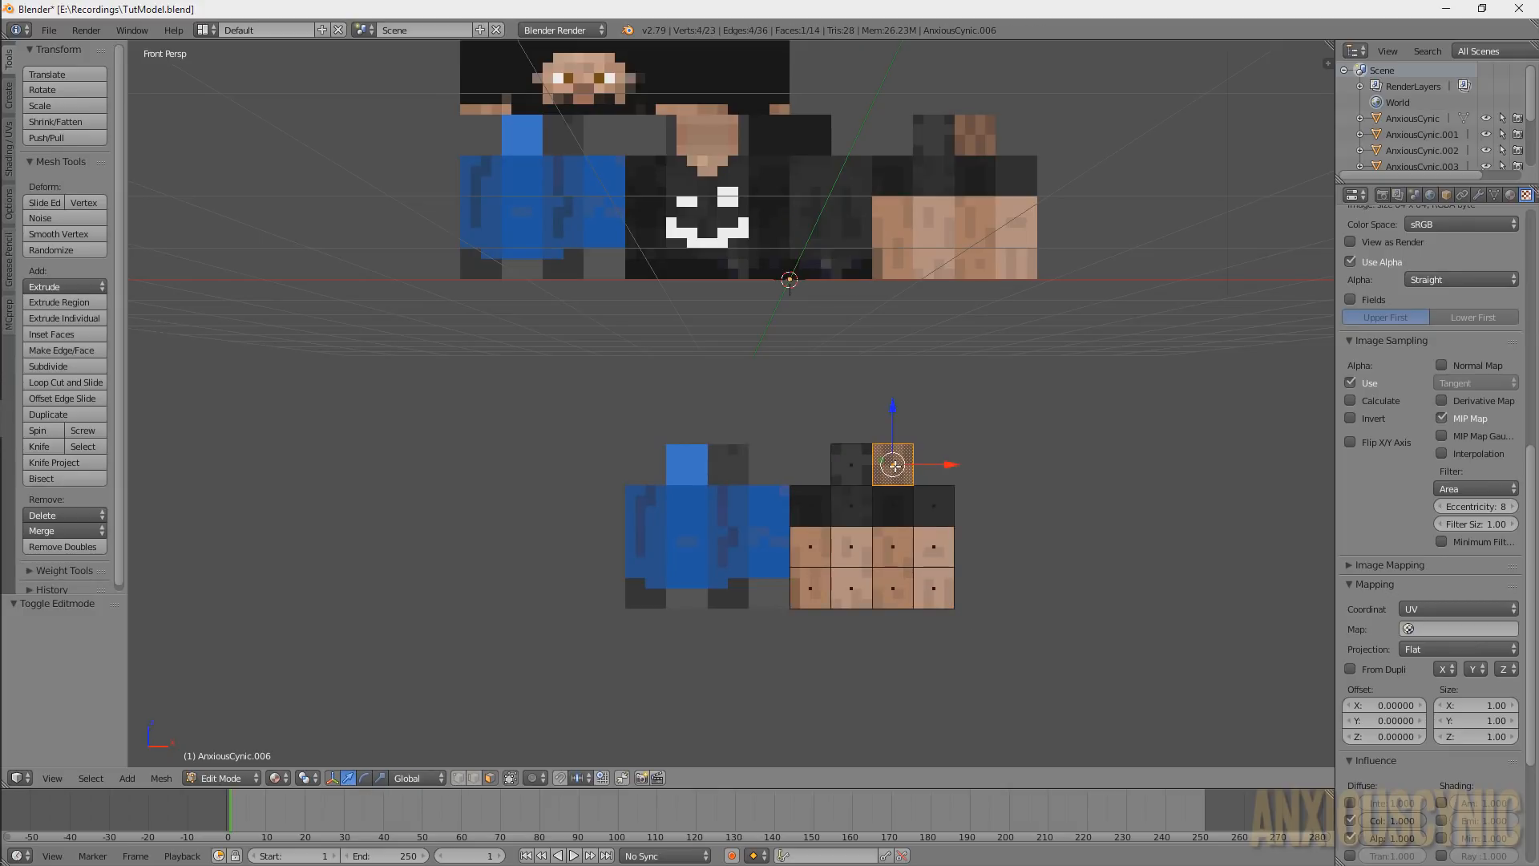
pyautogui.press('p')
pyautogui.click(893, 465)
pyautogui.press('Tab')
# Separate the dark foot-end face of the lower blue leg mesh into its own object
pyautogui.rightClick(733, 514)
pyautogui.press('Tab')
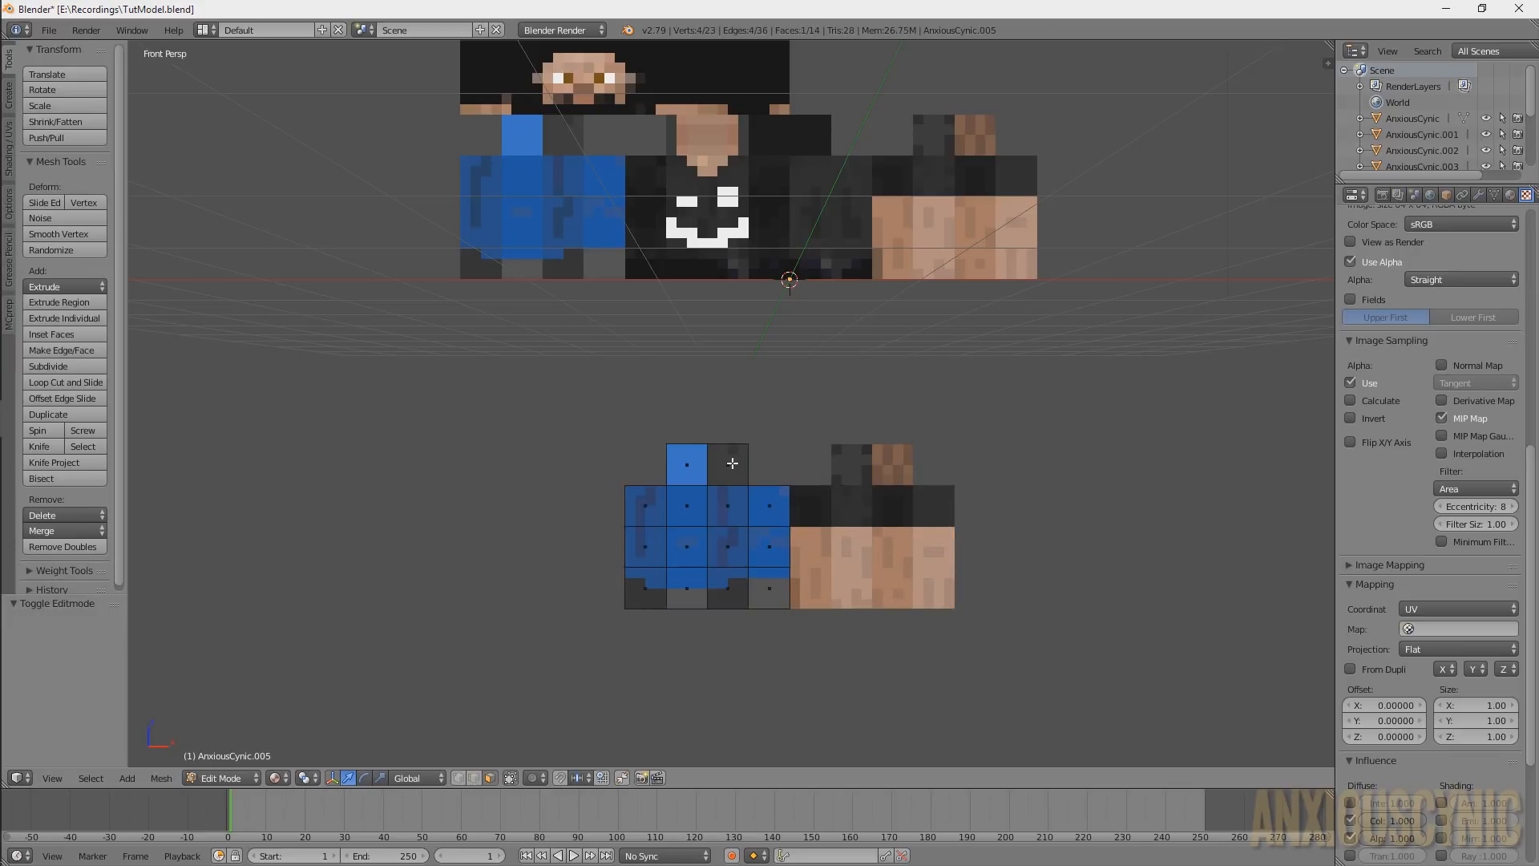
pyautogui.rightClick(731, 463)
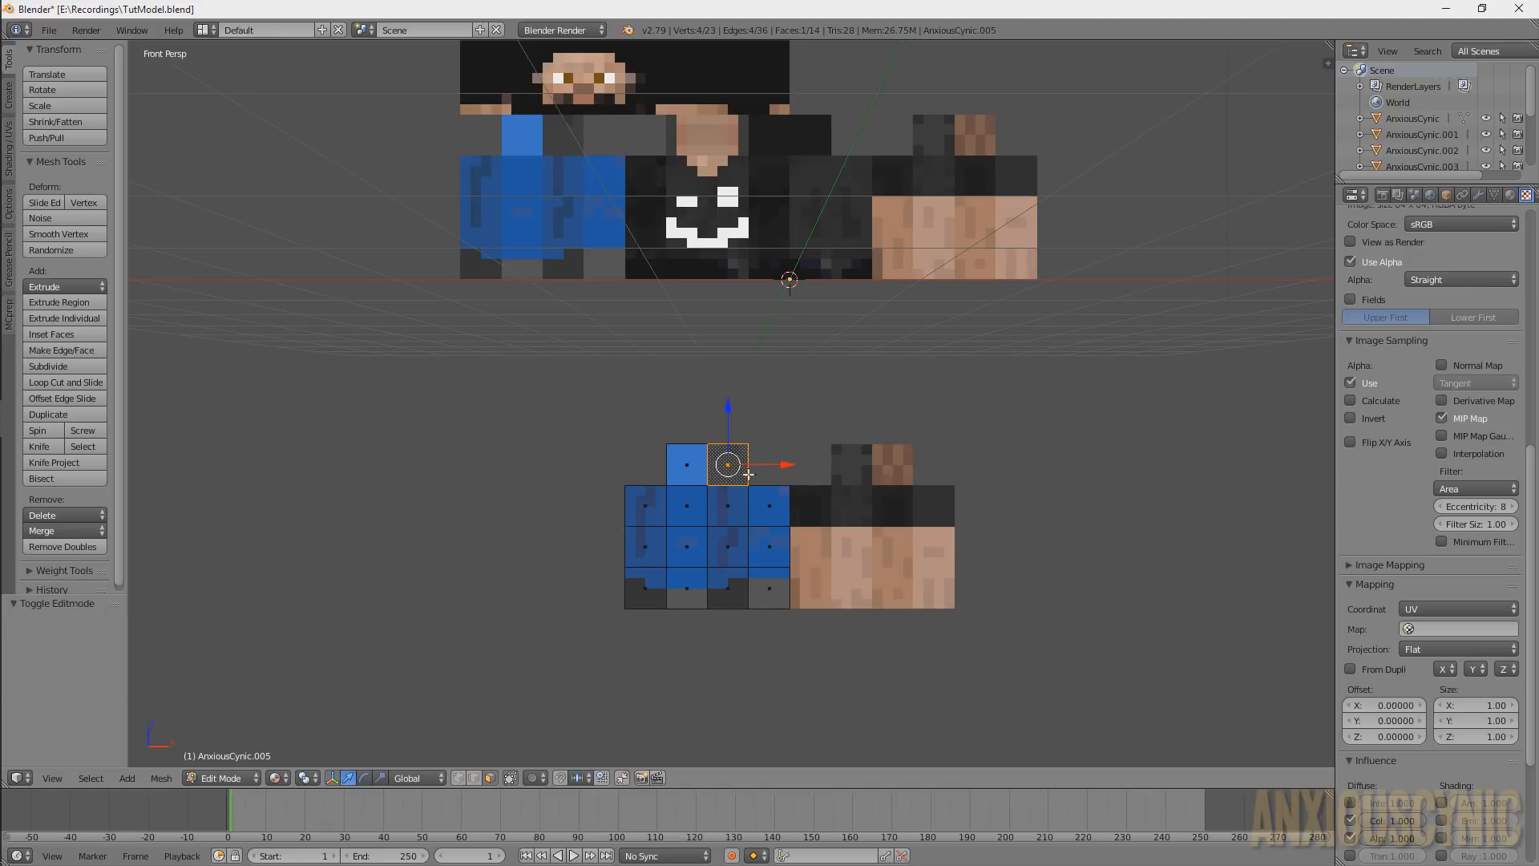
pyautogui.press('p')
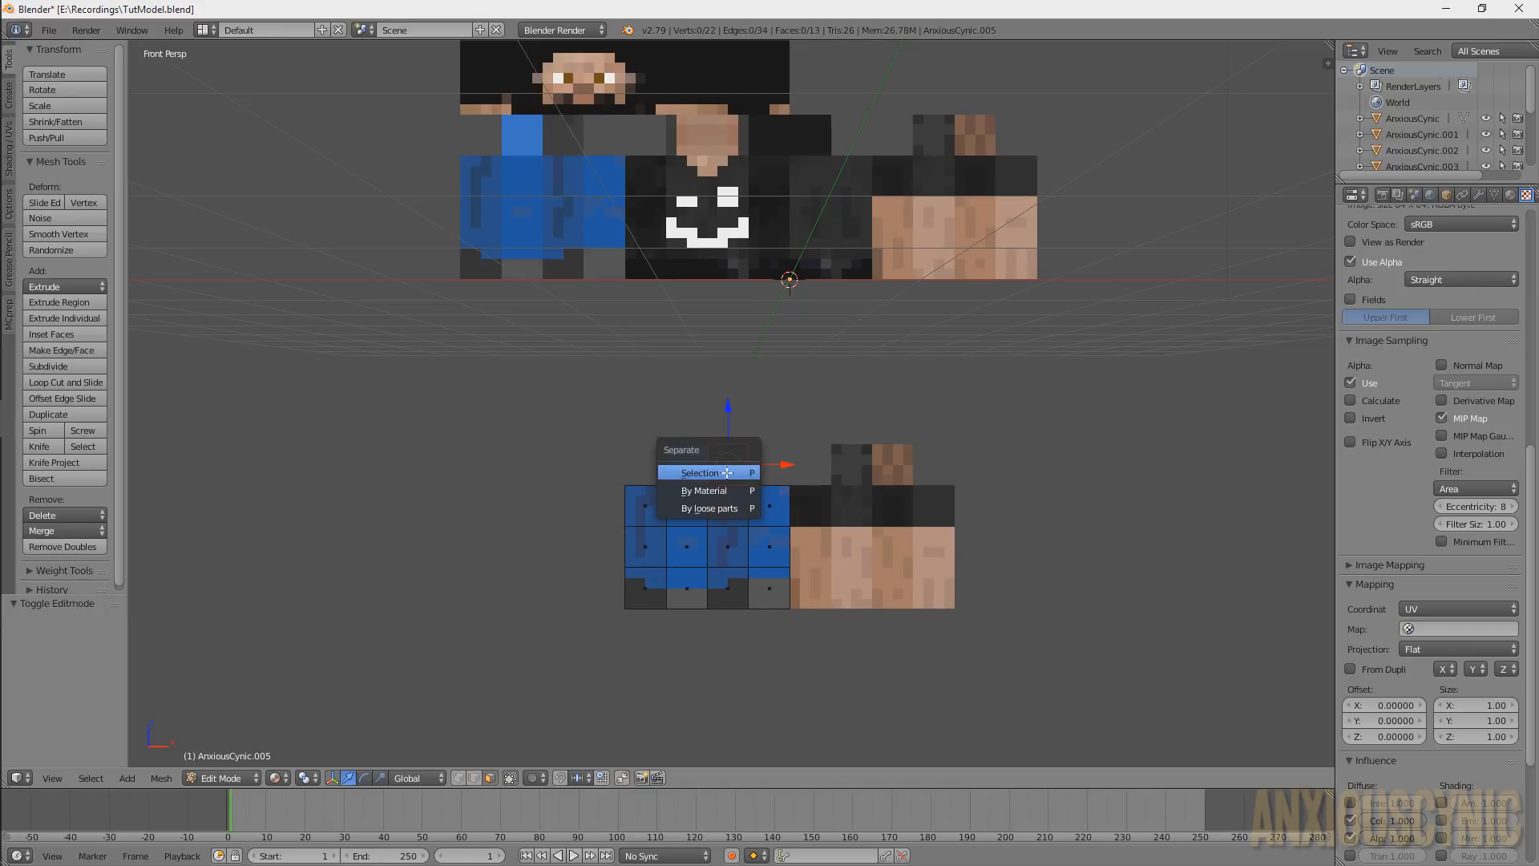
pyautogui.click(727, 472)
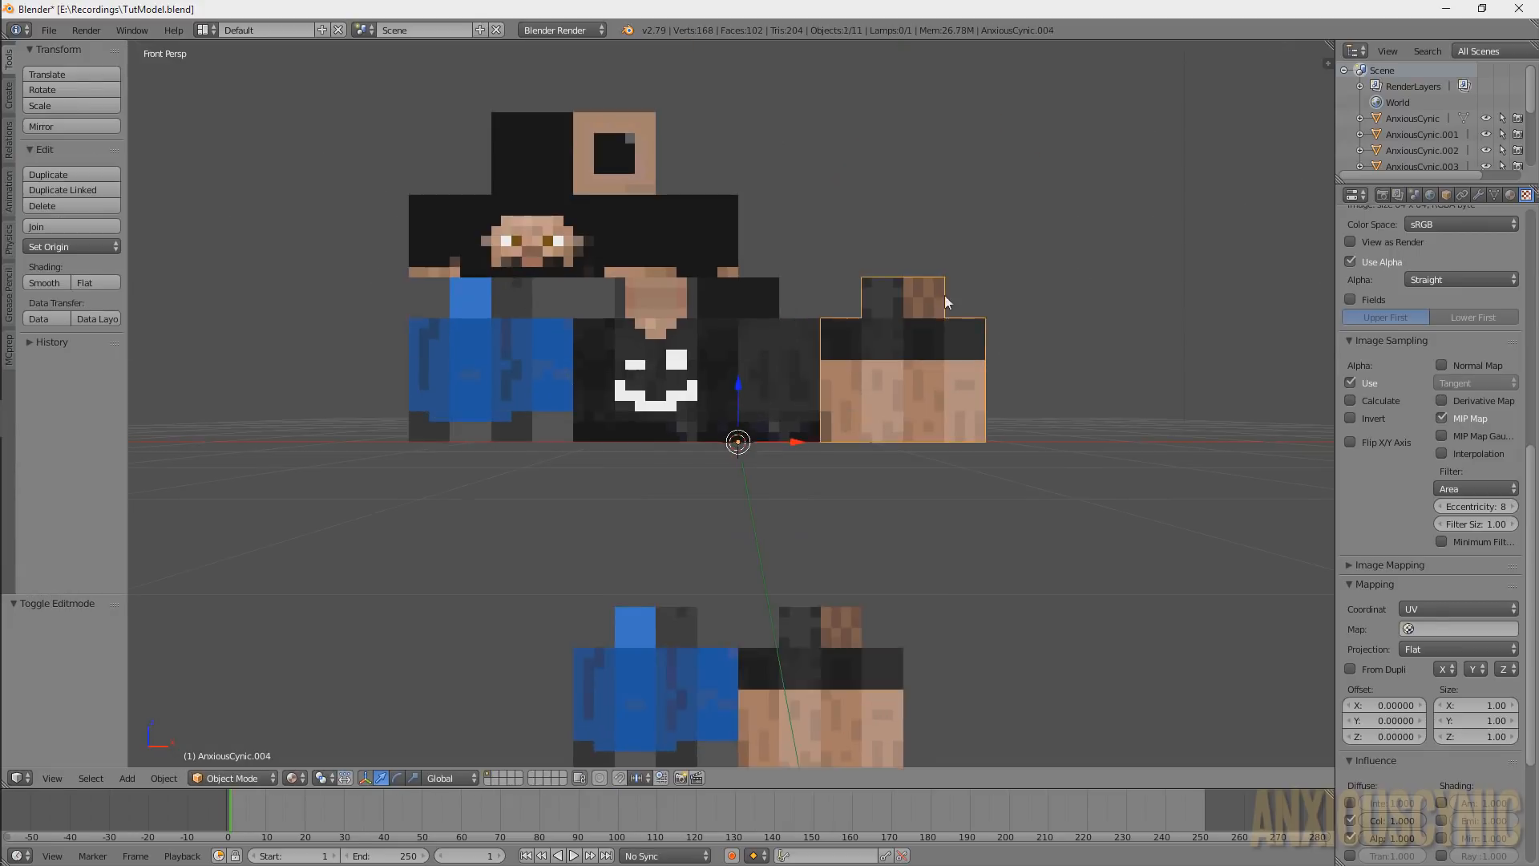
# Separate the bottom faces of the upper arm, torso, upper leg and head meshes into their own objects, ending in Object Mode
pyautogui.press('p')
pyautogui.click(748, 290)
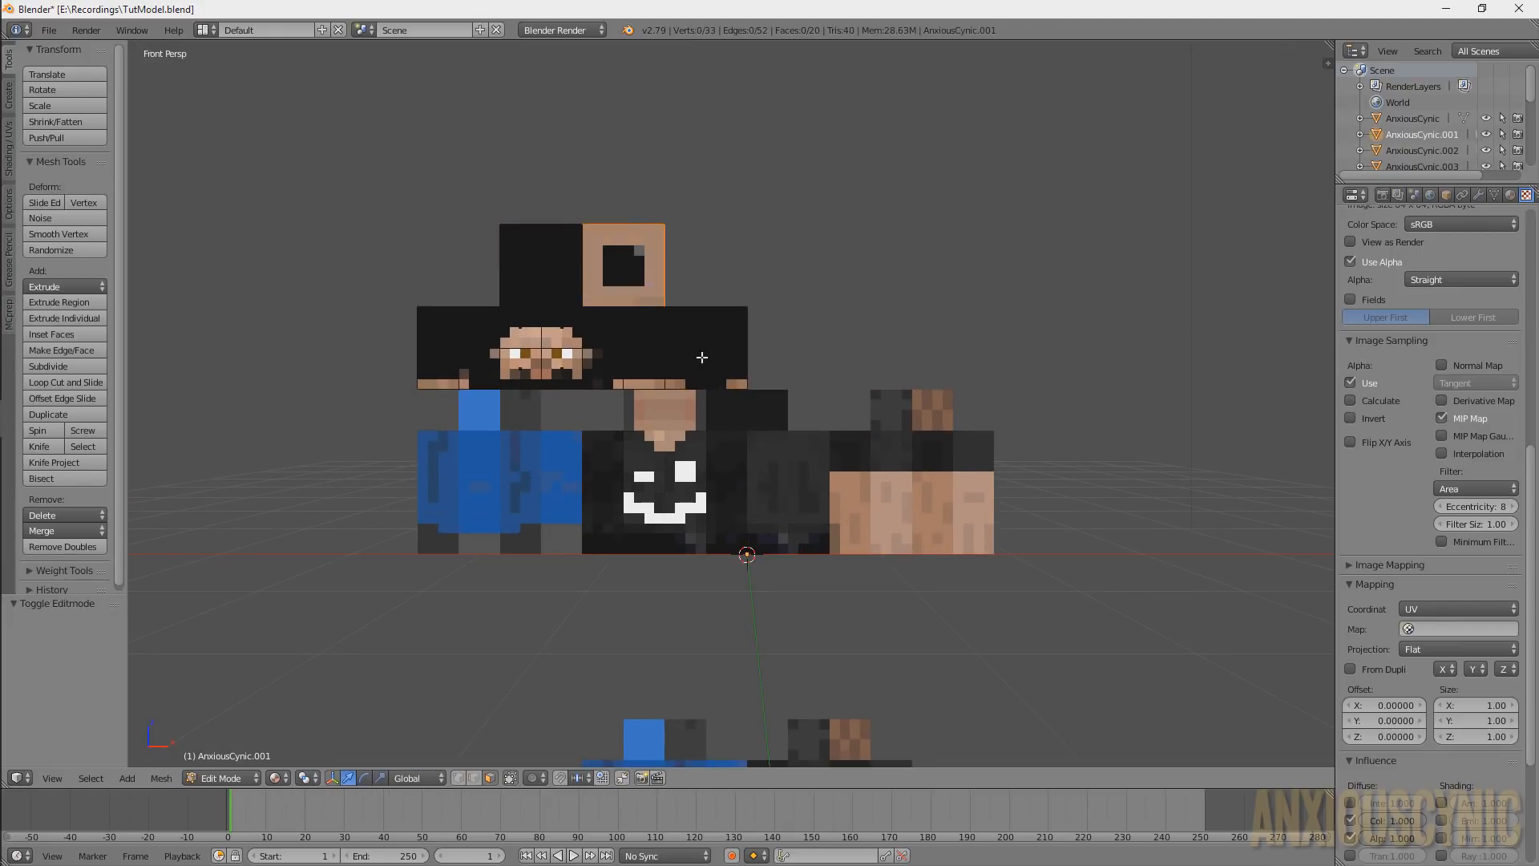
pyautogui.press('Tab')
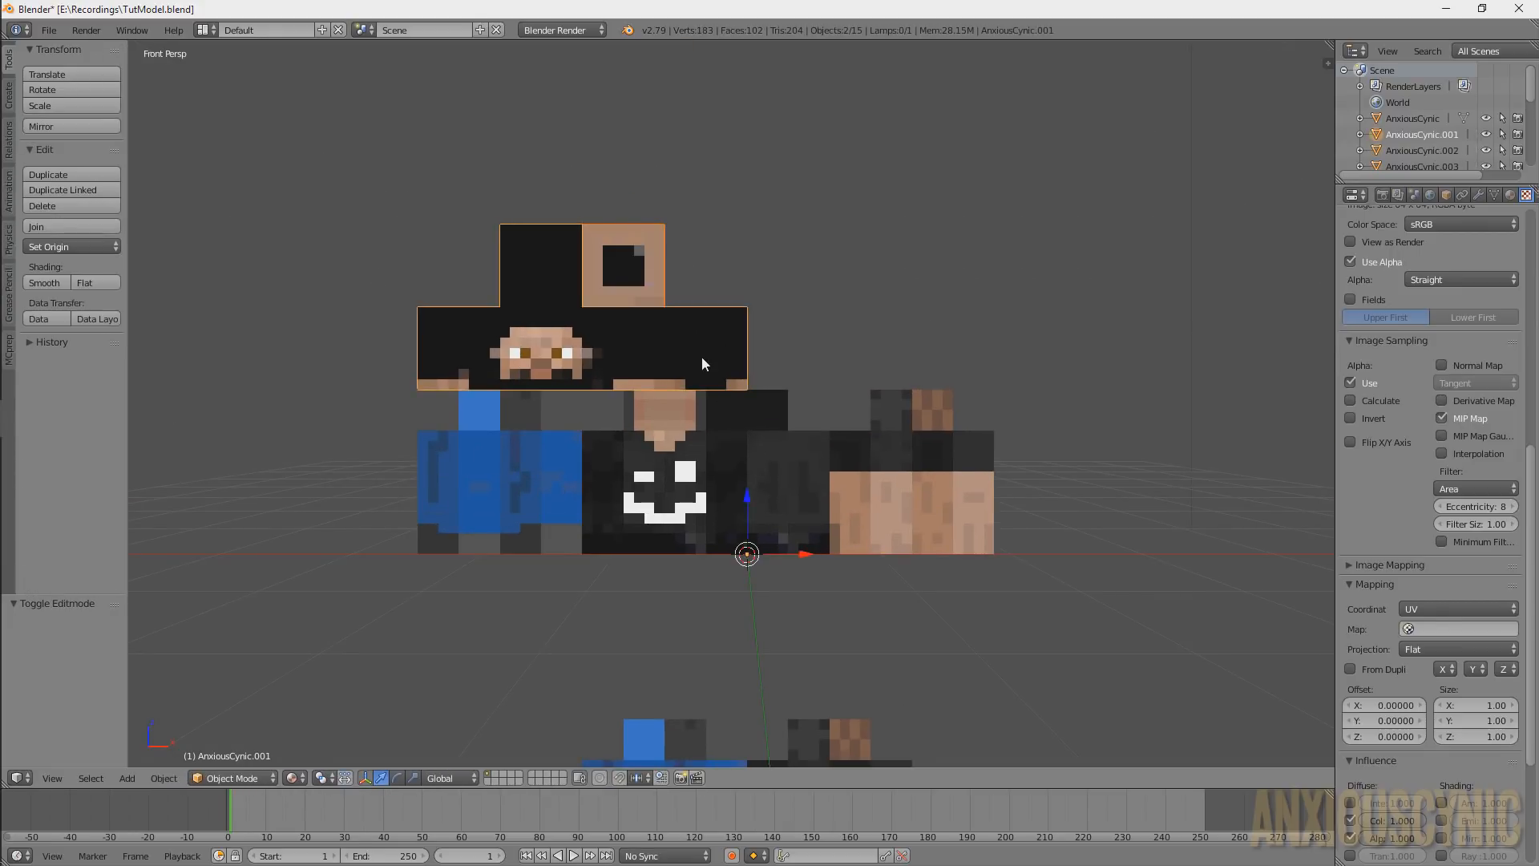
# Select the end pieces of the upper leg, torso and upper arm one by one to check their separation
pyautogui.rightClick(529, 407)
pyautogui.rightClick(483, 412)
pyautogui.rightClick(656, 404)
pyautogui.rightClick(741, 404)
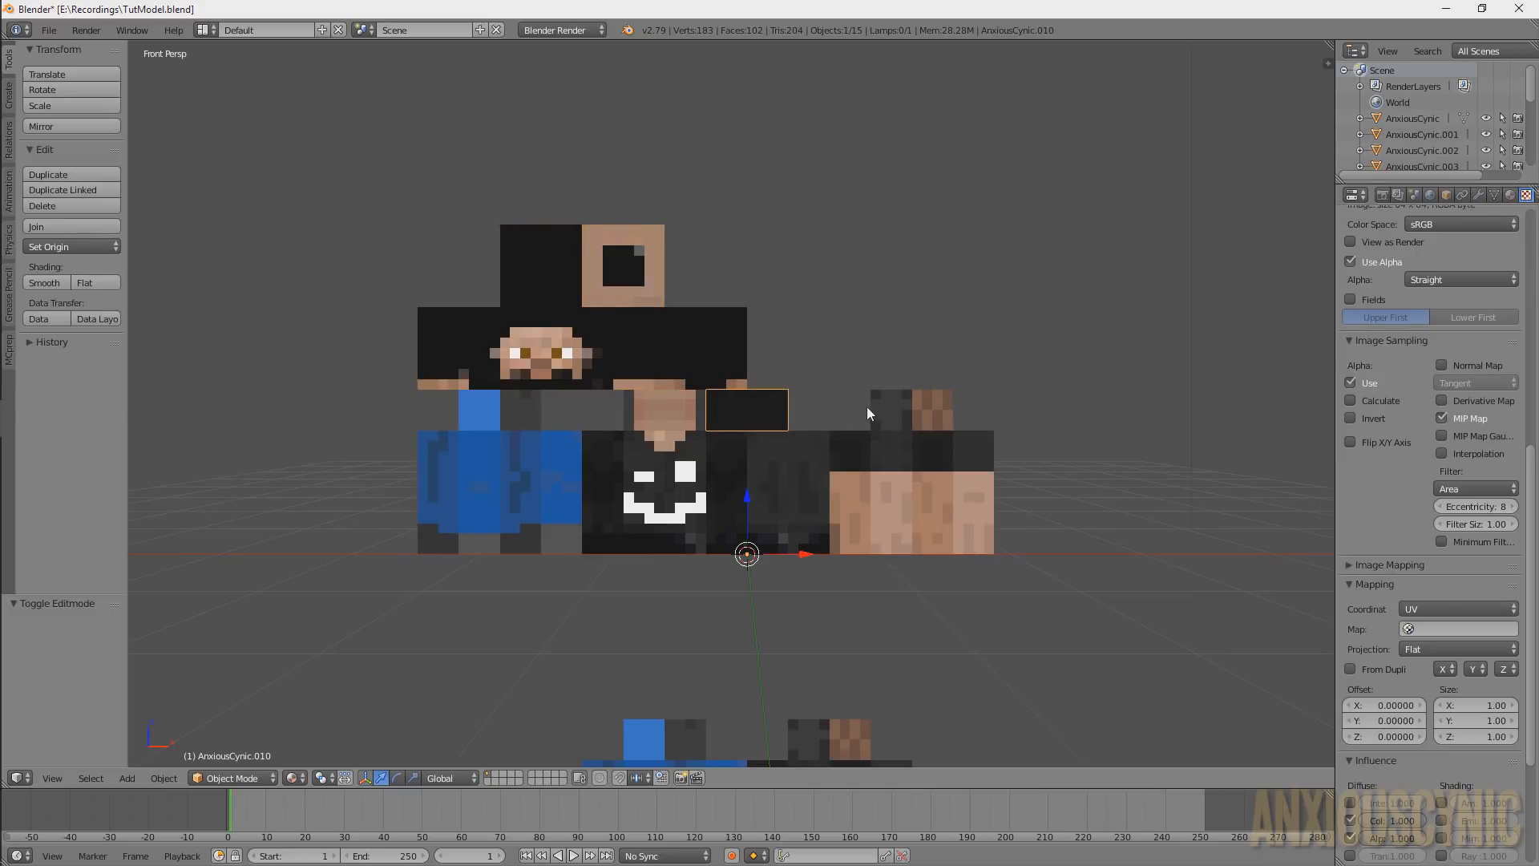
pyautogui.rightClick(890, 406)
pyautogui.rightClick(930, 406)
# Select the head object and save the Blender file, overwriting the existing version
pyautogui.rightClick(555, 328)
pyautogui.keyDown('shift'); pyautogui.moveTo(687, 296); pyautogui.dragTo(746, 310, button='middle'); pyautogui.keyUp('shift')
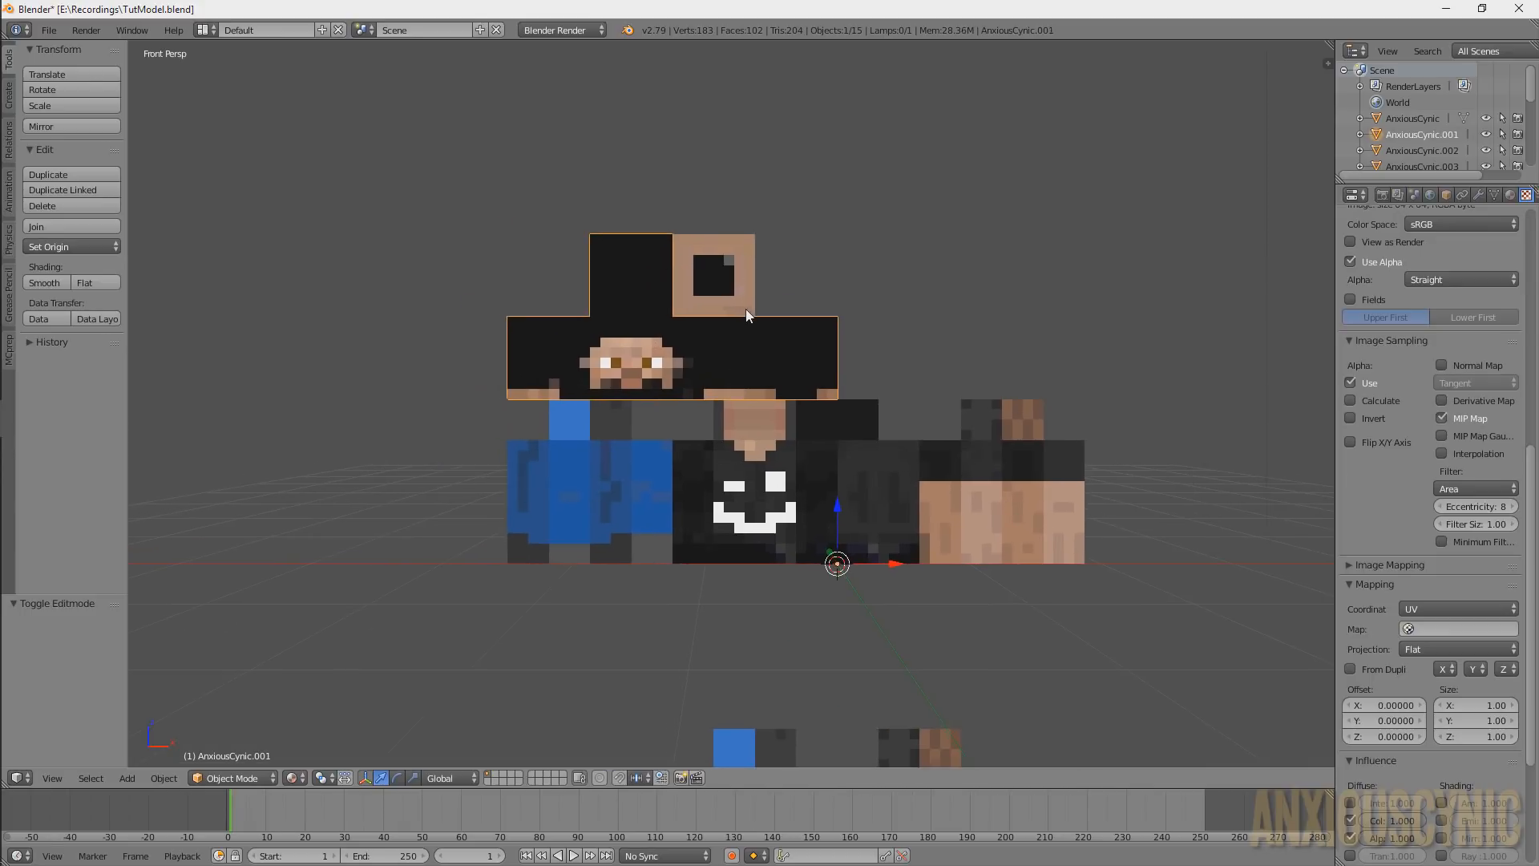
pyautogui.hotkey('ctrl', 's')
pyautogui.press('Return')
# In Edit Mode on the head, select the adjoining upper faces of its side and front and snap the 3D cursor to the selection
pyautogui.press('Tab')
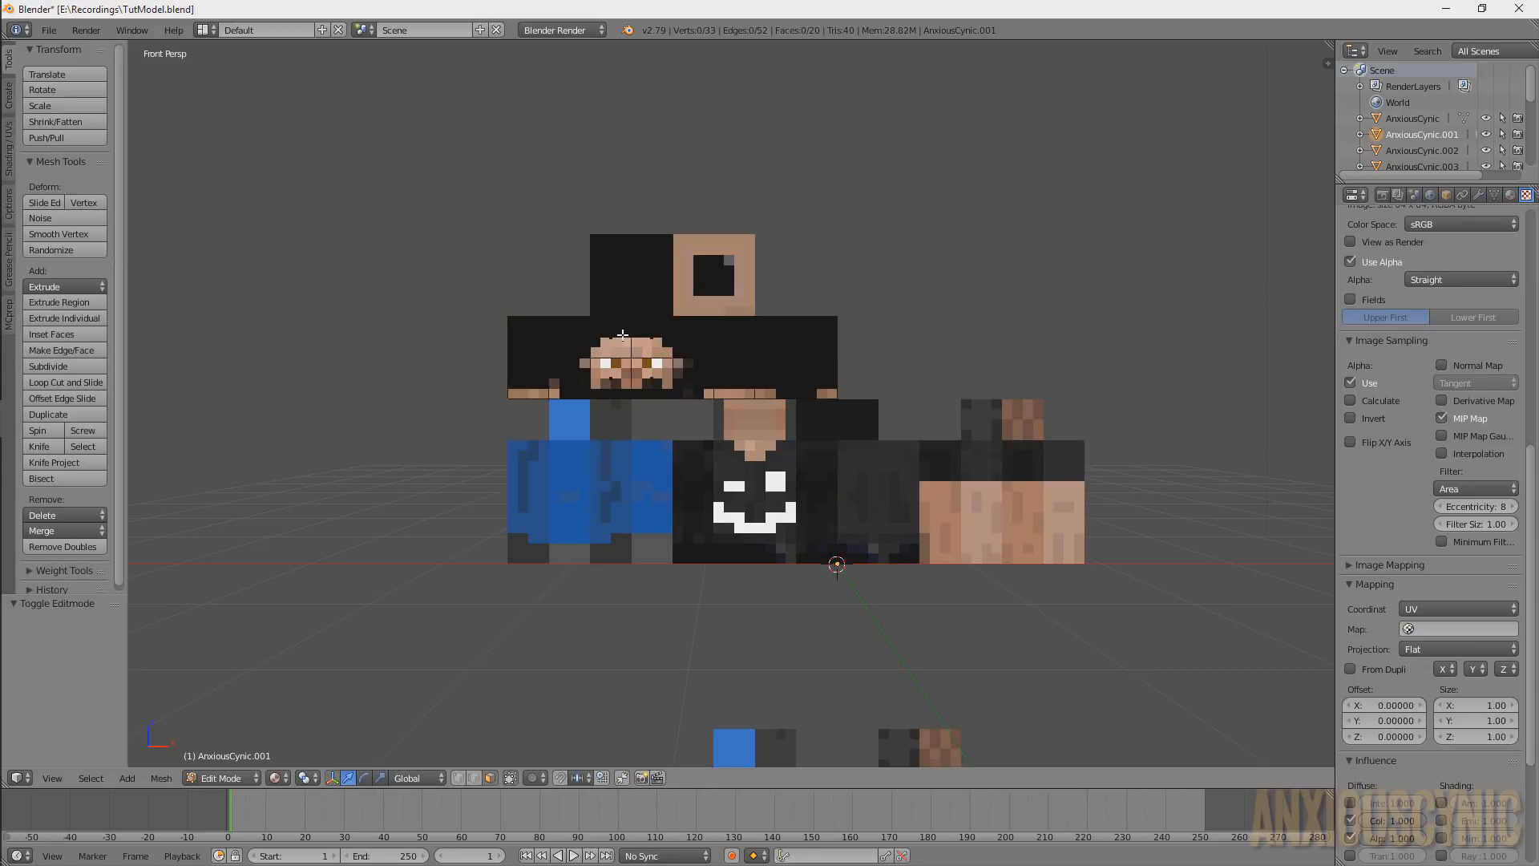
pyautogui.rightClick(539, 335)
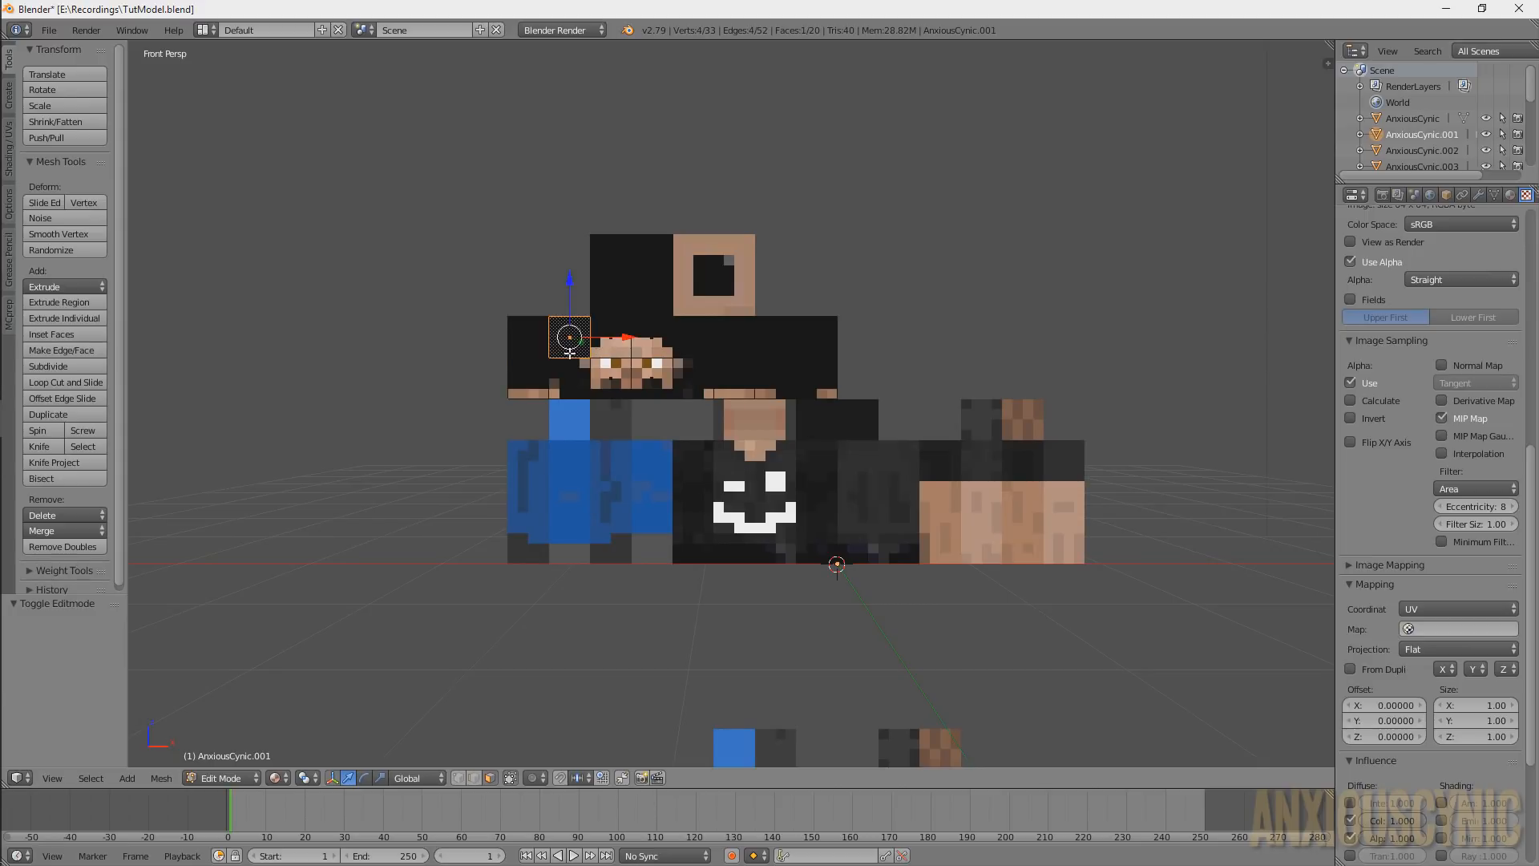
pyautogui.scroll(2, 631, 371)
pyautogui.scroll(2, 630, 371)
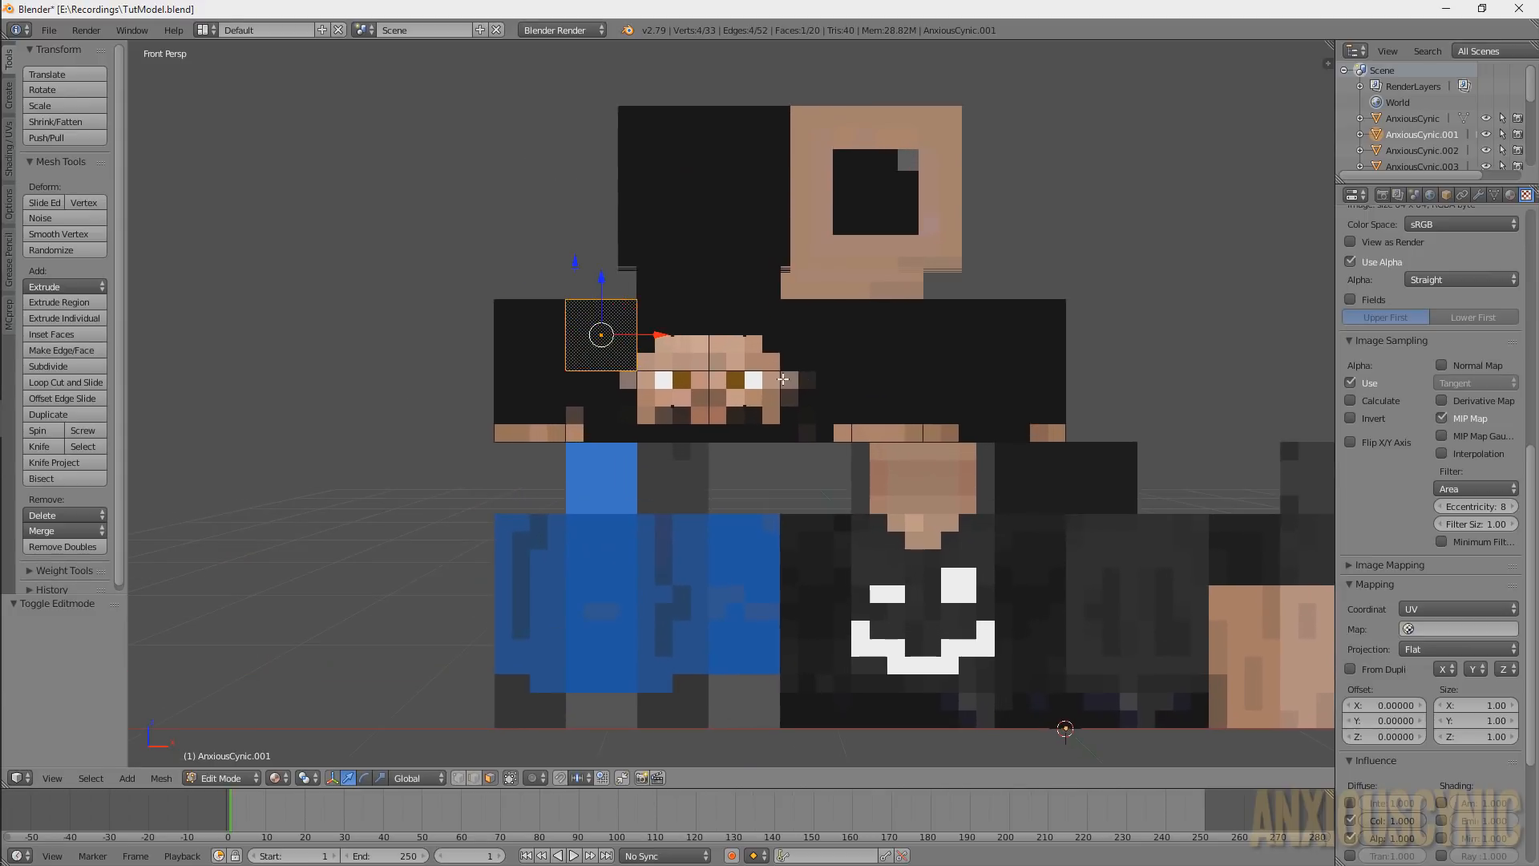
pyautogui.scroll(-2, 779, 608)
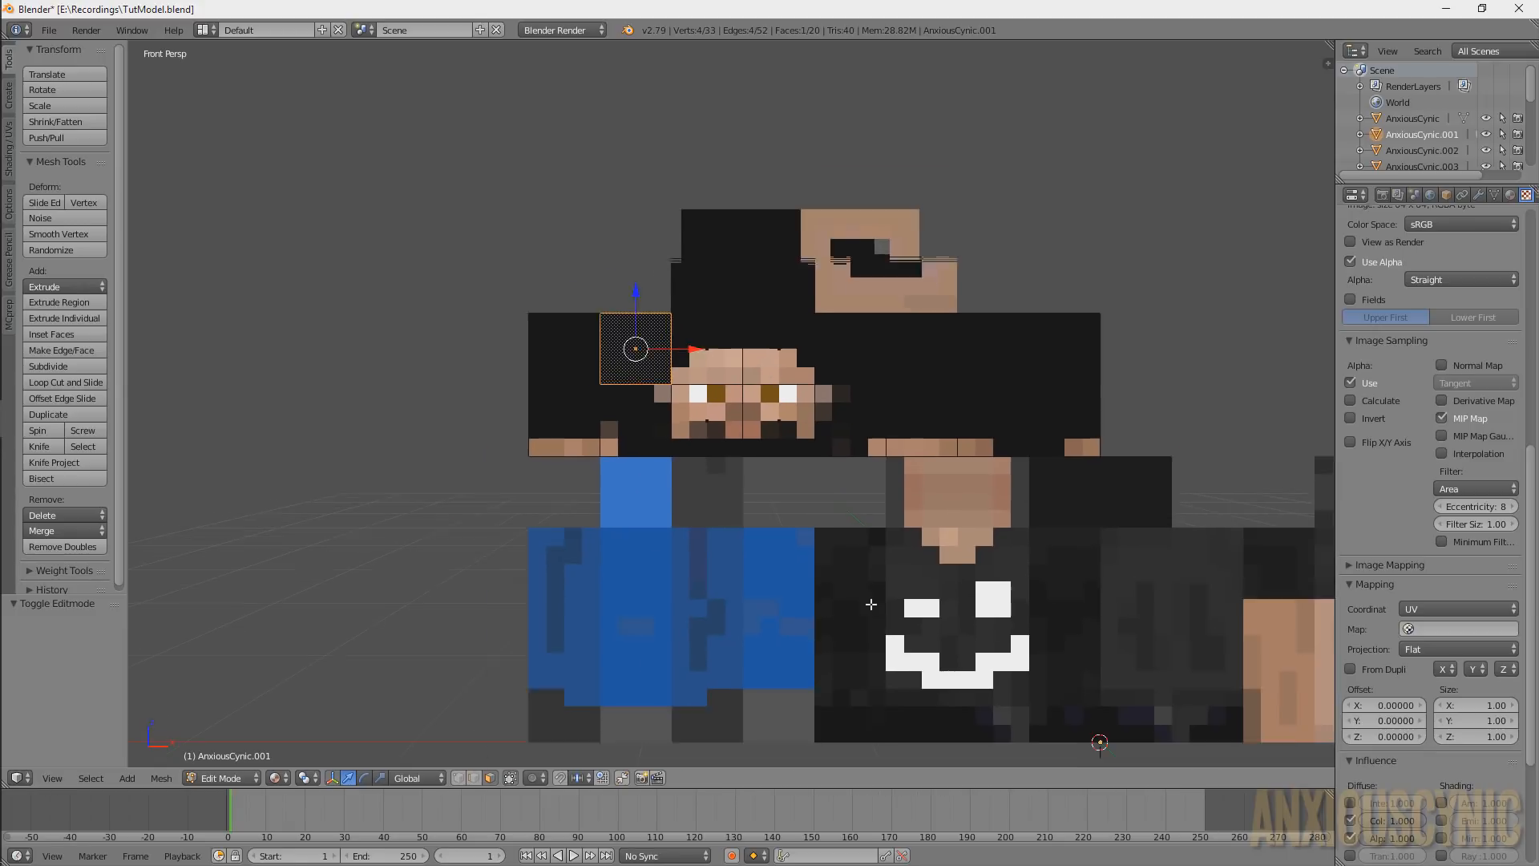
pyautogui.scroll(2, 984, 643)
pyautogui.keyDown('shift'); pyautogui.moveTo(1070, 598); pyautogui.dragTo(976, 570, button='middle'); pyautogui.keyUp('shift')
pyautogui.keyDown('shift'); pyautogui.moveTo(774, 294); pyautogui.dragTo(848, 431, button='middle'); pyautogui.keyUp('shift')
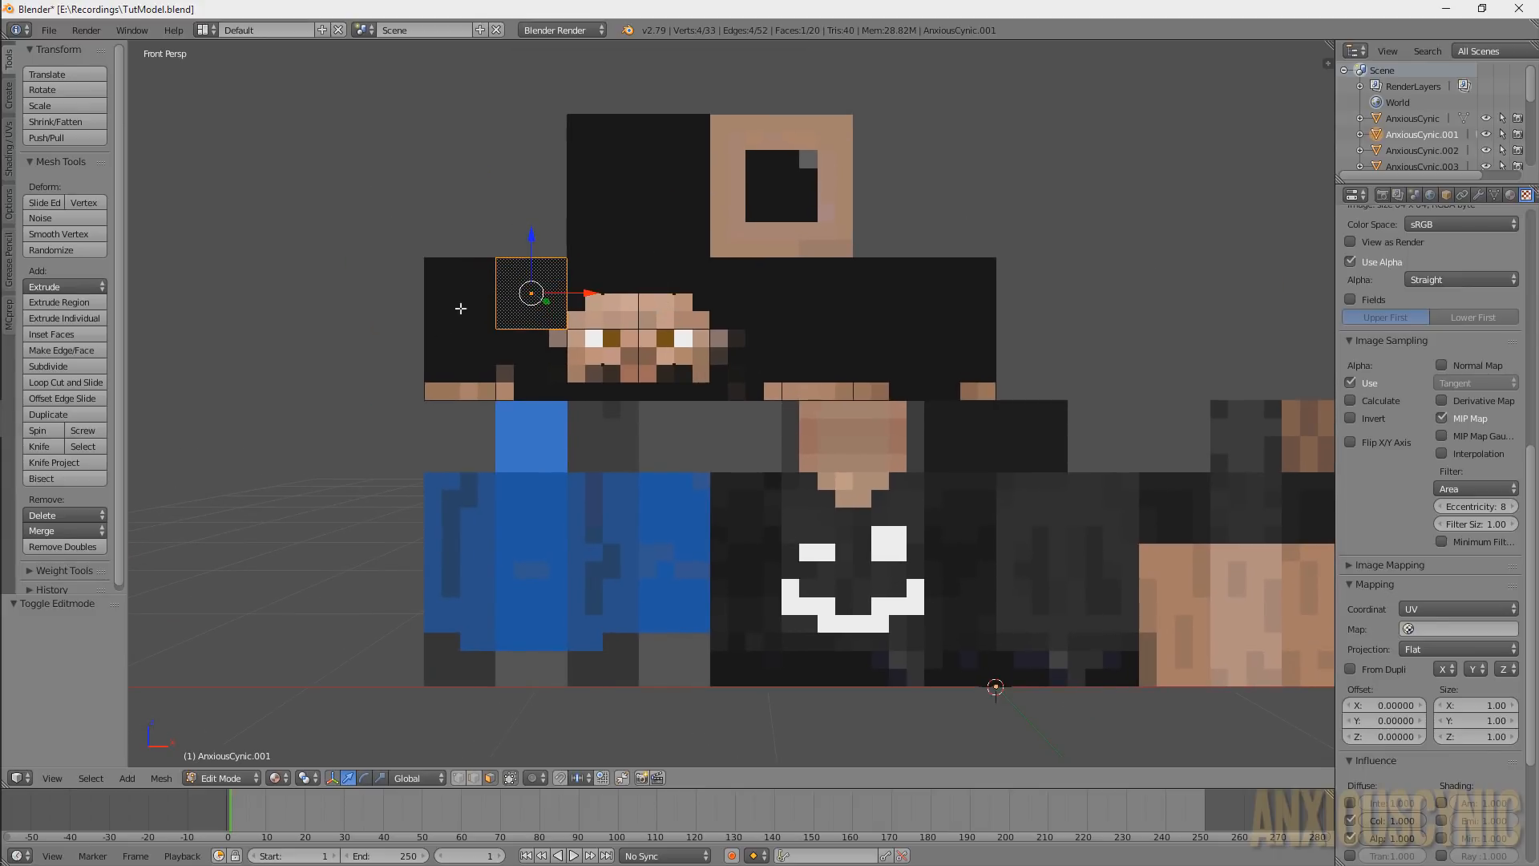
pyautogui.keyDown('shift'); pyautogui.moveTo(602, 299); pyautogui.dragTo(694, 336, button='middle'); pyautogui.keyUp('shift')
pyautogui.press('a')
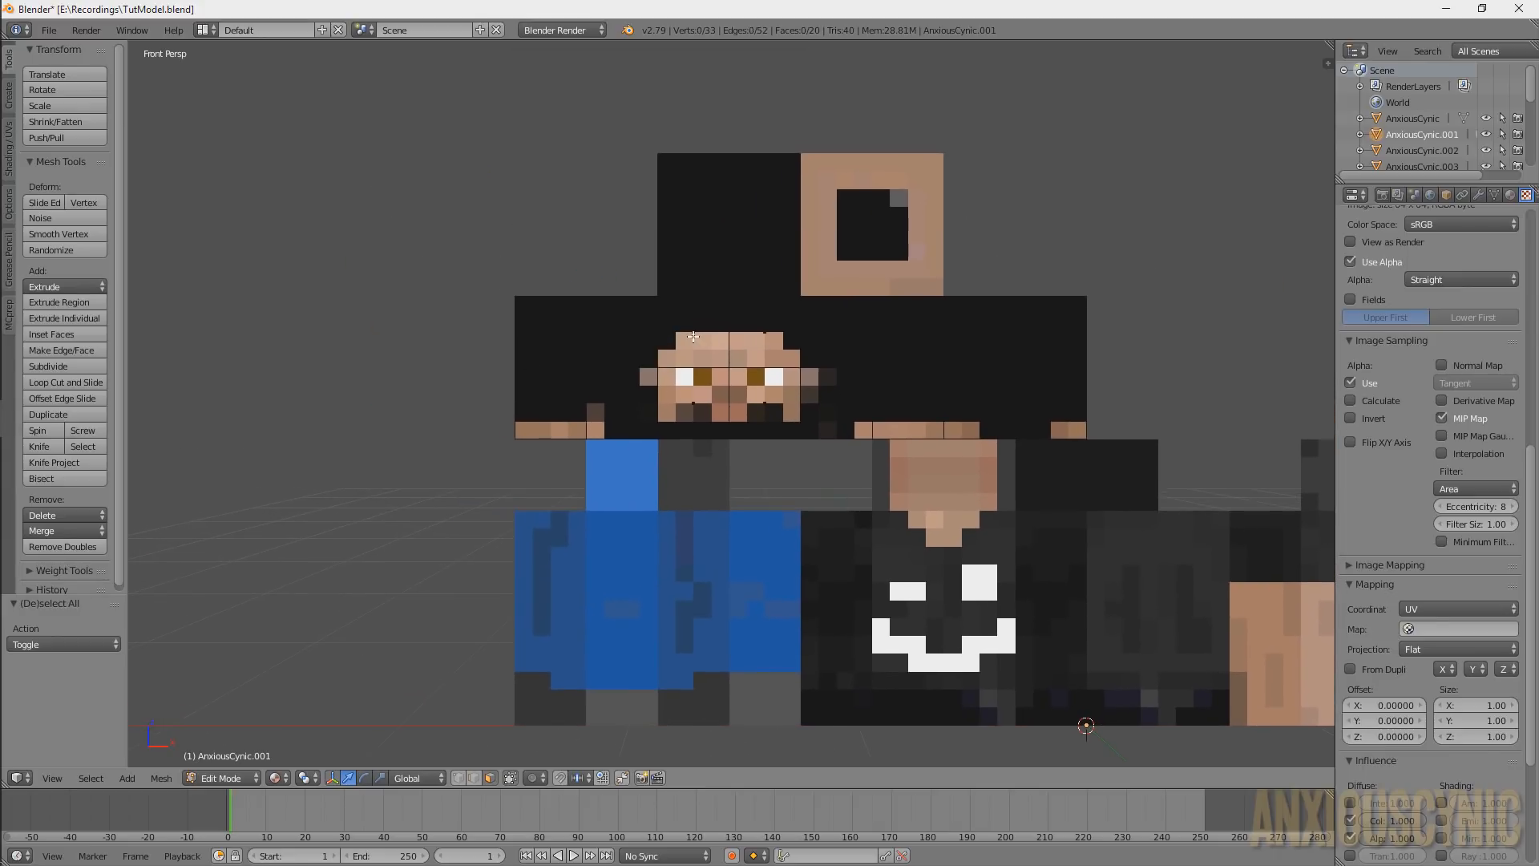
pyautogui.rightClick(629, 346)
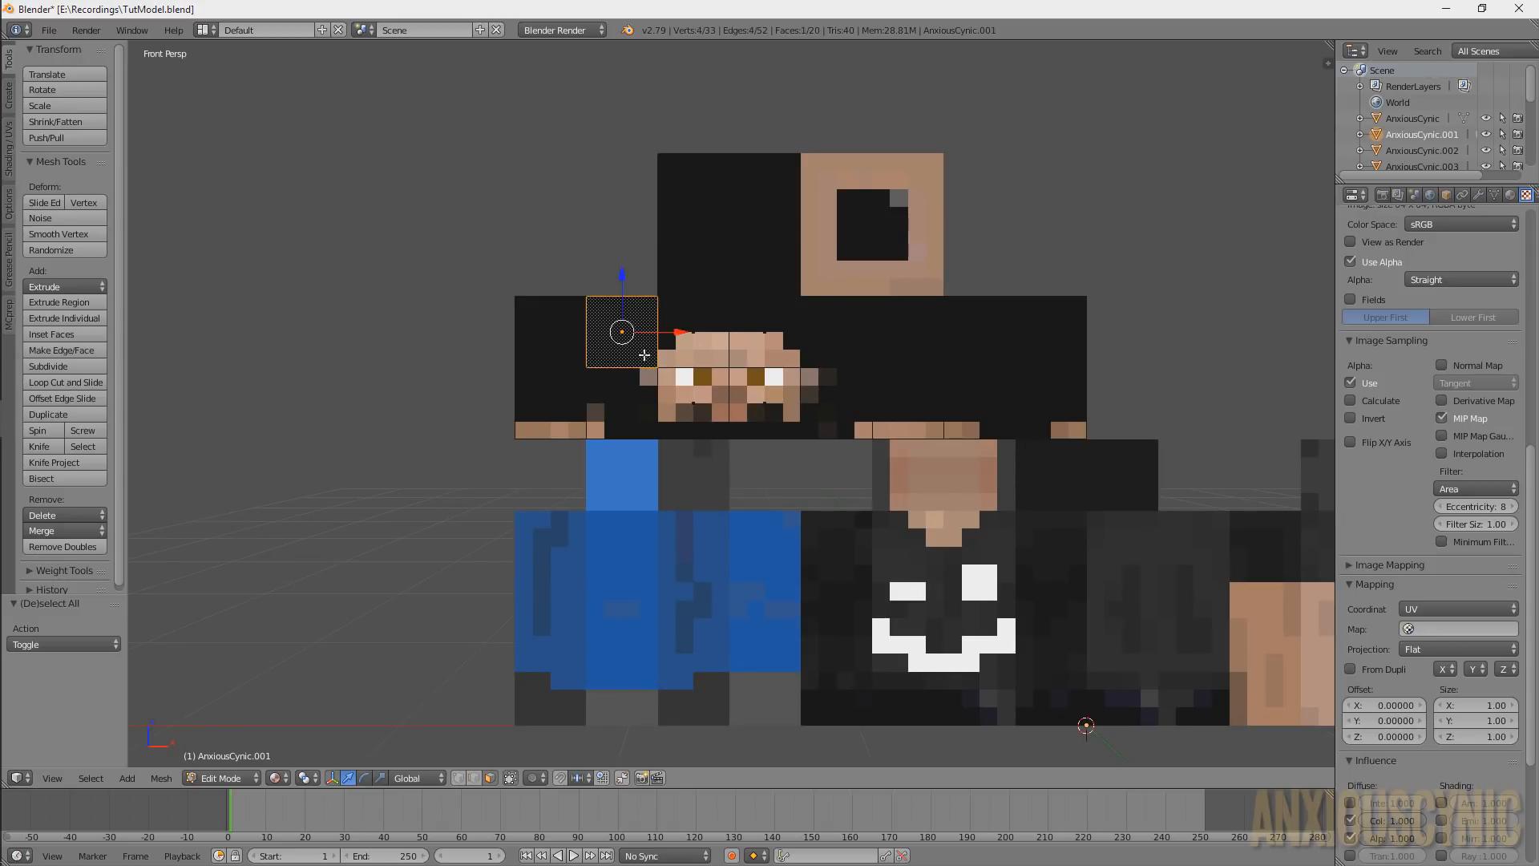
pyautogui.keyDown('shift'); pyautogui.rightClick(694, 360); pyautogui.keyUp('shift')
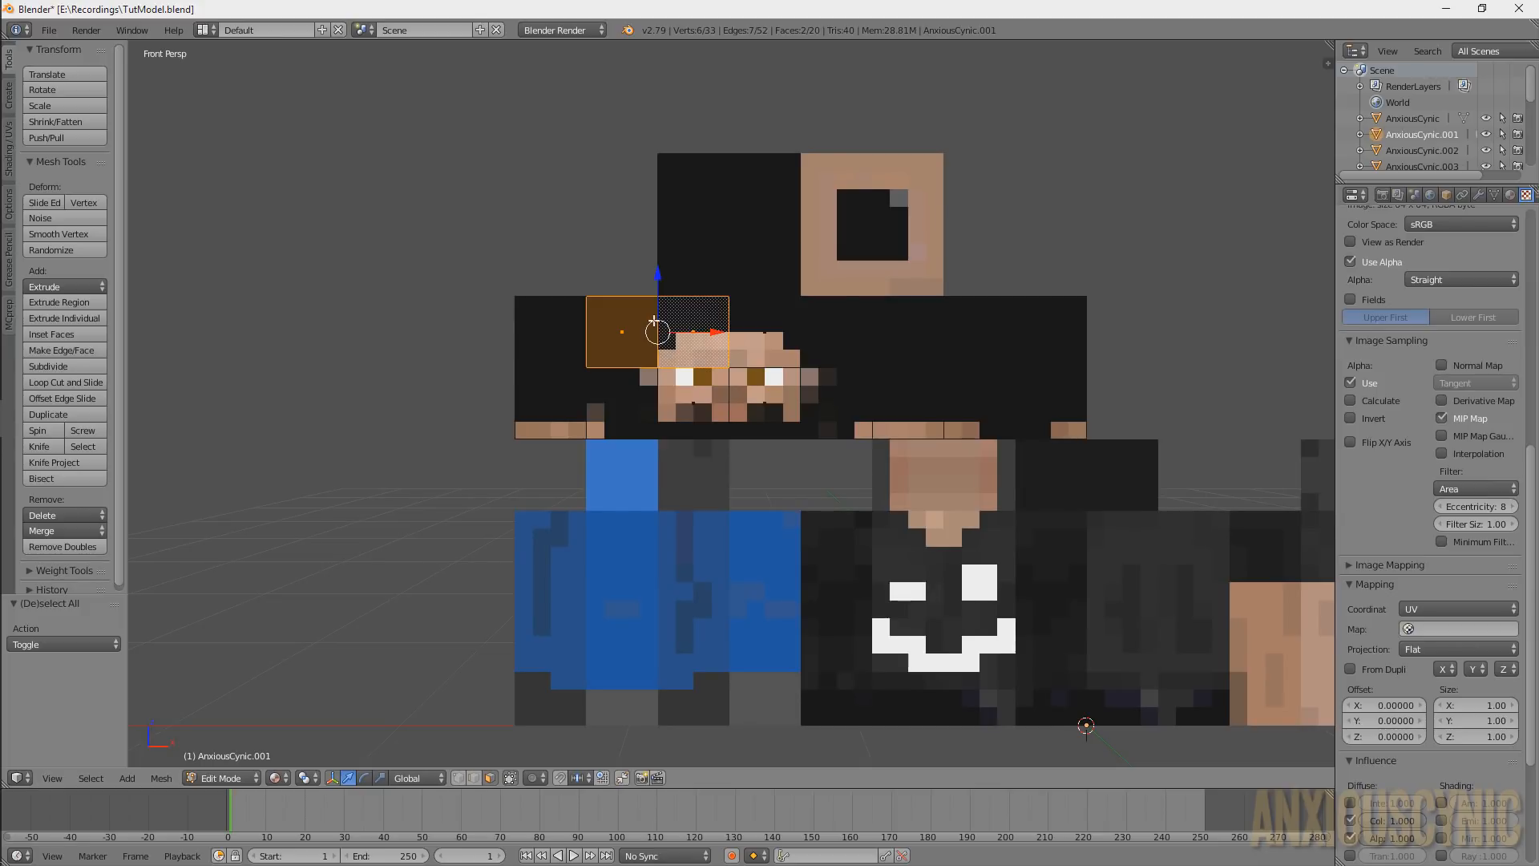
pyautogui.hotkey('shift', 's')
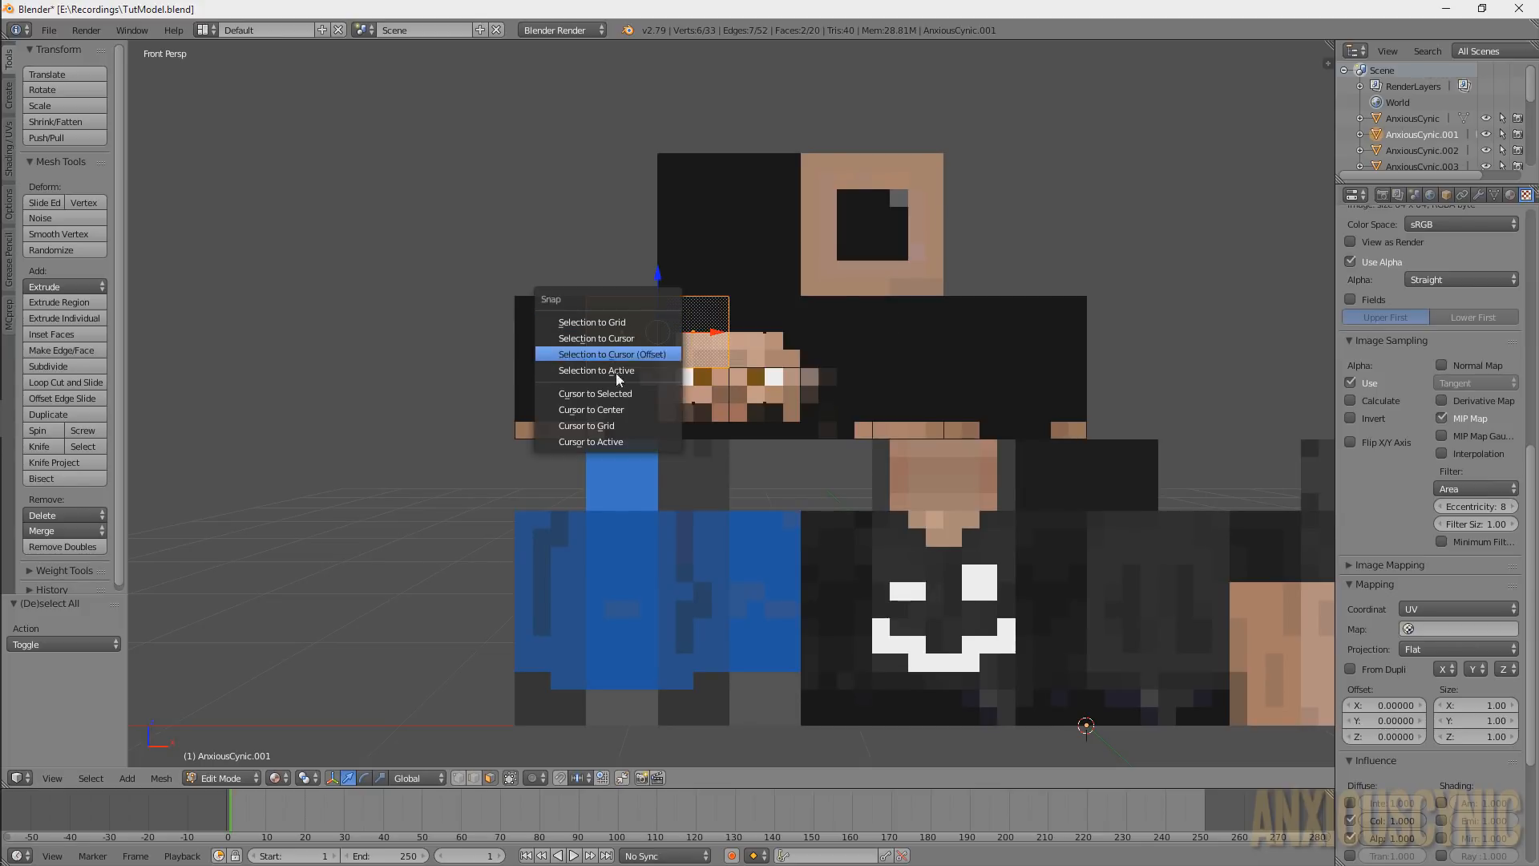
pyautogui.click(594, 393)
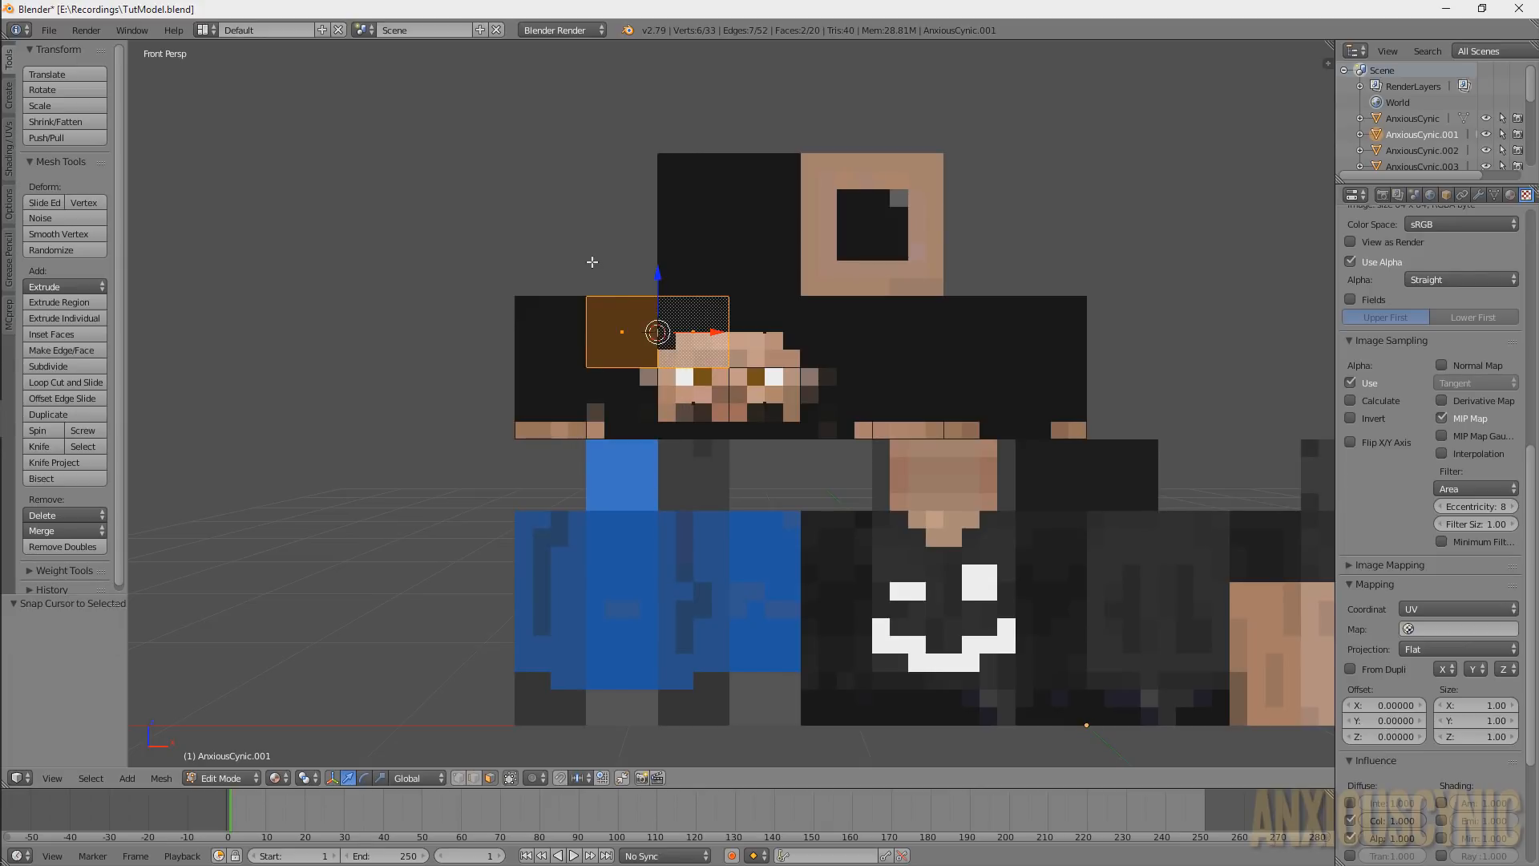
# Snap the 3D cursor back to the selected head faces and set the pivot point to 3D Cursor
pyautogui.click(562, 229)
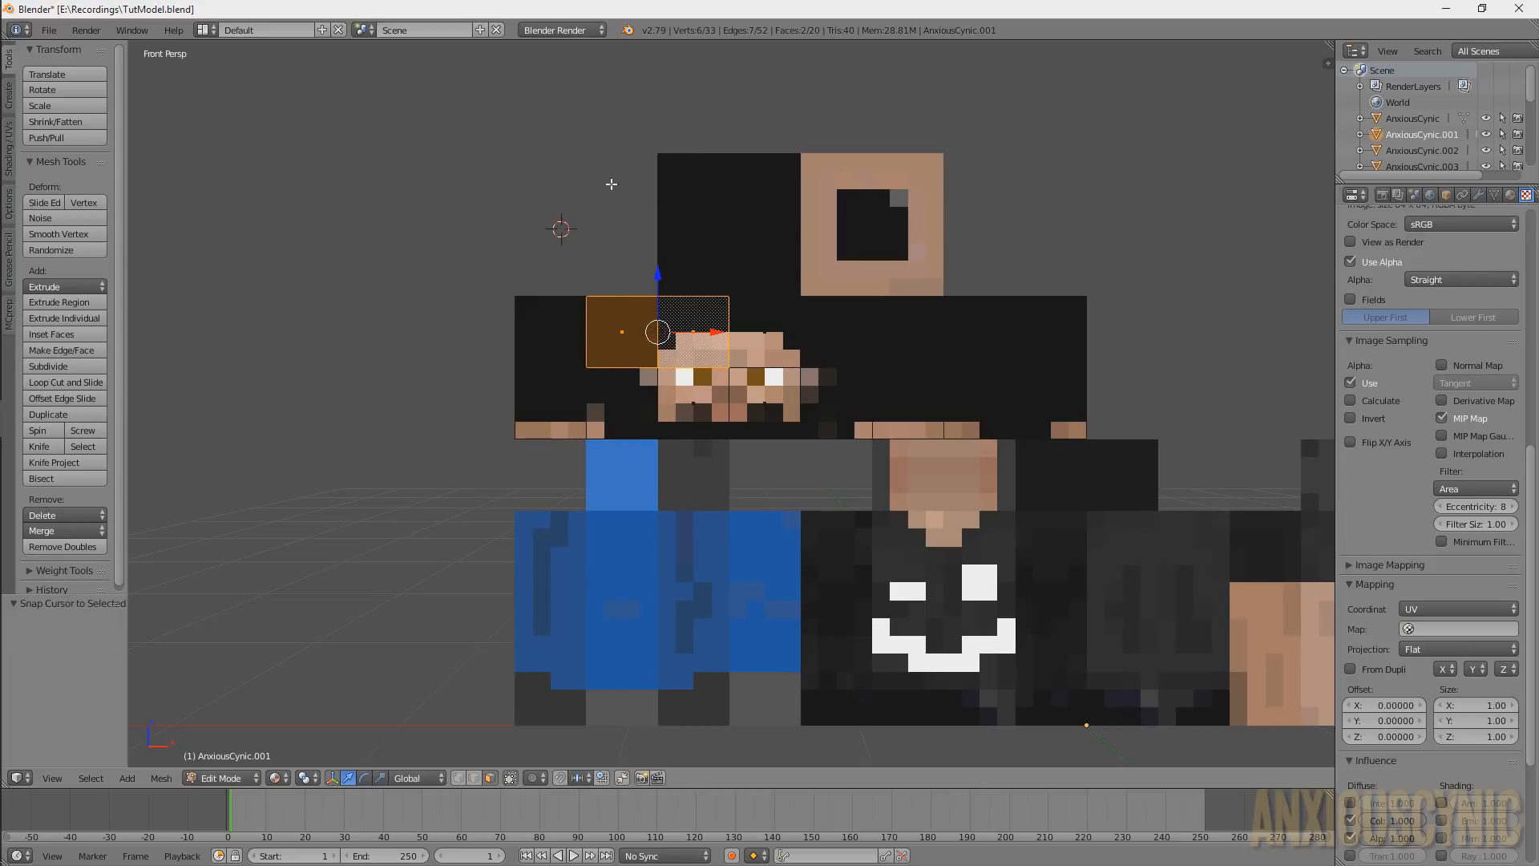
pyautogui.hotkey('shift', 's')
pyautogui.click(567, 241)
pyautogui.click(313, 781)
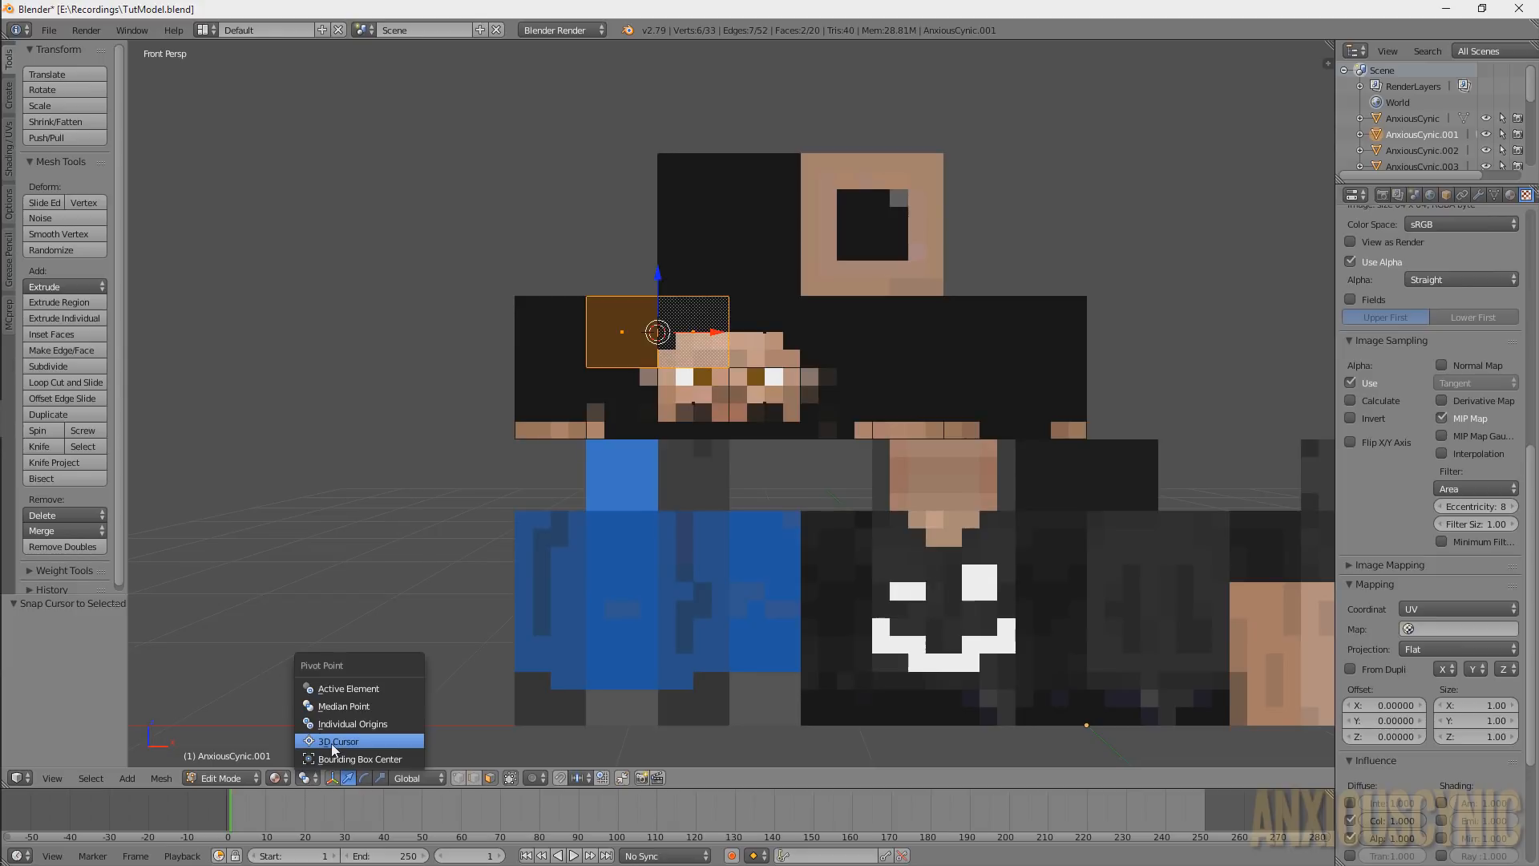
pyautogui.click(336, 741)
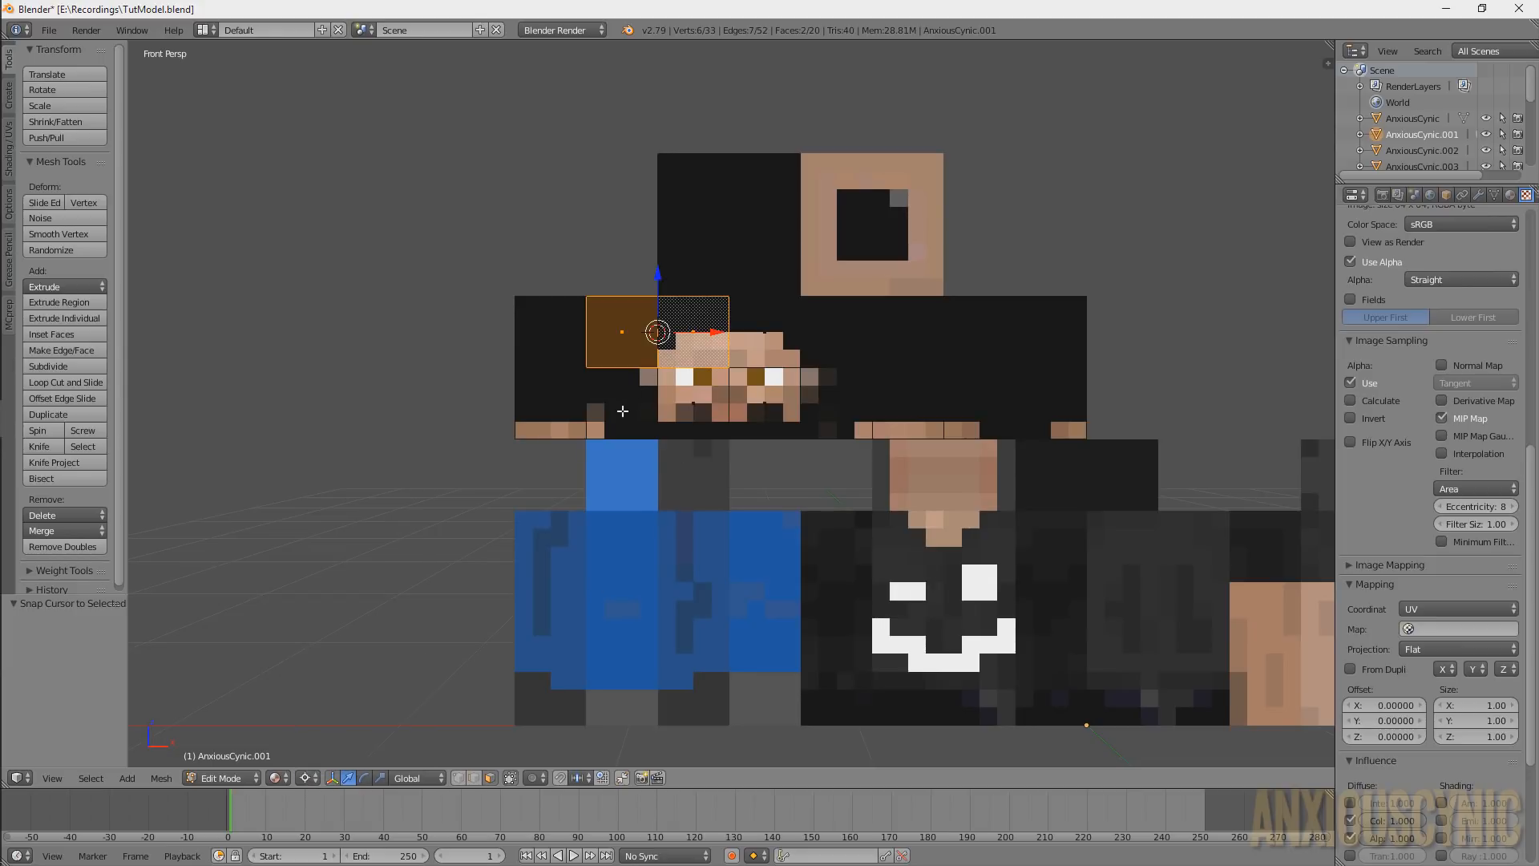
# Select the four head side faces left of the face and rotate them -90° around the global Z axis
pyautogui.rightClick(621, 408)
pyautogui.keyDown('shift'); pyautogui.rightClick(570, 395); pyautogui.keyUp('shift')
pyautogui.keyDown('shift'); pyautogui.rightClick(553, 334); pyautogui.keyUp('shift')
pyautogui.keyDown('shift'); pyautogui.rightClick(619, 329); pyautogui.keyUp('shift')
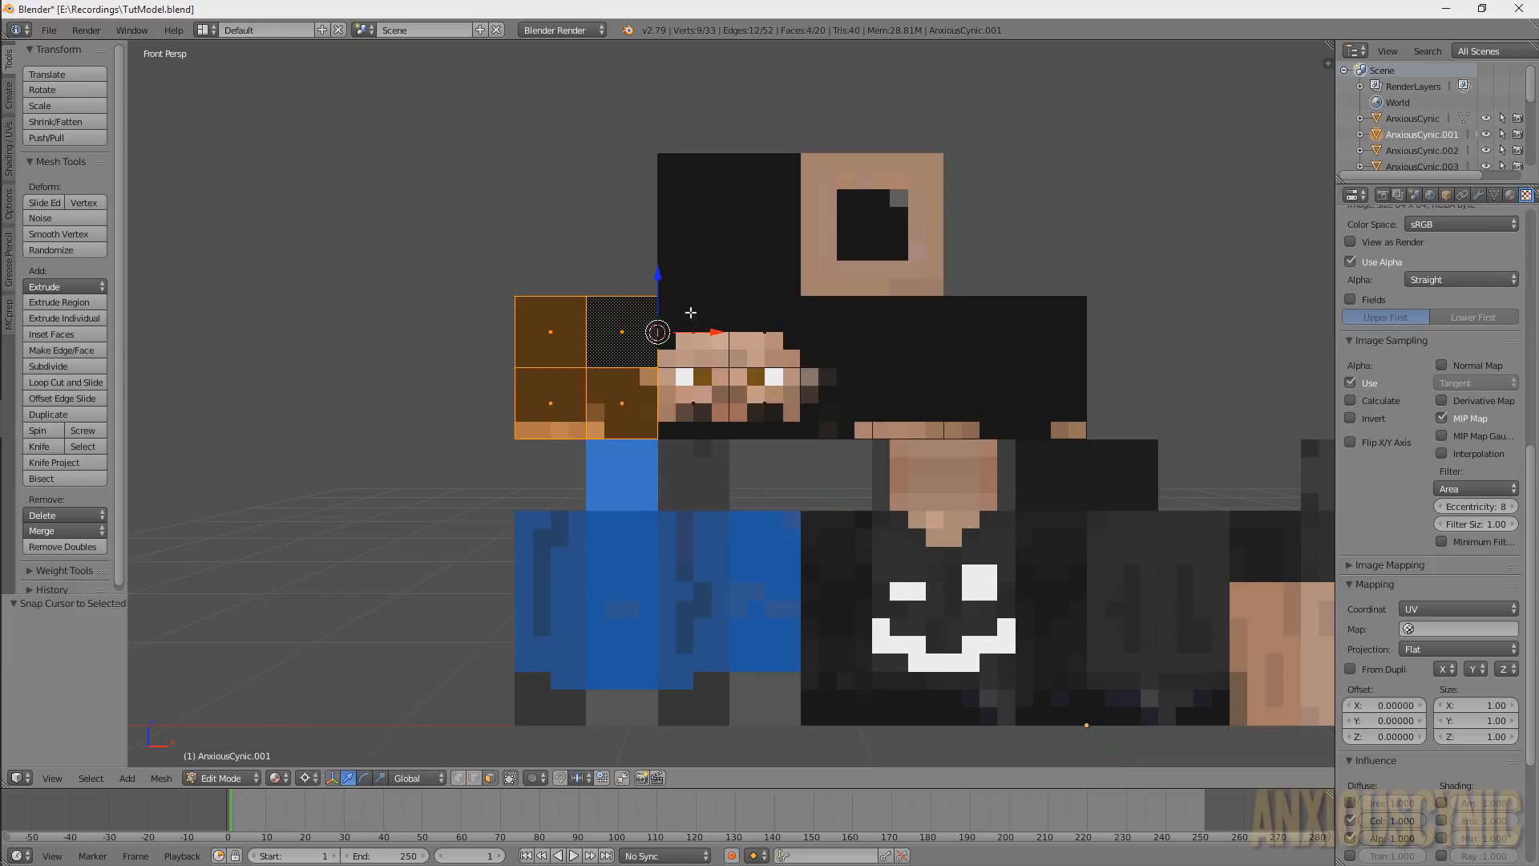
pyautogui.moveTo(834, 367); pyautogui.dragTo(909, 374, button='middle')
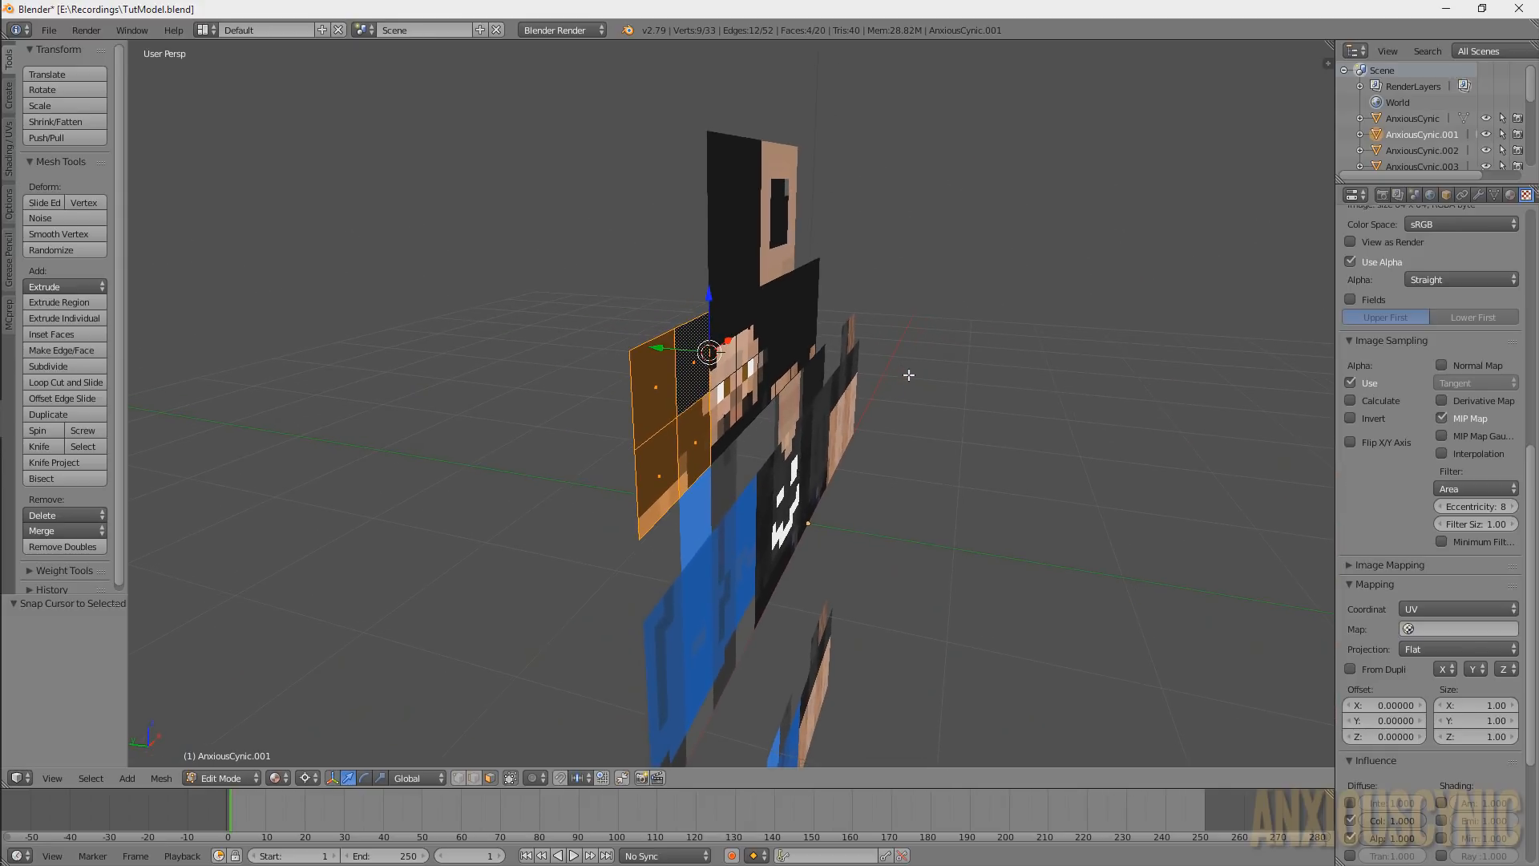
pyautogui.press('r')
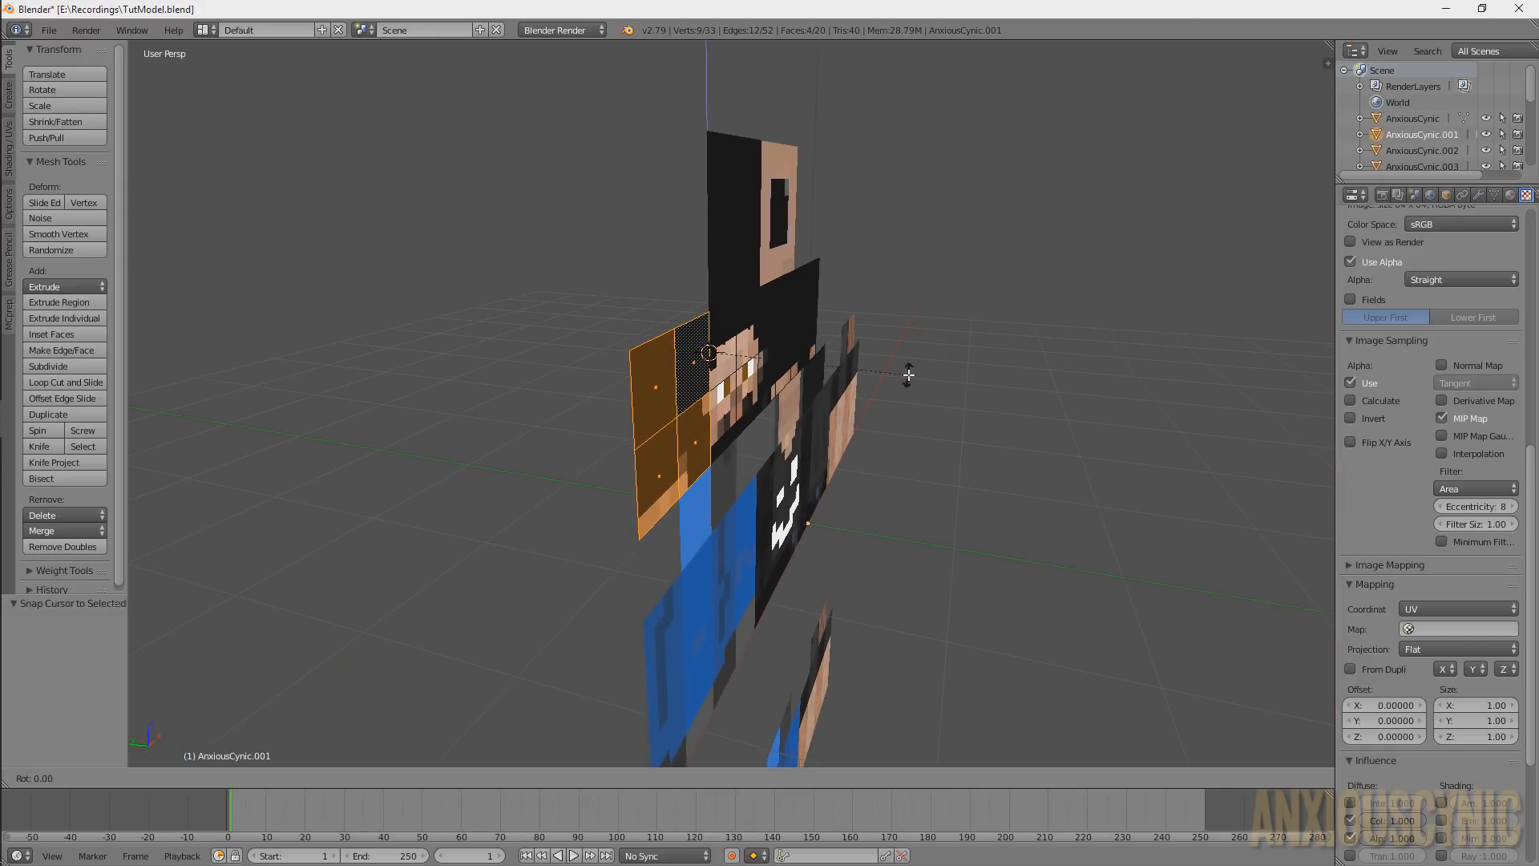
pyautogui.write('z-9')
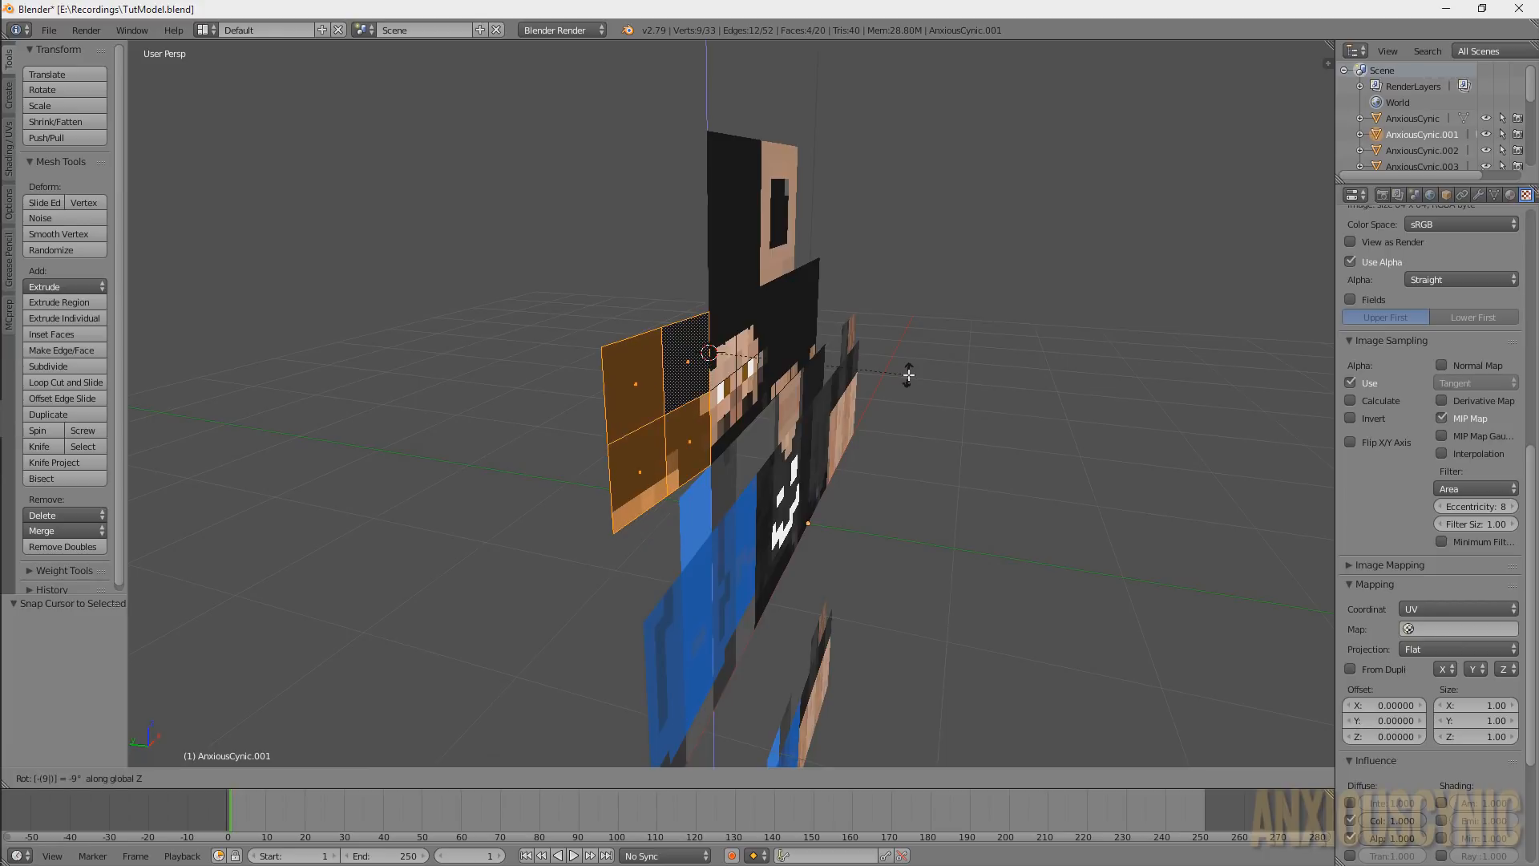
pyautogui.write('0')
pyautogui.press('Return')
# Select a front face of the head with the top face directly above it and snap the 3D cursor to the selection
pyautogui.moveTo(775, 359); pyautogui.dragTo(702, 287, button='middle')
pyautogui.rightClick(702, 285)
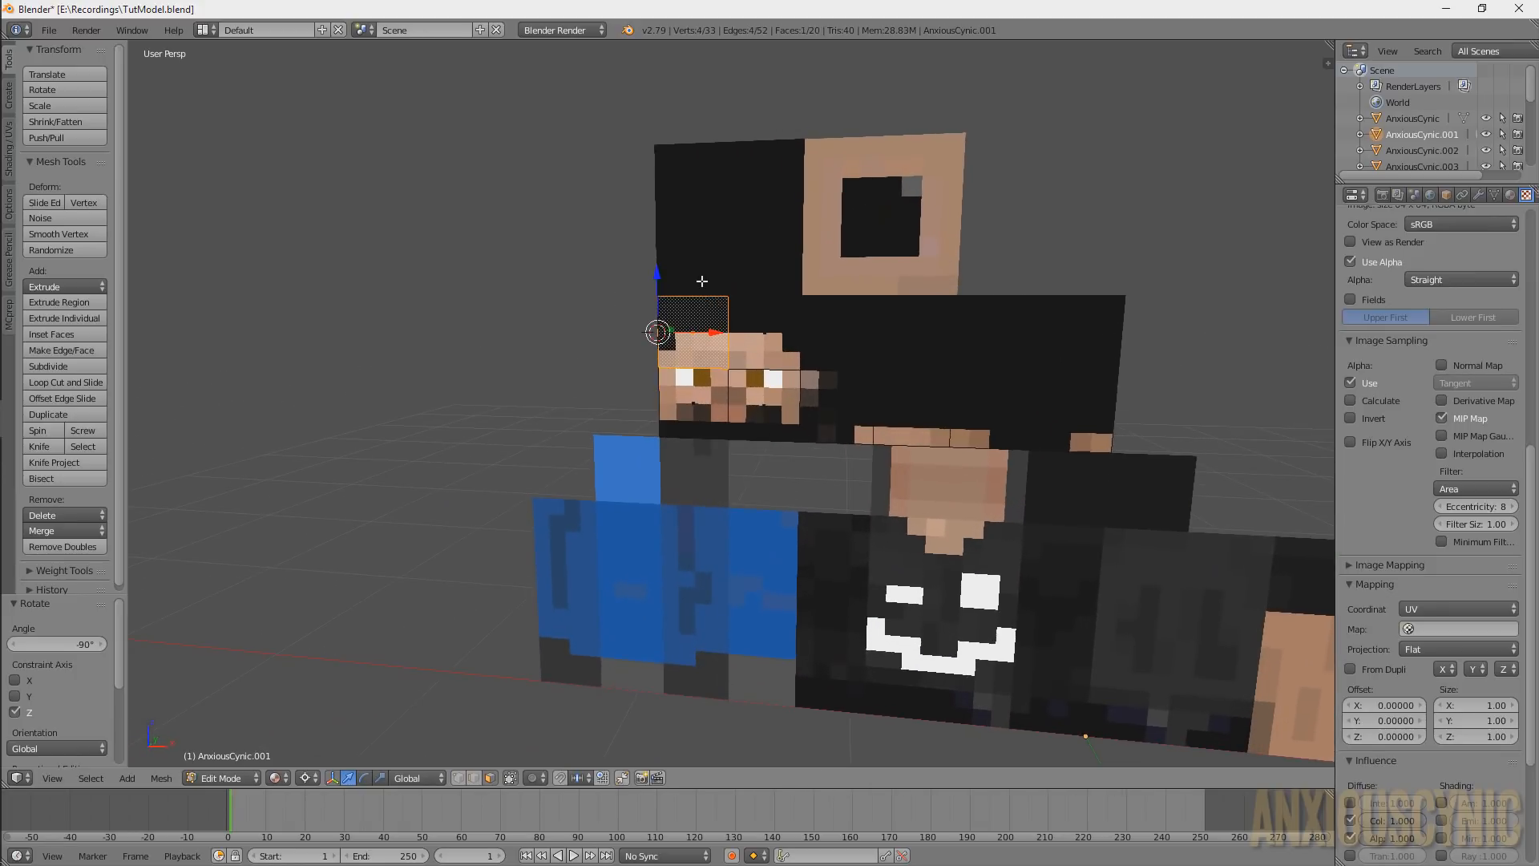
pyautogui.keyDown('shift'); pyautogui.rightClick(704, 274); pyautogui.keyUp('shift')
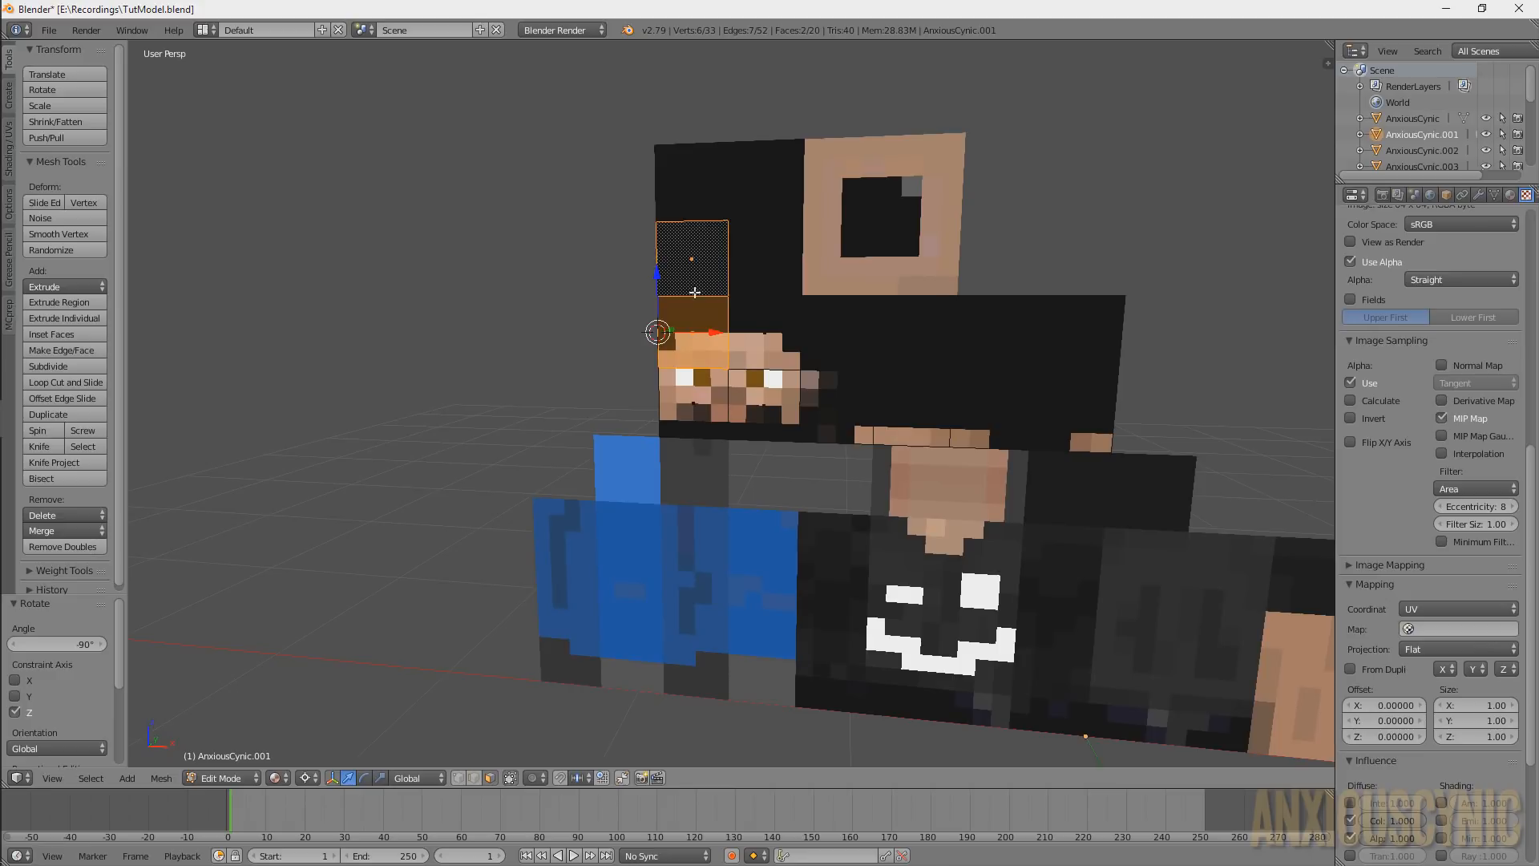
pyautogui.hotkey('shift', 's')
pyautogui.click(694, 293)
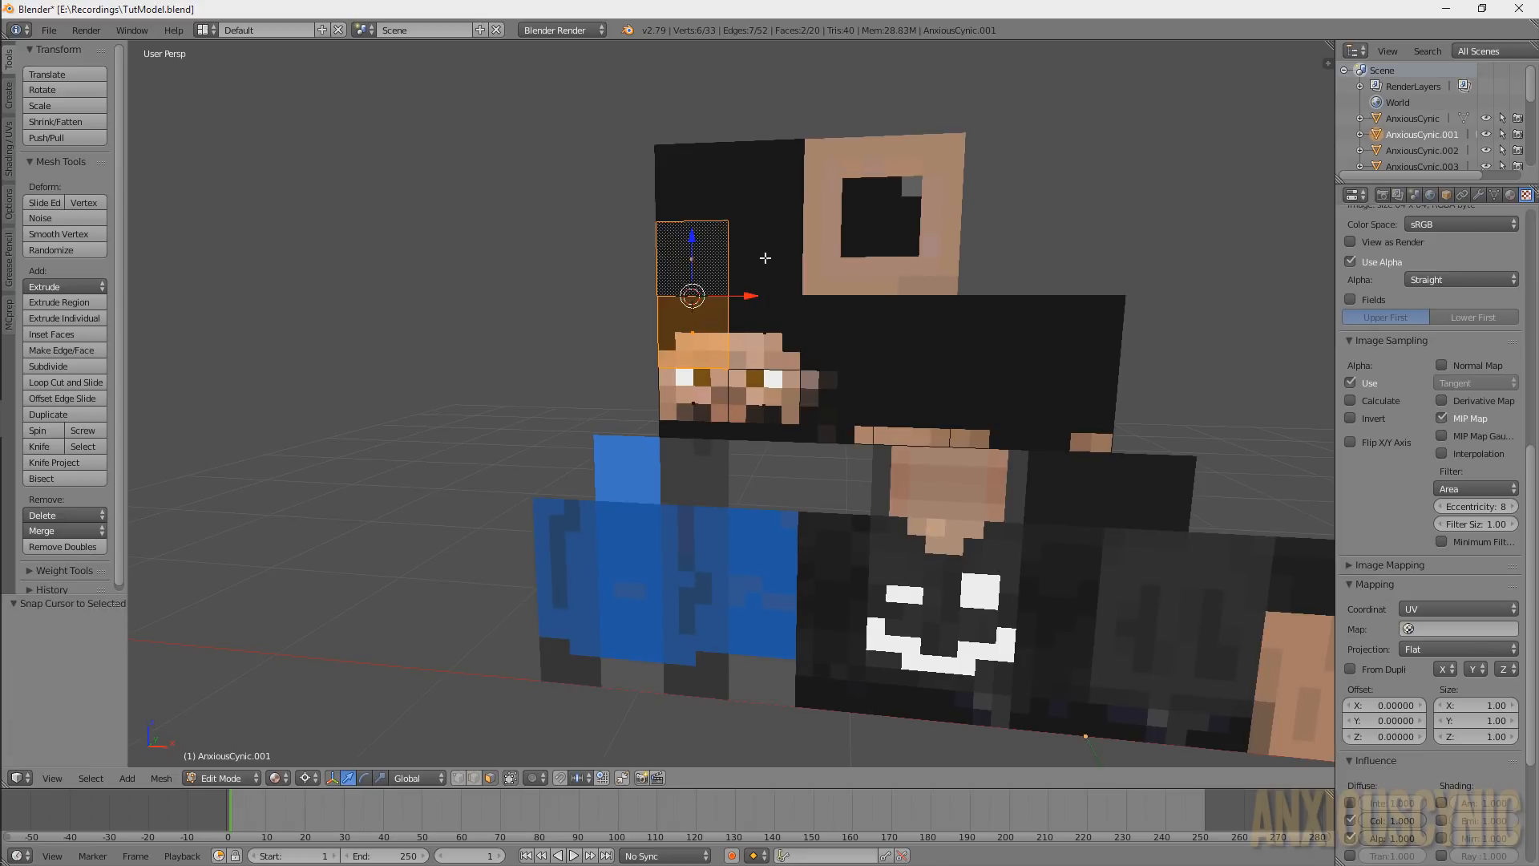
# Select the four faces of the head's top and rotate them -90° around the global X axis
pyautogui.rightClick(765, 258)
pyautogui.keyDown('shift'); pyautogui.rightClick(710, 243); pyautogui.keyUp('shift')
pyautogui.keyDown('shift'); pyautogui.rightClick(703, 186); pyautogui.keyUp('shift')
pyautogui.keyDown('shift'); pyautogui.rightClick(764, 172); pyautogui.keyUp('shift')
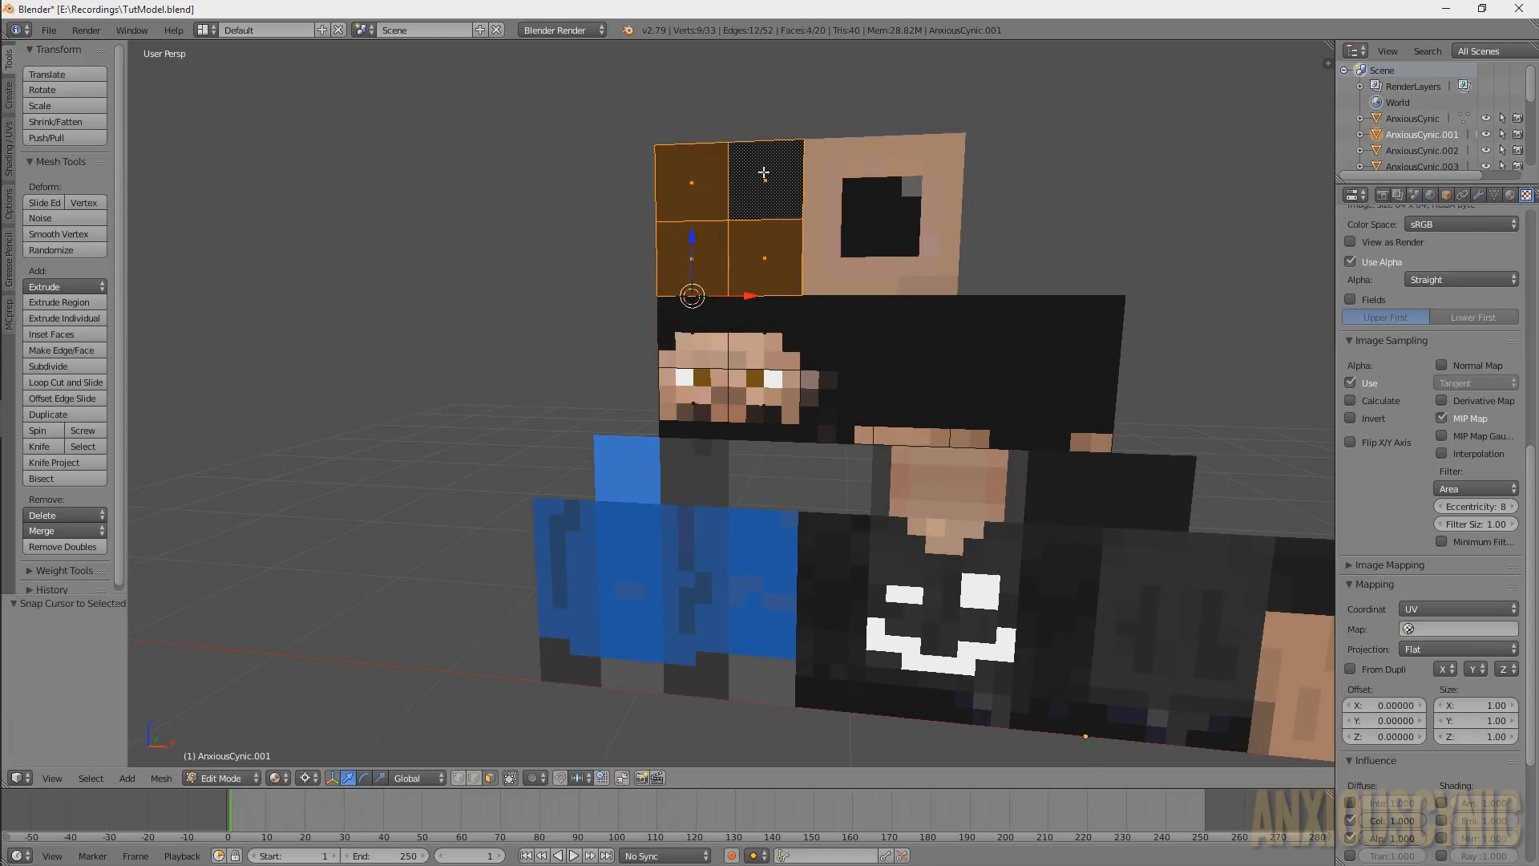
pyautogui.press('r')
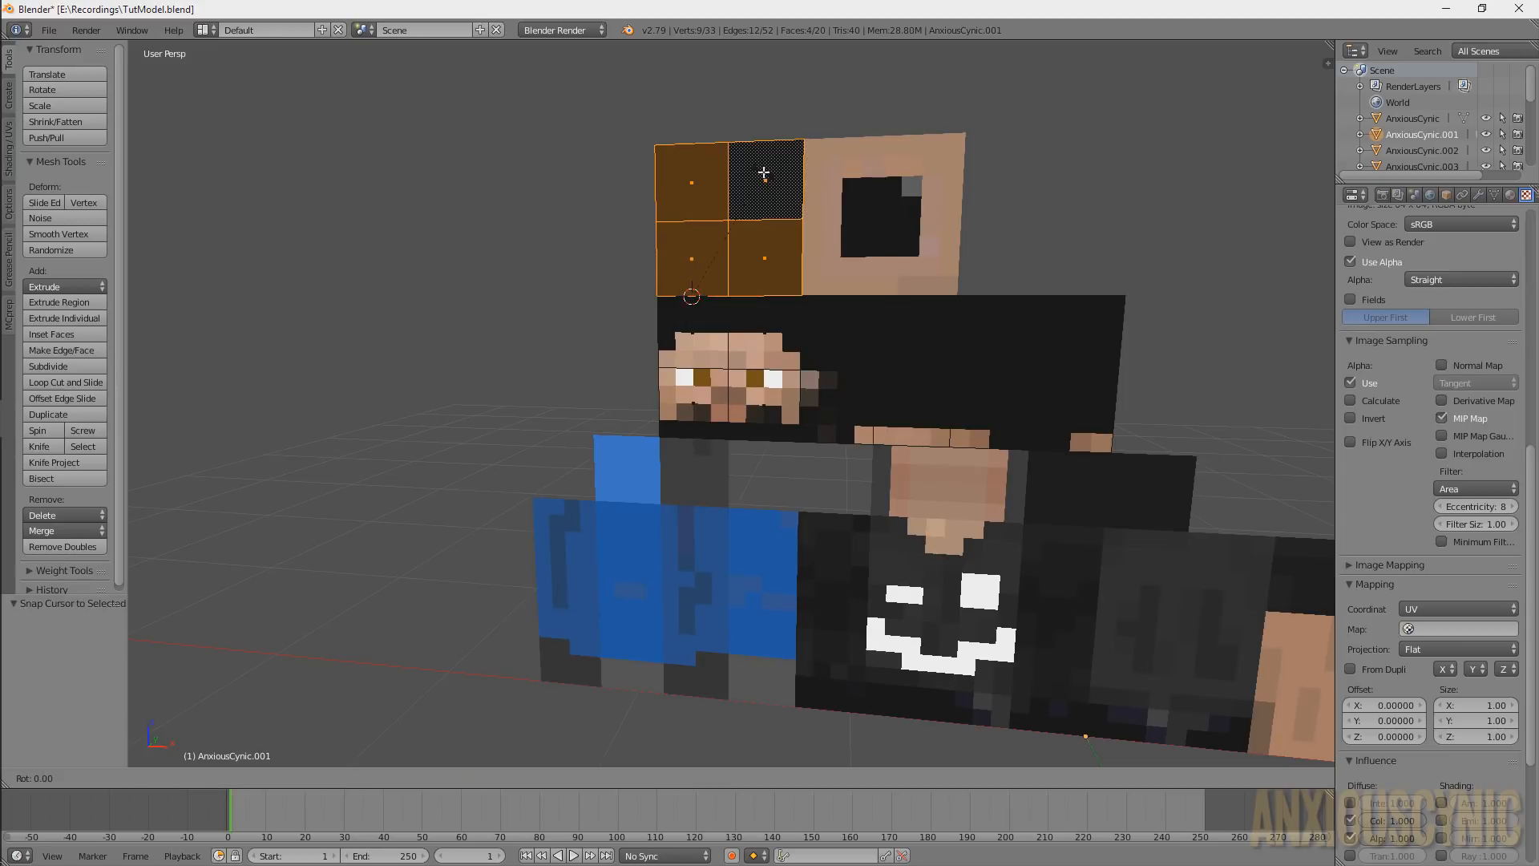
pyautogui.press('x')
pyautogui.press('-')
pyautogui.press('9')
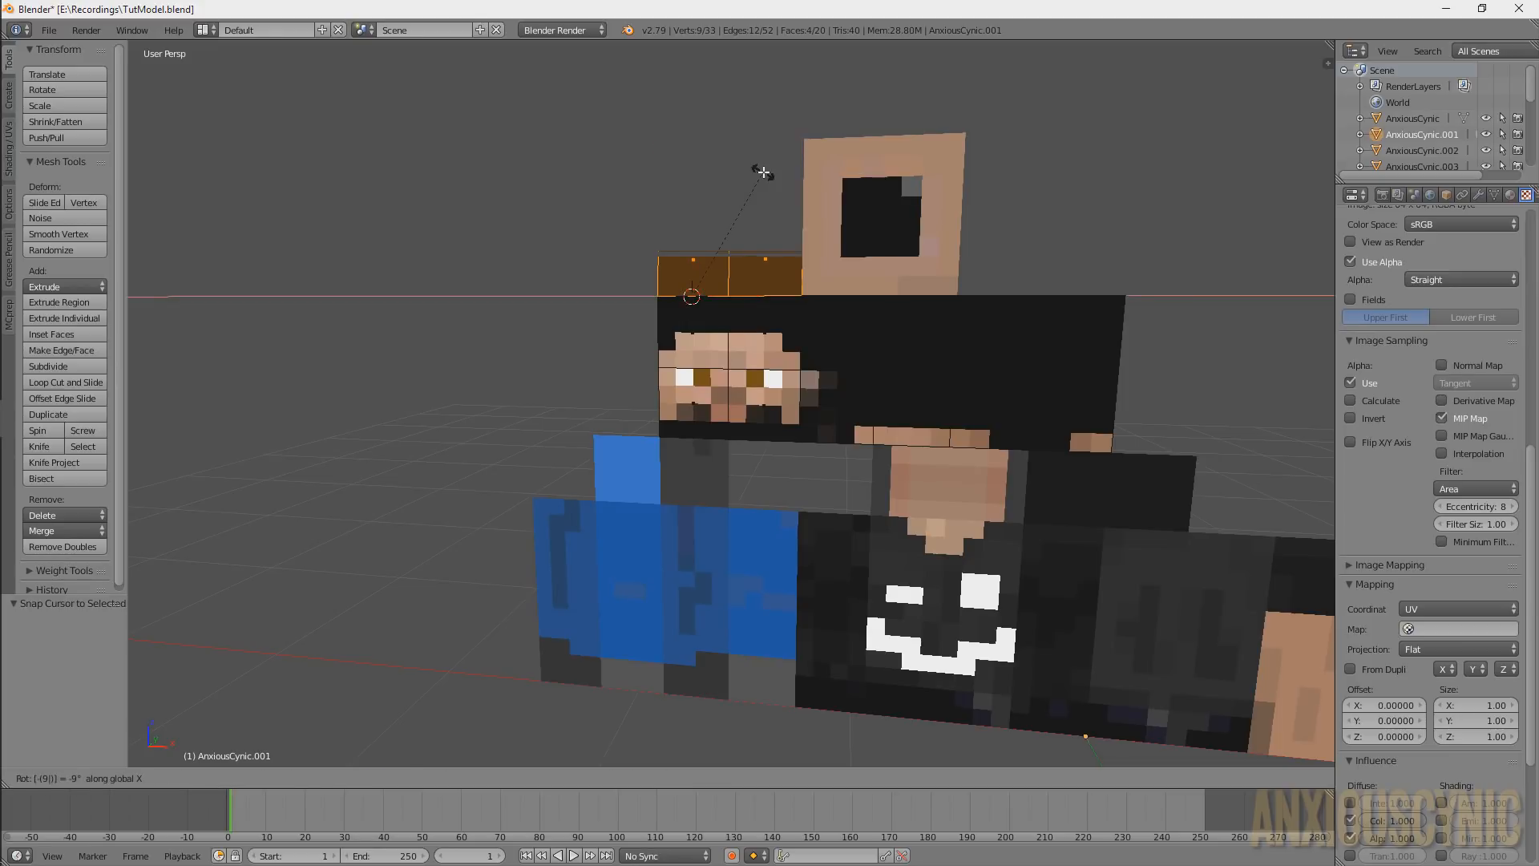
pyautogui.press('0')
pyautogui.press('Return')
# Select the adjoining upper faces of the head's front and right-hand side and snap the 3D cursor to the selection
pyautogui.moveTo(763, 173)
pyautogui.mouseDown(button='middle')
pyautogui.moveTo(982, 227)
pyautogui.moveTo(766, 201)
pyautogui.mouseUp(button='middle')
pyautogui.rightClick(785, 347)
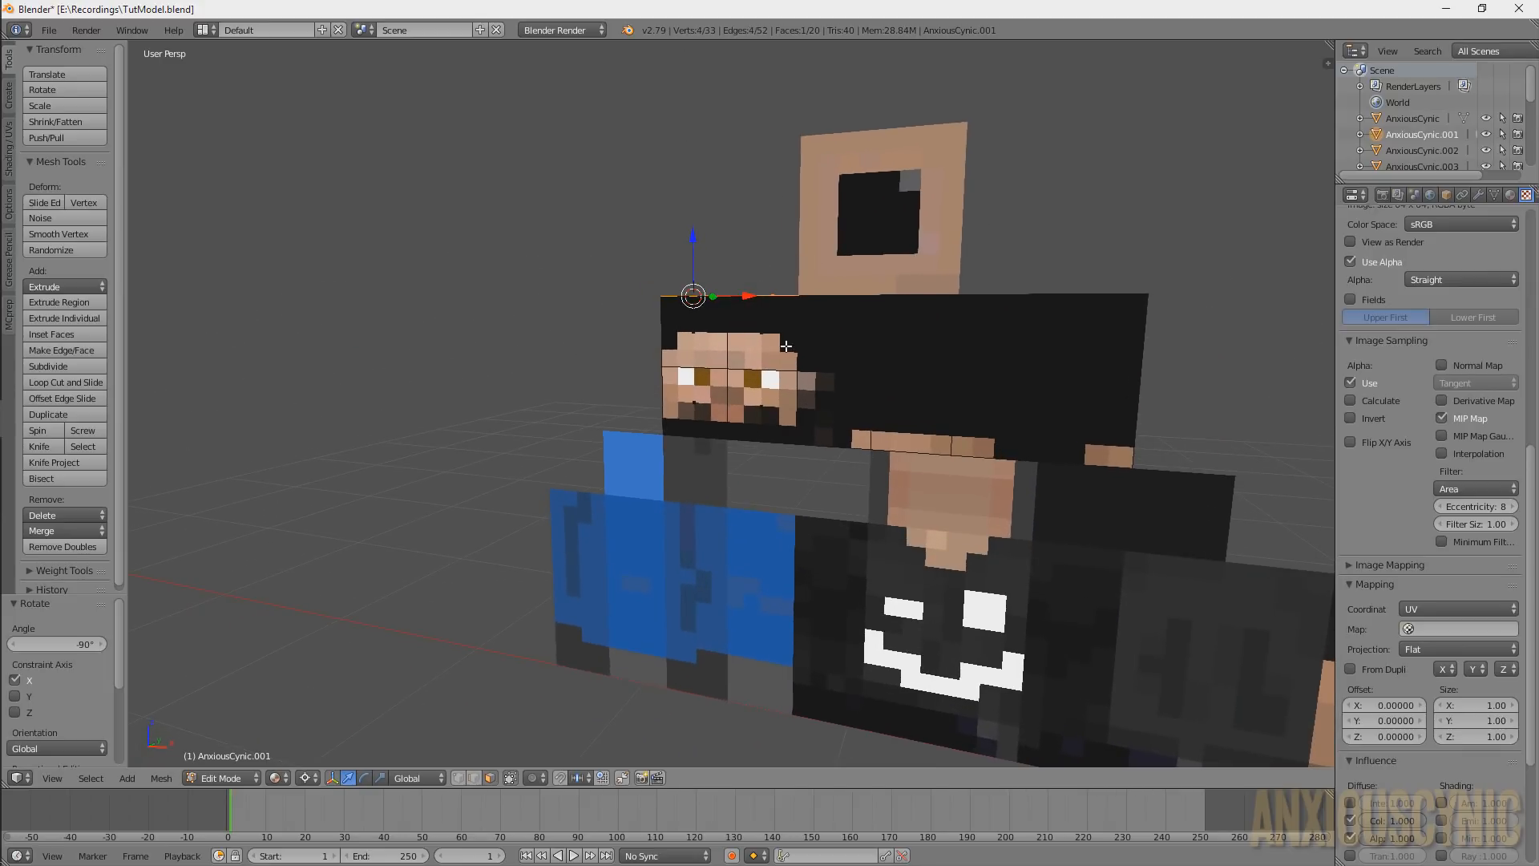
pyautogui.rightClick(785, 346)
pyautogui.keyDown('shift'); pyautogui.rightClick(816, 341); pyautogui.keyUp('shift')
pyautogui.hotkey('shift', 's')
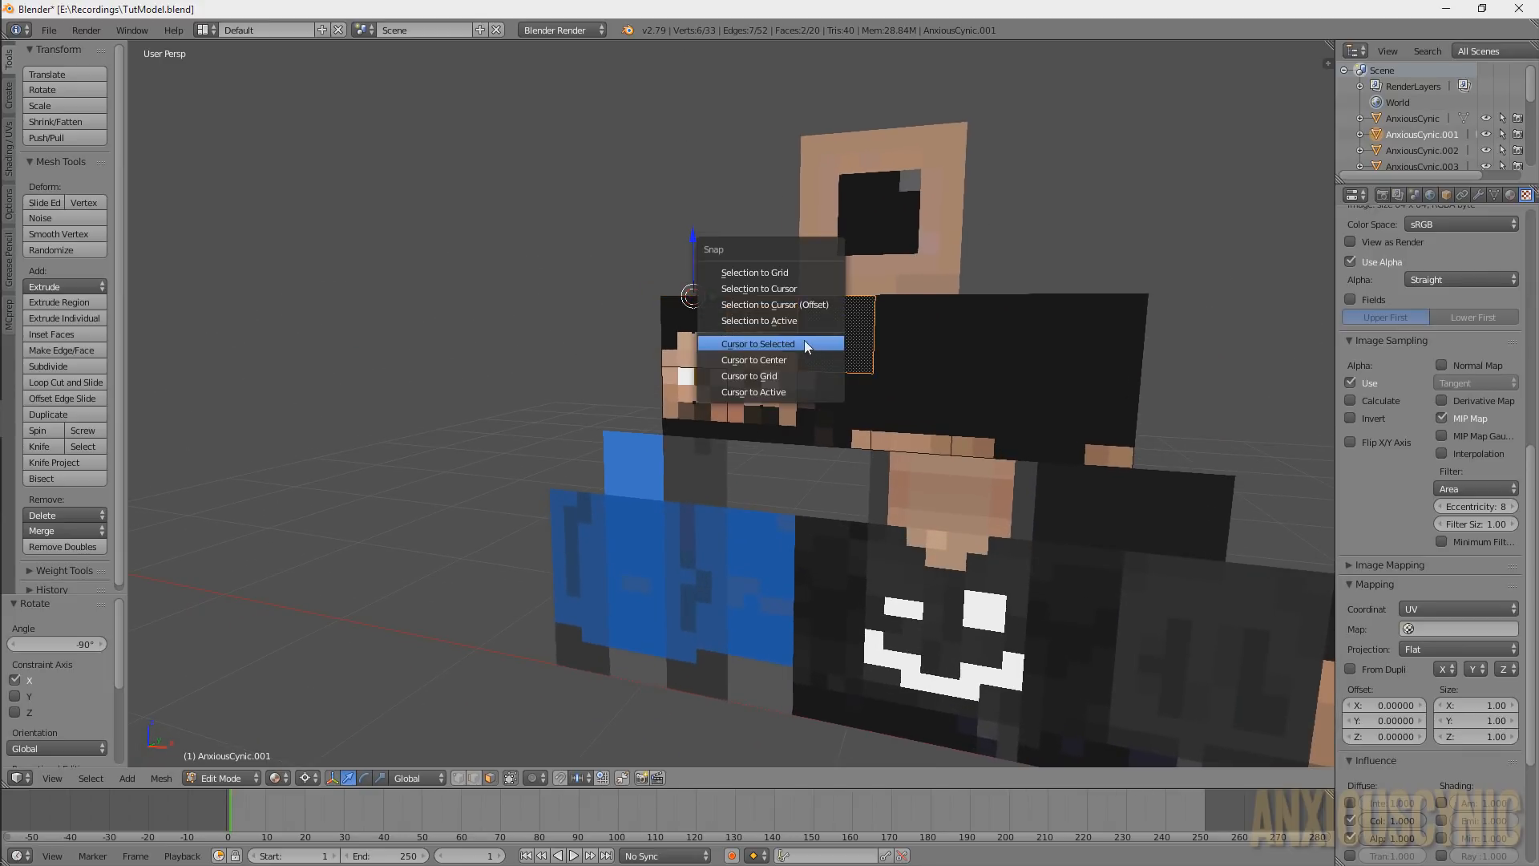
pyautogui.click(804, 339)
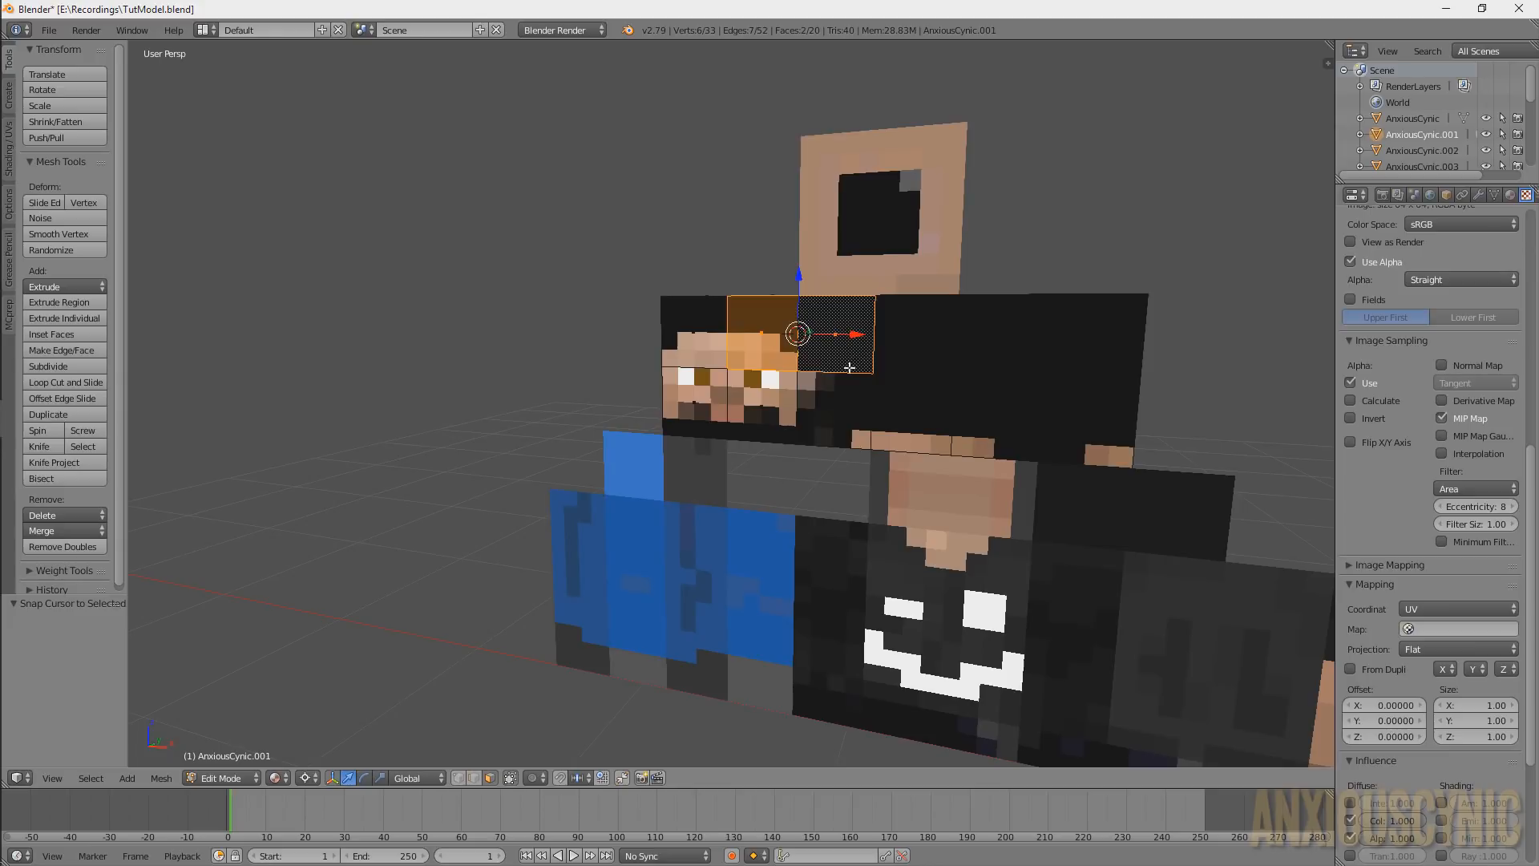
# Circle-select the eight remaining side and back faces of the head and rotate them 90° around the global Z axis
pyautogui.press('a')
pyautogui.press('c')
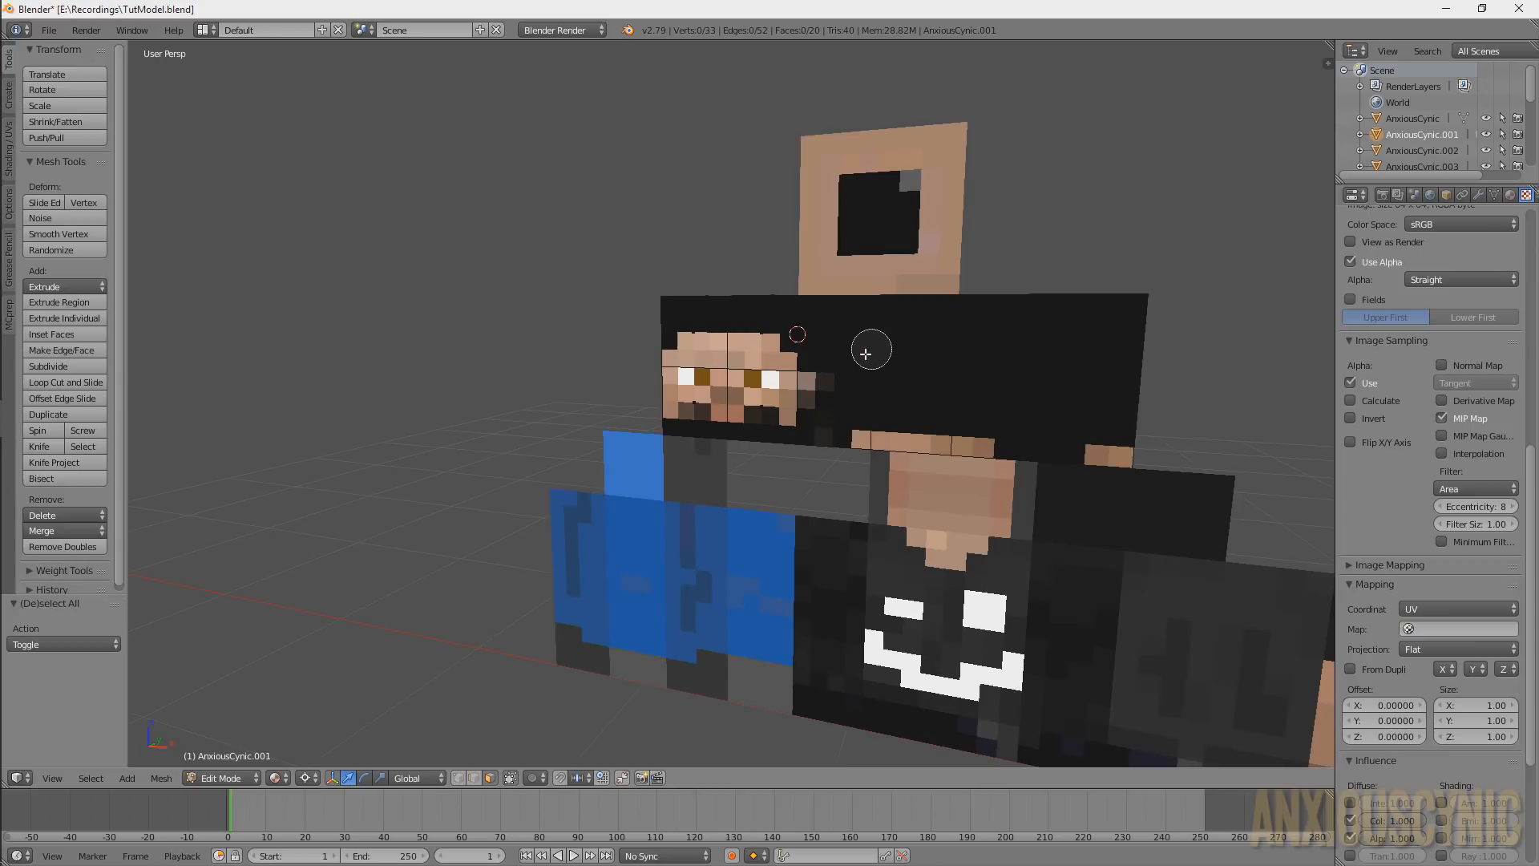
pyautogui.moveTo(872, 367)
pyautogui.mouseDown()
pyautogui.moveTo(1033, 378)
pyautogui.moveTo(993, 381)
pyautogui.mouseUp()
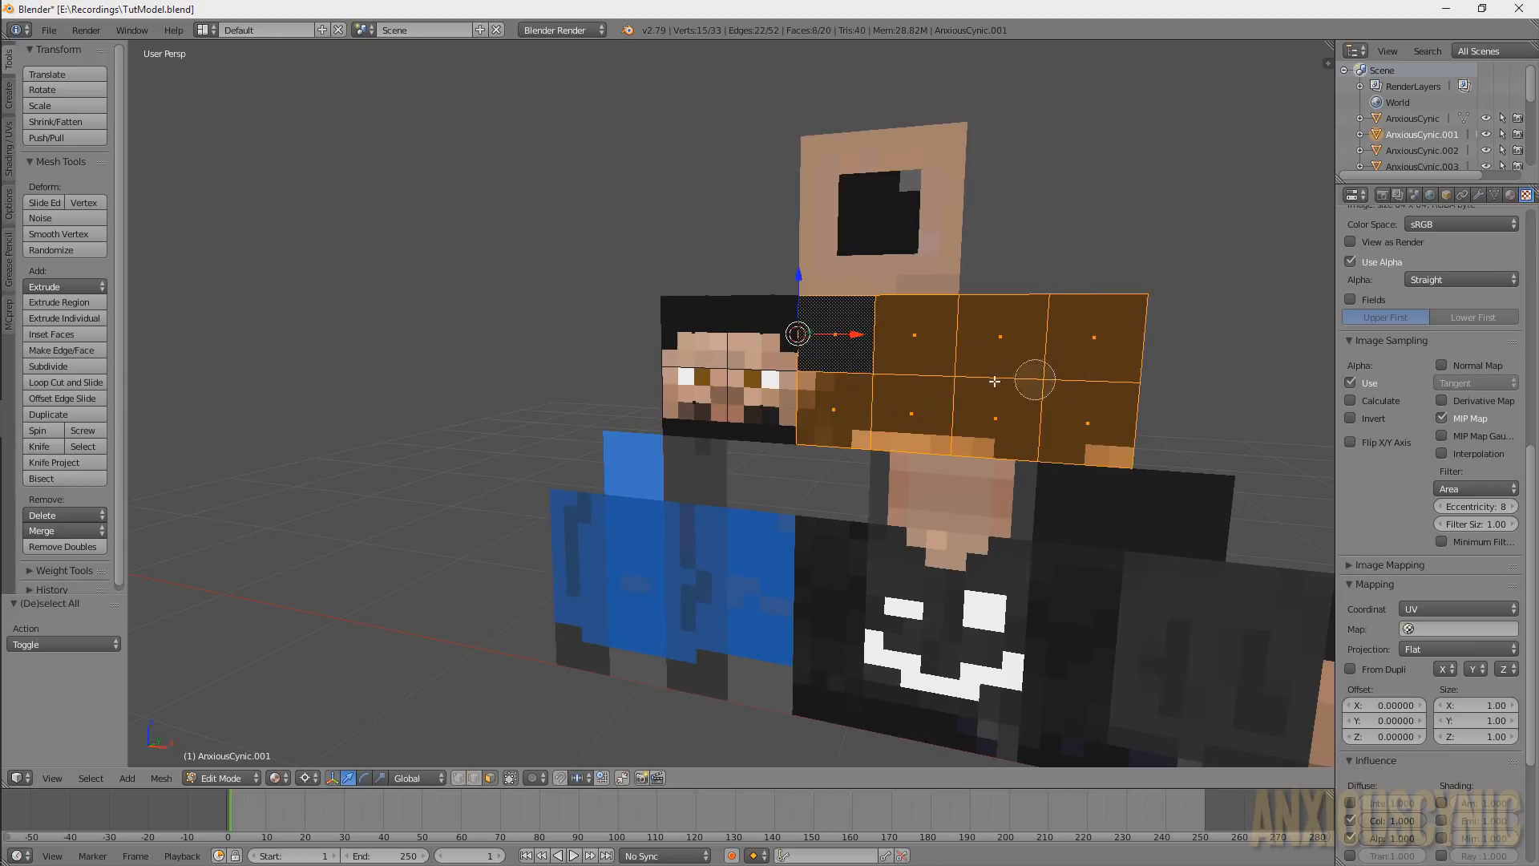
pyautogui.rightClick(948, 372)
pyautogui.press('r')
pyautogui.press('z')
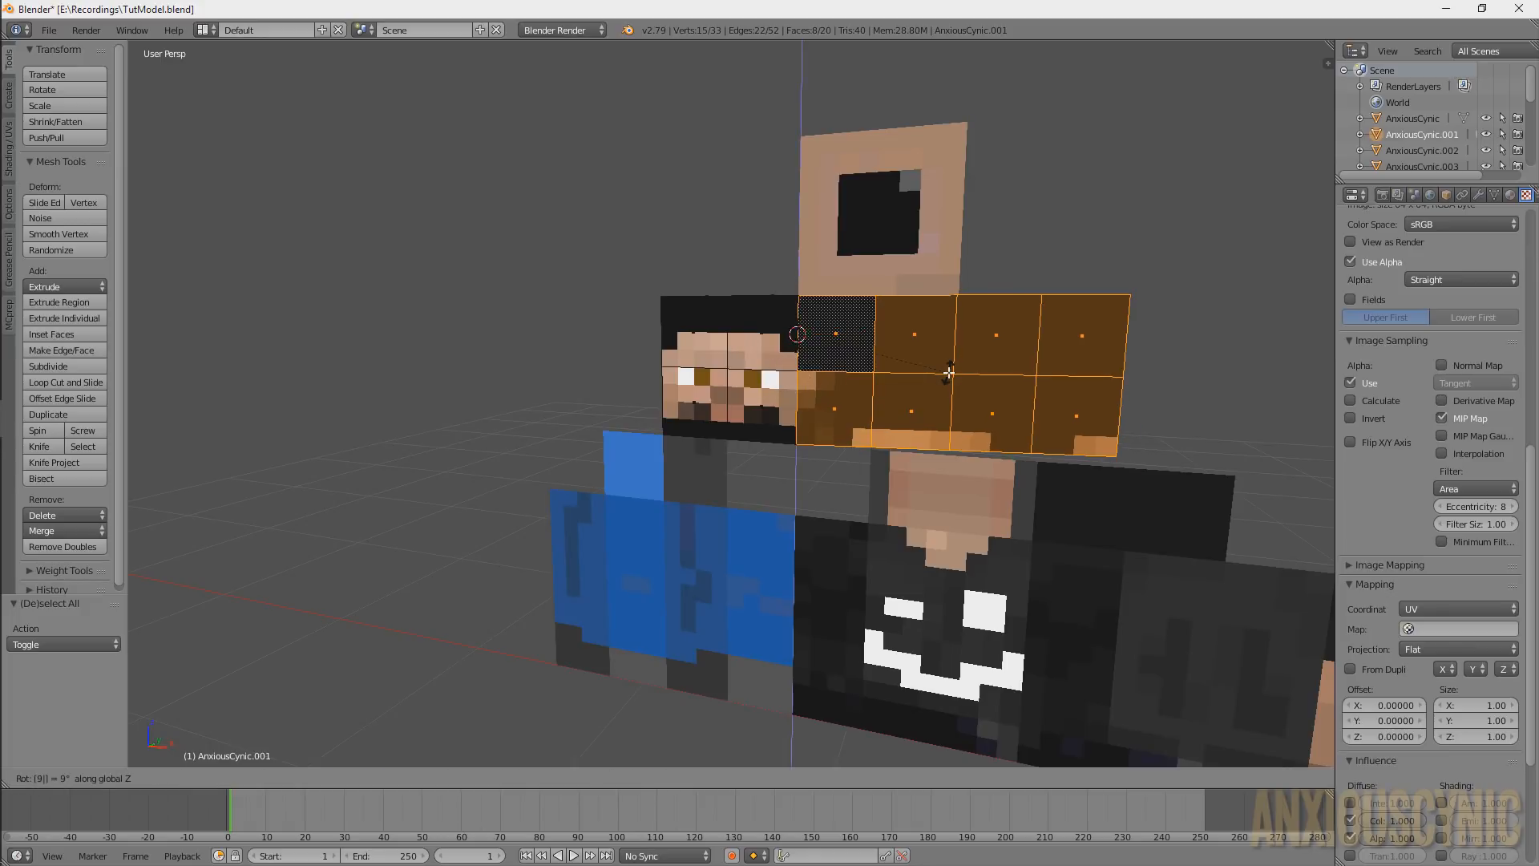
pyautogui.press('9')
pyautogui.press('0')
pyautogui.press('Return')
# Select the adjoining upper faces of the head's side and back and snap the 3D cursor to the selection
pyautogui.moveTo(1003, 340); pyautogui.dragTo(822, 371, button='middle')
pyautogui.rightClick(823, 371)
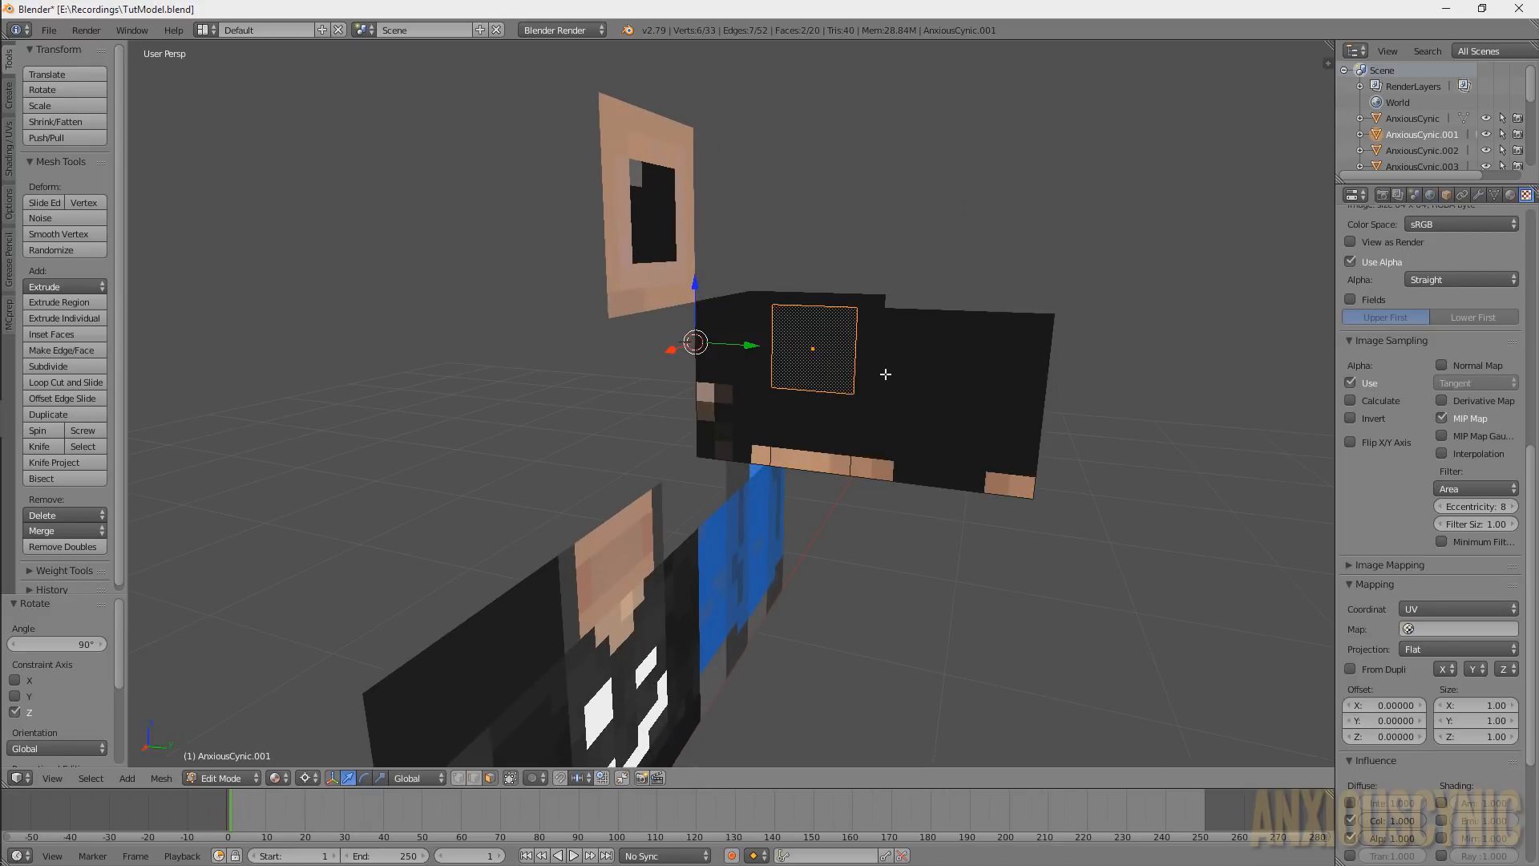
pyautogui.keyDown('shift'); pyautogui.rightClick(885, 374); pyautogui.keyUp('shift')
pyautogui.hotkey('shift', 's')
pyautogui.click(876, 374)
# Rotate the four back faces of the head 90° around the global Z axis and return to Object Mode
pyautogui.rightClick(922, 392)
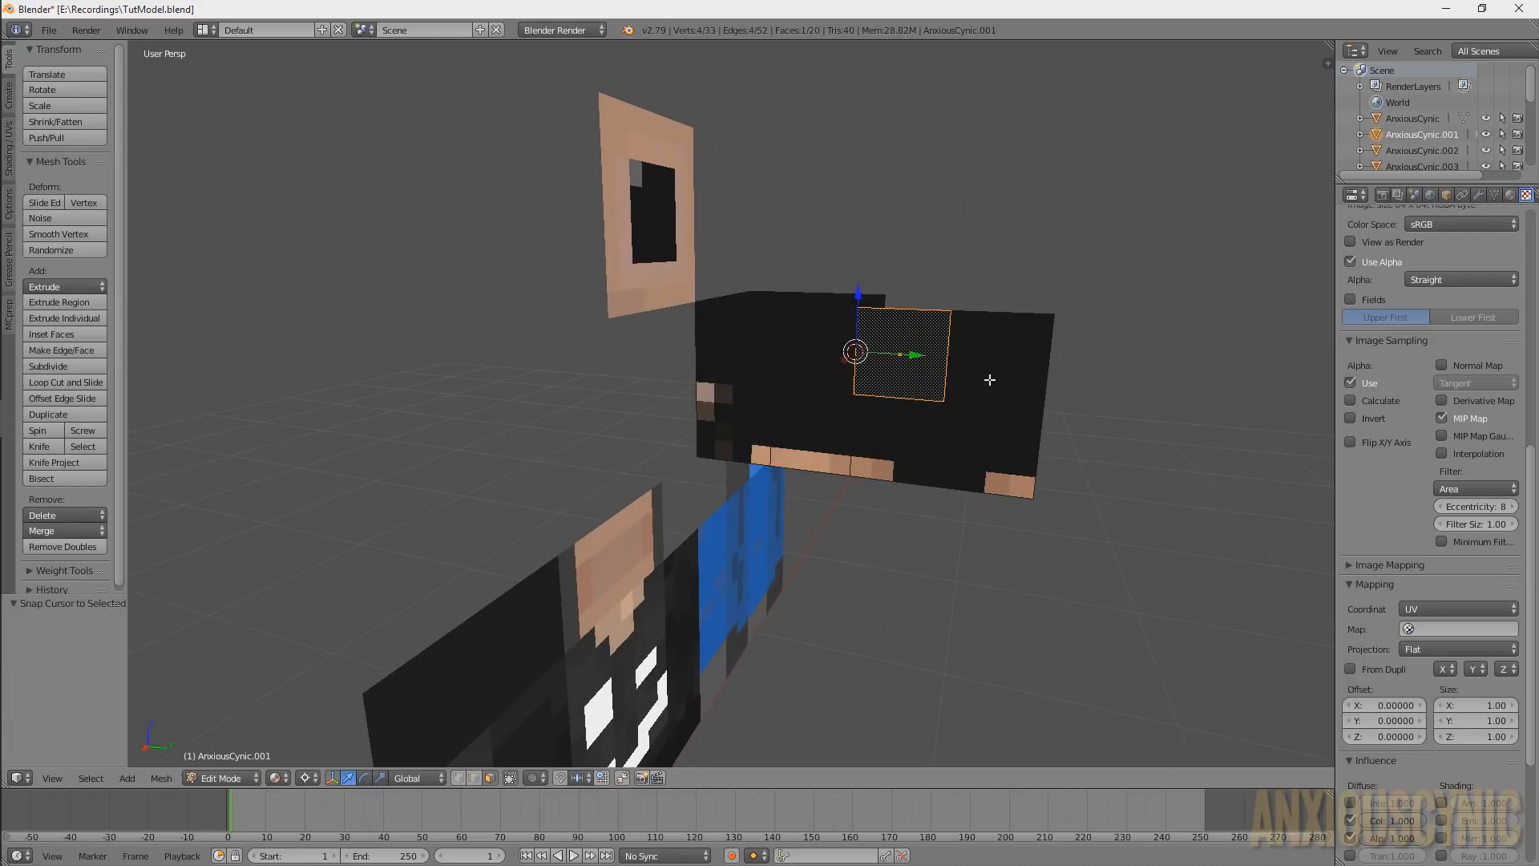
pyautogui.keyDown('shift'); pyautogui.rightClick(989, 379); pyautogui.keyUp('shift')
pyautogui.keyDown('shift'); pyautogui.rightClick(975, 437); pyautogui.keyUp('shift')
pyautogui.keyDown('shift'); pyautogui.rightClick(918, 438); pyautogui.keyUp('shift')
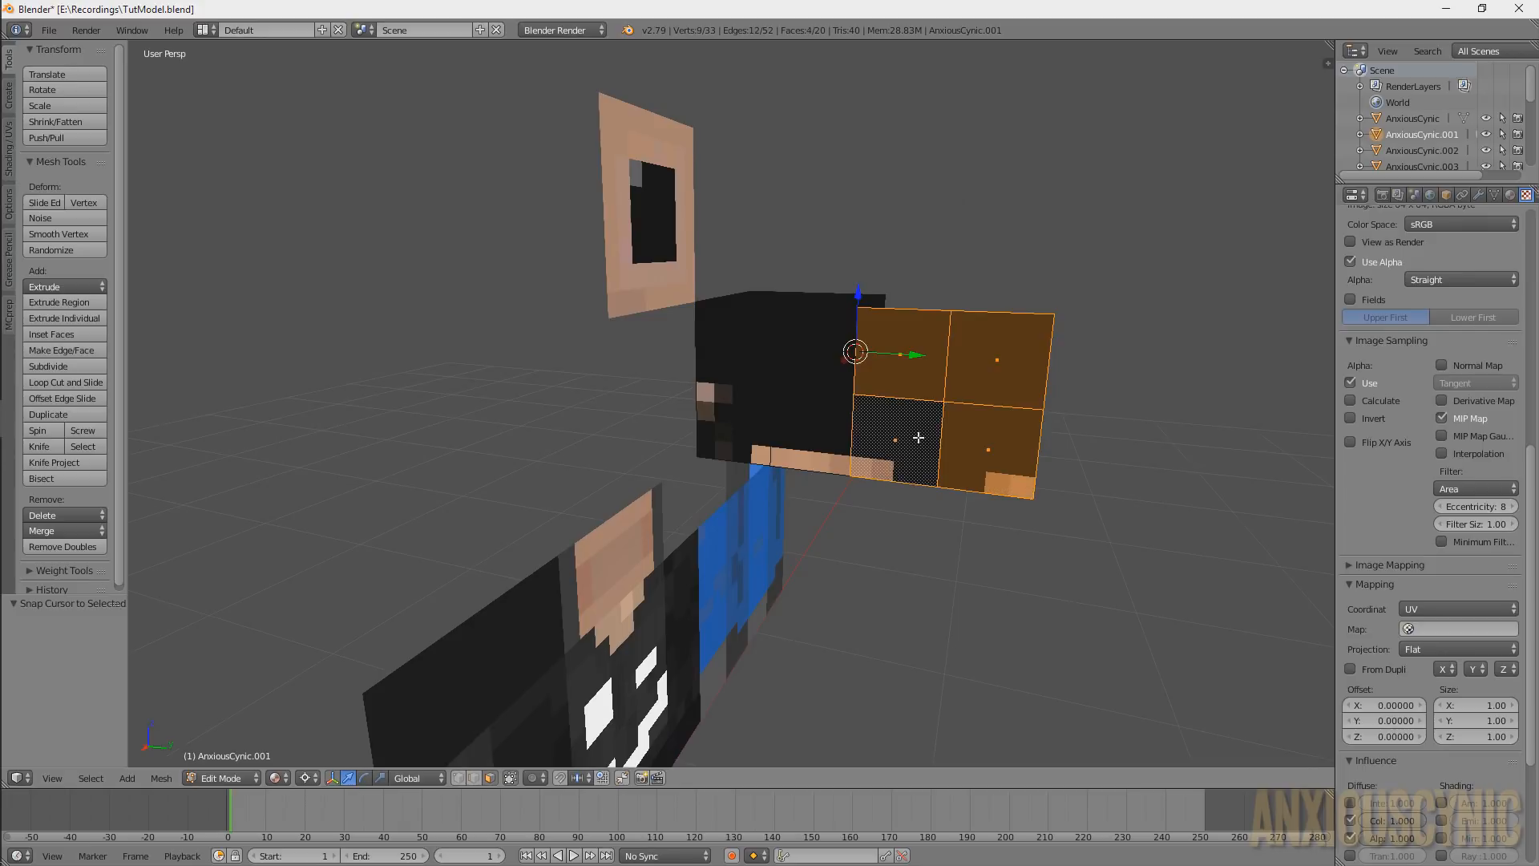
pyautogui.write('rz90')
pyautogui.press('Return')
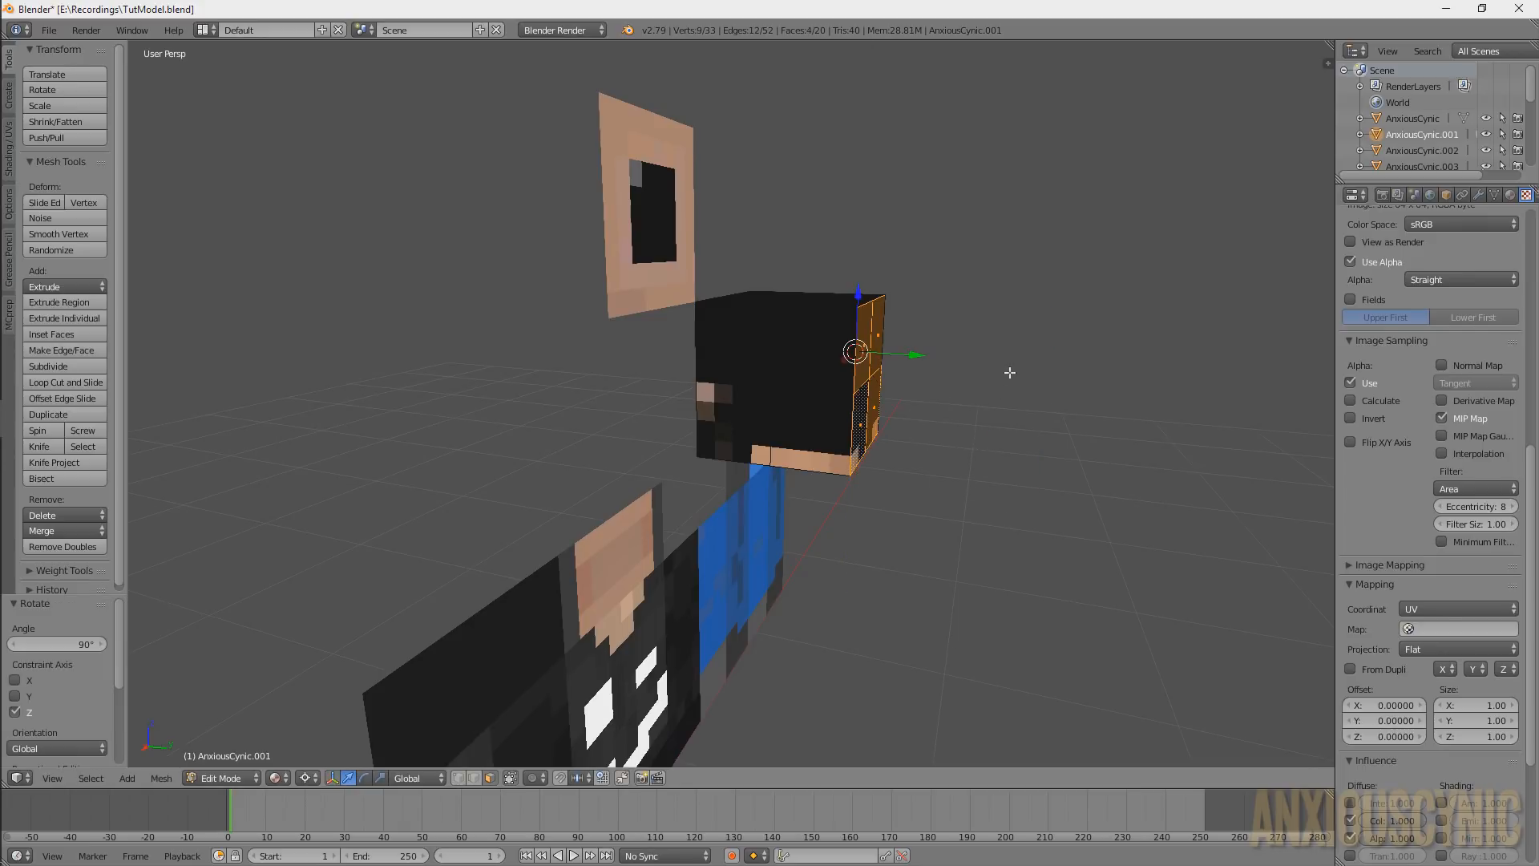
pyautogui.moveTo(1007, 371); pyautogui.dragTo(594, 391, button='middle')
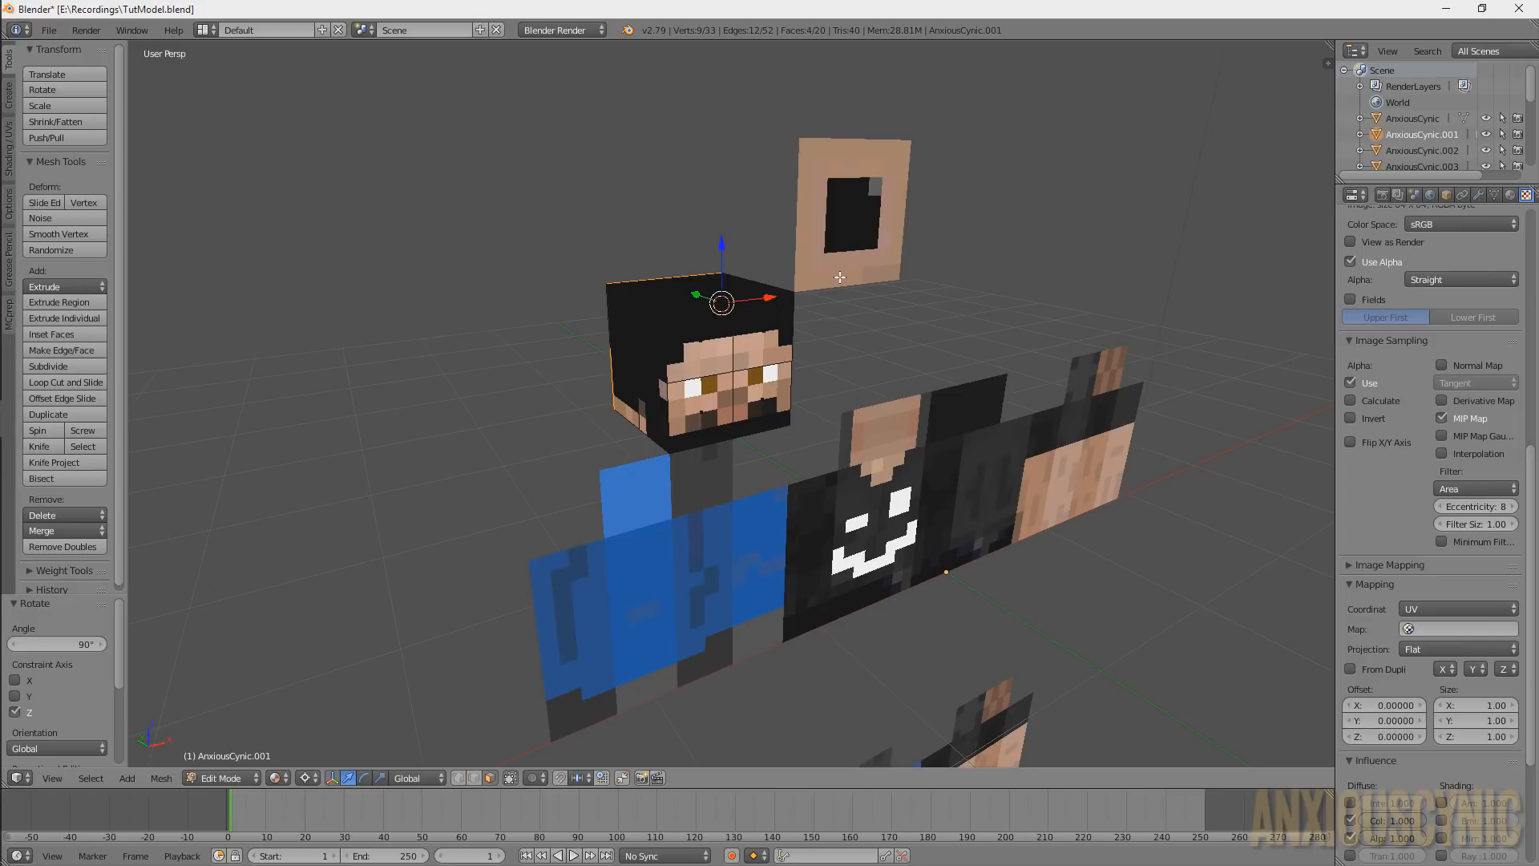
pyautogui.press('Tab')
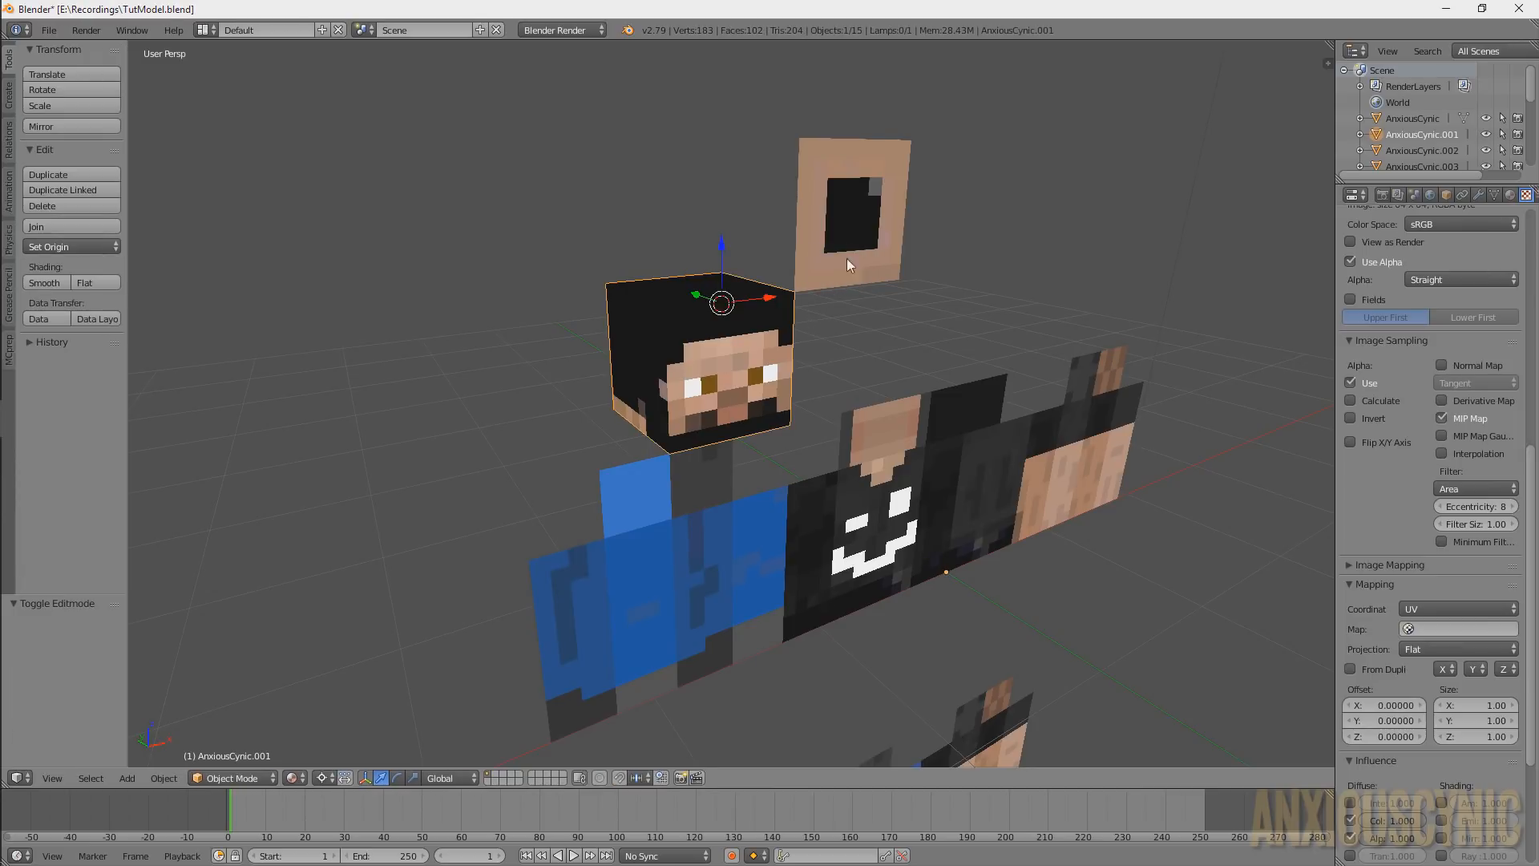
# Select the separate bottom piece of the head and set its origin to its geometry
pyautogui.rightClick(843, 230)
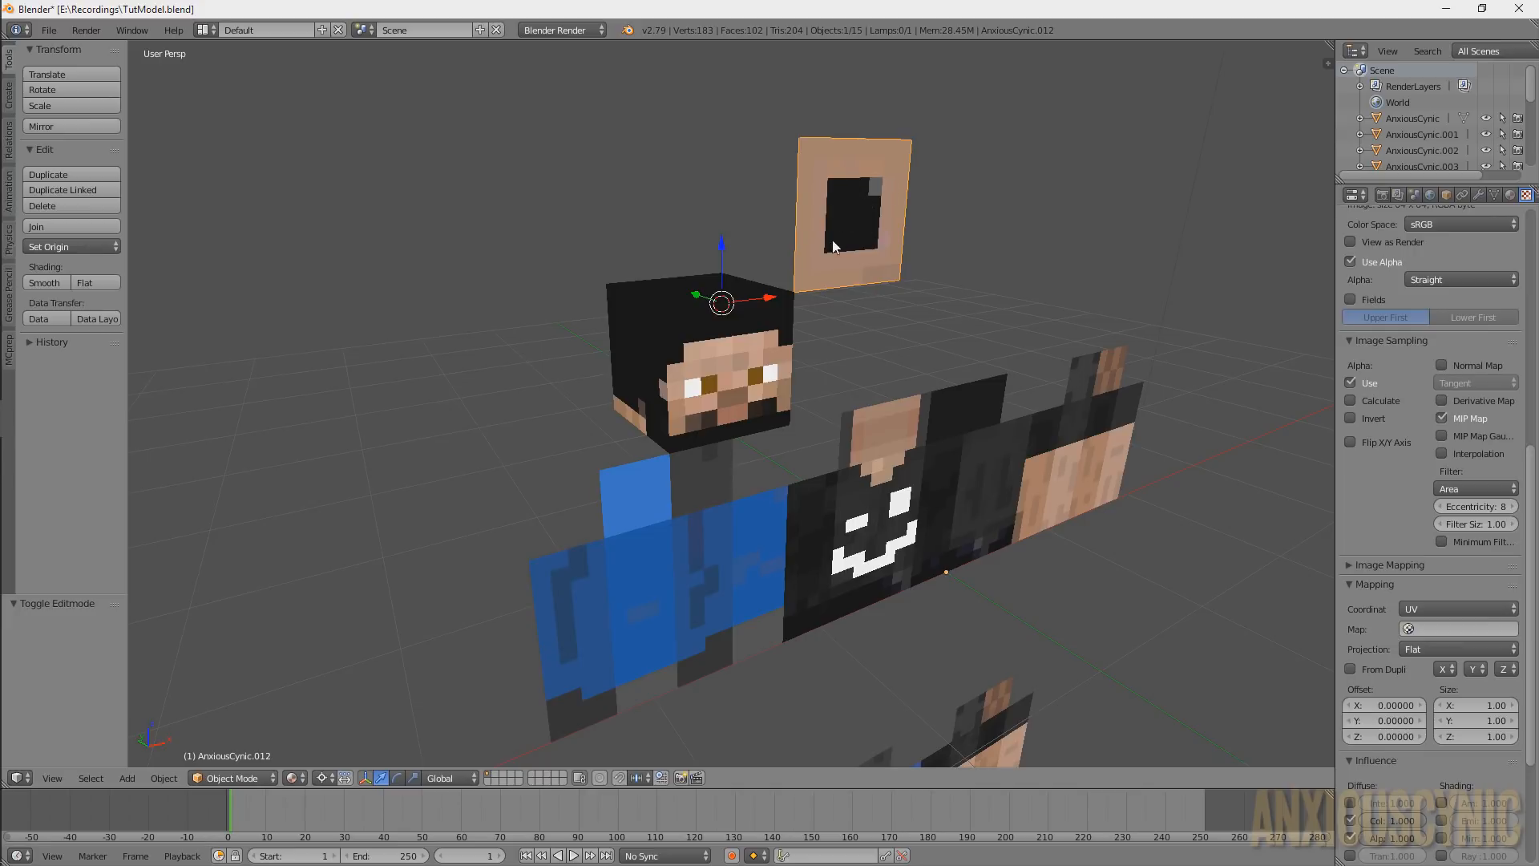
pyautogui.moveTo(928, 324)
pyautogui.mouseDown(button='middle')
pyautogui.moveTo(842, 315)
pyautogui.moveTo(936, 353)
pyautogui.moveTo(936, 330)
pyautogui.mouseUp(button='middle')
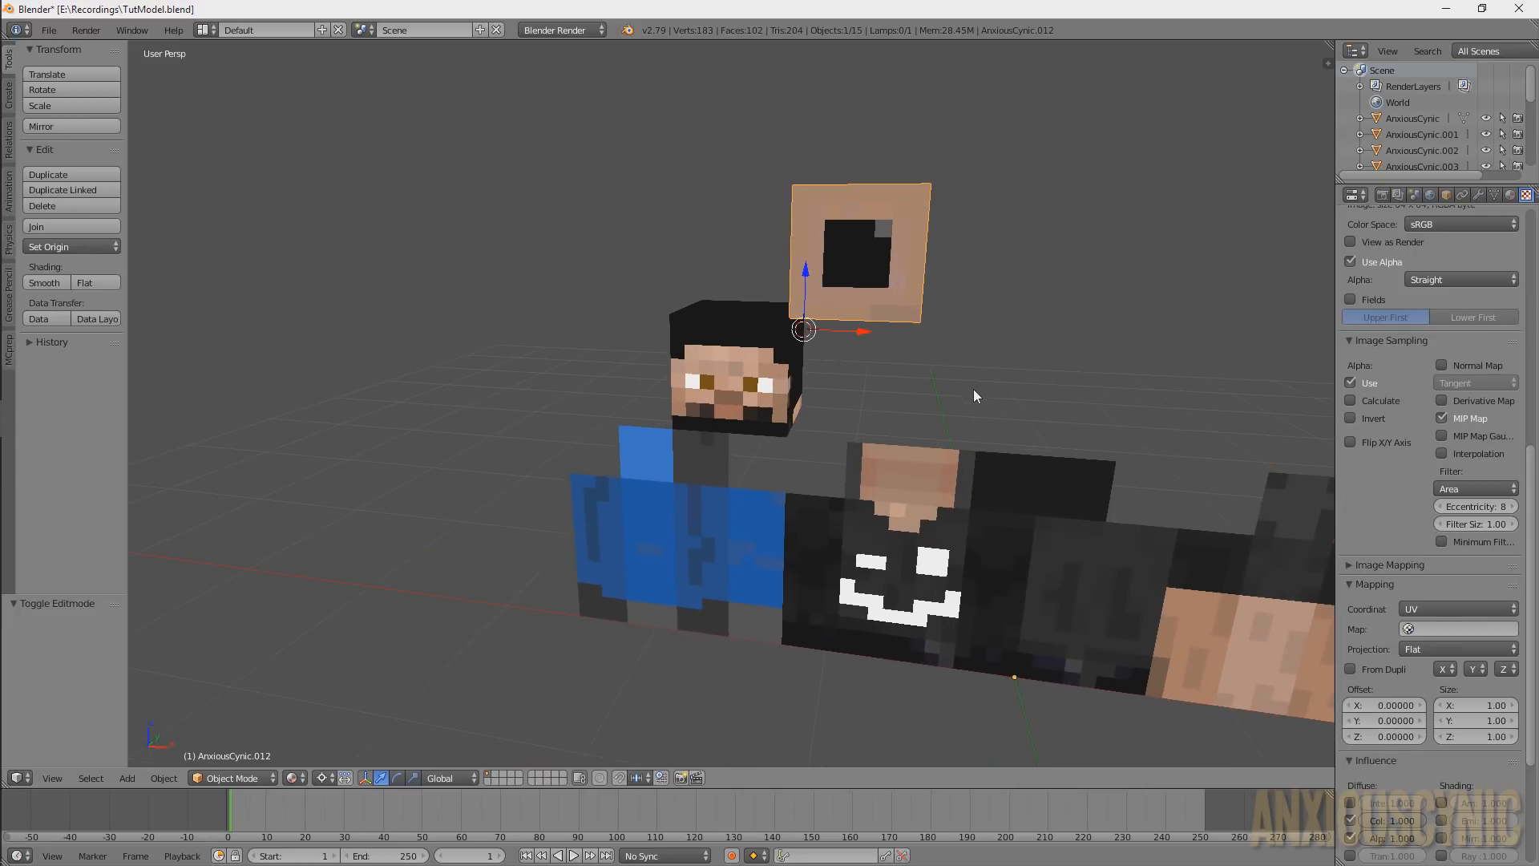
pyautogui.scroll(-3, 973, 388)
pyautogui.scroll(5, 897, 561)
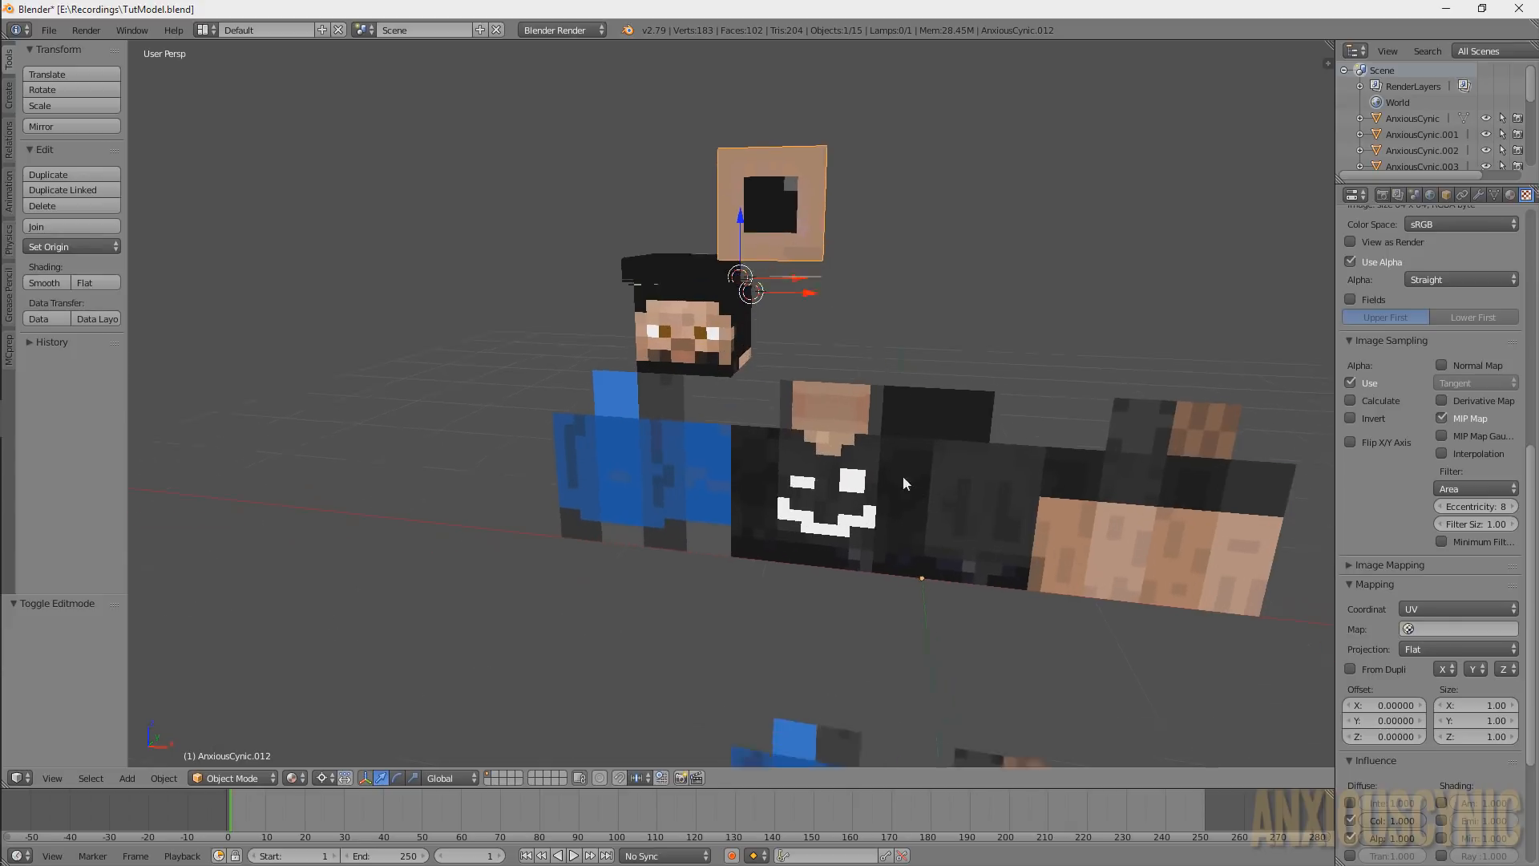
pyautogui.keyDown('shift'); pyautogui.moveTo(959, 542); pyautogui.dragTo(873, 492, button='middle'); pyautogui.keyUp('shift')
pyautogui.scroll(2, 872, 492)
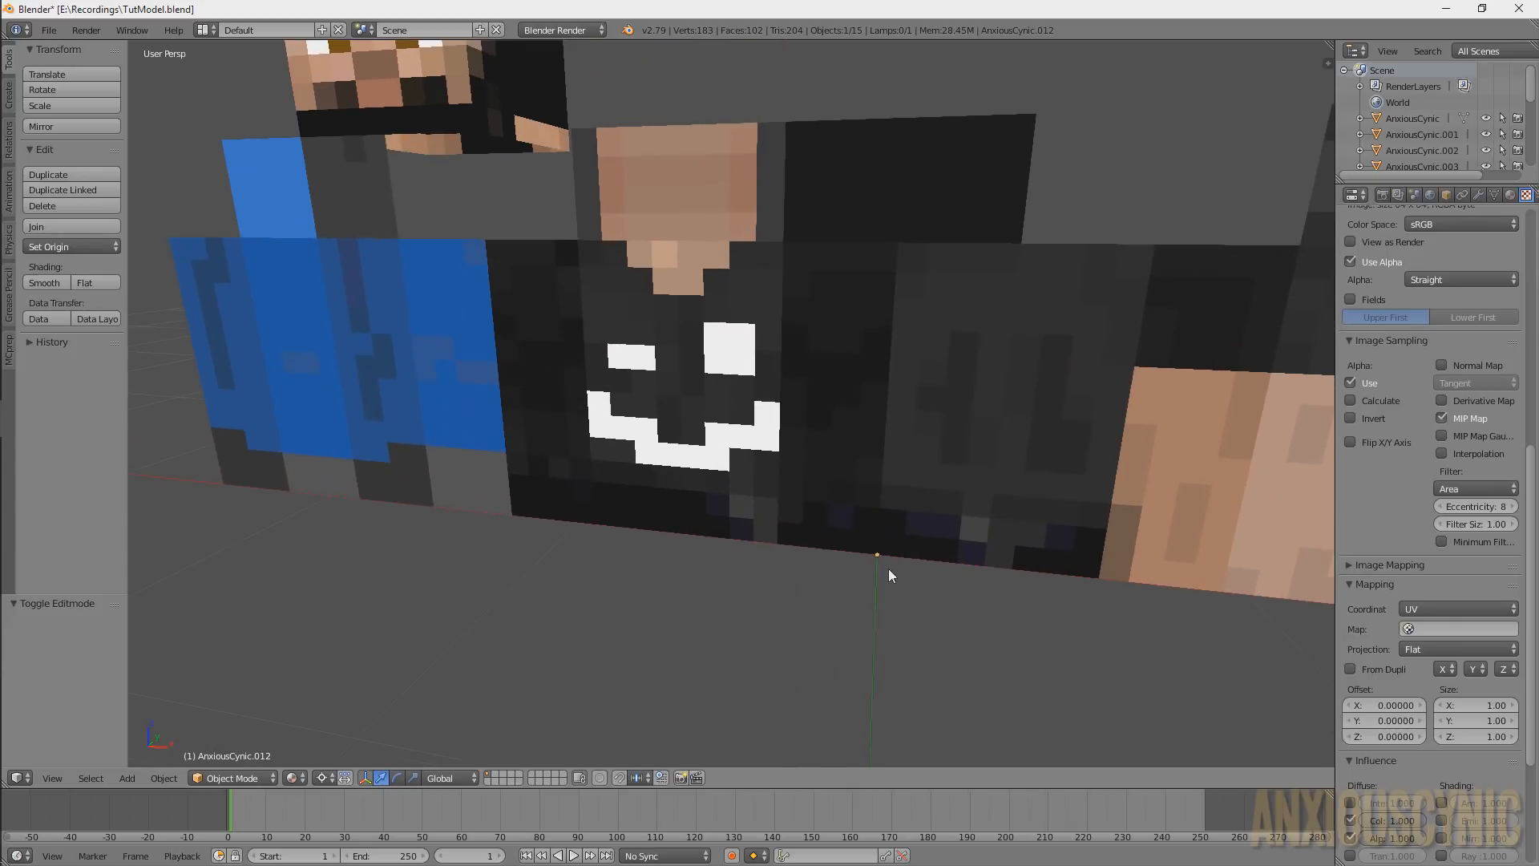
pyautogui.scroll(-2, 875, 552)
pyautogui.keyDown('shift'); pyautogui.moveTo(797, 206); pyautogui.dragTo(931, 449, button='middle'); pyautogui.keyUp('shift')
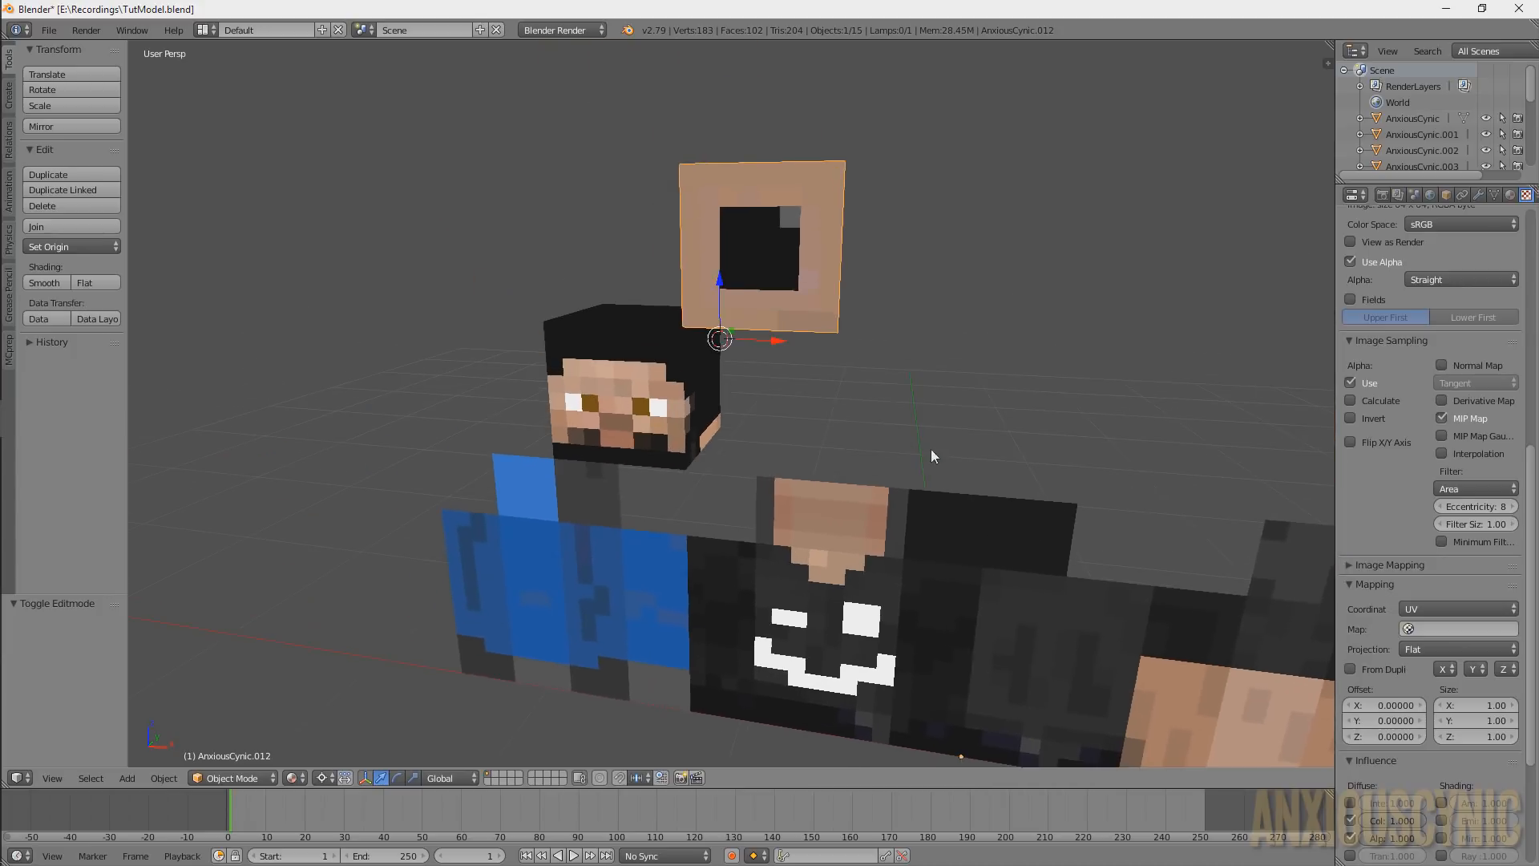
pyautogui.scroll(-4, 978, 345)
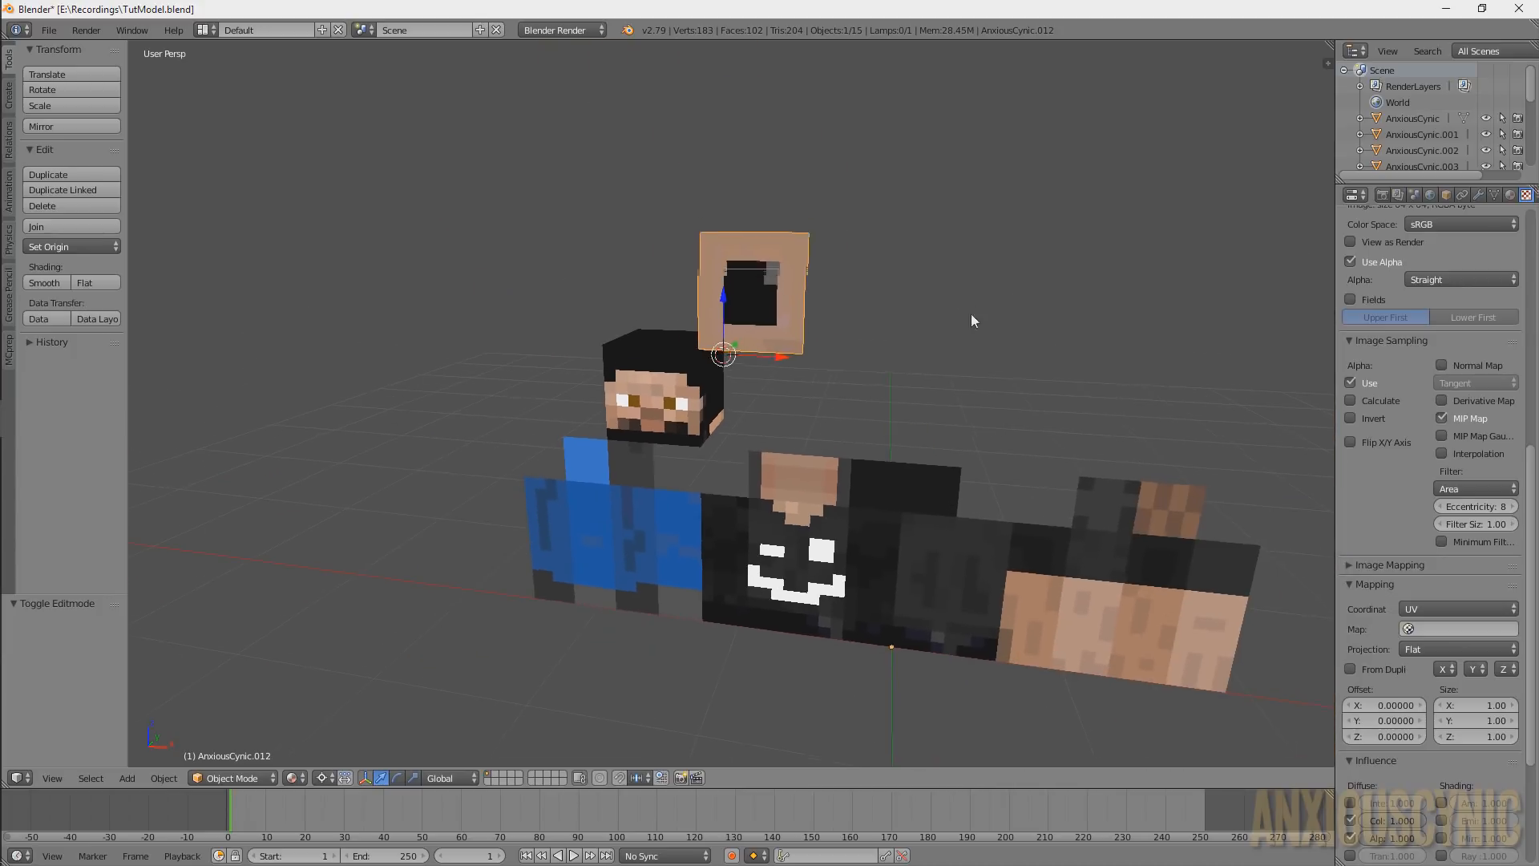
pyautogui.scroll(3, 896, 244)
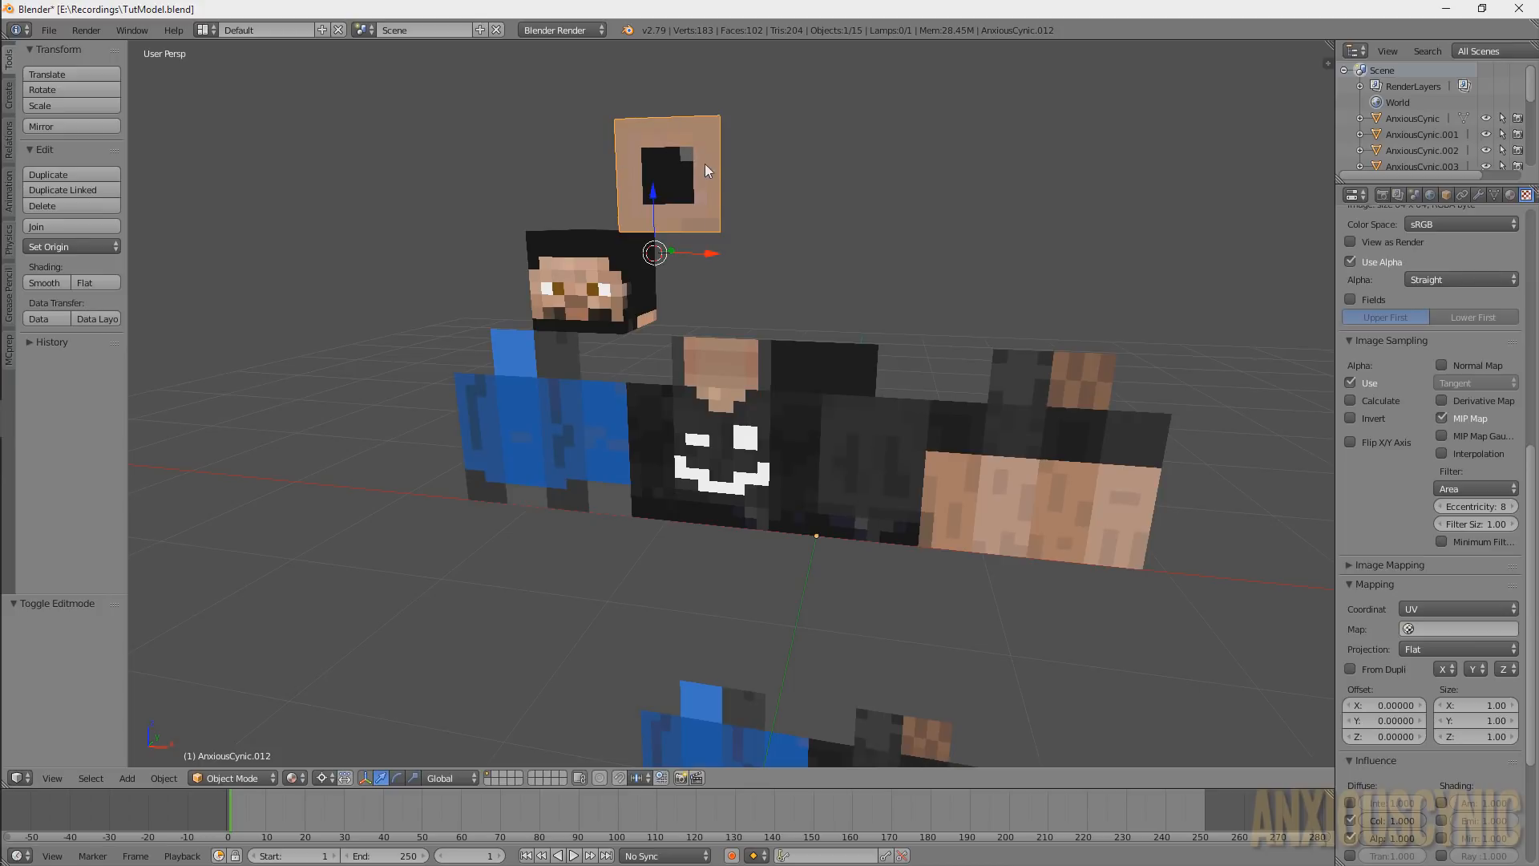
pyautogui.click(99, 247)
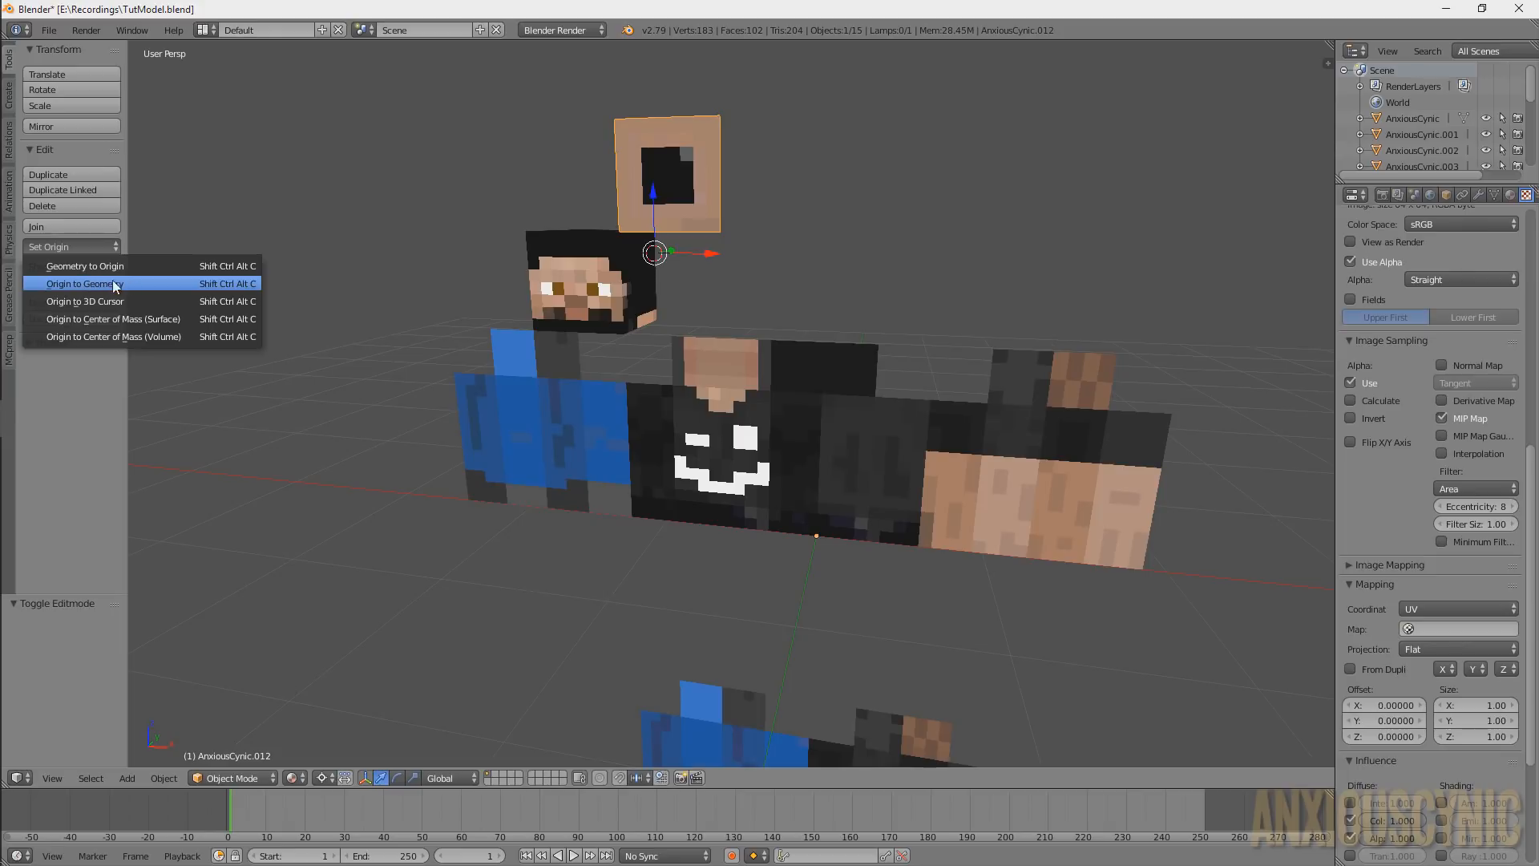
pyautogui.click(96, 283)
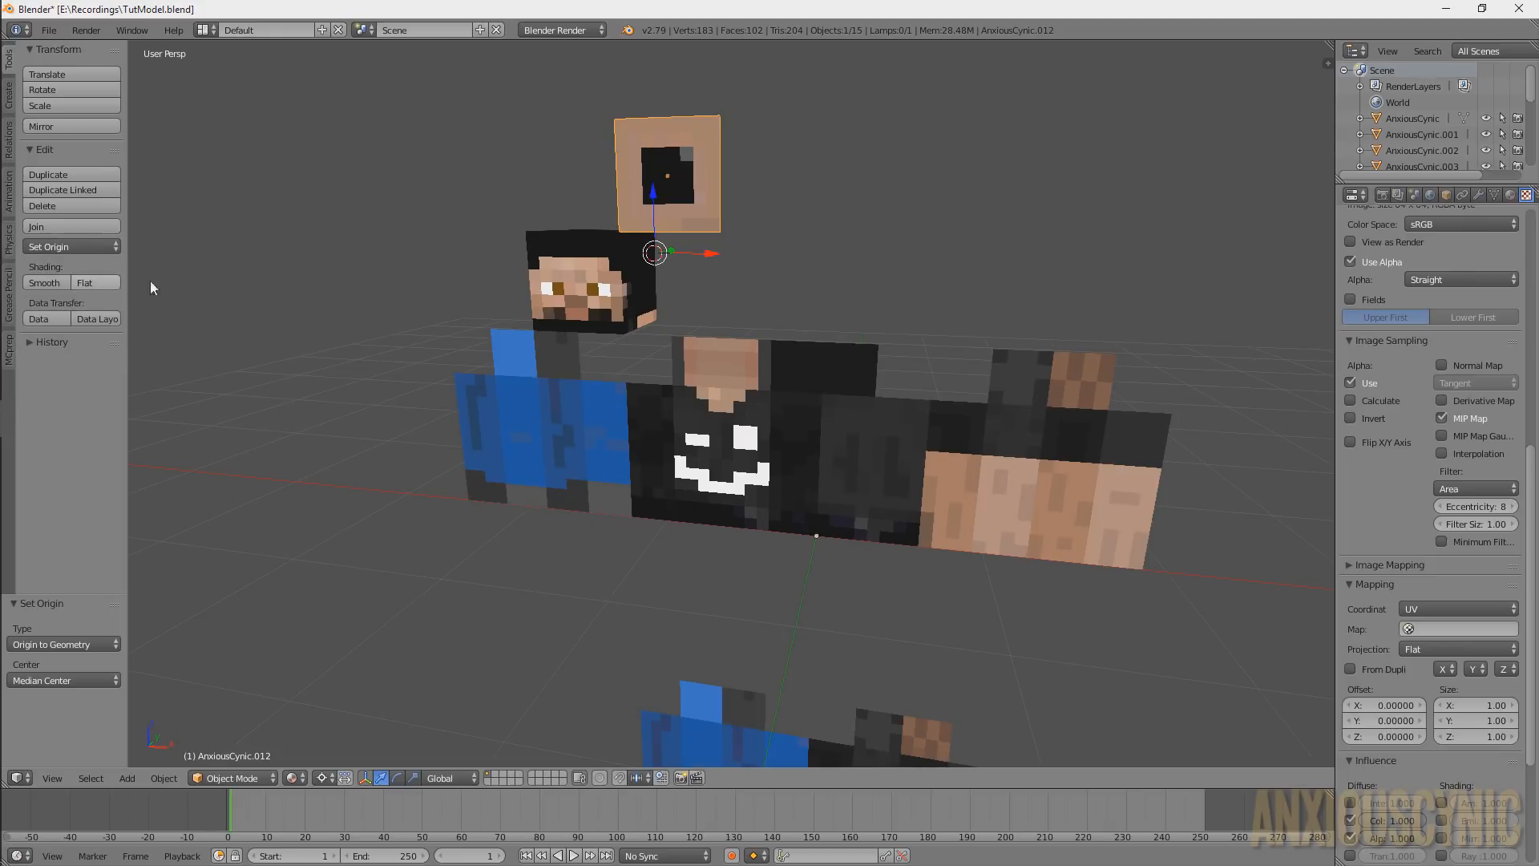
pyautogui.moveTo(728, 181); pyautogui.dragTo(657, 171, button='middle')
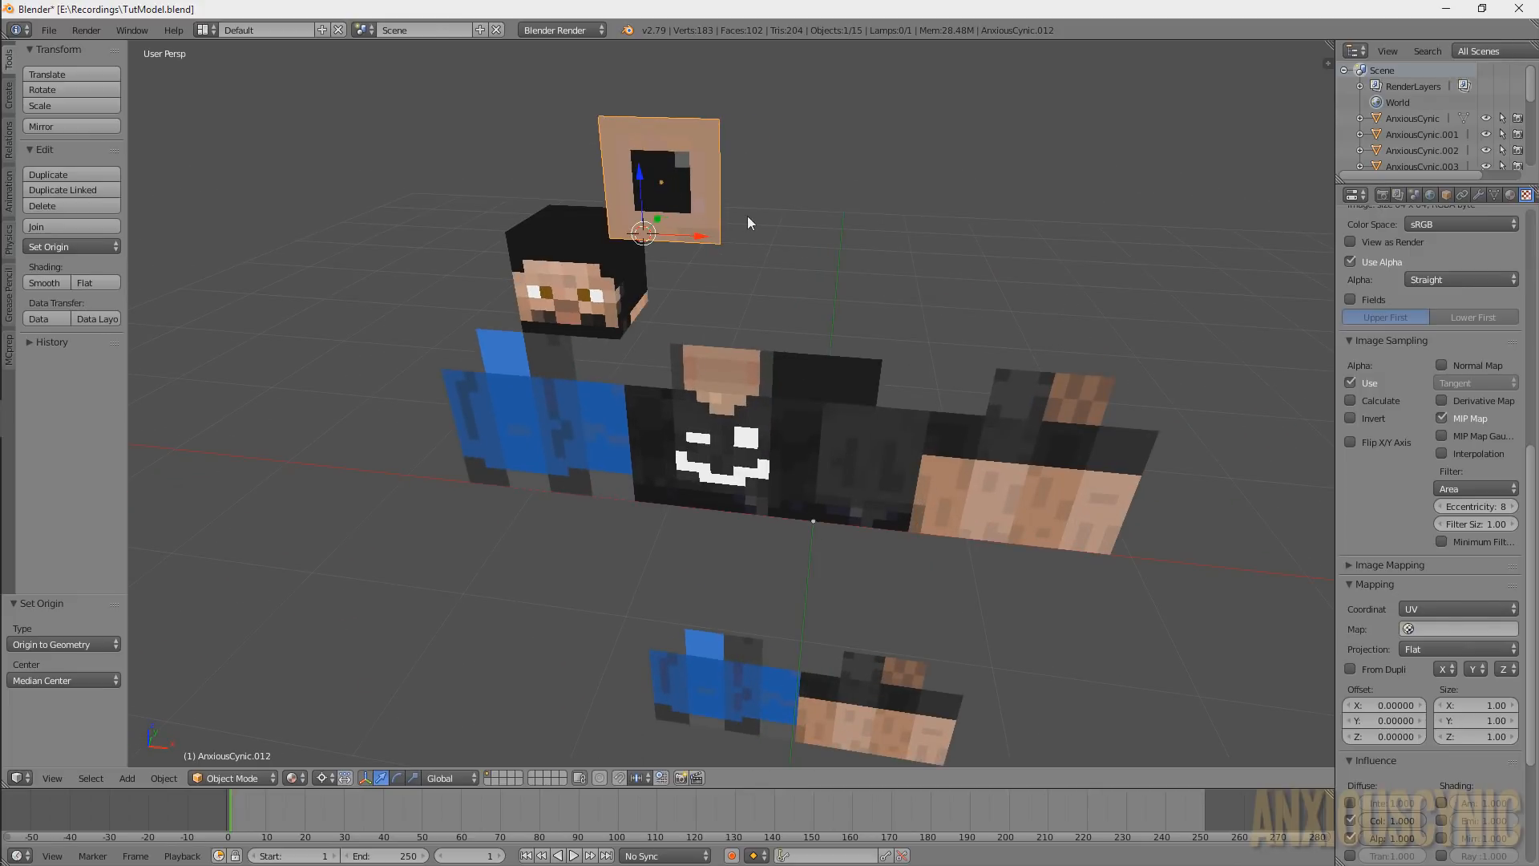
# Set the pivot point to Individual Origins for the head's separate bottom piece
pyautogui.moveTo(753, 236); pyautogui.dragTo(861, 210, button='middle')
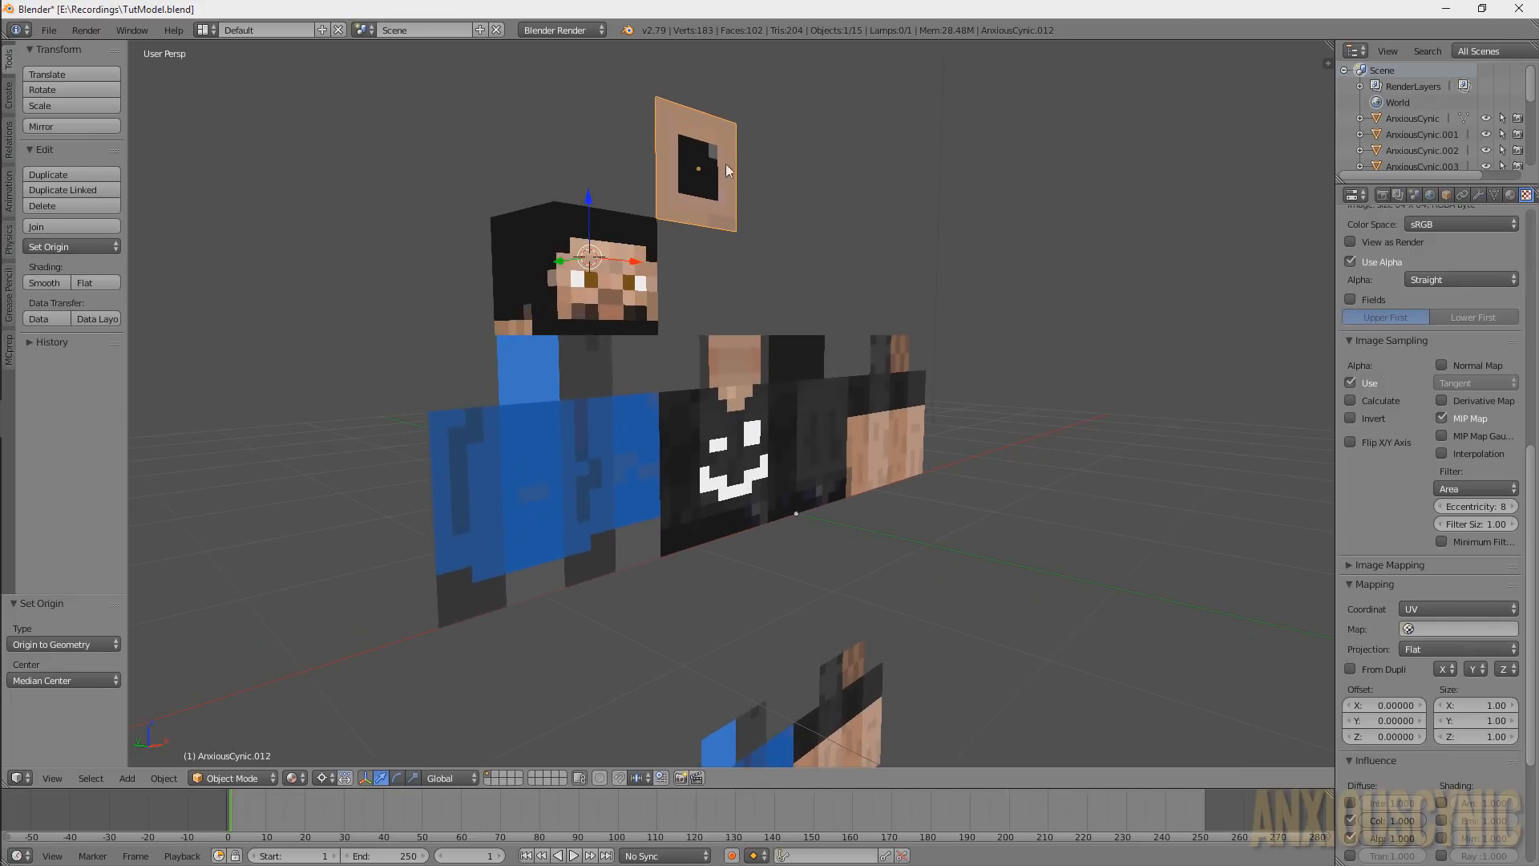
pyautogui.moveTo(738, 206); pyautogui.dragTo(814, 237, button='middle')
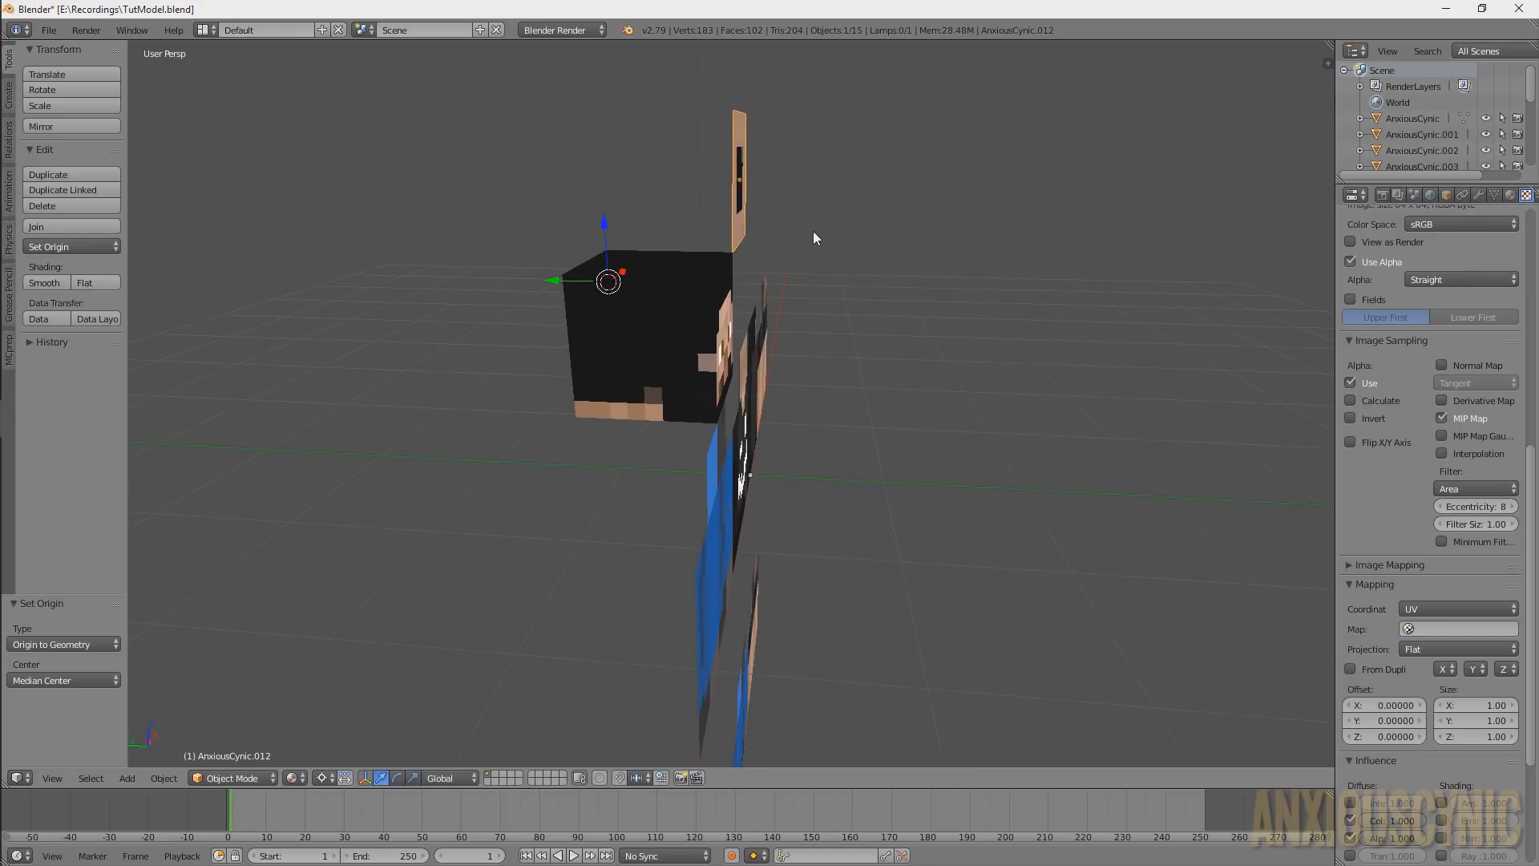
pyautogui.click(322, 777)
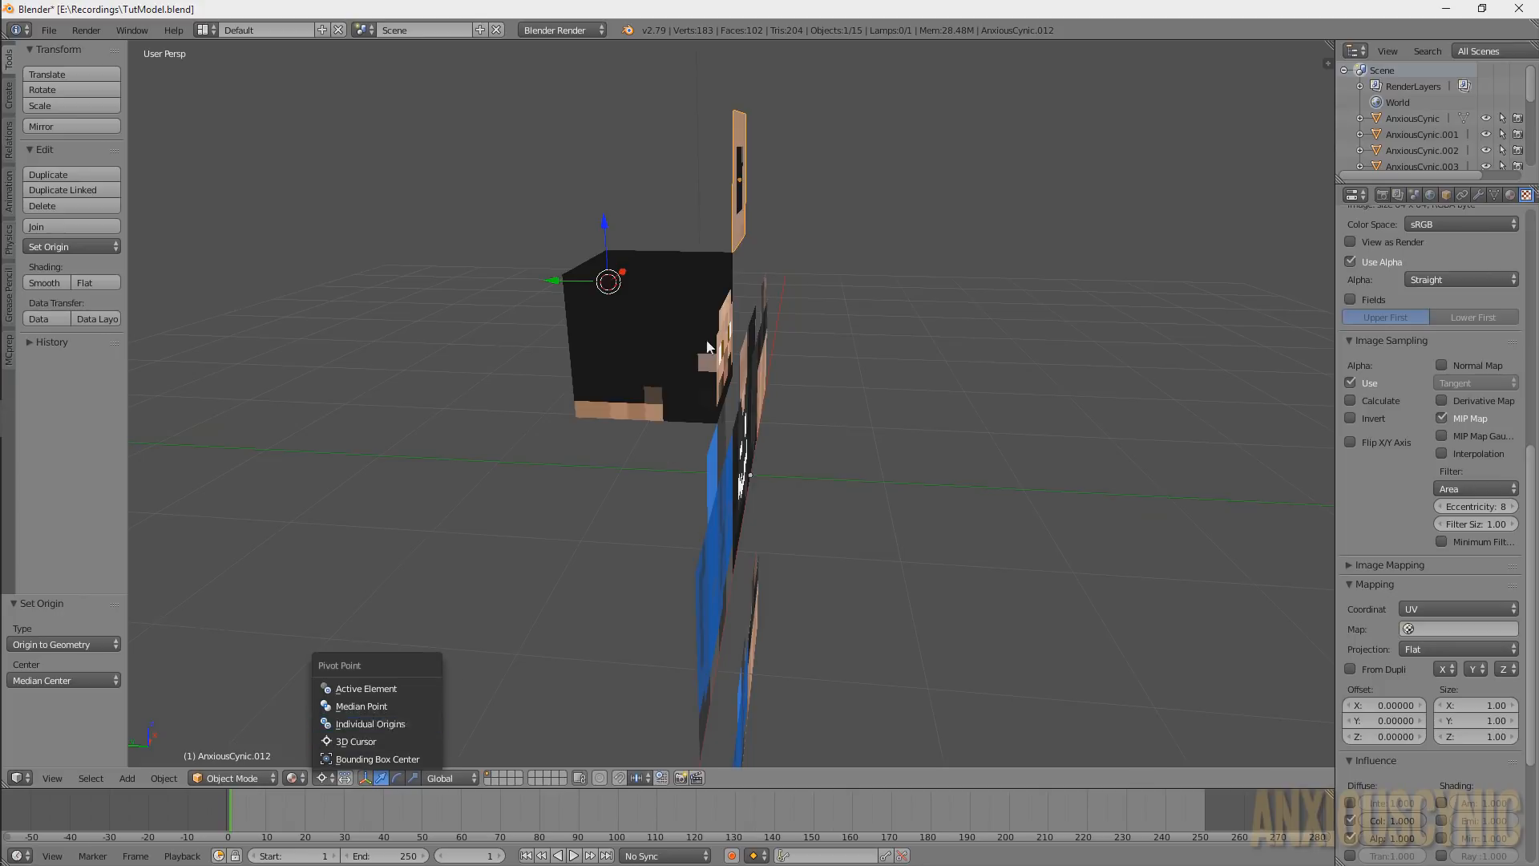
pyautogui.click(323, 778)
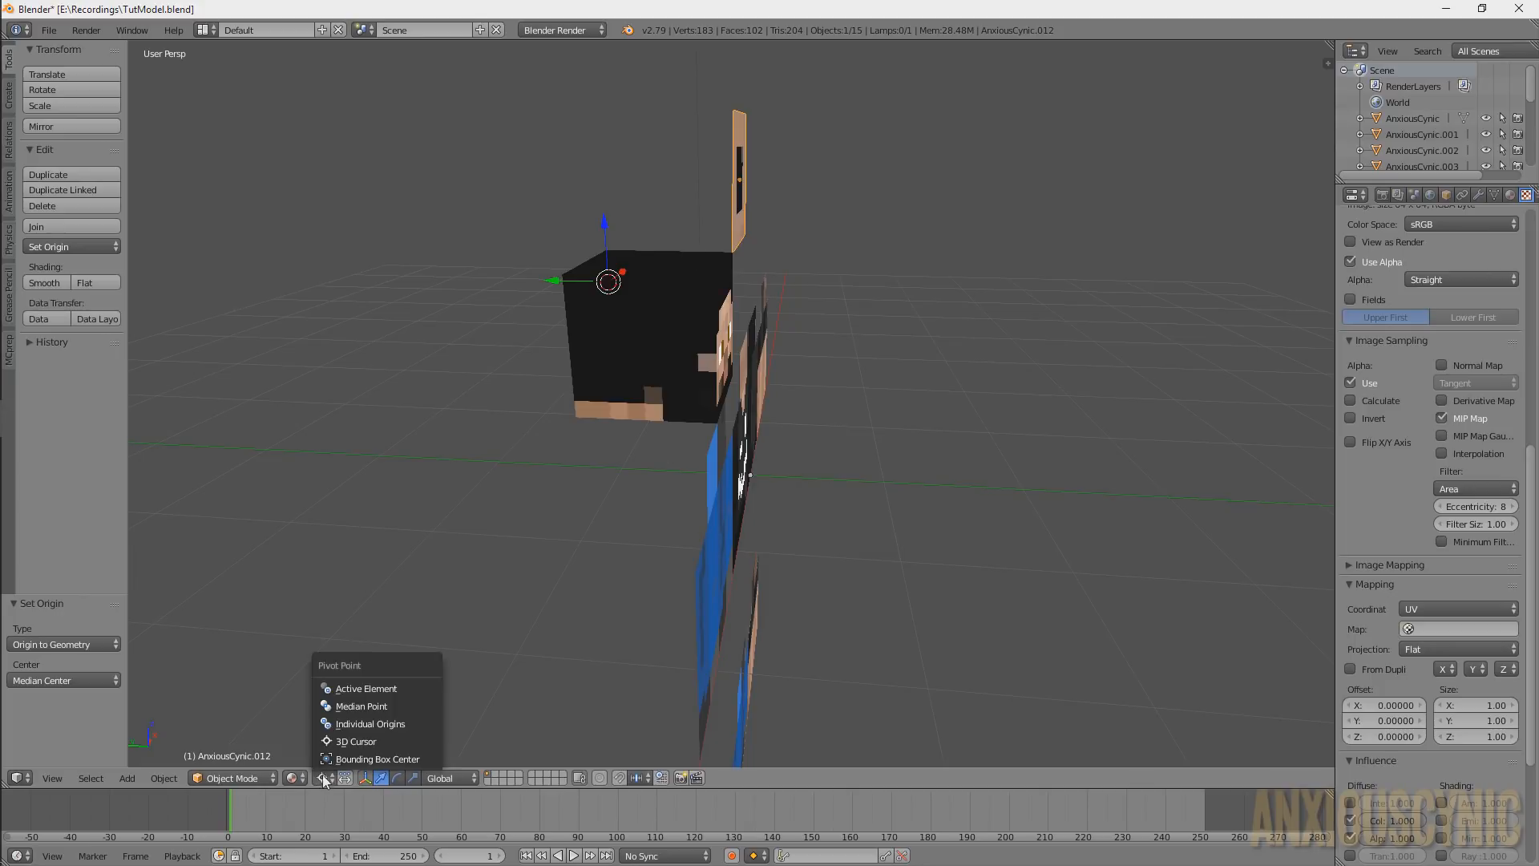
pyautogui.click(370, 724)
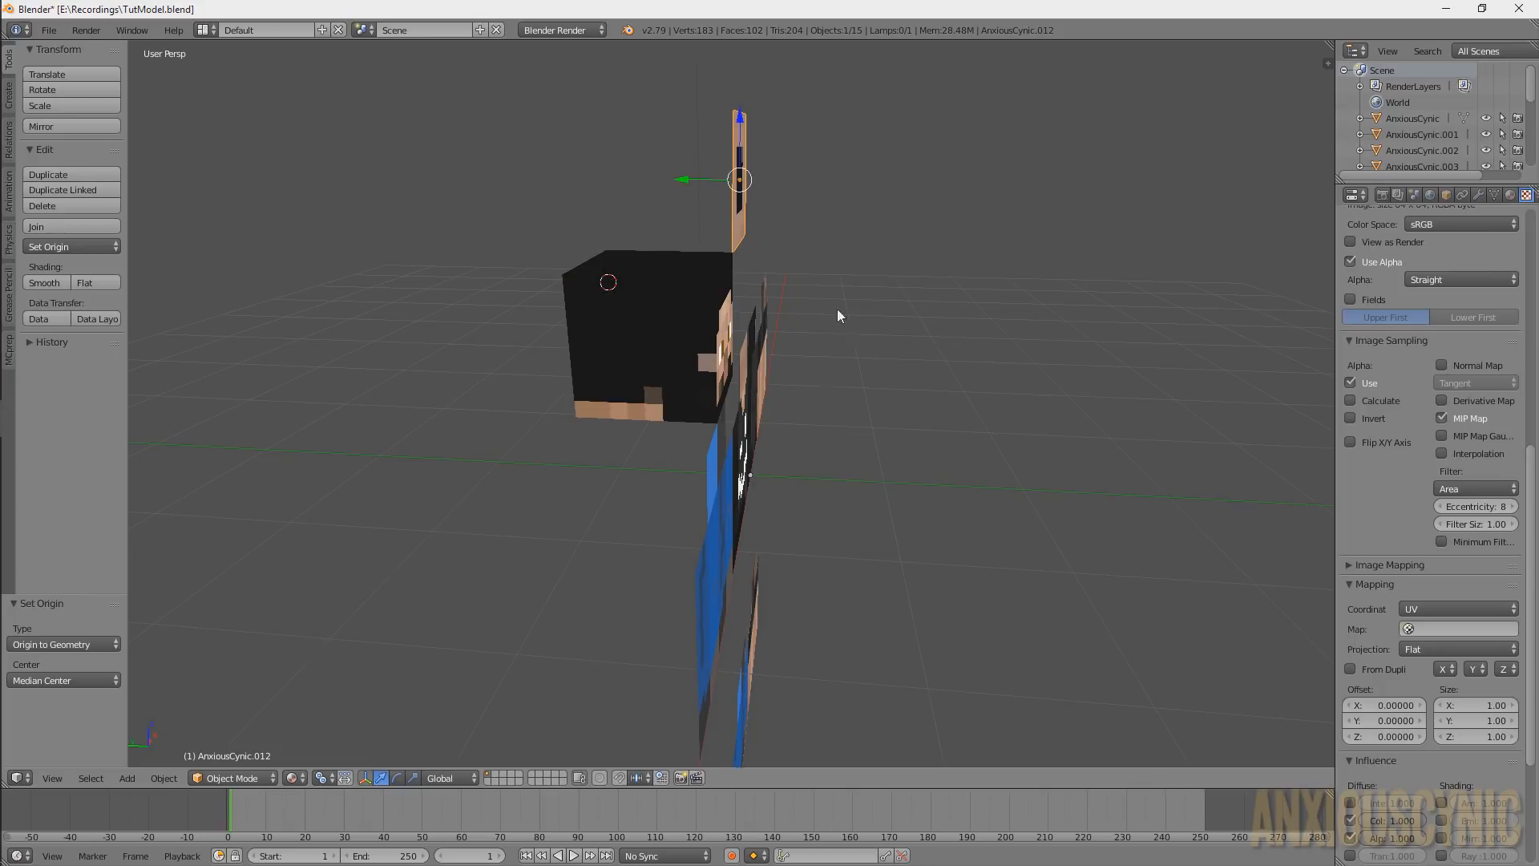
# Rotate the head's separate bottom piece 90° around the global X axis
pyautogui.moveTo(837, 309); pyautogui.dragTo(691, 164, button='middle')
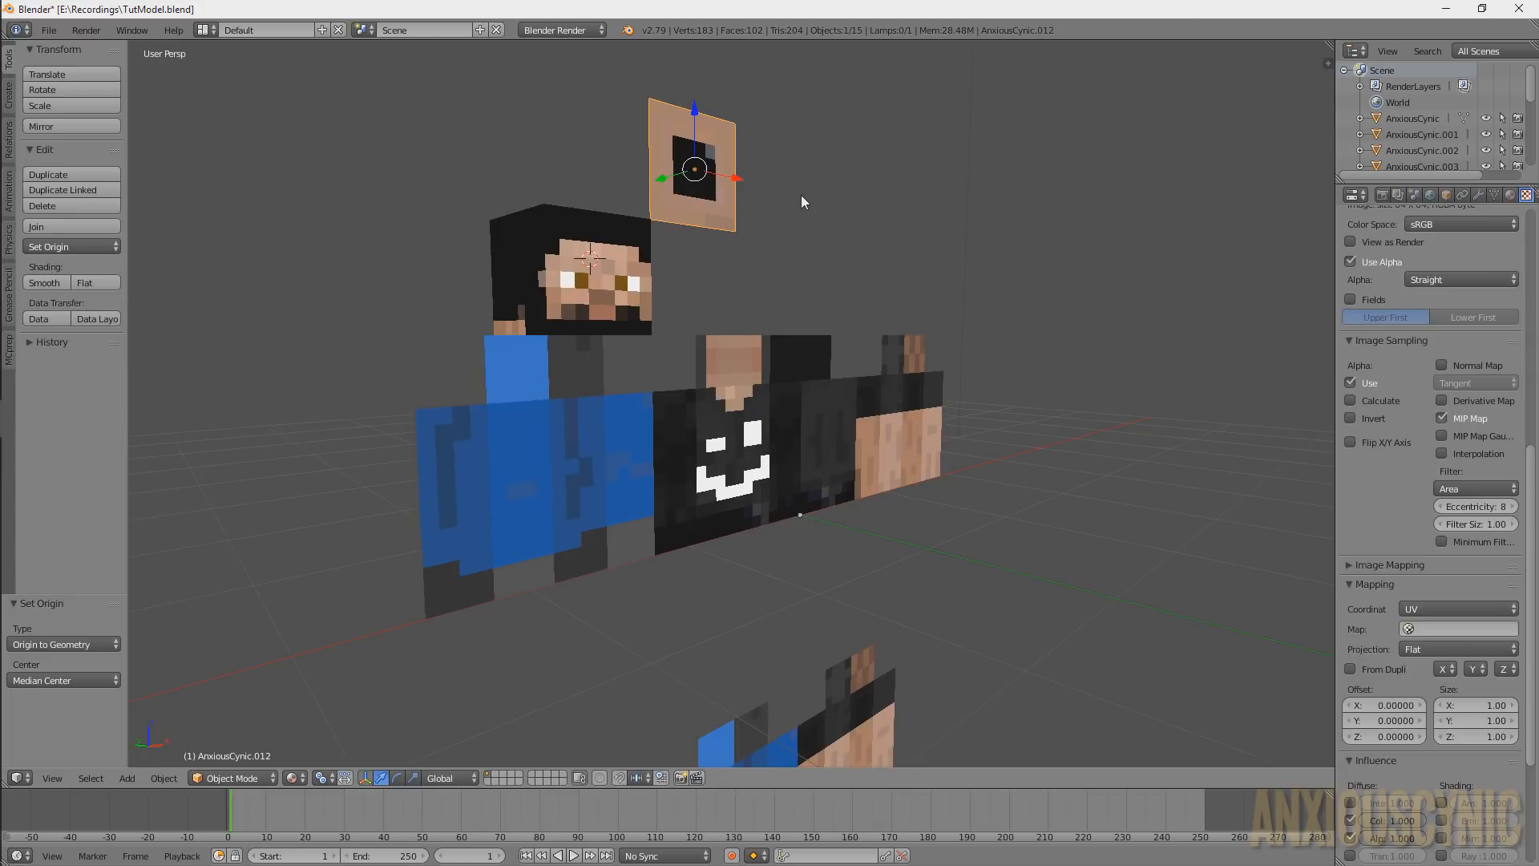
pyautogui.moveTo(801, 195); pyautogui.dragTo(843, 213, button='middle')
pyautogui.press('r')
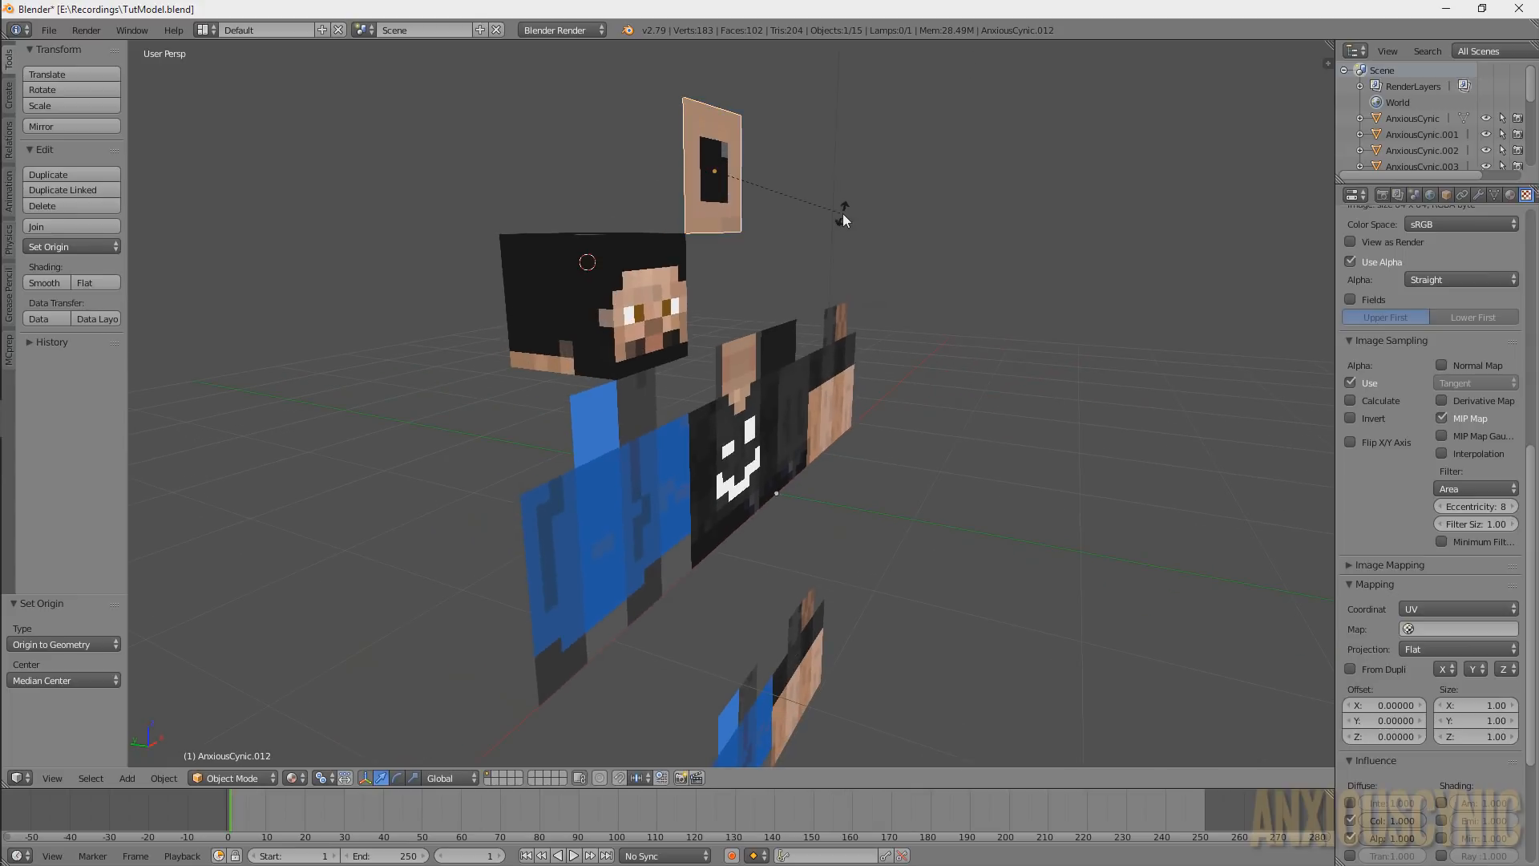
pyautogui.press('x')
pyautogui.press('9')
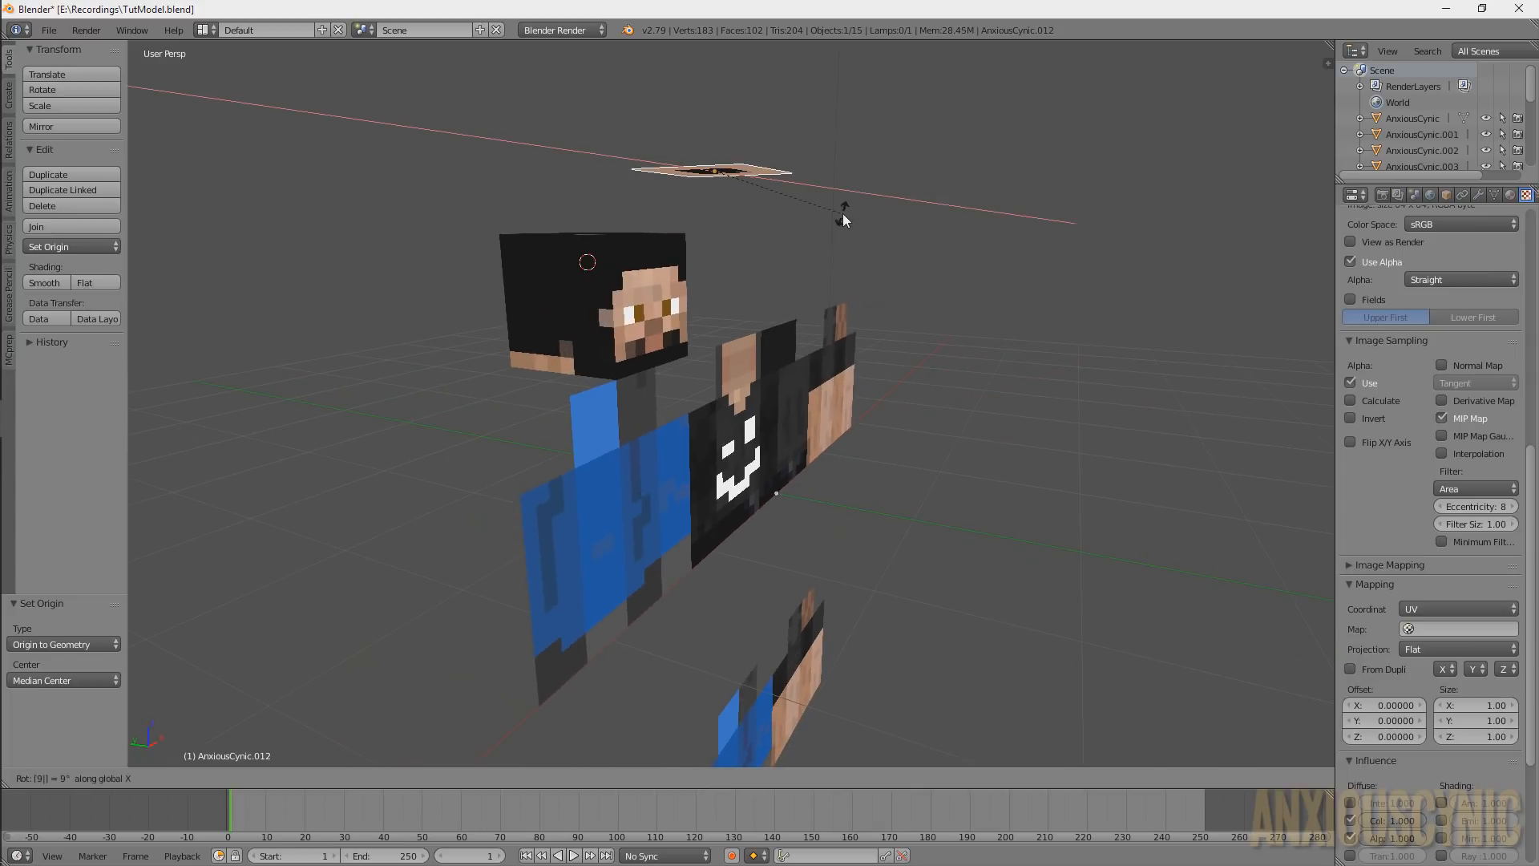
pyautogui.press('0')
pyautogui.press('Return')
# Enter Edit Mode on the head, clear the selection and select the edge loop around its open bottom in edge selection mode
pyautogui.moveTo(810, 146); pyautogui.dragTo(872, 225, button='middle')
pyautogui.scroll(1, 705, 284)
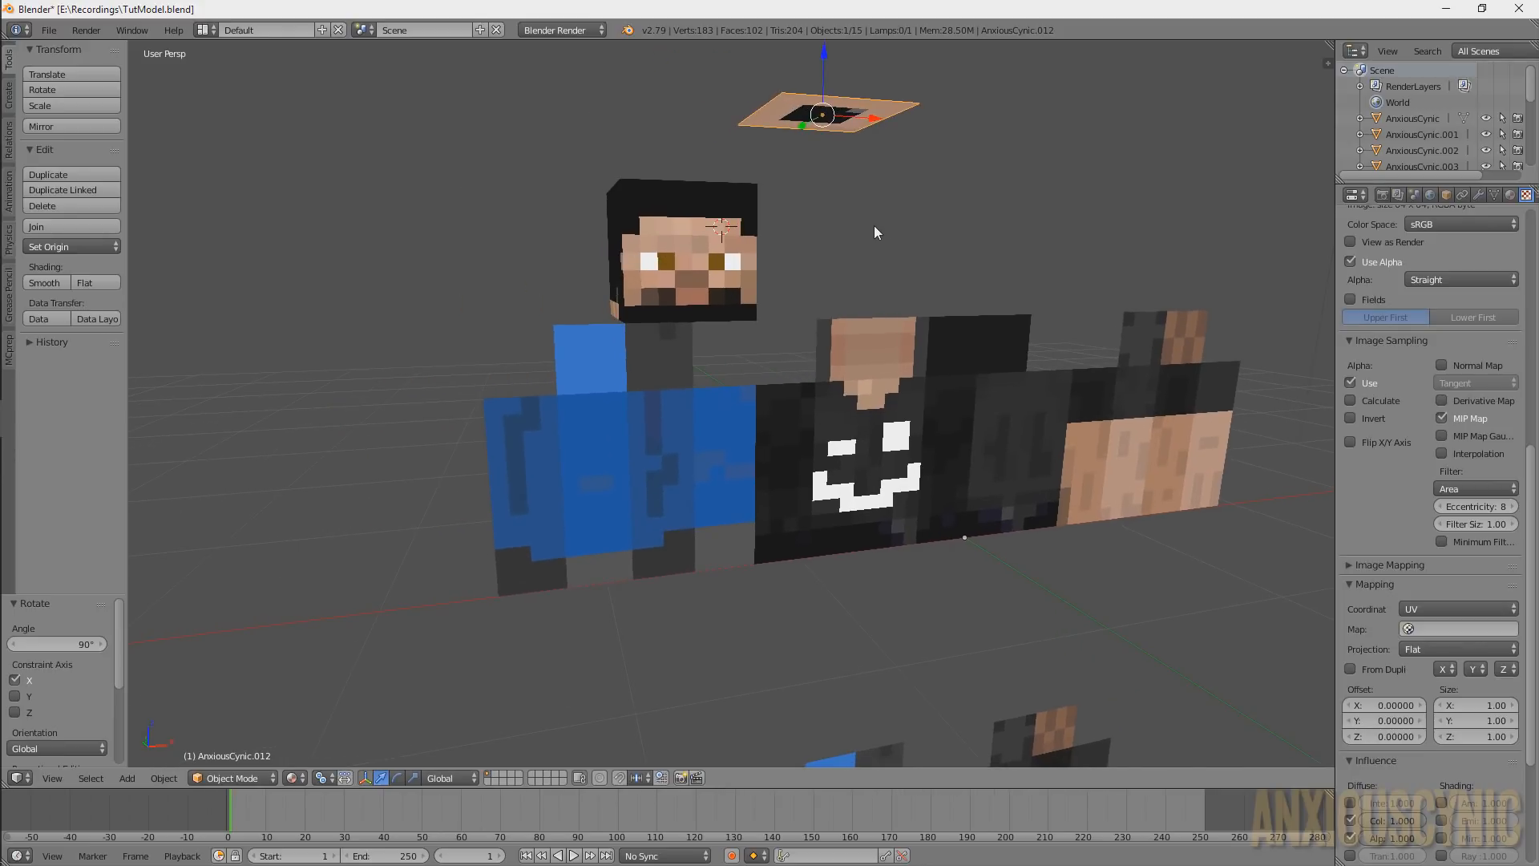
pyautogui.rightClick(700, 274)
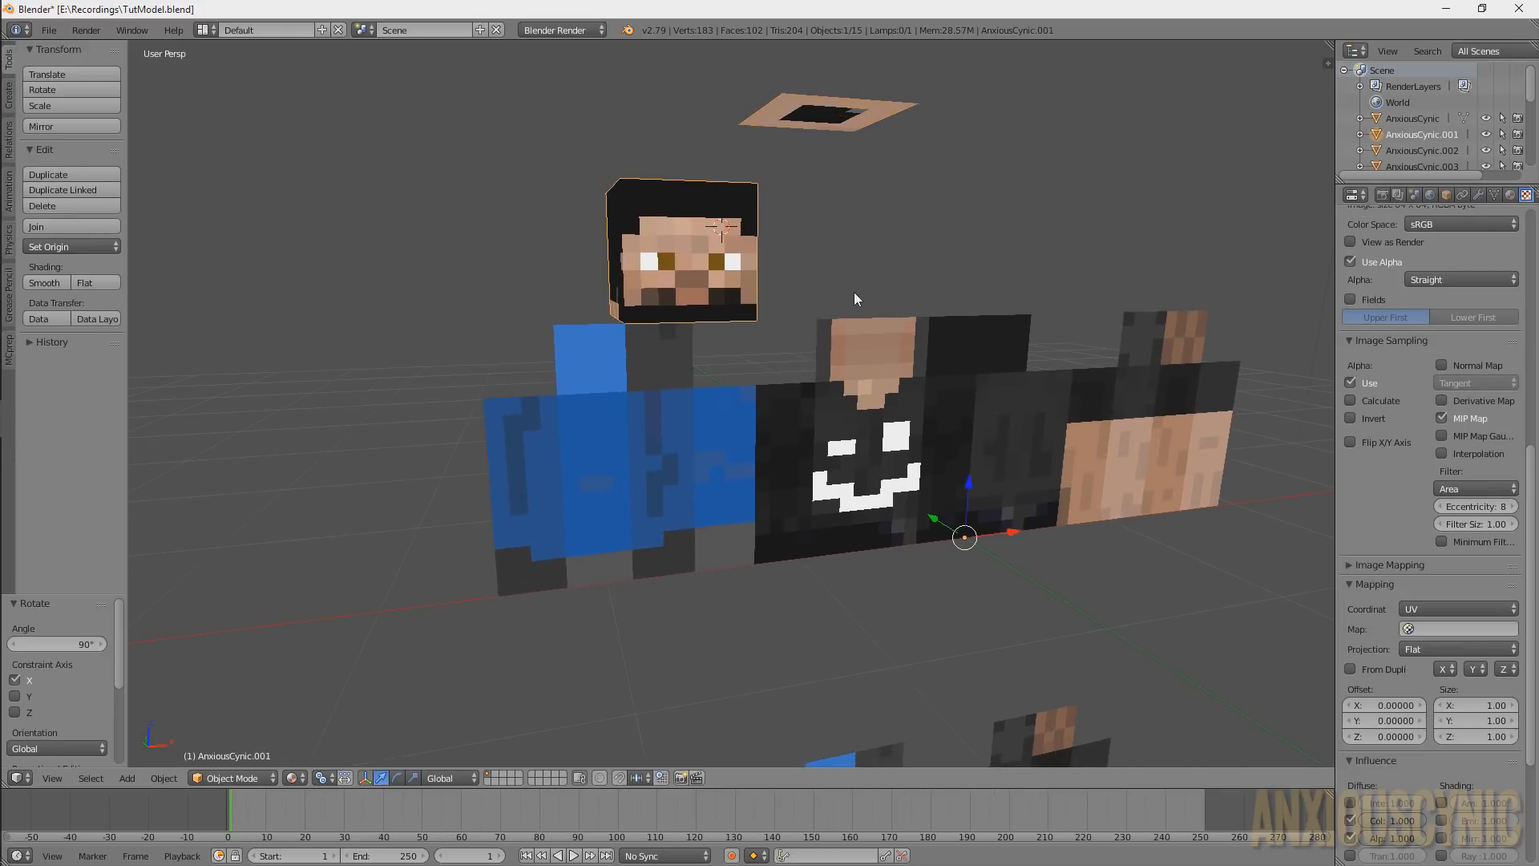
pyautogui.press('Tab')
pyautogui.scroll(5, 790, 251)
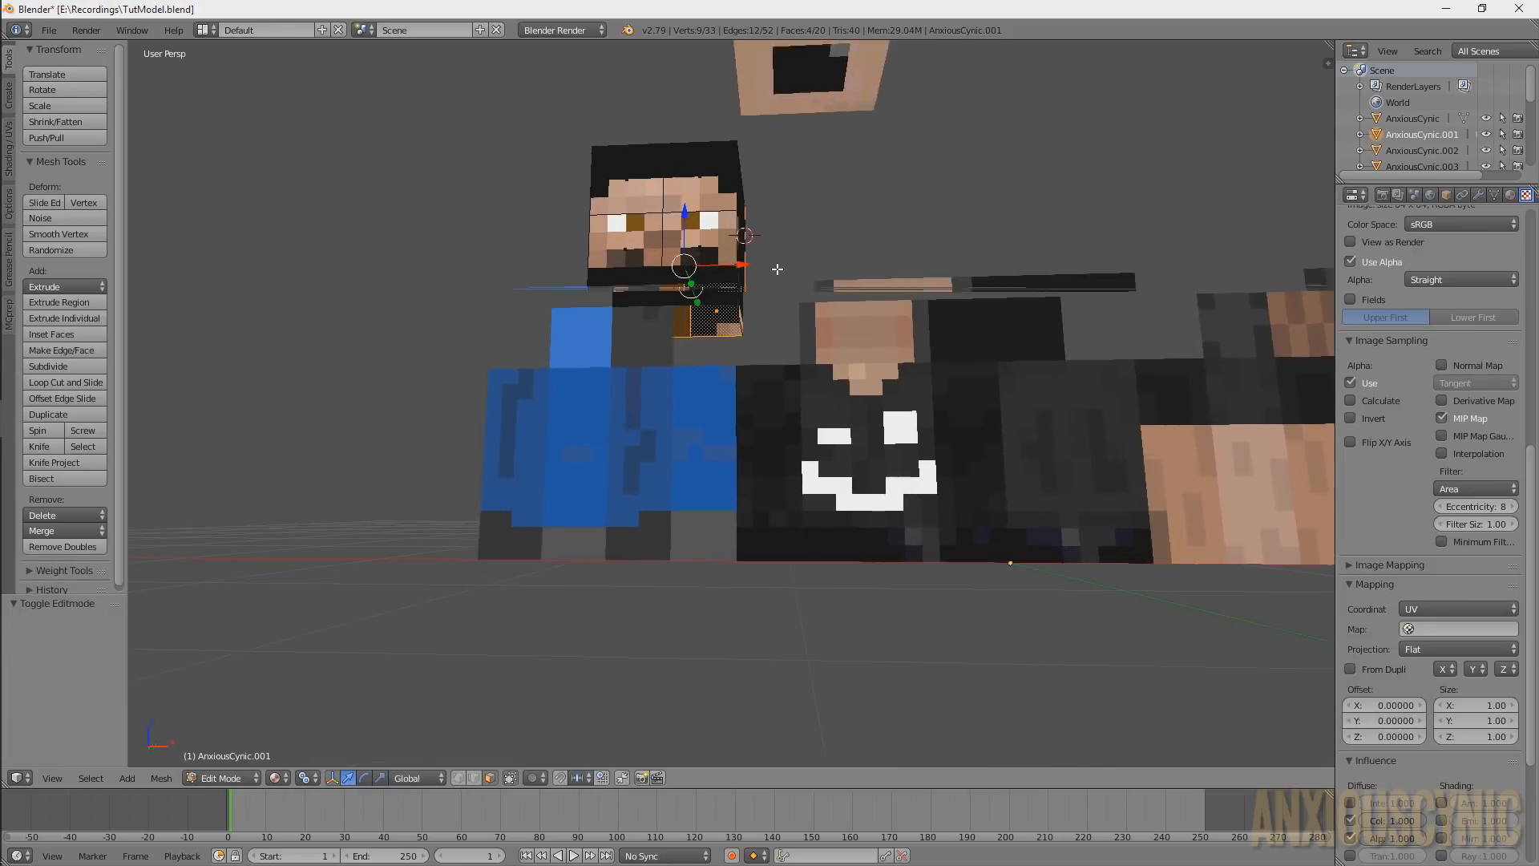
pyautogui.moveTo(777, 268); pyautogui.dragTo(722, 279, button='middle')
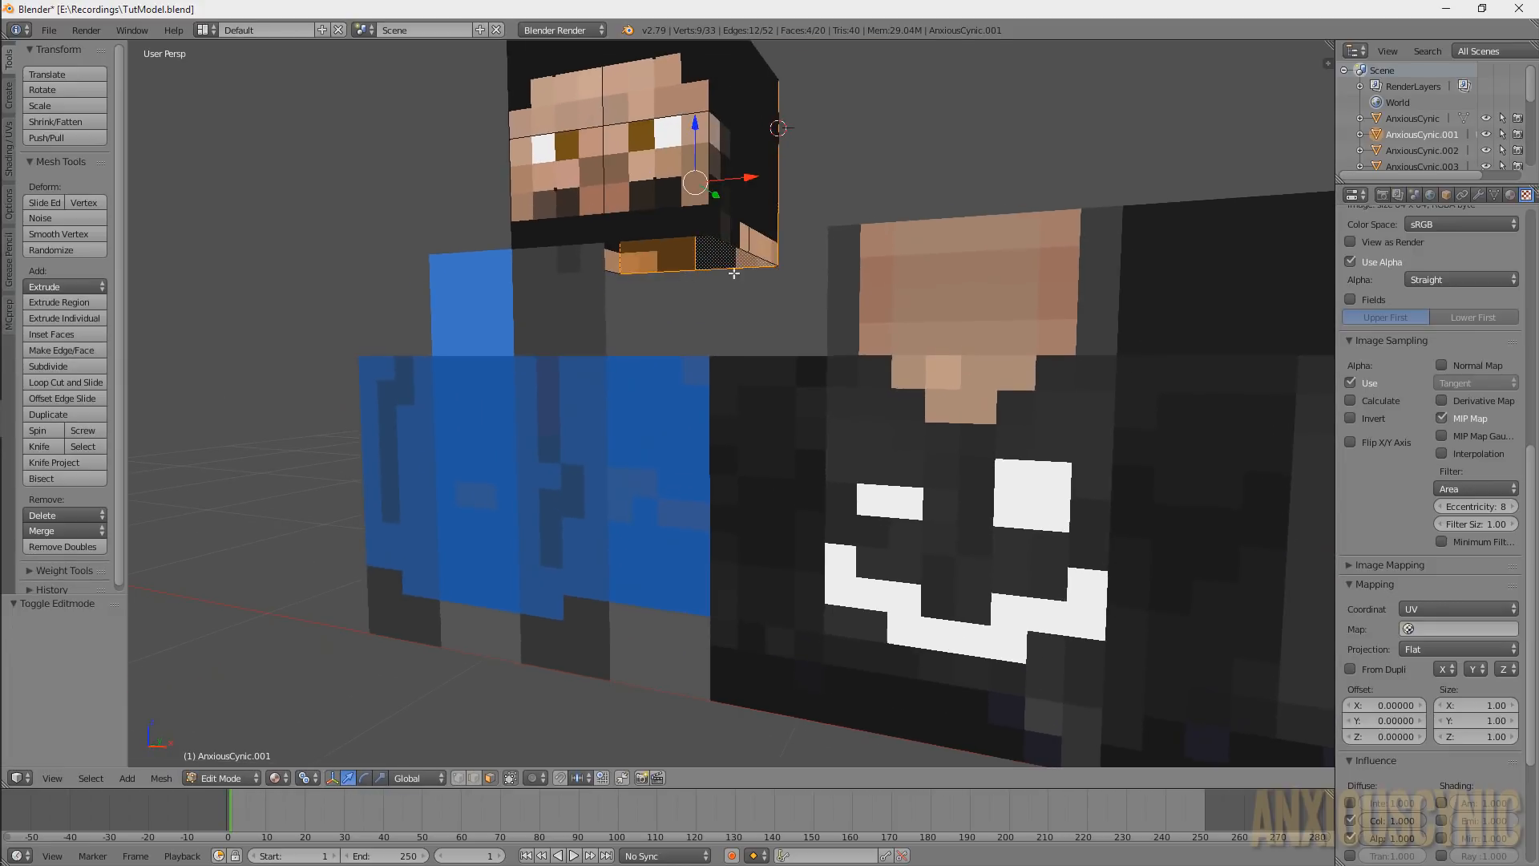
pyautogui.press('a')
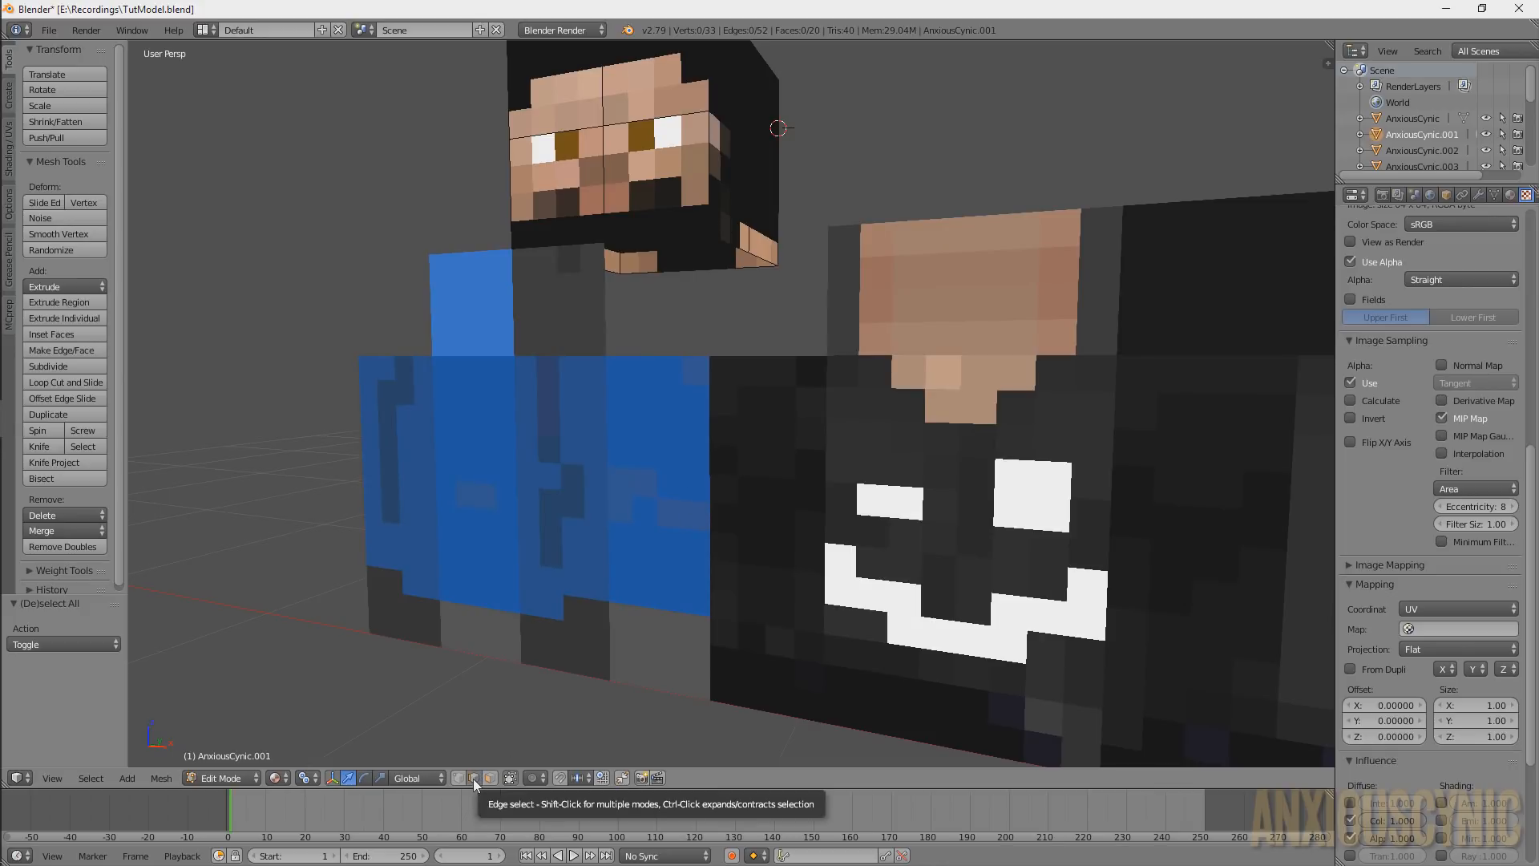
pyautogui.keyDown('alt'); pyautogui.rightClick(673, 242); pyautogui.keyUp('alt')
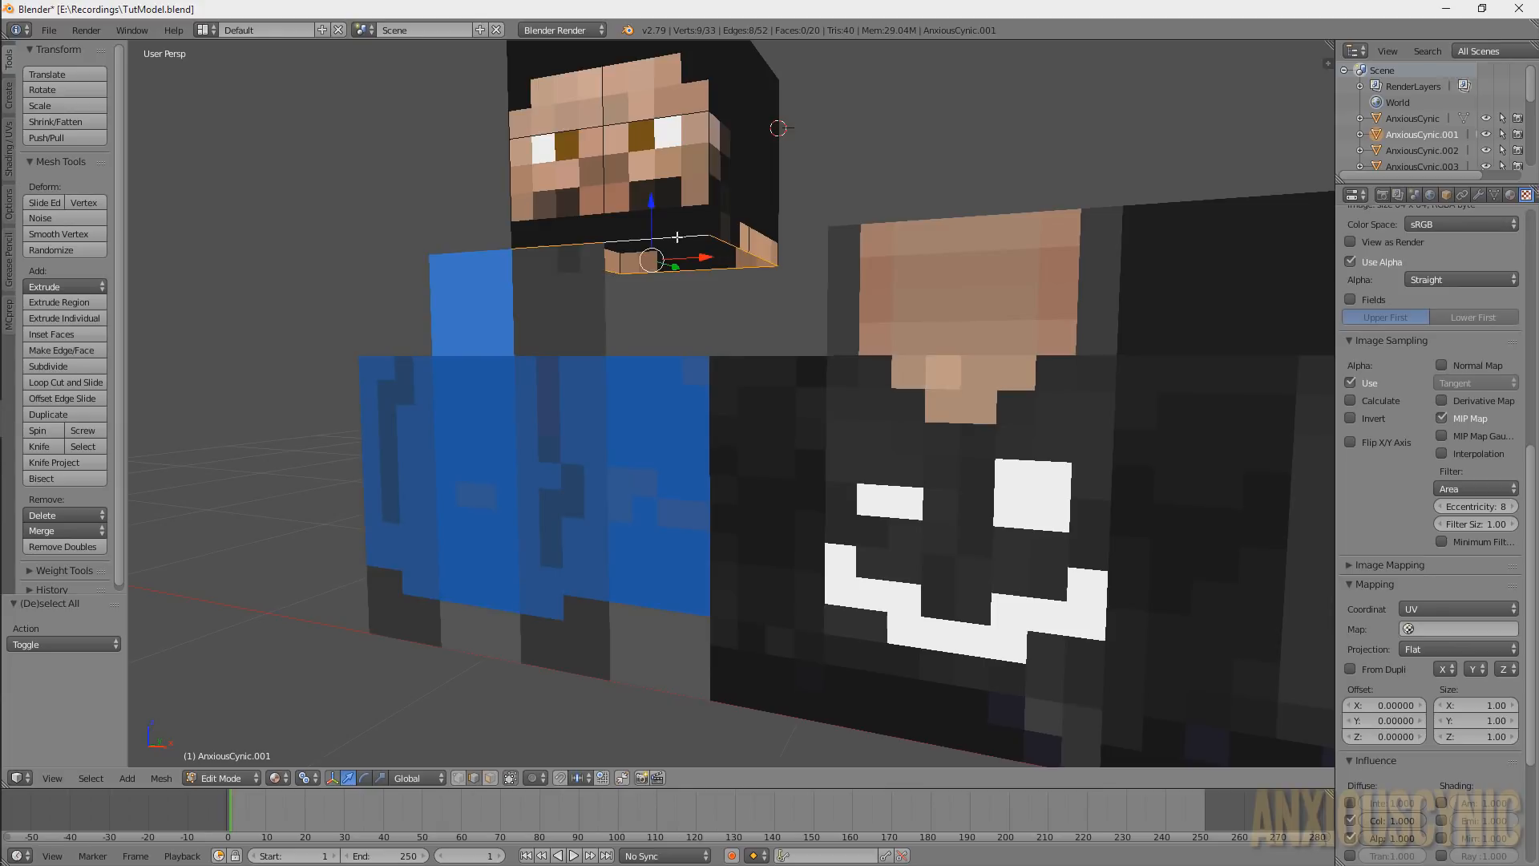
# Snap the 3D cursor to the selected bottom edge loop of the head and return to Object Mode
pyautogui.moveTo(775, 266); pyautogui.dragTo(1006, 287, button='middle')
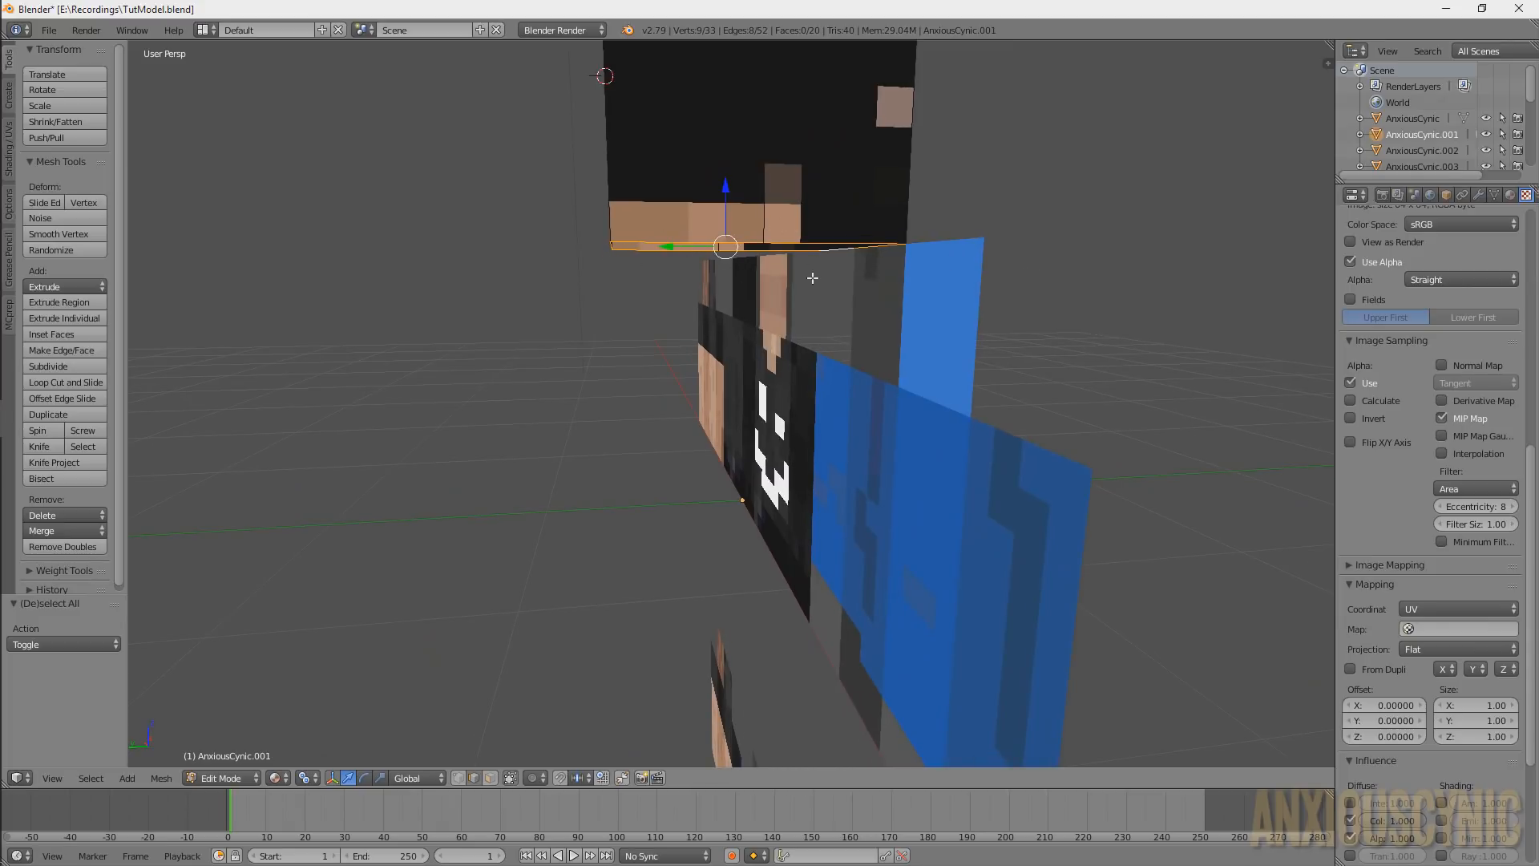
pyautogui.moveTo(795, 281); pyautogui.dragTo(769, 252, button='middle')
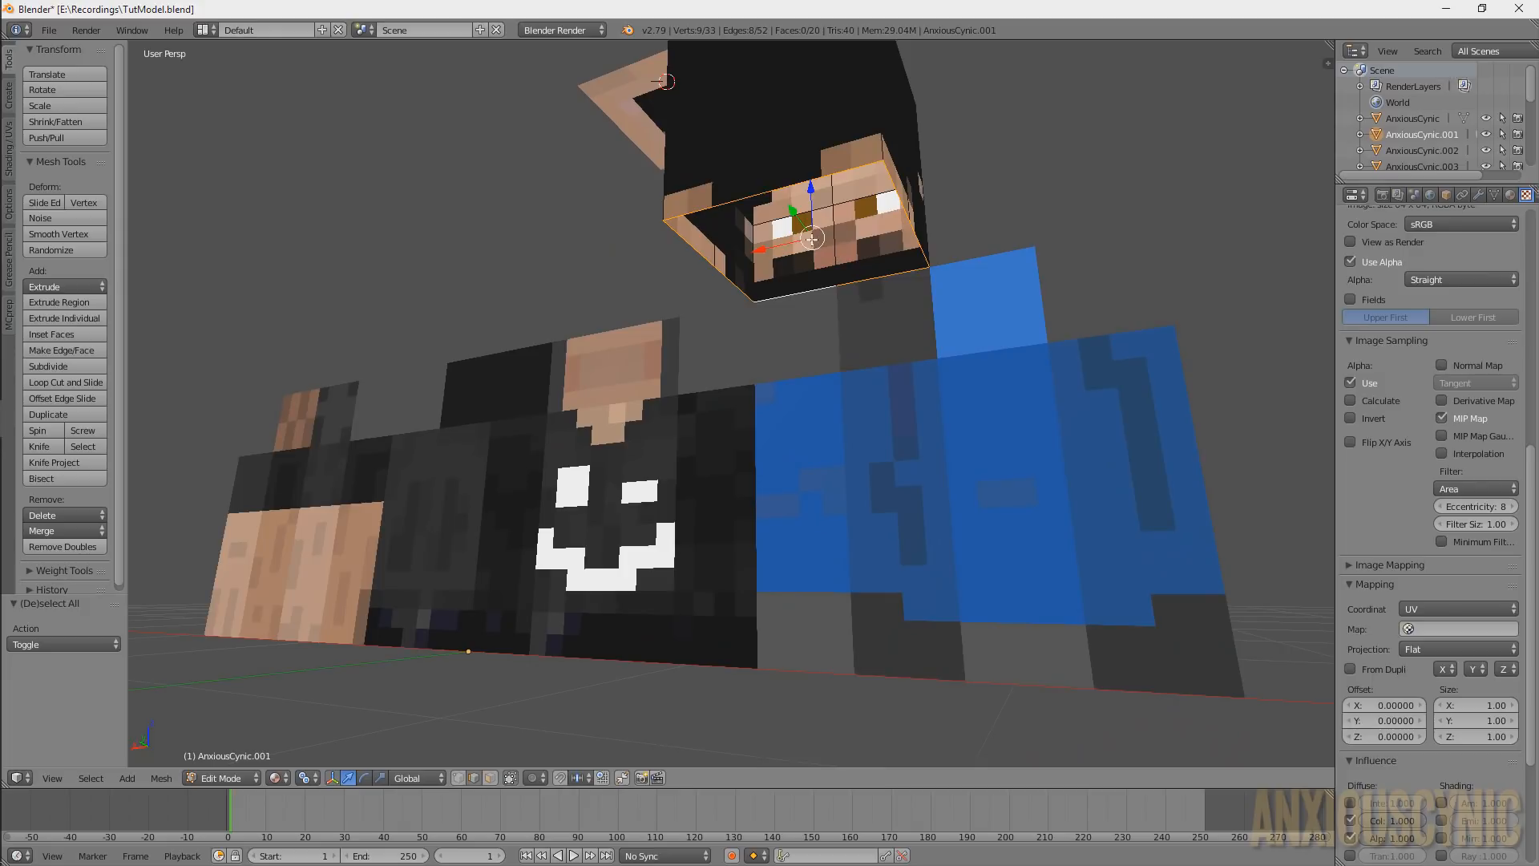
pyautogui.moveTo(900, 263); pyautogui.dragTo(885, 270, button='middle')
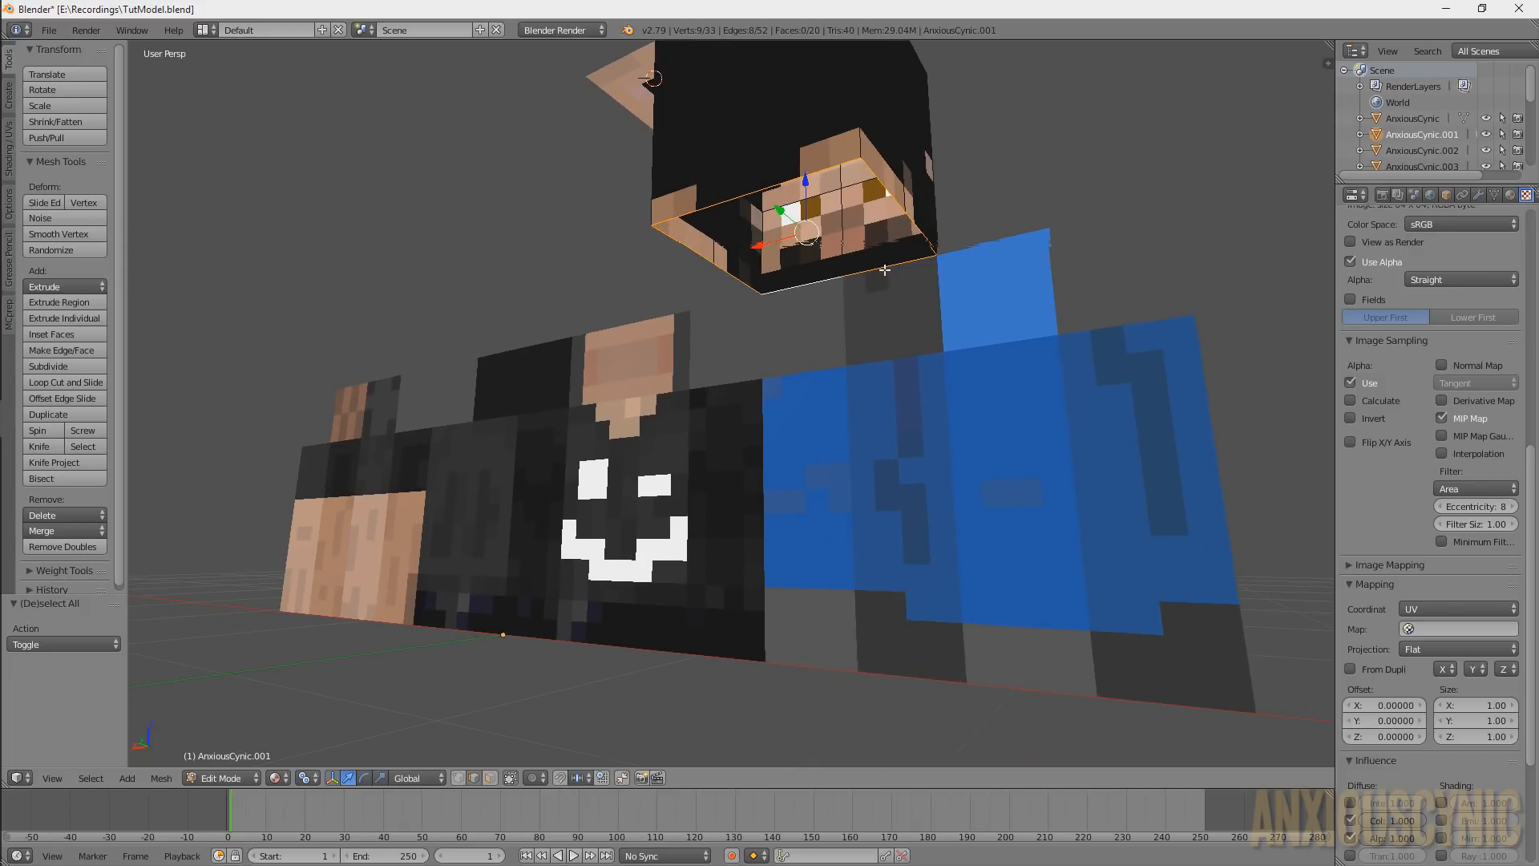
pyautogui.hotkey('shift', 's')
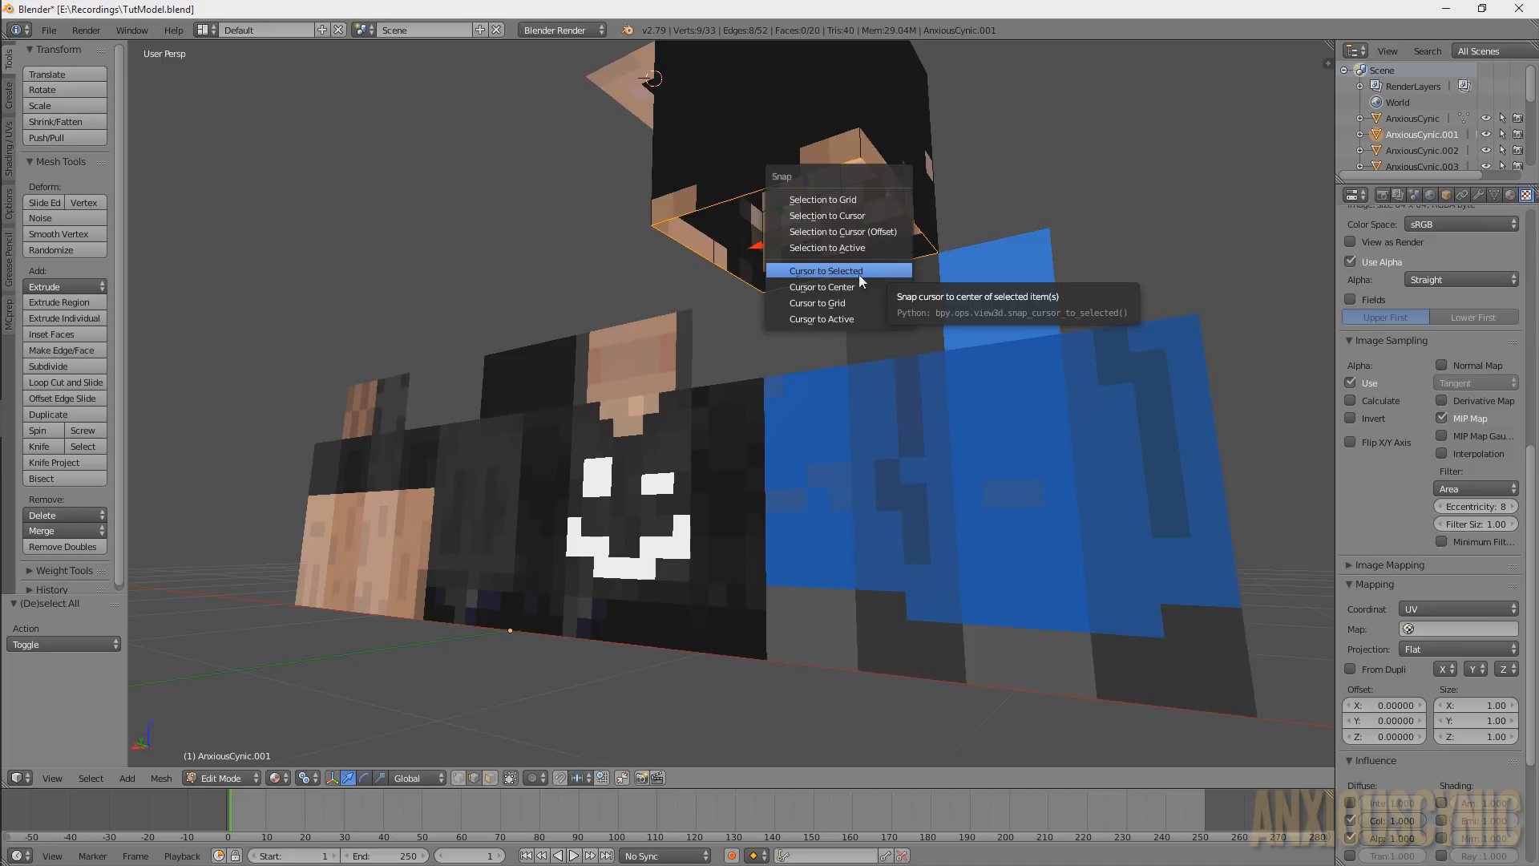
pyautogui.click(838, 267)
pyautogui.moveTo(838, 268)
pyautogui.mouseDown(button='middle')
pyautogui.moveTo(705, 262)
pyautogui.moveTo(907, 222)
pyautogui.moveTo(826, 265)
pyautogui.moveTo(745, 276)
pyautogui.moveTo(833, 265)
pyautogui.mouseUp(button='middle')
pyautogui.press('Tab')
pyautogui.scroll(-3, 778, 275)
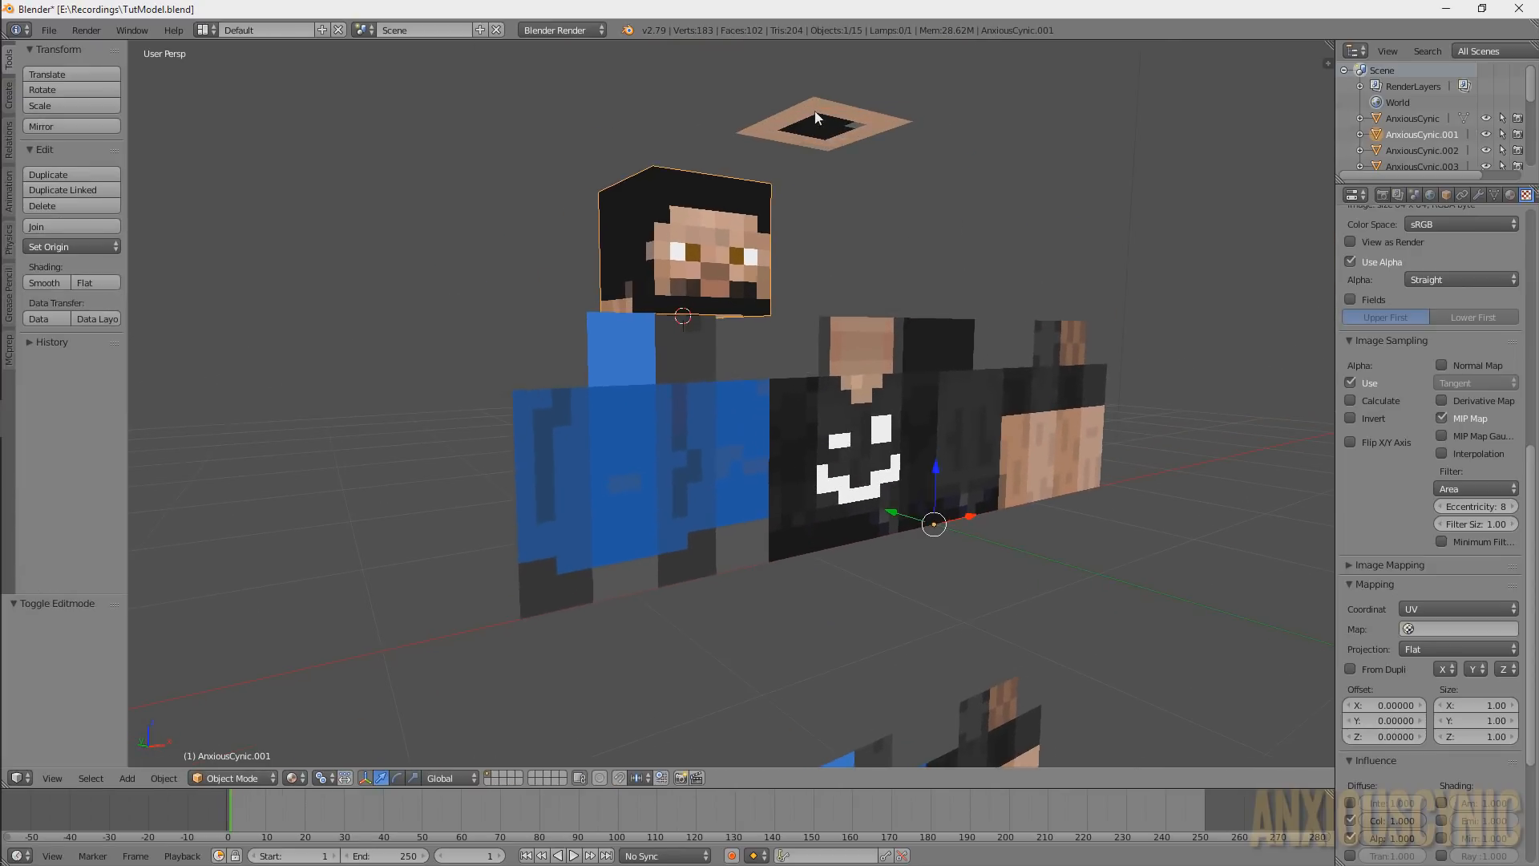
# Snap the head's separate bottom piece to the 3D cursor and save the file over TutModel.blend
pyautogui.rightClick(826, 124)
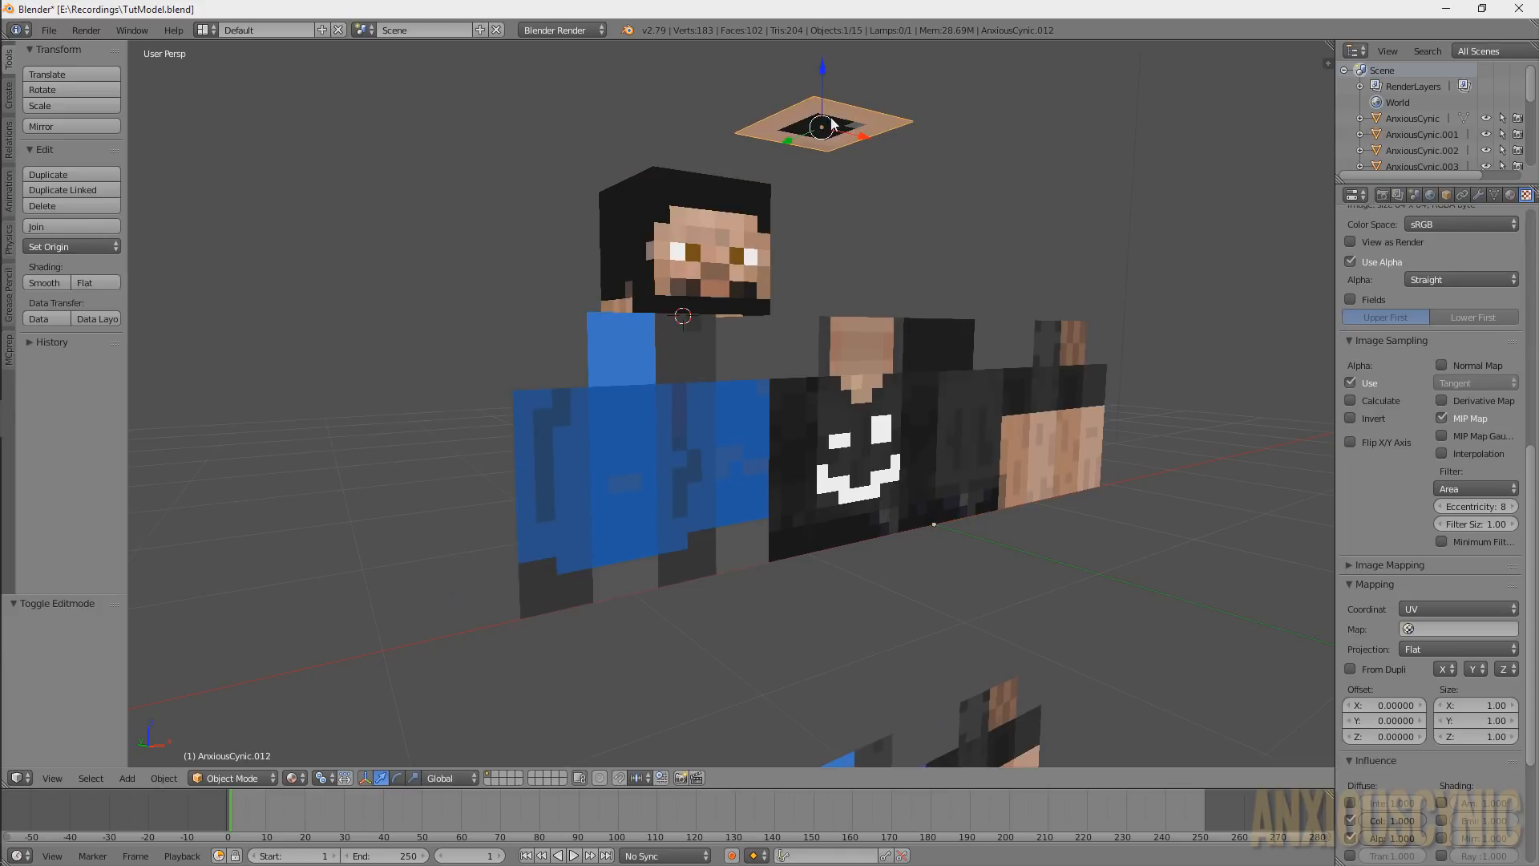
pyautogui.hotkey('shift', 's')
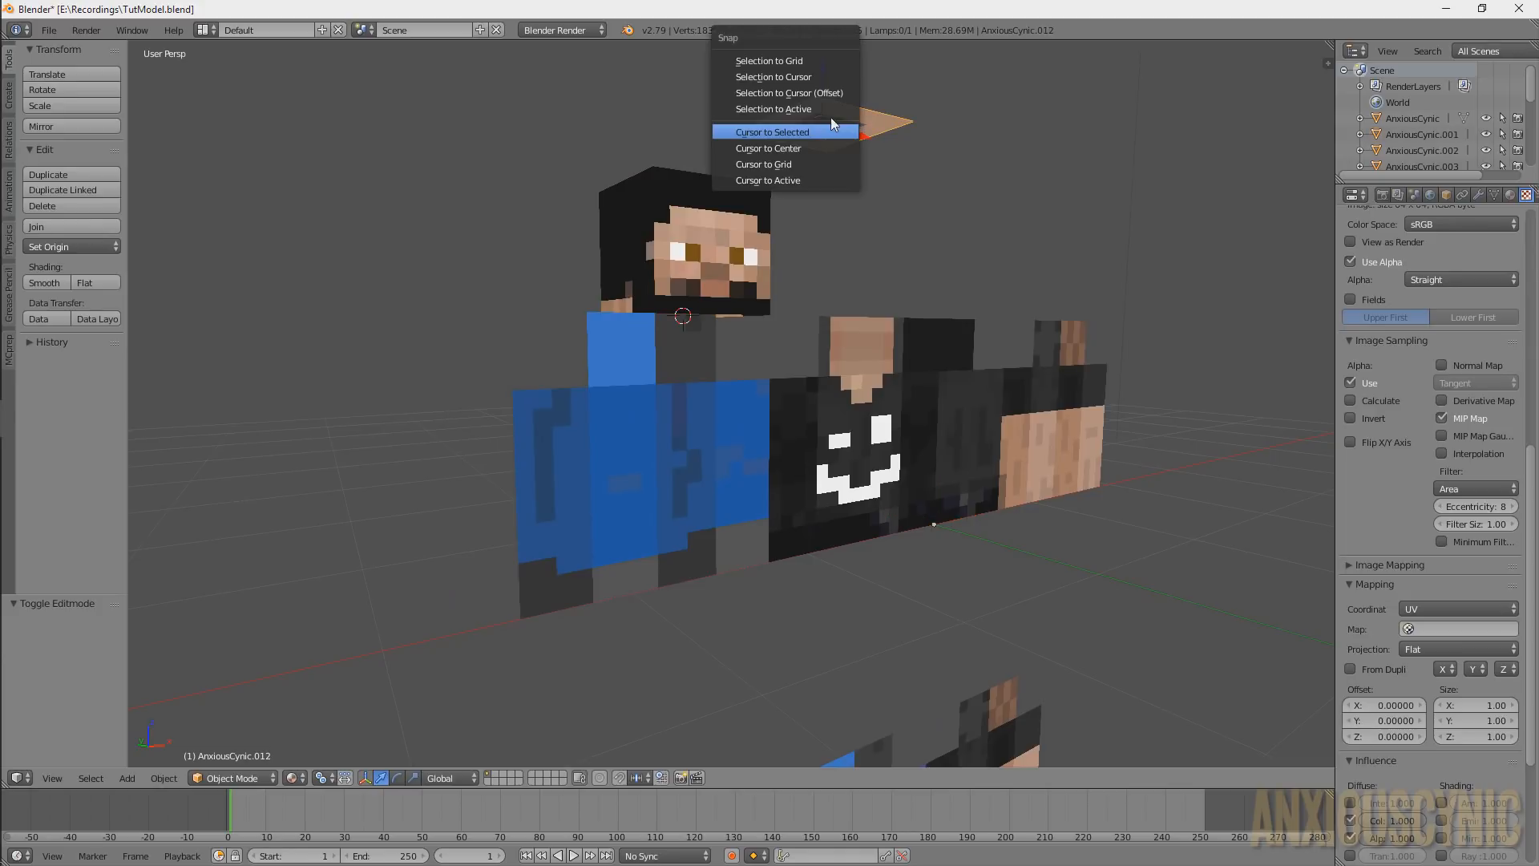
pyautogui.click(789, 75)
pyautogui.scroll(5, 776, 288)
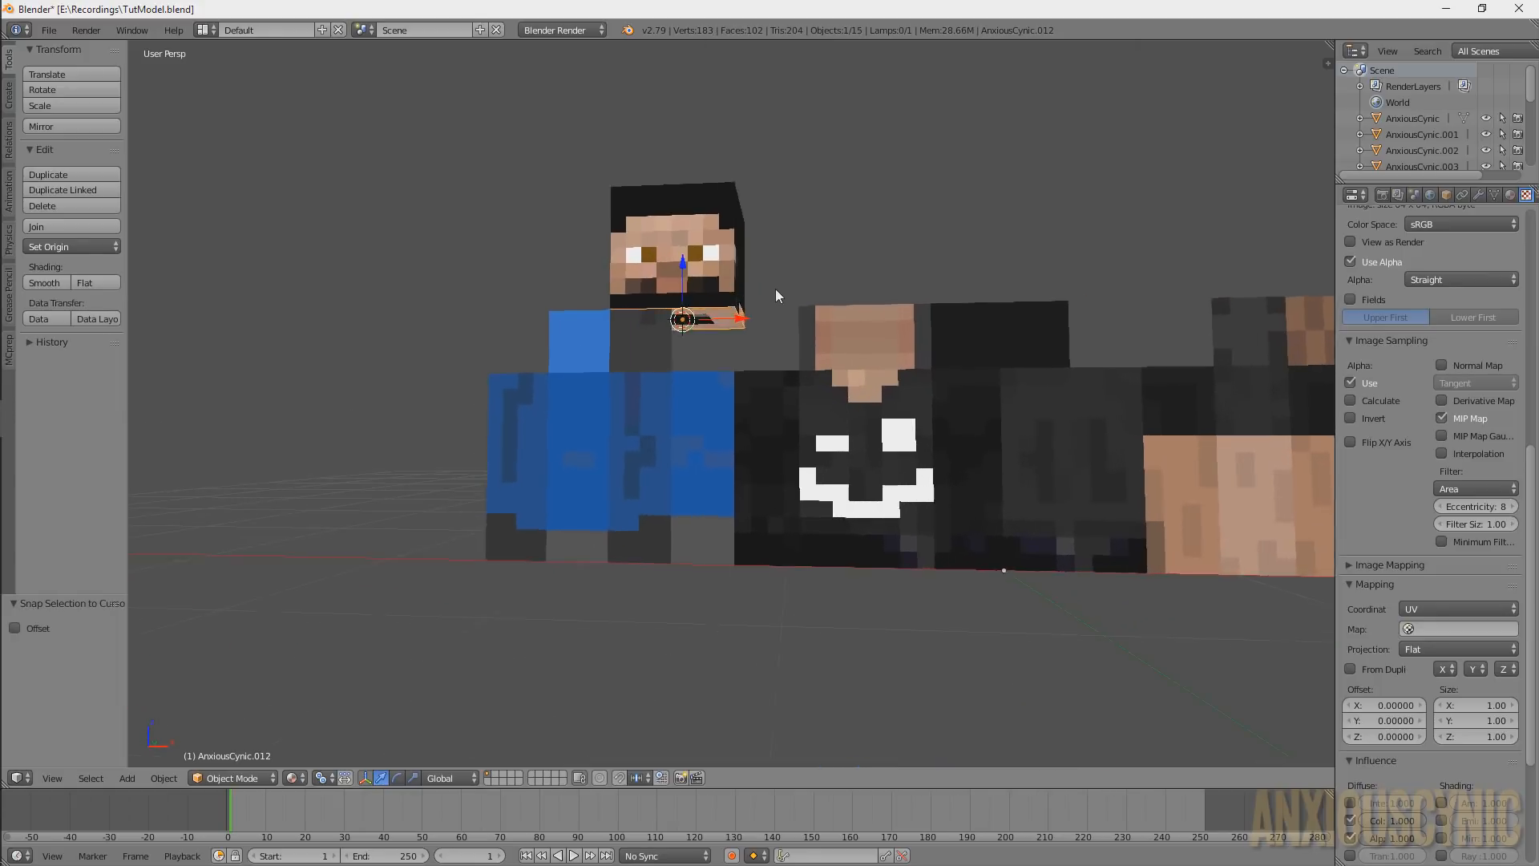
pyautogui.moveTo(729, 203); pyautogui.dragTo(763, 205, button='middle')
pyautogui.hotkey('ctrl', 's')
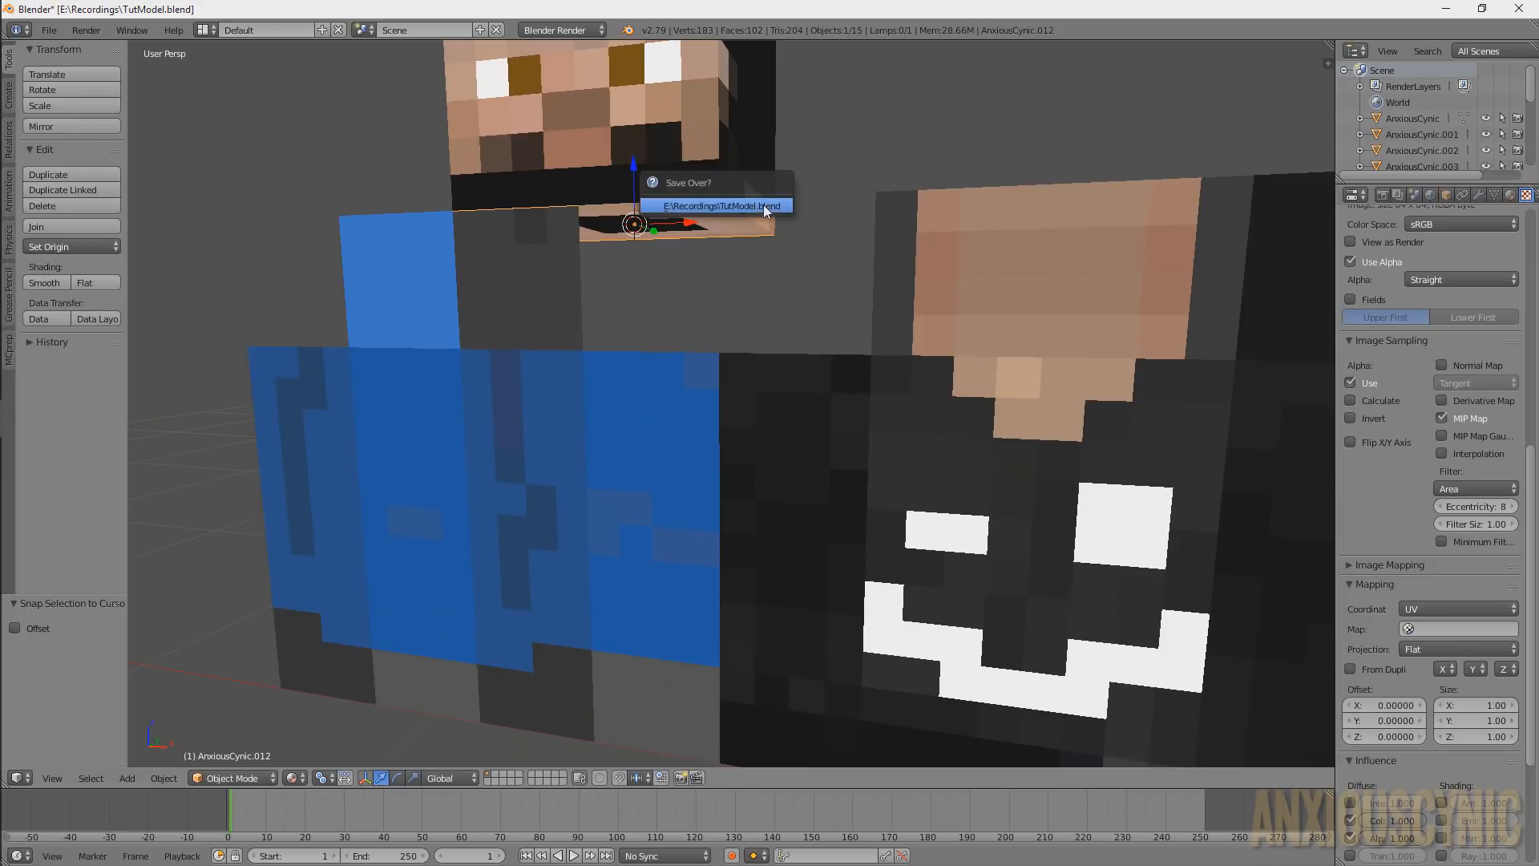
pyautogui.press('Return')
# Select the bottom piece together with the head and join them into one object, with the head active
pyautogui.moveTo(800, 120); pyautogui.dragTo(772, 233, button='middle')
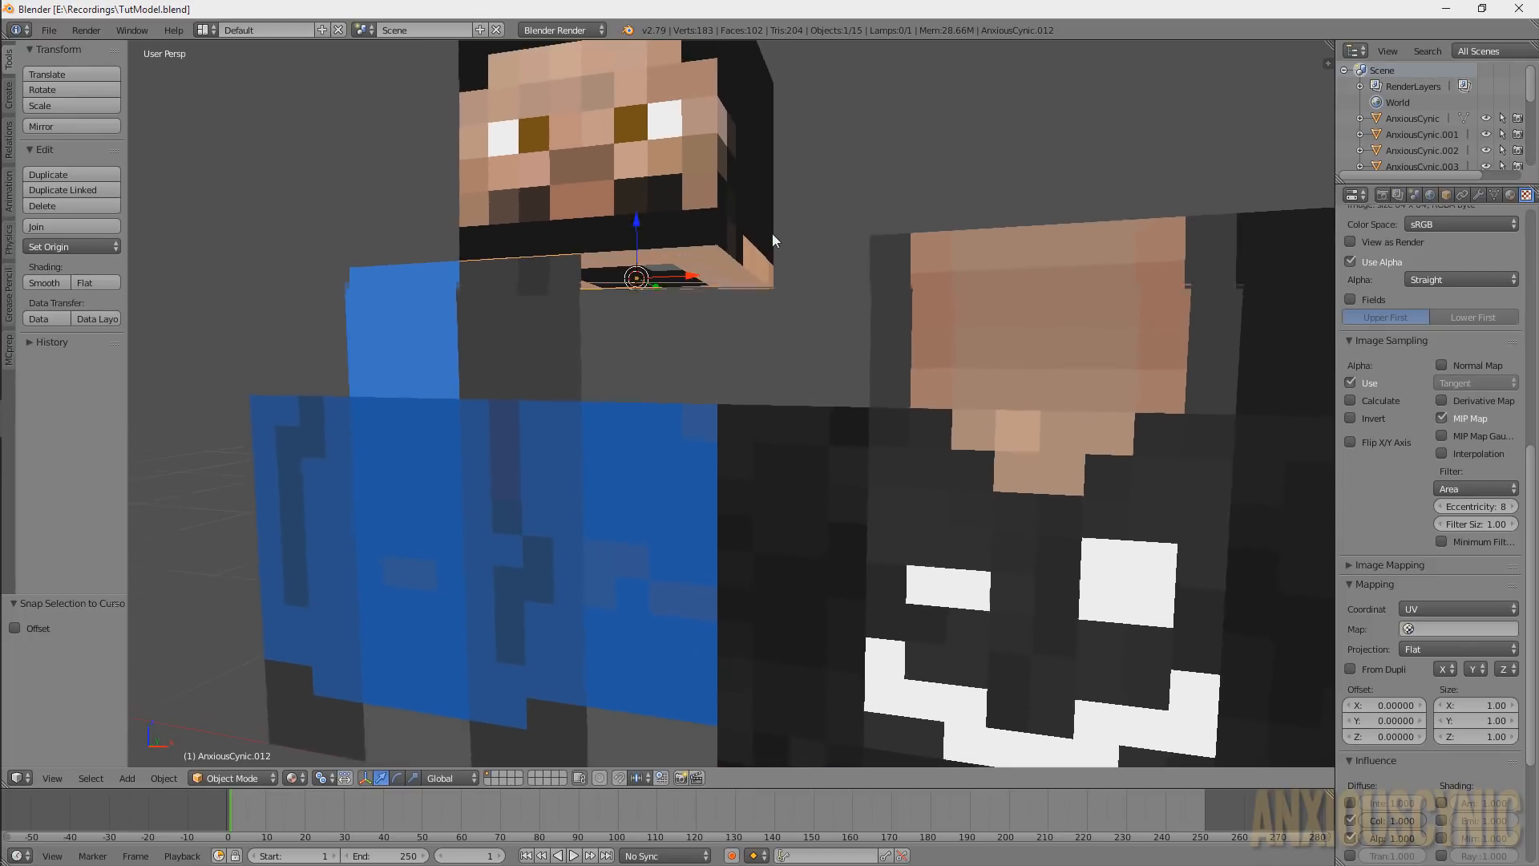
pyautogui.scroll(-3, 770, 233)
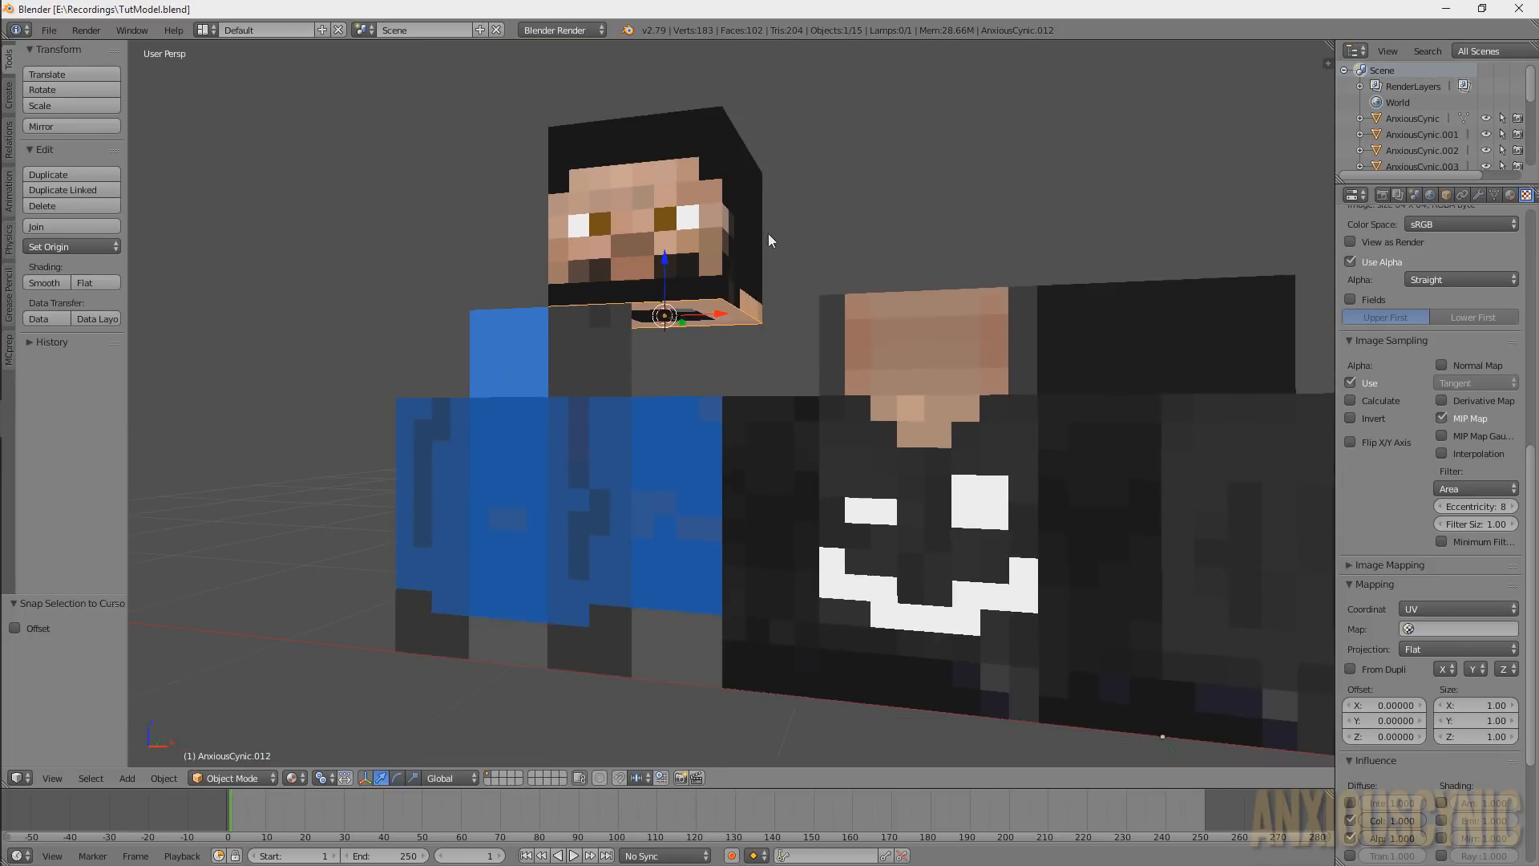
pyautogui.rightClick(717, 255)
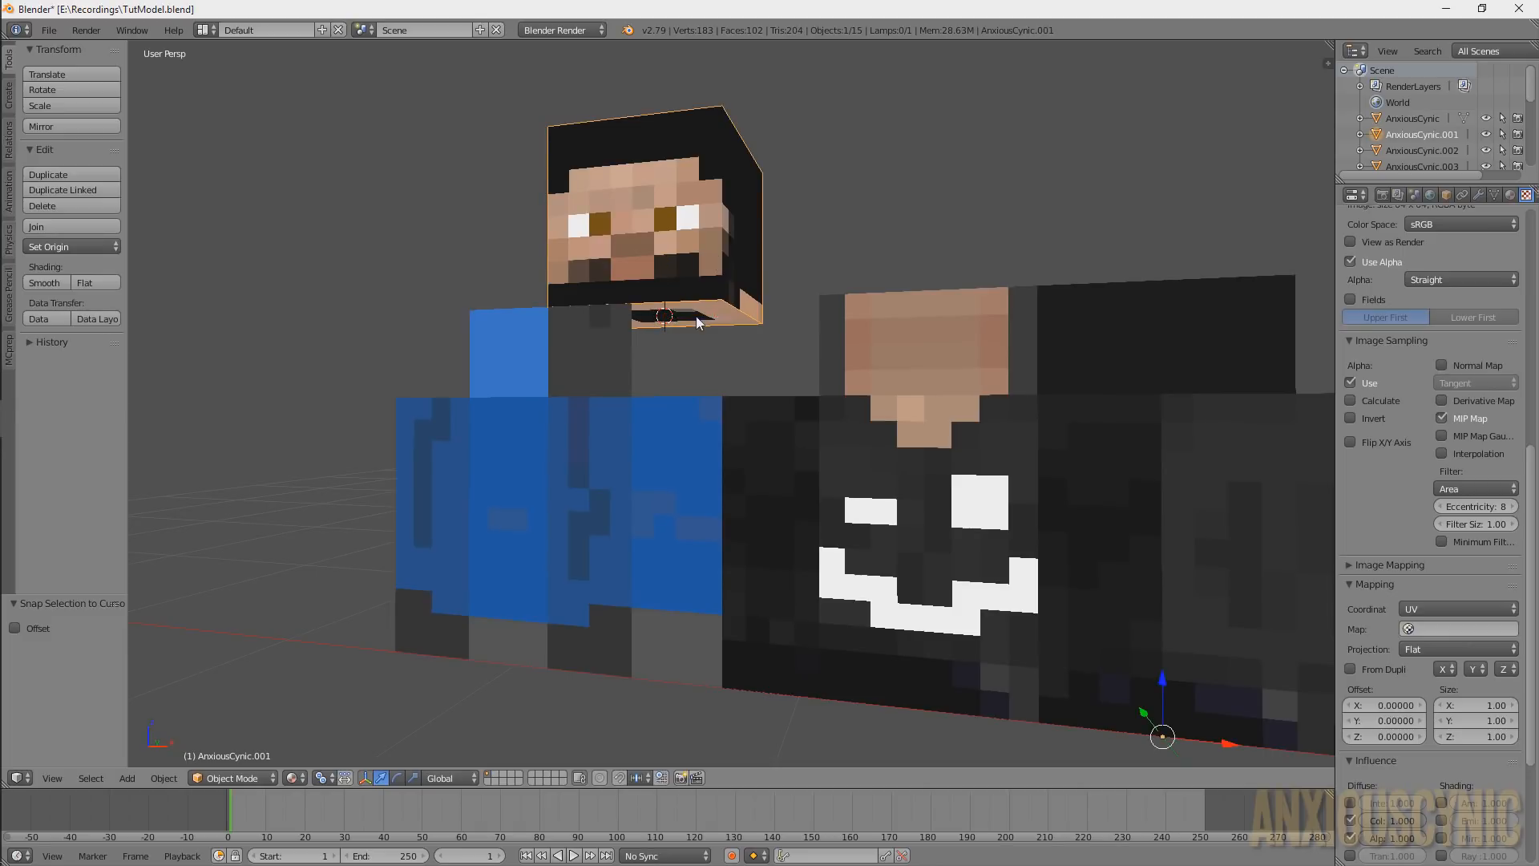
pyautogui.rightClick(707, 309)
pyautogui.rightClick(707, 309)
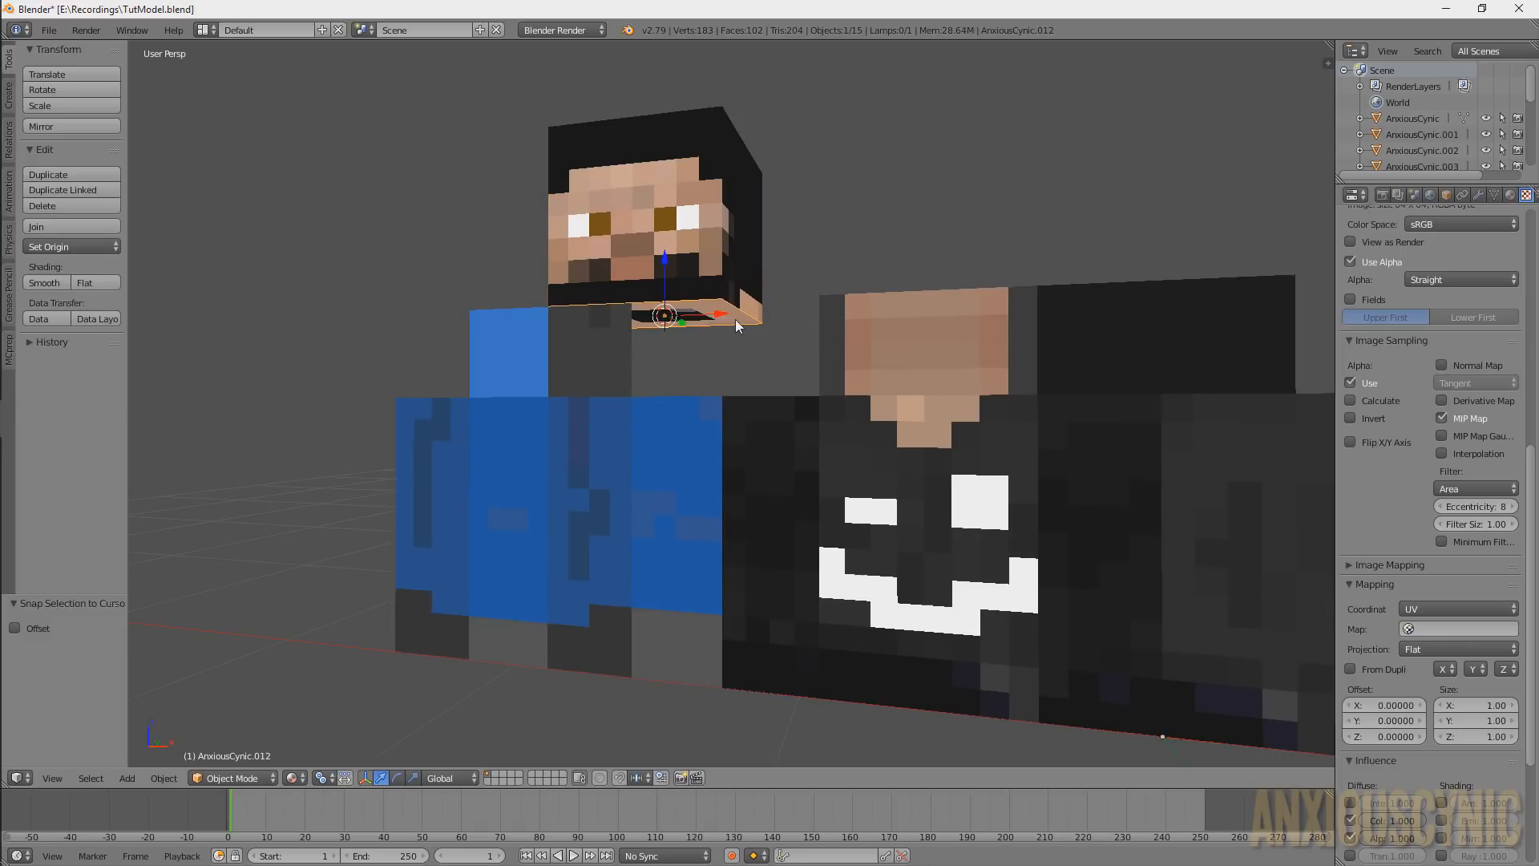
pyautogui.keyDown('shift'); pyautogui.rightClick(700, 217); pyautogui.keyUp('shift')
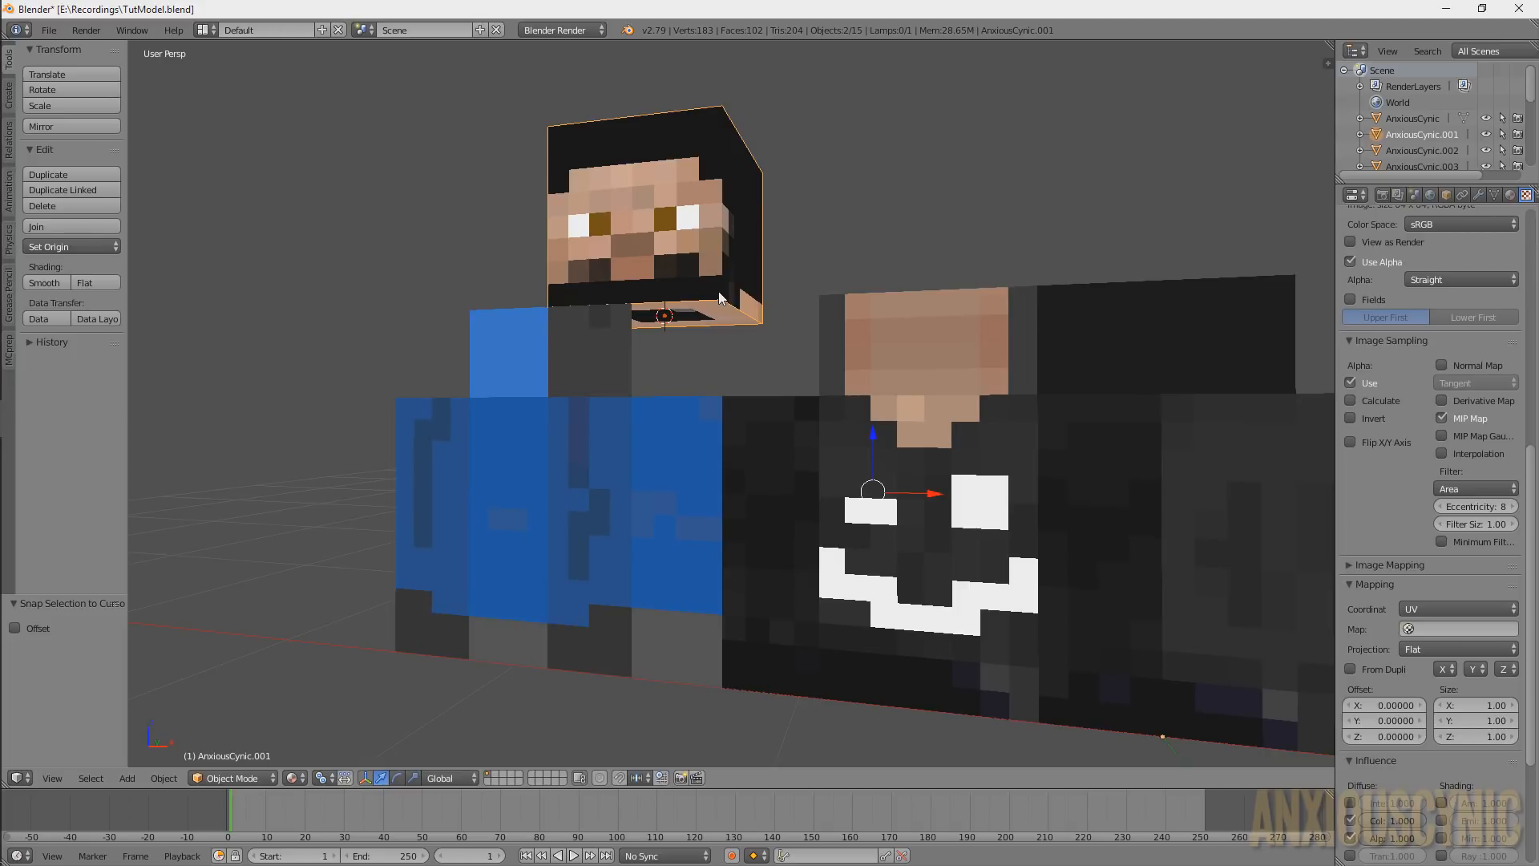
pyautogui.hotkey('ctrl', 'j')
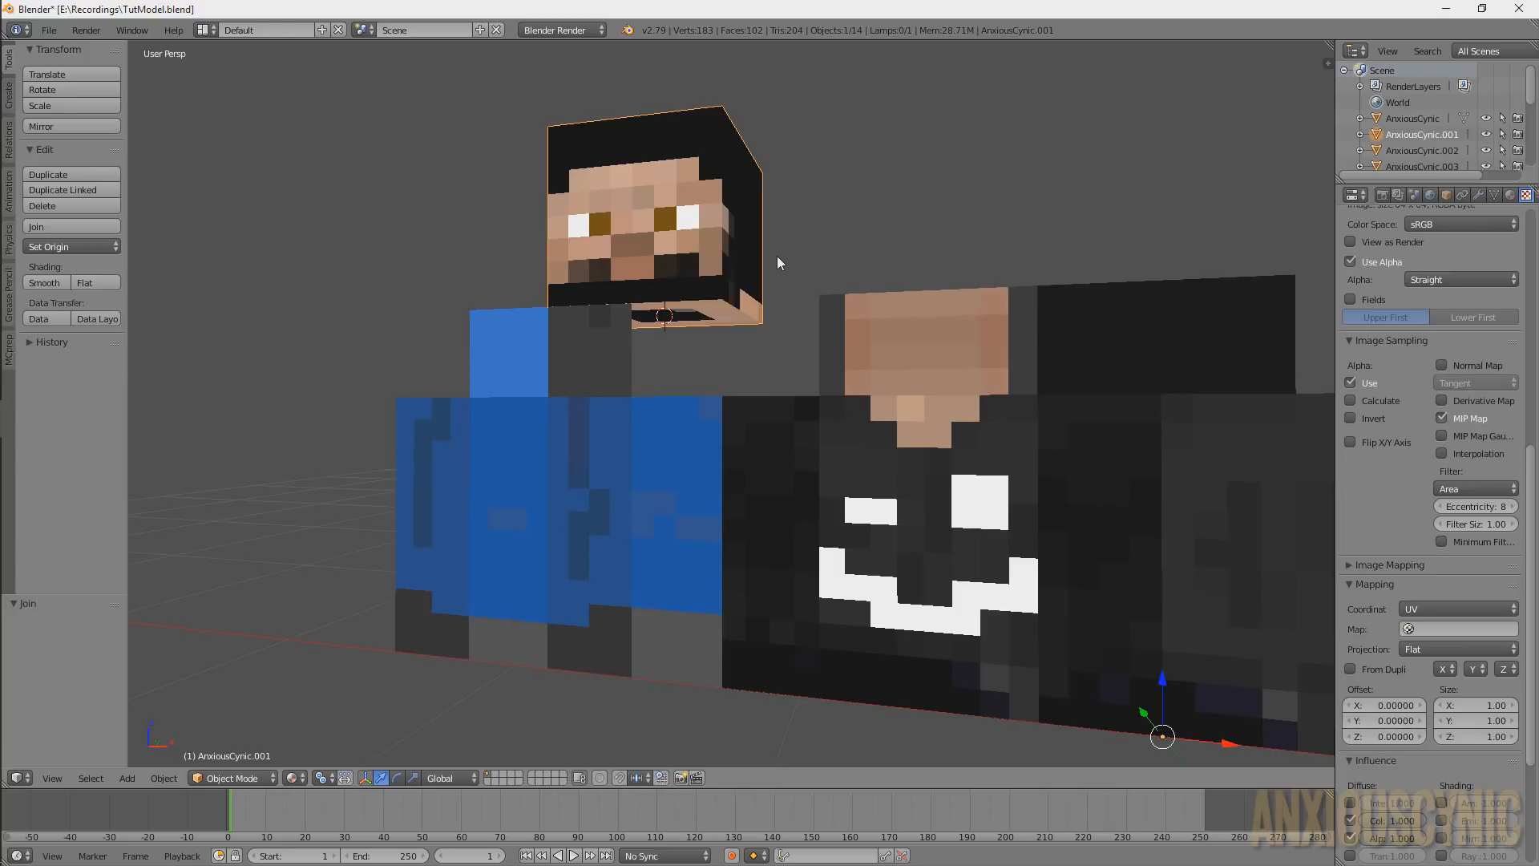
# Enter Edit Mode on the joined head and select a front face of its underside in face selection mode
pyautogui.press('Tab')
pyautogui.scroll(3, 753, 276)
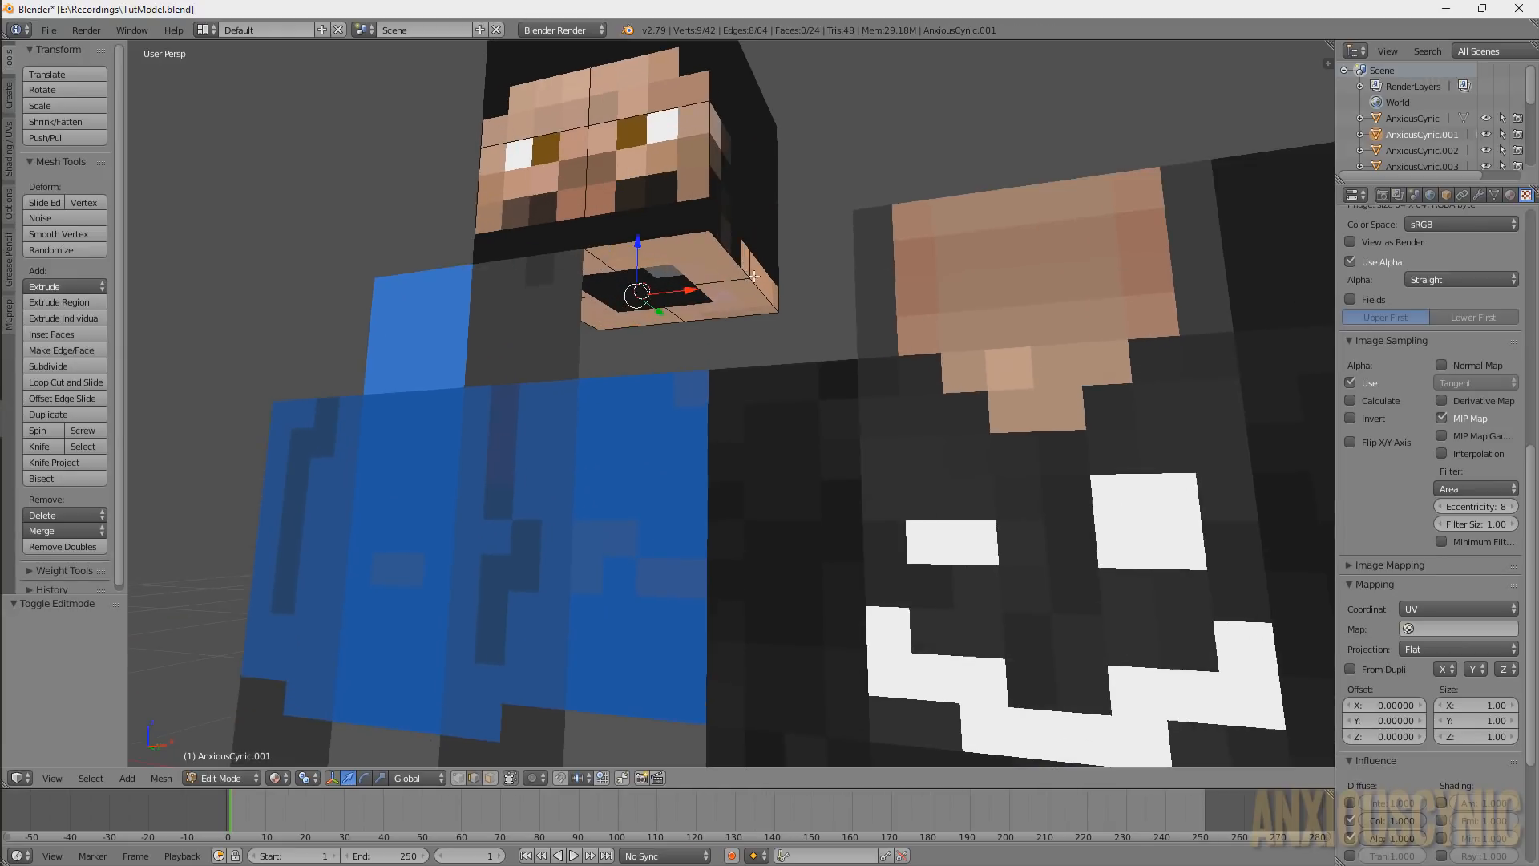
pyautogui.click(491, 778)
pyautogui.click(737, 201)
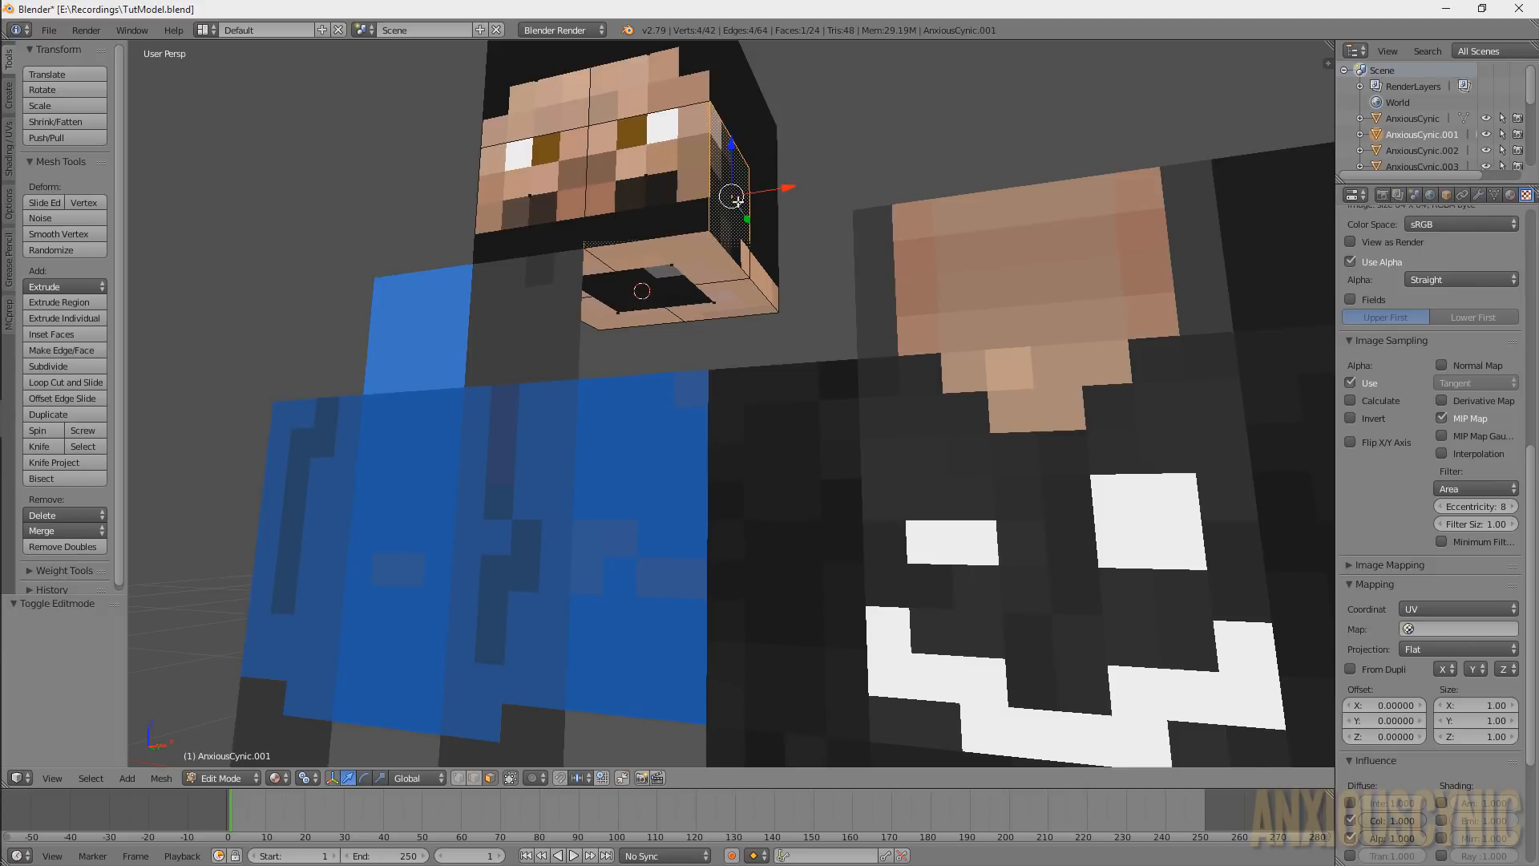
pyautogui.click(688, 271)
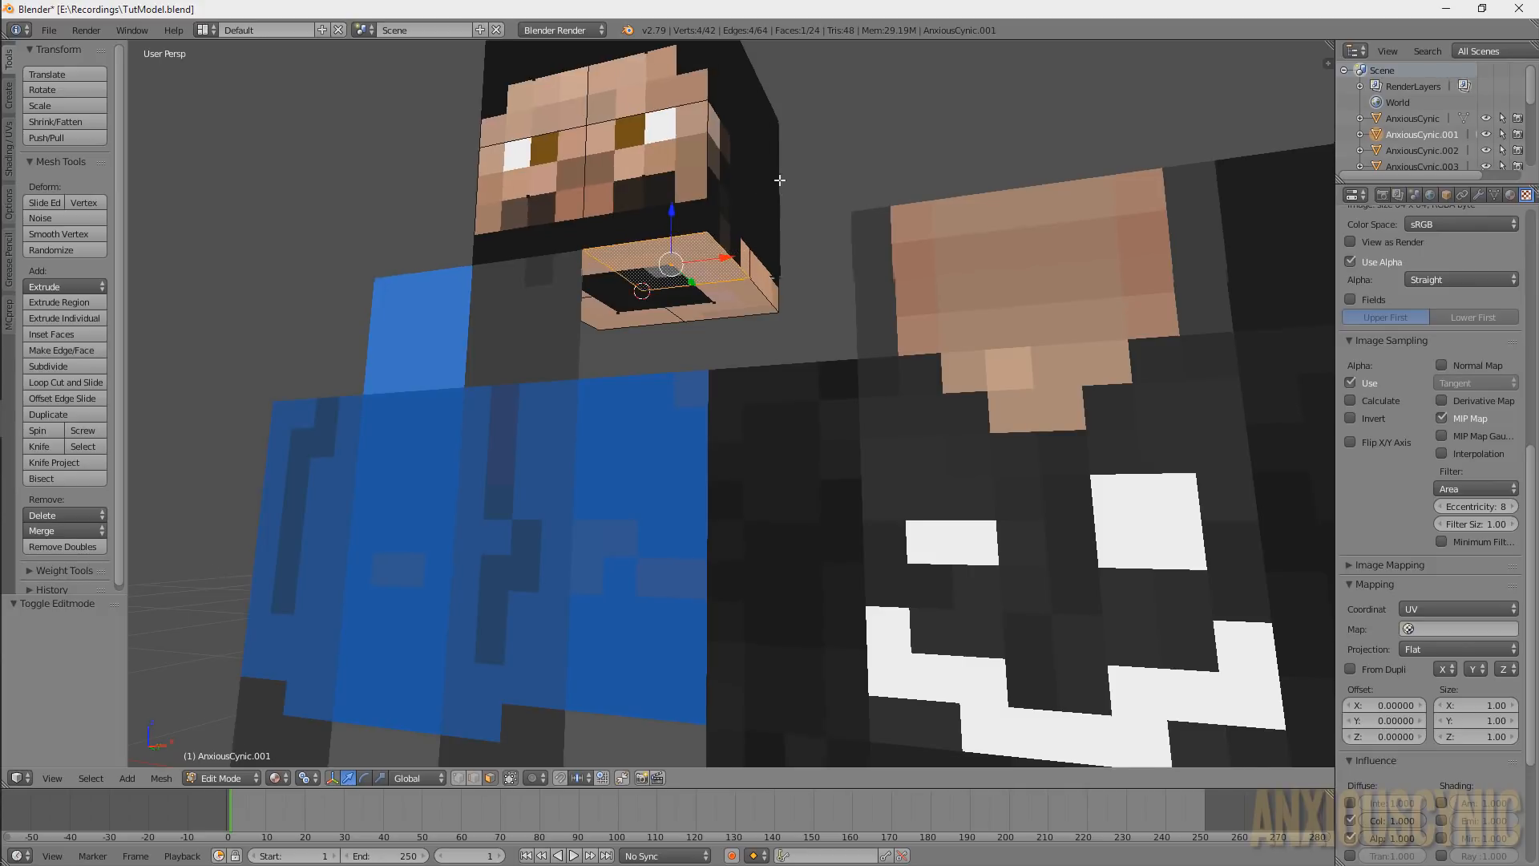
# Try moving the rear top corner vertex of the head to check whether its faces are connected, and undo the move
pyautogui.moveTo(779, 180); pyautogui.dragTo(799, 194, button='middle')
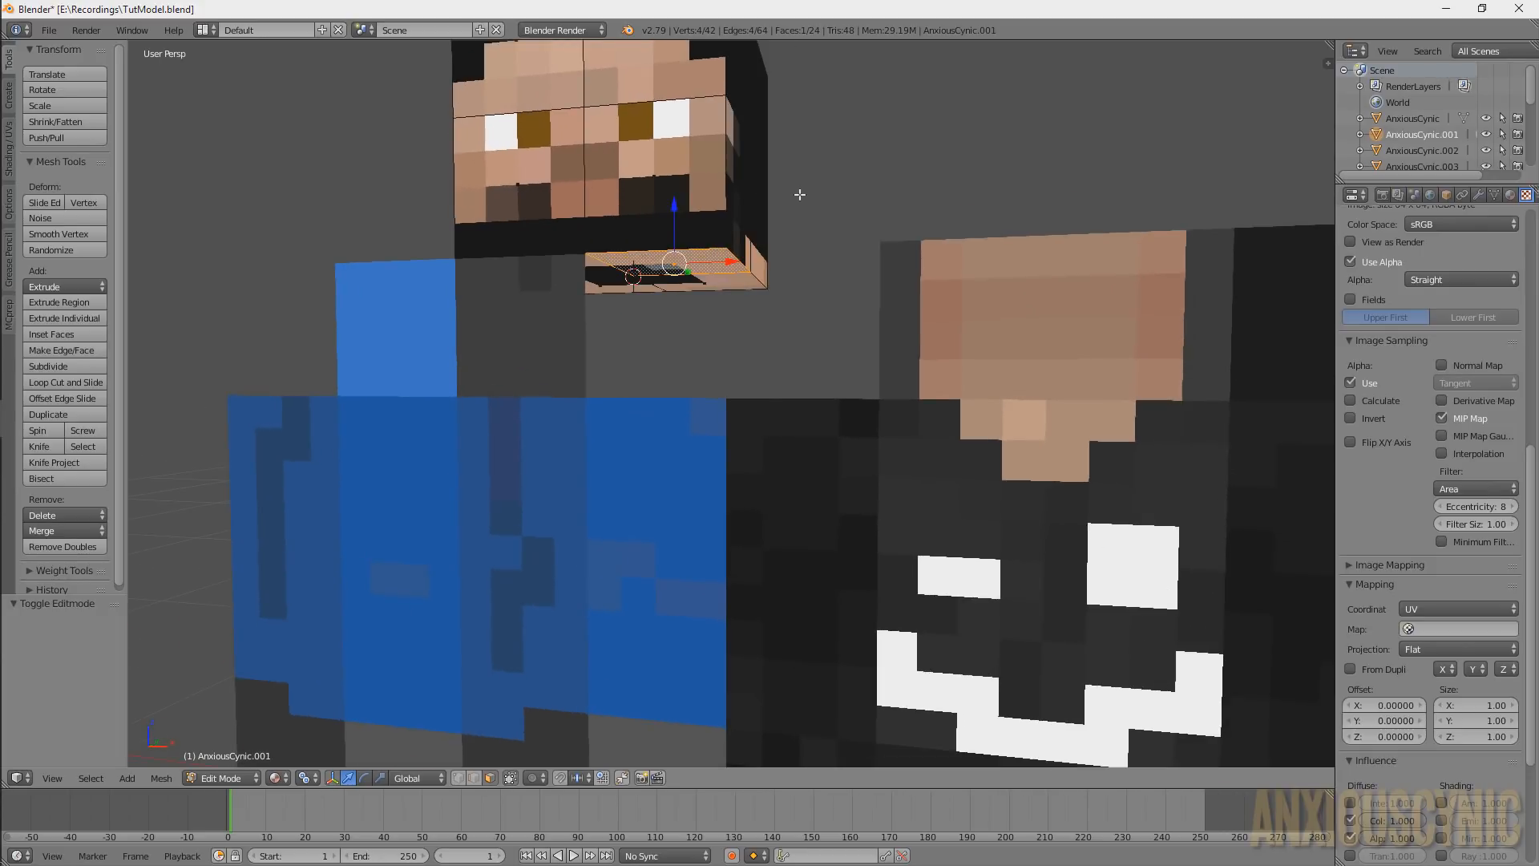
pyautogui.moveTo(805, 195); pyautogui.dragTo(575, 656, button='middle')
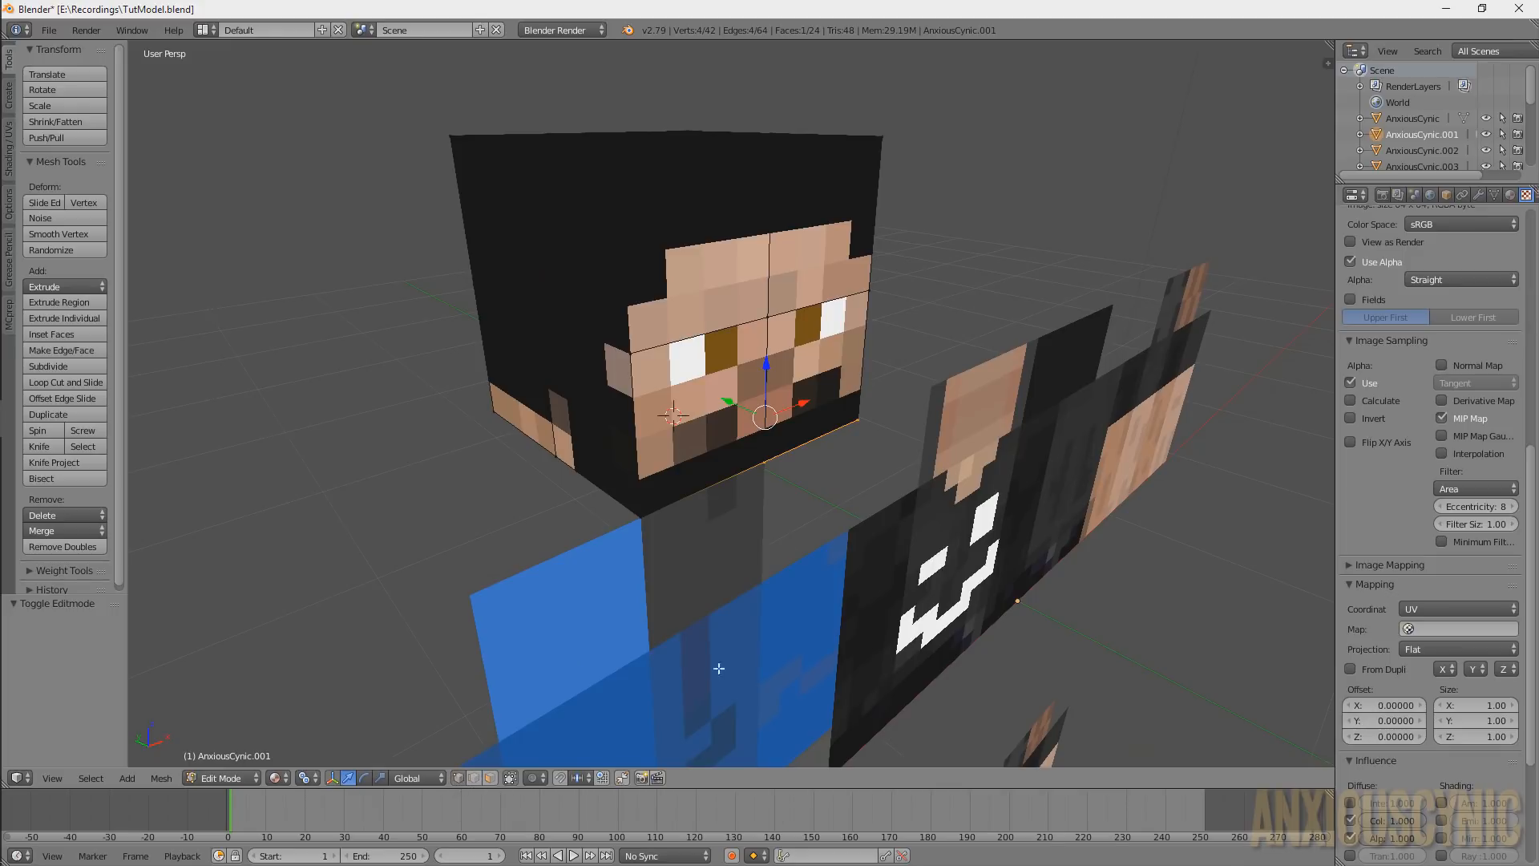
pyautogui.rightClick(626, 174)
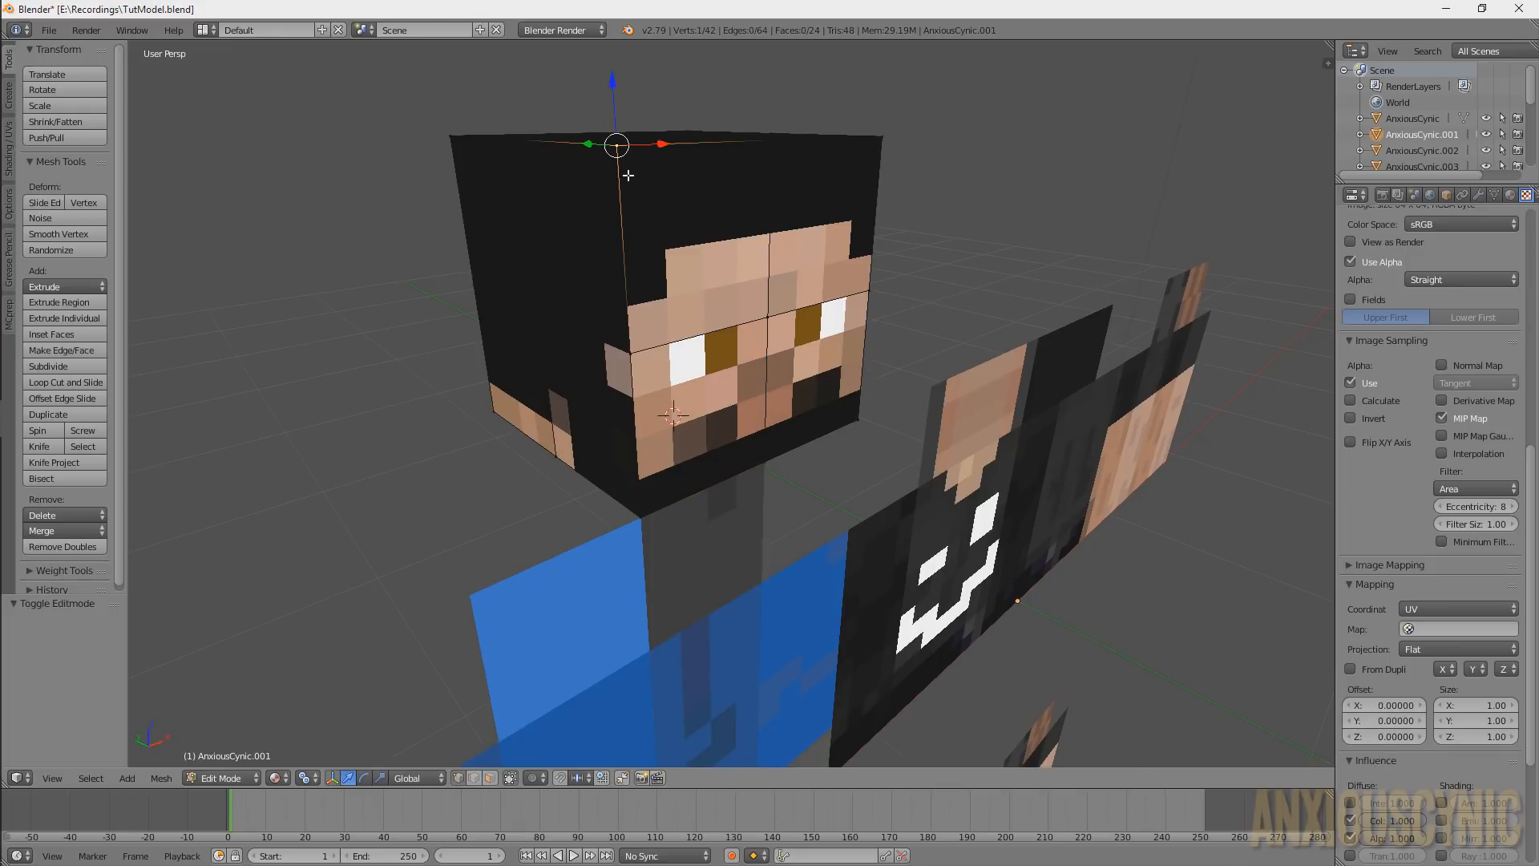
pyautogui.scroll(1, 497, 209)
pyautogui.moveTo(497, 209); pyautogui.dragTo(831, 238, button='middle')
pyautogui.scroll(-1, 617, 202)
pyautogui.rightClick(599, 175)
pyautogui.scroll(1, 888, 240)
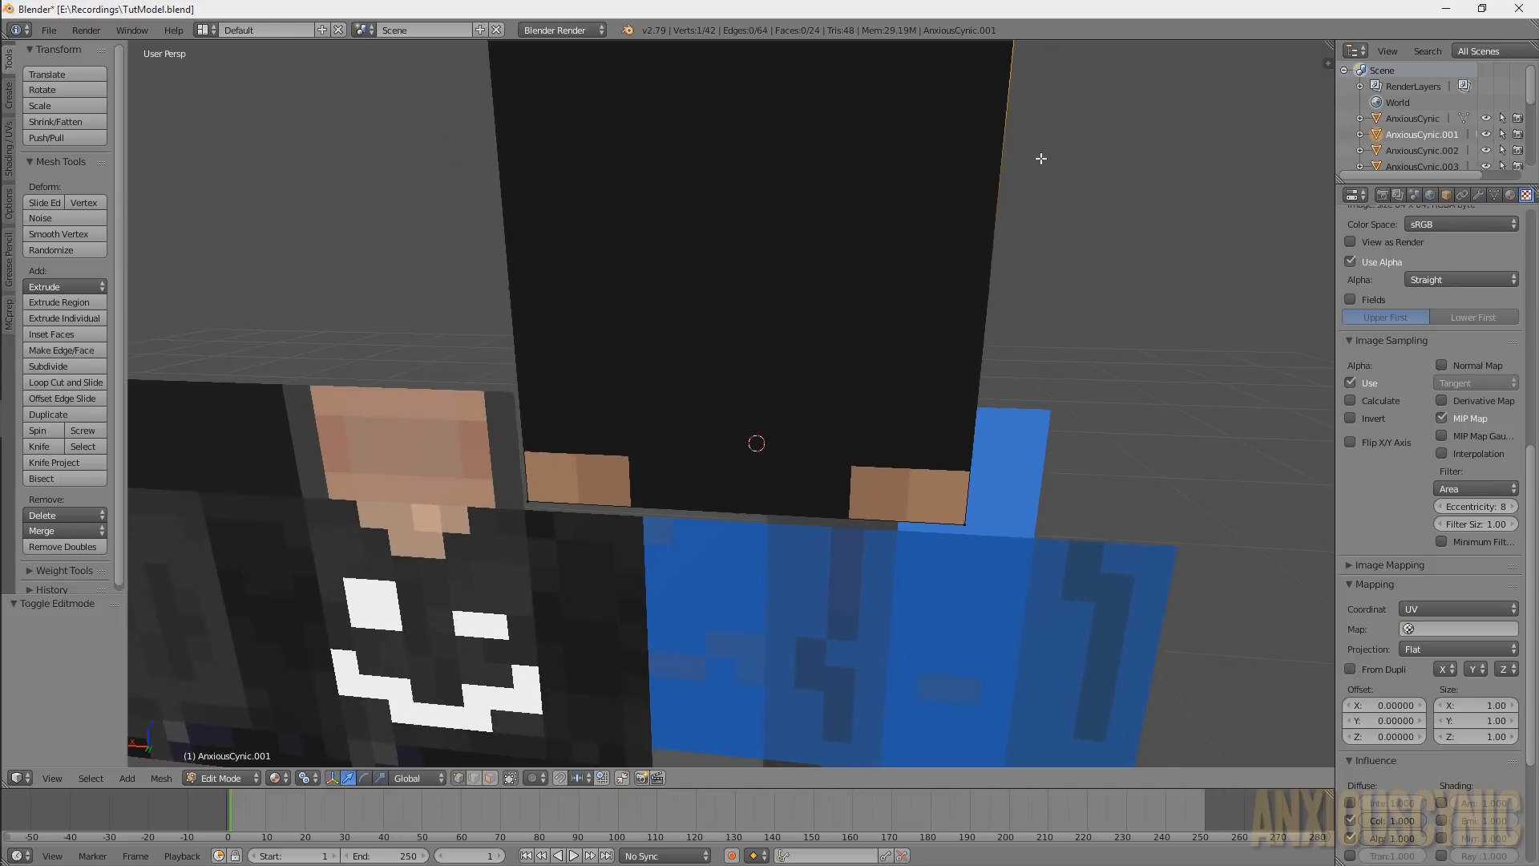
pyautogui.keyDown('shift'); pyautogui.moveTo(1041, 158); pyautogui.dragTo(1016, 259, button='middle'); pyautogui.keyUp('shift')
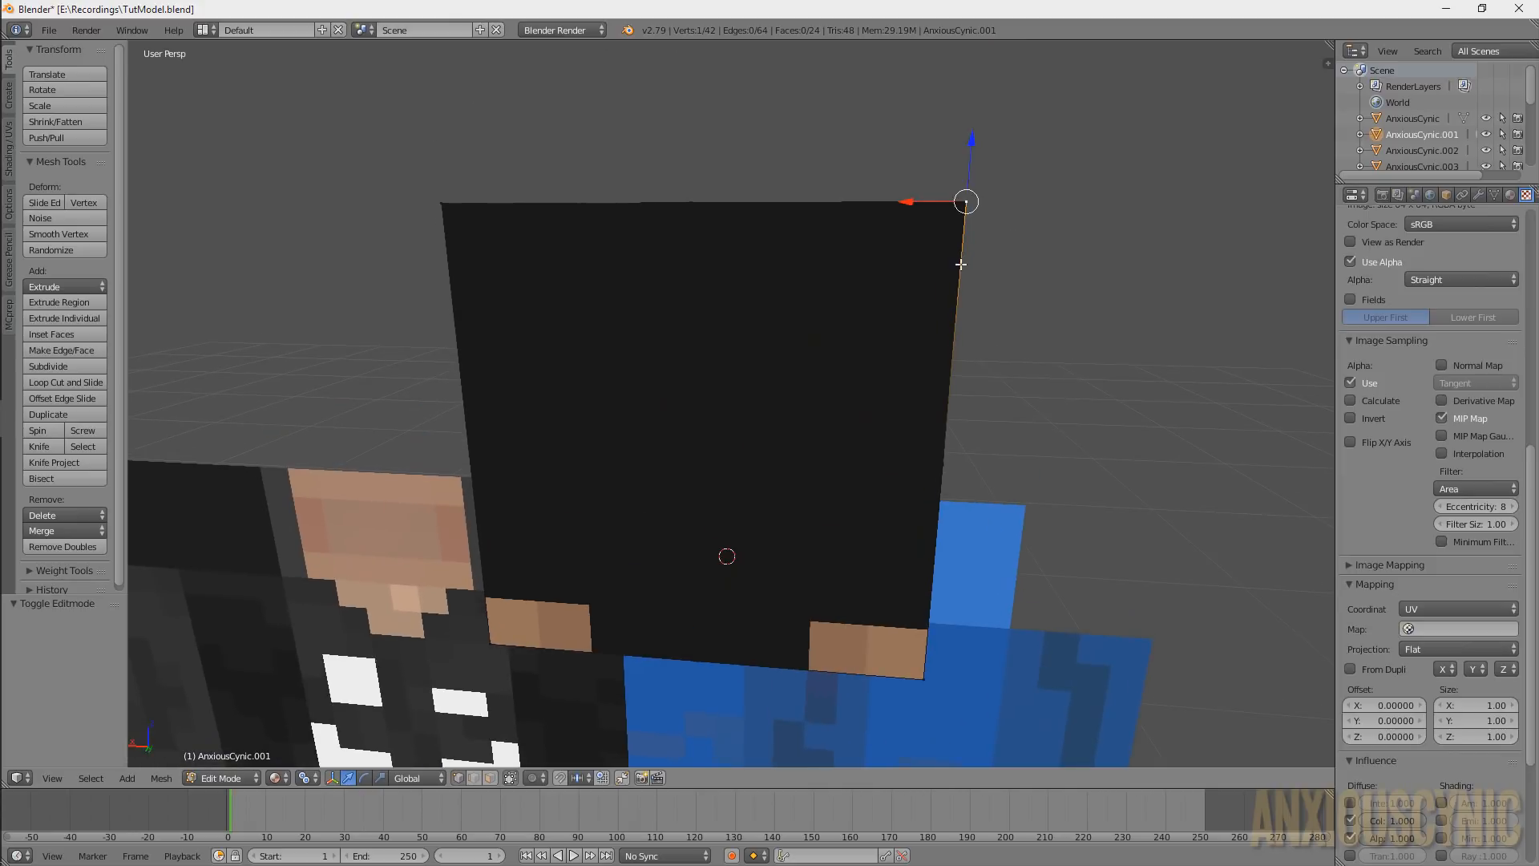
pyautogui.press('g')
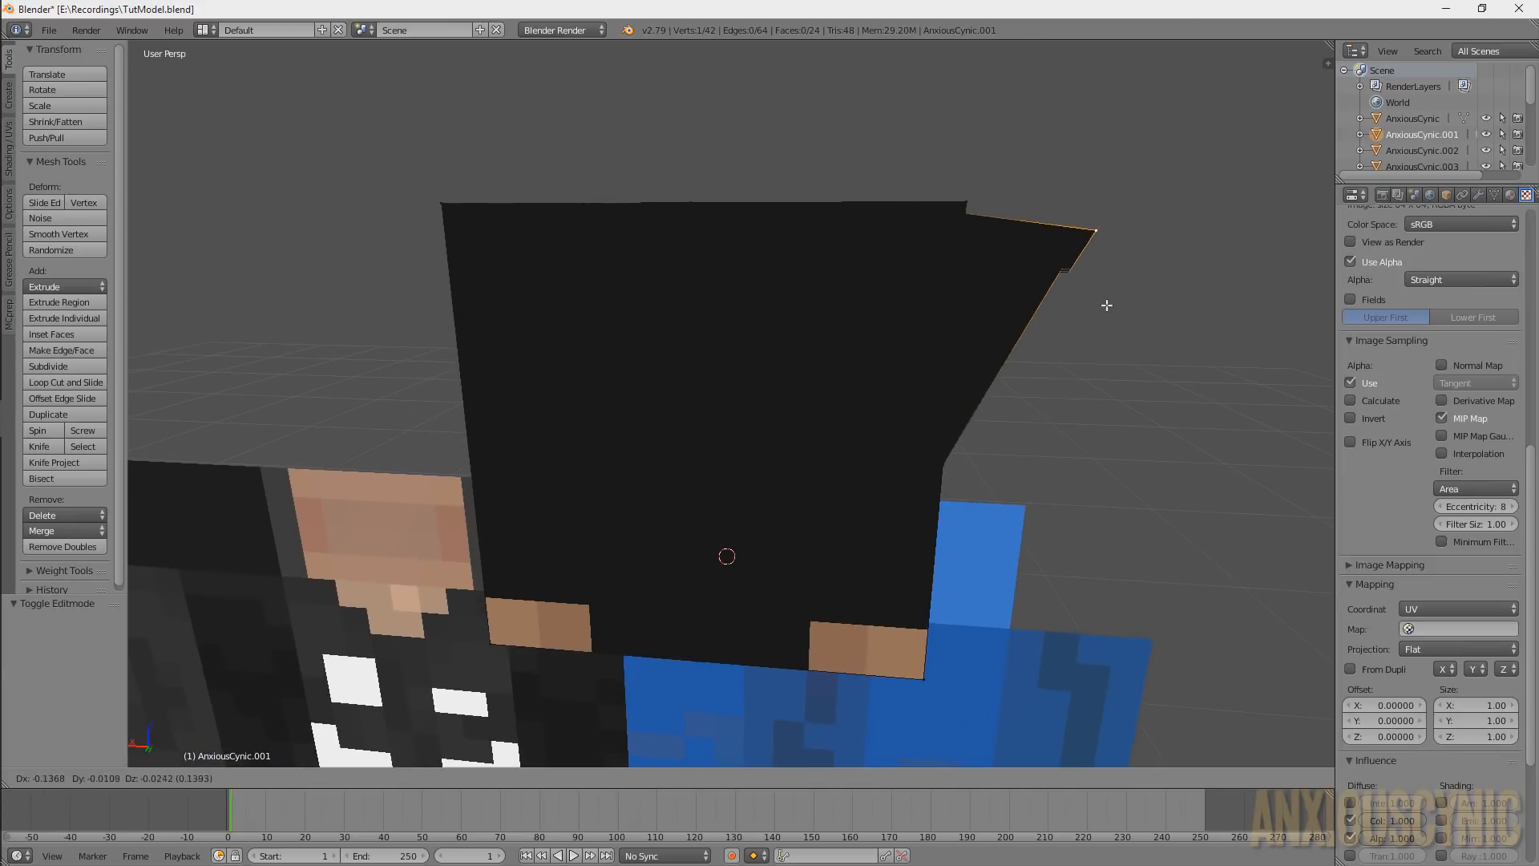
pyautogui.click(1111, 313)
pyautogui.moveTo(1174, 335); pyautogui.dragTo(681, 173, button='middle')
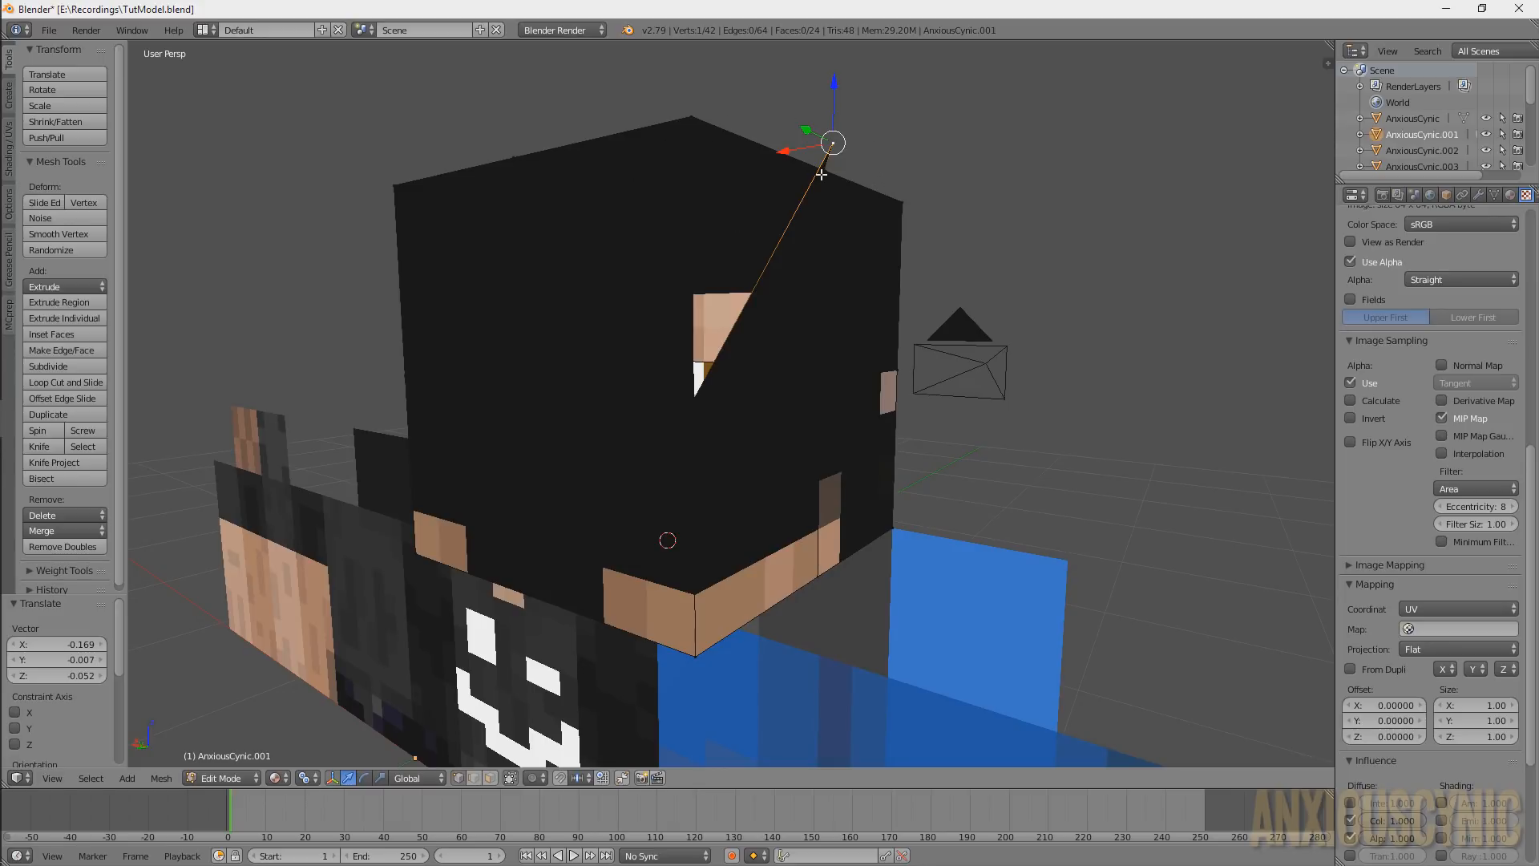
pyautogui.hotkey('ctrl', 'z')
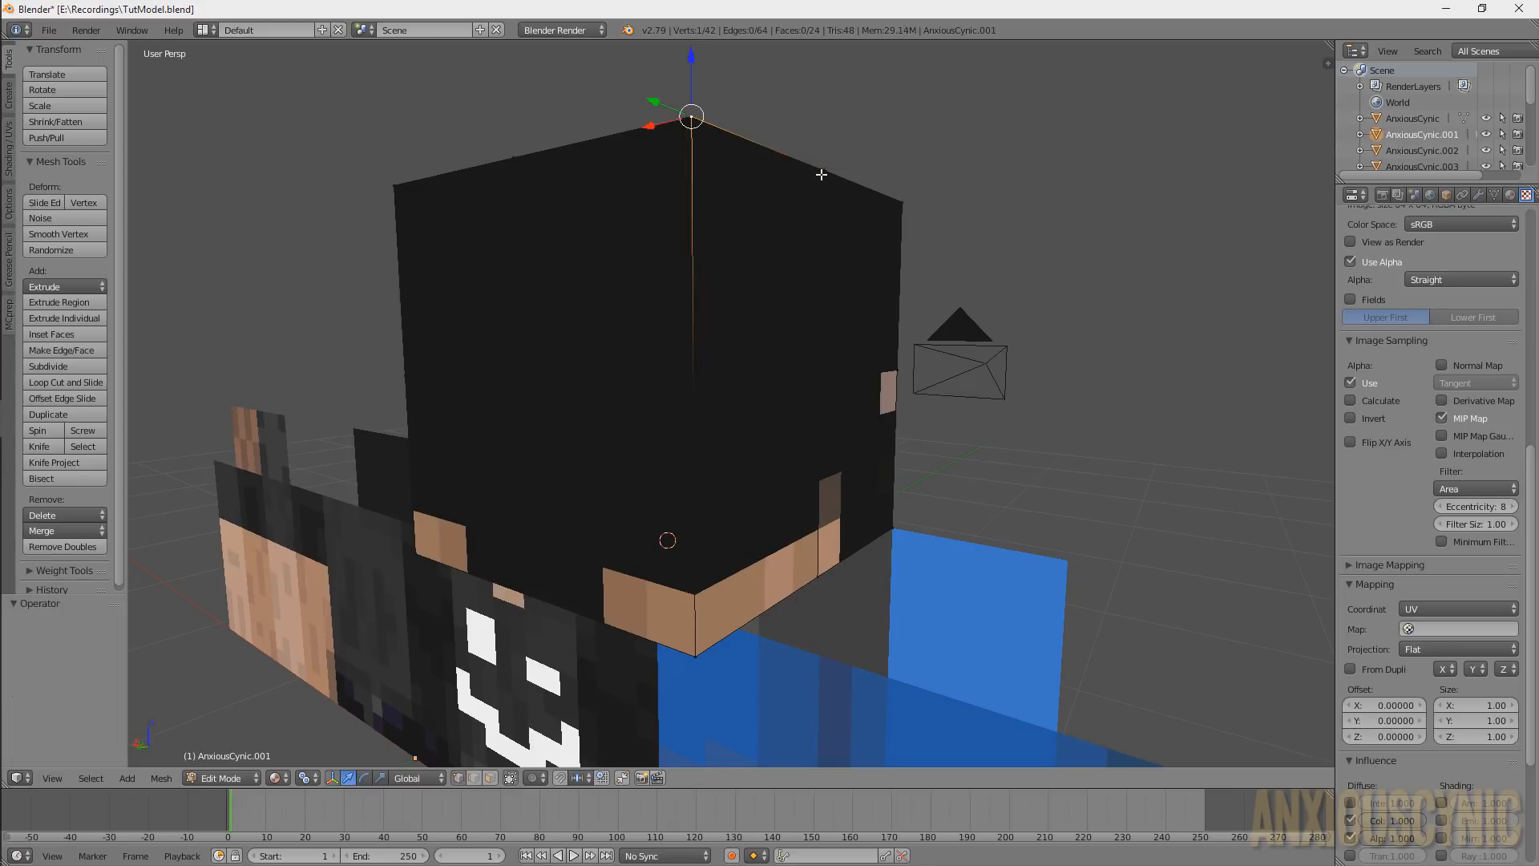
# Select all of the head's geometry and remove its doubled vertices
pyautogui.moveTo(865, 172); pyautogui.dragTo(713, 210, button='middle')
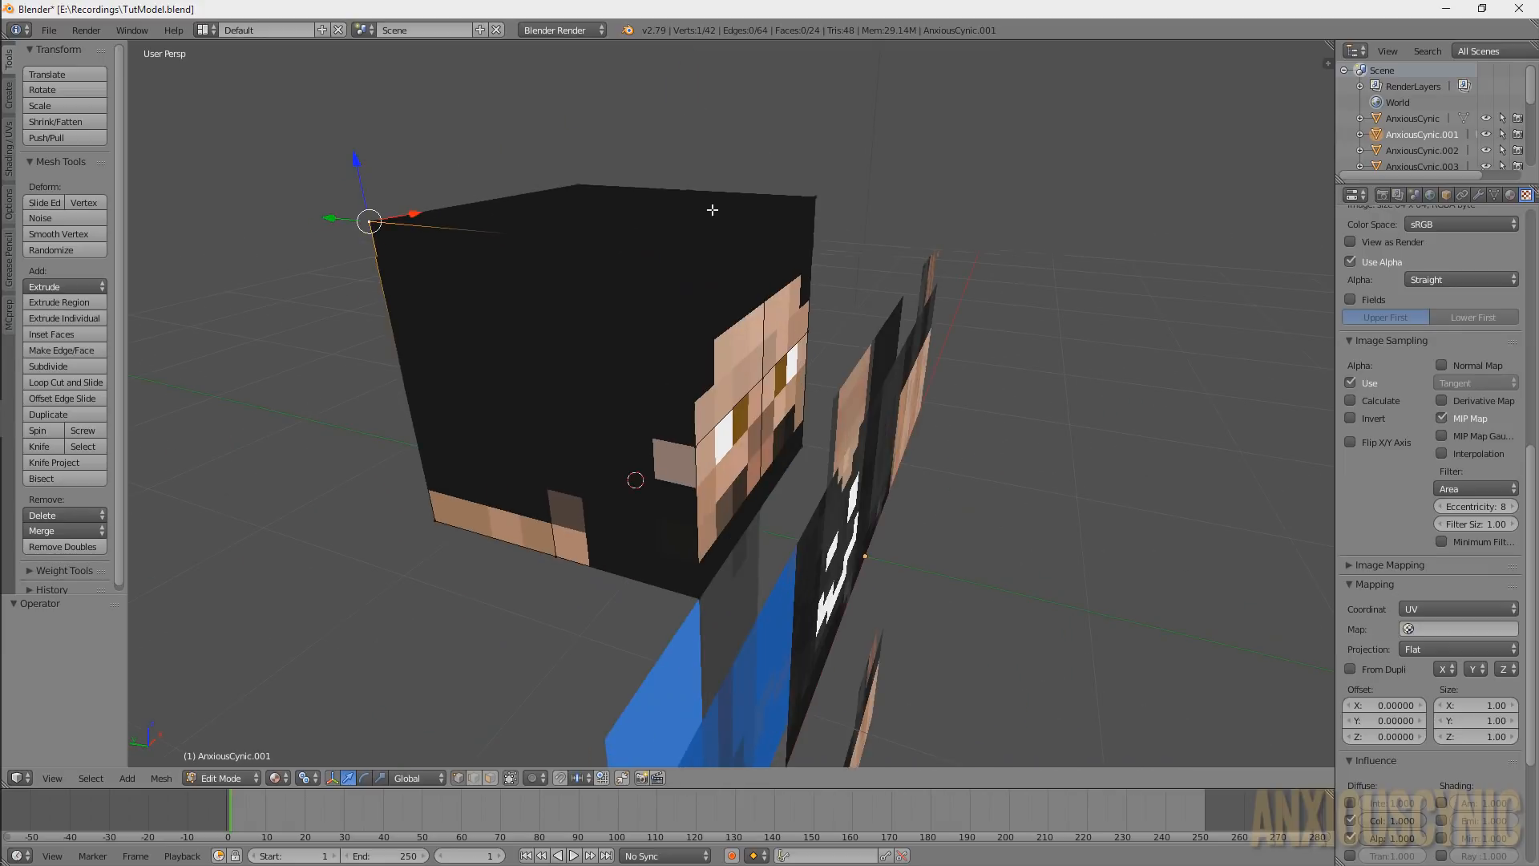
pyautogui.press('a')
pyautogui.press('a')
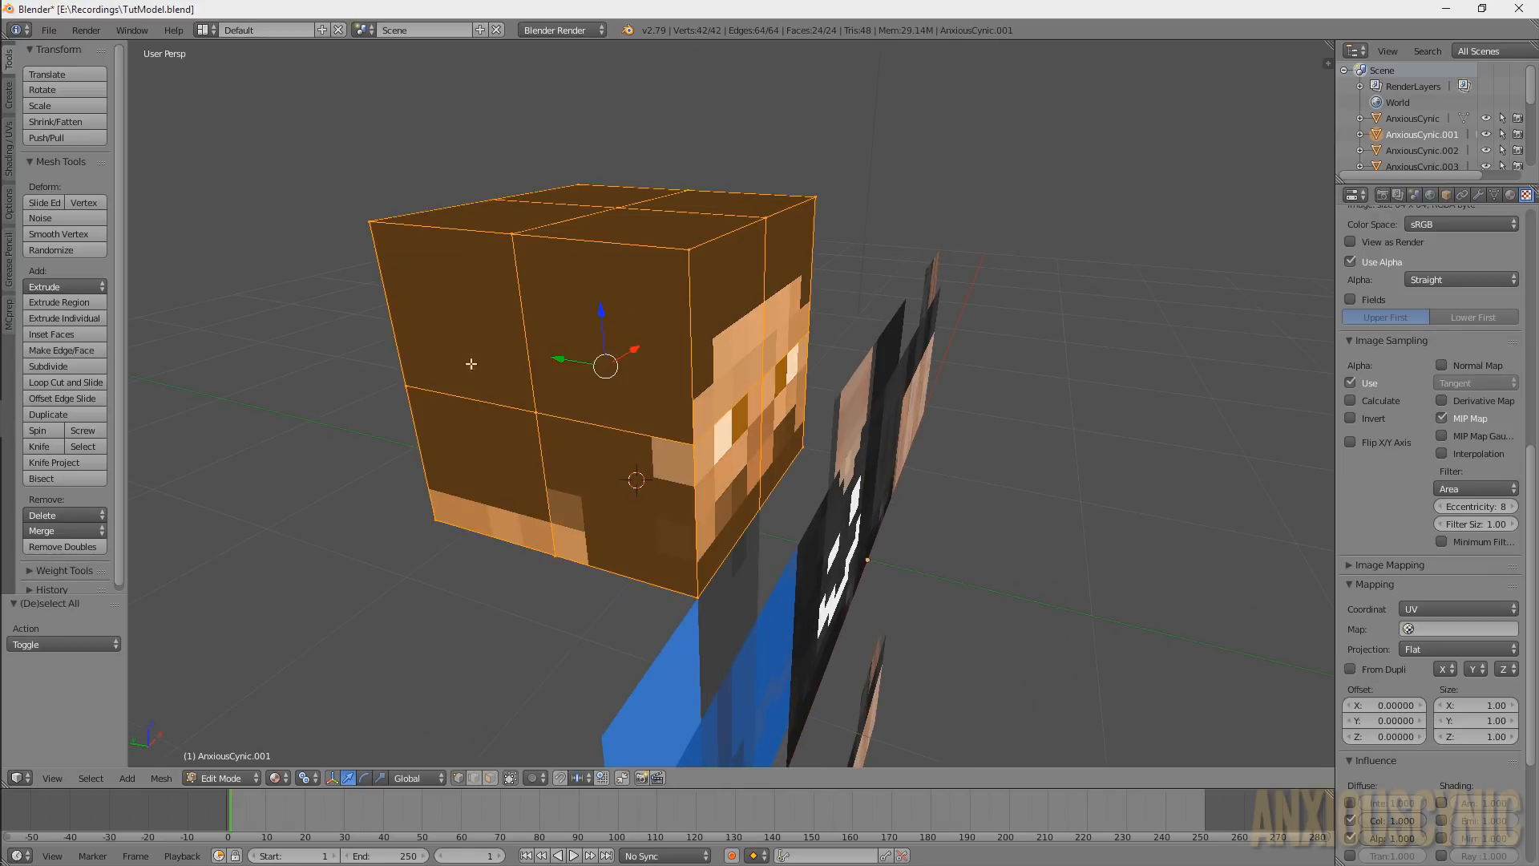
pyautogui.click(55, 546)
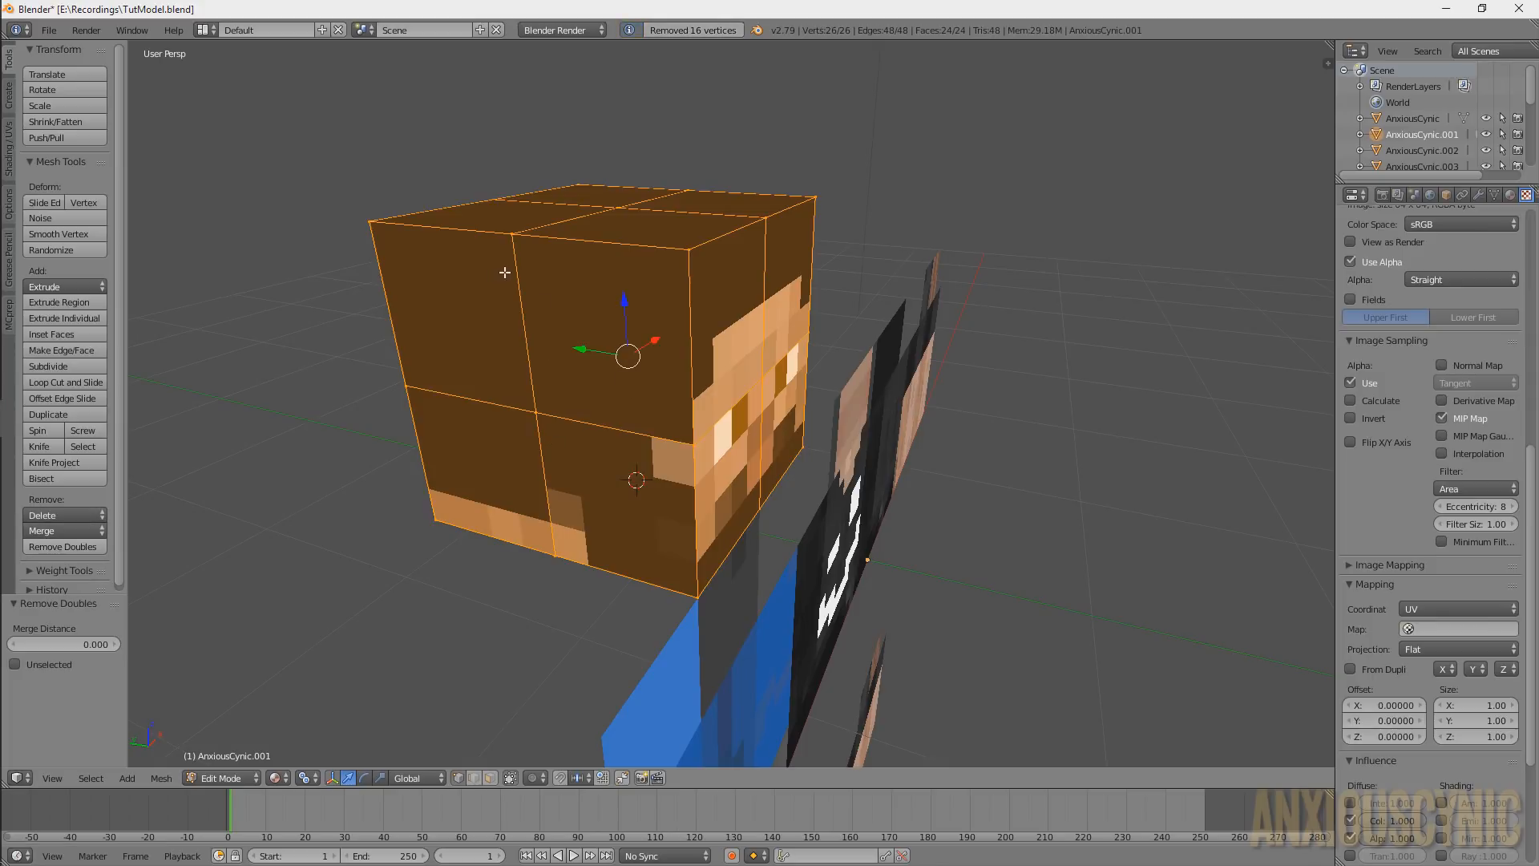
# Test the merged rear top corner vertex of the head with trial moves and cancel them
pyautogui.moveTo(499, 288); pyautogui.dragTo(595, 240, button='middle')
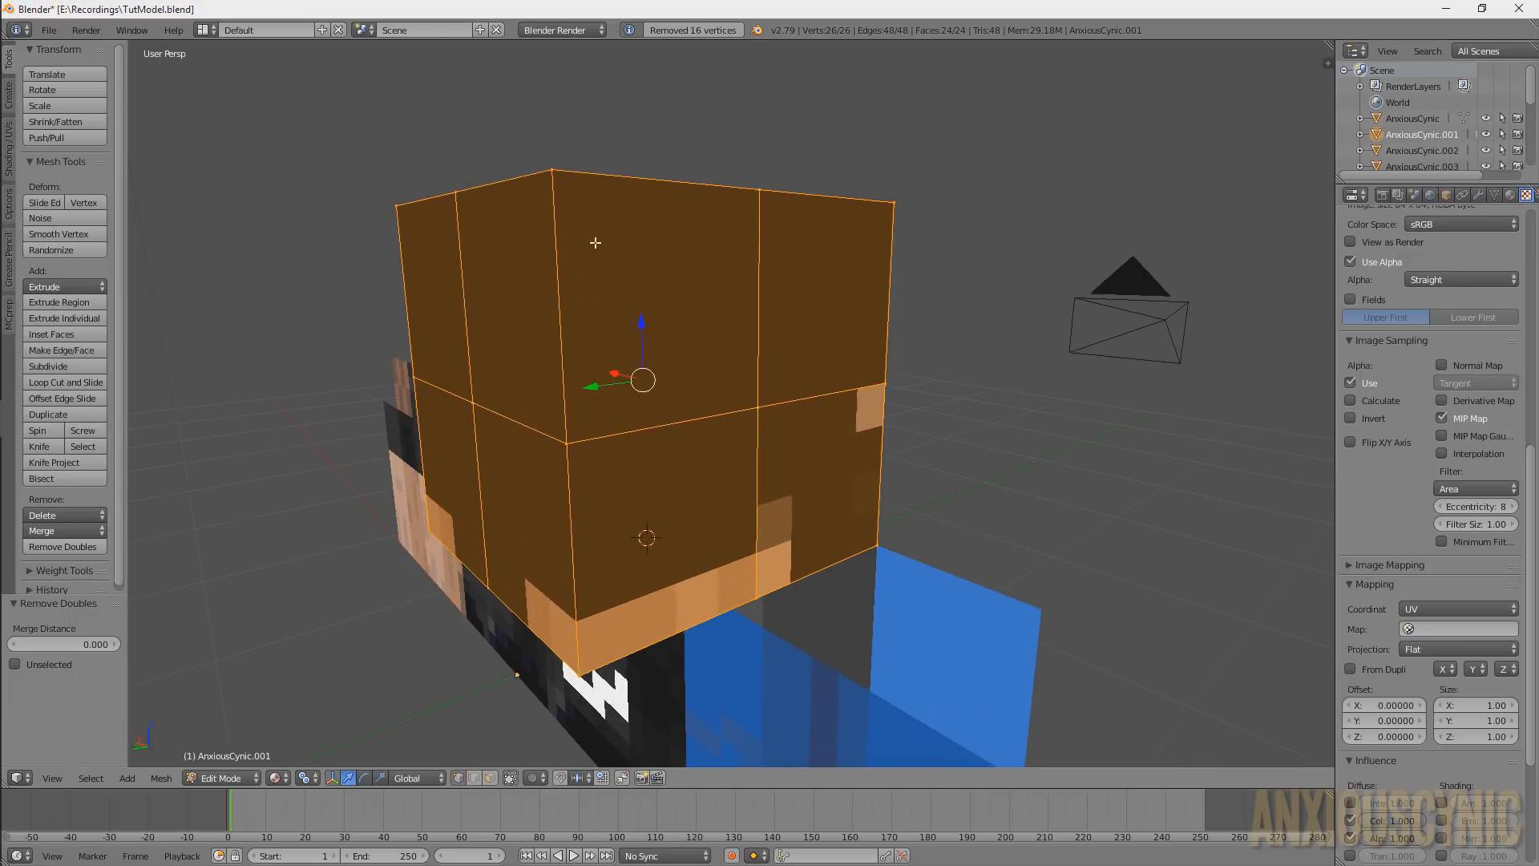
pyautogui.rightClick(554, 171)
pyautogui.press('g')
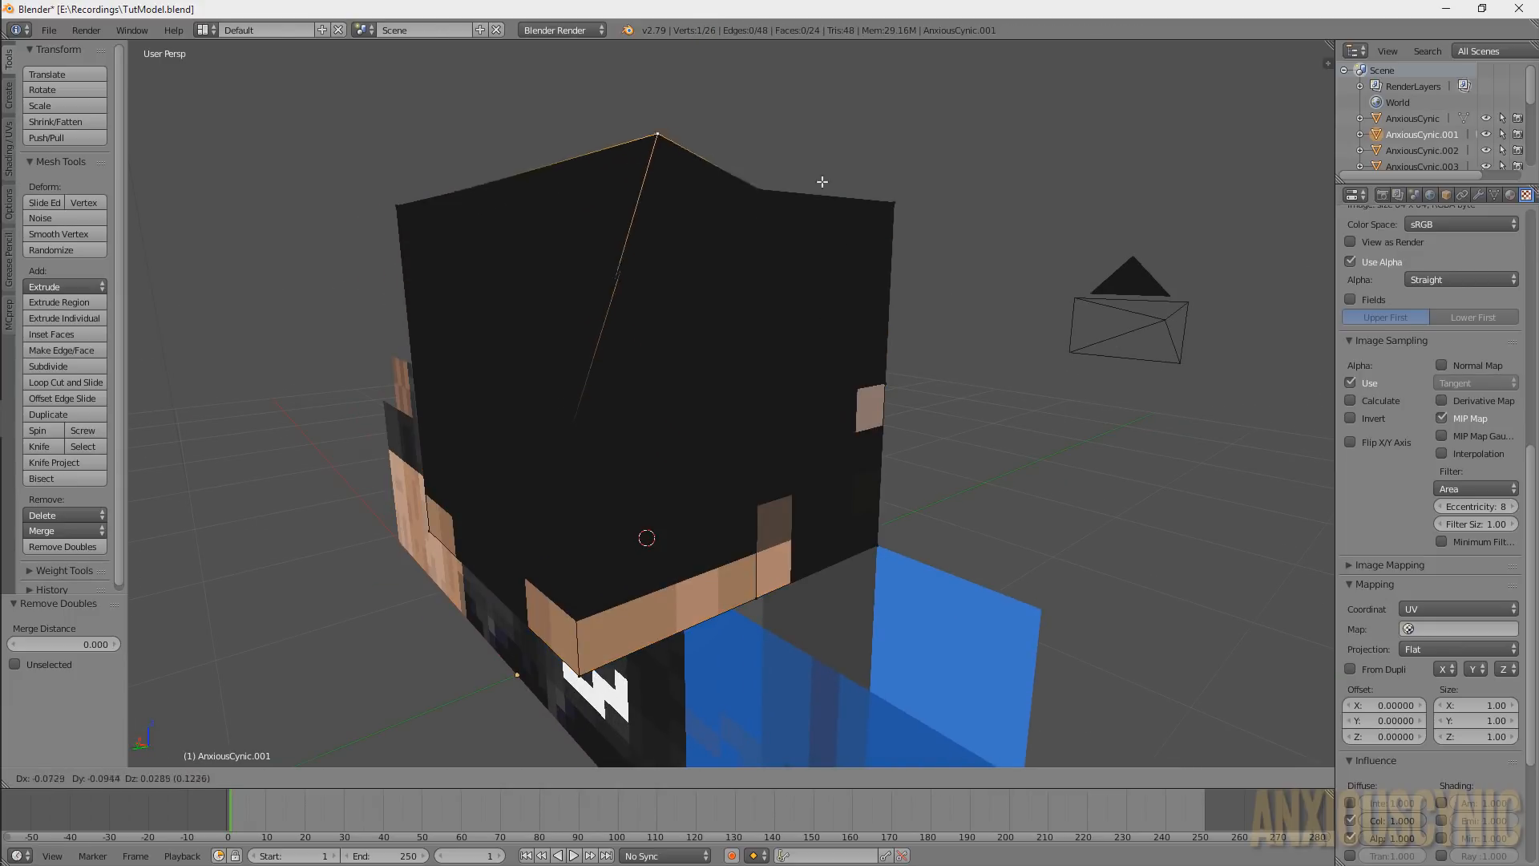
pyautogui.rightClick(746, 250)
pyautogui.moveTo(742, 251); pyautogui.dragTo(905, 272, button='middle')
pyautogui.press('g')
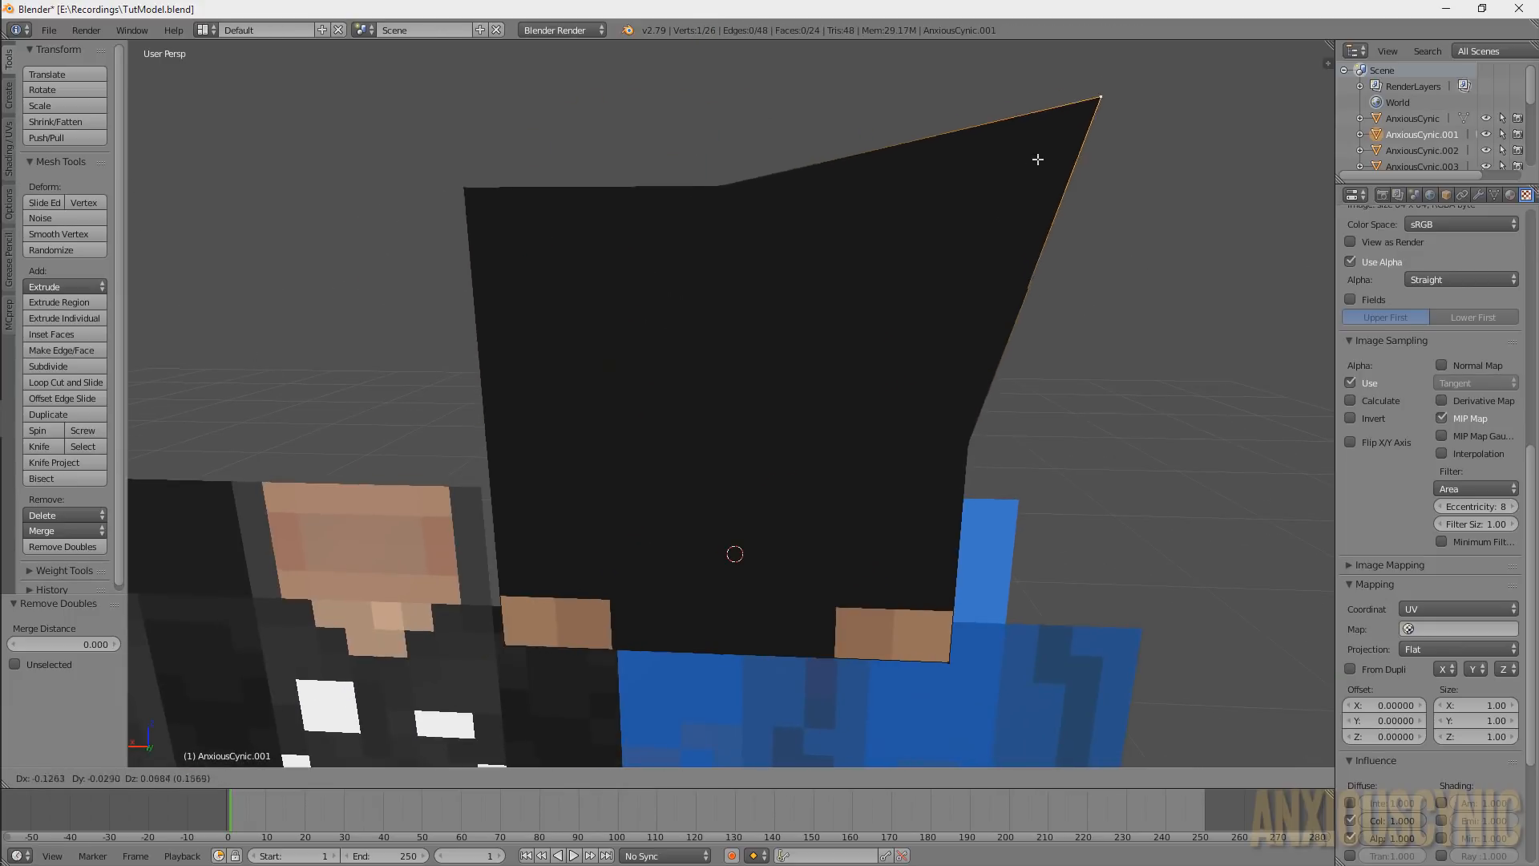
pyautogui.click(943, 290)
# Return the head to Object Mode and save the file over TutModel.blend
pyautogui.moveTo(1099, 247); pyautogui.dragTo(804, 251, button='middle')
pyautogui.press('Tab')
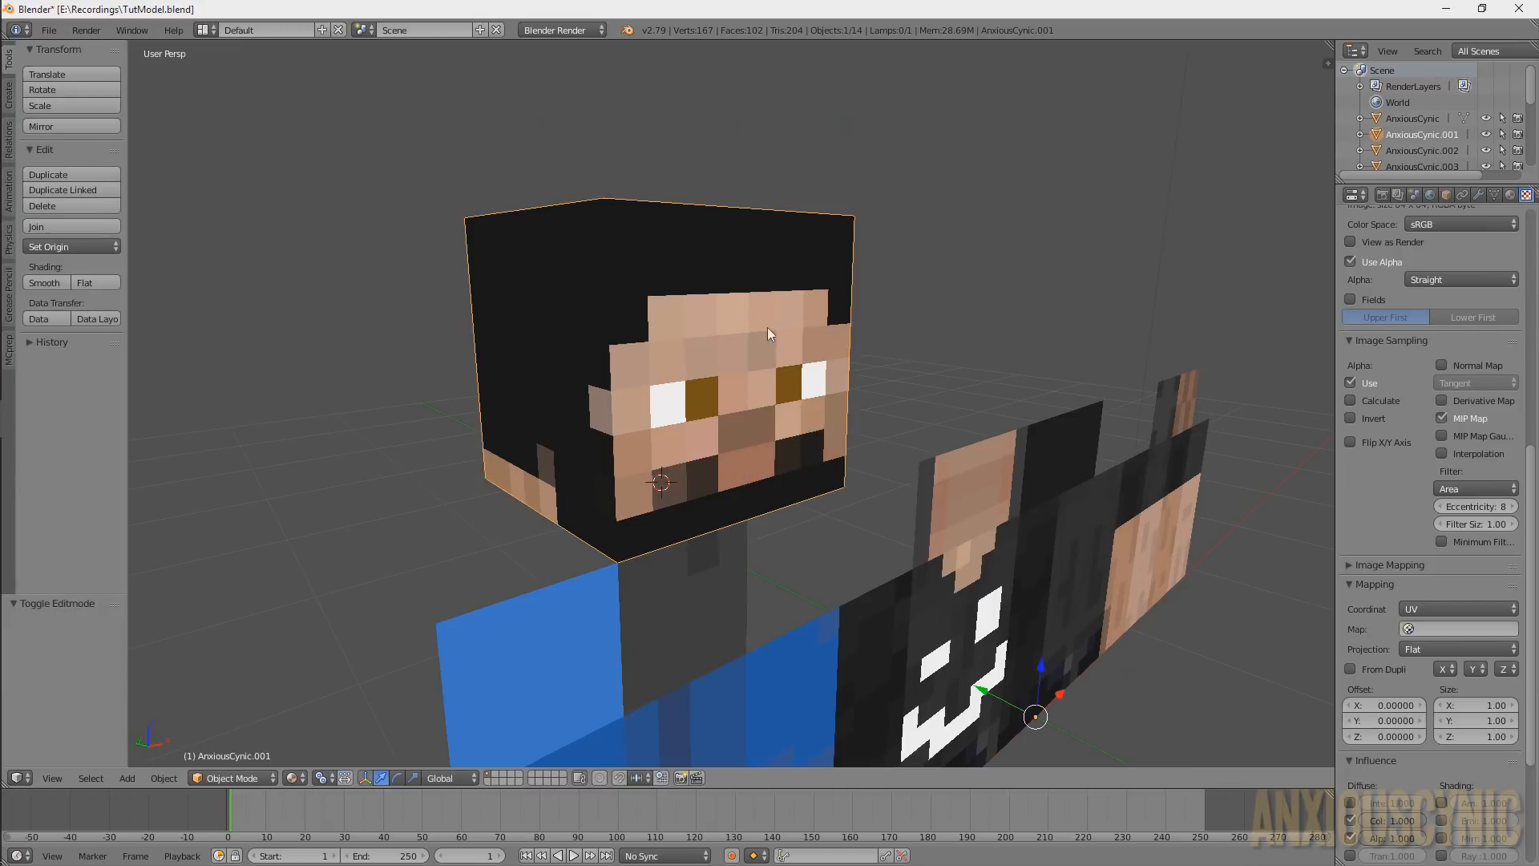
pyautogui.moveTo(859, 373); pyautogui.dragTo(877, 339, button='middle')
pyautogui.hotkey('ctrl', 's')
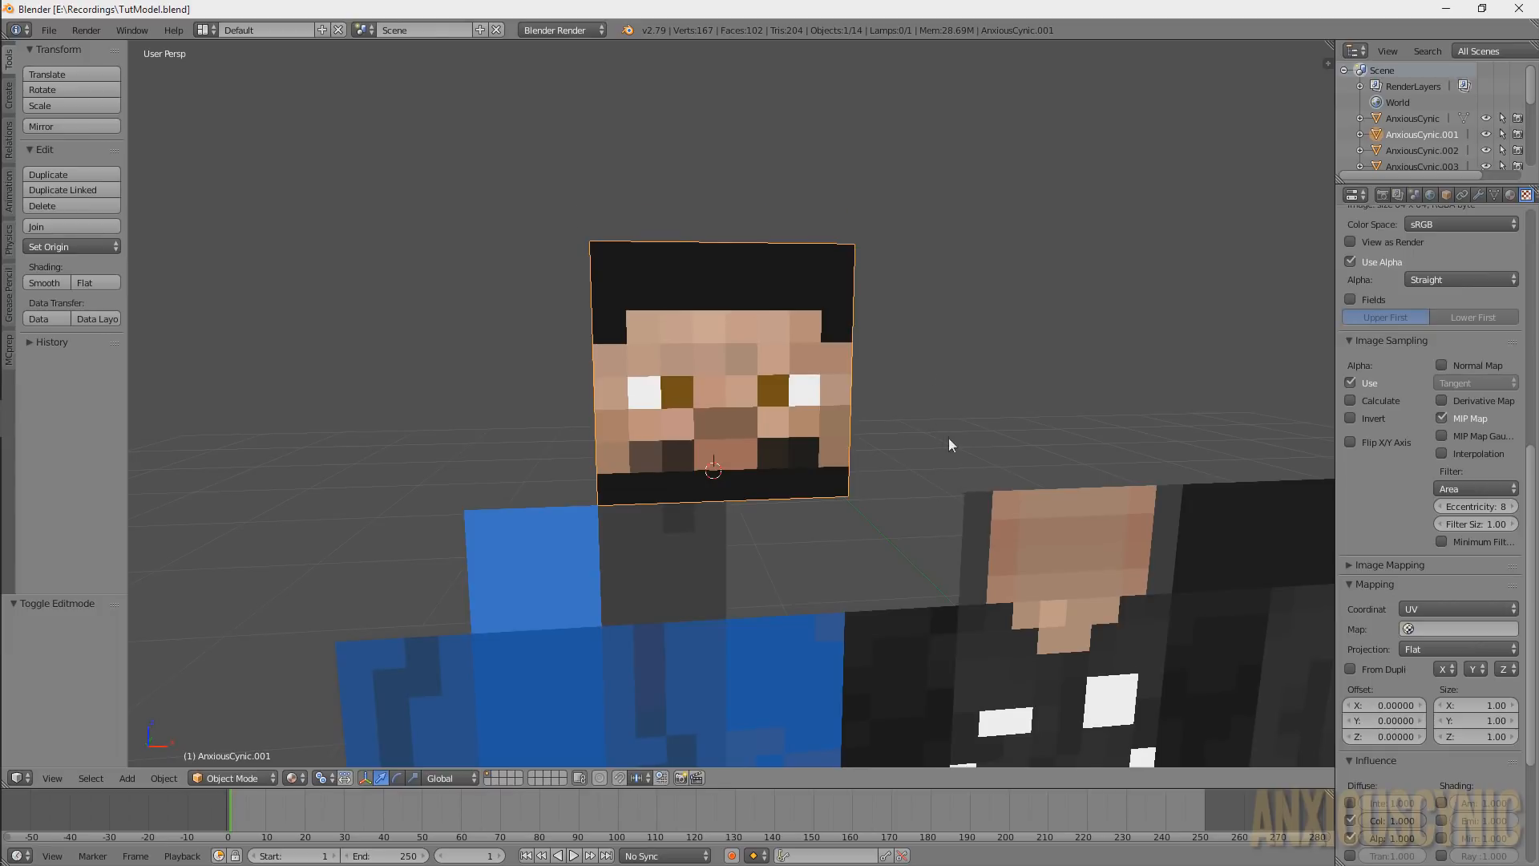
# Select the torso piece with the white smile and enter Edit Mode on it in face selection mode
pyautogui.moveTo(951, 440); pyautogui.dragTo(894, 366, button='middle')
pyautogui.moveTo(946, 436); pyautogui.dragTo(914, 422, button='middle')
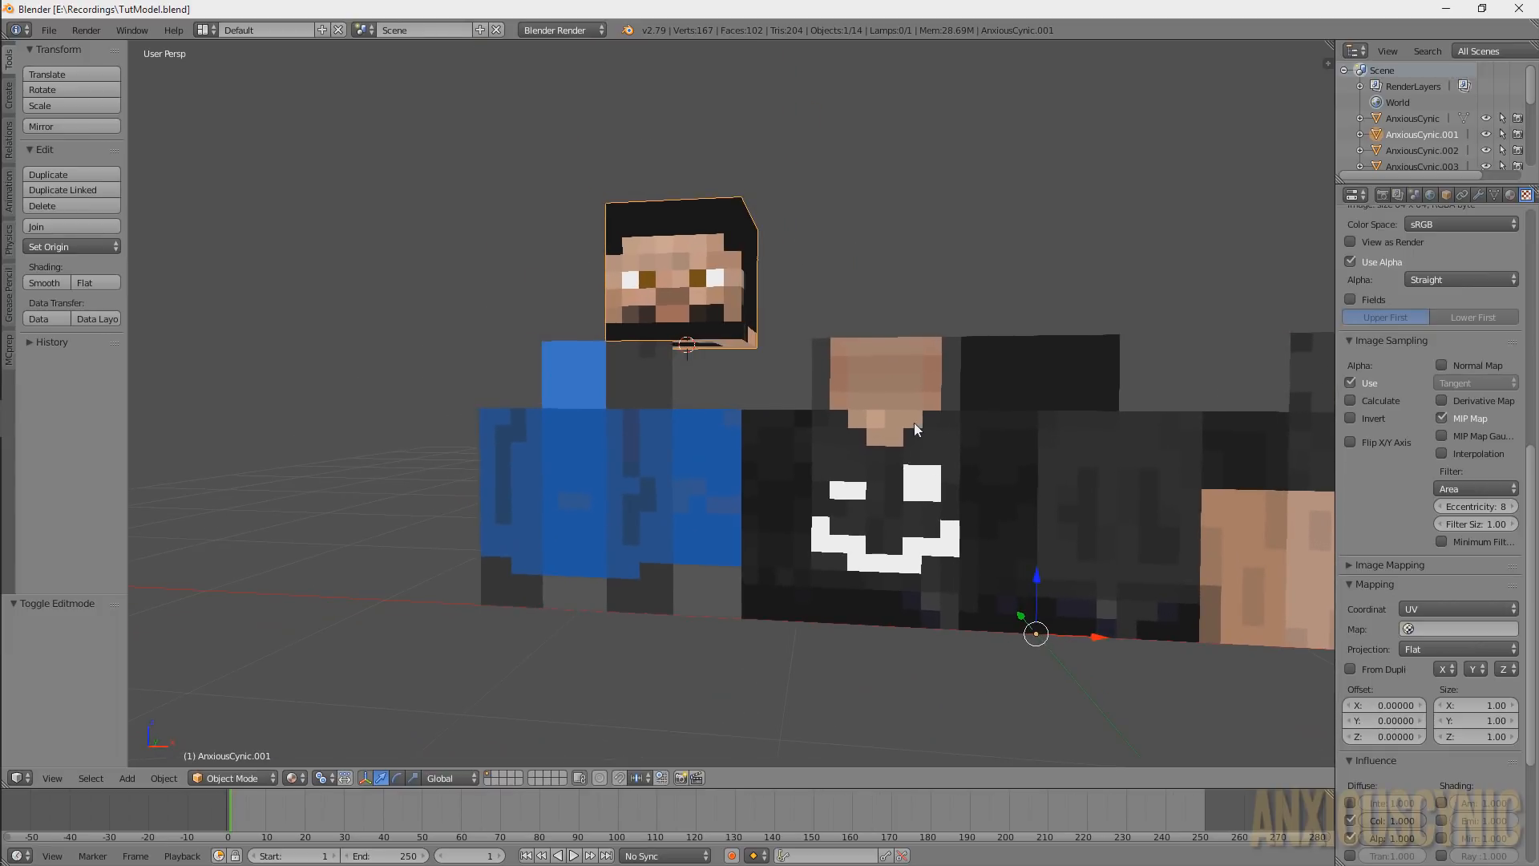
pyautogui.moveTo(913, 421); pyautogui.dragTo(912, 422, button='middle')
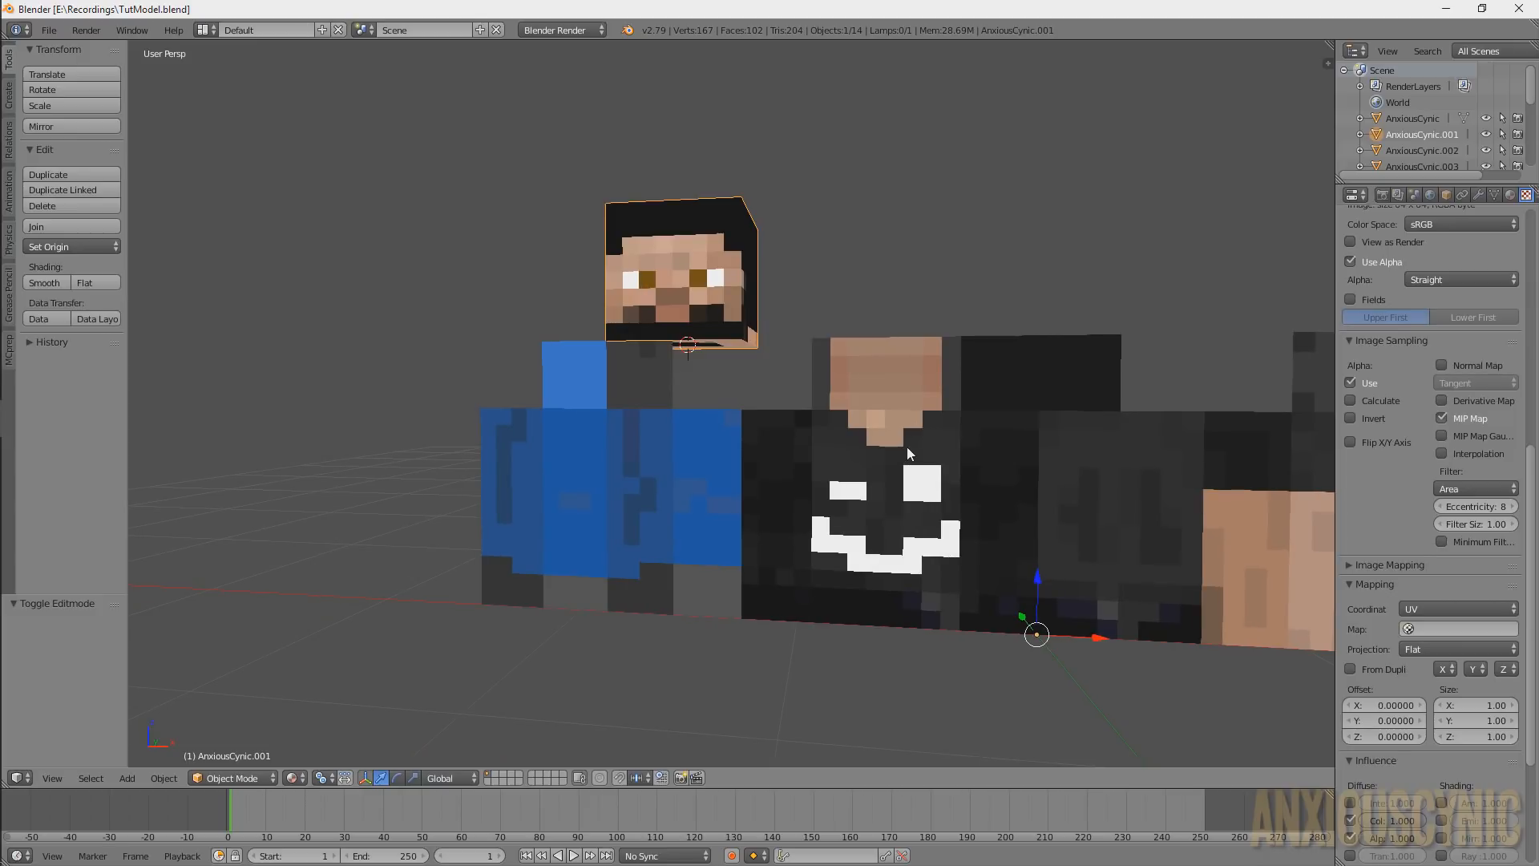
pyautogui.rightClick(918, 454)
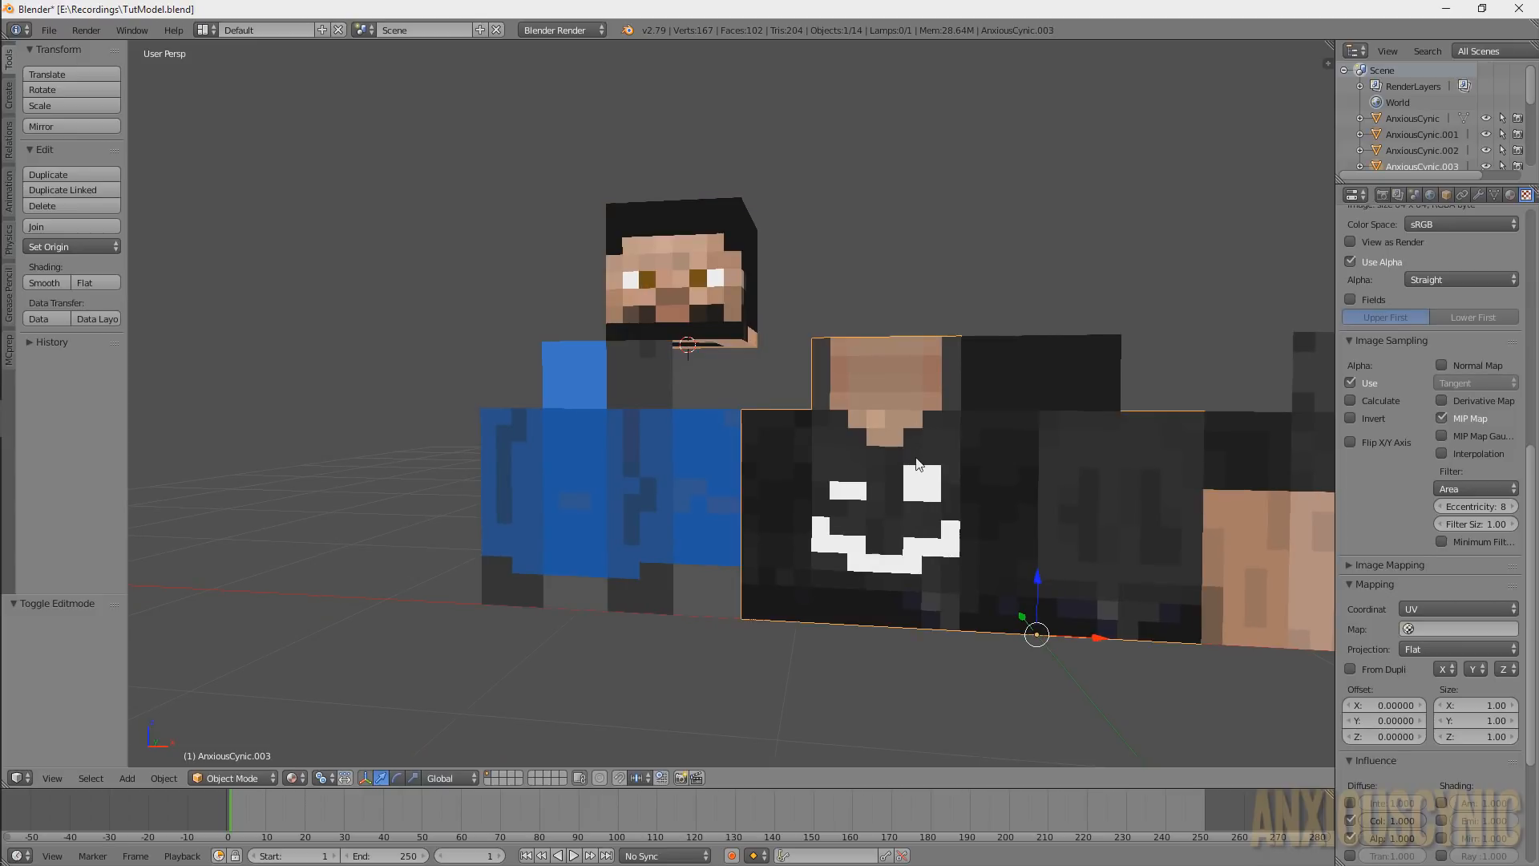
pyautogui.keyDown('shift'); pyautogui.moveTo(918, 455); pyautogui.dragTo(872, 402, button='middle'); pyautogui.keyUp('shift')
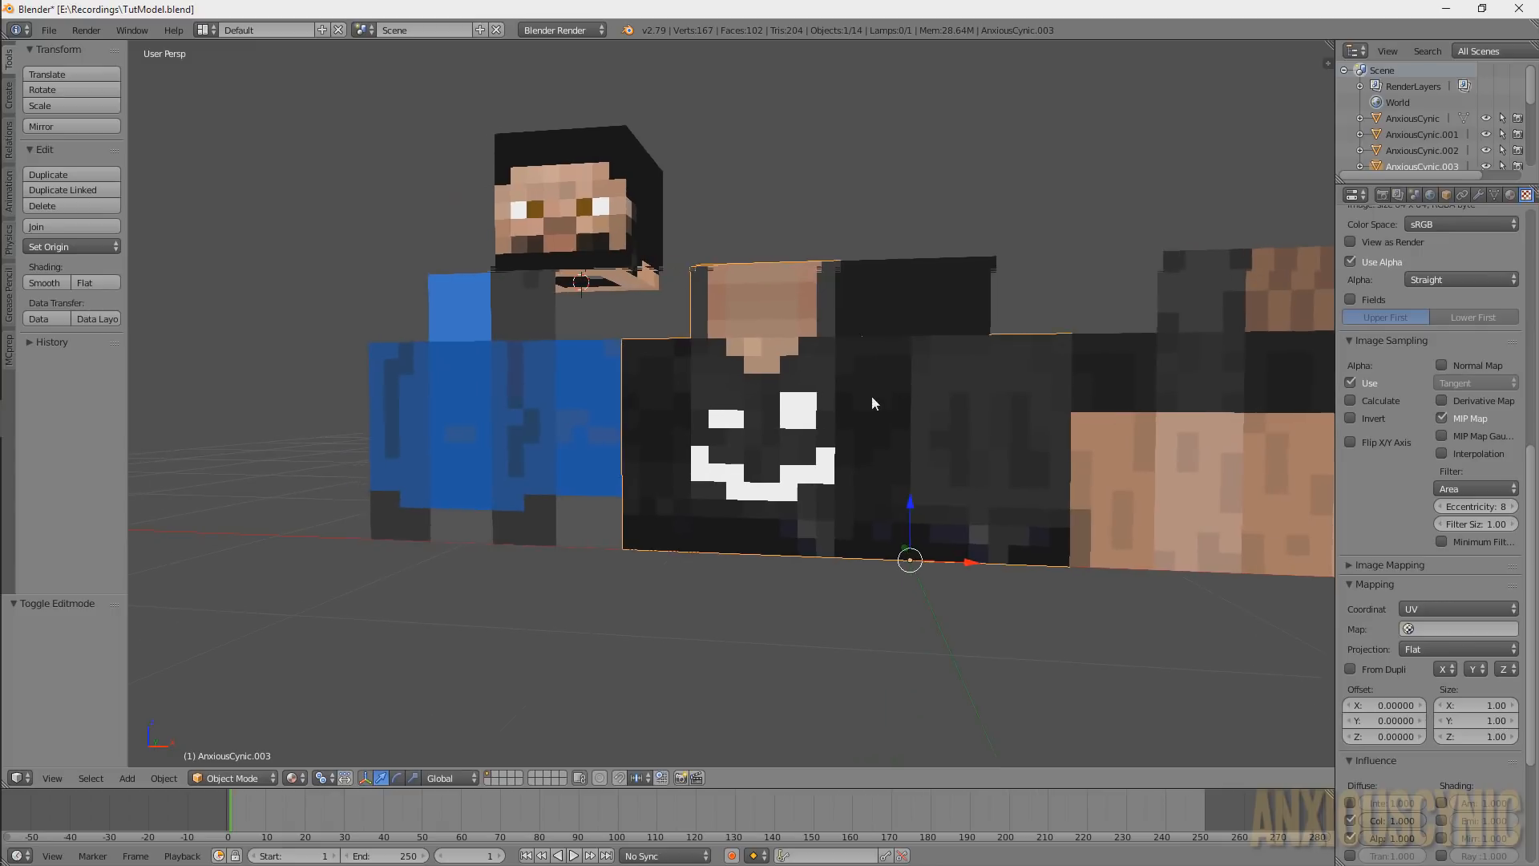
pyautogui.press('Tab')
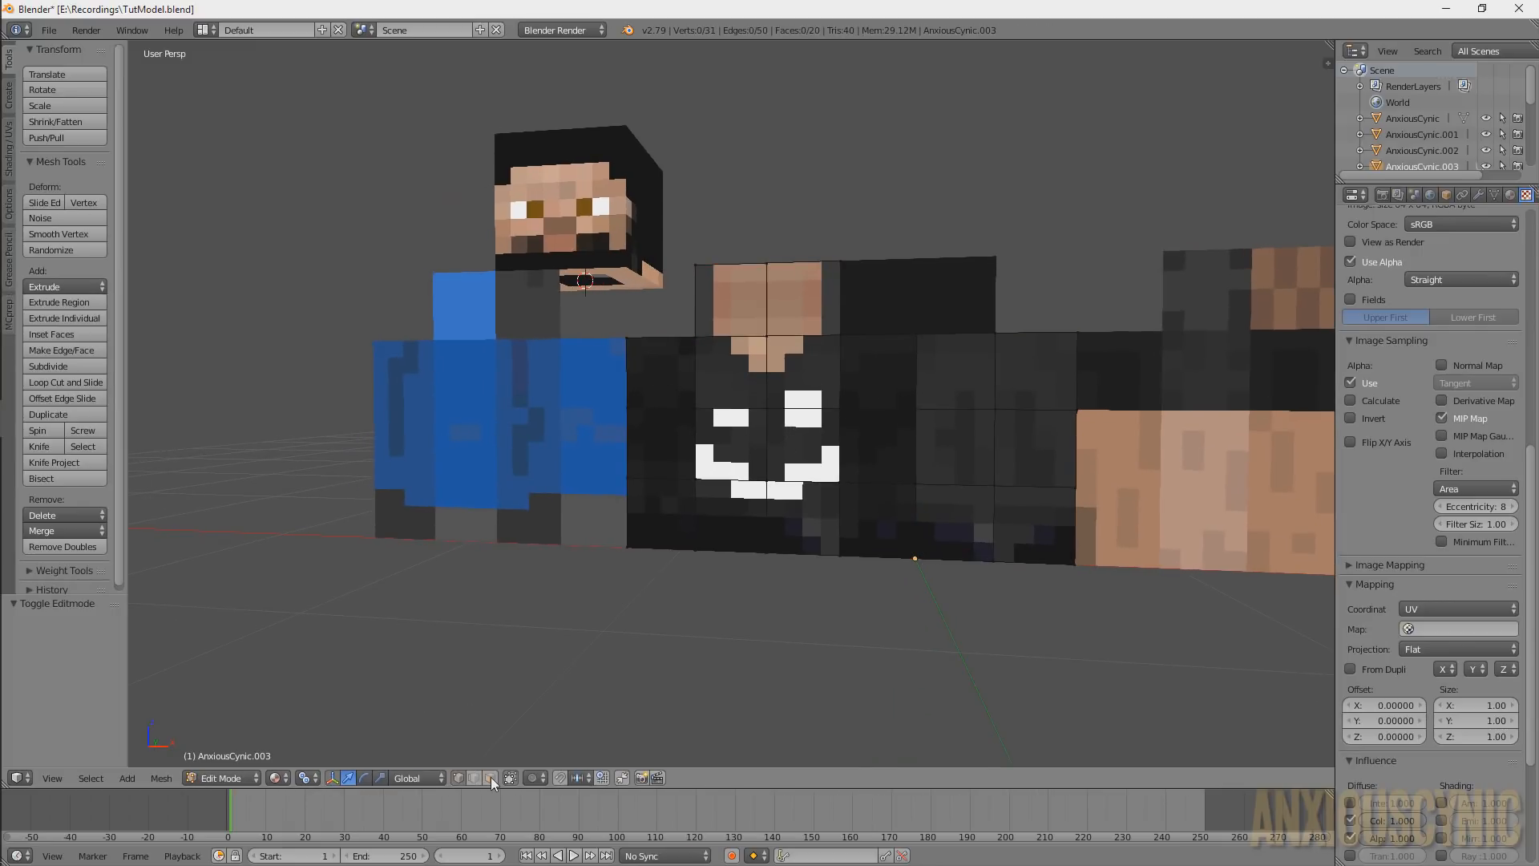
# Snap the 3D cursor to the fold between the torso's narrow outer side column and its front, using their two upper faces
pyautogui.rightClick(695, 376)
pyautogui.keyDown('shift'); pyautogui.rightClick(747, 355); pyautogui.keyUp('shift')
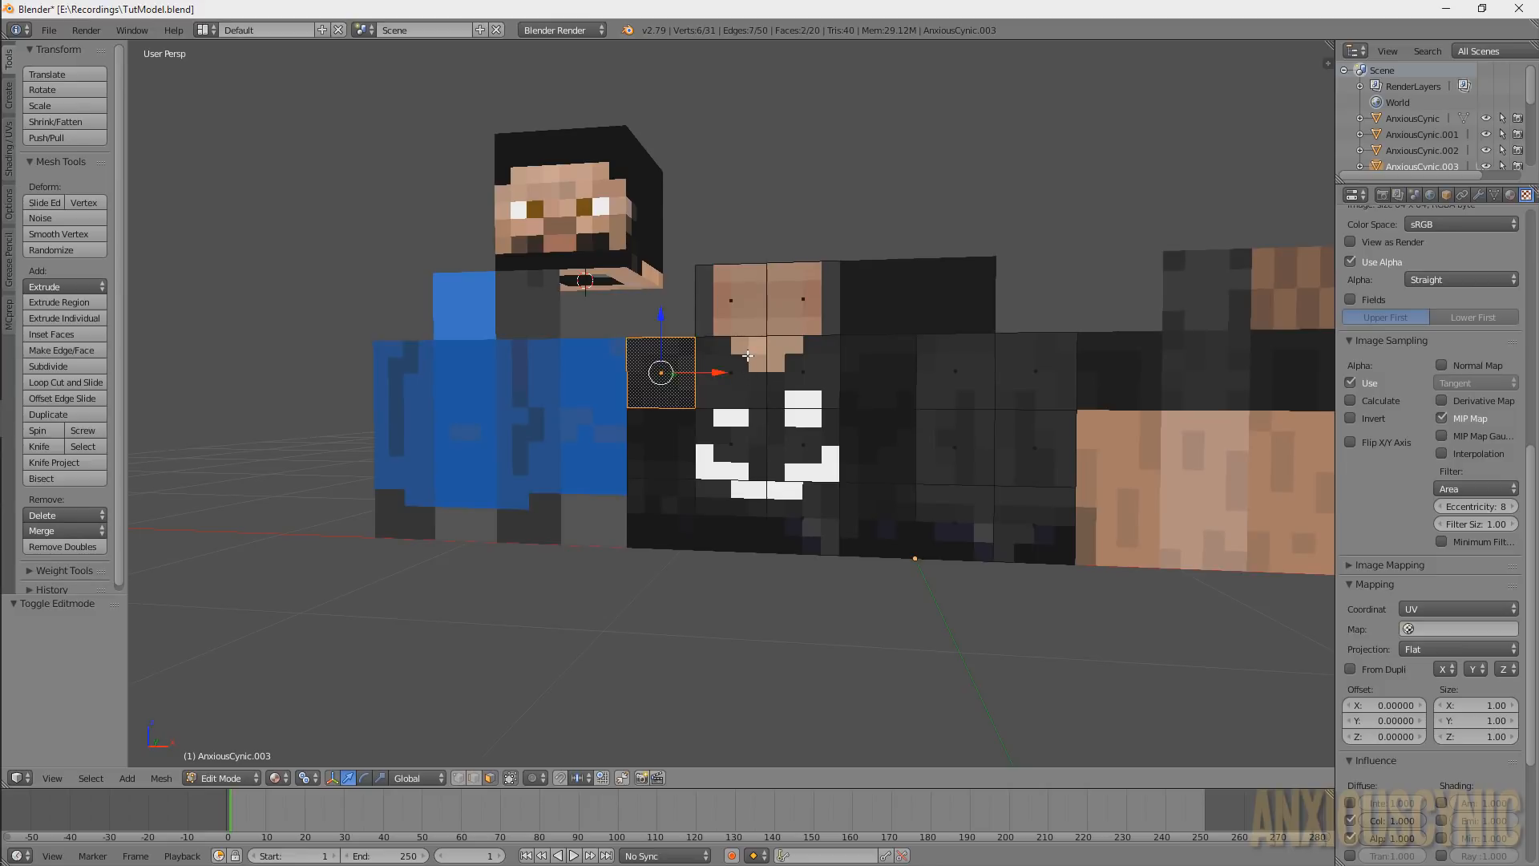
pyautogui.hotkey('shift', 's')
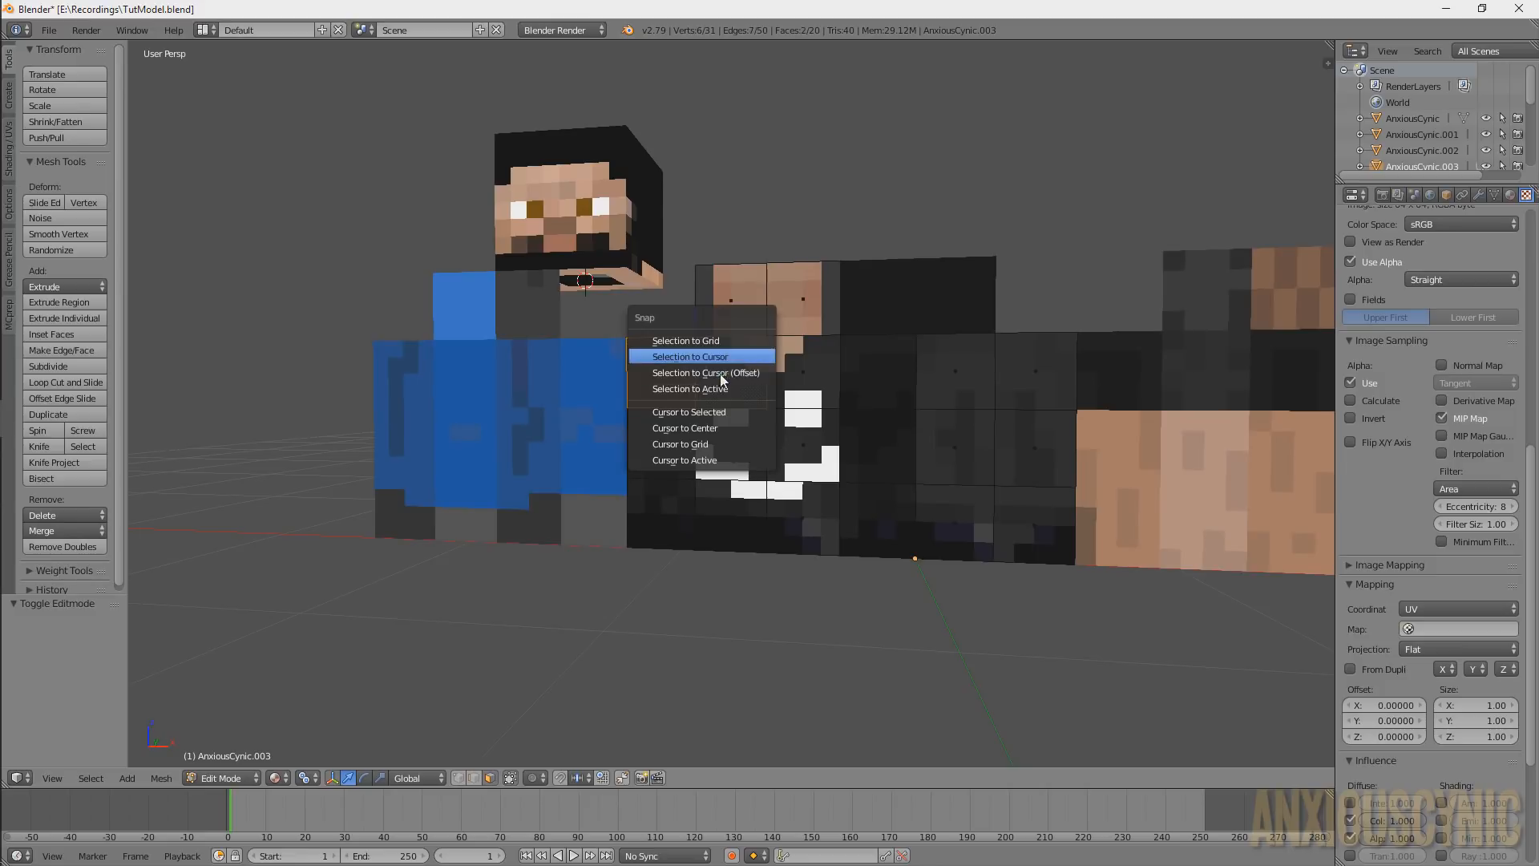
pyautogui.click(701, 425)
# Rotate the three faces of the torso's narrow outer side column -90° about Z, with the 3D Cursor as pivot point
pyautogui.rightClick(656, 392)
pyautogui.keyDown('shift'); pyautogui.rightClick(657, 445); pyautogui.keyUp('shift')
pyautogui.keyDown('shift'); pyautogui.rightClick(652, 501); pyautogui.keyUp('shift')
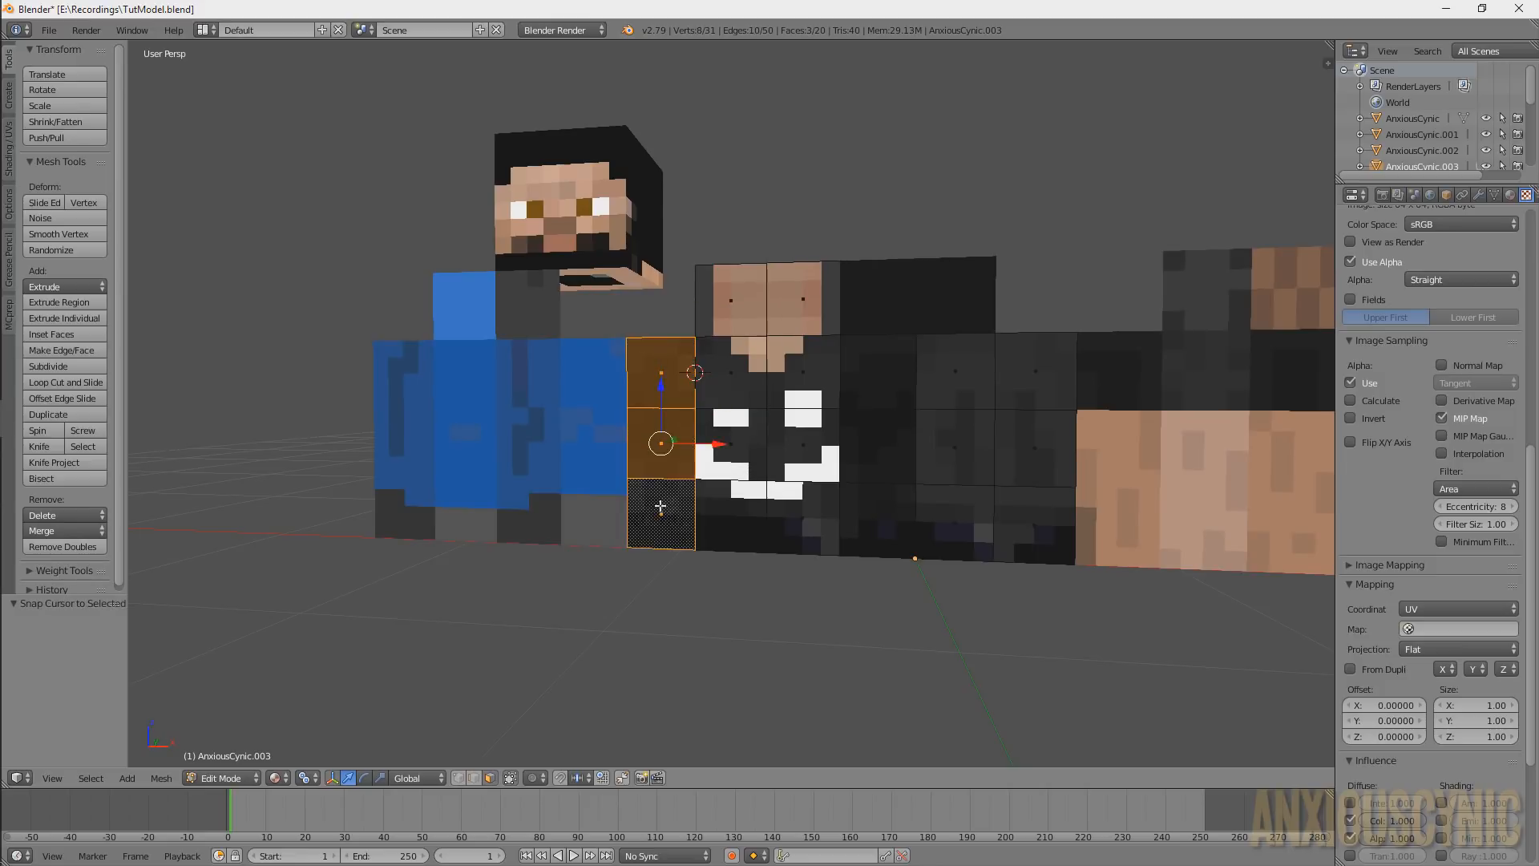
pyautogui.click(307, 778)
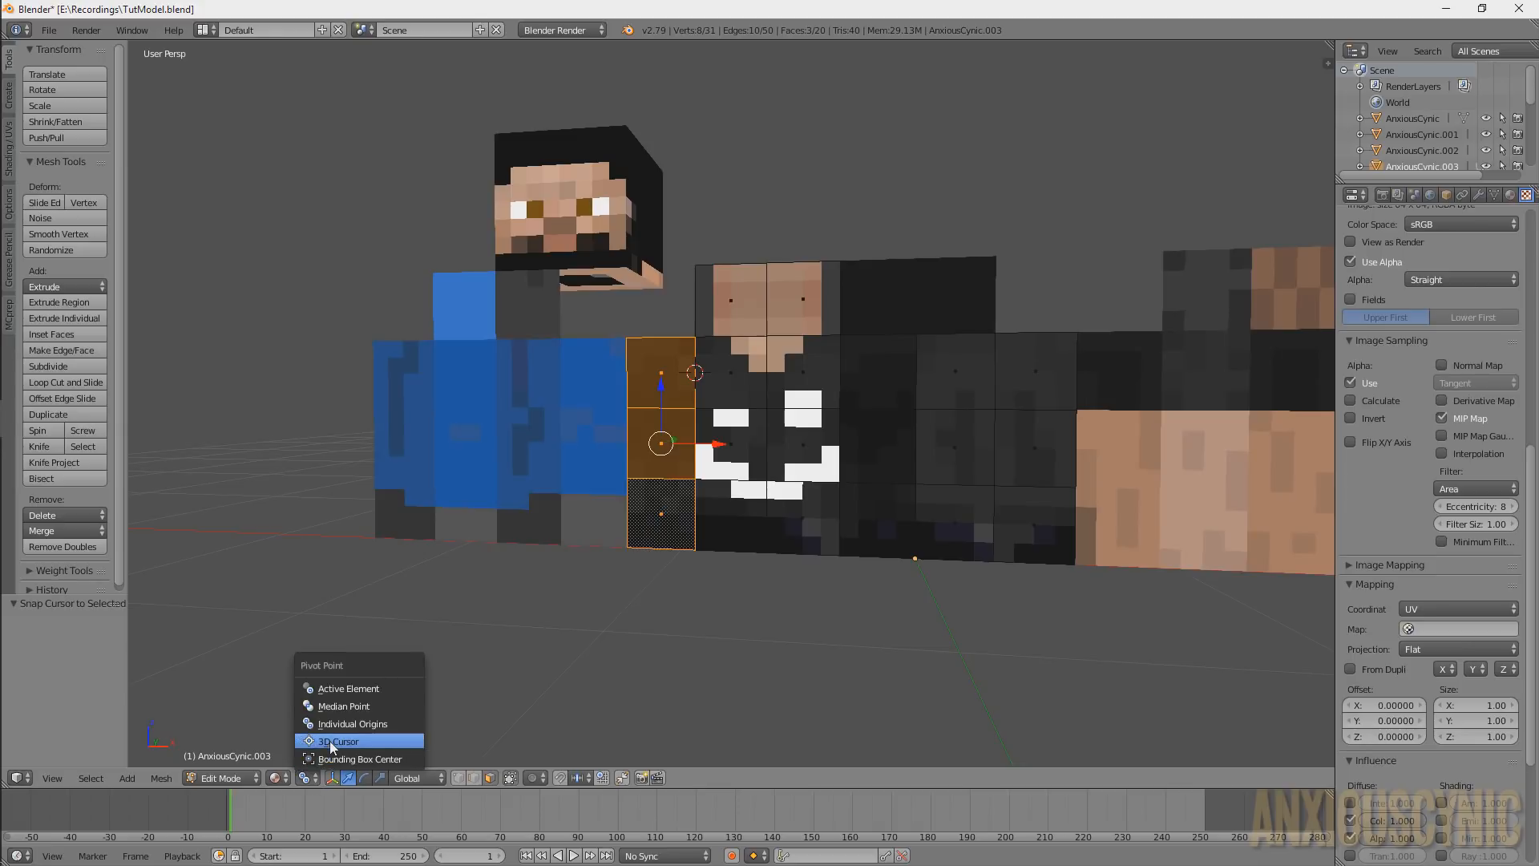
pyautogui.click(329, 739)
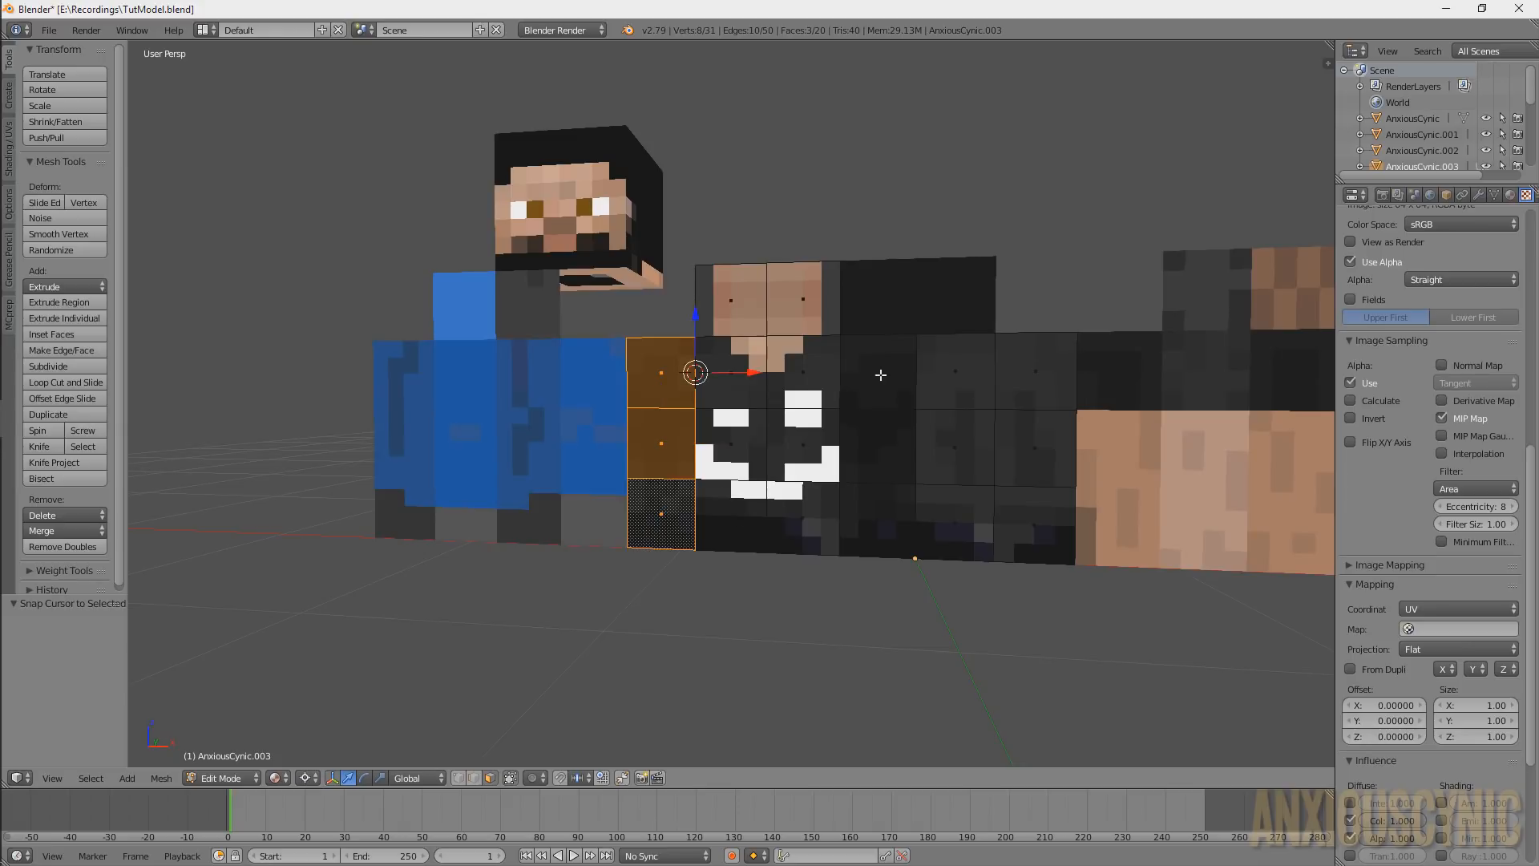
pyautogui.press('r')
pyautogui.press('z')
pyautogui.write('0')
pyautogui.press('Return')
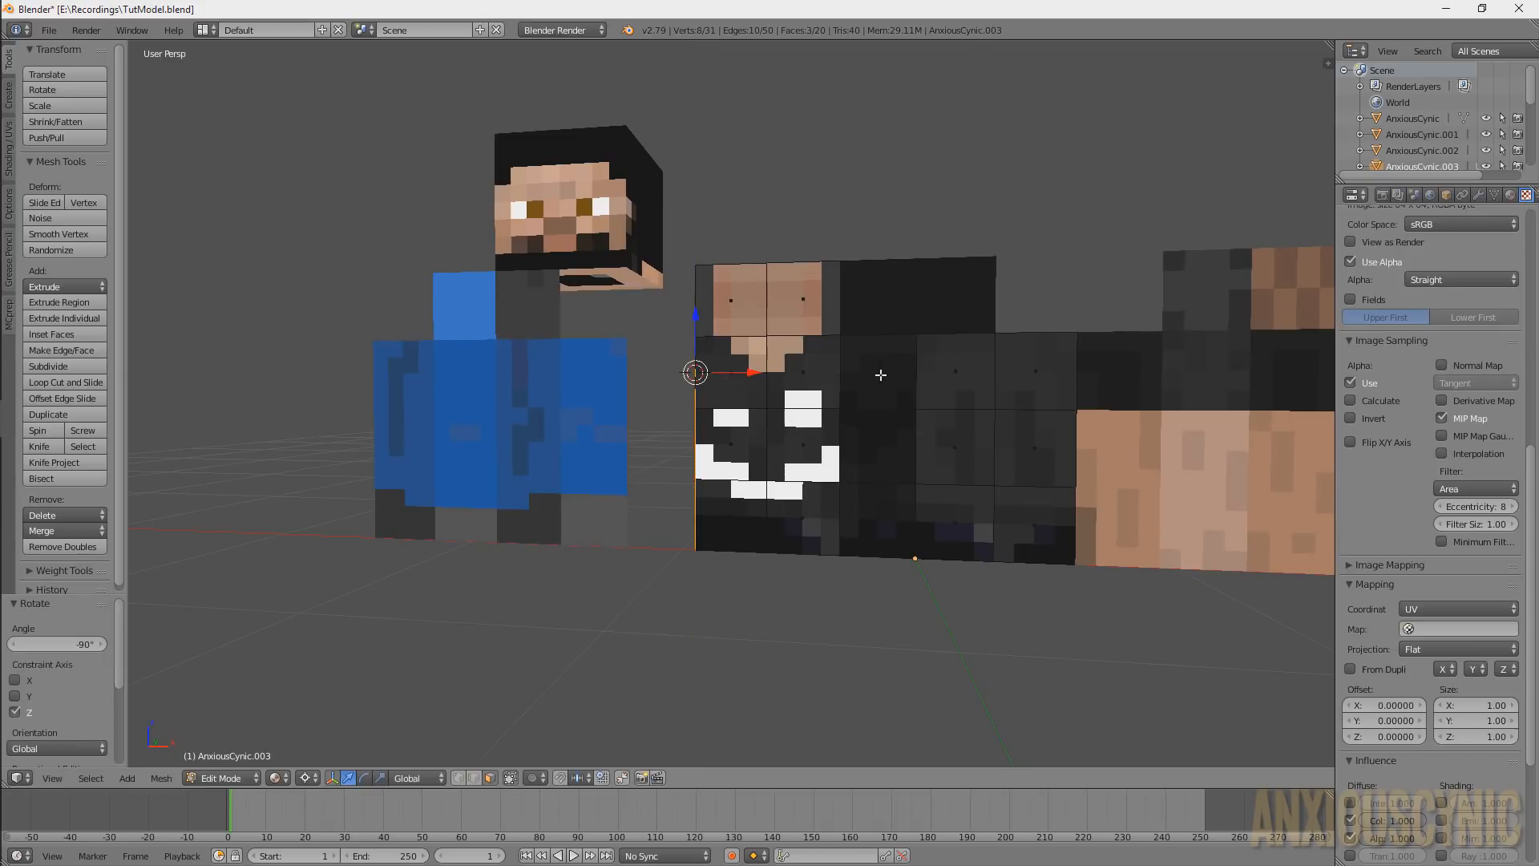
# Snap the 3D cursor to the fold between the torso's top flap and its front, using one face from each
pyautogui.rightClick(741, 305)
pyautogui.keyDown('shift'); pyautogui.rightClick(740, 304); pyautogui.keyUp('shift')
pyautogui.hotkey('shift', 's')
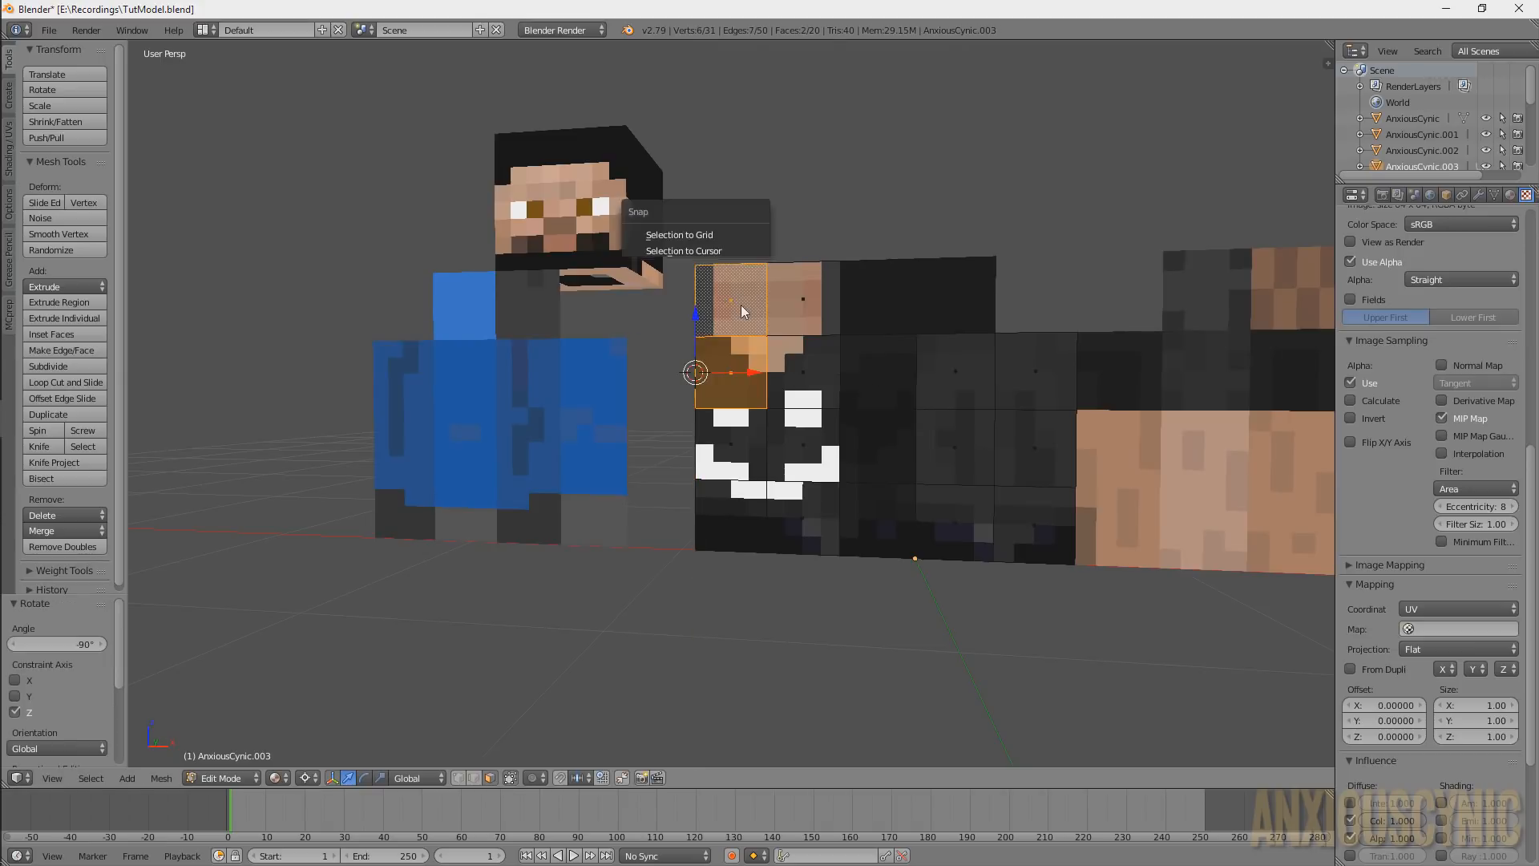
pyautogui.click(697, 309)
# Select both faces of the torso's top flap and rotate them -90° about X around the 3D cursor
pyautogui.rightClick(758, 293)
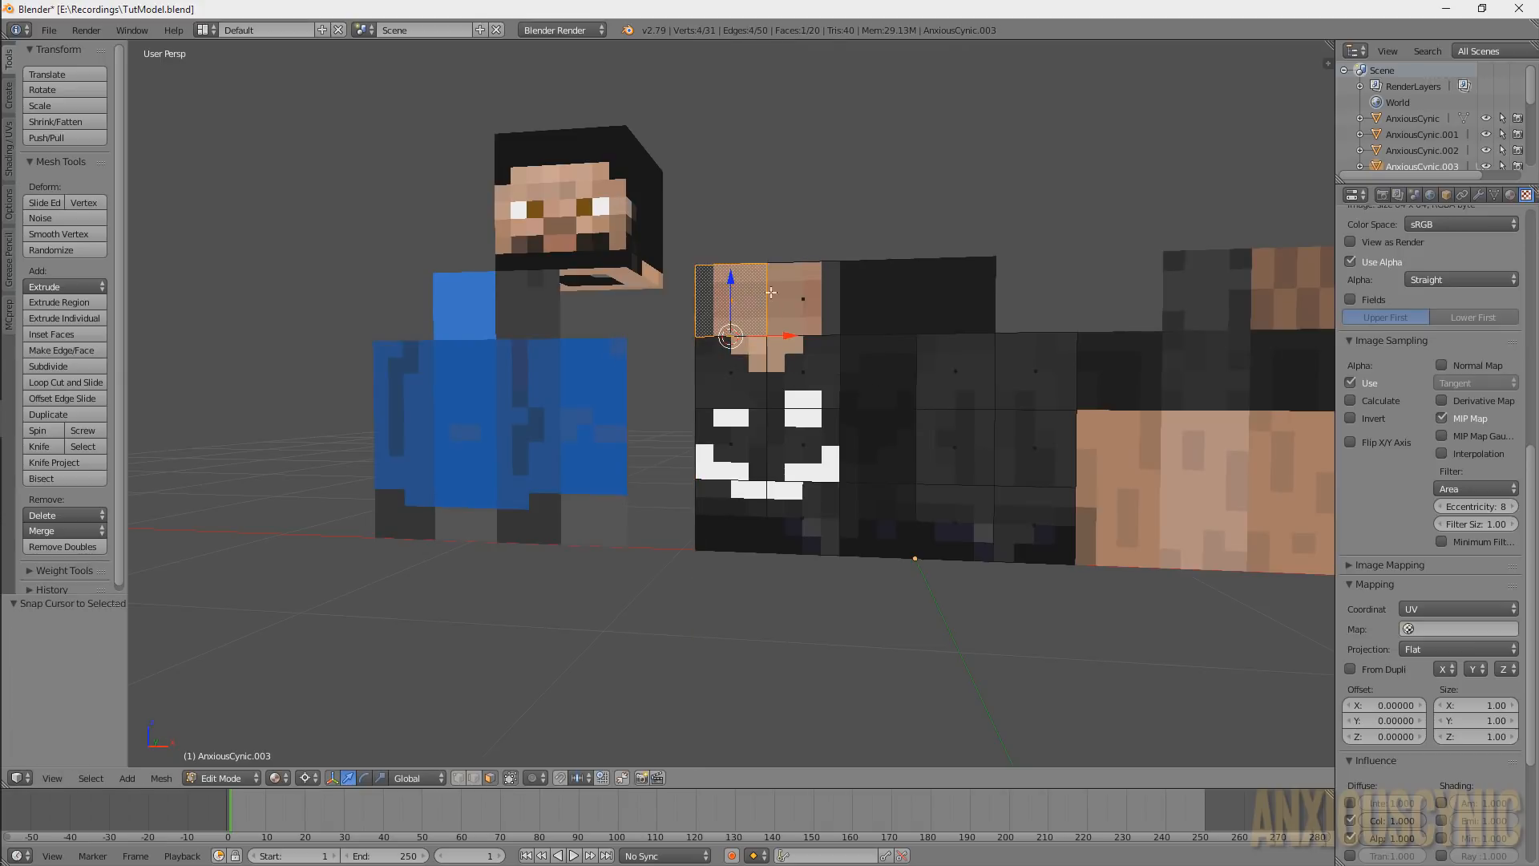
pyautogui.write('rx')
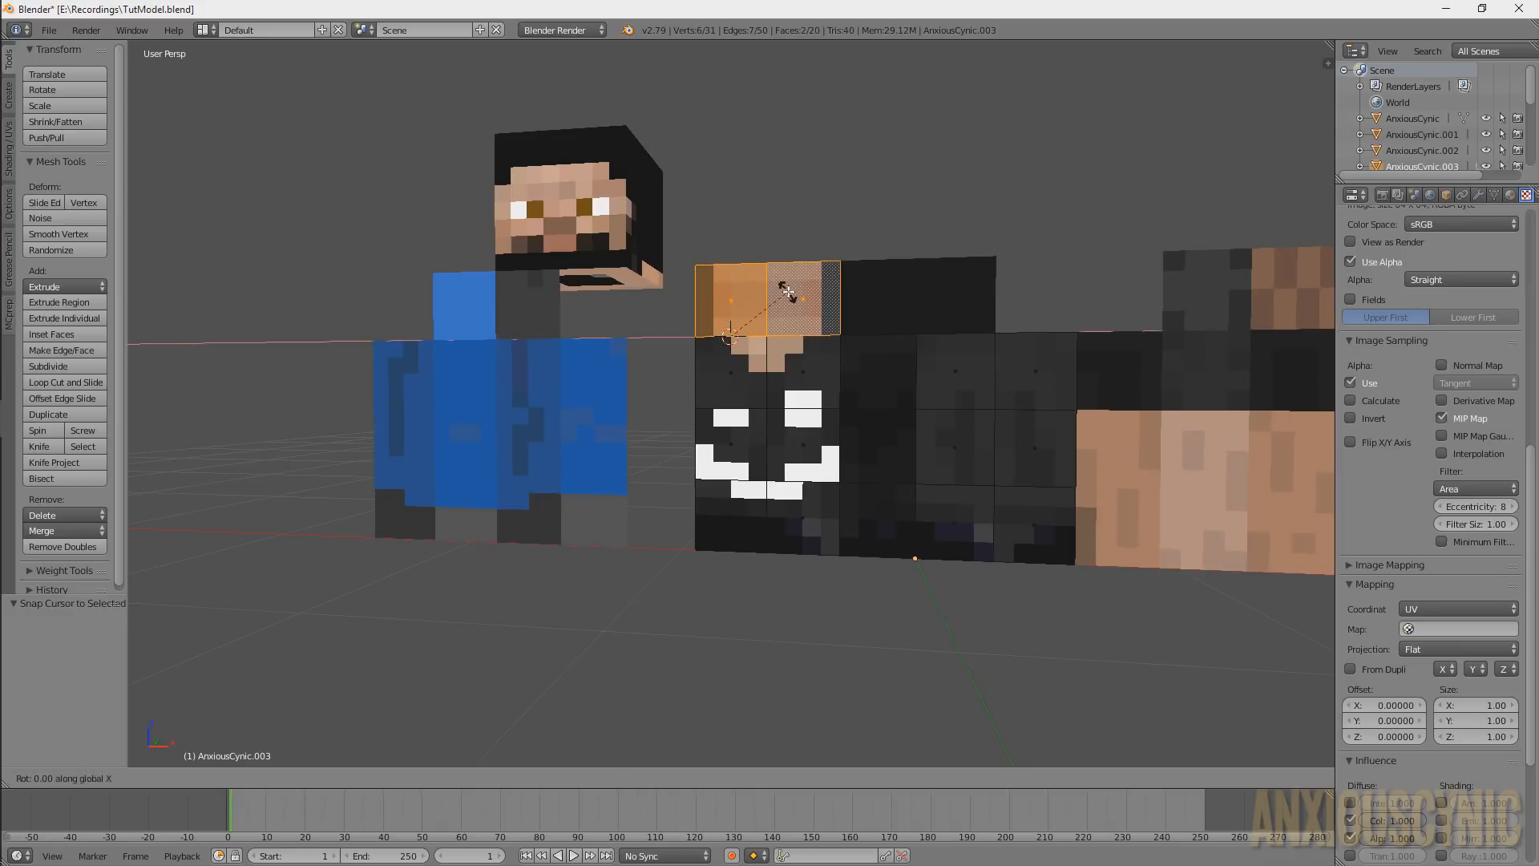
pyautogui.write('-90')
pyautogui.press('Return')
# Snap the 3D cursor to the fold between the torso's front and the other side column, using their two upper faces
pyautogui.rightClick(804, 389)
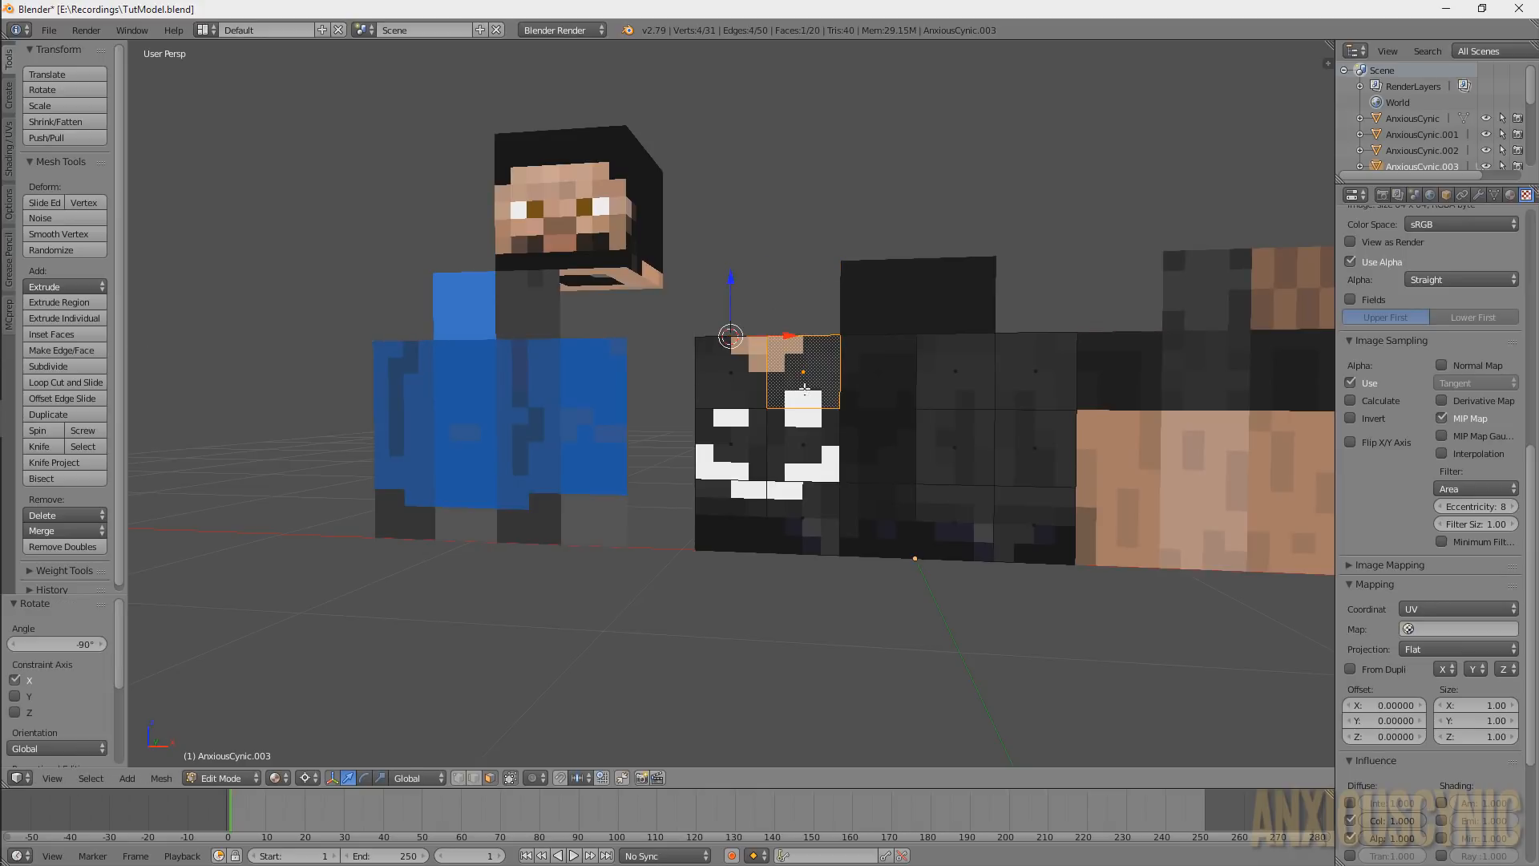
pyautogui.rightClick(860, 377)
pyautogui.hotkey('shift', 's')
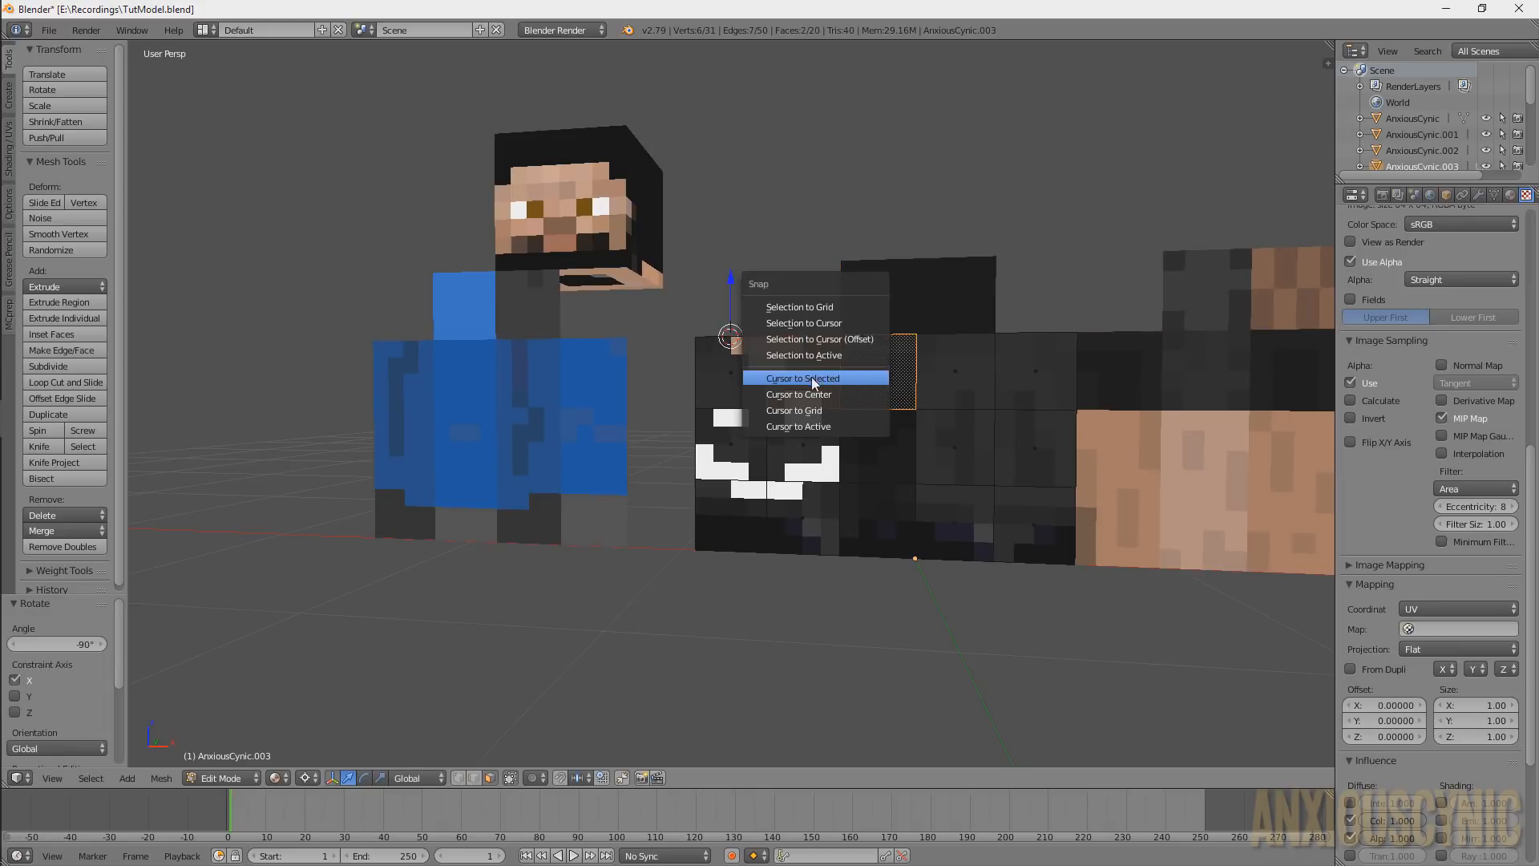
pyautogui.click(811, 377)
# Select the nine faces of the torso's remaining side column and back, then rotate them 90° about Z around the 3D cursor
pyautogui.press('a')
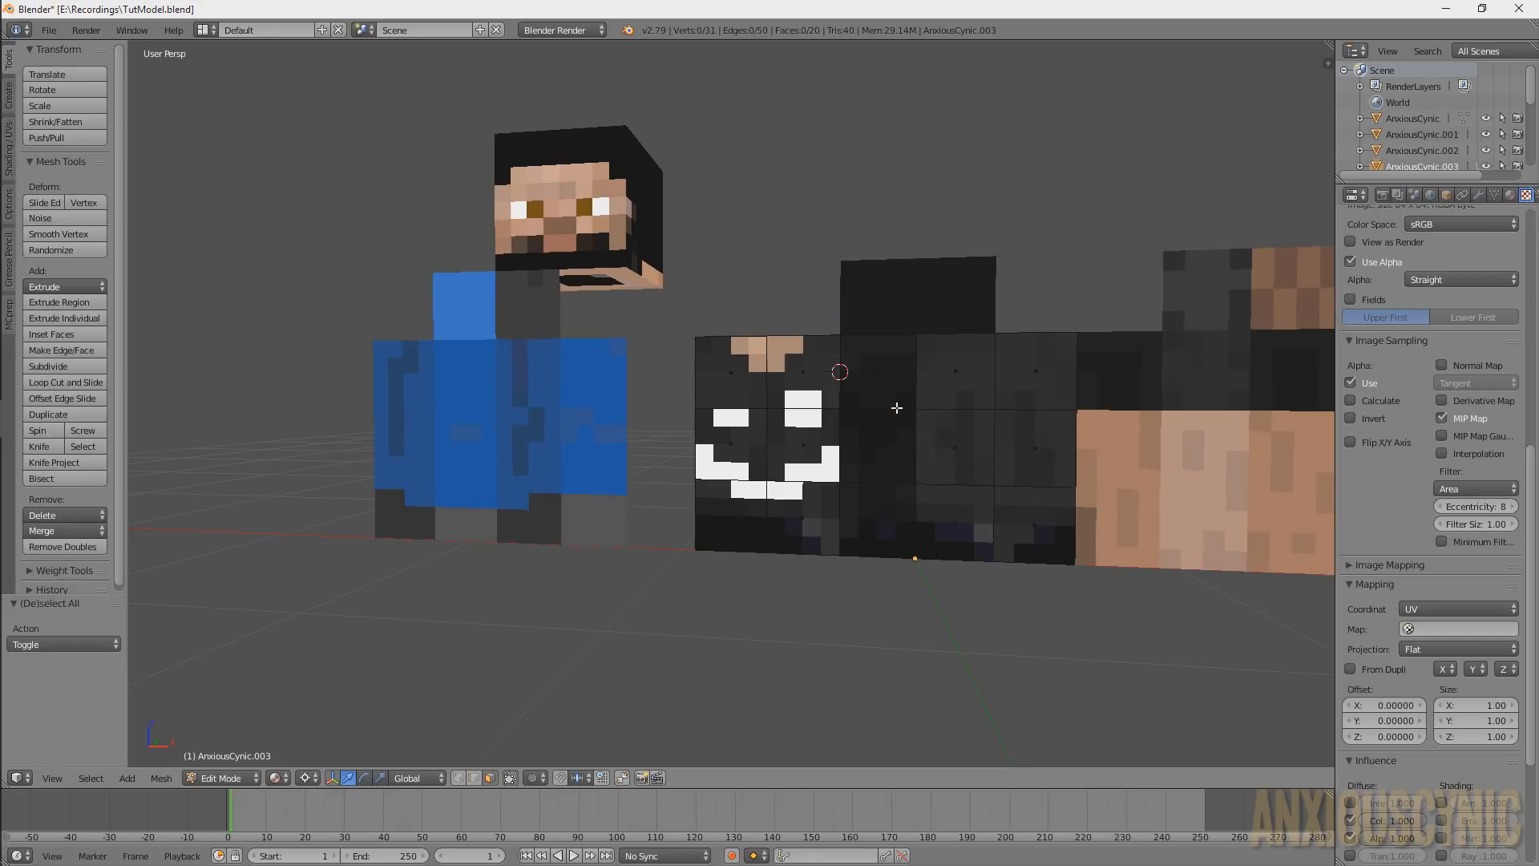
pyautogui.press('c')
pyautogui.moveTo(898, 402)
pyautogui.mouseDown()
pyautogui.moveTo(954, 376)
pyautogui.moveTo(927, 464)
pyautogui.moveTo(1003, 508)
pyautogui.mouseUp()
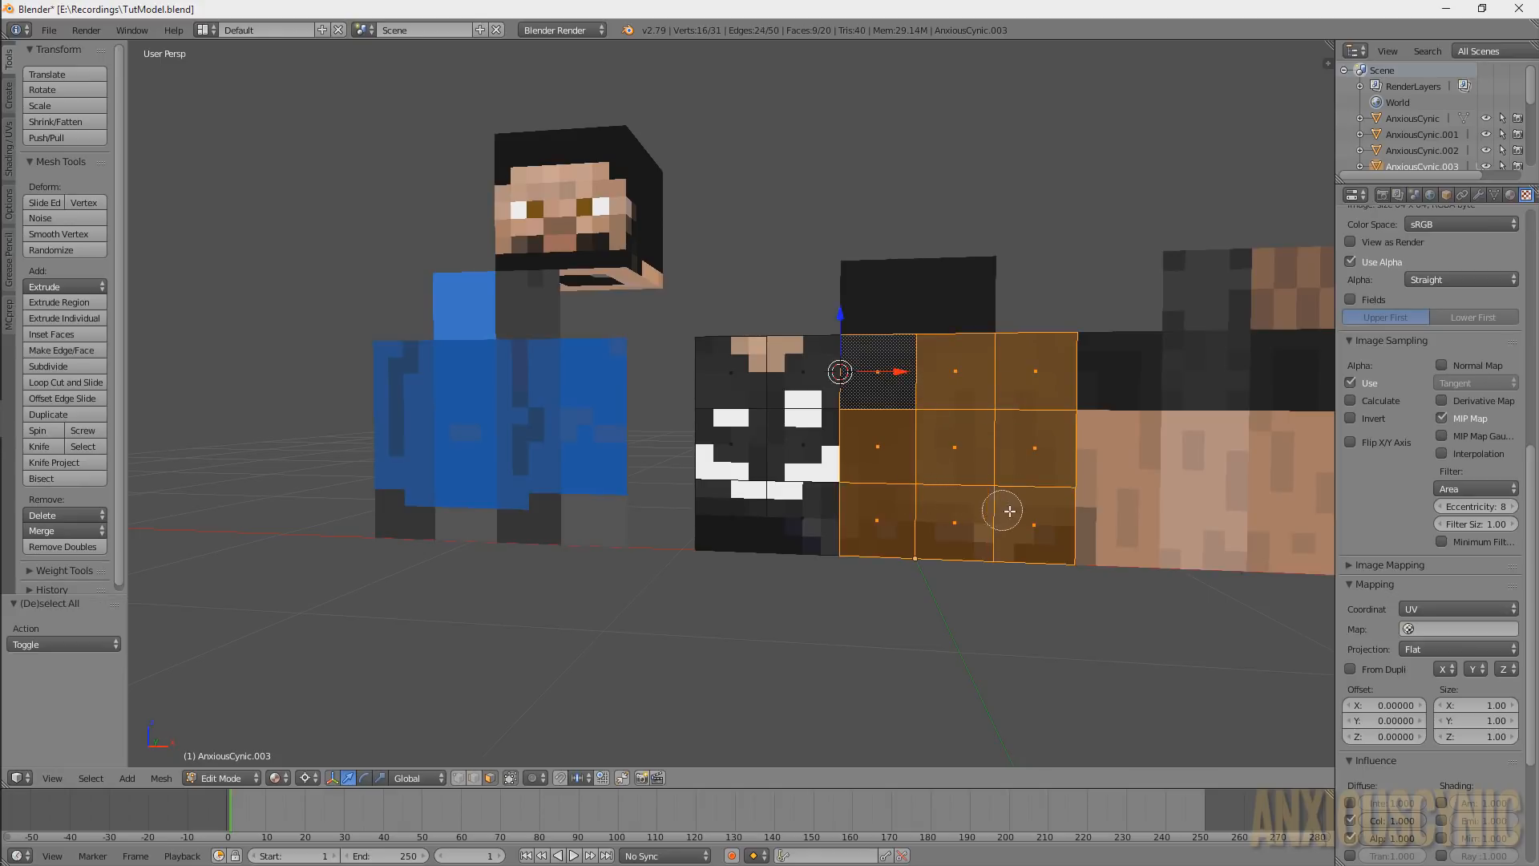
pyautogui.press('Escape')
pyautogui.press('r')
pyautogui.press('z')
pyautogui.press('9')
pyautogui.press('0')
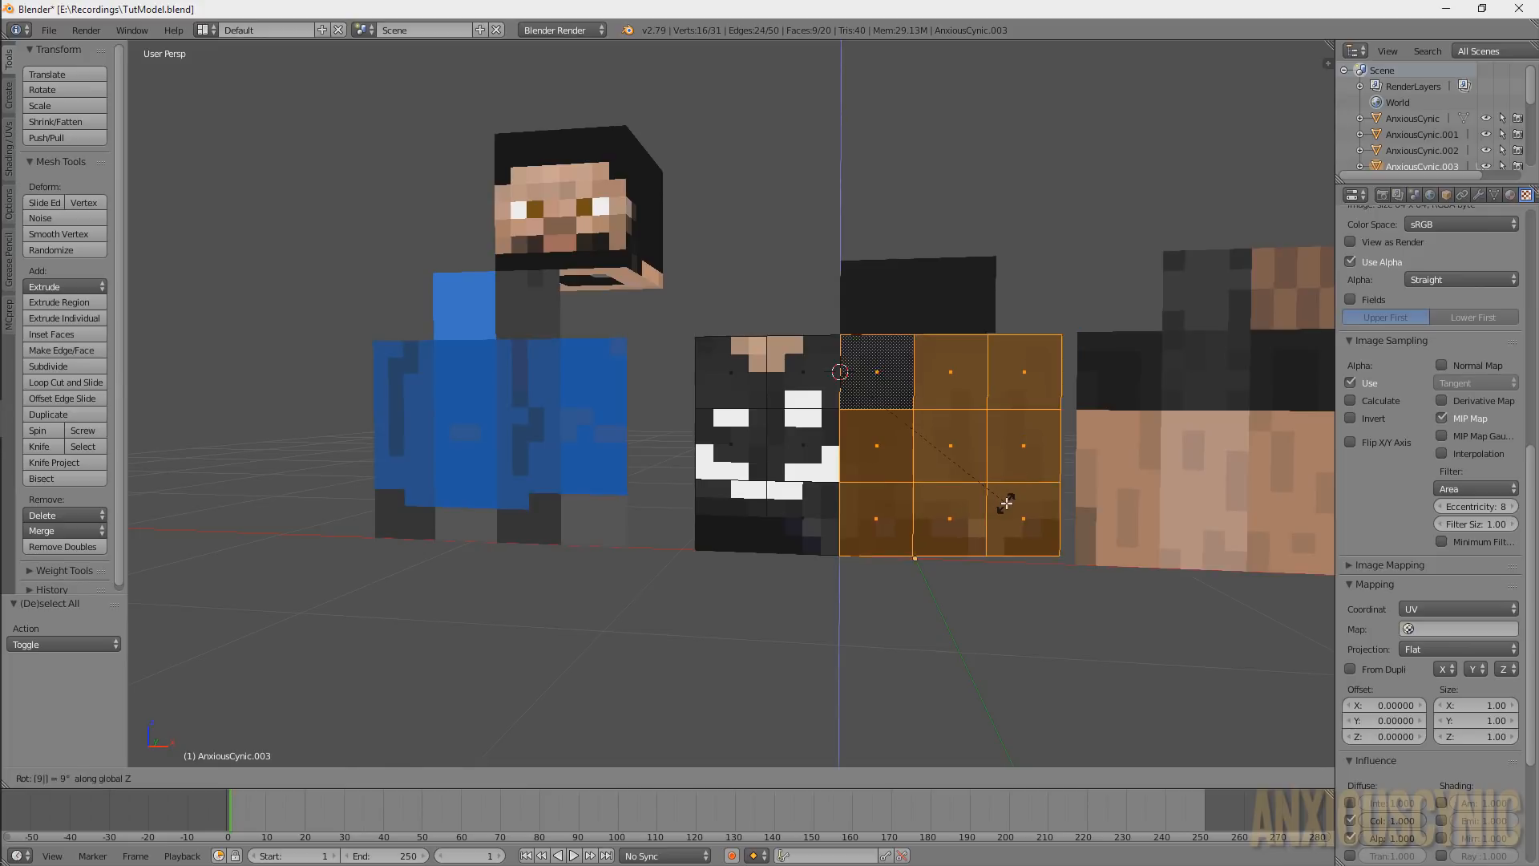
pyautogui.press('Return')
# Snap the 3D cursor to the fold between the torso's side column and its back, using their two middle-row faces
pyautogui.moveTo(990, 324); pyautogui.dragTo(809, 333, button='middle')
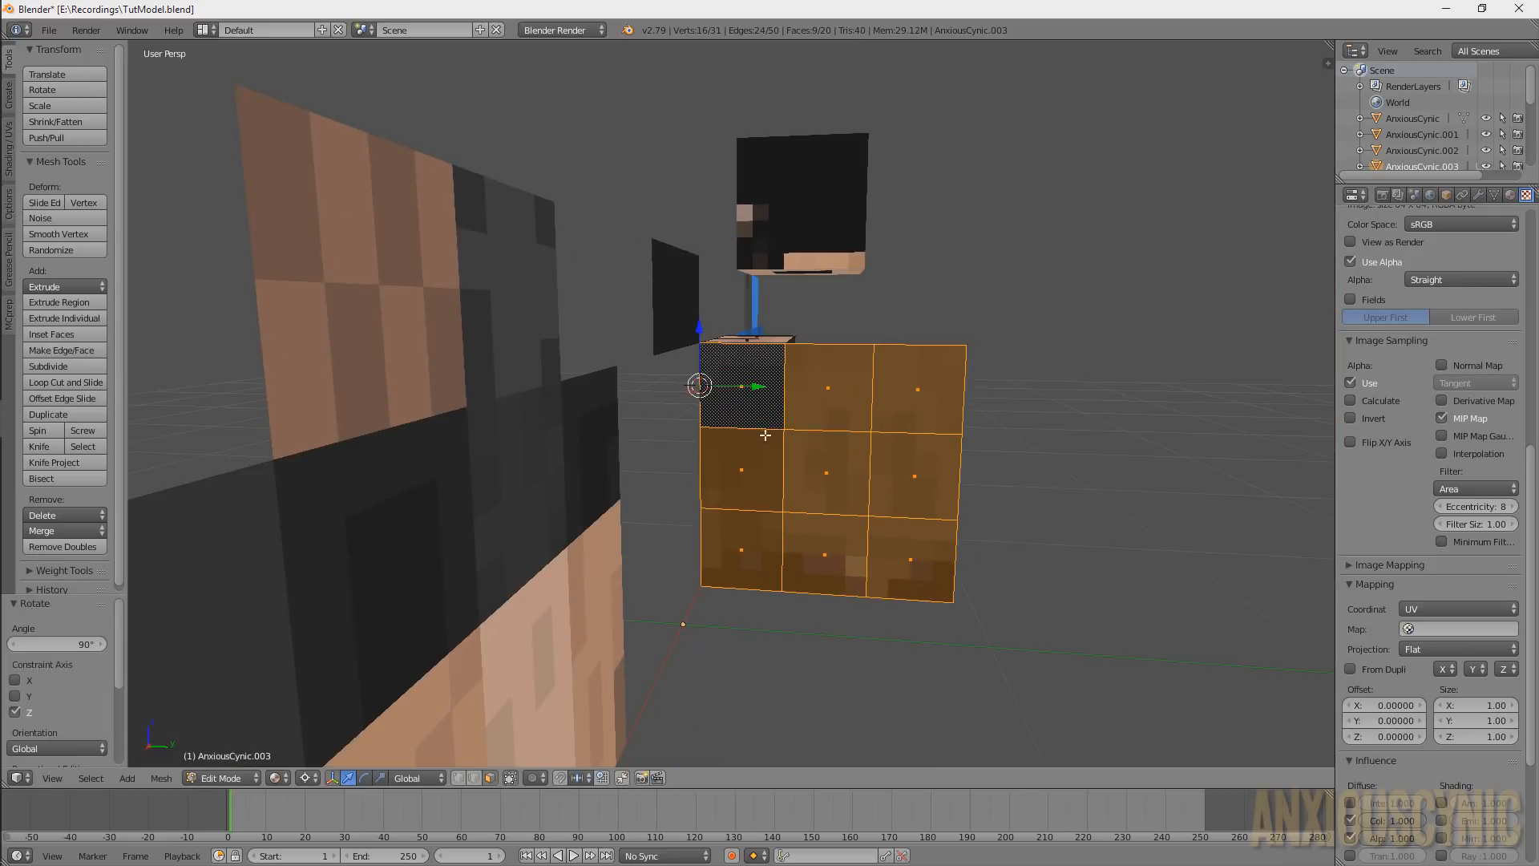
pyautogui.rightClick(764, 446)
pyautogui.keyDown('shift'); pyautogui.rightClick(822, 463); pyautogui.keyUp('shift')
pyautogui.hotkey('shift', 's')
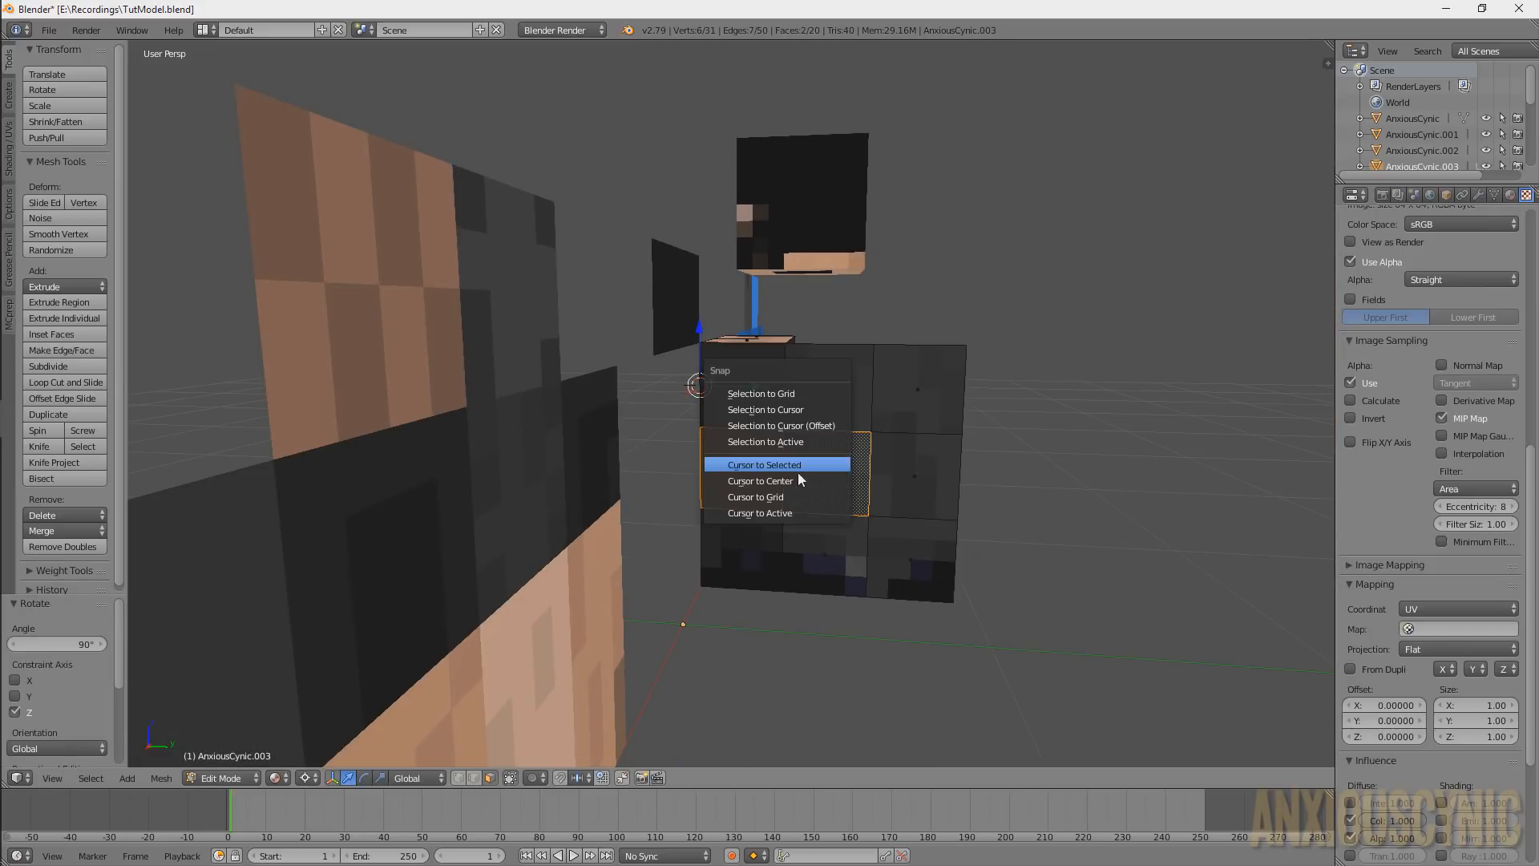
pyautogui.click(786, 465)
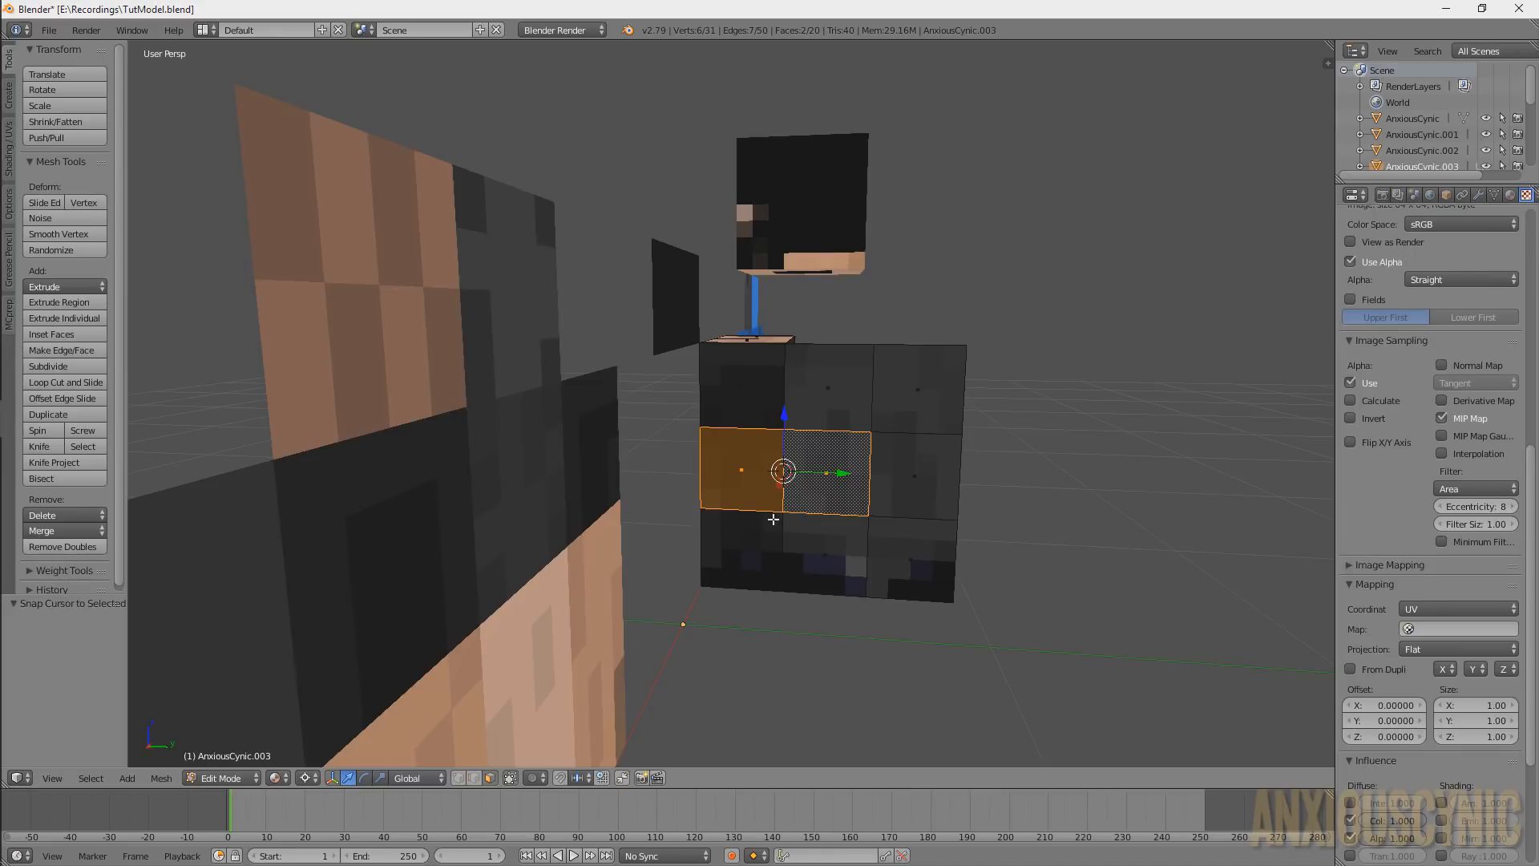
# Select the six faces of the torso's back and rotate them 90° about Z around the 3D cursor
pyautogui.rightClick(754, 388)
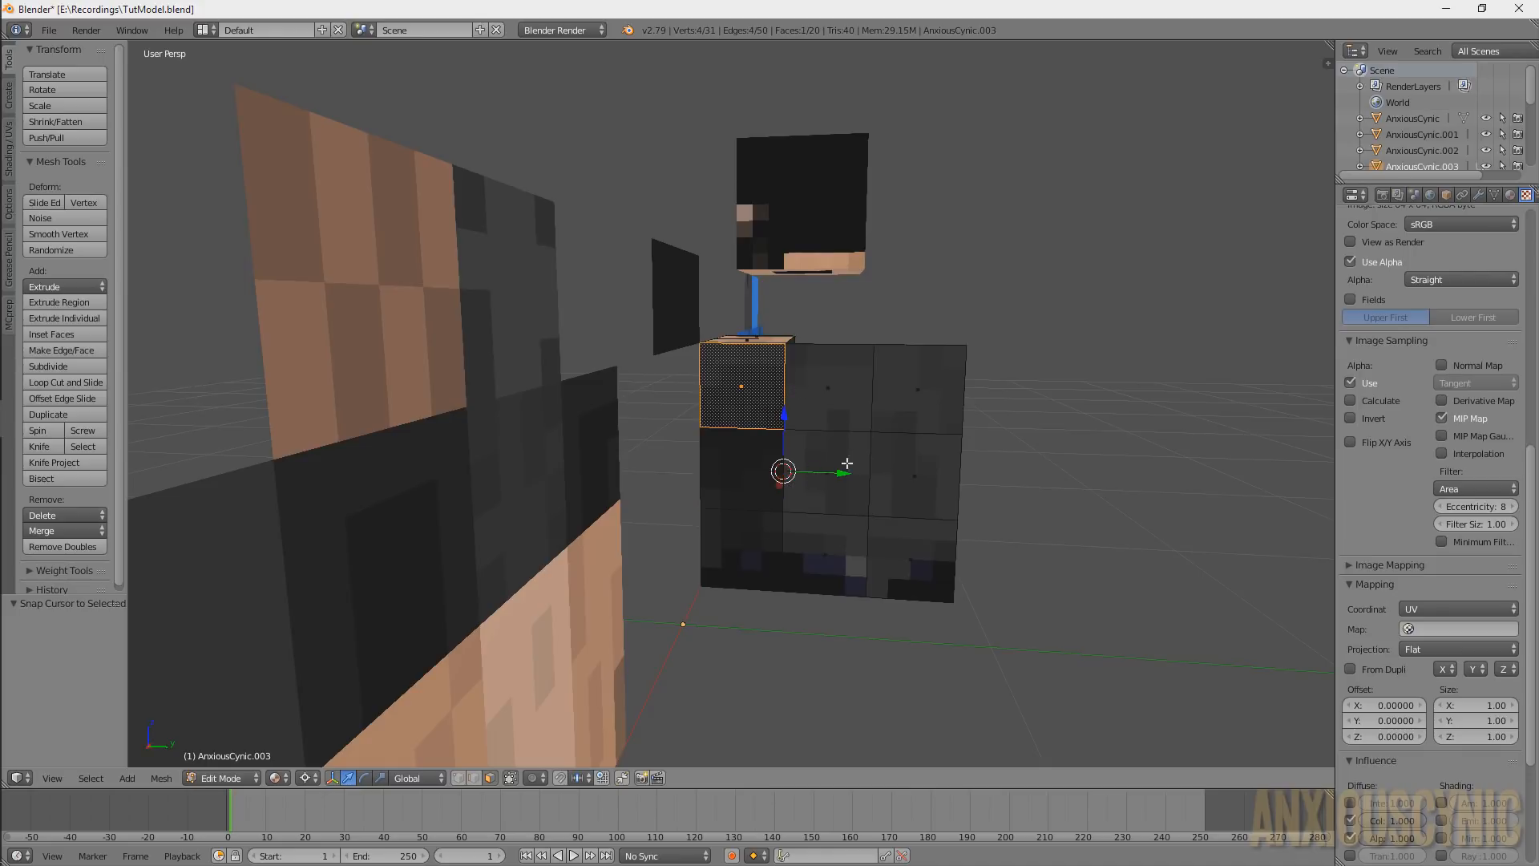
pyautogui.rightClick(839, 405)
pyautogui.keyDown('shift'); pyautogui.rightClick(900, 407); pyautogui.keyUp('shift')
pyautogui.keyDown('shift'); pyautogui.rightClick(904, 471); pyautogui.keyUp('shift')
pyautogui.keyDown('shift'); pyautogui.rightClick(857, 502); pyautogui.keyUp('shift')
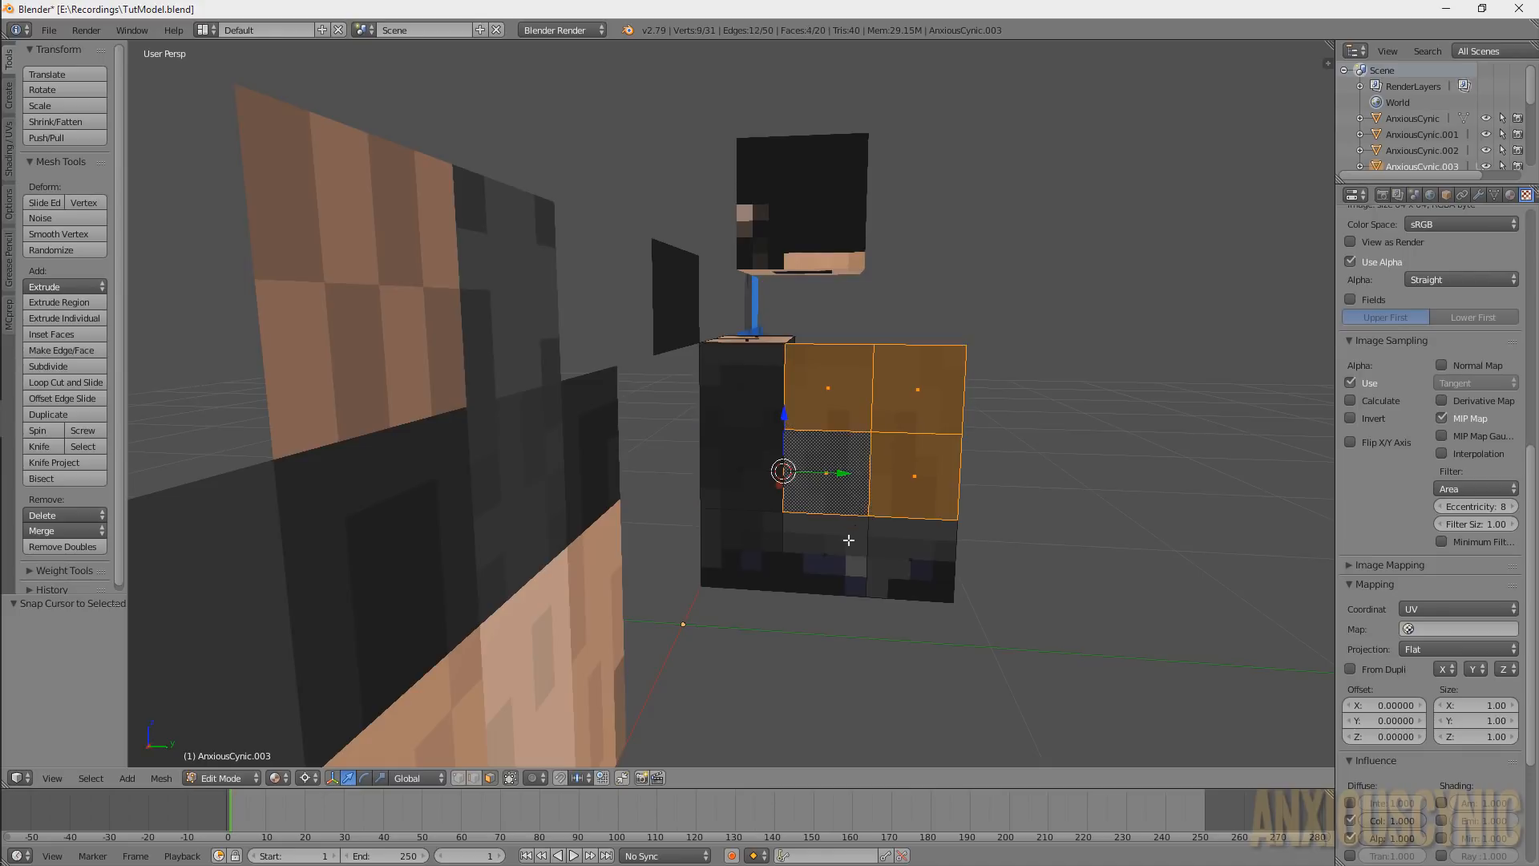
pyautogui.keyDown('shift'); pyautogui.rightClick(849, 540); pyautogui.keyUp('shift')
pyautogui.keyDown('shift'); pyautogui.rightClick(901, 542); pyautogui.keyUp('shift')
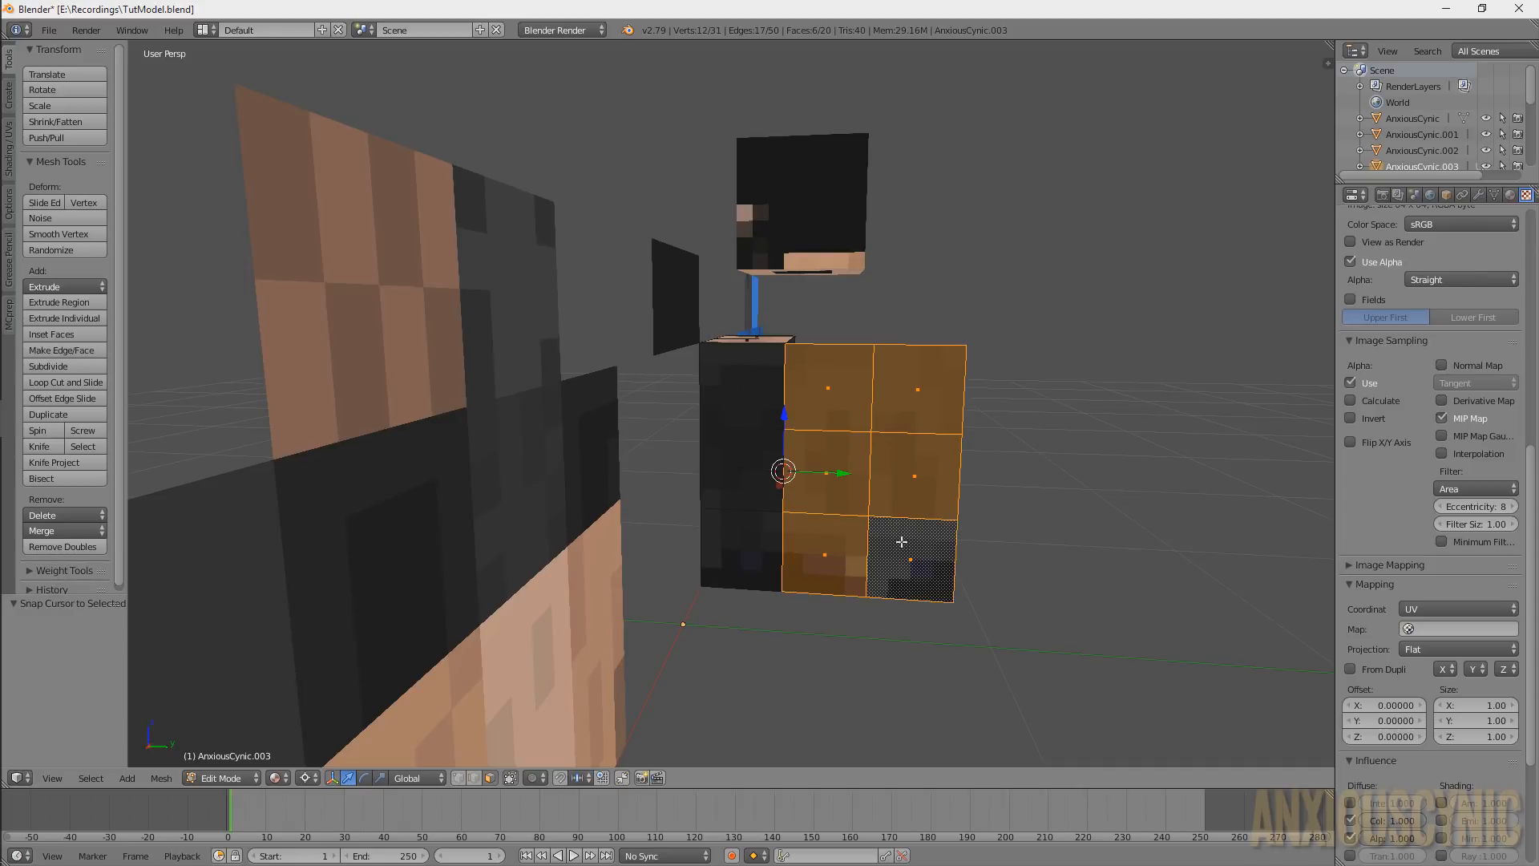
pyautogui.write('rz90')
pyautogui.press('Return')
pyautogui.moveTo(866, 526); pyautogui.dragTo(958, 376, button='middle')
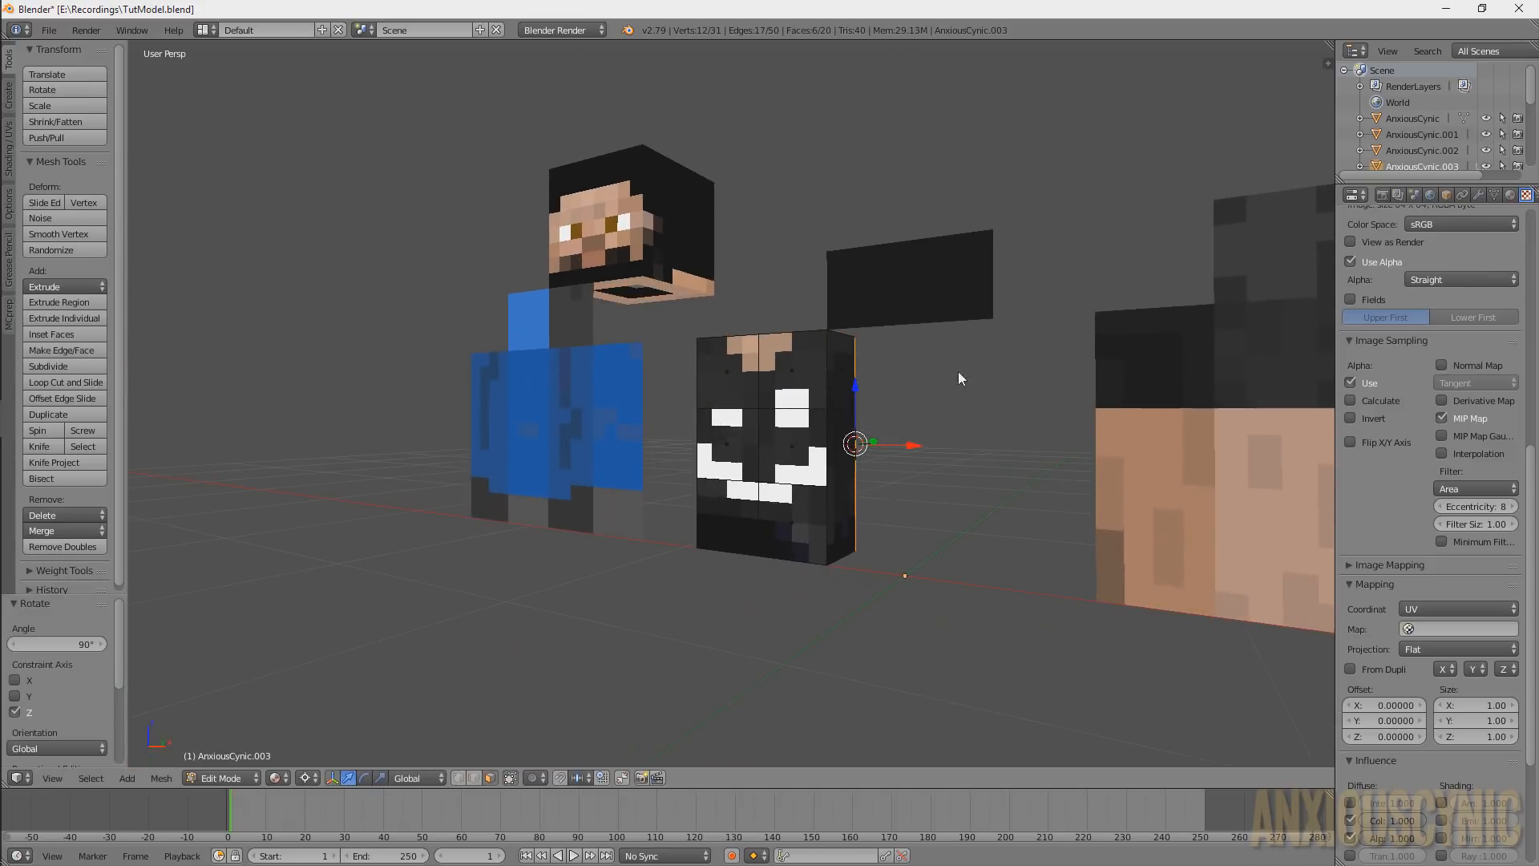
# Select the detached black rectangle beside the torso in Object Mode and set its origin to its geometry
pyautogui.press('Tab')
pyautogui.rightClick(896, 297)
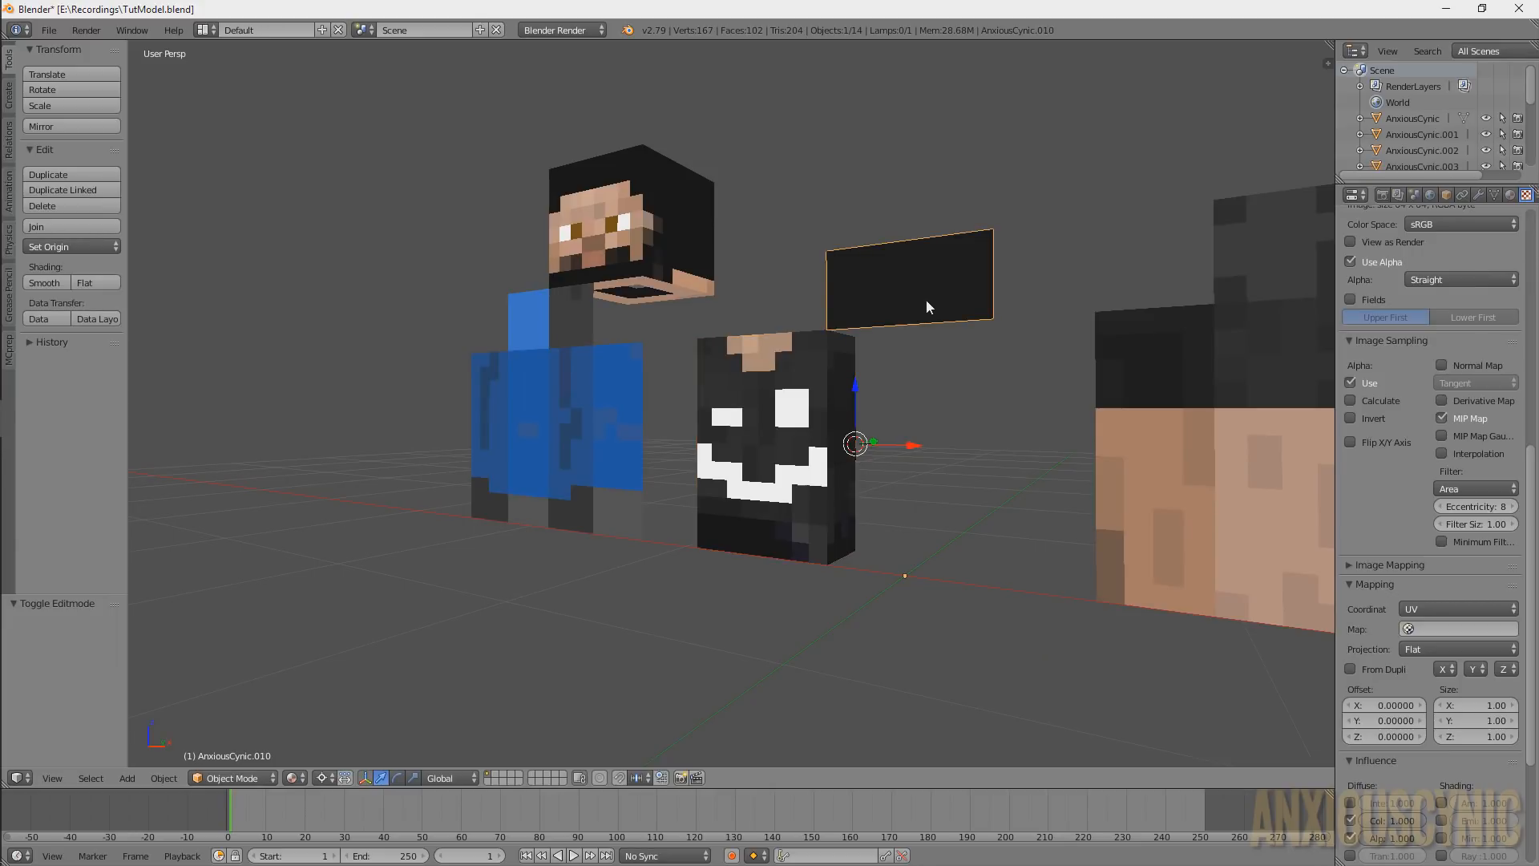
pyautogui.press('Tab')
pyautogui.rightClick(886, 284)
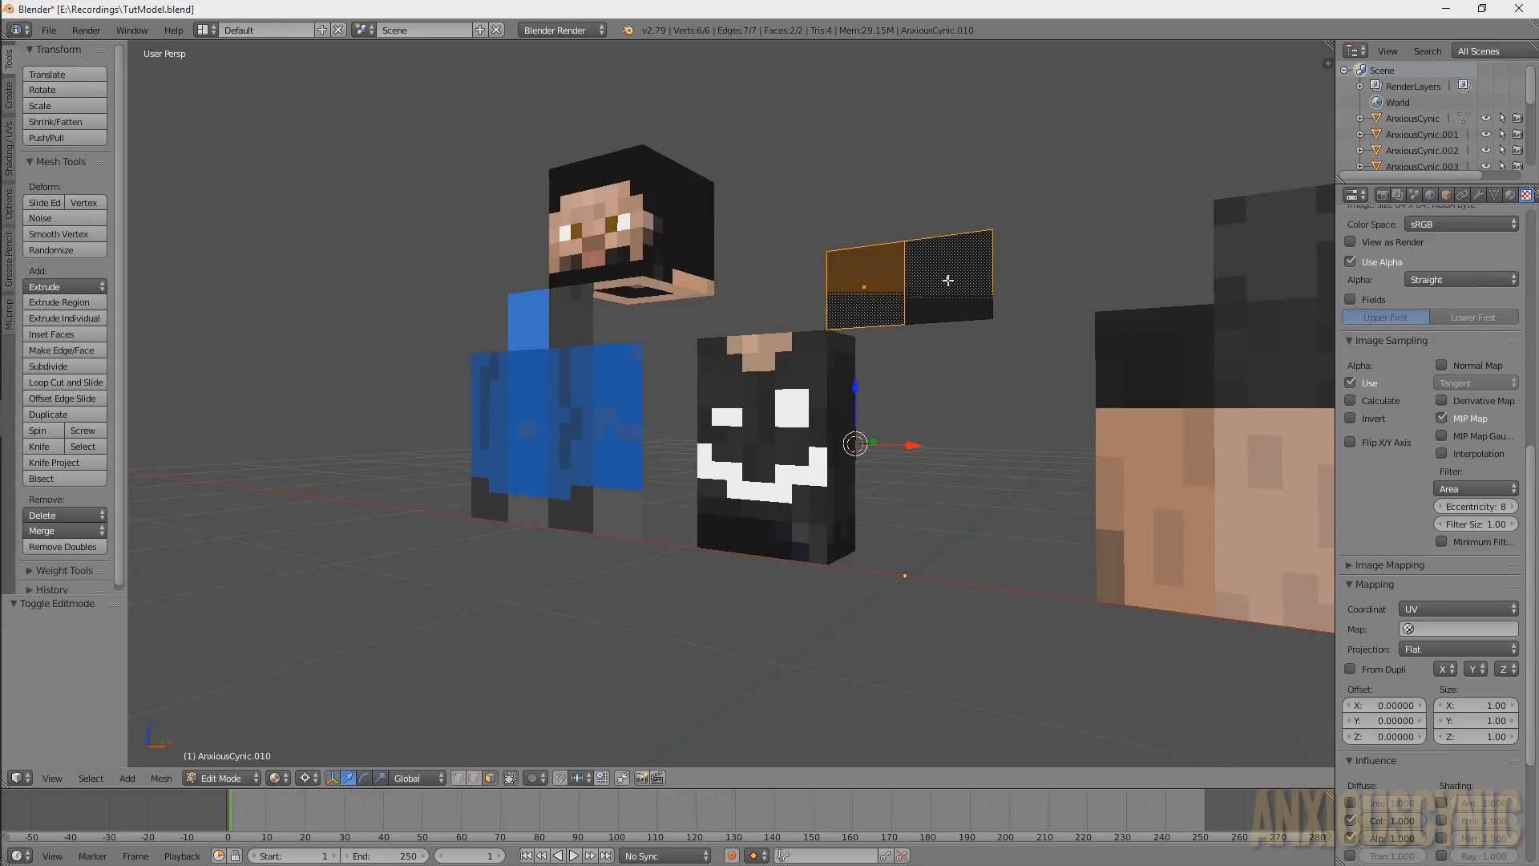
pyautogui.press('Tab')
pyautogui.click(117, 245)
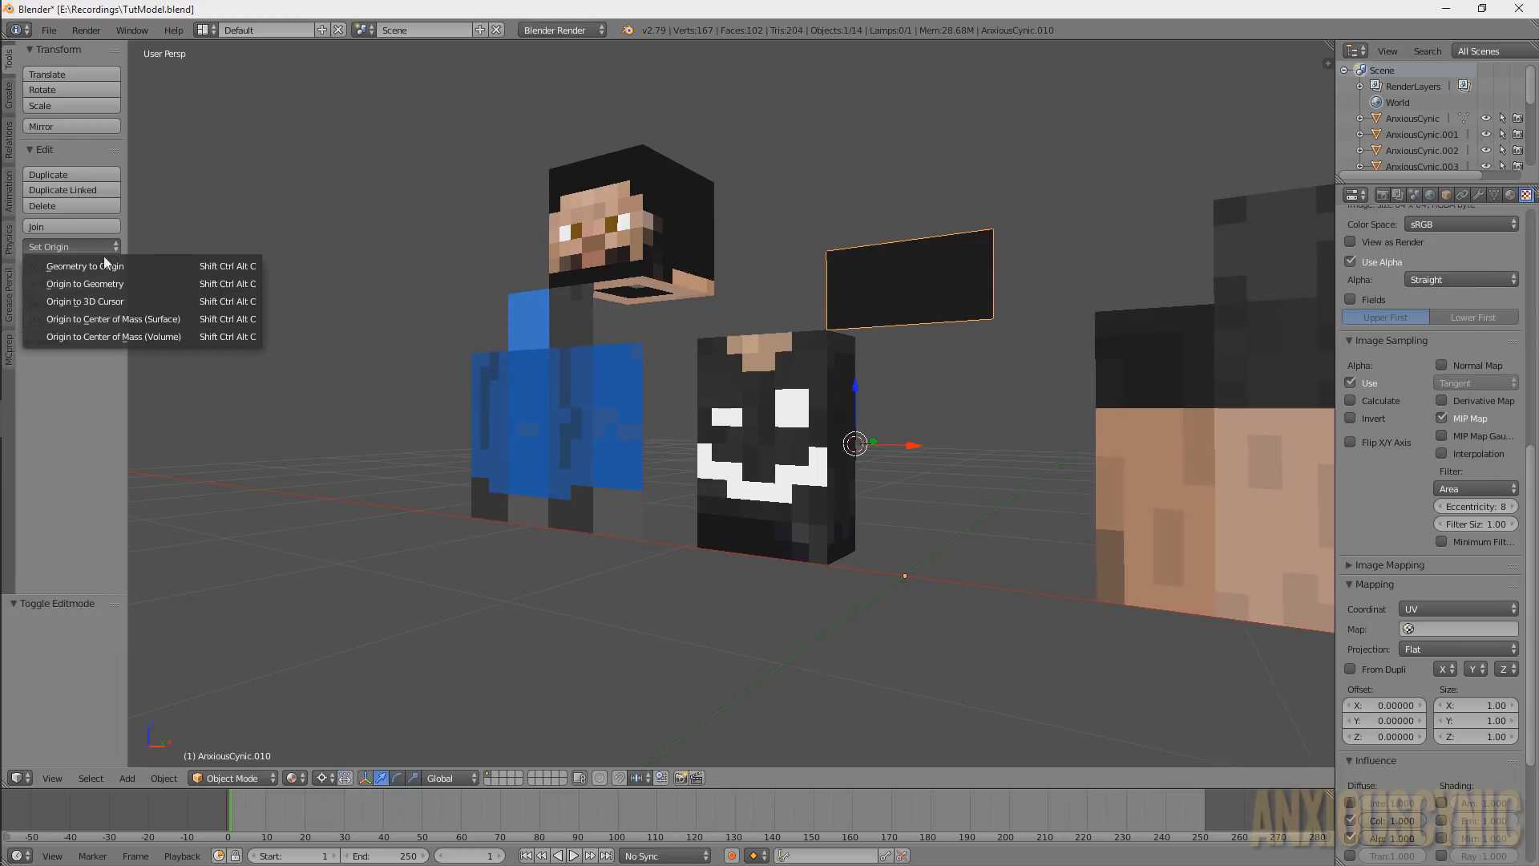
pyautogui.click(94, 284)
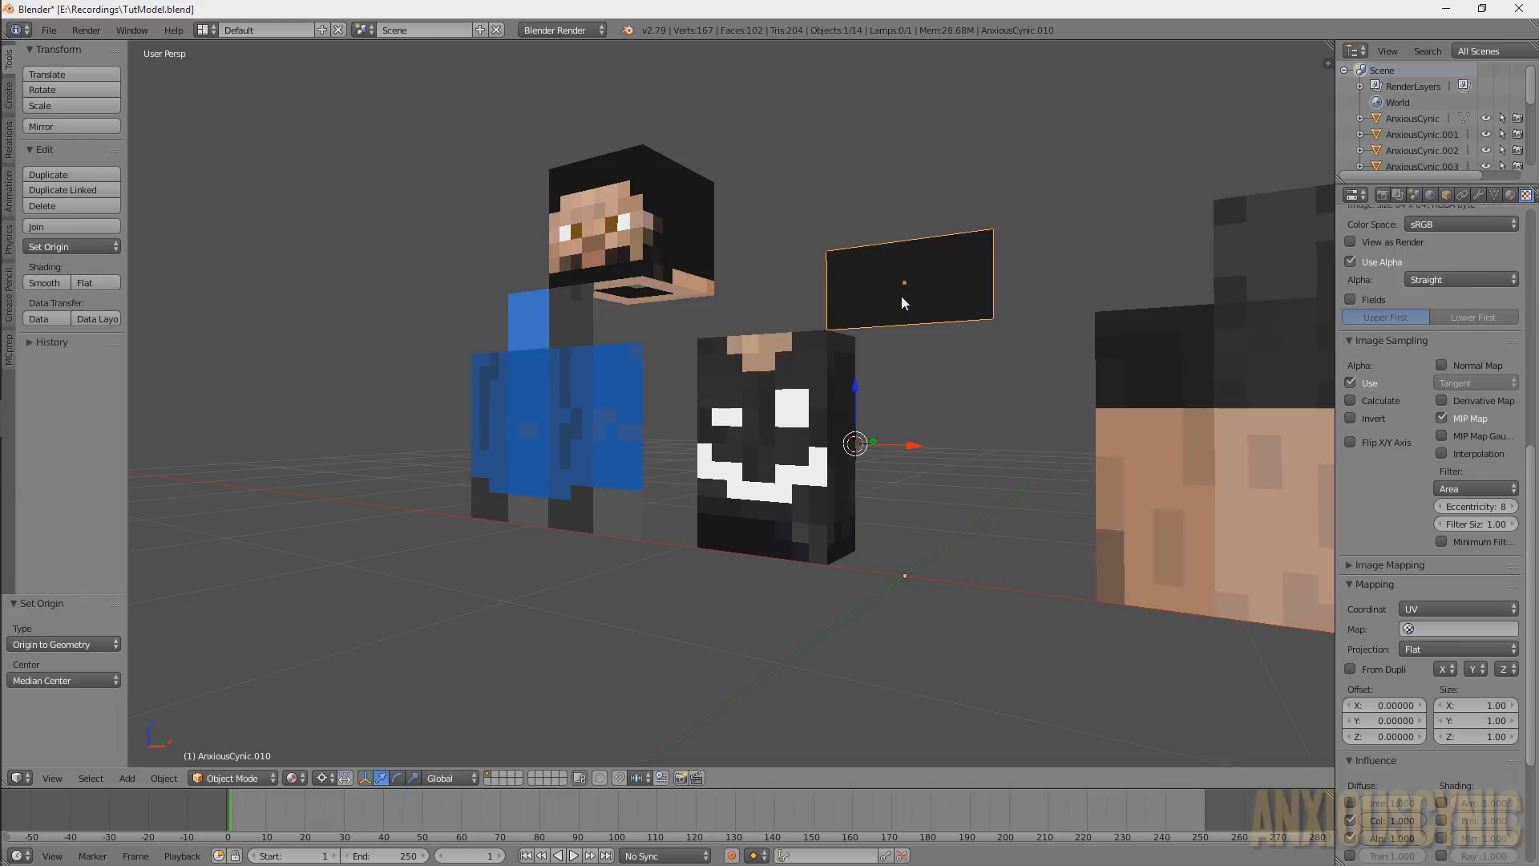
# Rotate the detached black rectangle 90° about X so it lies flat
pyautogui.press('r')
pyautogui.press('x')
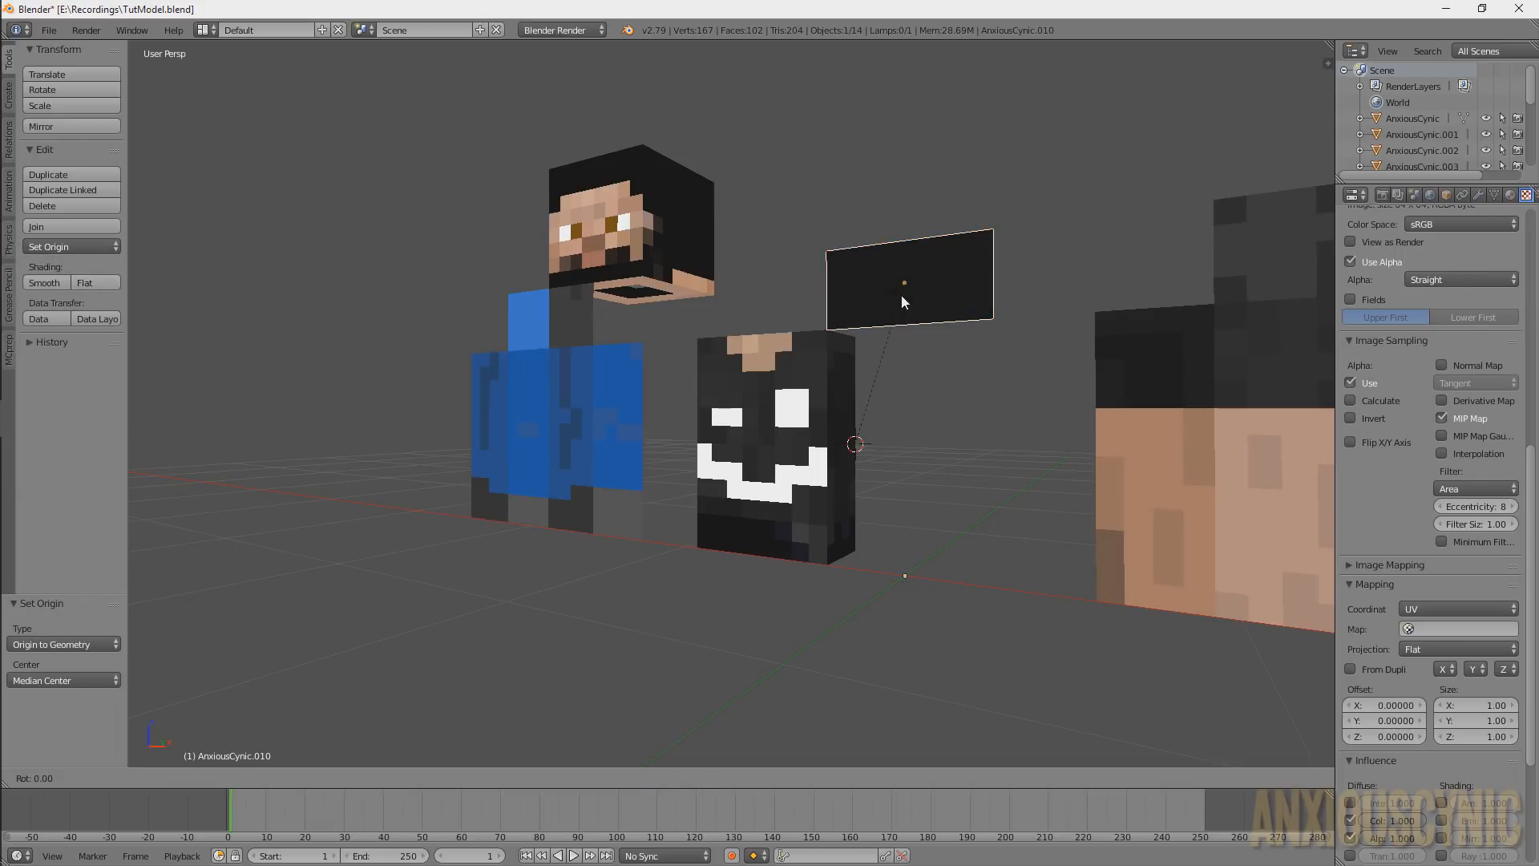
pyautogui.press('9')
pyautogui.press('0')
pyautogui.press('Return')
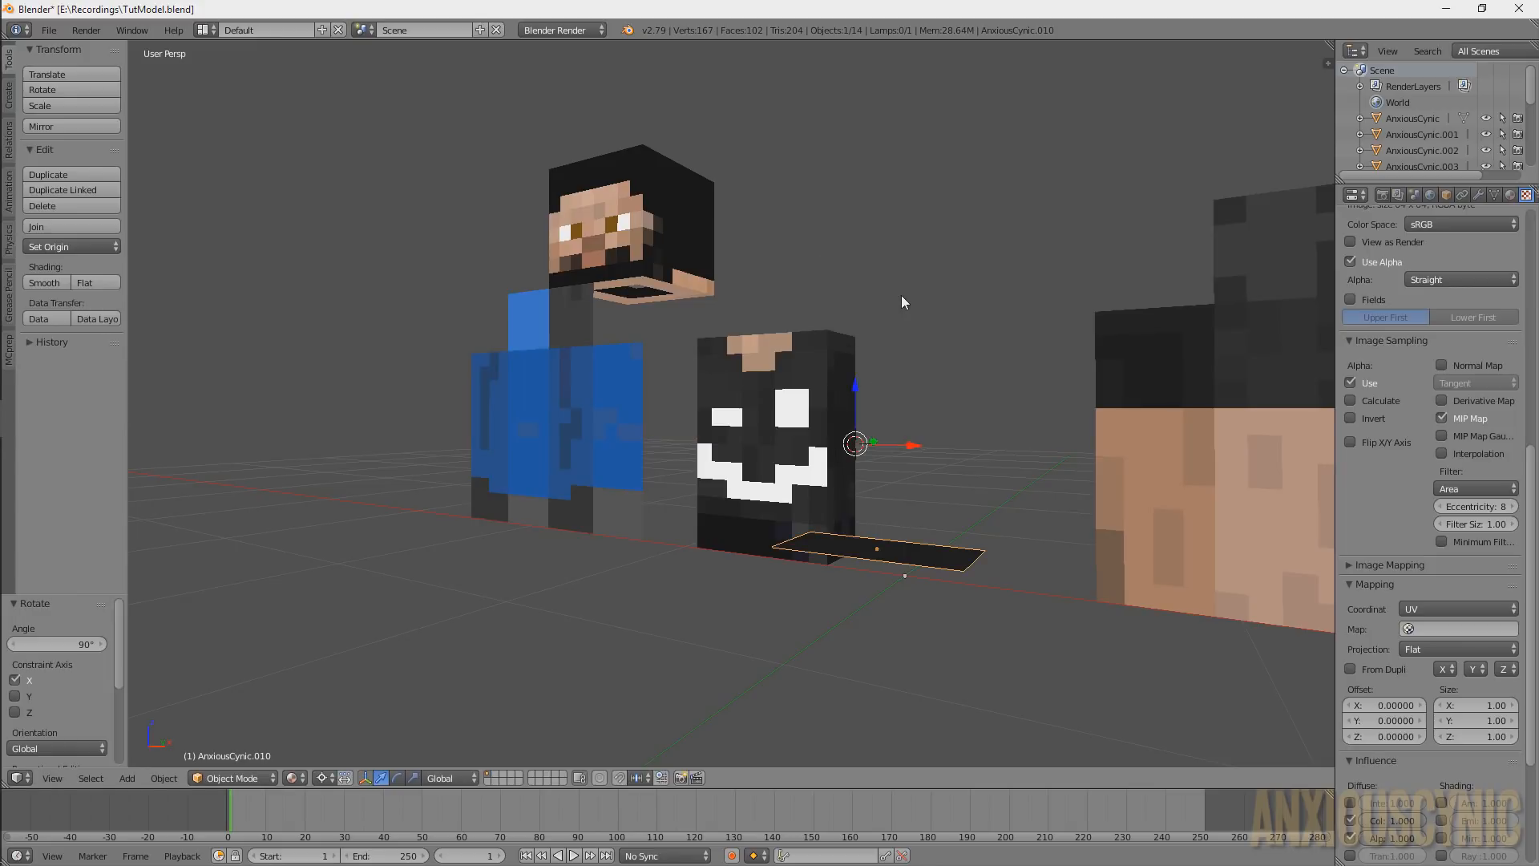
# Select the edge loop around the torso's open underside and snap the 3D cursor to its centre
pyautogui.moveTo(927, 455); pyautogui.dragTo(825, 522, button='middle')
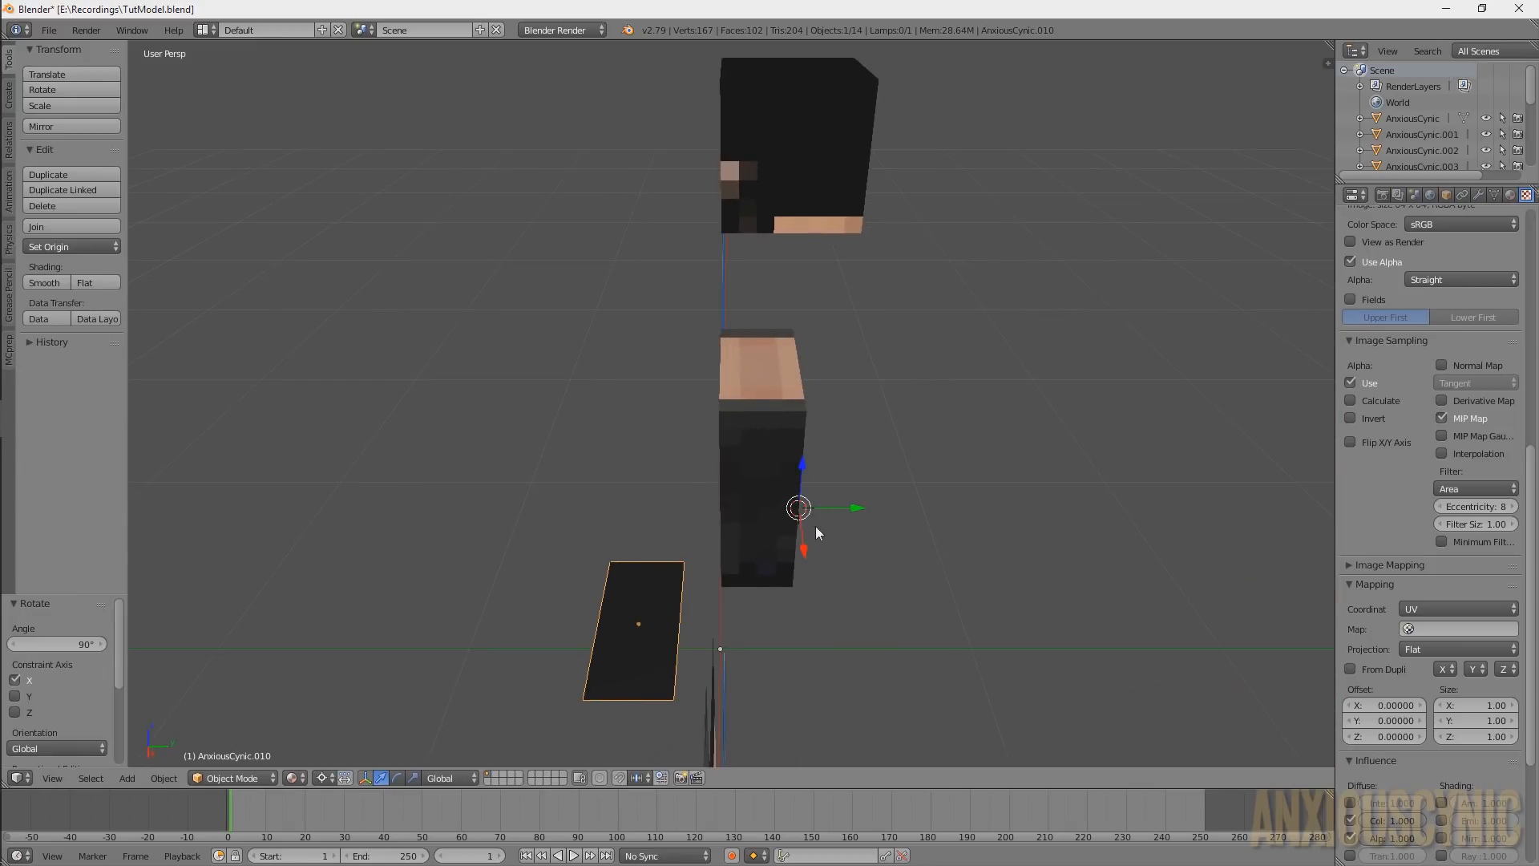
pyautogui.moveTo(811, 614); pyautogui.dragTo(739, 489, button='middle')
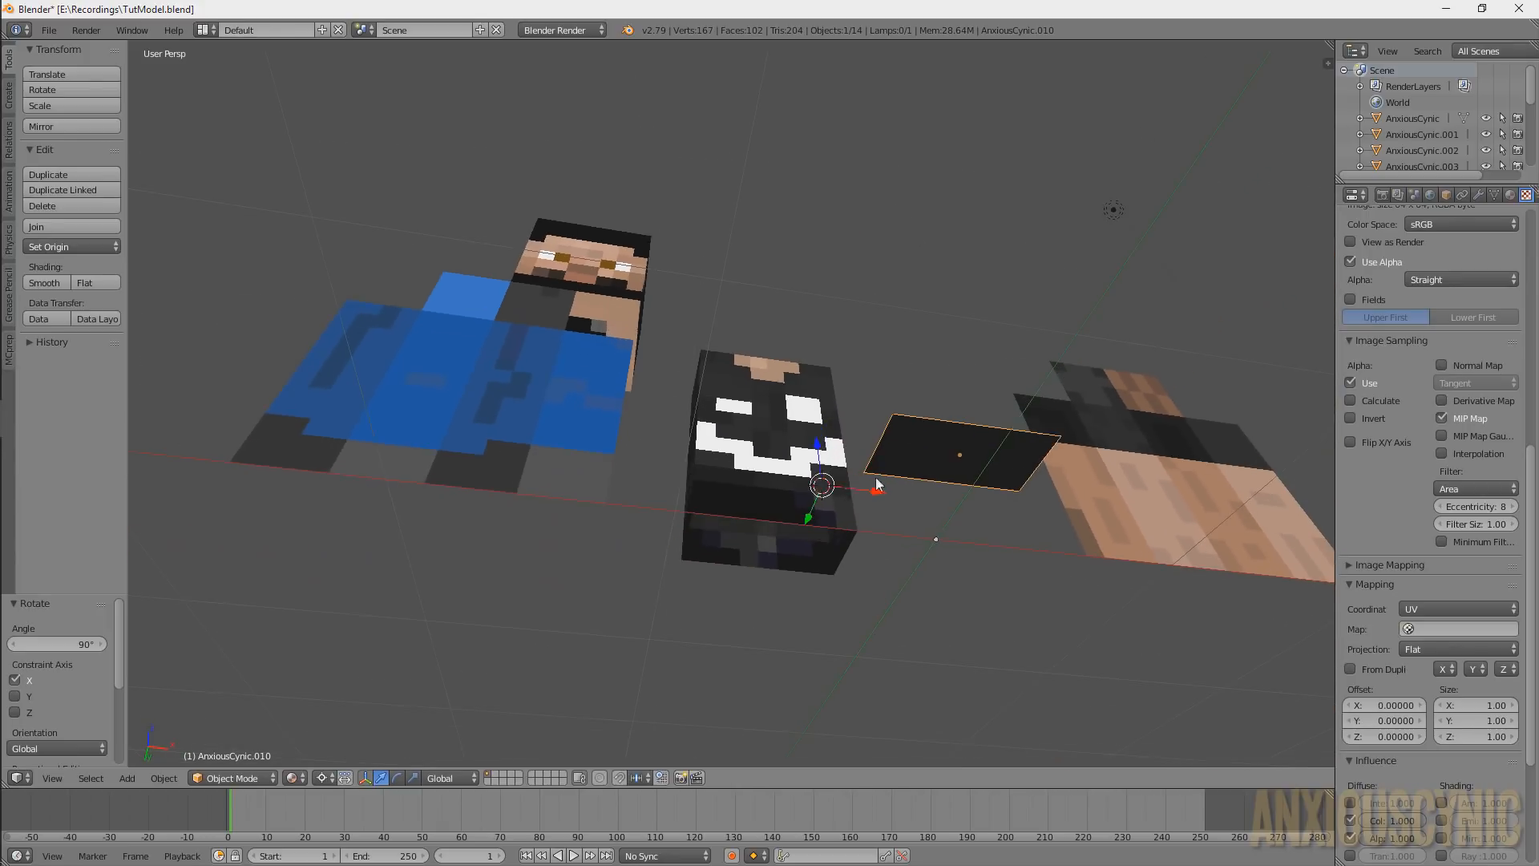
pyautogui.rightClick(739, 489)
pyautogui.press('Tab')
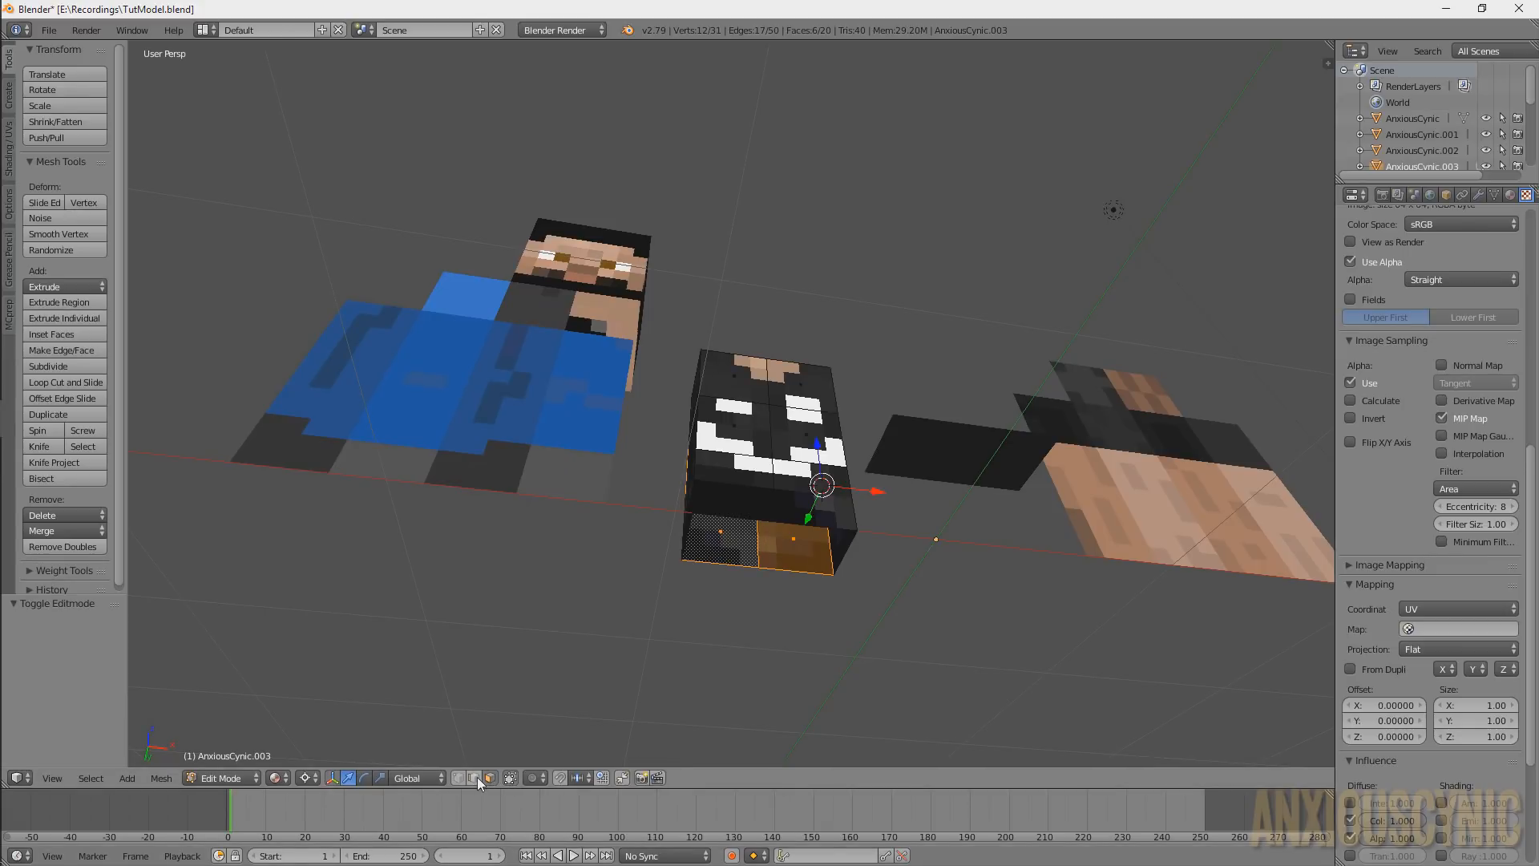
pyautogui.press('a')
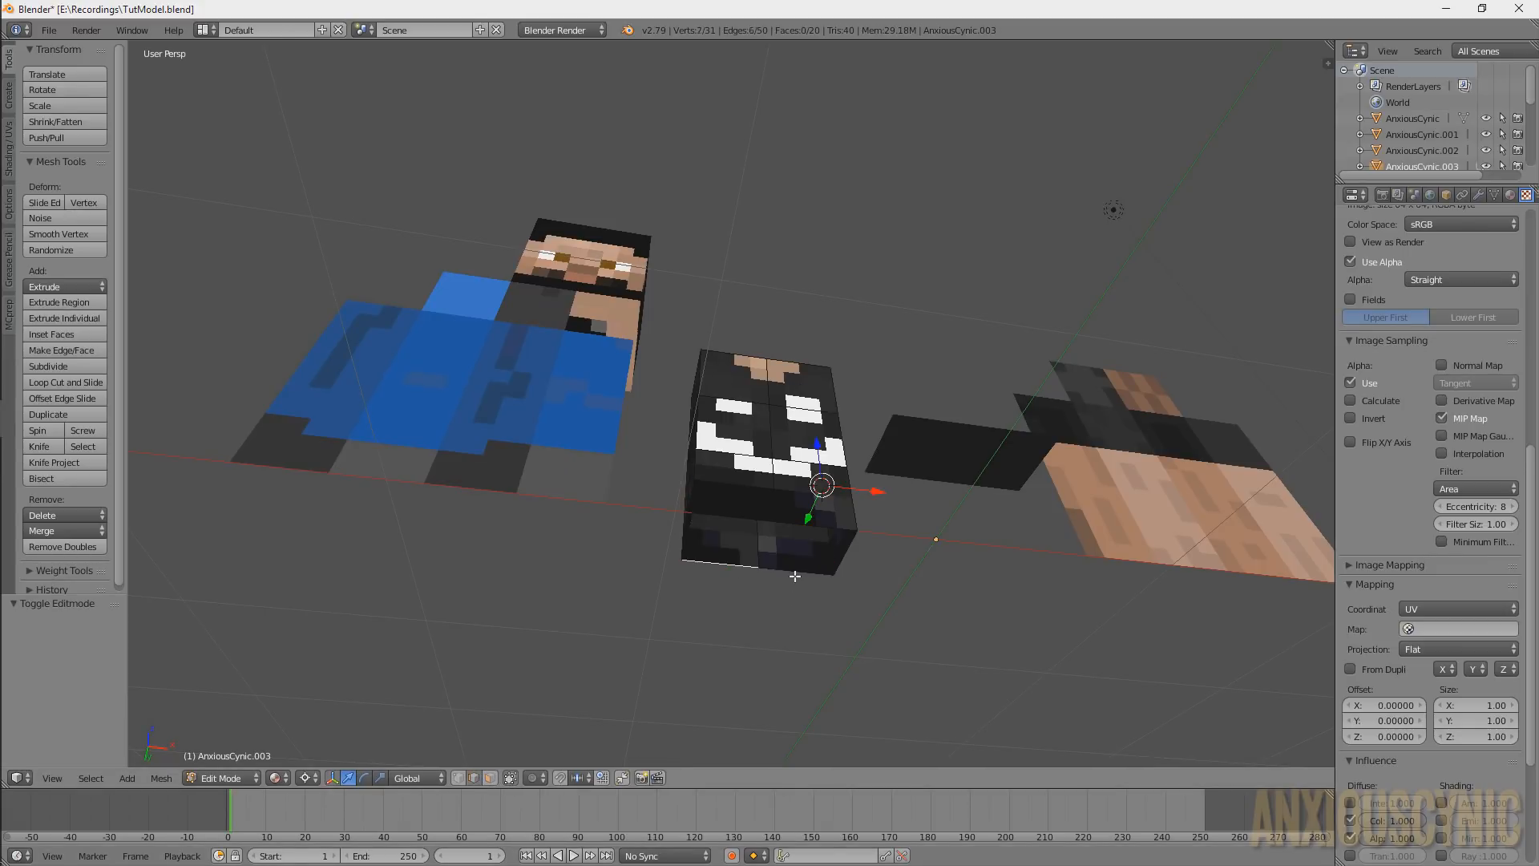
pyautogui.keyDown('alt'); pyautogui.rightClick(811, 569); pyautogui.keyUp('alt')
pyautogui.hotkey('shift', 's')
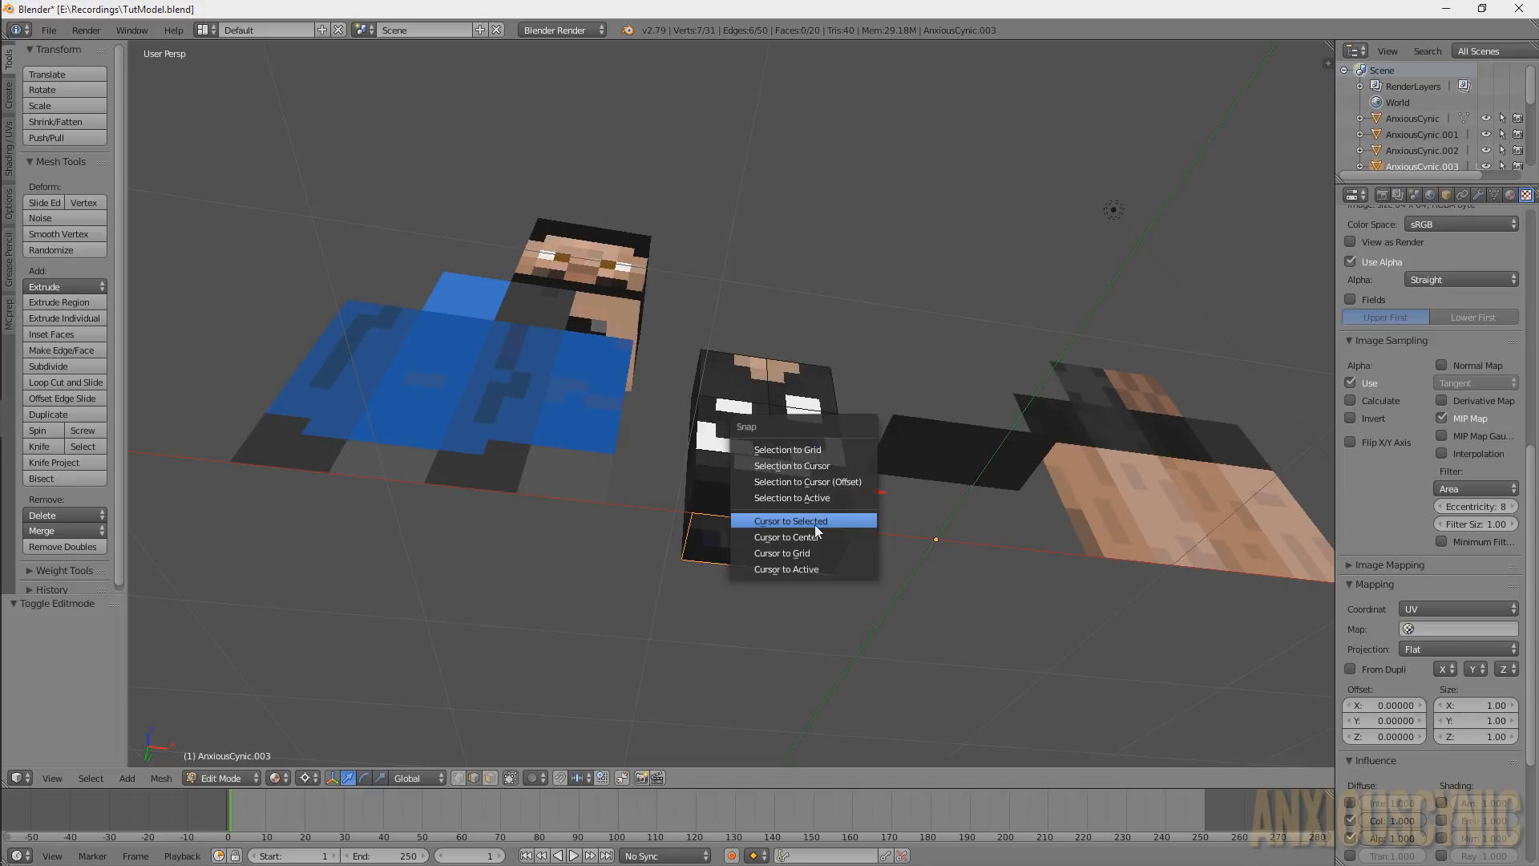
pyautogui.click(805, 521)
# Move the detached black rectangle onto the torso's underside by snapping it to the 3D cursor
pyautogui.press('Tab')
pyautogui.rightClick(933, 464)
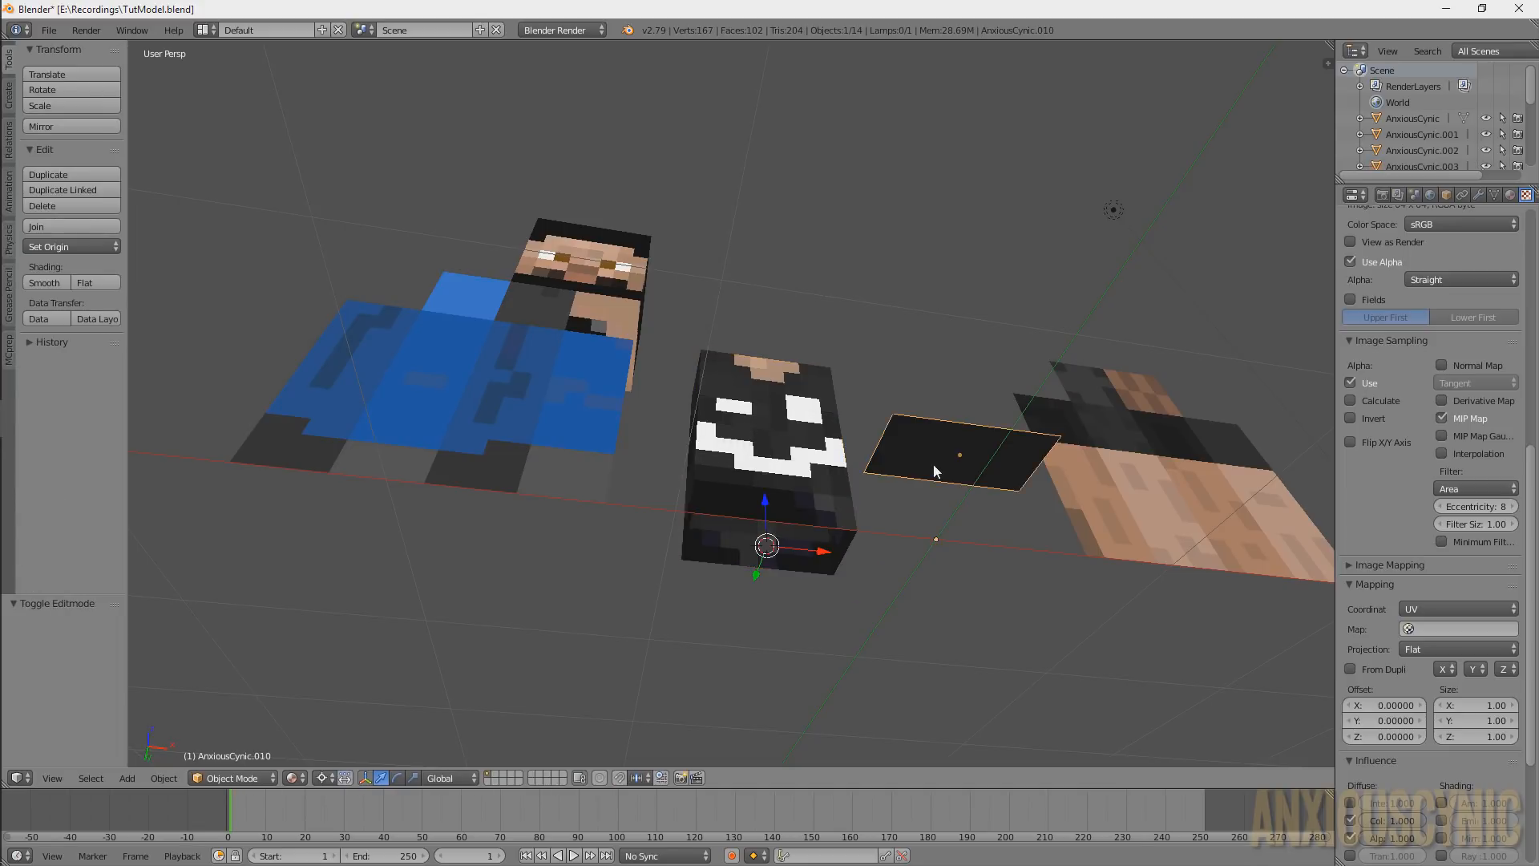
pyautogui.hotkey('shift', 's')
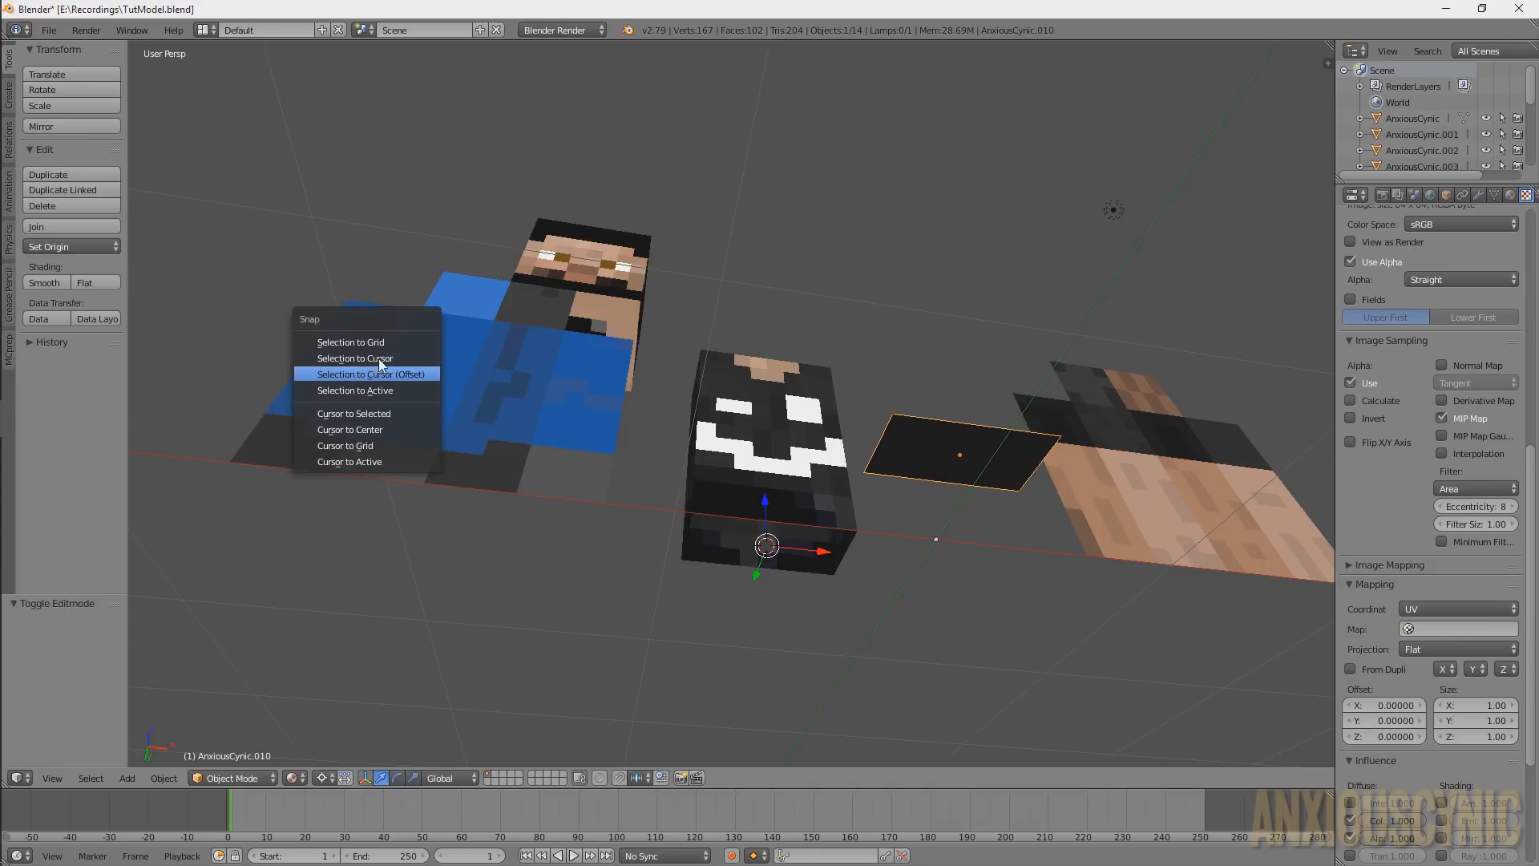
pyautogui.click(373, 358)
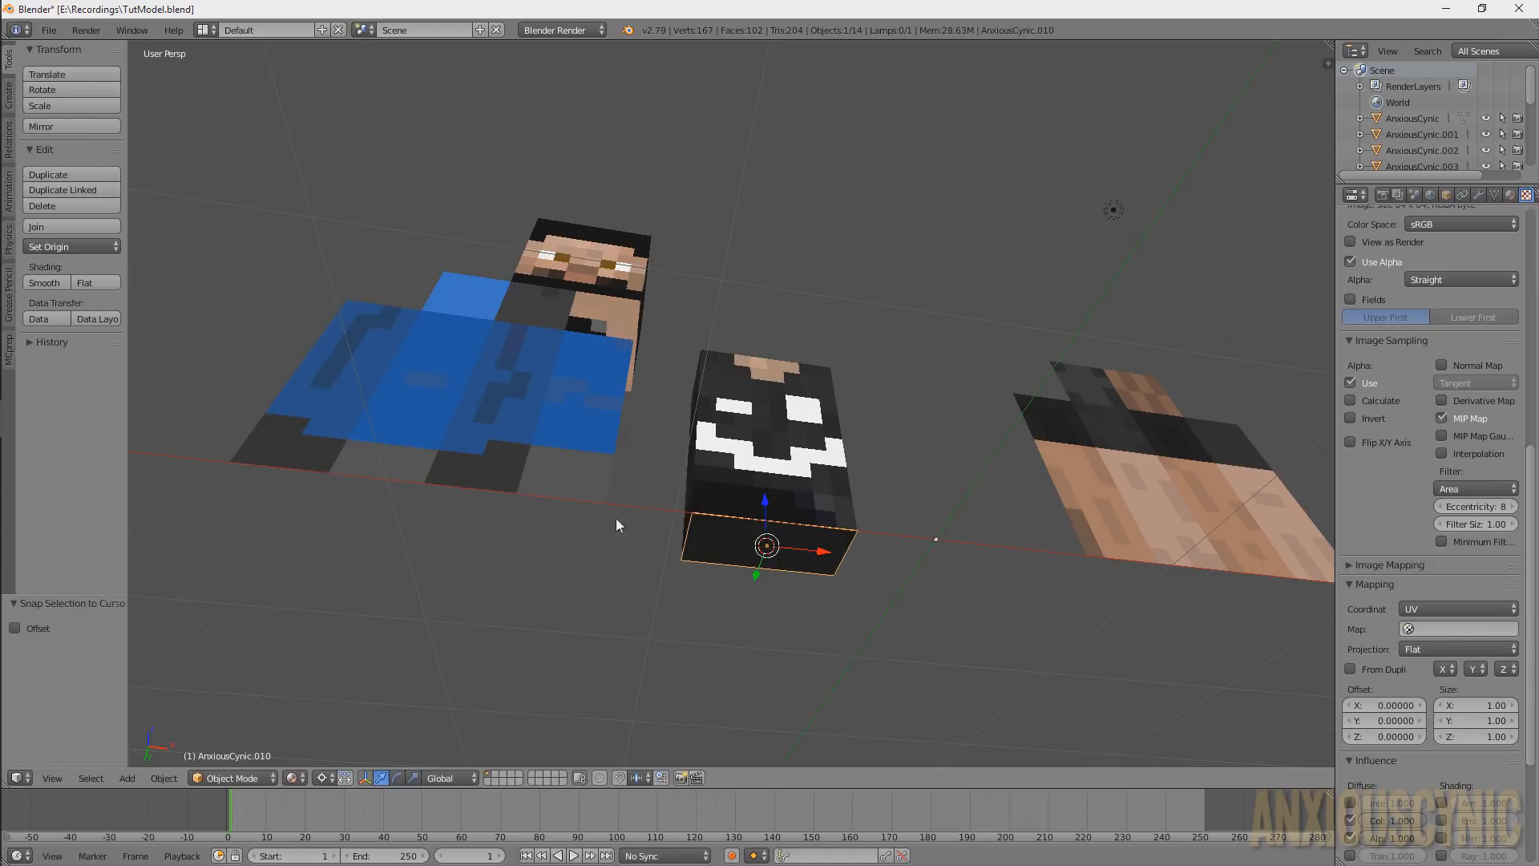
# Join the bottom rectangle and the torso box into one object, with the torso as the active object
pyautogui.keyDown('shift'); pyautogui.rightClick(796, 466); pyautogui.keyUp('shift')
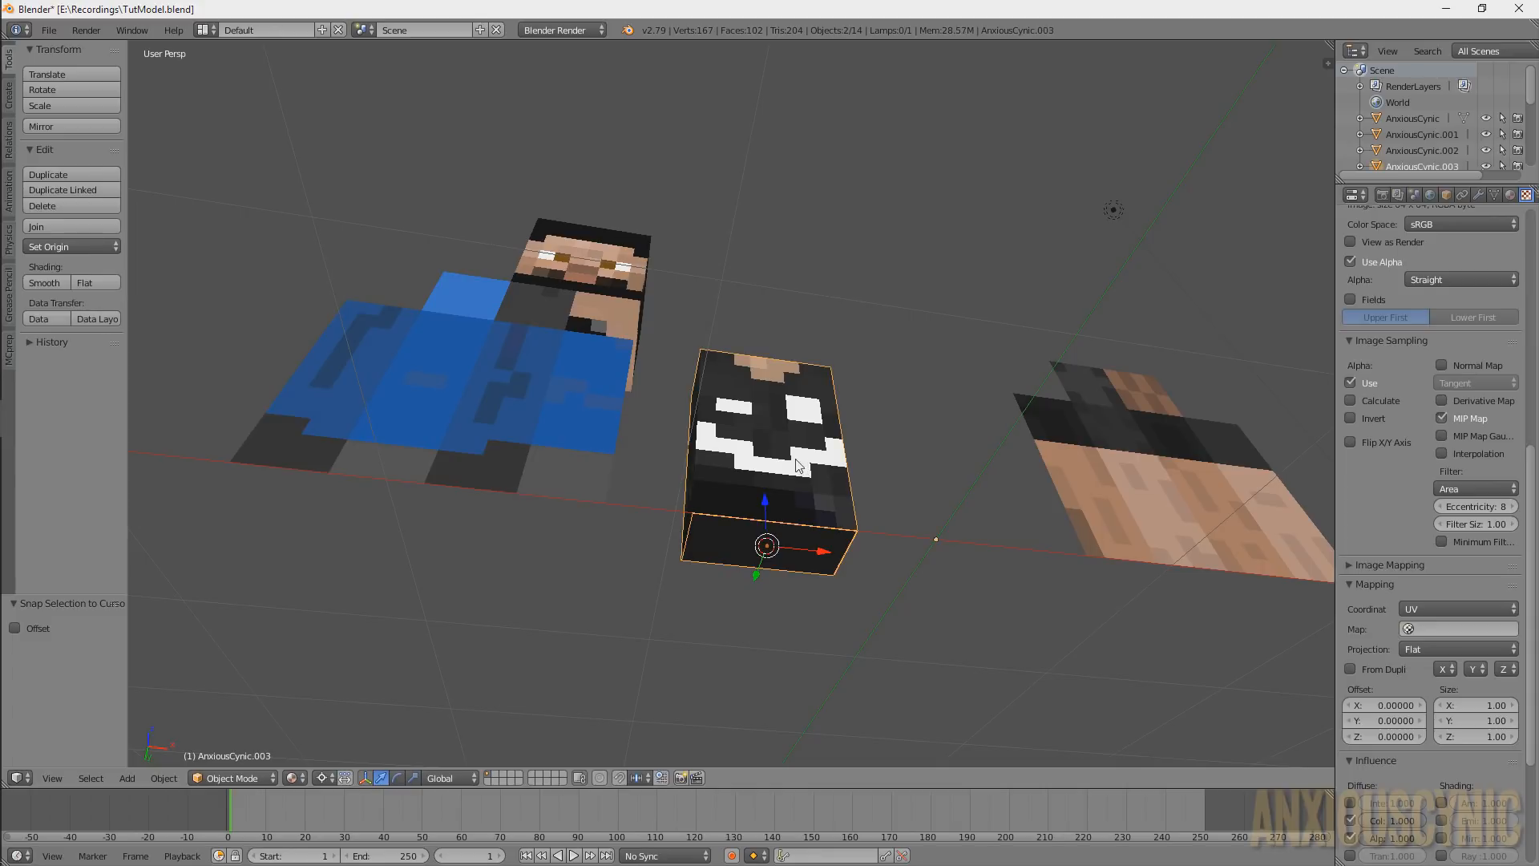
pyautogui.hotkey('ctrl', 'j')
pyautogui.press('KP_8')
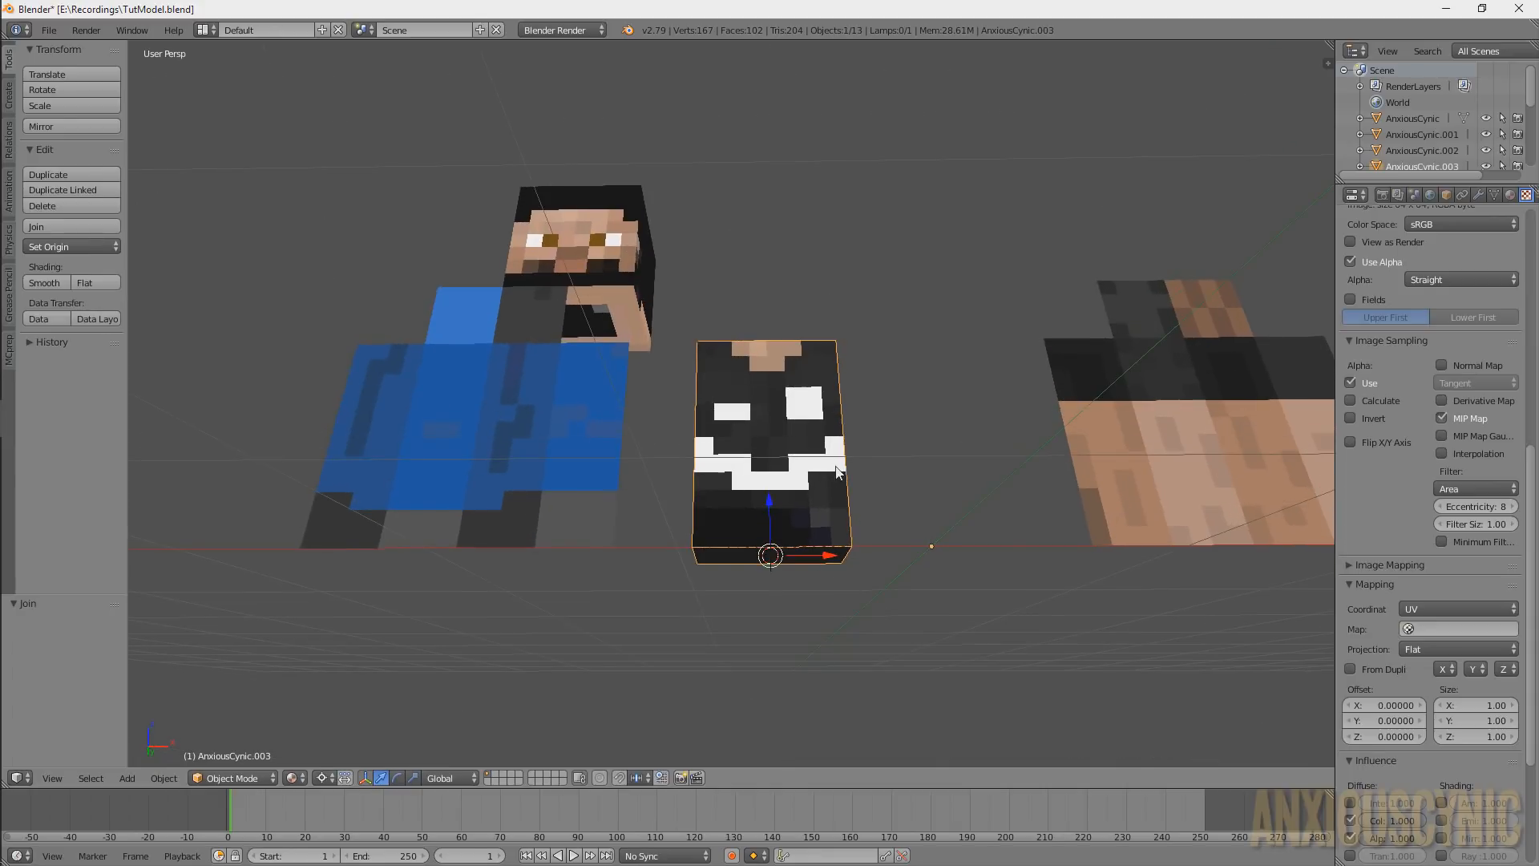
# Remove the duplicate vertices from the entire torso mesh in Edit Mode, return to Object Mode and save the file
pyautogui.press('Tab')
pyautogui.moveTo(825, 463); pyautogui.dragTo(831, 451, button='middle')
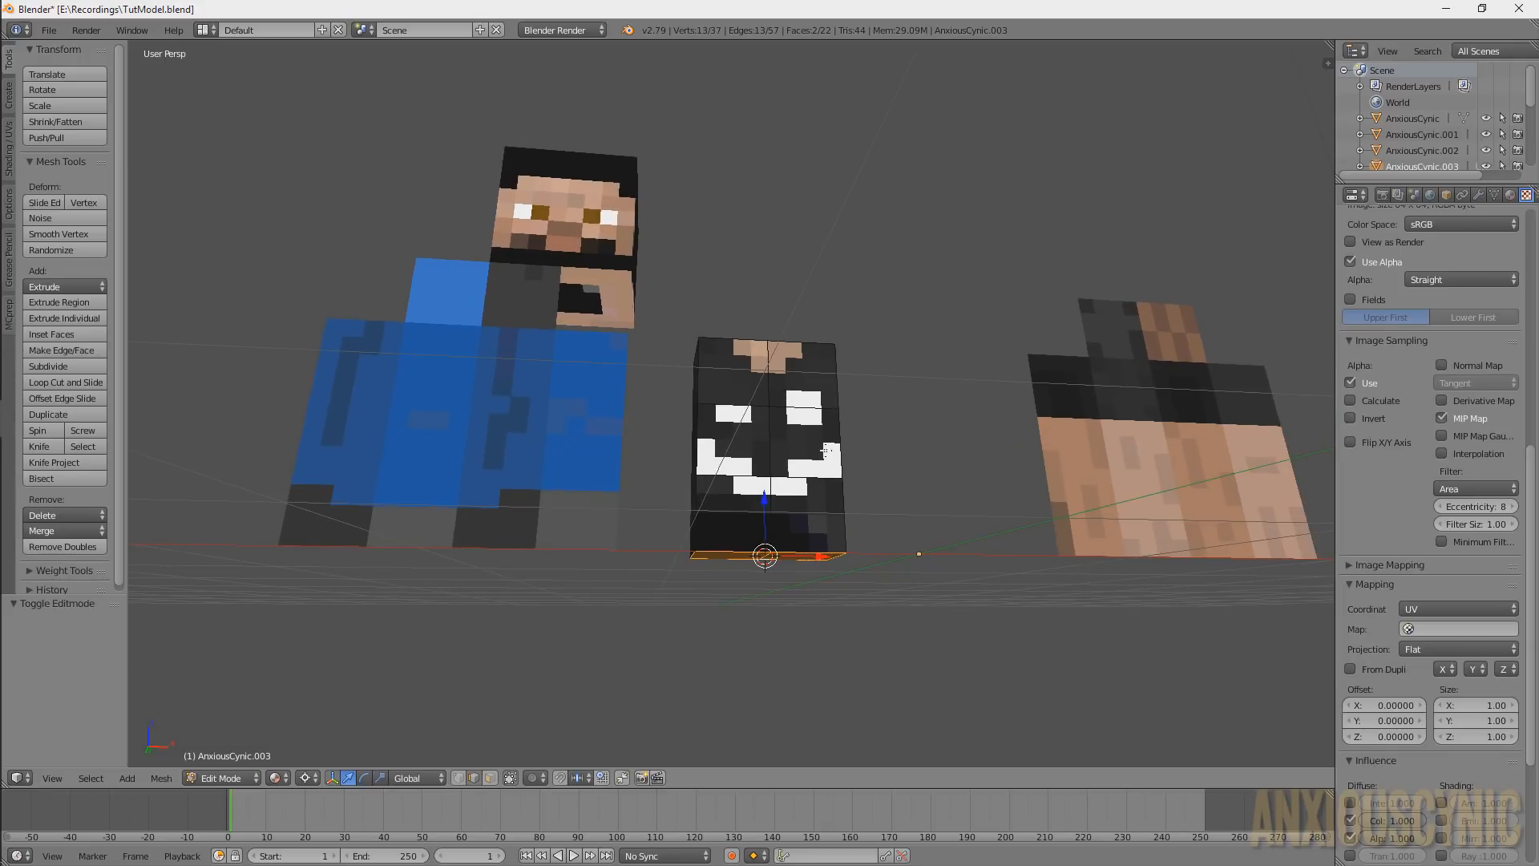
pyautogui.press('a')
pyautogui.press('a')
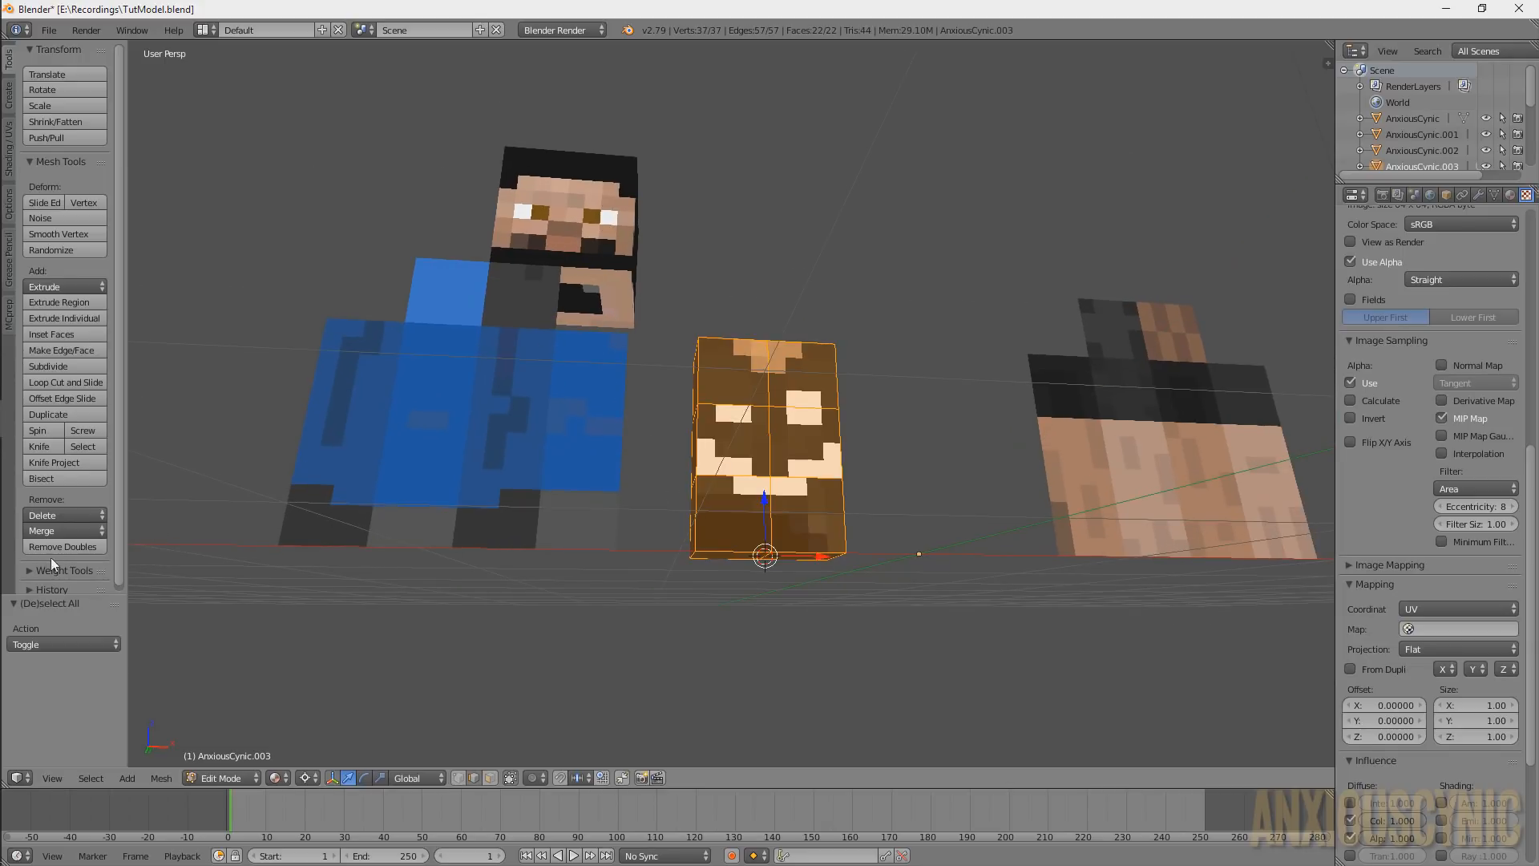
pyautogui.click(56, 550)
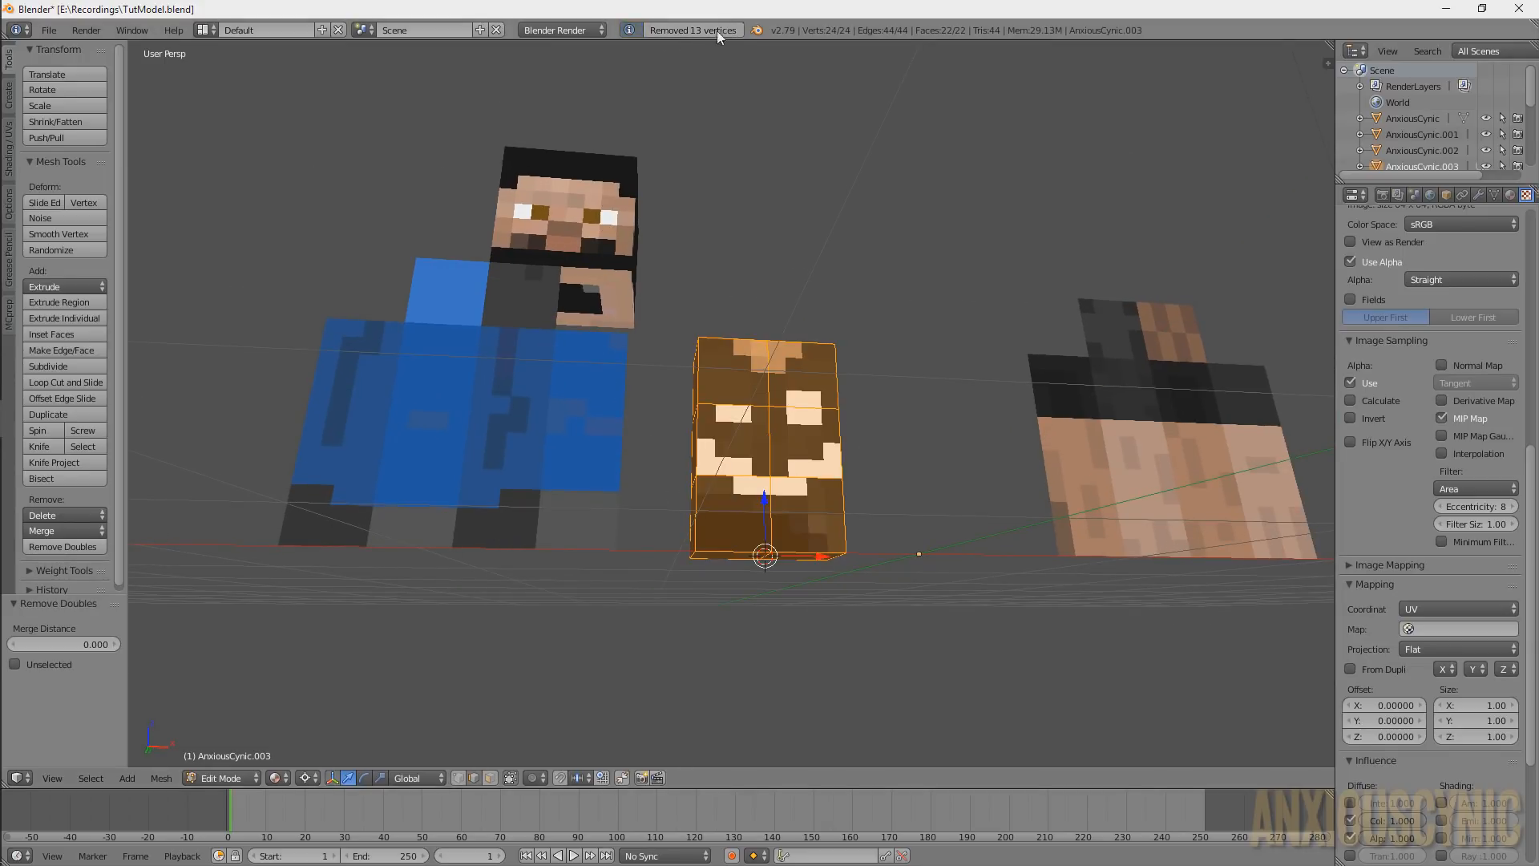
pyautogui.press('Tab')
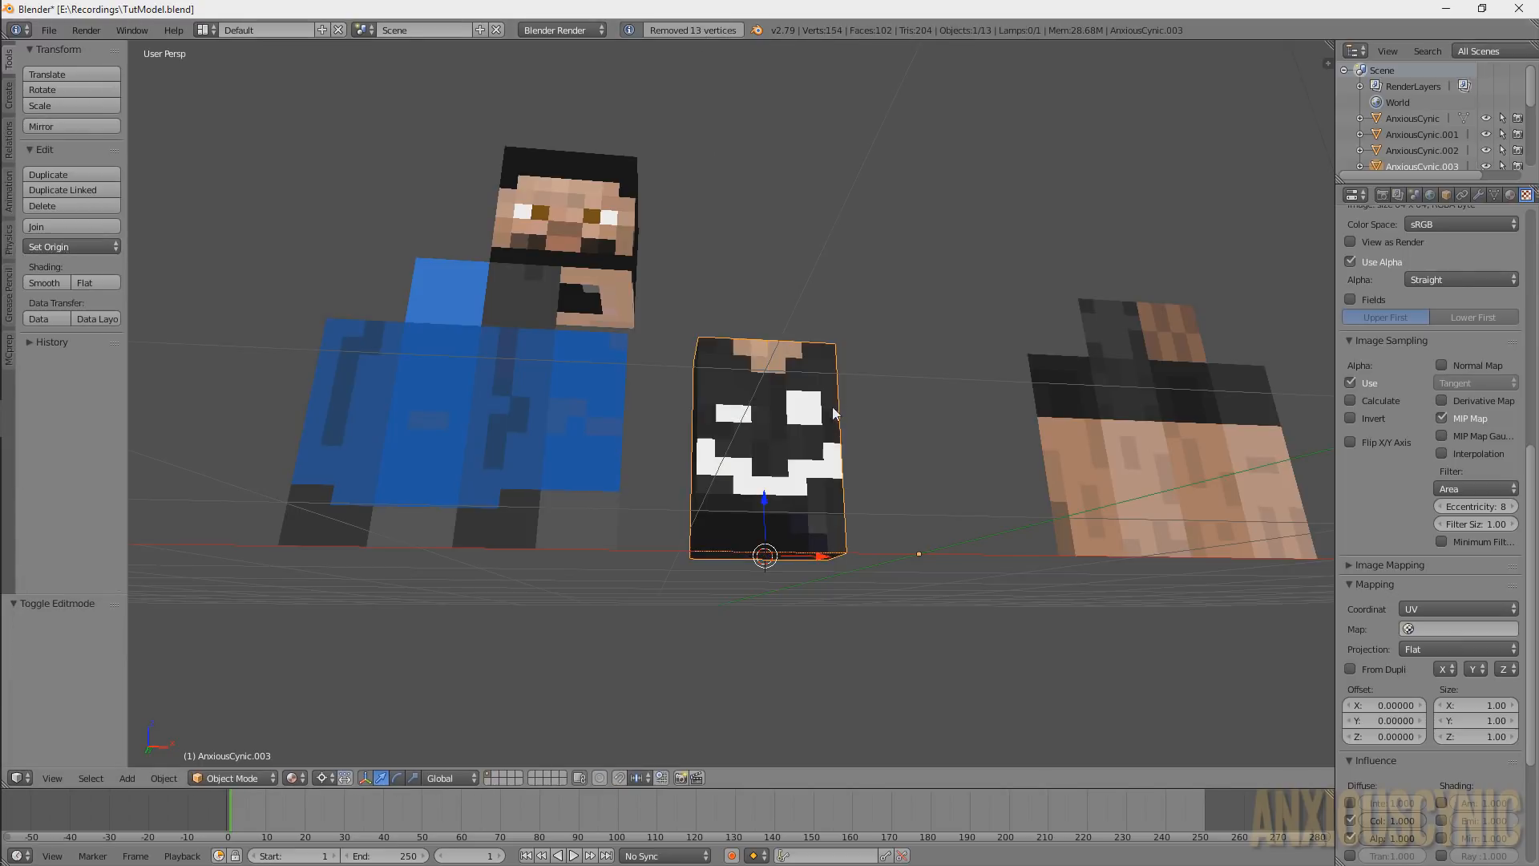
pyautogui.moveTo(835, 411)
pyautogui.mouseDown(button='middle')
pyautogui.moveTo(678, 471)
pyautogui.moveTo(709, 420)
pyautogui.moveTo(842, 432)
pyautogui.mouseUp(button='middle')
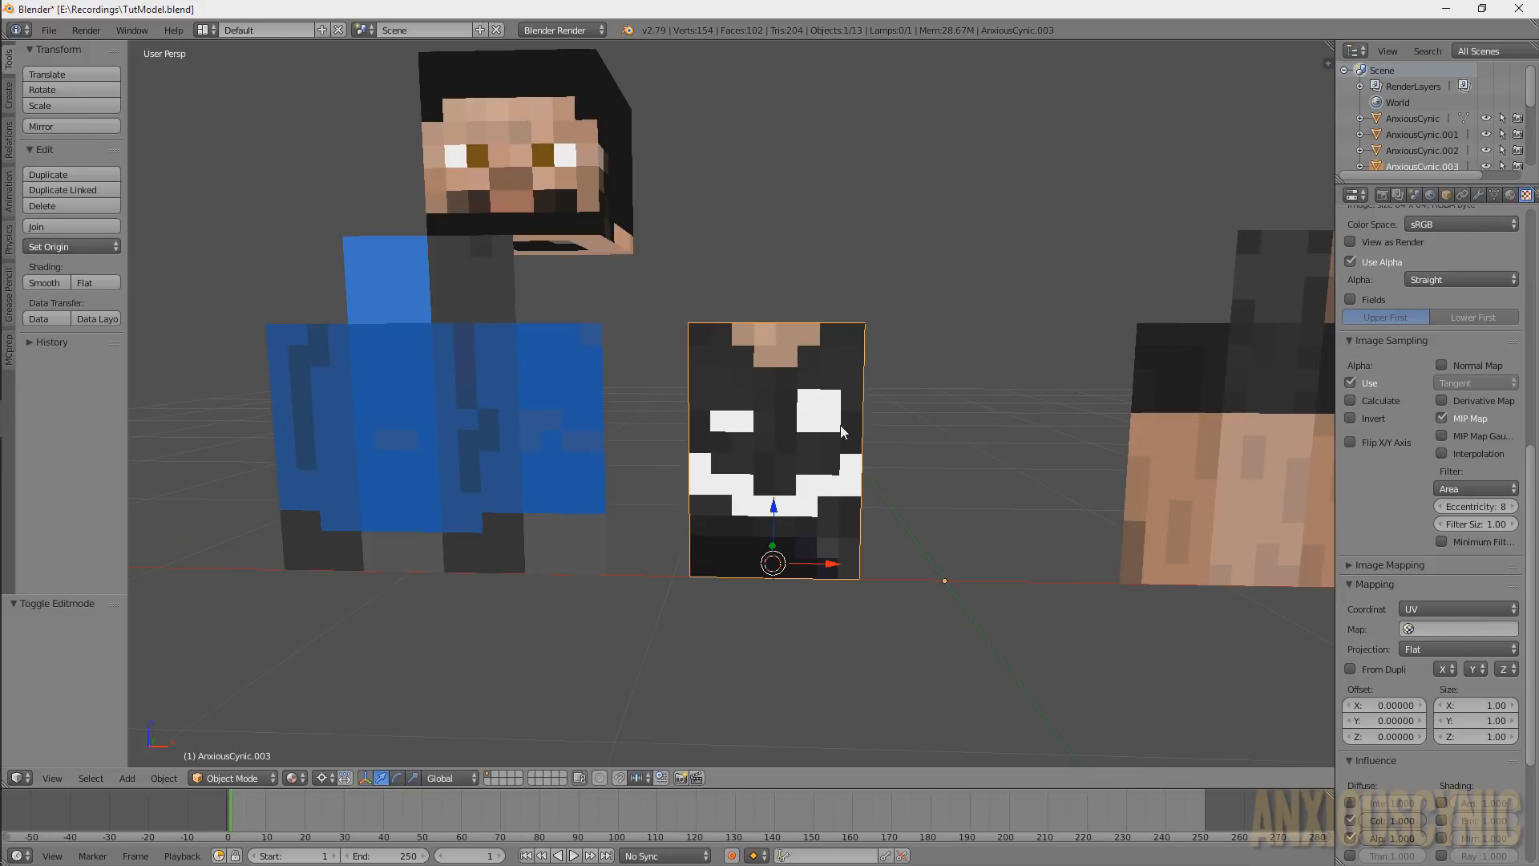
pyautogui.hotkey('ctrl', 's')
# Edit the flat blue leg piece in face select mode and snap the 3D cursor to the edge between its first two columns
pyautogui.scroll(-6, 864, 436)
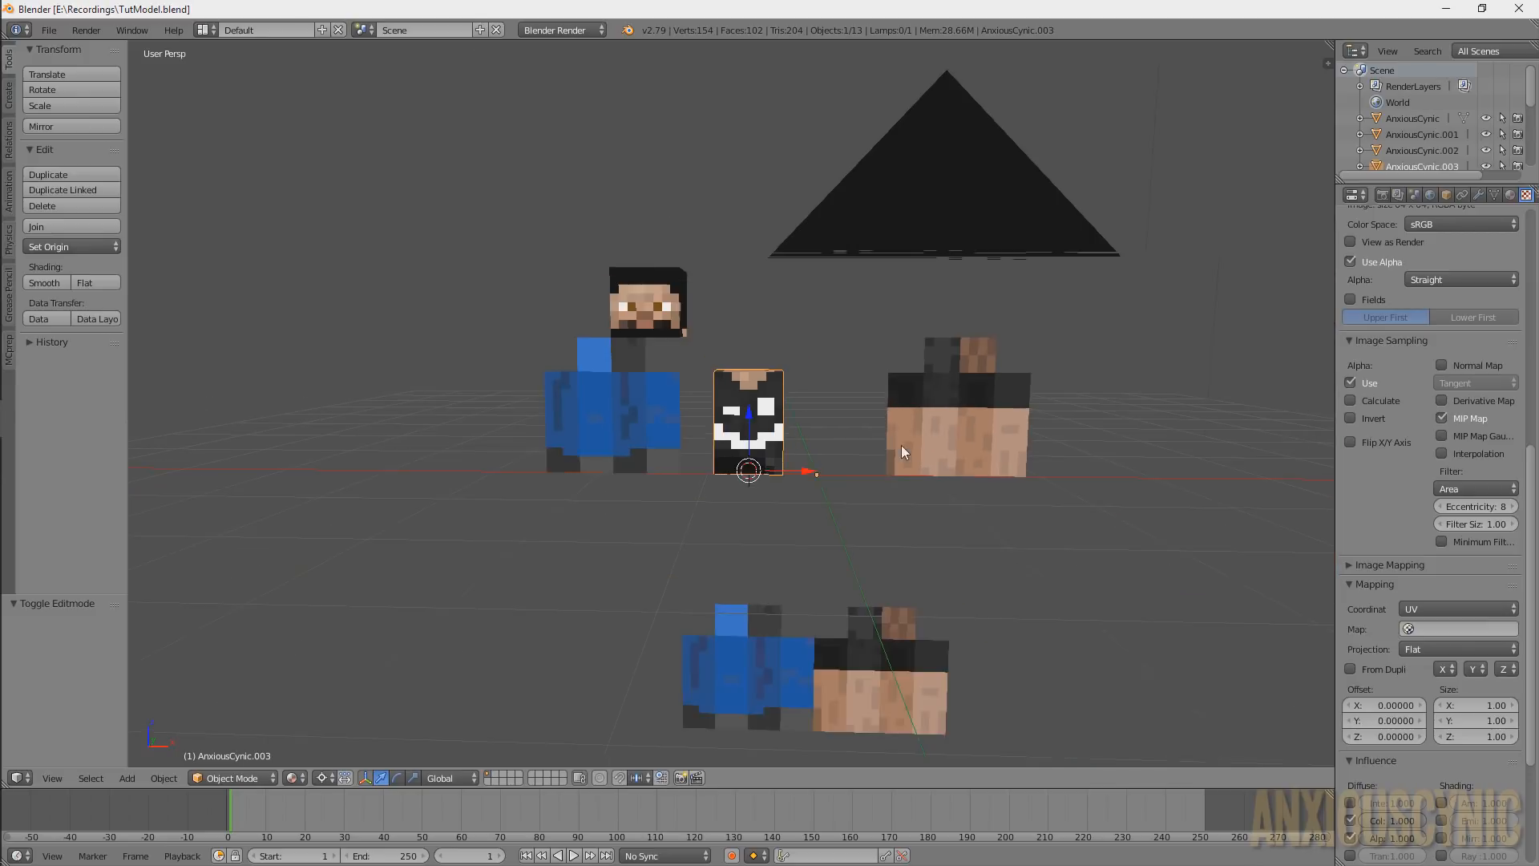
pyautogui.scroll(4, 878, 434)
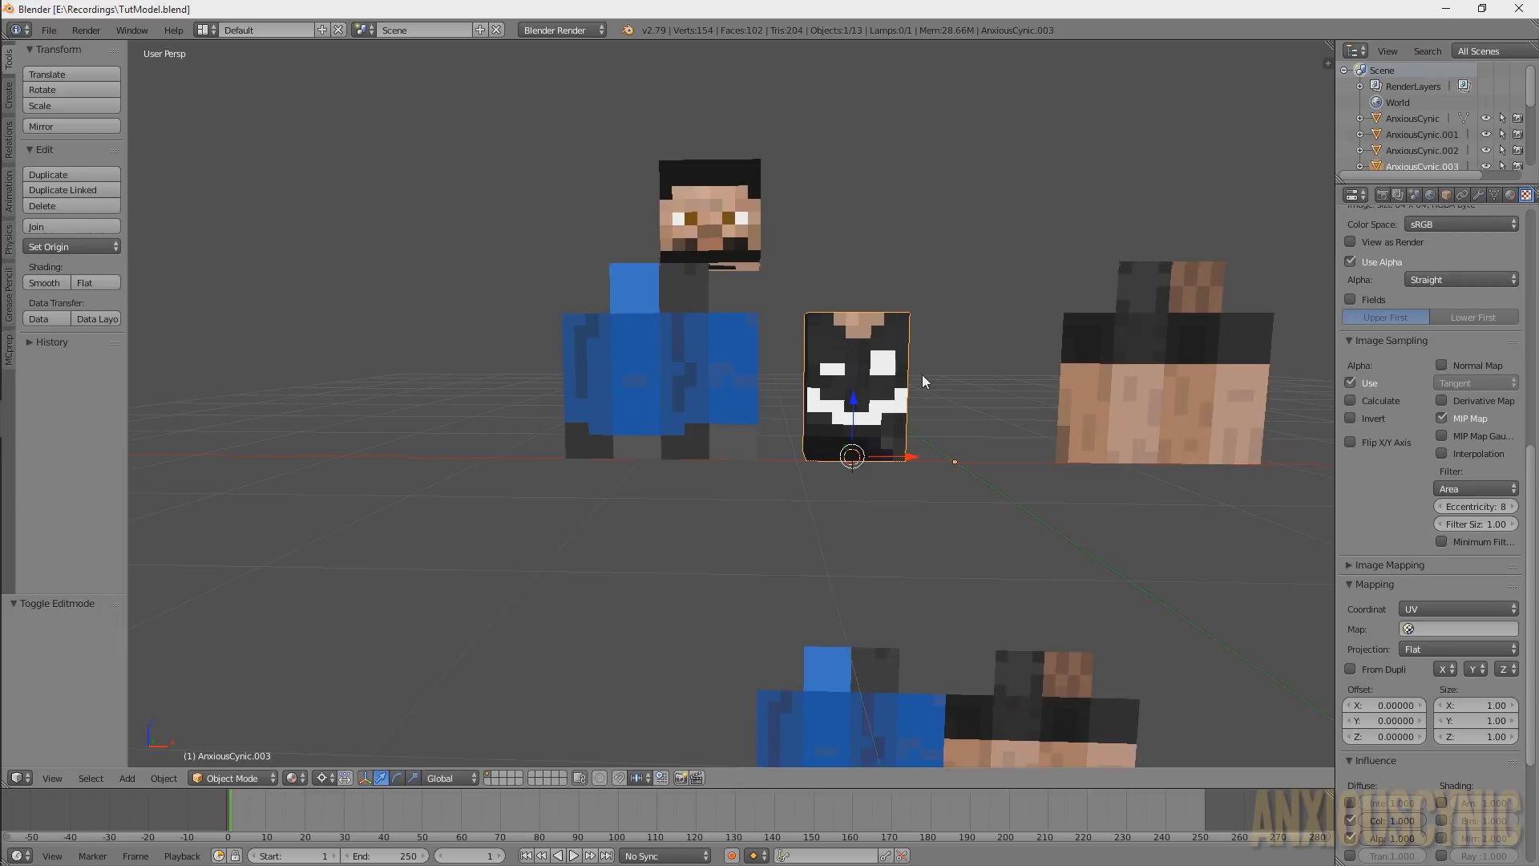
pyautogui.keyDown('shift'); pyautogui.moveTo(922, 375); pyautogui.dragTo(924, 376, button='middle'); pyautogui.keyUp('shift')
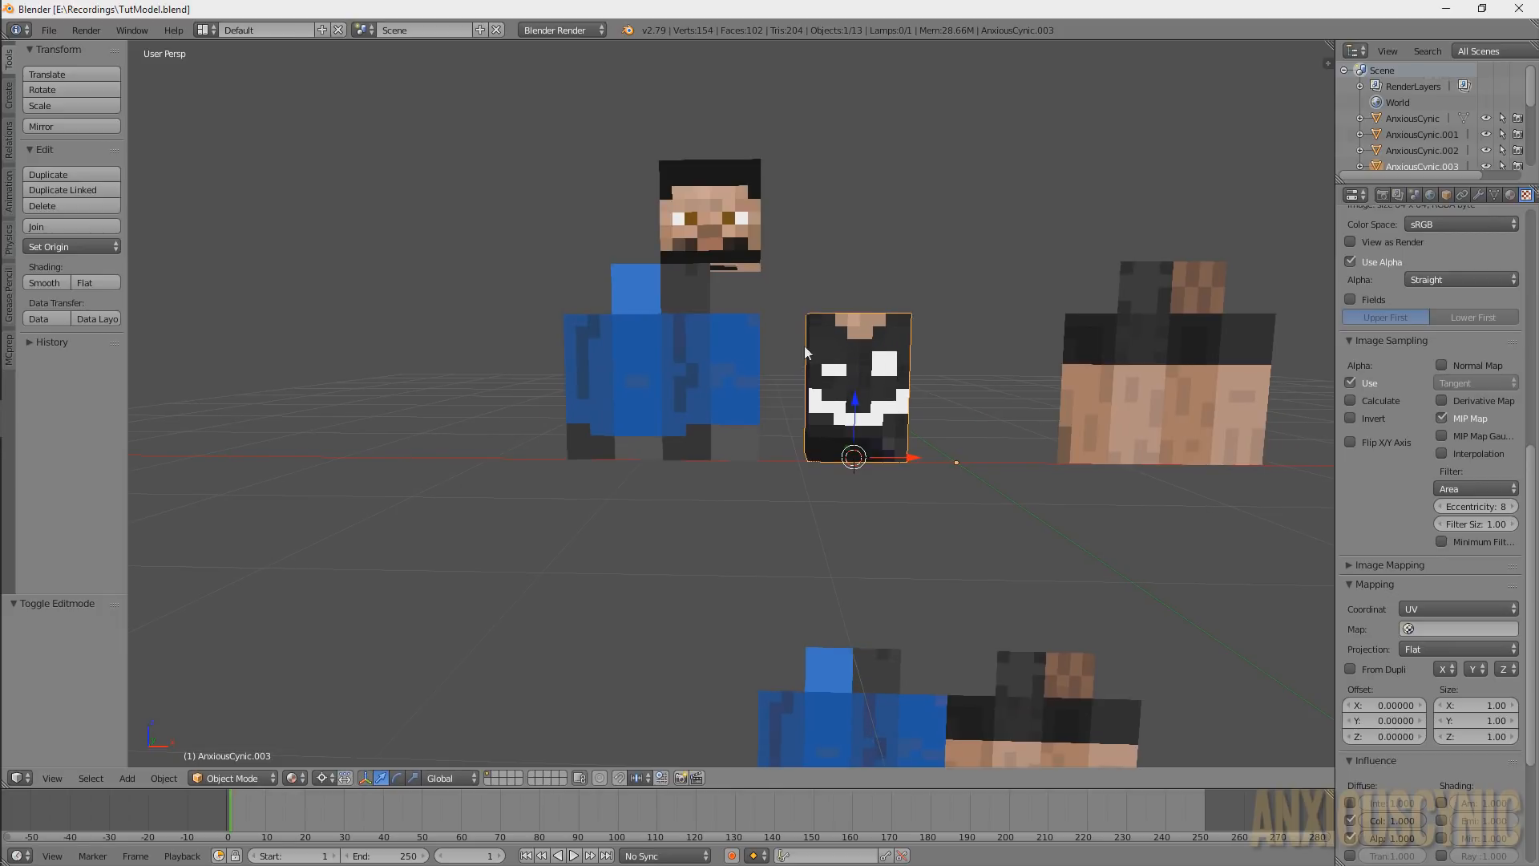
pyautogui.scroll(1, 665, 296)
pyautogui.rightClick(642, 282)
pyautogui.press('Tab')
pyautogui.press('Tab')
pyautogui.press('Tab')
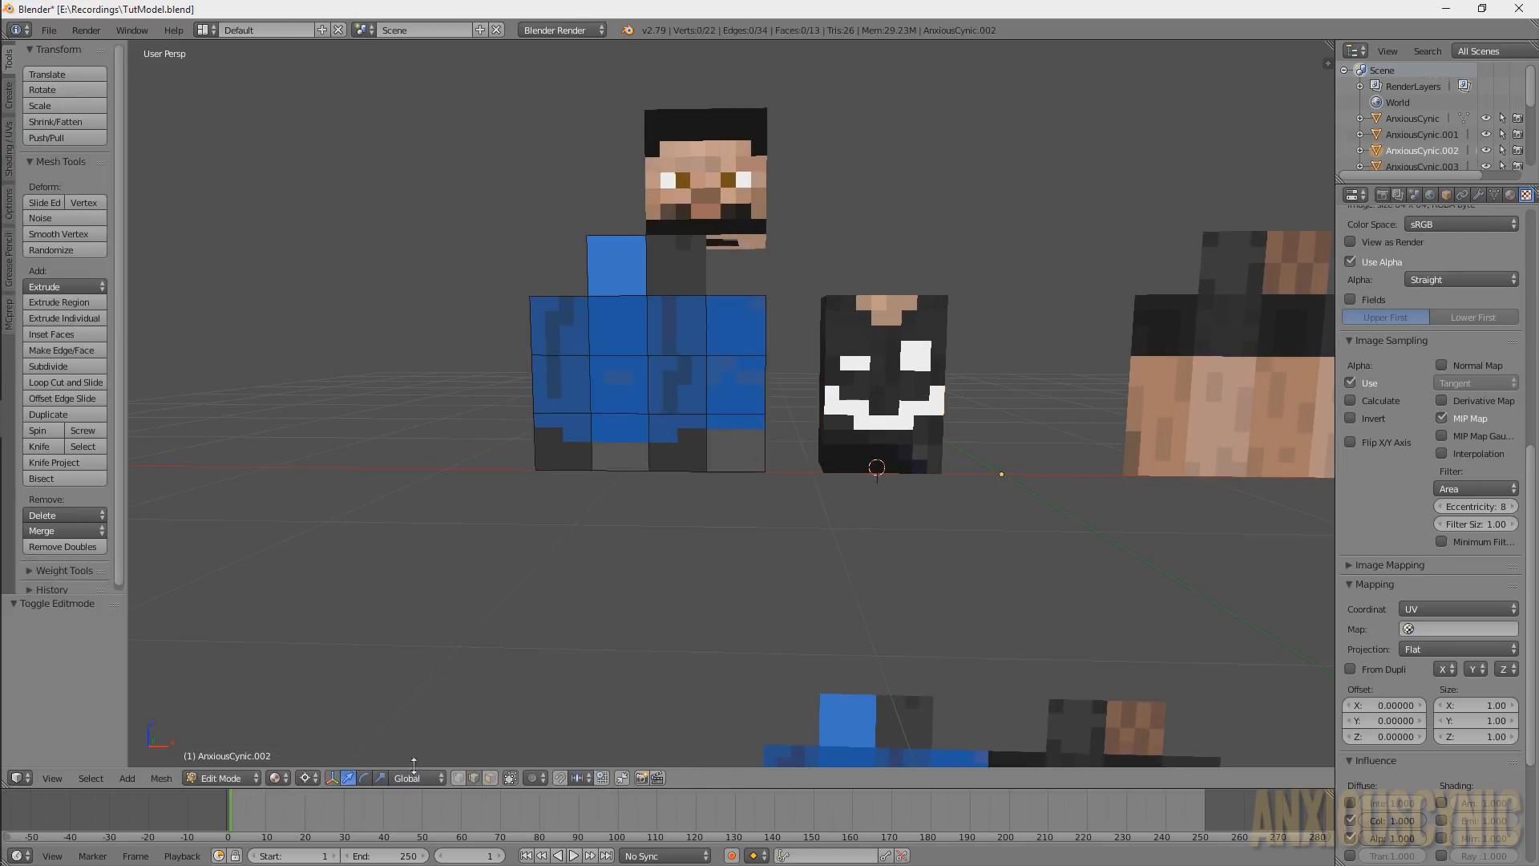
pyautogui.click(490, 777)
pyautogui.rightClick(561, 328)
pyautogui.keyDown('shift'); pyautogui.rightClick(609, 332); pyautogui.keyUp('shift')
pyautogui.hotkey('shift', 's')
pyautogui.click(606, 379)
# Rotate the blue leg's leftmost column of three faces -90° around Z
pyautogui.rightClick(564, 330)
pyautogui.keyDown('shift'); pyautogui.rightClick(562, 384); pyautogui.keyUp('shift')
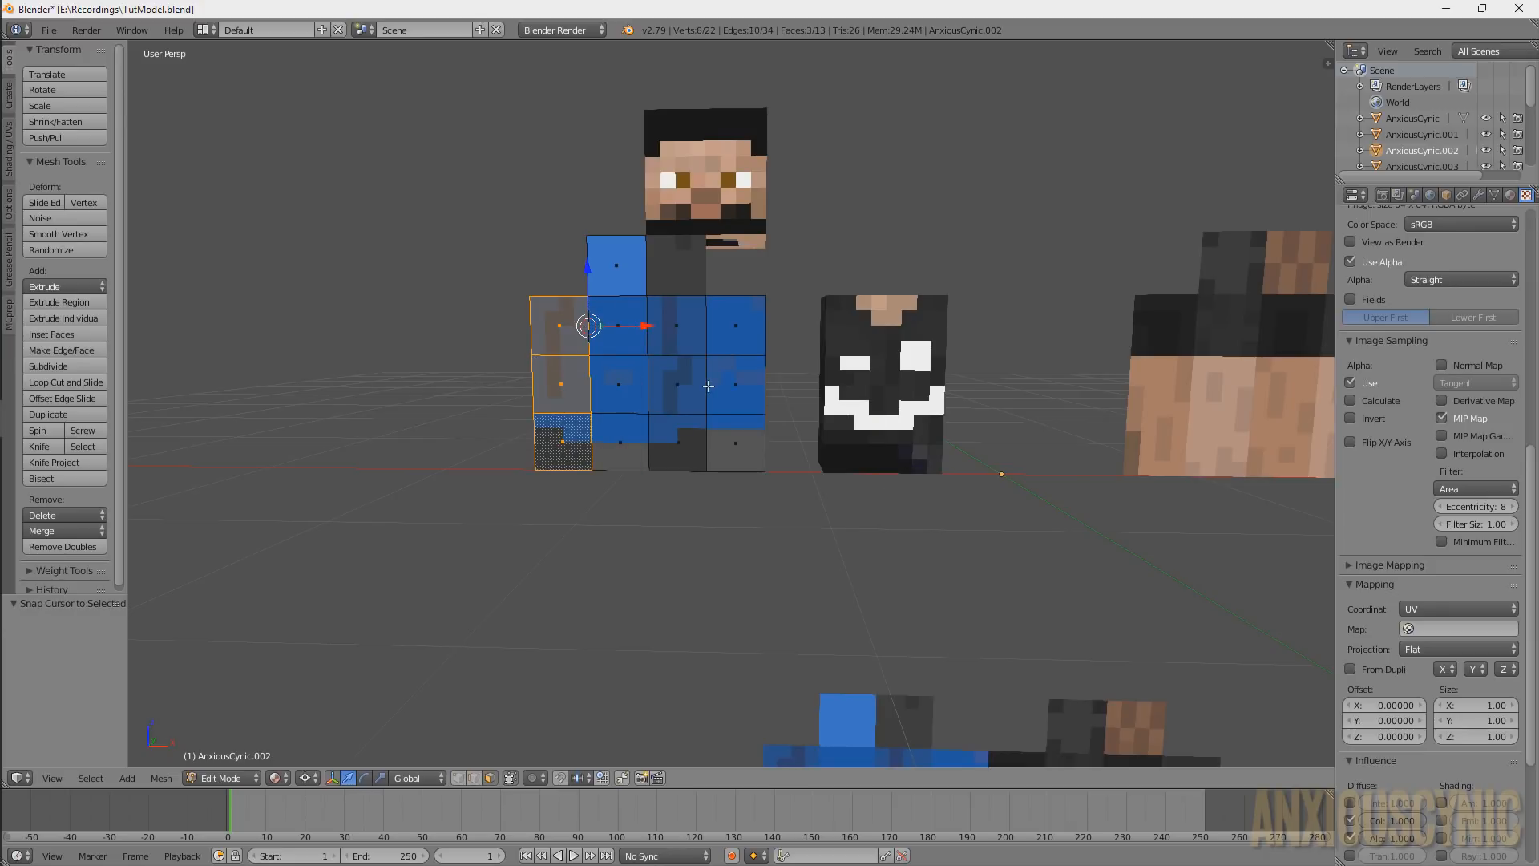
pyautogui.write('rz90')
pyautogui.rightClick(633, 340)
pyautogui.write('rz-90')
pyautogui.press('Return')
# Snap the 3D cursor to the seam below the leg's bright blue top face and rotate that face -90° around X
pyautogui.rightClick(625, 330)
pyautogui.keyDown('shift'); pyautogui.rightClick(619, 269); pyautogui.keyUp('shift')
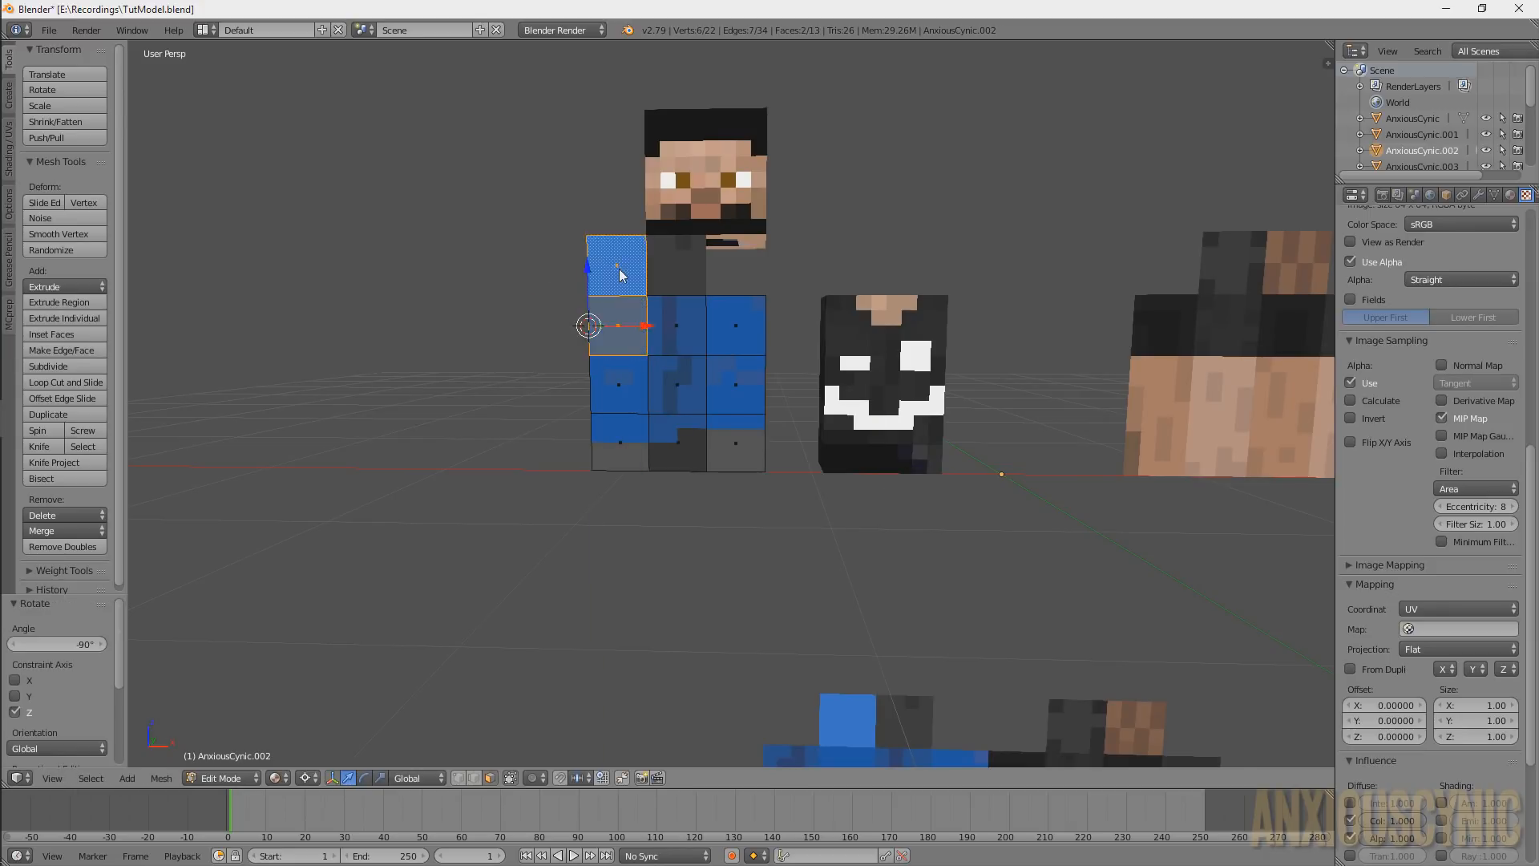
pyautogui.hotkey('shift', 's')
pyautogui.click(617, 271)
pyautogui.rightClick(600, 258)
pyautogui.press('r')
pyautogui.press('x')
pyautogui.press('-')
pyautogui.press('9')
pyautogui.press('0')
pyautogui.press('Return')
# Snap the 3D cursor between the leg's front column and its neighbour, and rotate the two remaining side columns 90° around Z
pyautogui.rightClick(631, 372)
pyautogui.keyDown('shift'); pyautogui.rightClick(680, 368); pyautogui.keyUp('shift')
pyautogui.hotkey('shift', 's')
pyautogui.click(692, 348)
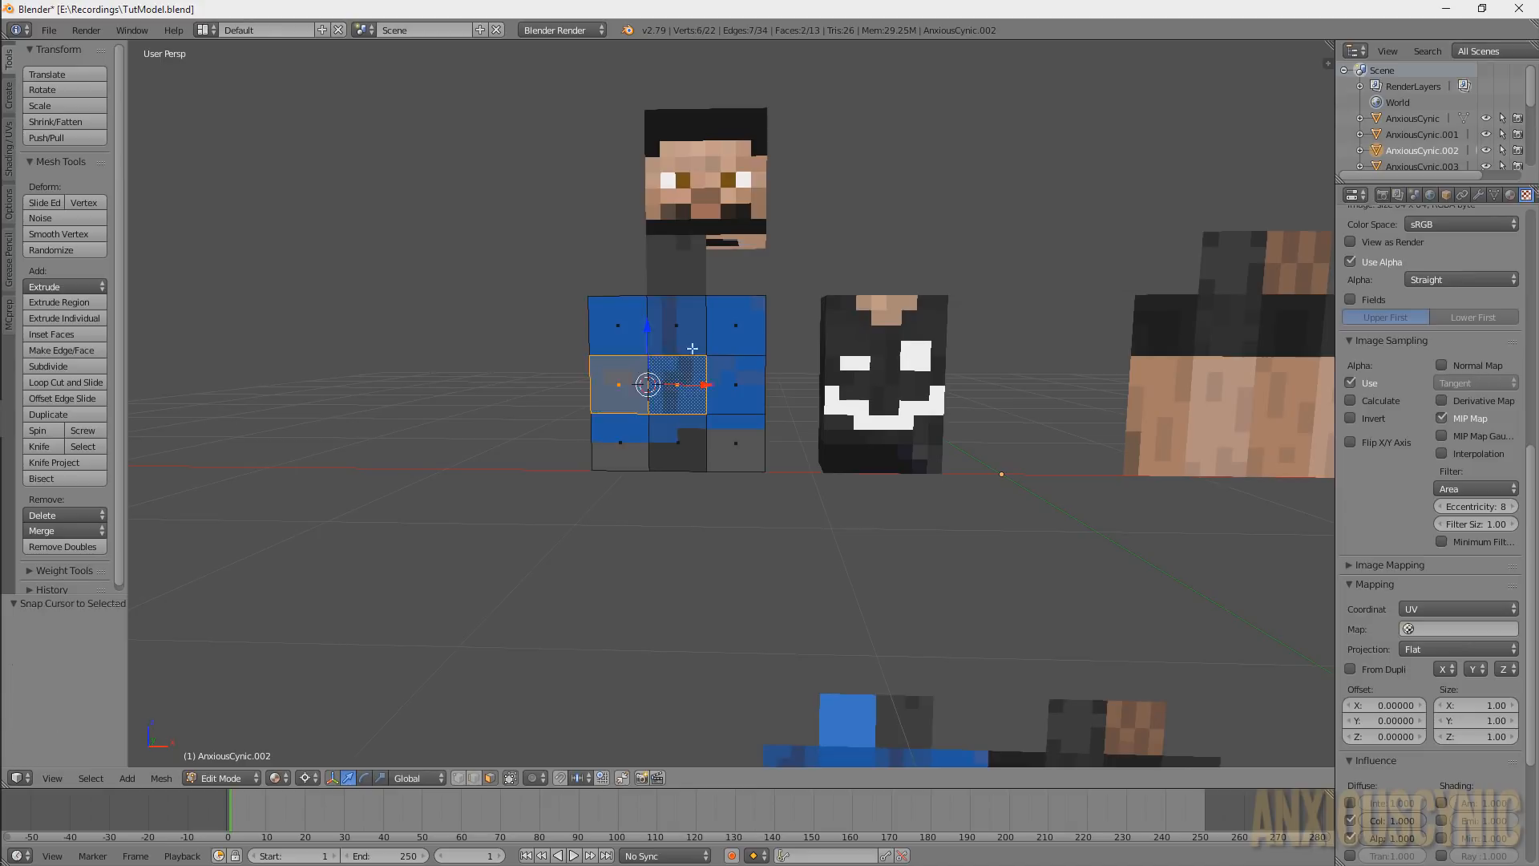
pyautogui.rightClick(683, 337)
pyautogui.keyDown('shift'); pyautogui.rightClick(729, 333); pyautogui.keyUp('shift')
pyautogui.keyDown('shift'); pyautogui.rightClick(729, 384); pyautogui.keyUp('shift')
pyautogui.keyDown('shift'); pyautogui.rightClick(685, 440); pyautogui.keyUp('shift')
pyautogui.press('r')
pyautogui.press('z')
pyautogui.press('9')
pyautogui.press('0')
pyautogui.press('Return')
# Snap the 3D cursor to the seam before the leg's last column and rotate its three faces 90° around Z to close the box
pyautogui.moveTo(561, 264); pyautogui.dragTo(309, 269, button='middle')
pyautogui.rightClick(630, 319)
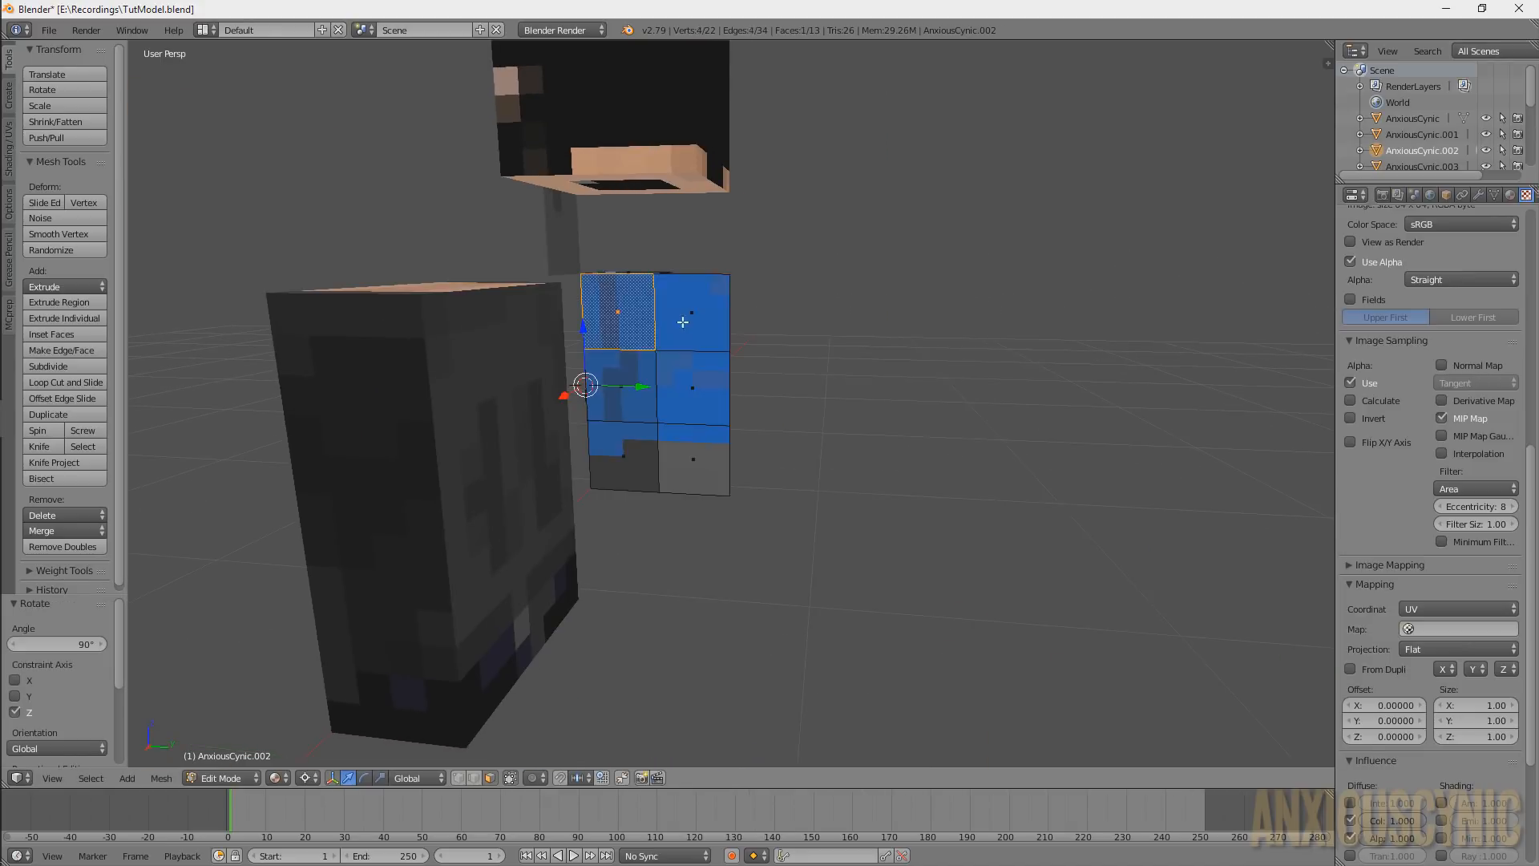
pyautogui.keyDown('shift'); pyautogui.rightClick(682, 321); pyautogui.keyUp('shift')
pyautogui.hotkey('shift', 's')
pyautogui.click(685, 321)
pyautogui.rightClick(689, 322)
pyautogui.keyDown('shift'); pyautogui.rightClick(696, 385); pyautogui.keyUp('shift')
pyautogui.keyDown('shift'); pyautogui.rightClick(702, 448); pyautogui.keyUp('shift')
pyautogui.press('r')
pyautogui.press('z')
pyautogui.press('9')
pyautogui.press('0')
pyautogui.press('Return')
# Set the detached dark grey rectangle's origin to its geometry and rotate the rectangle 90° around X
pyautogui.moveTo(700, 385); pyautogui.dragTo(858, 368, button='middle')
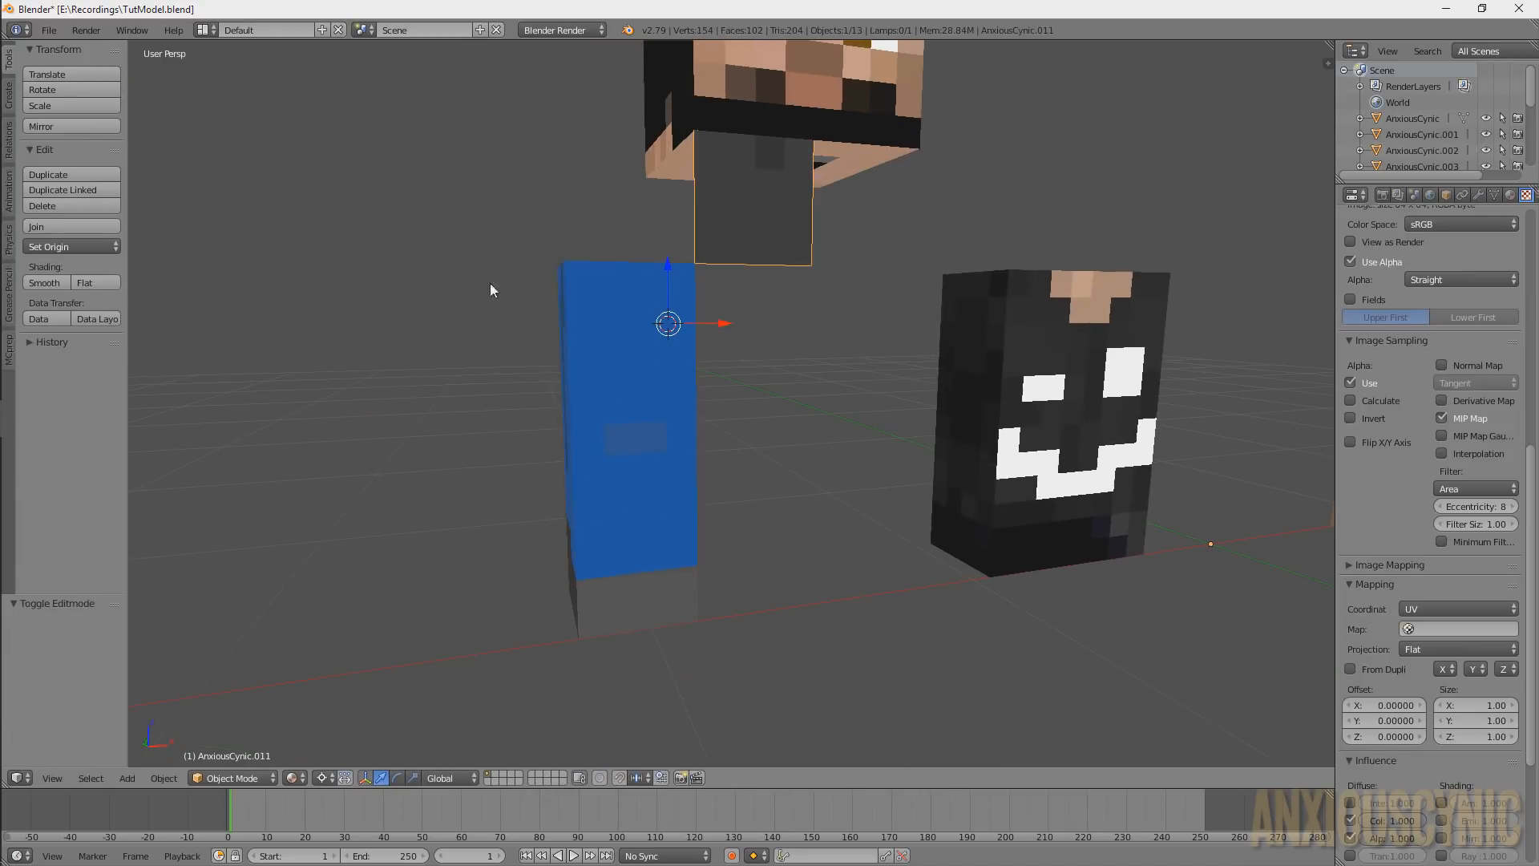
pyautogui.click(71, 247)
pyautogui.click(76, 280)
pyautogui.moveTo(717, 247); pyautogui.dragTo(757, 245, button='middle')
pyautogui.press('r')
pyautogui.press('x')
pyautogui.press('9')
pyautogui.press('0')
pyautogui.press('Return')
# Select the edge loop around the leg's open underside in edge select mode and snap the 3D cursor to its centre
pyautogui.moveTo(793, 441); pyautogui.dragTo(838, 343, button='middle')
pyautogui.rightClick(733, 344)
pyautogui.press('Tab')
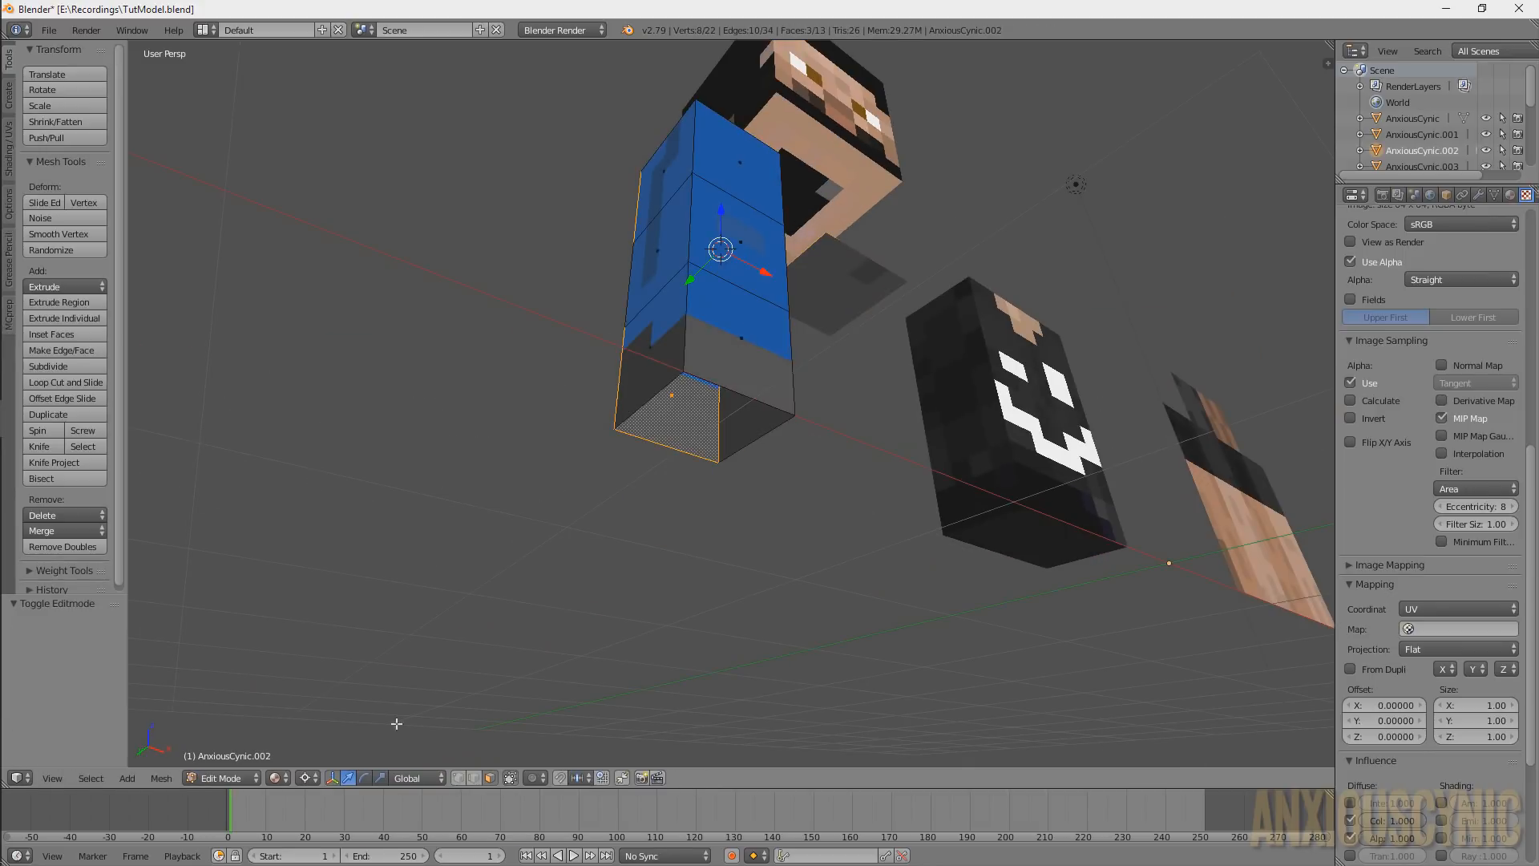
pyautogui.click(308, 778)
pyautogui.click(474, 777)
pyautogui.rightClick(703, 457)
pyautogui.keyDown('alt'); pyautogui.rightClick(732, 451); pyautogui.keyUp('alt')
pyautogui.hotkey('shift', 's')
pyautogui.click(703, 416)
# Snap the dark grey rectangle to the 3D cursor on the leg's underside and join it with the leg box
pyautogui.press('Tab')
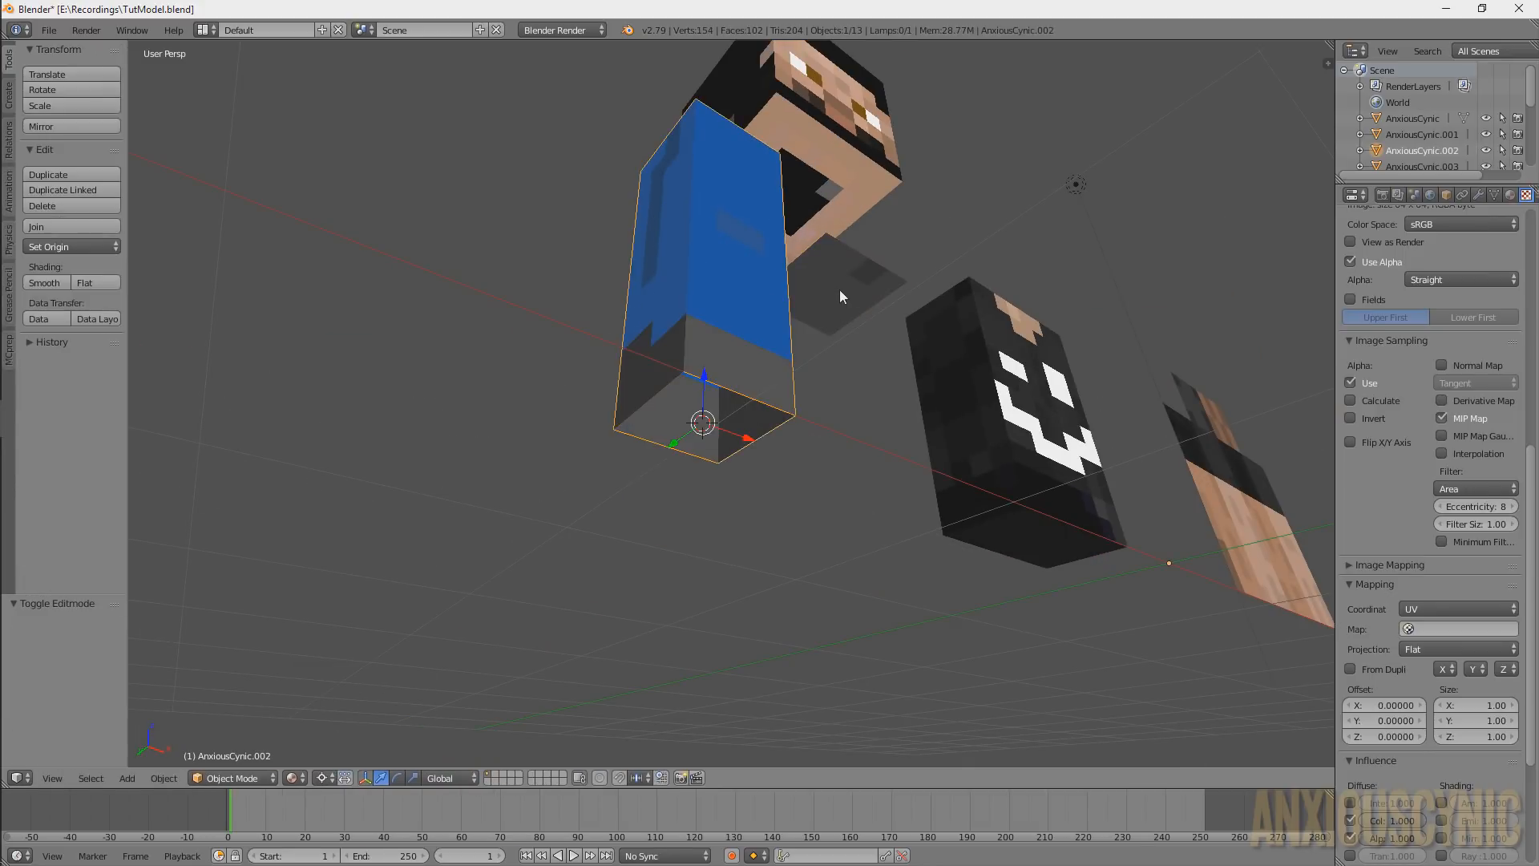
pyautogui.hotkey('shift', 's')
pyautogui.click(833, 286)
# Remove the duplicate vertices from the entire leg mesh in Edit Mode and return to Object Mode
pyautogui.press('Tab')
pyautogui.press('a')
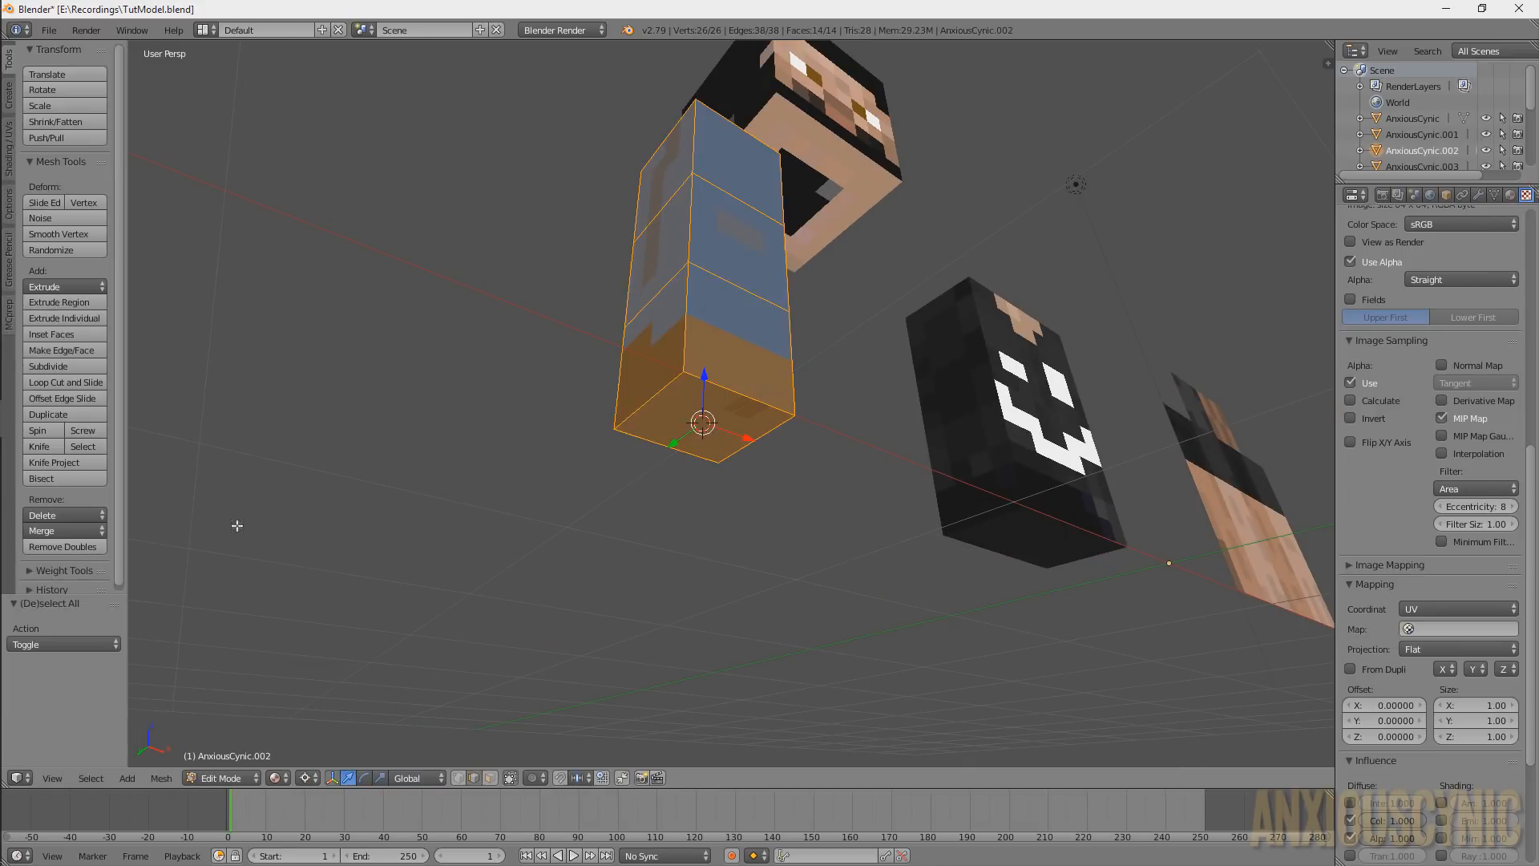
pyautogui.click(86, 547)
pyautogui.press('Tab')
# Edit the flat arm piece in face select mode and rotate its leftmost column -90° around Z about the seam with its neighbour
pyautogui.moveTo(922, 317); pyautogui.dragTo(943, 386, button='middle')
pyautogui.rightClick(945, 387)
pyautogui.press('Tab')
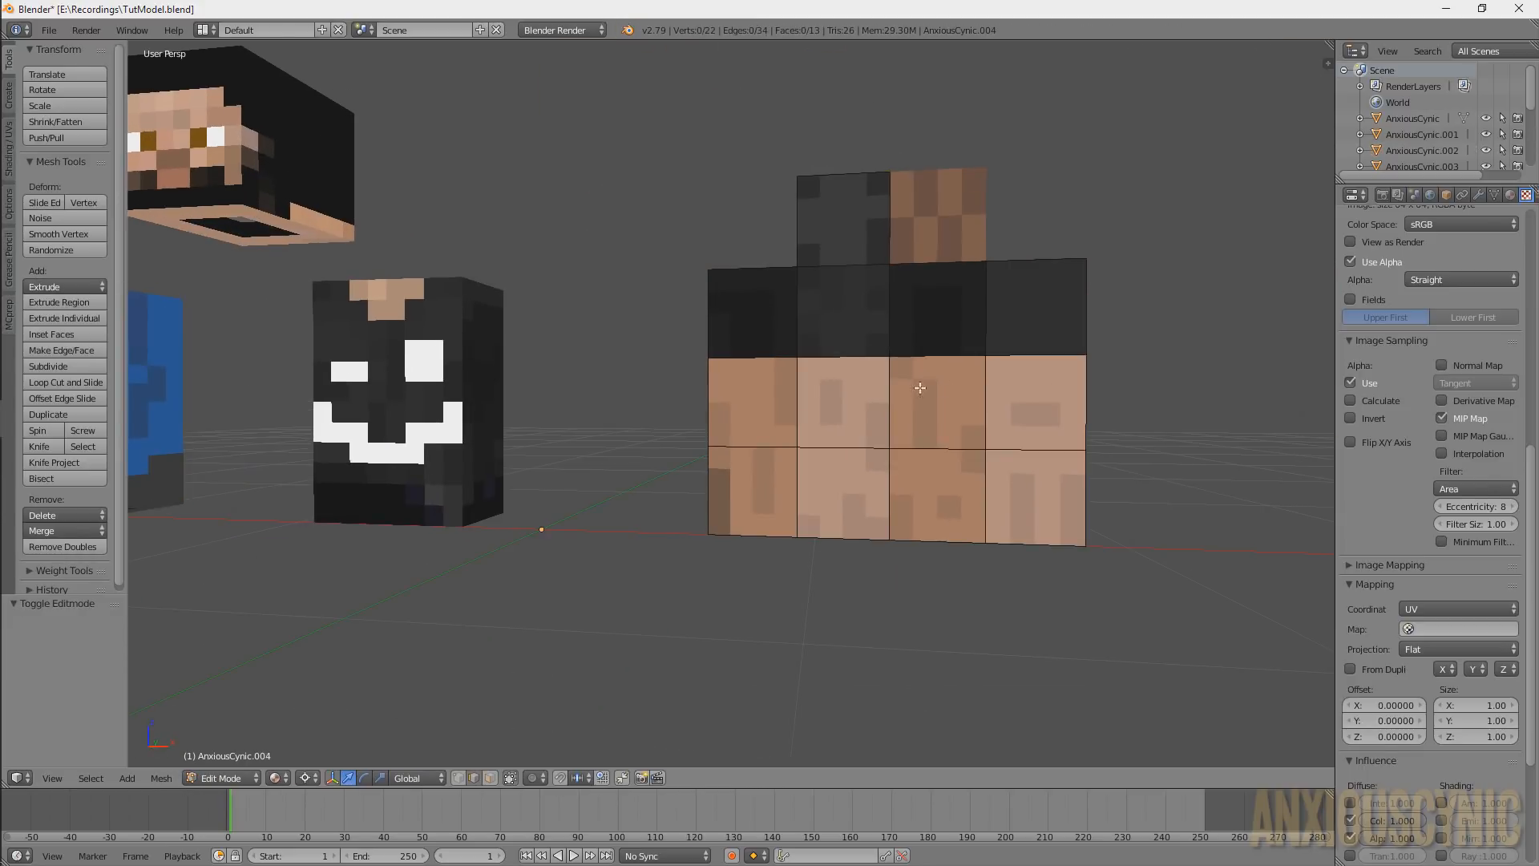
pyautogui.click(491, 779)
pyautogui.rightClick(756, 323)
pyautogui.keyDown('shift'); pyautogui.rightClick(821, 317); pyautogui.keyUp('shift')
pyautogui.hotkey('shift', 's')
pyautogui.click(769, 375)
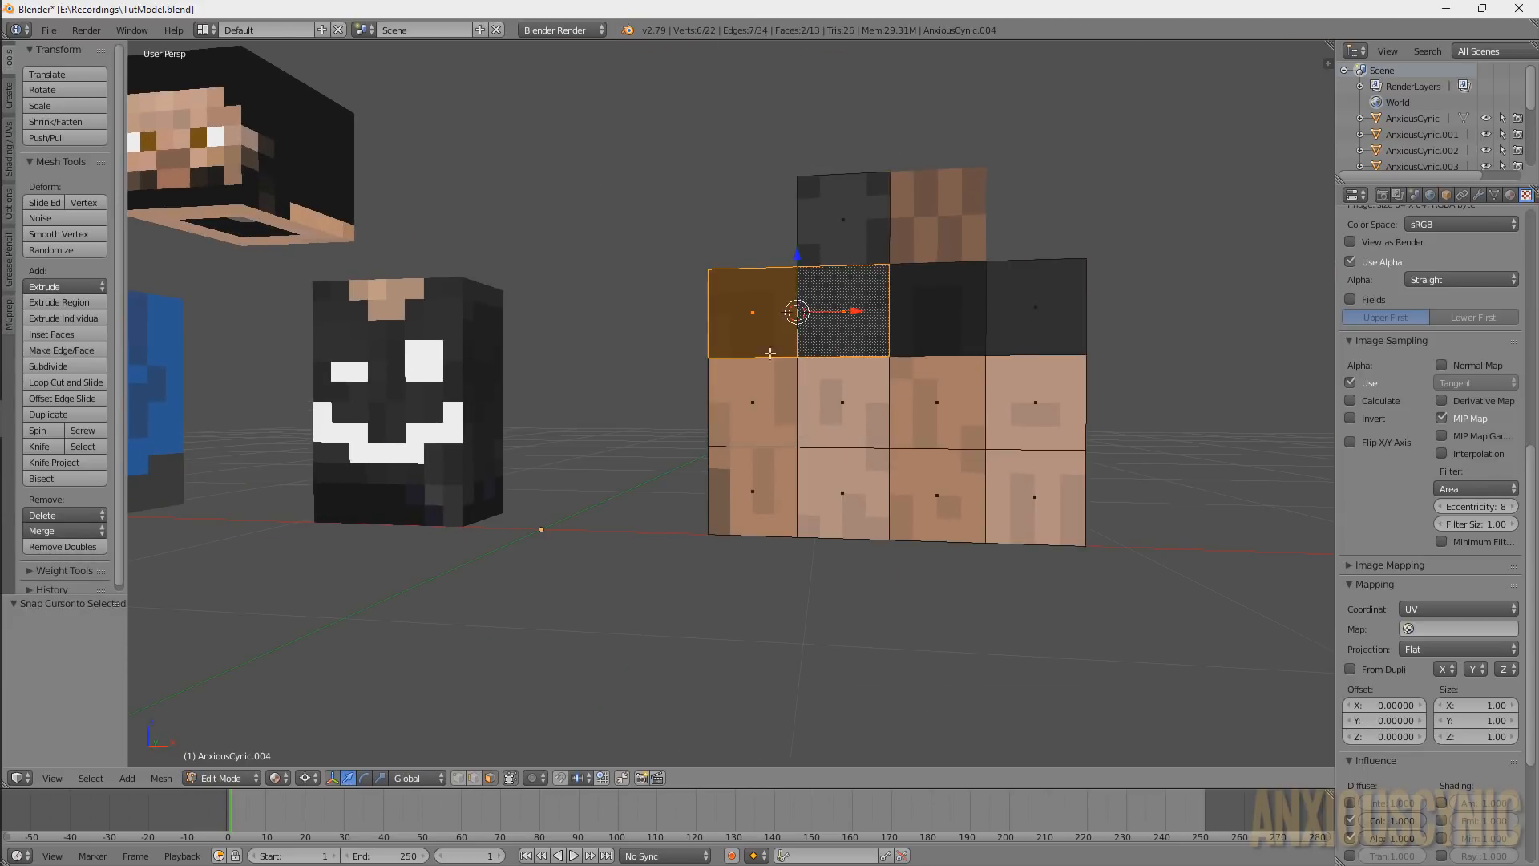
pyautogui.keyDown('alt'); pyautogui.rightClick(769, 353); pyautogui.keyUp('alt')
pyautogui.write('rz-90')
pyautogui.press('Return')
# Snap the 3D cursor to the seam below the arm's dark top face and rotate that face -90° around X
pyautogui.rightClick(835, 308)
pyautogui.keyDown('shift'); pyautogui.rightClick(842, 238); pyautogui.keyUp('shift')
pyautogui.hotkey('shift', 's')
pyautogui.click(842, 238)
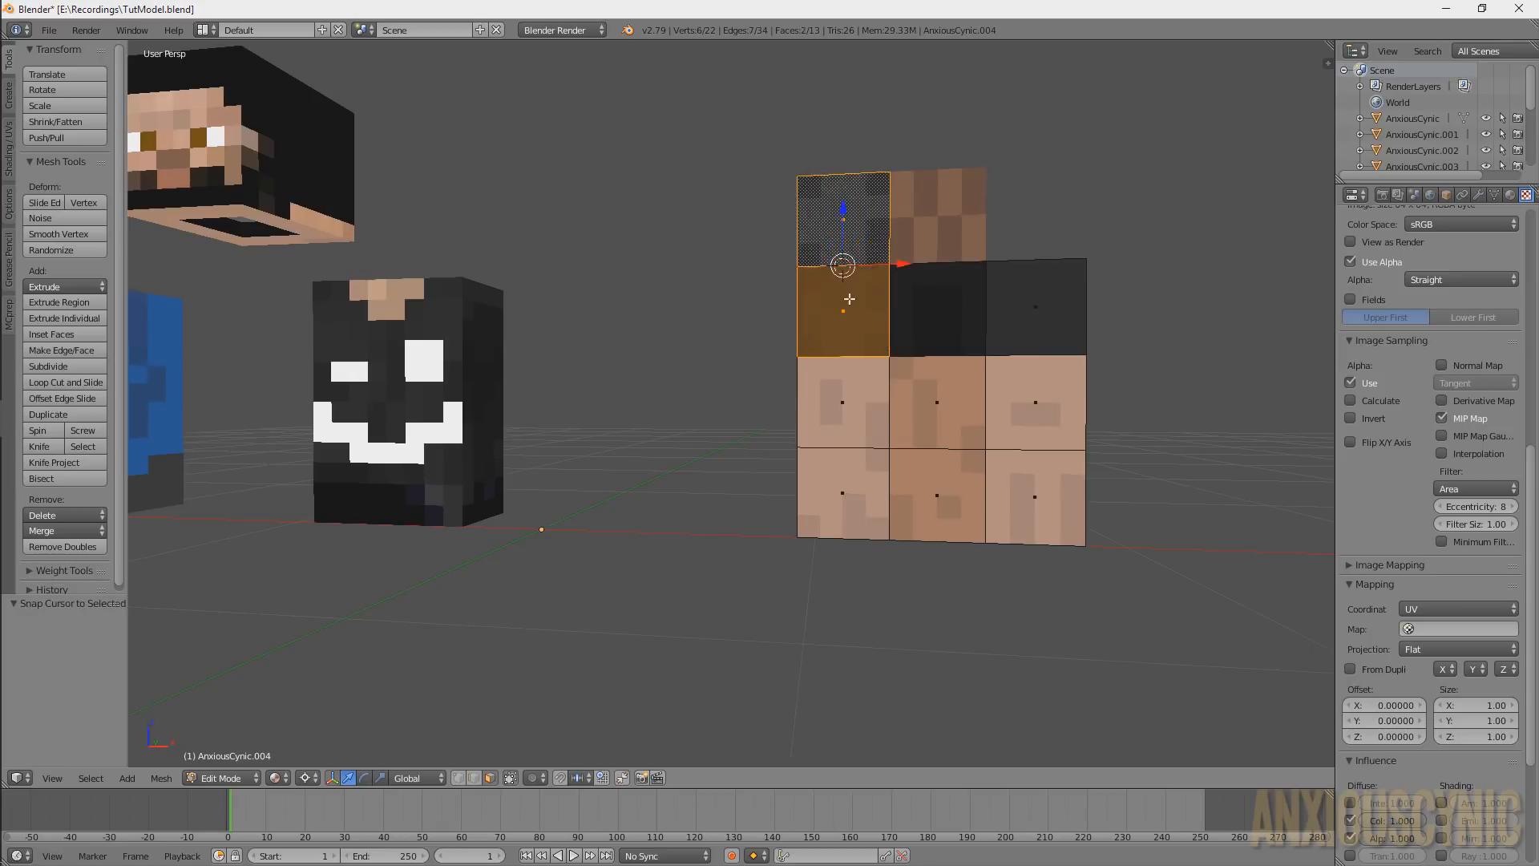
pyautogui.rightClick(830, 237)
pyautogui.press('r')
pyautogui.press('x')
pyautogui.press('-')
pyautogui.press('9')
pyautogui.press('0')
pyautogui.press('Return')
# Snap the 3D cursor beside the arm's front column and rotate the two remaining side columns 90° around Z
pyautogui.rightClick(845, 389)
pyautogui.keyDown('shift'); pyautogui.rightClick(914, 390); pyautogui.keyUp('shift')
pyautogui.hotkey('shift', 's')
pyautogui.click(910, 390)
pyautogui.rightClick(929, 384)
pyautogui.keyDown('shift'); pyautogui.rightClick(941, 316); pyautogui.keyUp('shift')
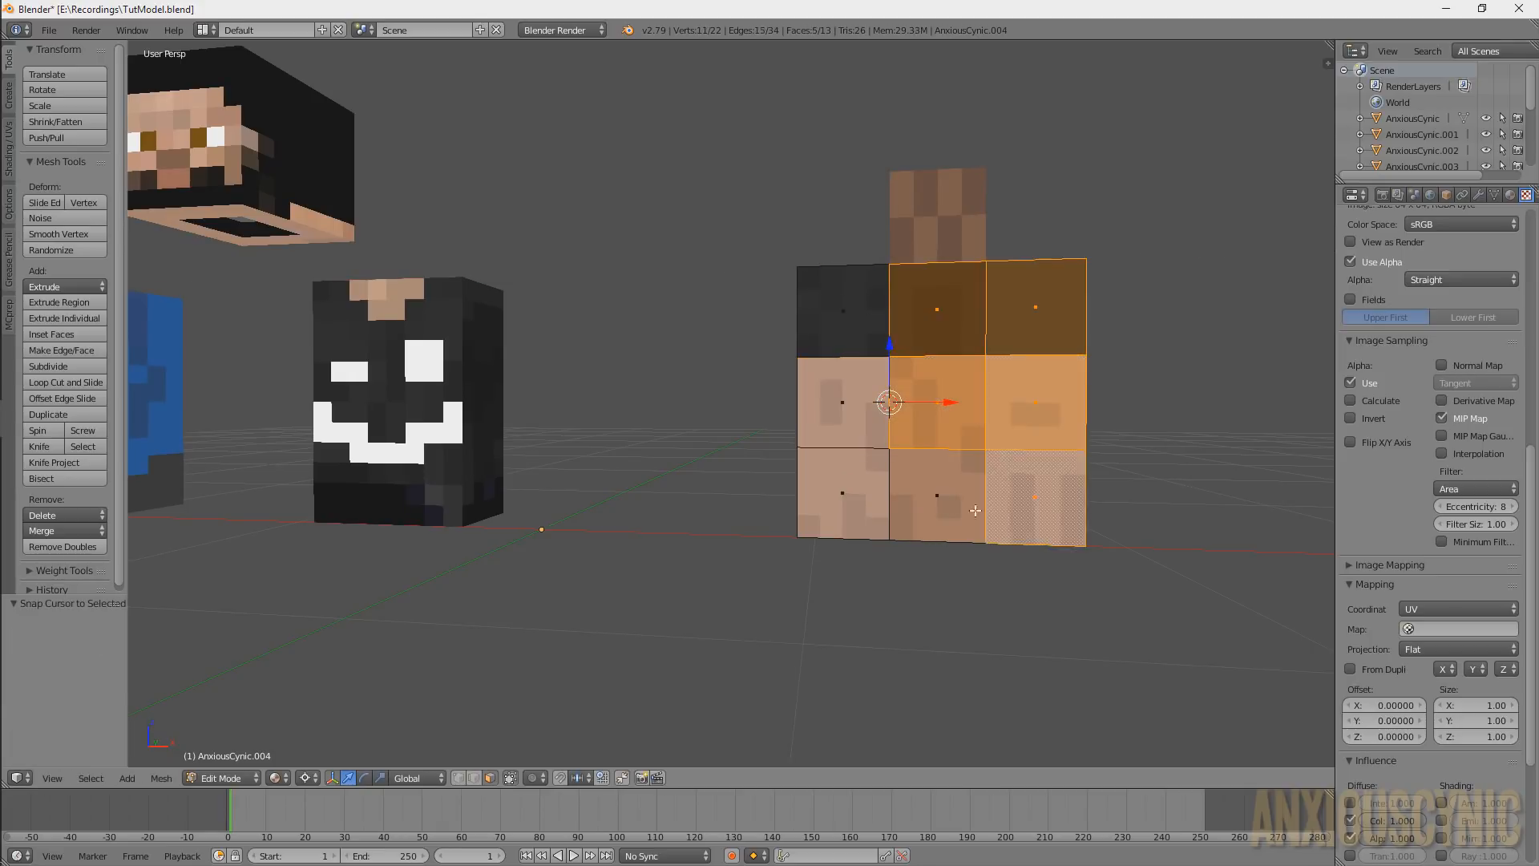
pyautogui.keyDown('shift'); pyautogui.rightClick(947, 507); pyautogui.keyUp('shift')
pyautogui.press('r')
pyautogui.press('z')
pyautogui.press('9')
pyautogui.press('0')
pyautogui.press('Return')
# Snap the 3D cursor to the seam before the arm's last column and rotate its three faces 90° around Z to close the box
pyautogui.moveTo(849, 364); pyautogui.dragTo(967, 343, button='middle')
pyautogui.rightClick(452, 315)
pyautogui.keyDown('shift'); pyautogui.rightClick(530, 316); pyautogui.keyUp('shift')
pyautogui.hotkey('shift', 's')
pyautogui.click(773, 333)
pyautogui.rightClick(782, 337)
pyautogui.keyDown('shift'); pyautogui.rightClick(780, 417); pyautogui.keyUp('shift')
pyautogui.keyDown('shift'); pyautogui.rightClick(774, 514); pyautogui.keyUp('shift')
pyautogui.press('r')
pyautogui.press('z')
pyautogui.press('9')
pyautogui.press('0')
pyautogui.press('Return')
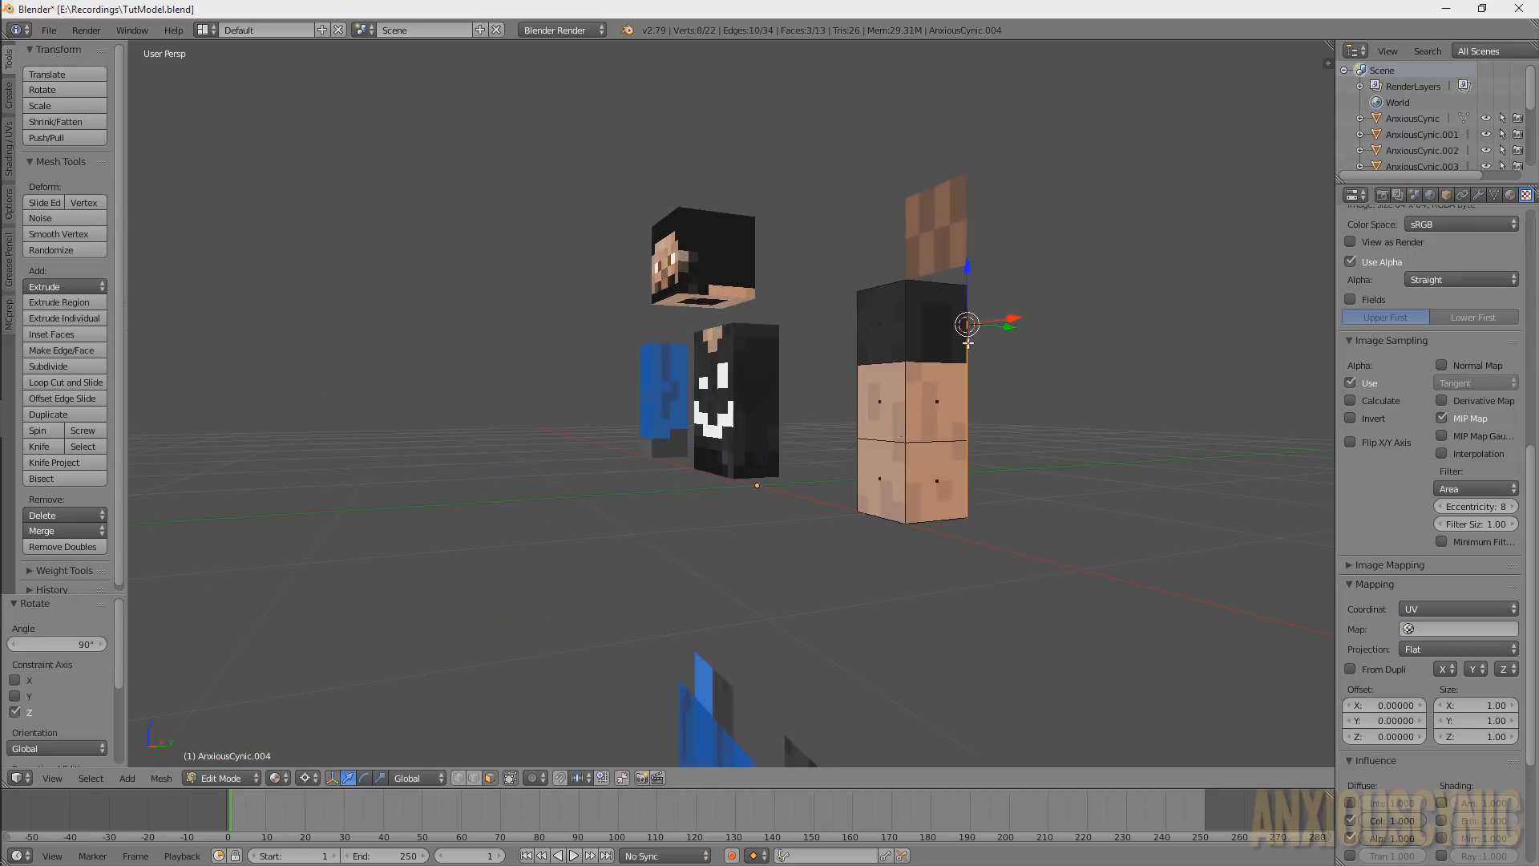
# Set the detached brown rectangle's origin to its geometry and rotate the rectangle 90° around X
pyautogui.press('Tab')
pyautogui.click(73, 246)
pyautogui.click(88, 313)
pyautogui.press('r')
pyautogui.press('x')
pyautogui.press('9')
pyautogui.press('0')
pyautogui.press('Return')
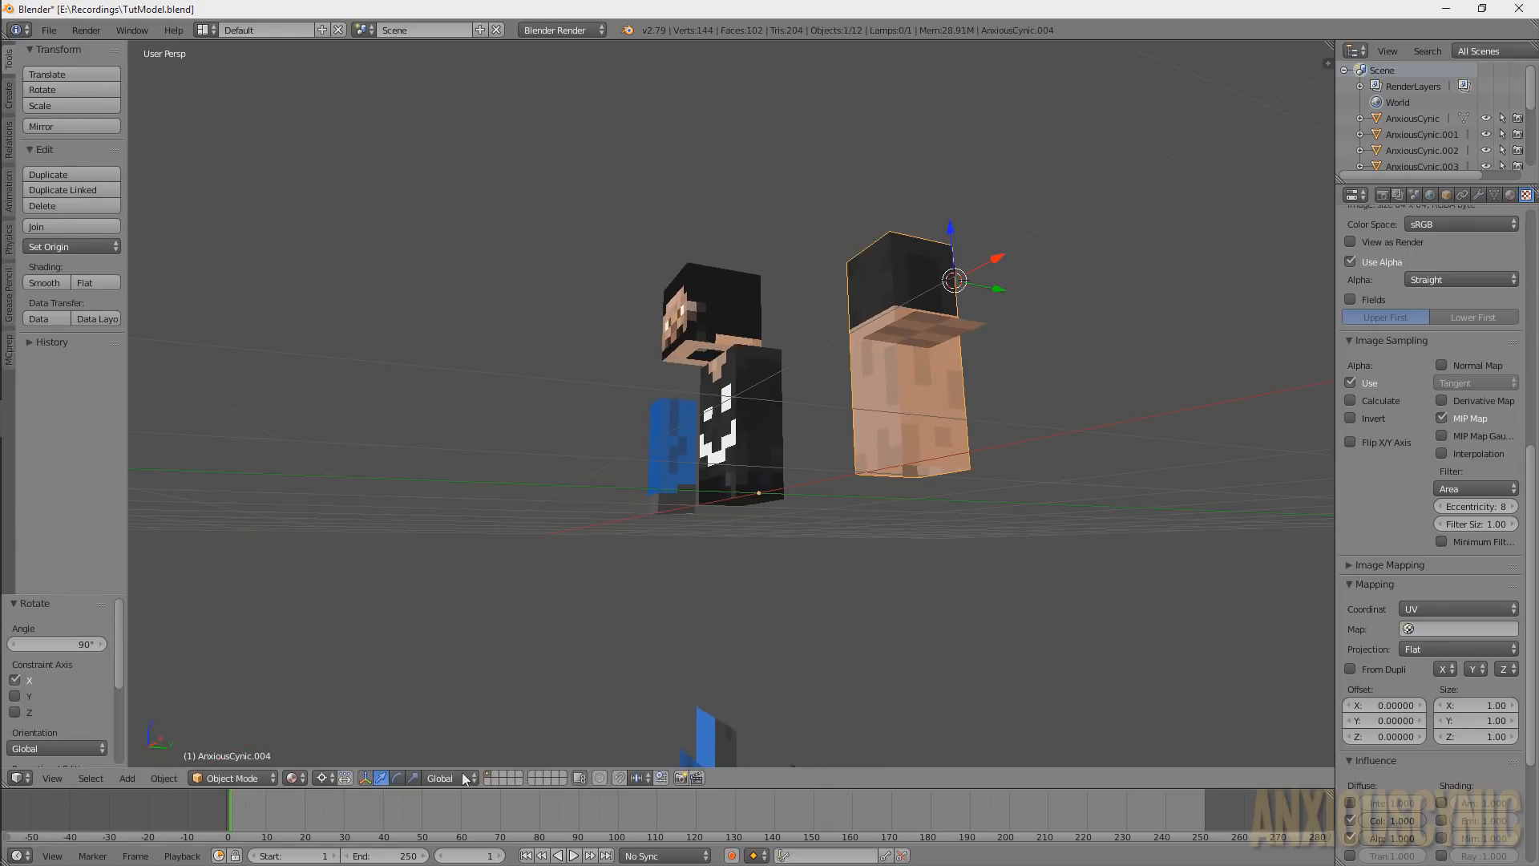
# Select the edge loop around the arm's open underside and snap the 3D cursor to its centre
pyautogui.press('Tab')
pyautogui.rightClick(907, 499)
pyautogui.hotkey('shift', 's')
pyautogui.click(915, 459)
pyautogui.press('Tab')
# Snap the brown rectangle to the 3D cursor on the arm's underside and join it with the arm box
pyautogui.rightClick(923, 331)
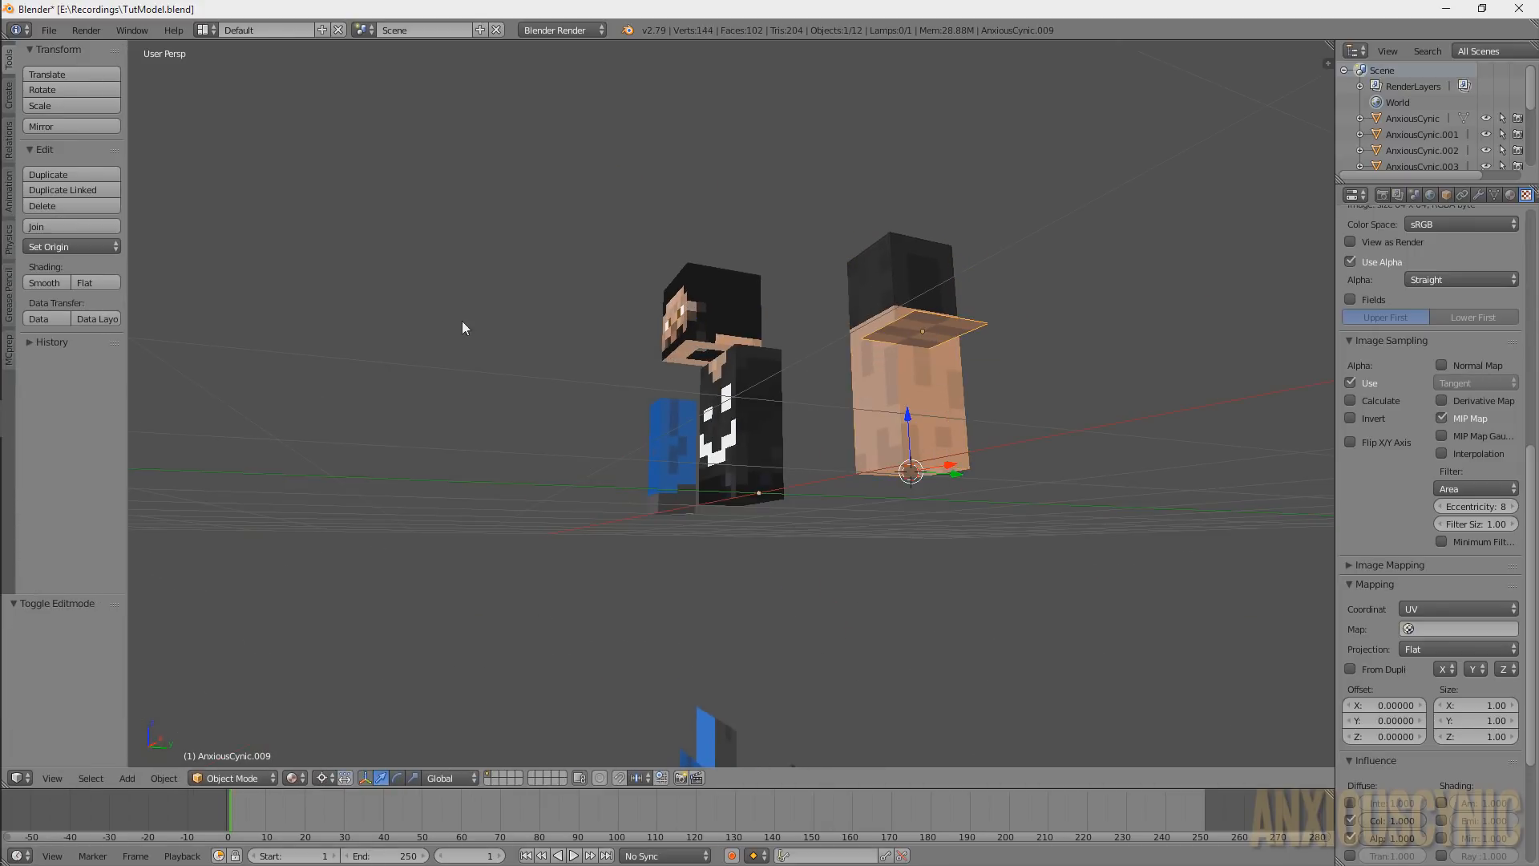
pyautogui.hotkey('shift', 's')
pyautogui.click(416, 263)
pyautogui.keyDown('shift'); pyautogui.rightClick(930, 388); pyautogui.keyUp('shift')
pyautogui.hotkey('ctrl', 'j')
# Remove the duplicate vertices from the entire arm mesh in Edit Mode and return to Object Mode
pyautogui.press('Tab')
pyautogui.press('a')
pyautogui.press('a')
pyautogui.press('w')
pyautogui.click(1040, 208)
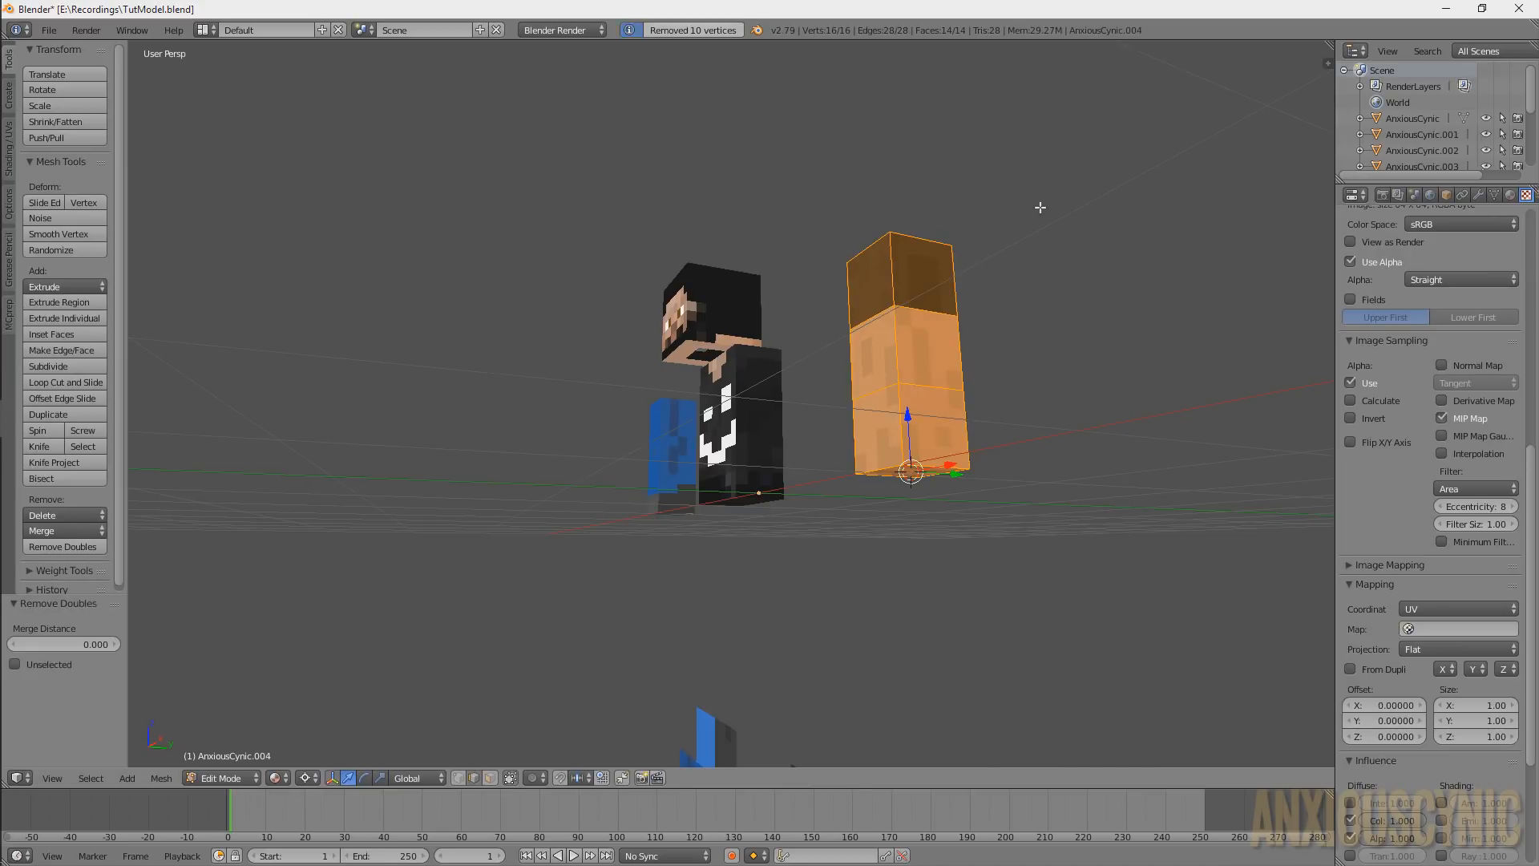
pyautogui.moveTo(1040, 207); pyautogui.dragTo(975, 245, button='middle')
pyautogui.press('Tab')
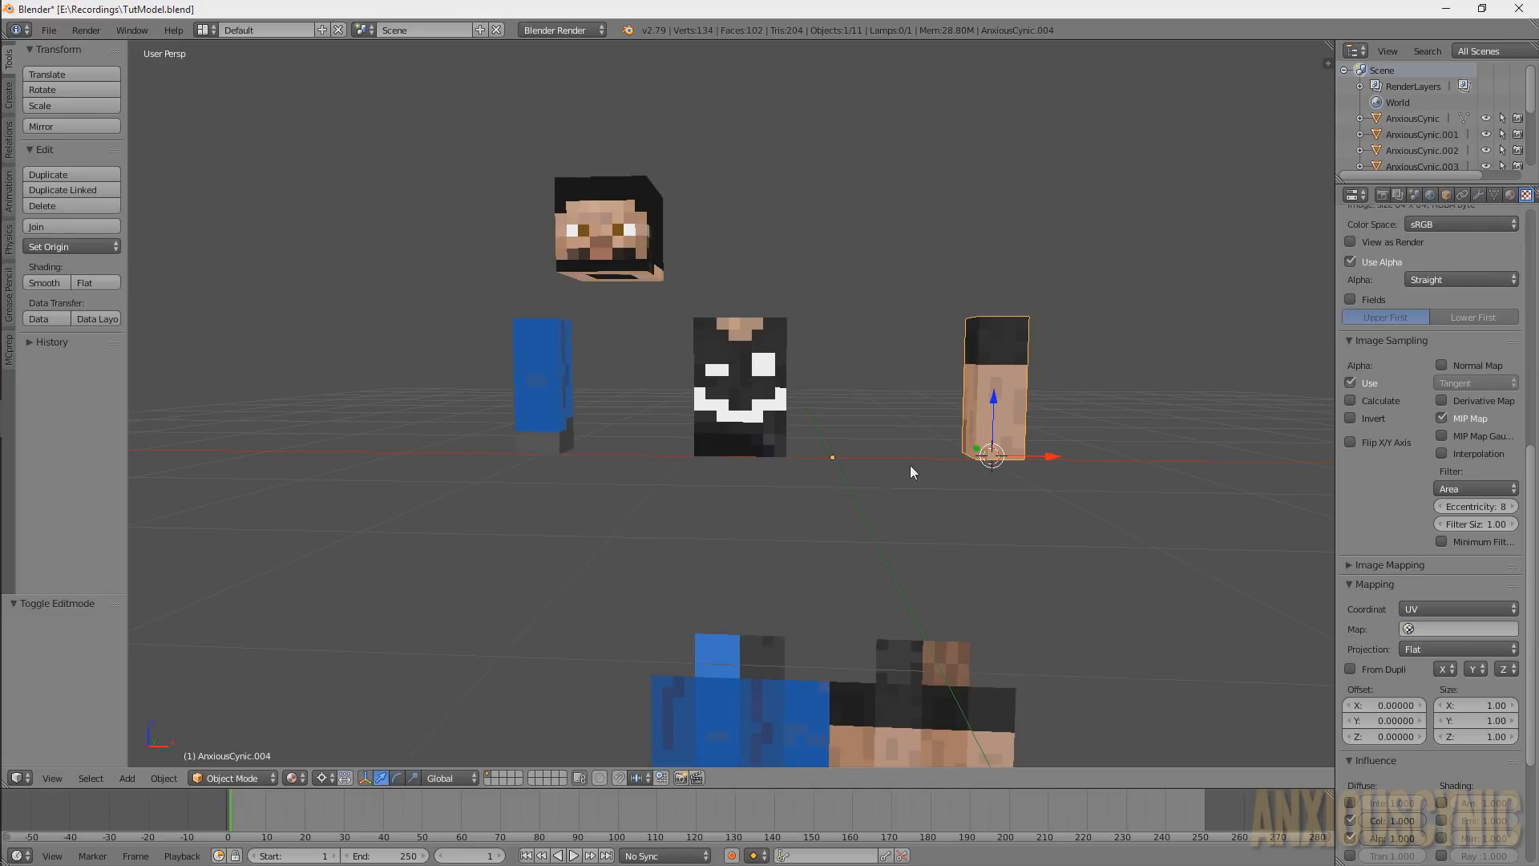
# Delete the spare flat arm and leg pieces below the model together with their two detached end rectangles
pyautogui.moveTo(910, 465); pyautogui.dragTo(839, 317, button='middle')
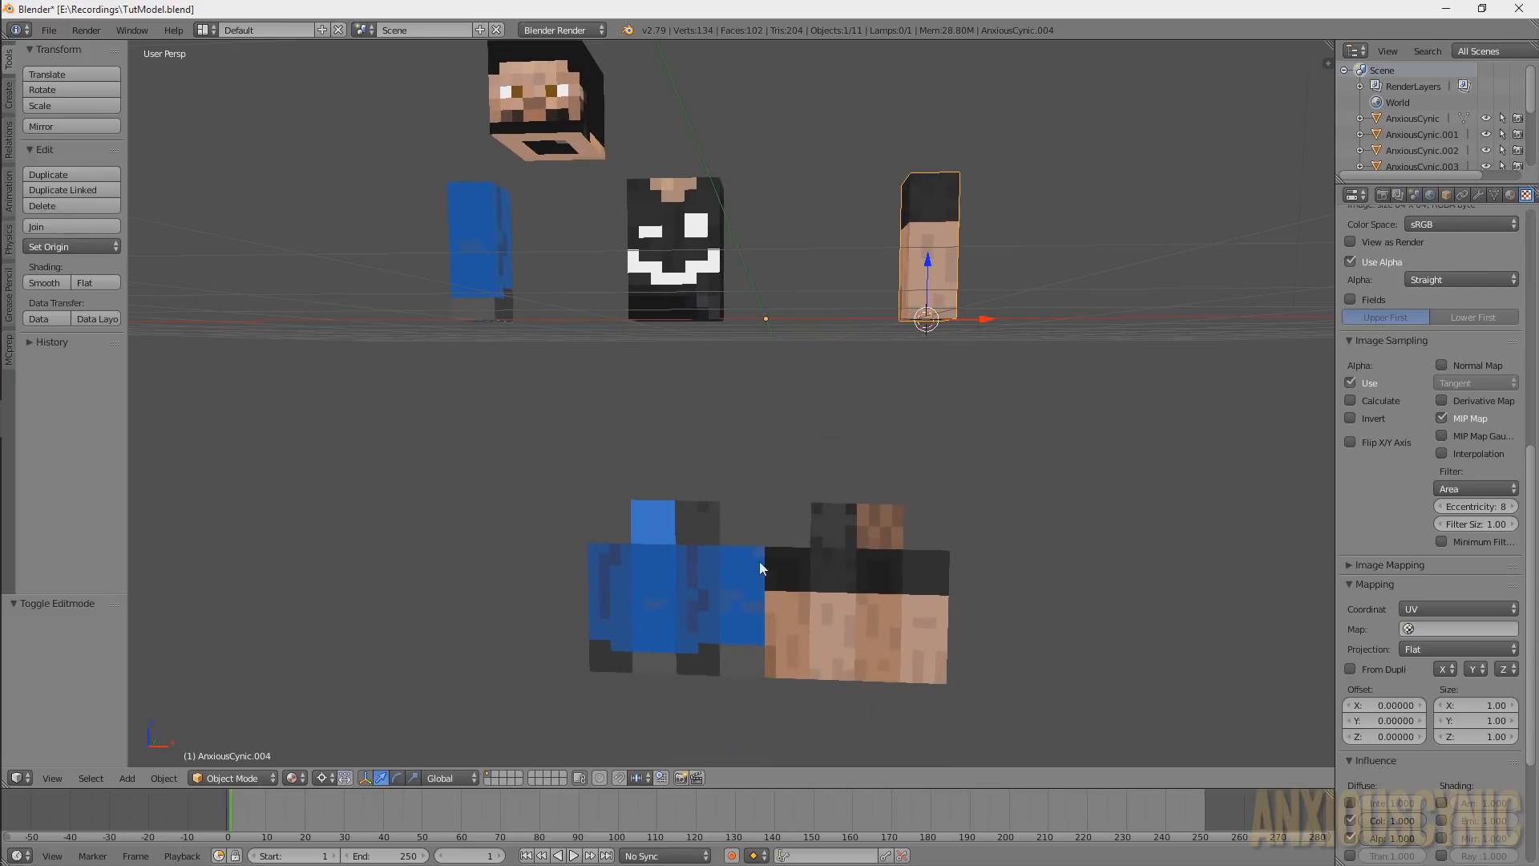
pyautogui.rightClick(831, 621)
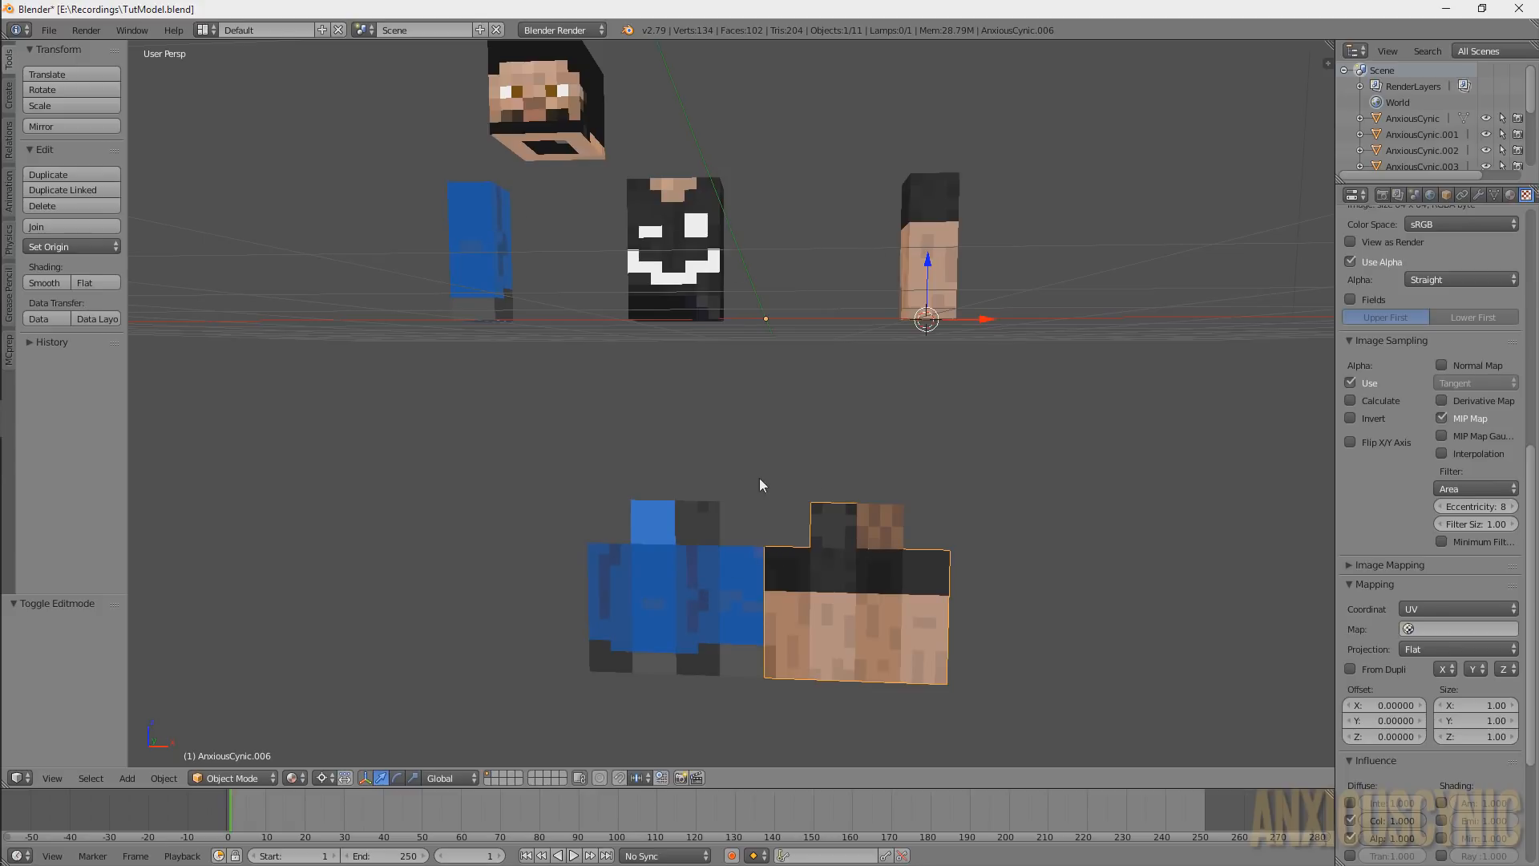
pyautogui.keyDown('shift'); pyautogui.rightClick(662, 525); pyautogui.keyUp('shift')
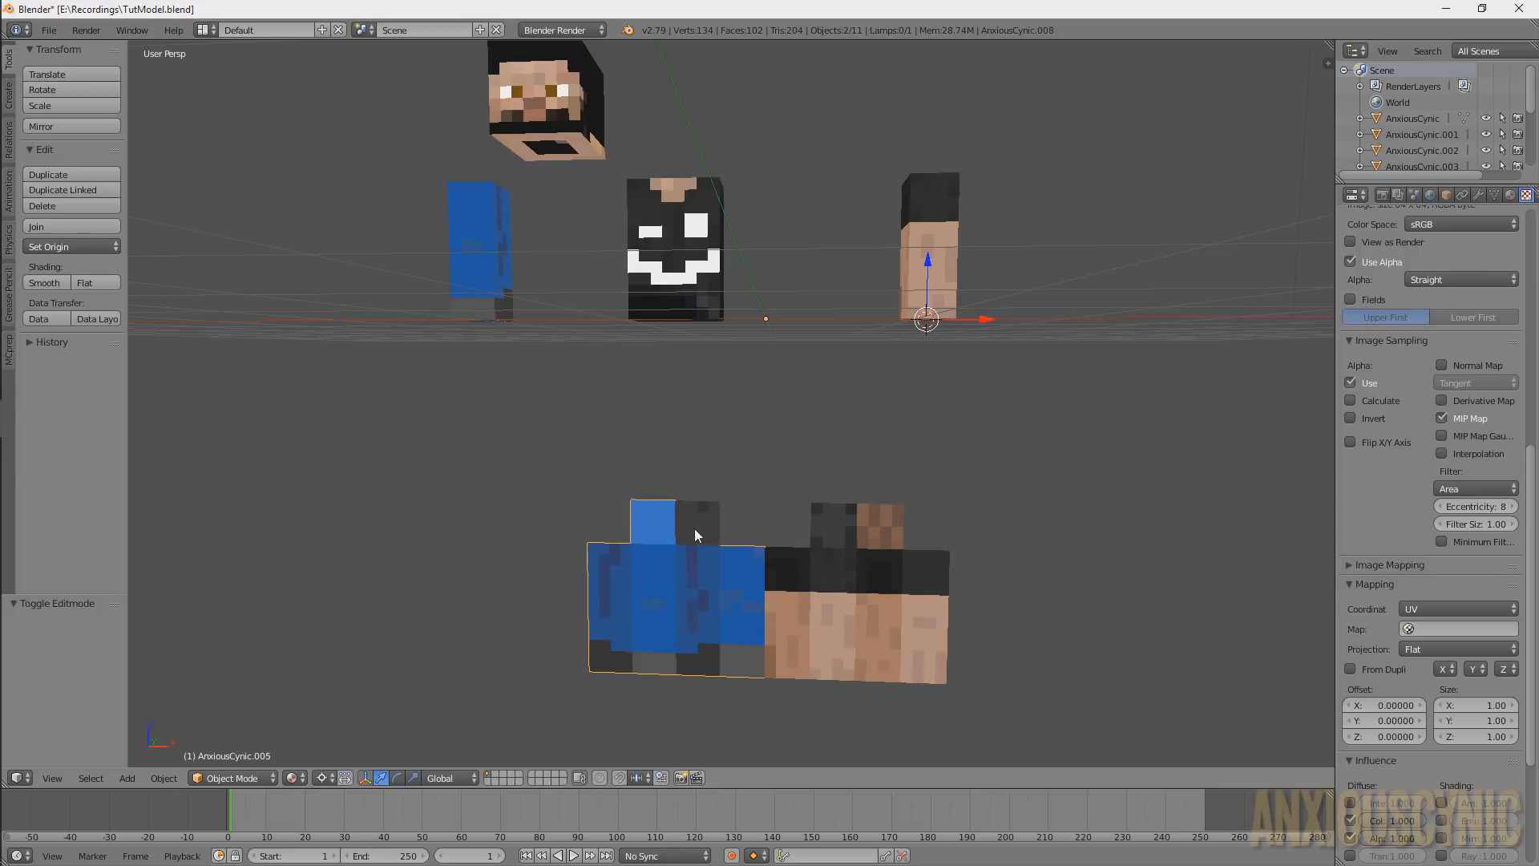
pyautogui.keyDown('shift'); pyautogui.rightClick(859, 526); pyautogui.keyUp('shift')
pyautogui.keyDown('shift'); pyautogui.rightClick(839, 532); pyautogui.keyUp('shift')
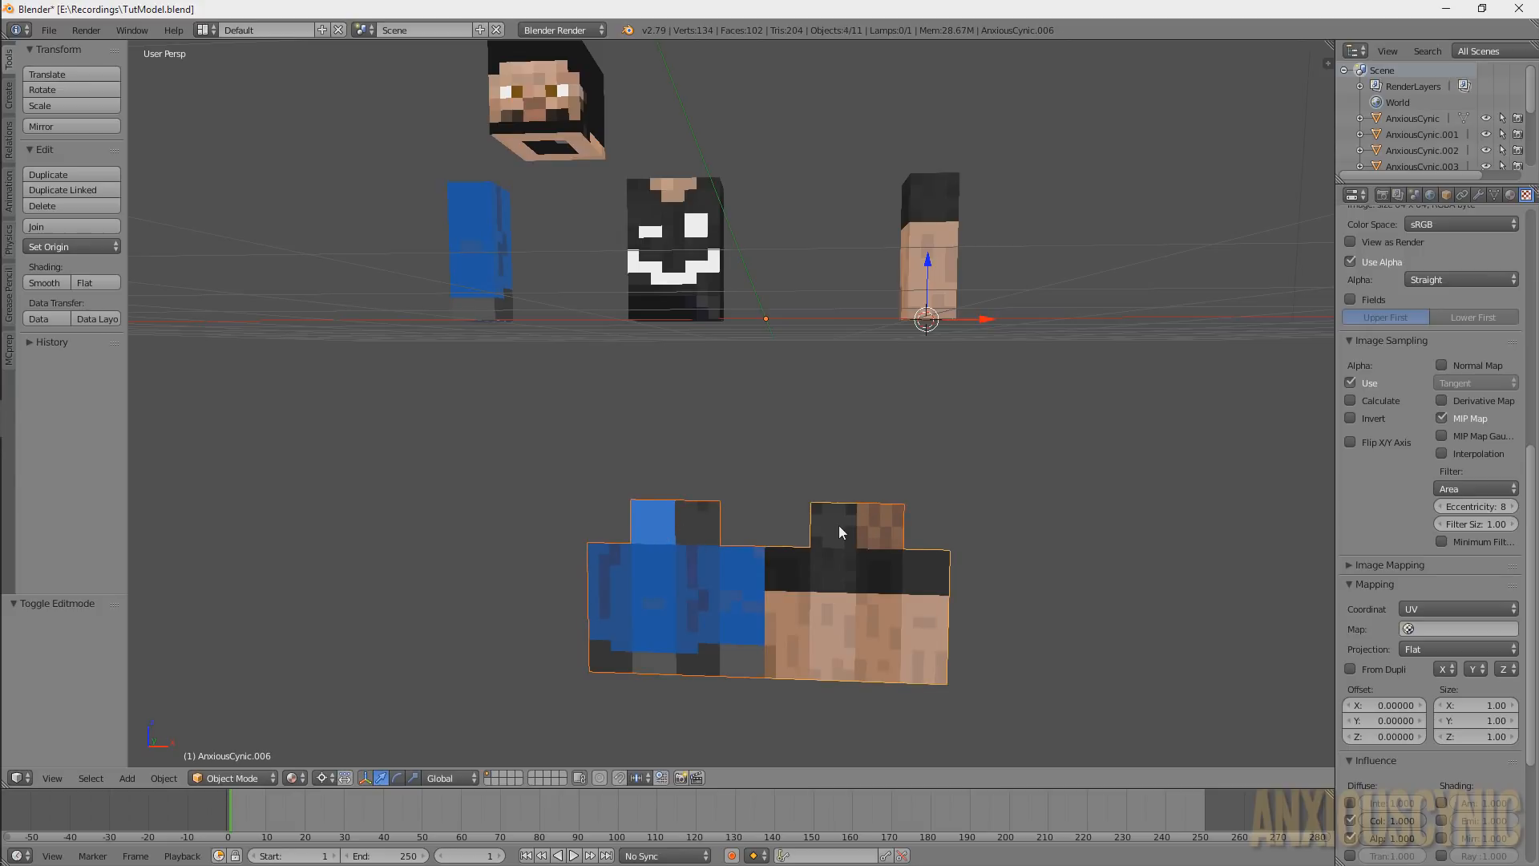
pyautogui.press('Delete')
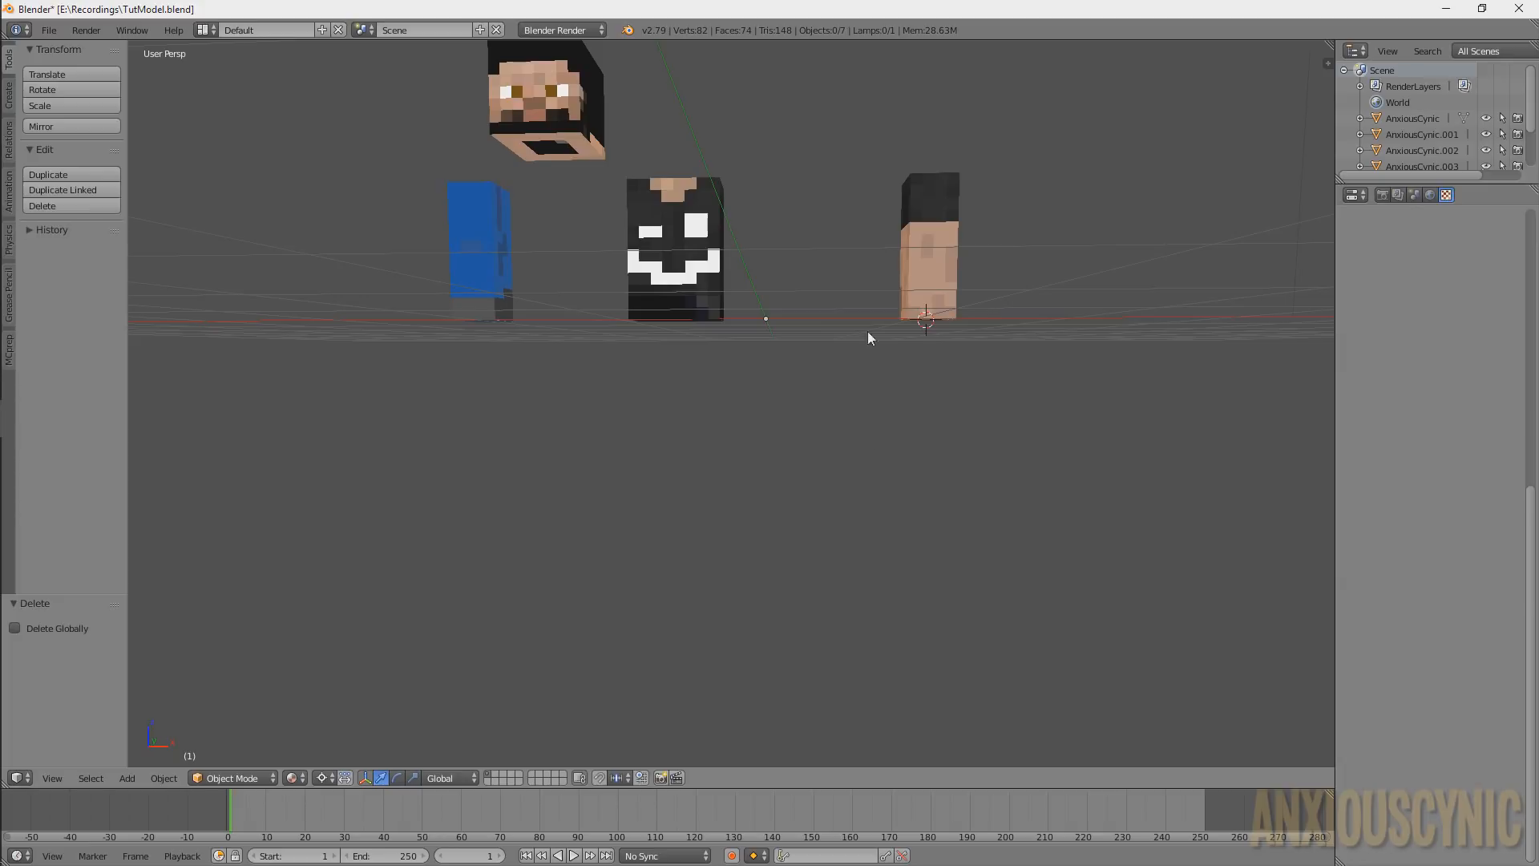
# Set the blue leg's origin to its geometry
pyautogui.rightClick(699, 251)
pyautogui.moveTo(795, 242); pyautogui.dragTo(847, 338, button='middle')
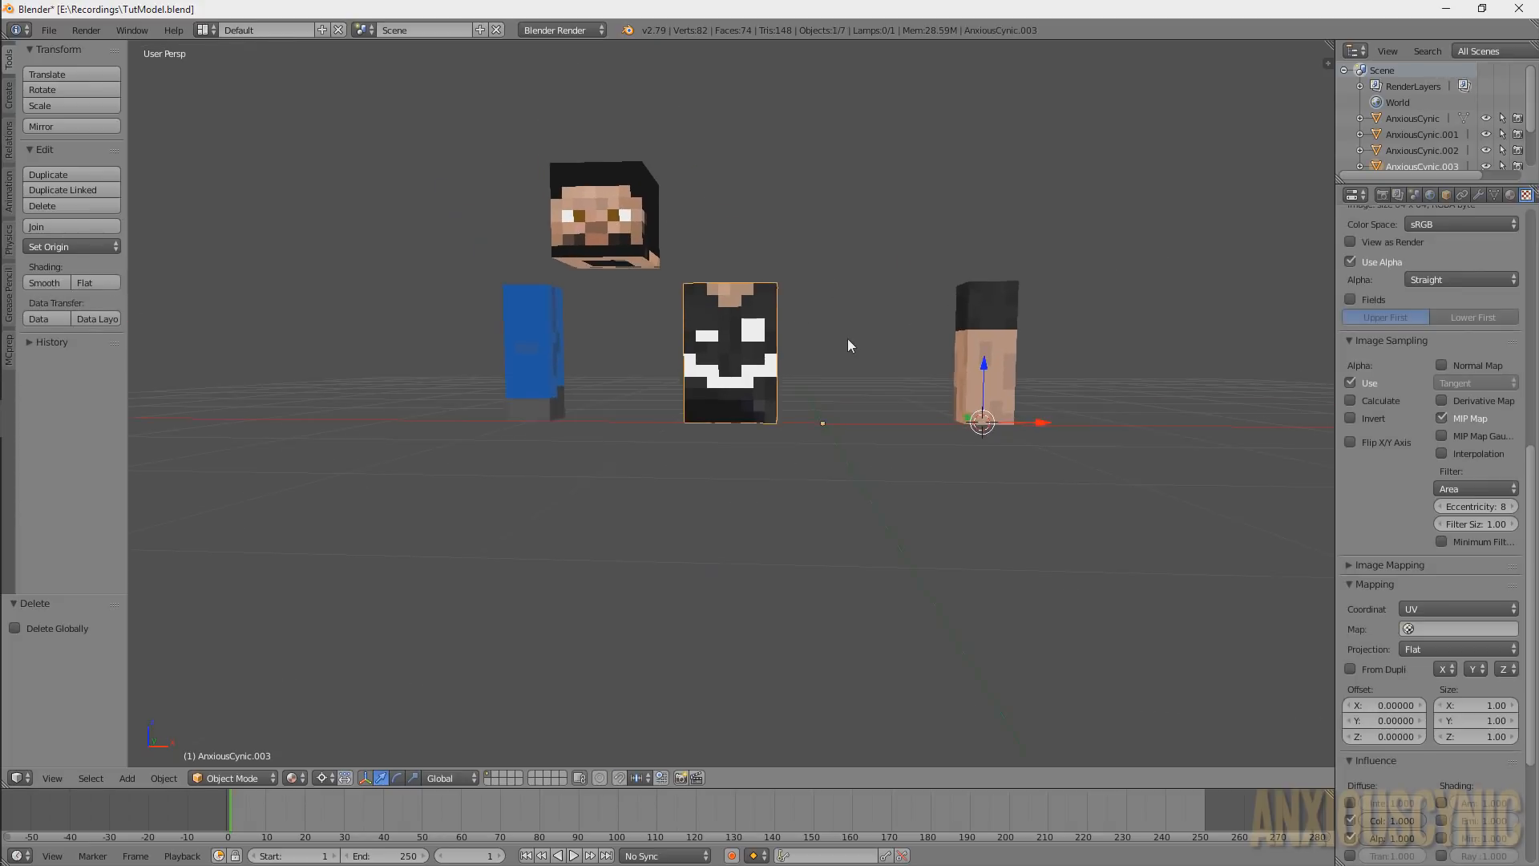
pyautogui.rightClick(559, 368)
pyautogui.keyDown('shift'); pyautogui.moveTo(645, 371); pyautogui.dragTo(802, 401, button='middle'); pyautogui.keyUp('shift')
pyautogui.scroll(2, 793, 383)
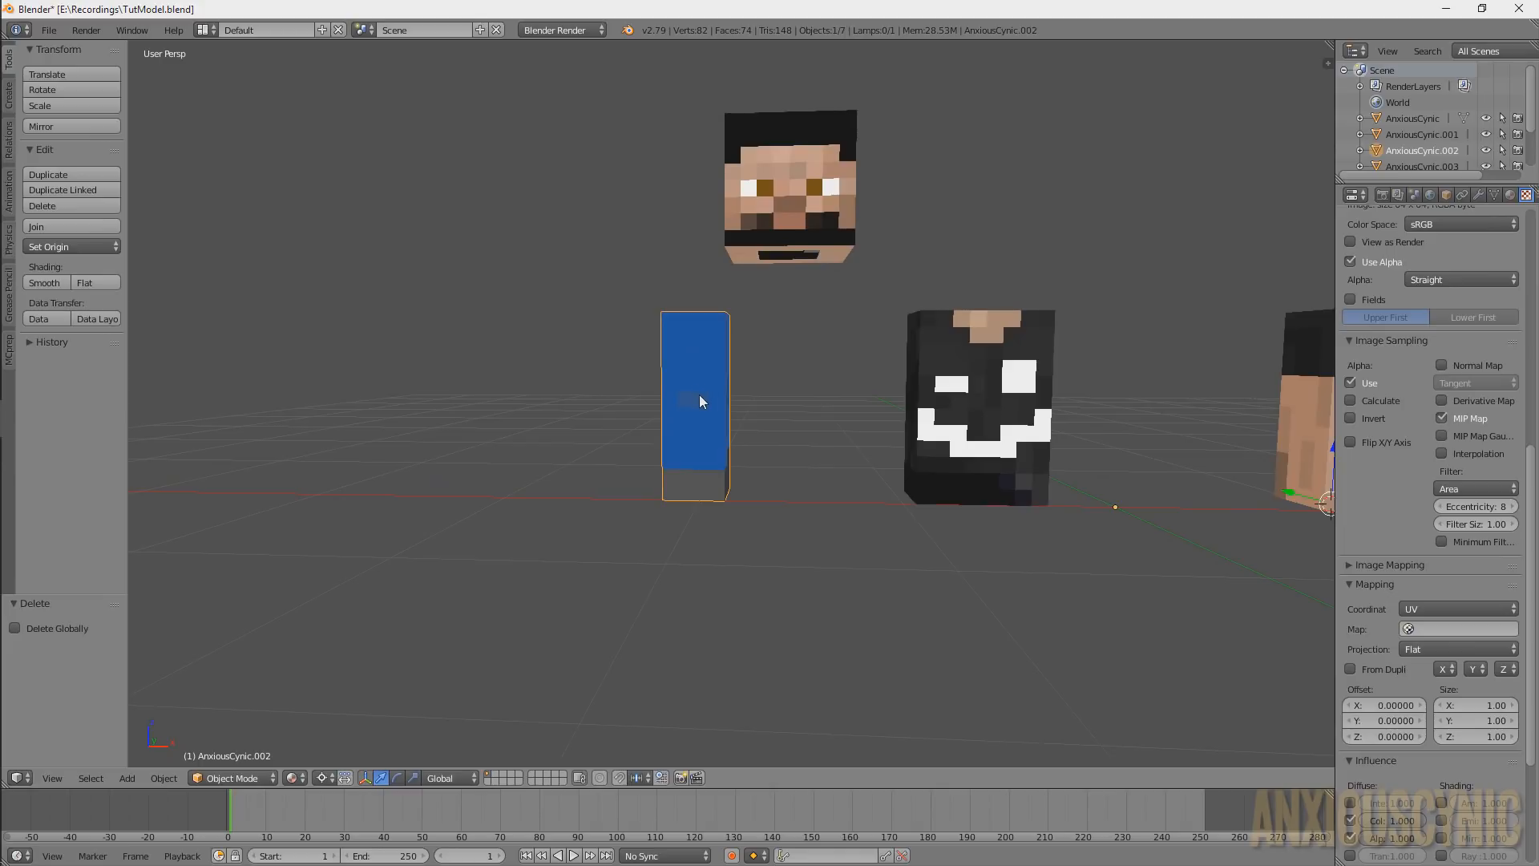
pyautogui.click(108, 247)
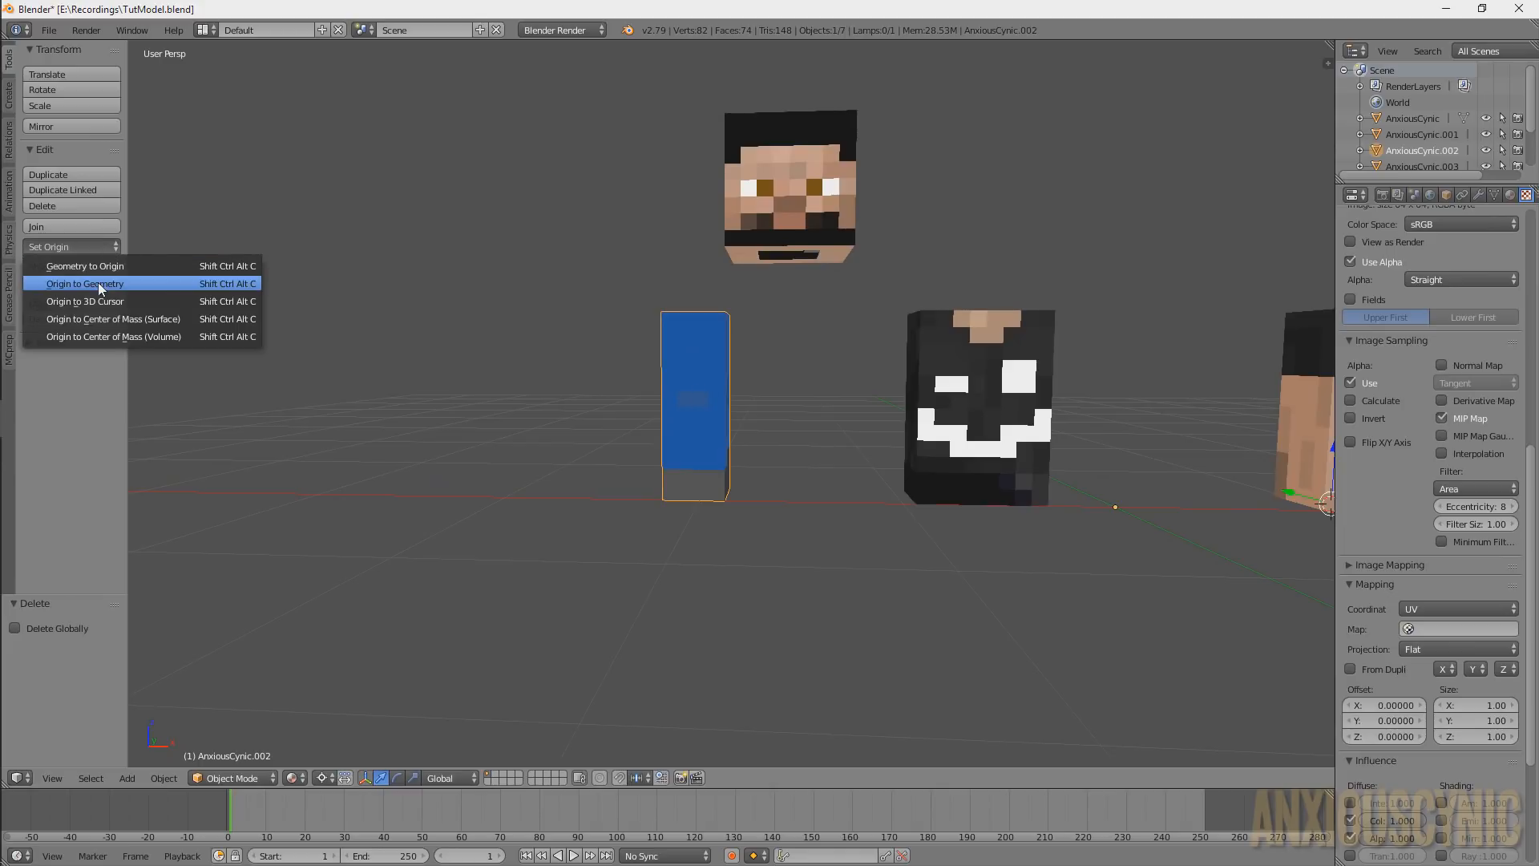
pyautogui.click(98, 282)
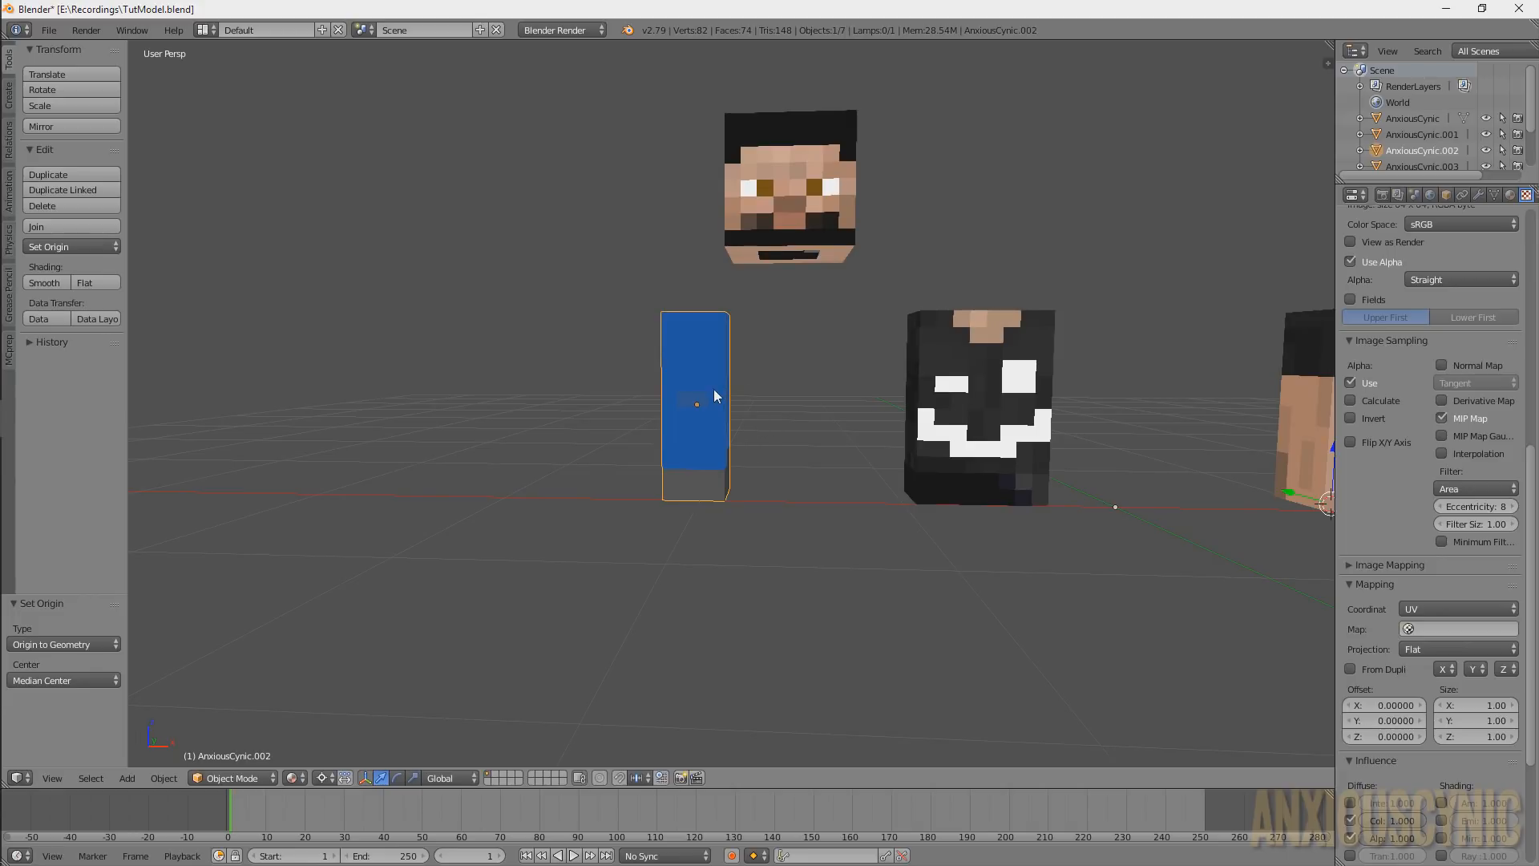
# Duplicate the blue leg and place the copy about 0.54 along the X axis, between the original leg and the torso
pyautogui.hotkey('shift', 'd')
pyautogui.press('x')
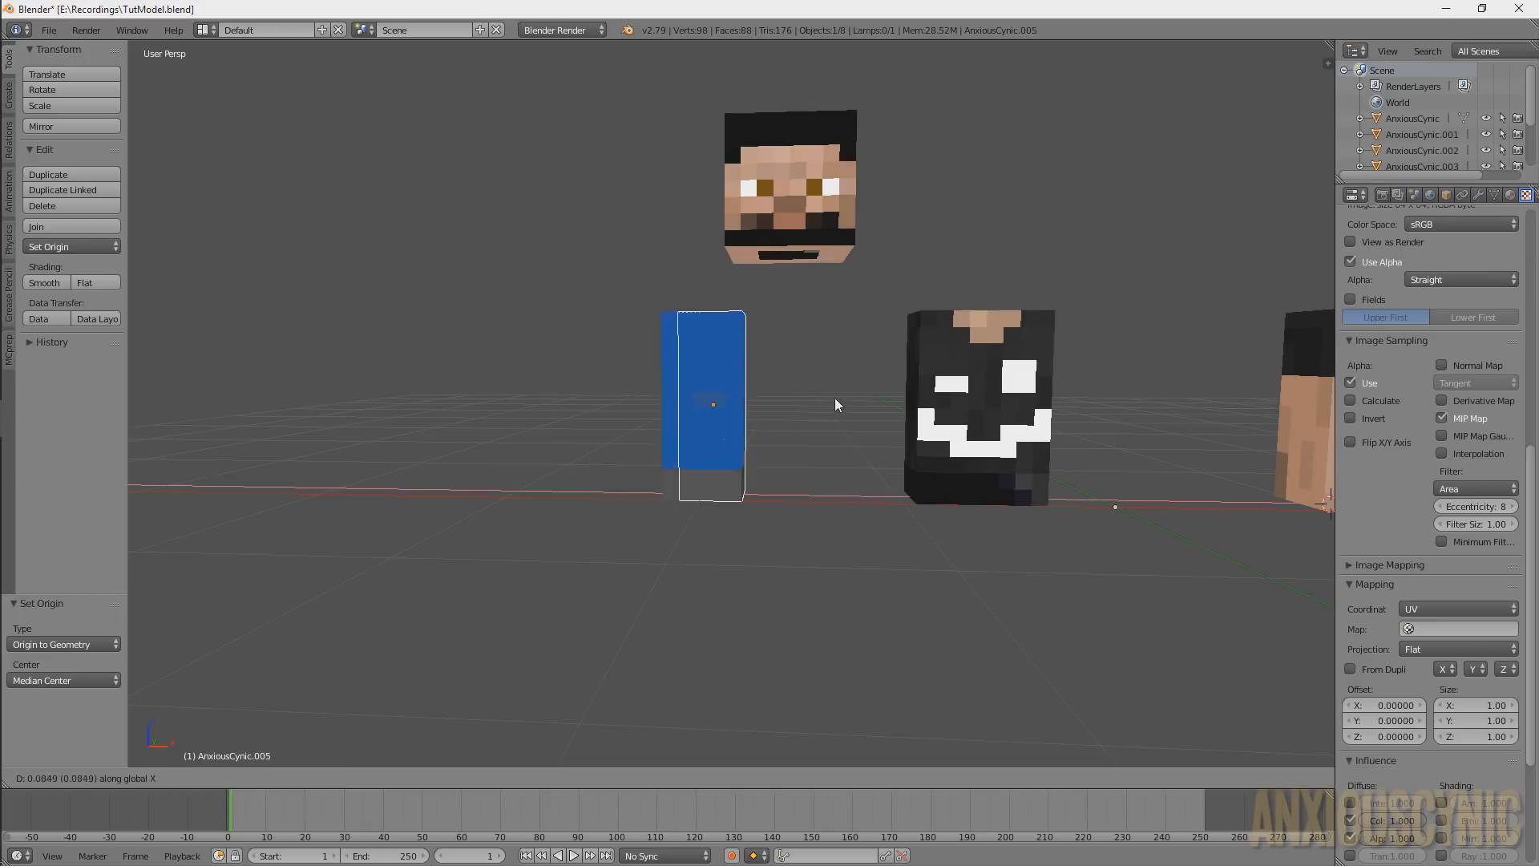
pyautogui.click(835, 402)
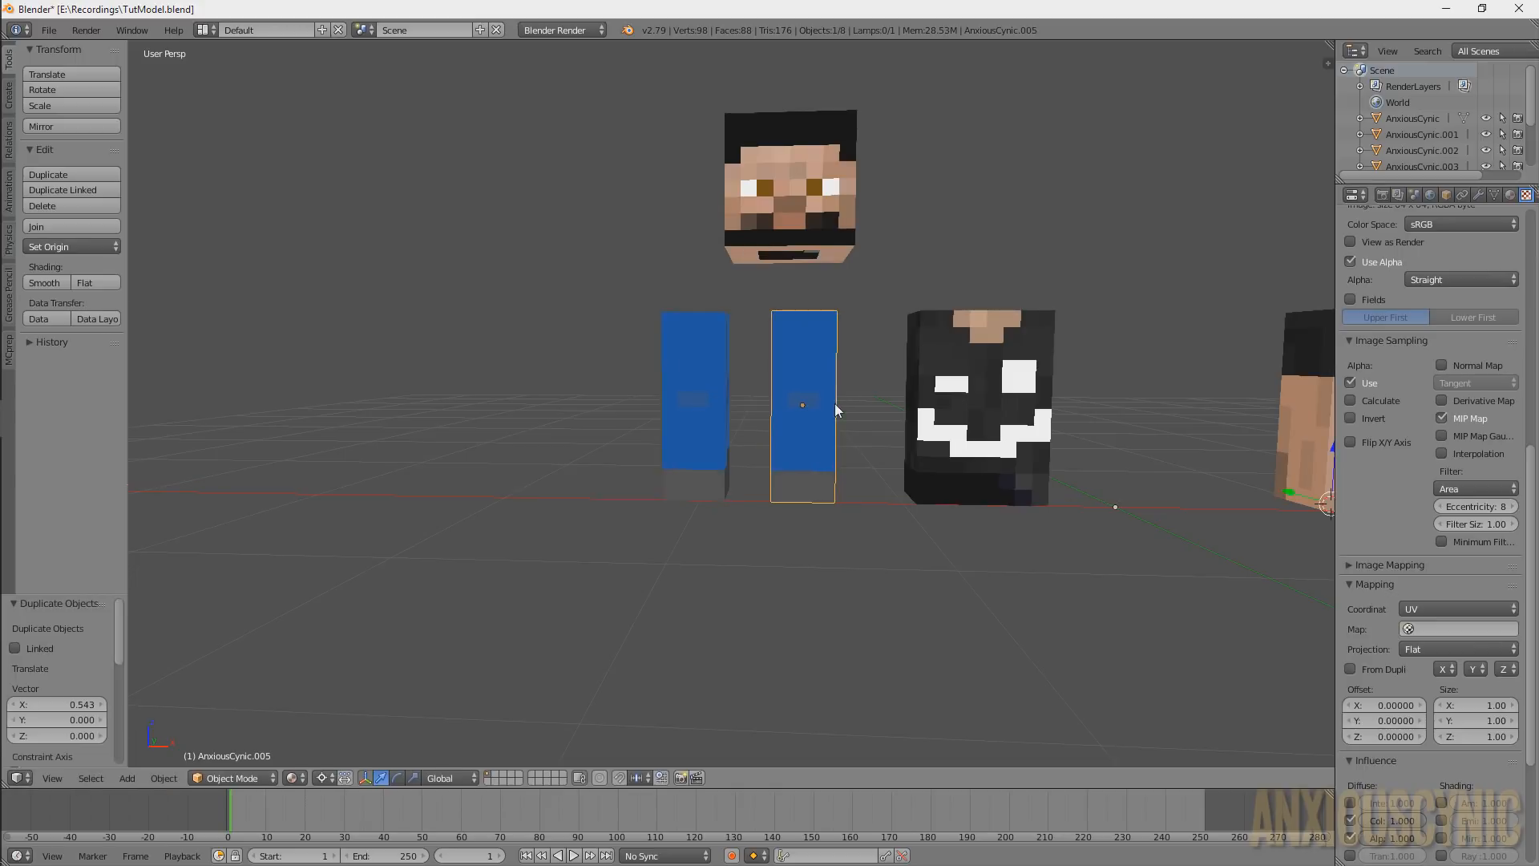
# Set the arm's origin to its geometry
pyautogui.keyDown('shift'); pyautogui.moveTo(1111, 413); pyautogui.dragTo(739, 368, button='middle'); pyautogui.keyUp('shift')
pyautogui.rightClick(978, 340)
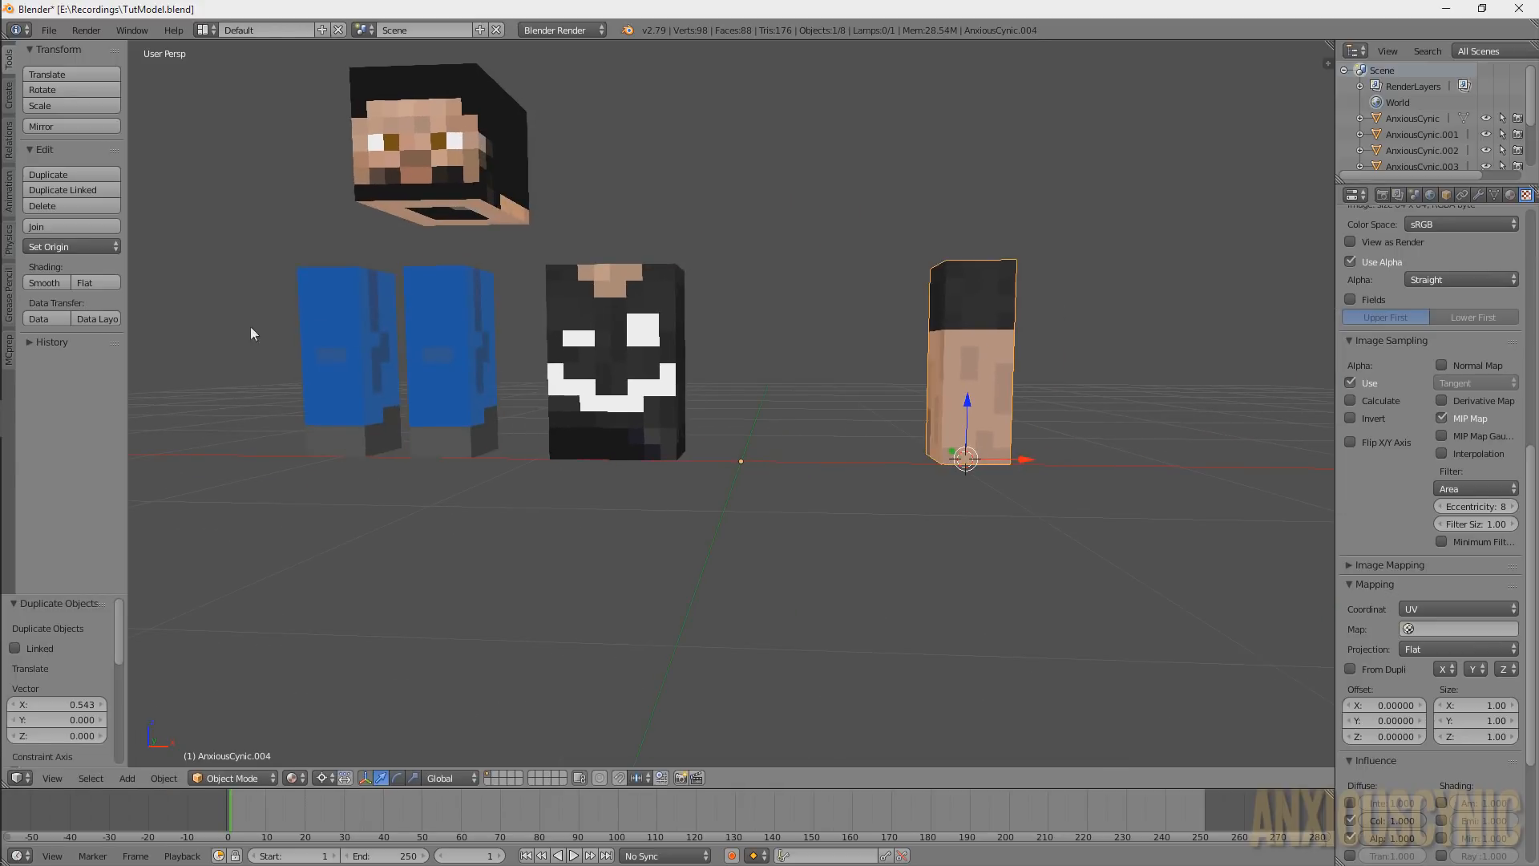
pyautogui.click(85, 248)
pyautogui.click(86, 280)
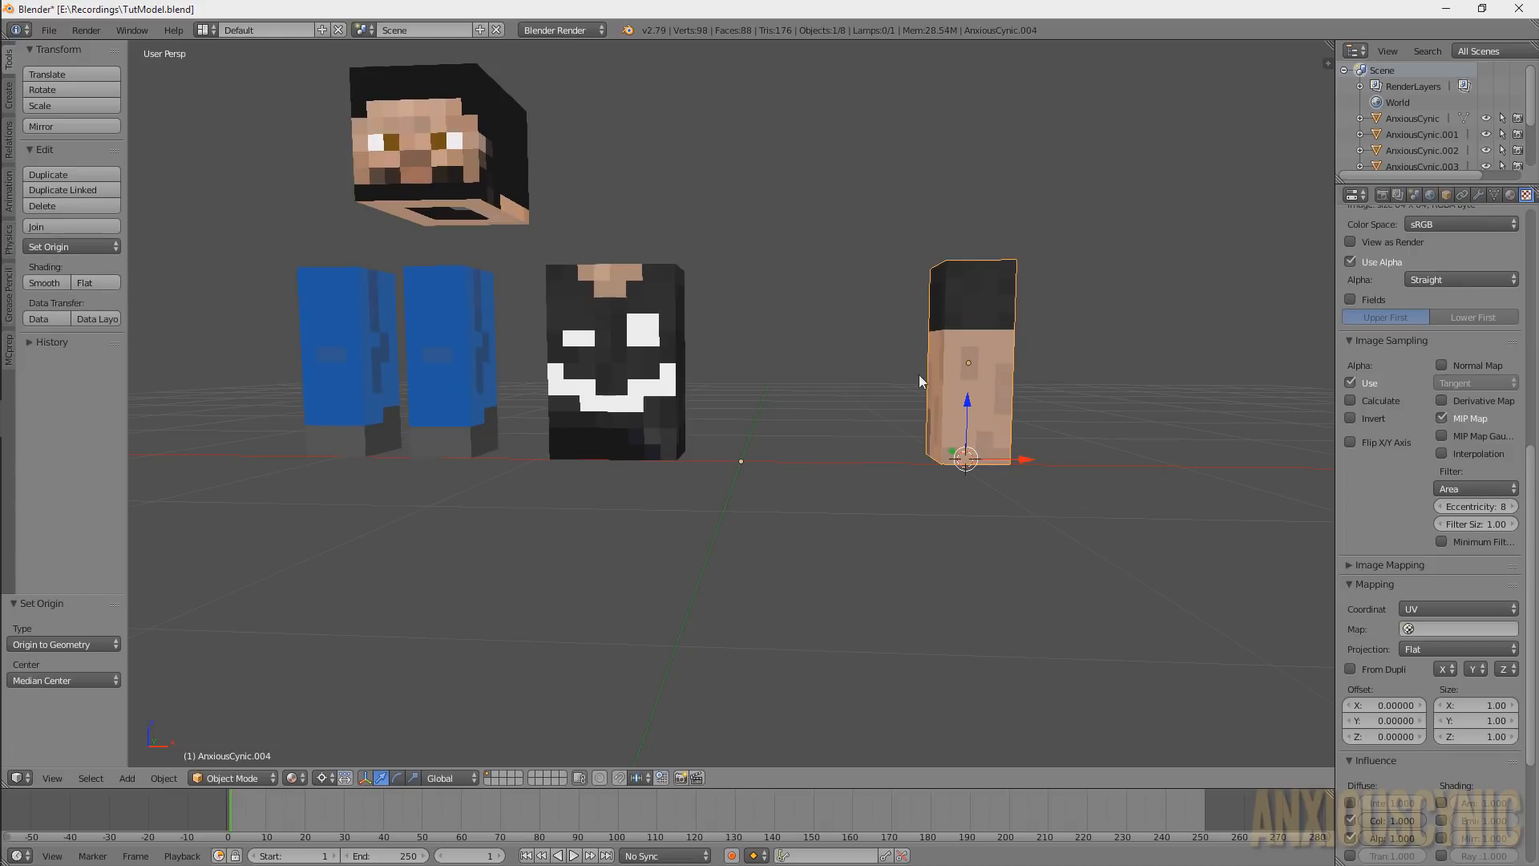
# Duplicate the arm, place the copy about 0.72 along the X axis, and save the file
pyautogui.hotkey('shift', 'd')
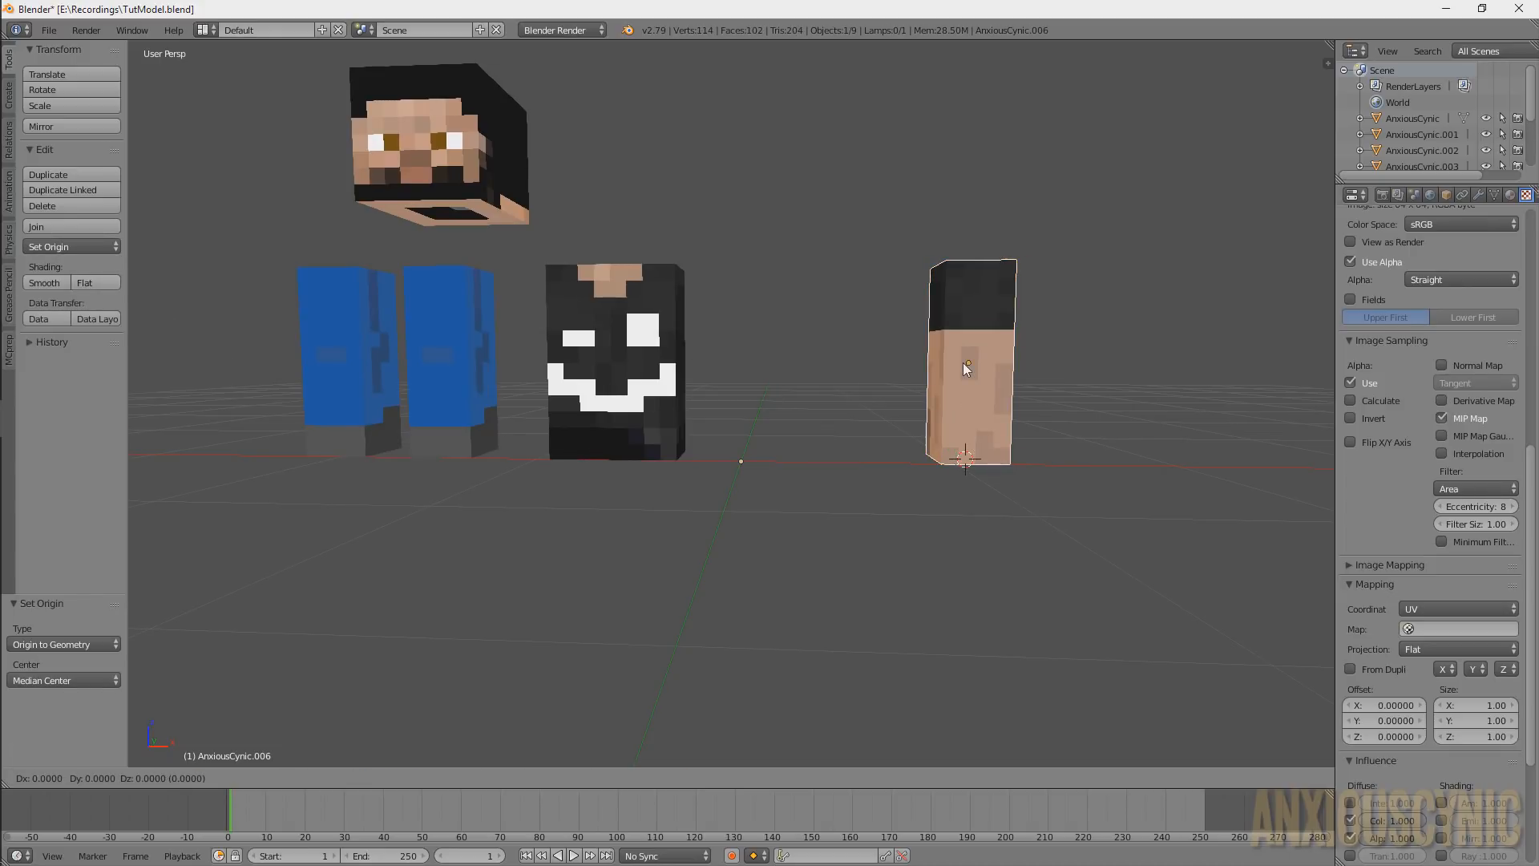
pyautogui.press('x')
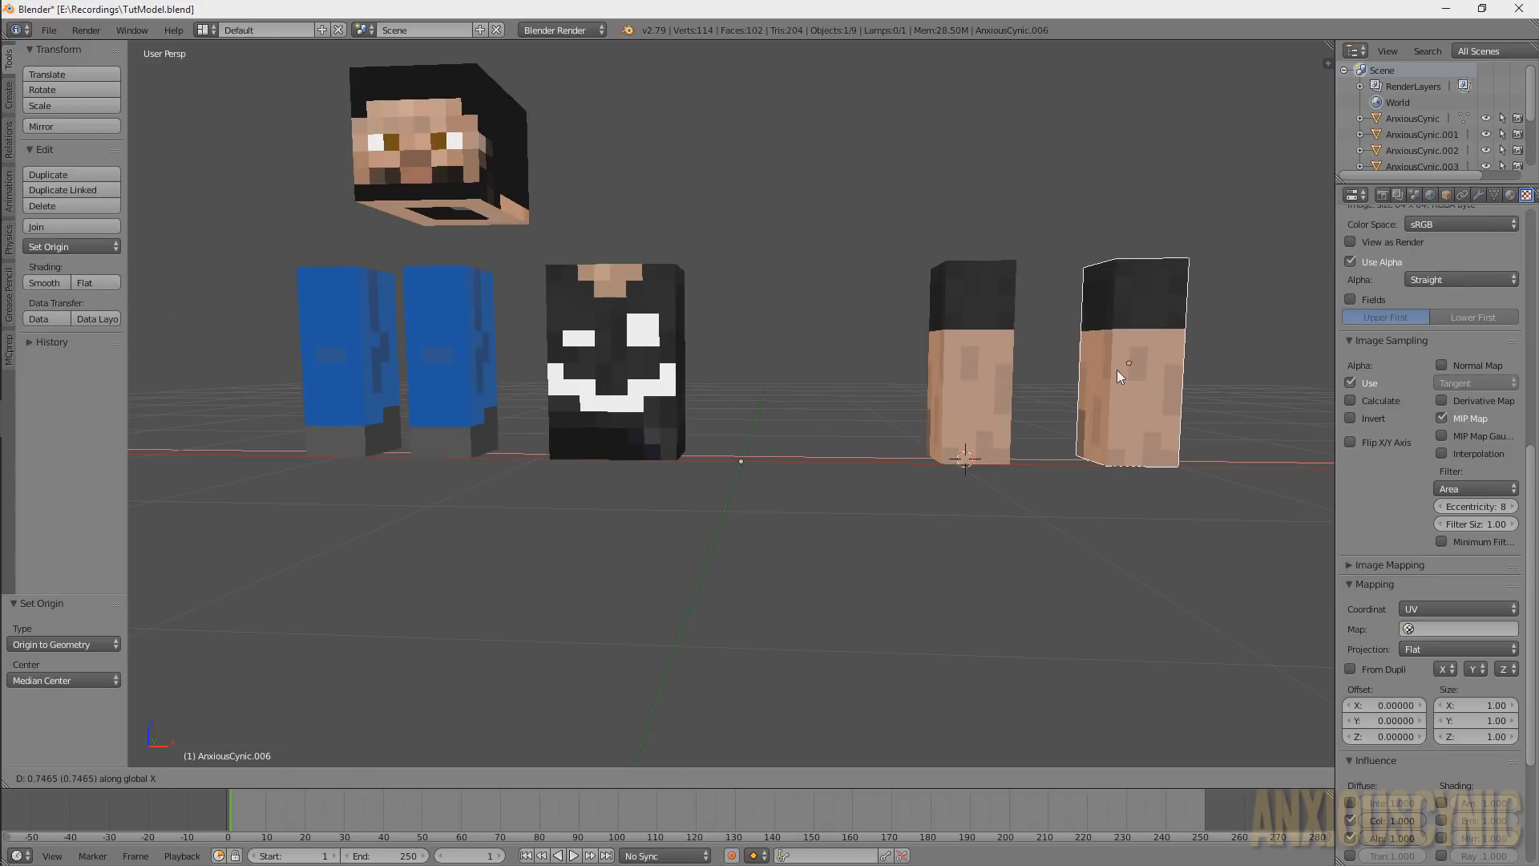
pyautogui.click(1117, 369)
pyautogui.hotkey('ctrl', 's')
pyautogui.click(1117, 369)
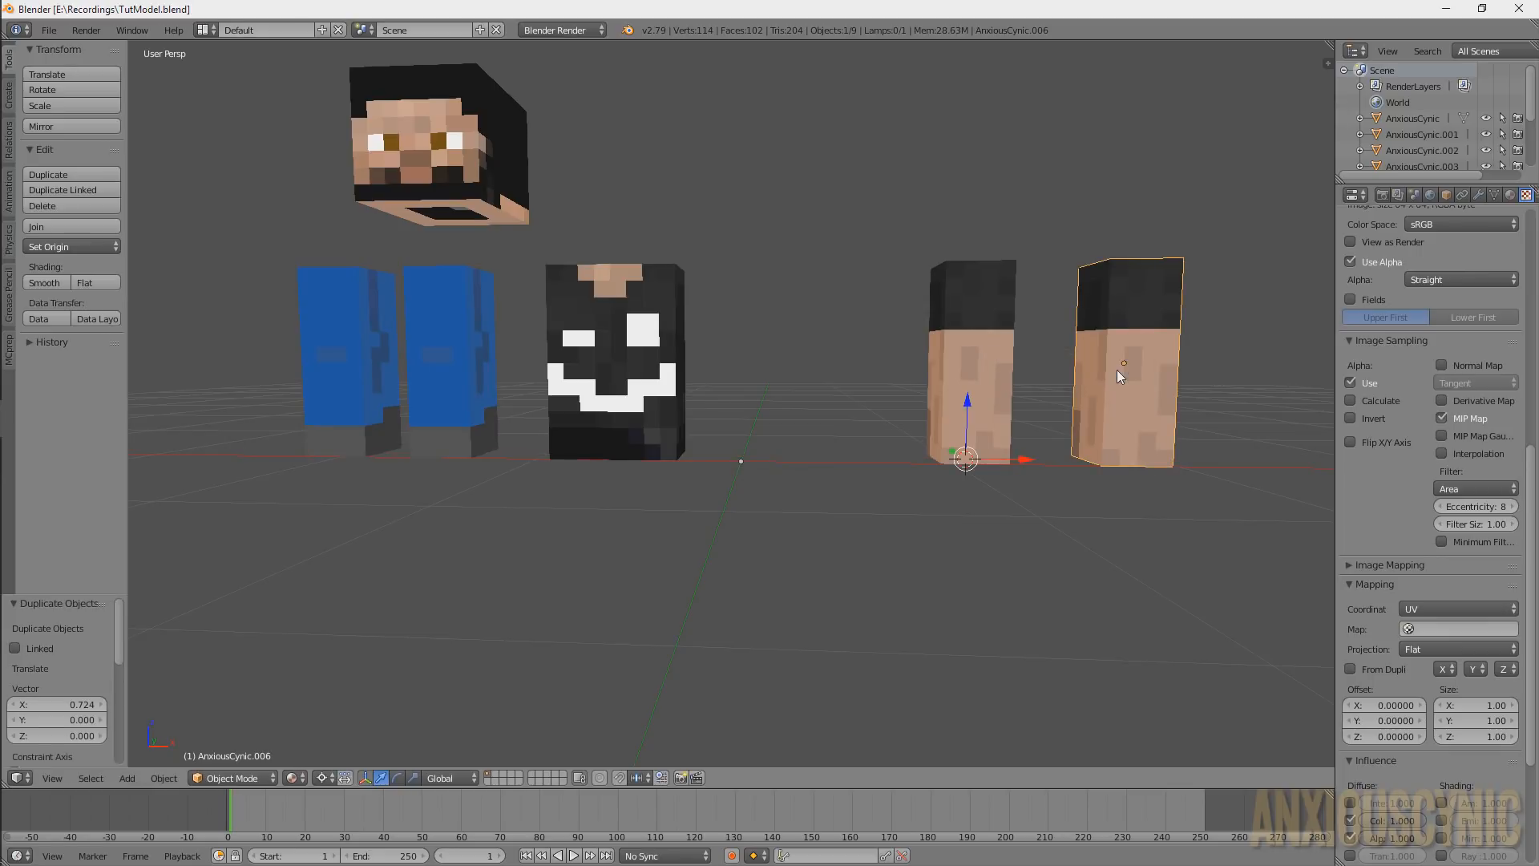
pyautogui.moveTo(1050, 345); pyautogui.dragTo(916, 295, button='middle')
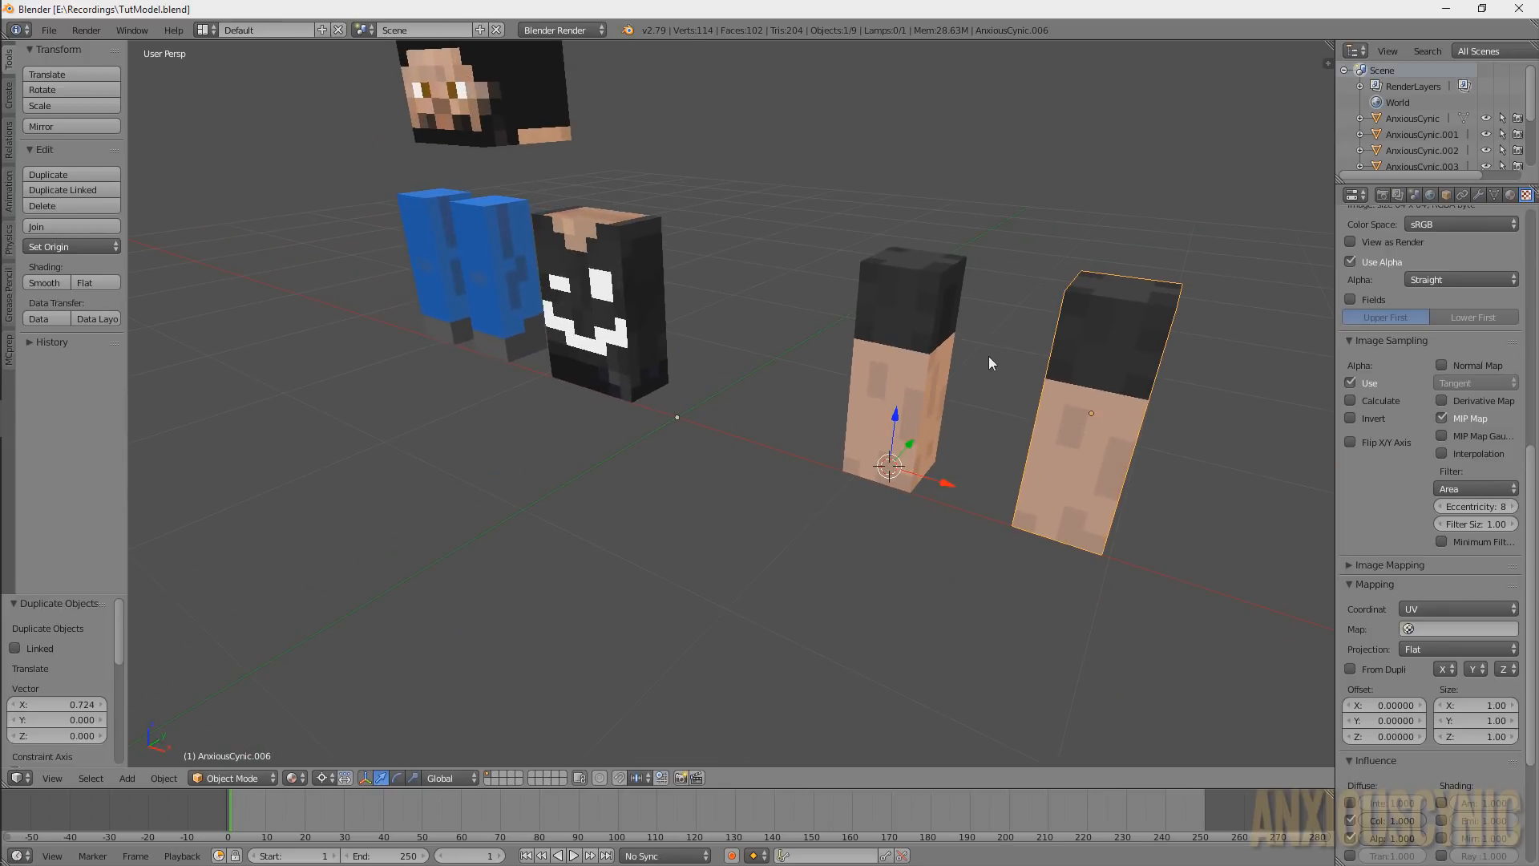
pyautogui.moveTo(988, 356); pyautogui.dragTo(1060, 354, button='middle')
pyautogui.scroll(2, 1074, 354)
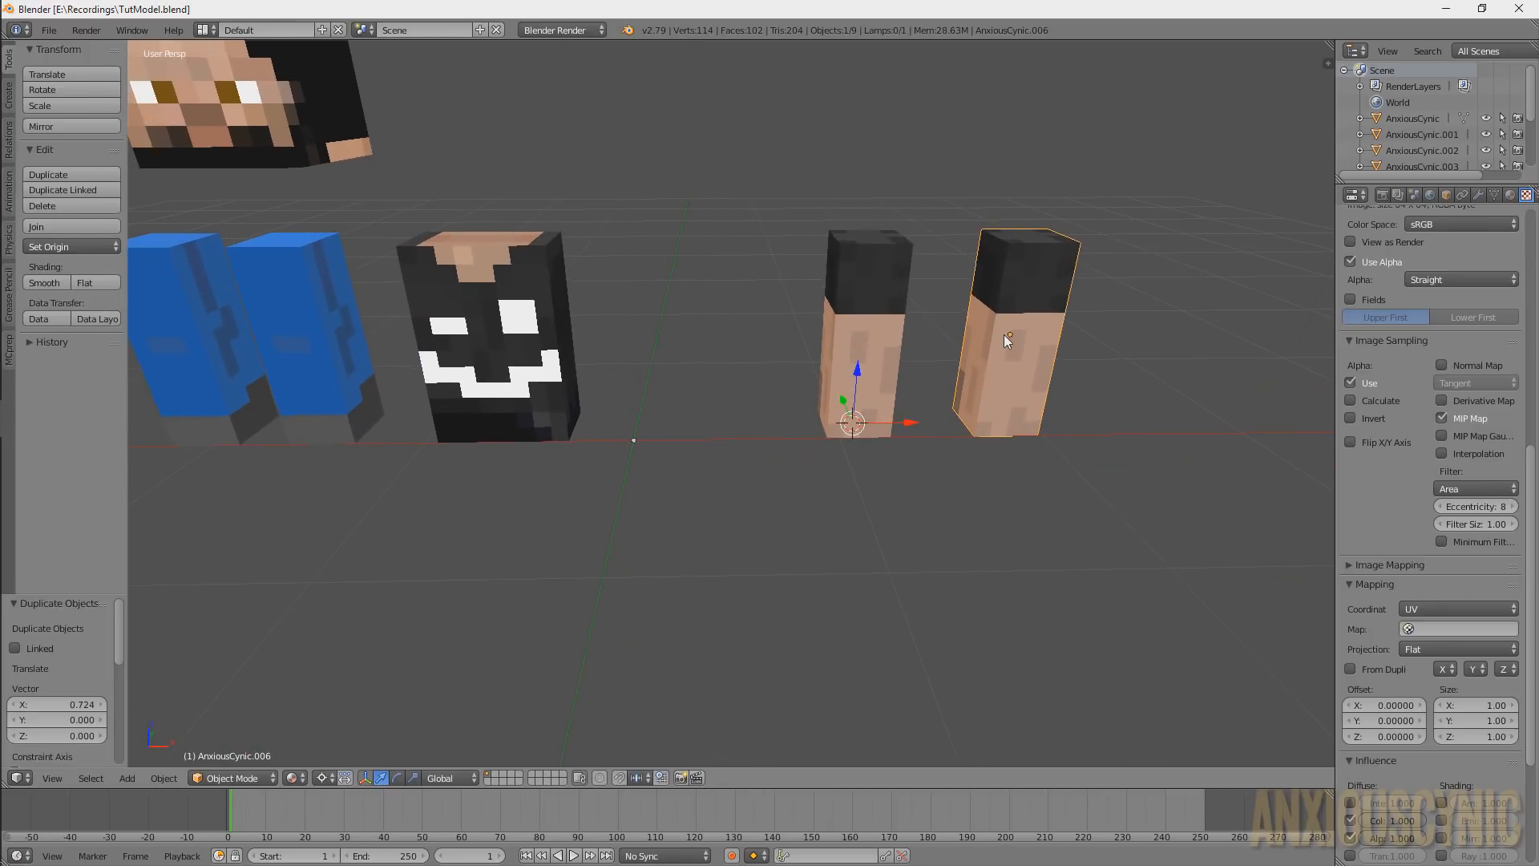
pyautogui.keyDown('shift'); pyautogui.moveTo(669, 356); pyautogui.dragTo(851, 397, button='middle'); pyautogui.keyUp('shift')
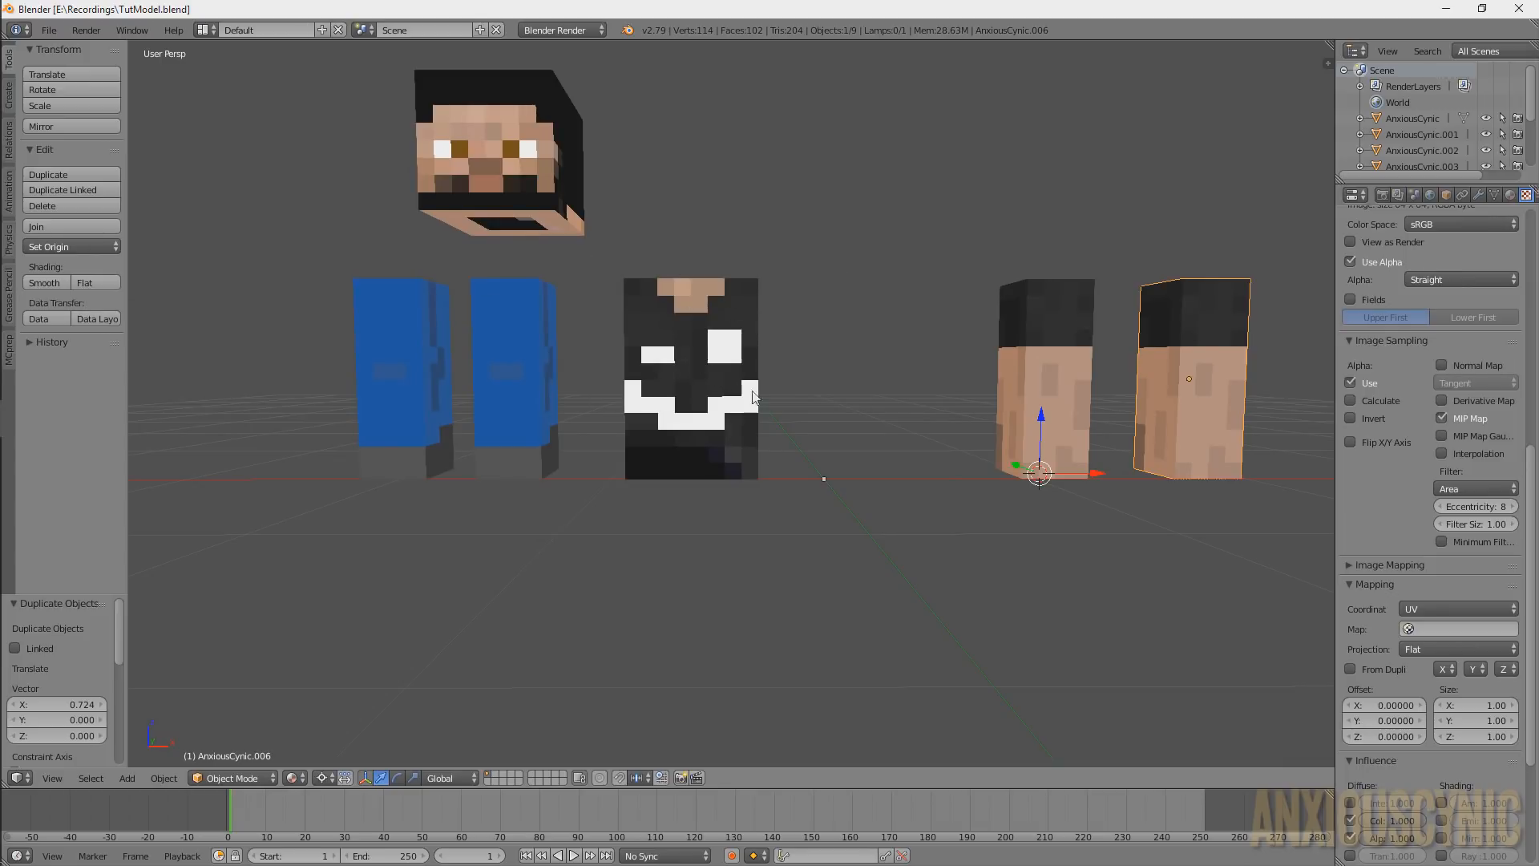
pyautogui.rightClick(702, 388)
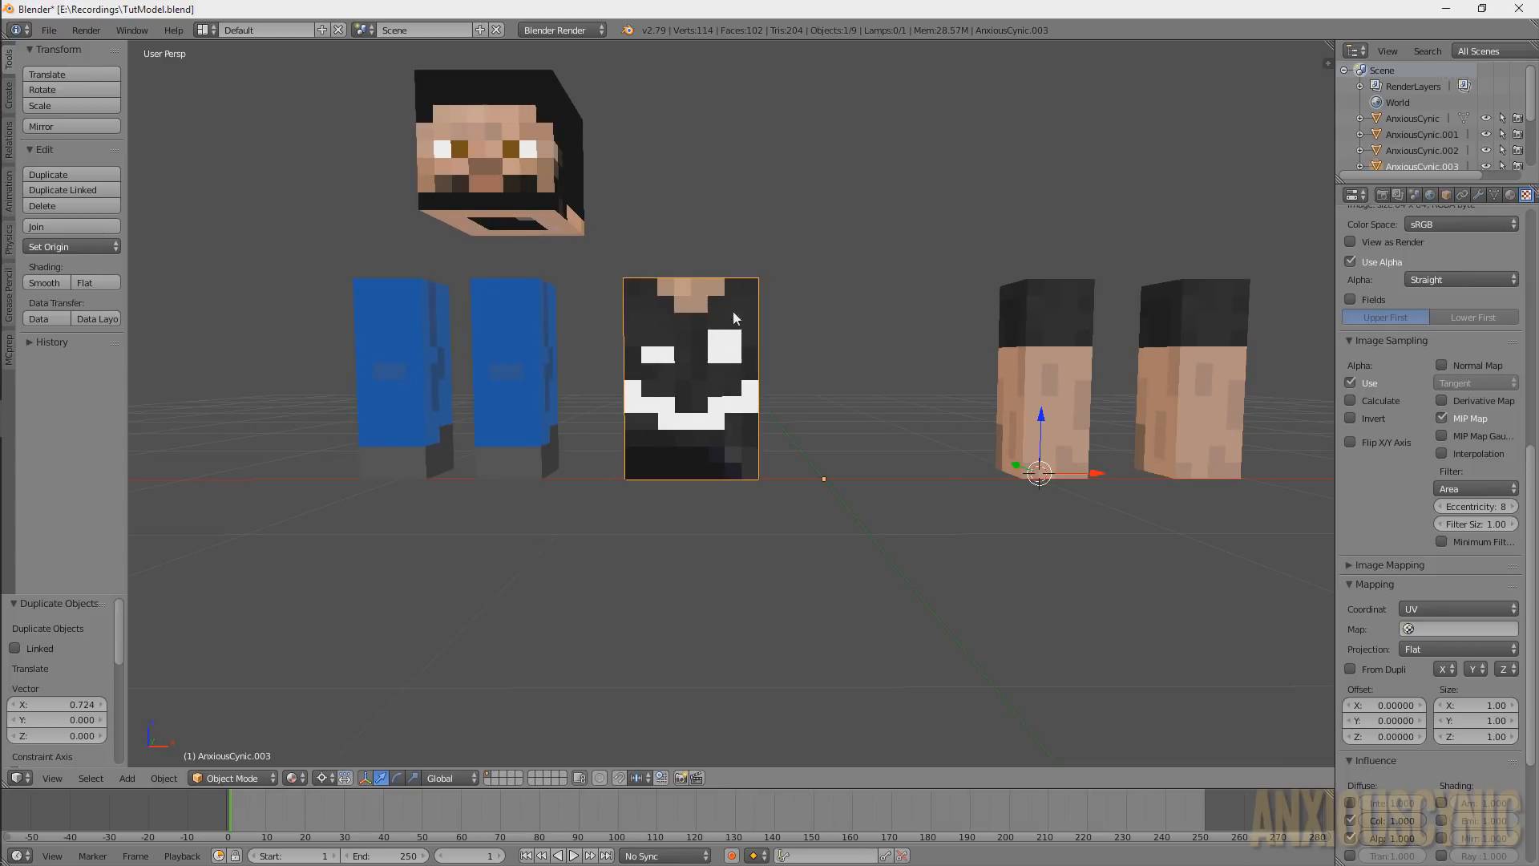
pyautogui.keyDown('shift'); pyautogui.moveTo(730, 376); pyautogui.dragTo(825, 368, button='middle'); pyautogui.keyUp('shift')
pyautogui.keyDown('shift'); pyautogui.moveTo(936, 356); pyautogui.dragTo(837, 381, button='middle'); pyautogui.keyUp('shift')
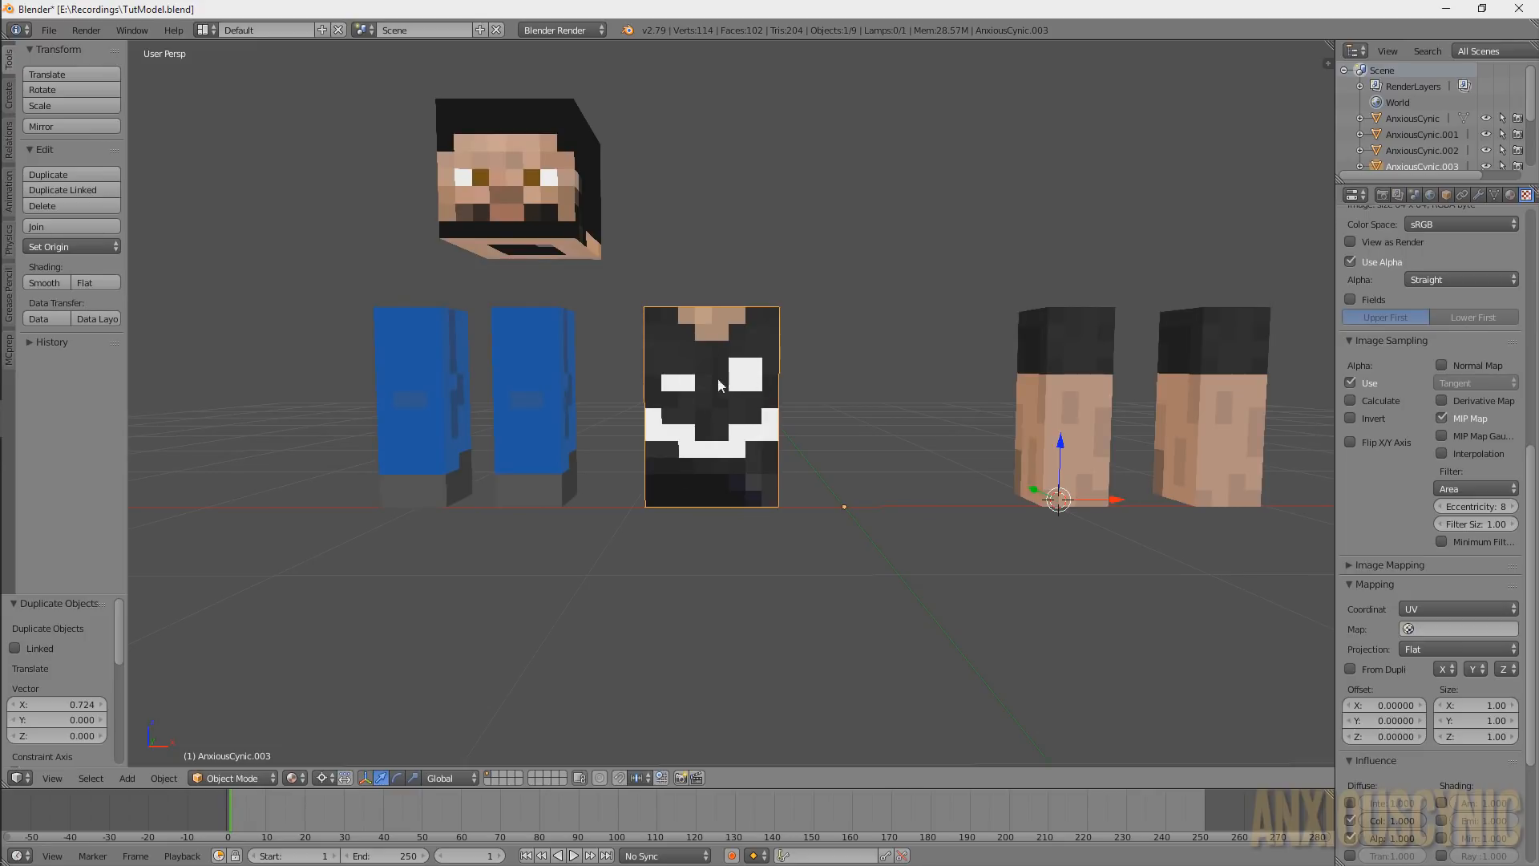
# Parent both legs, the head and both arms to the torso with the Object parent type
pyautogui.click(420, 386)
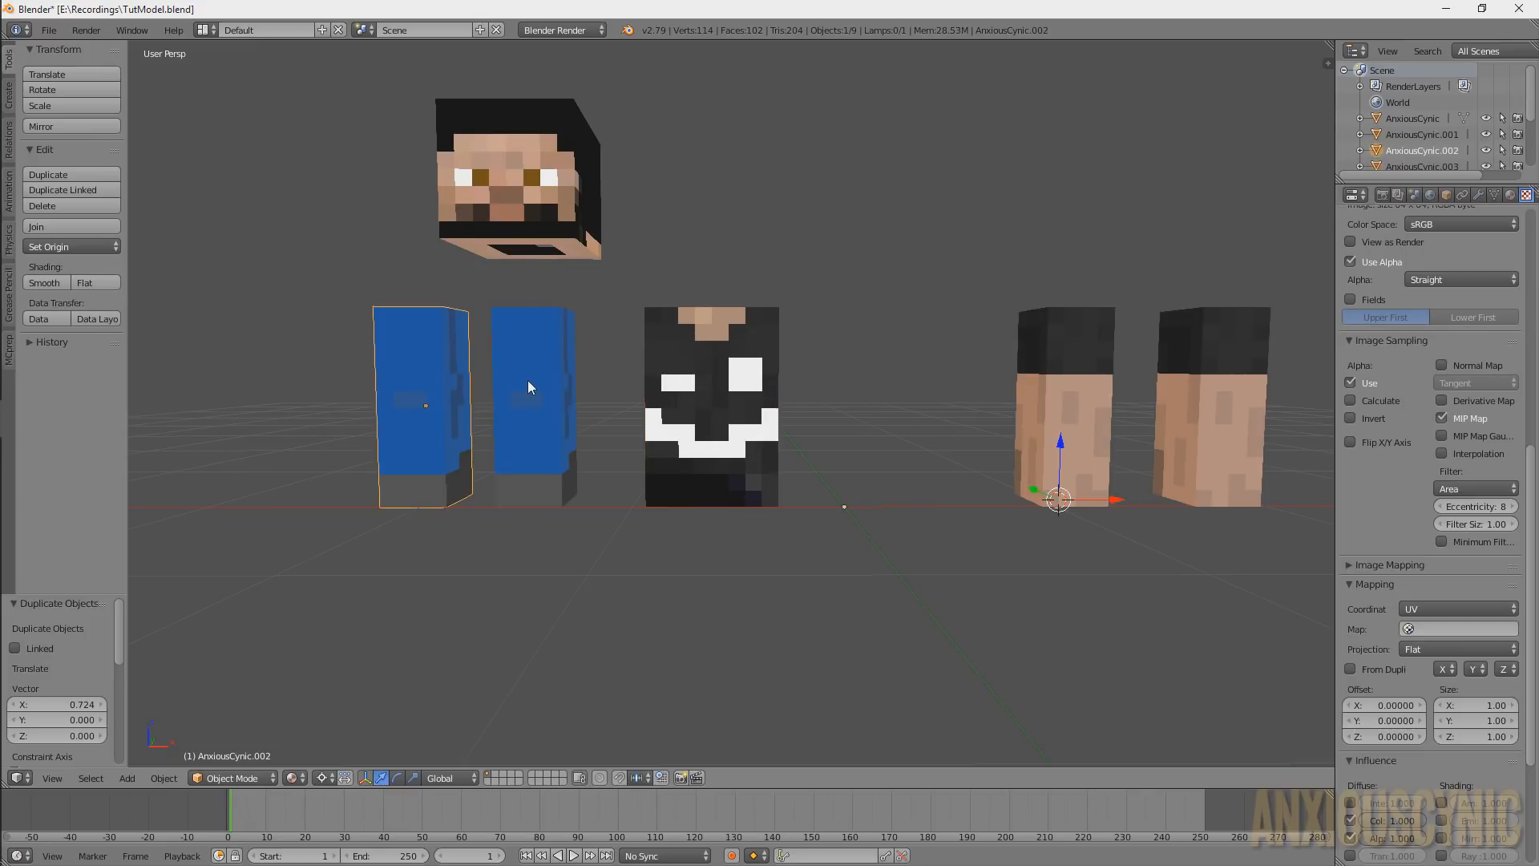
pyautogui.keyDown('shift'); pyautogui.click(527, 382); pyautogui.keyUp('shift')
pyautogui.keyDown('shift'); pyautogui.click(529, 201); pyautogui.keyUp('shift')
pyautogui.keyDown('shift'); pyautogui.click(1066, 363); pyautogui.keyUp('shift')
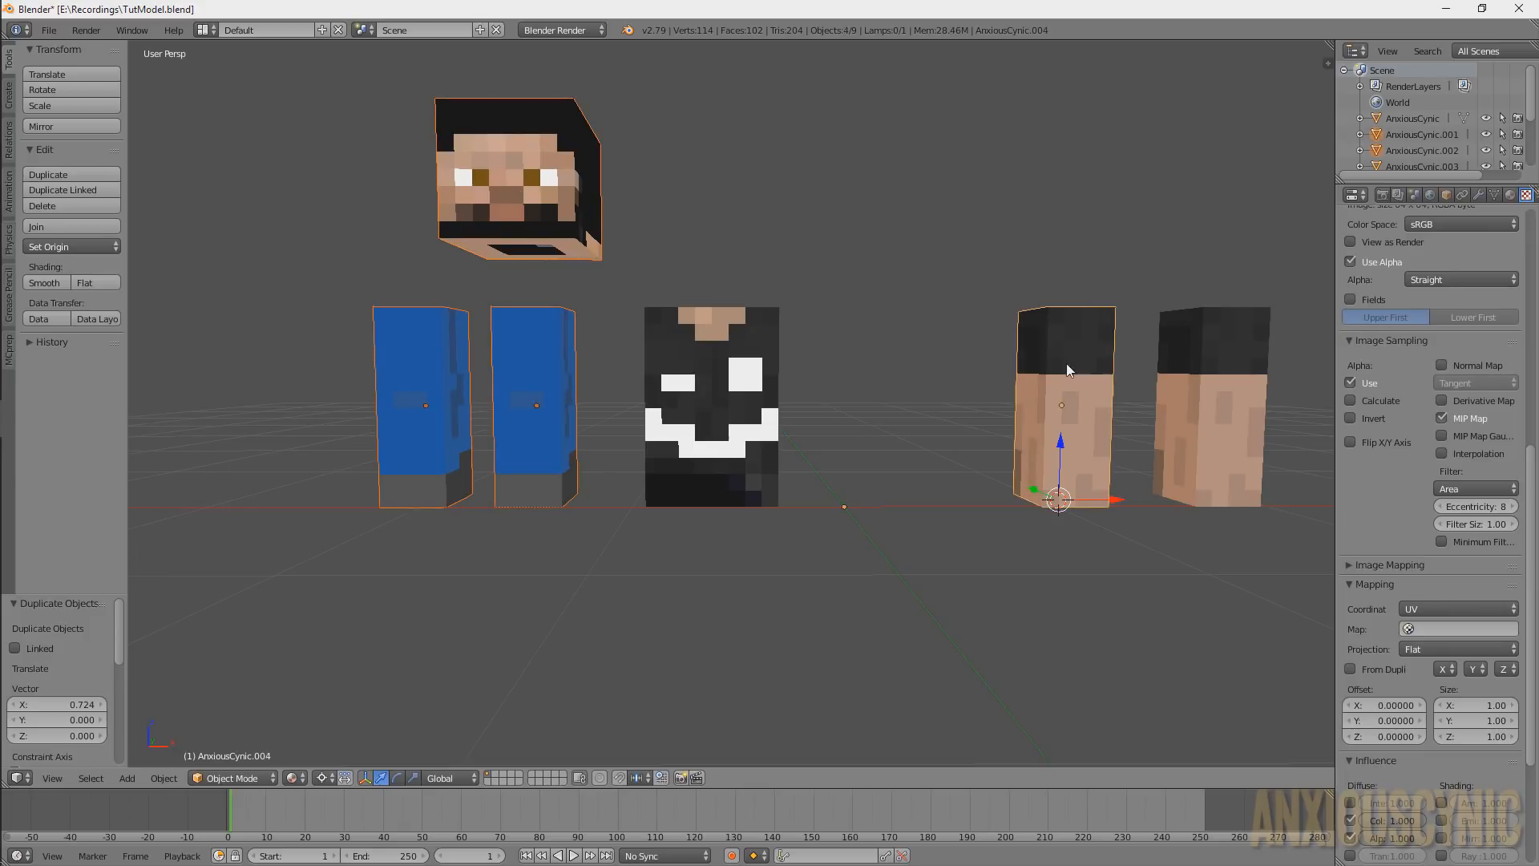
pyautogui.keyDown('shift'); pyautogui.click(1210, 365); pyautogui.keyUp('shift')
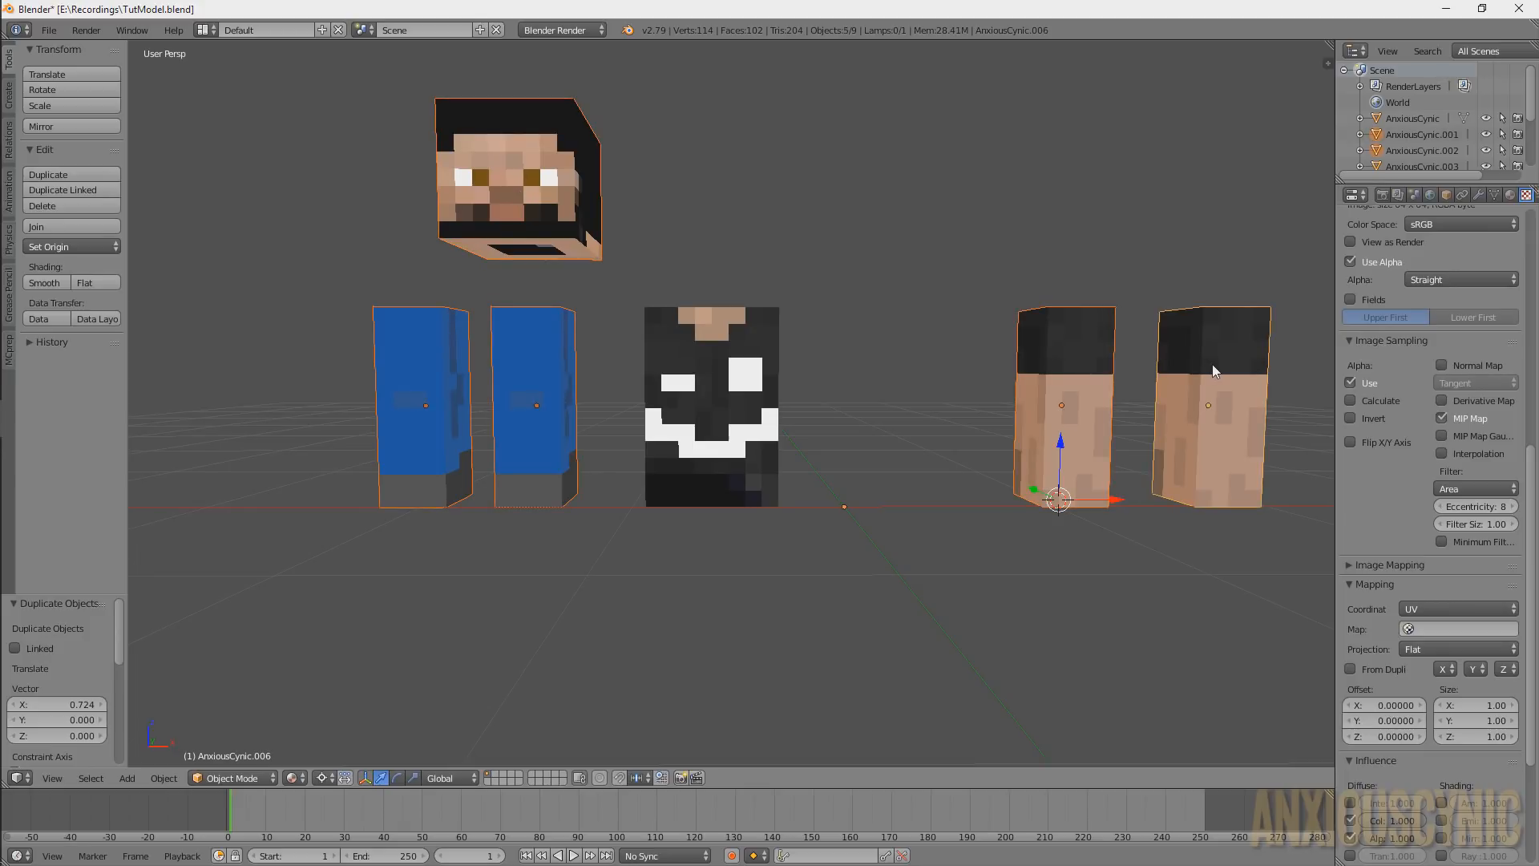
pyautogui.keyDown('shift'); pyautogui.click(709, 375); pyautogui.keyUp('shift')
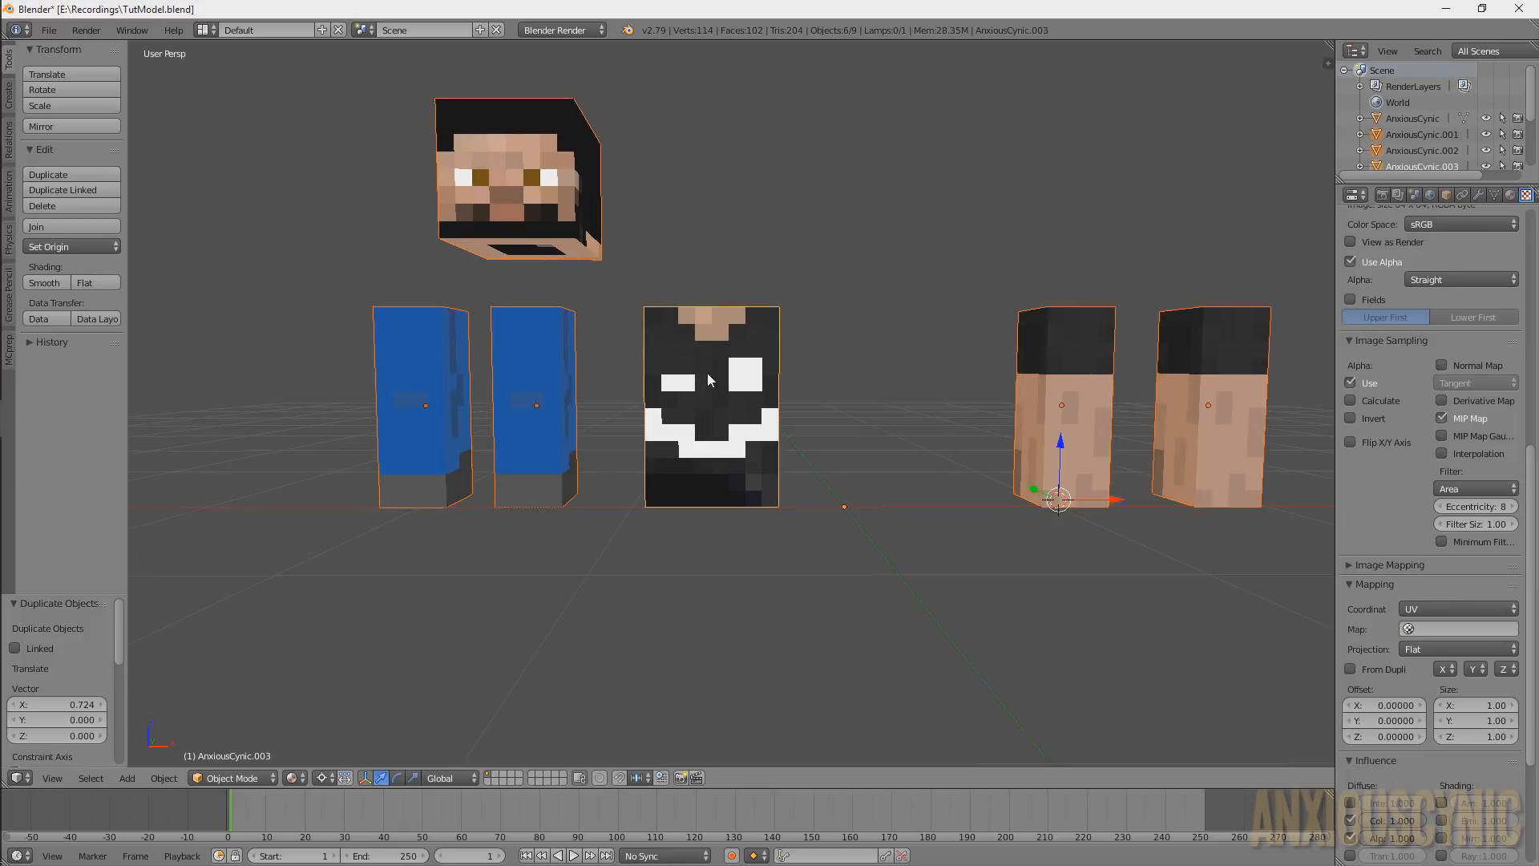
pyautogui.hotkey('ctrl', 'p')
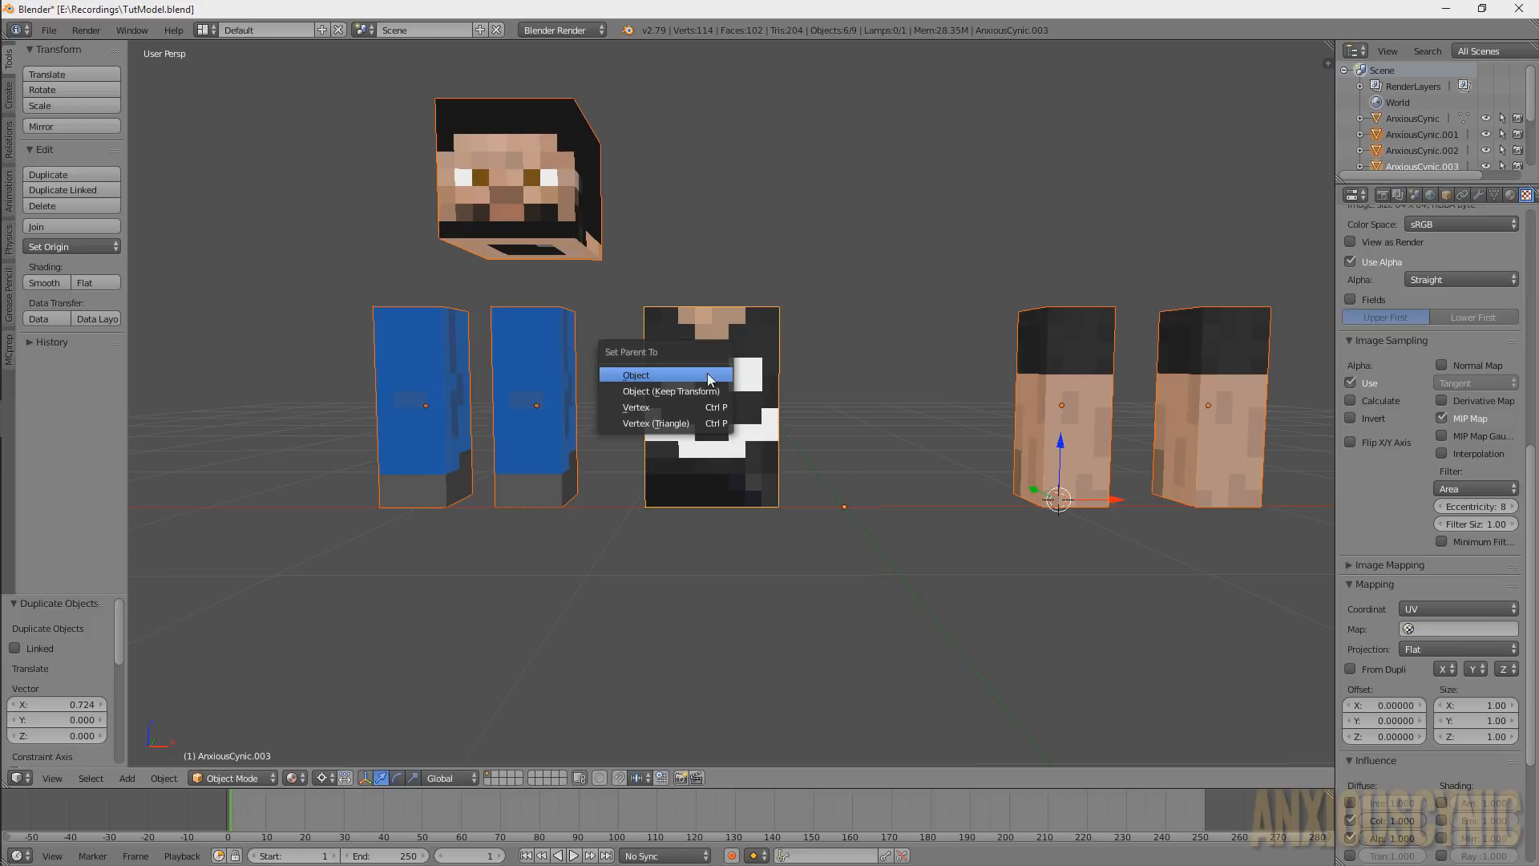
pyautogui.click(647, 377)
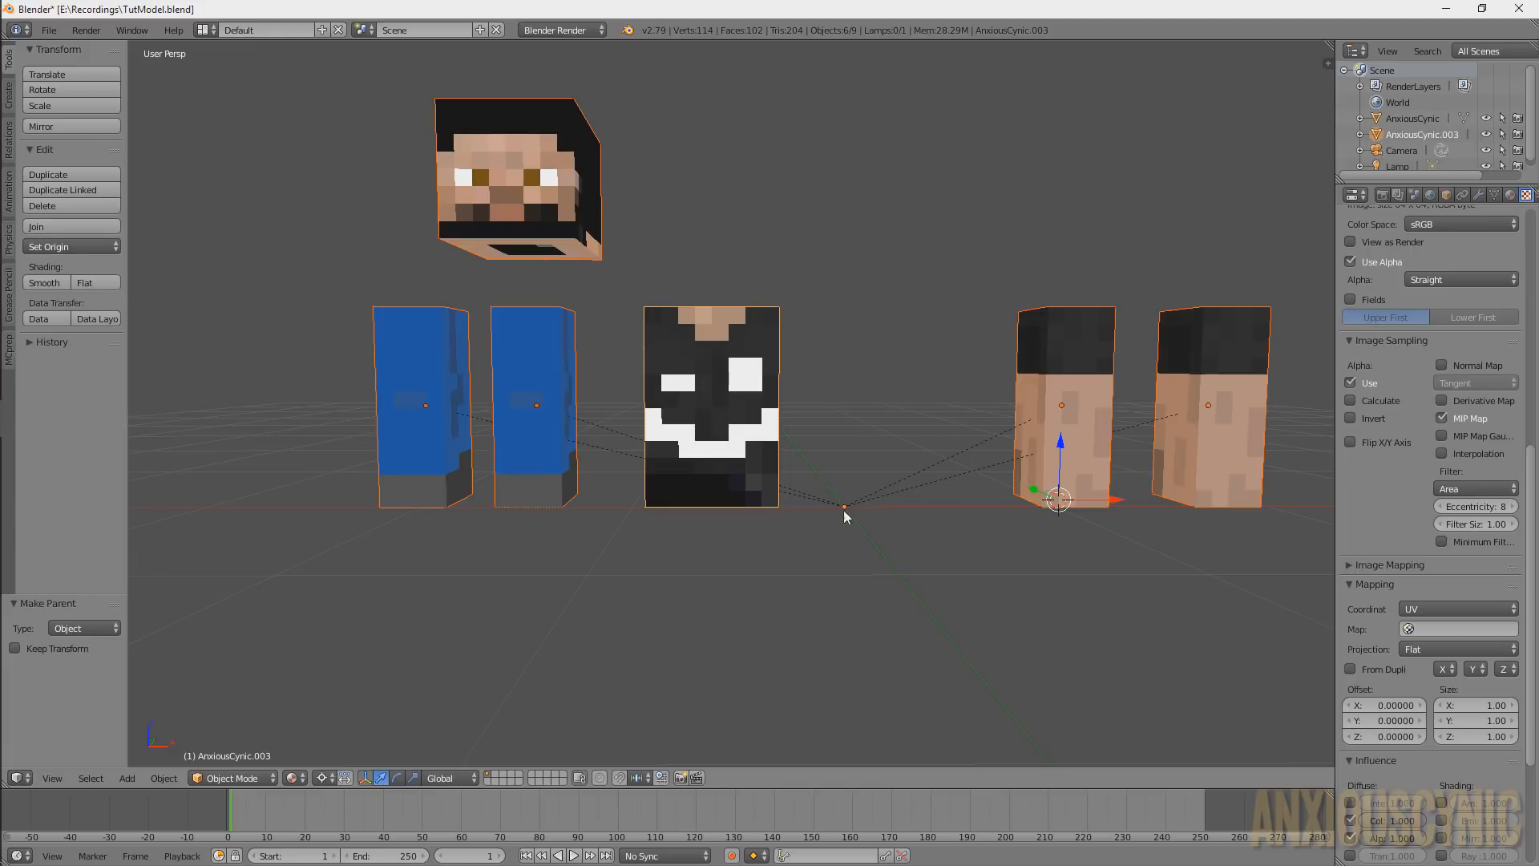
# Set the torso's origin to its geometry and save the file
pyautogui.rightClick(712, 382)
pyautogui.click(74, 246)
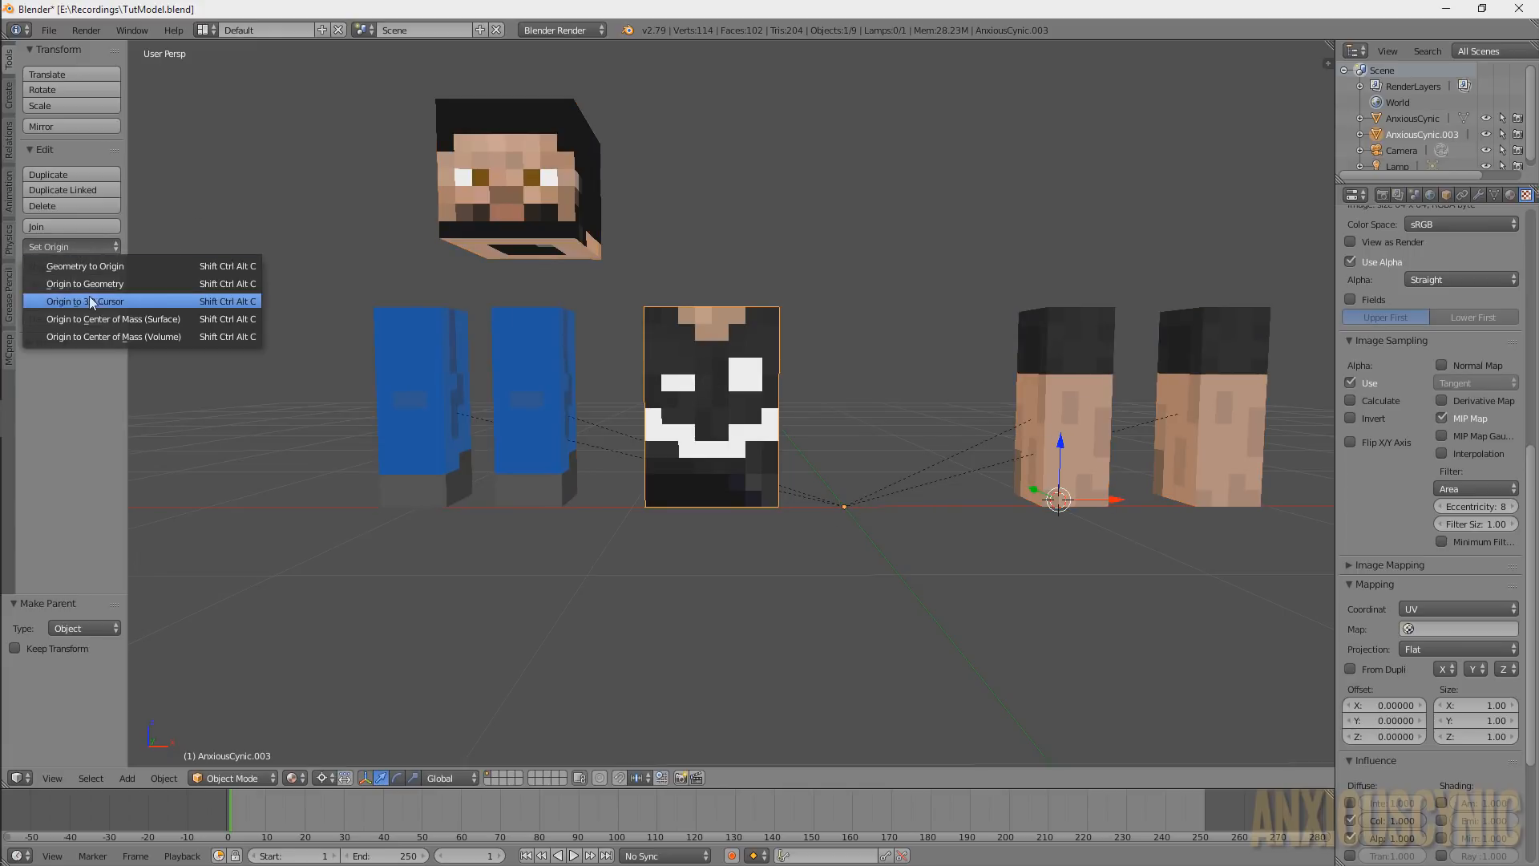
pyautogui.click(103, 283)
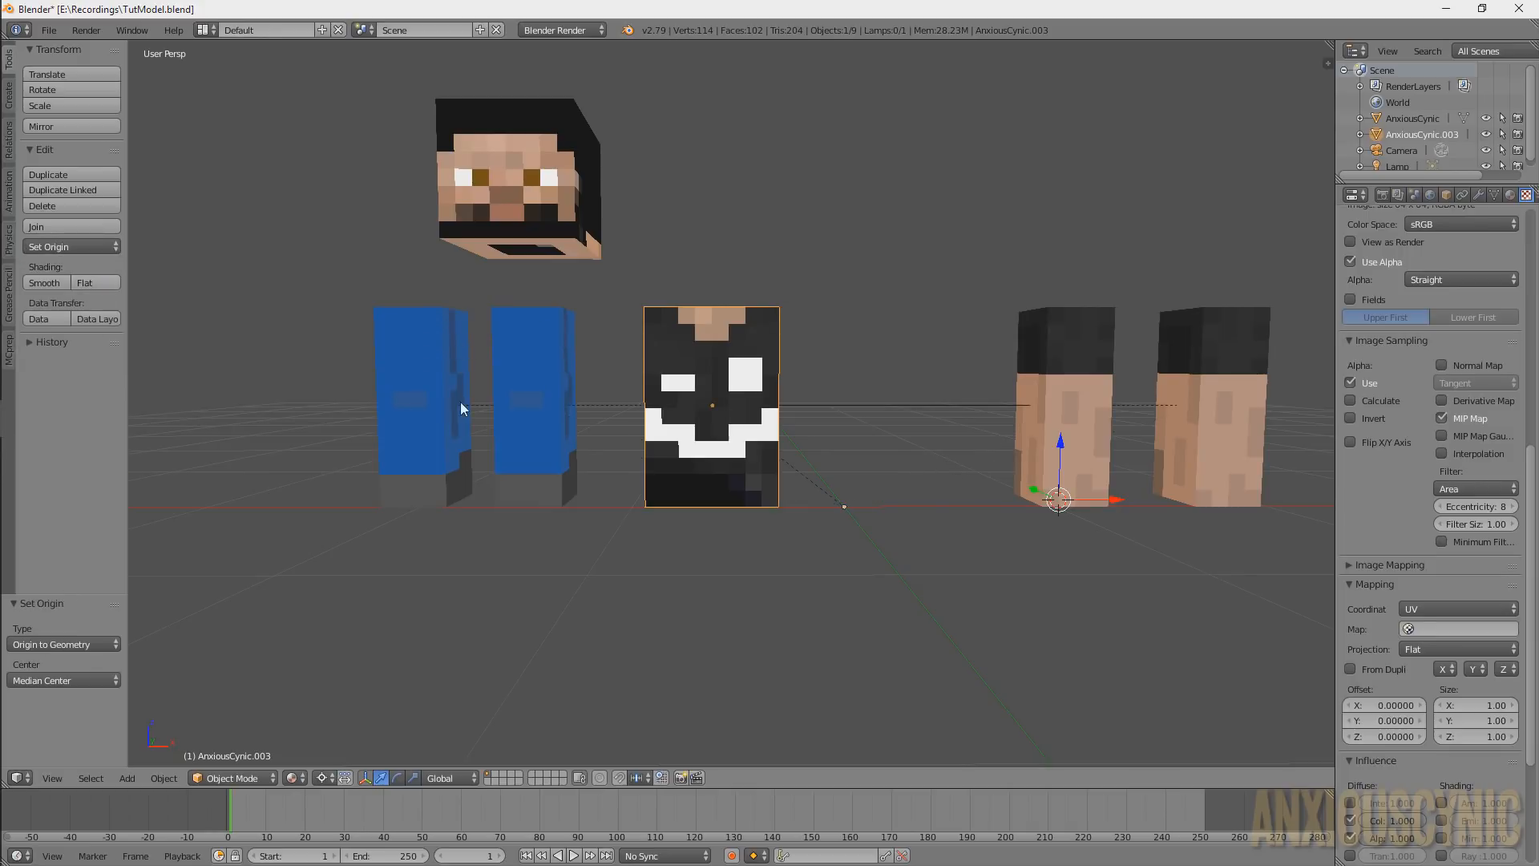
pyautogui.hotkey('ctrl', 's')
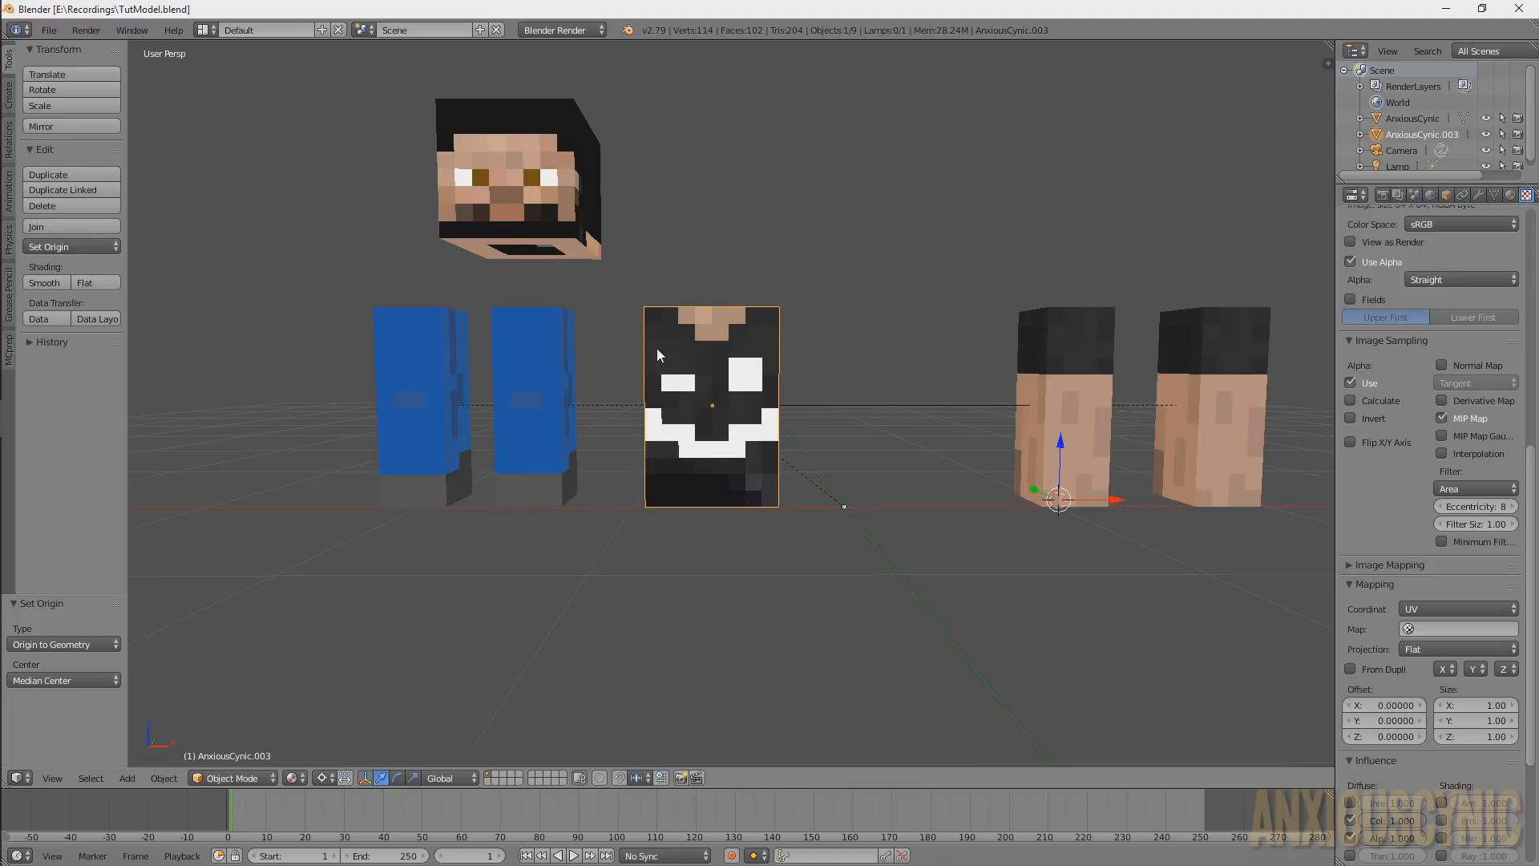
# Select the top face of the leg nearest the torso in Edit Mode and snap the 3D cursor to it
pyautogui.moveTo(659, 353); pyautogui.dragTo(694, 512, button='middle')
pyautogui.scroll(1, 694, 512)
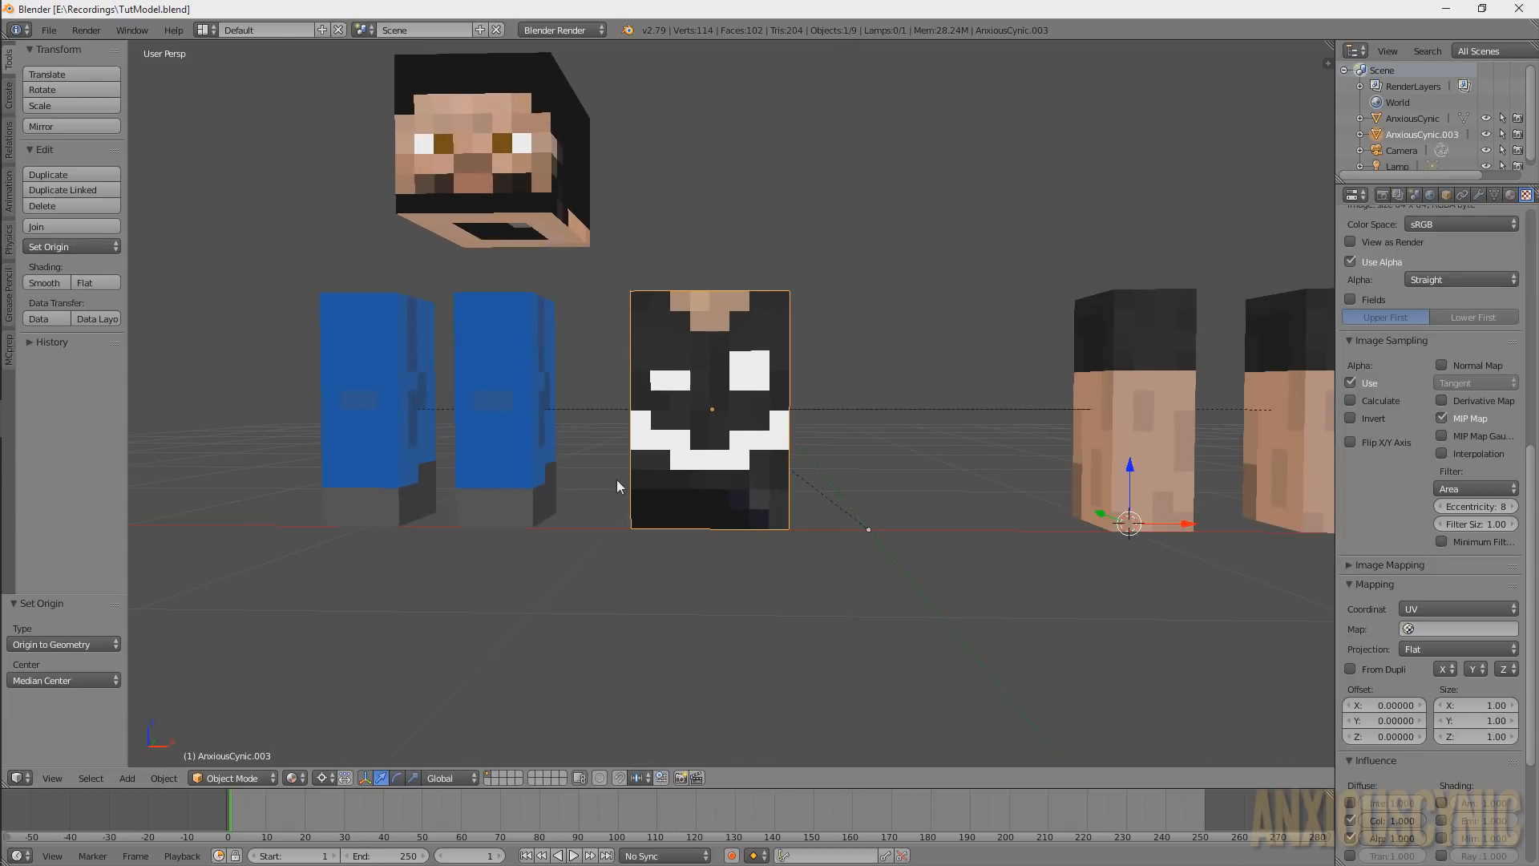
pyautogui.rightClick(520, 375)
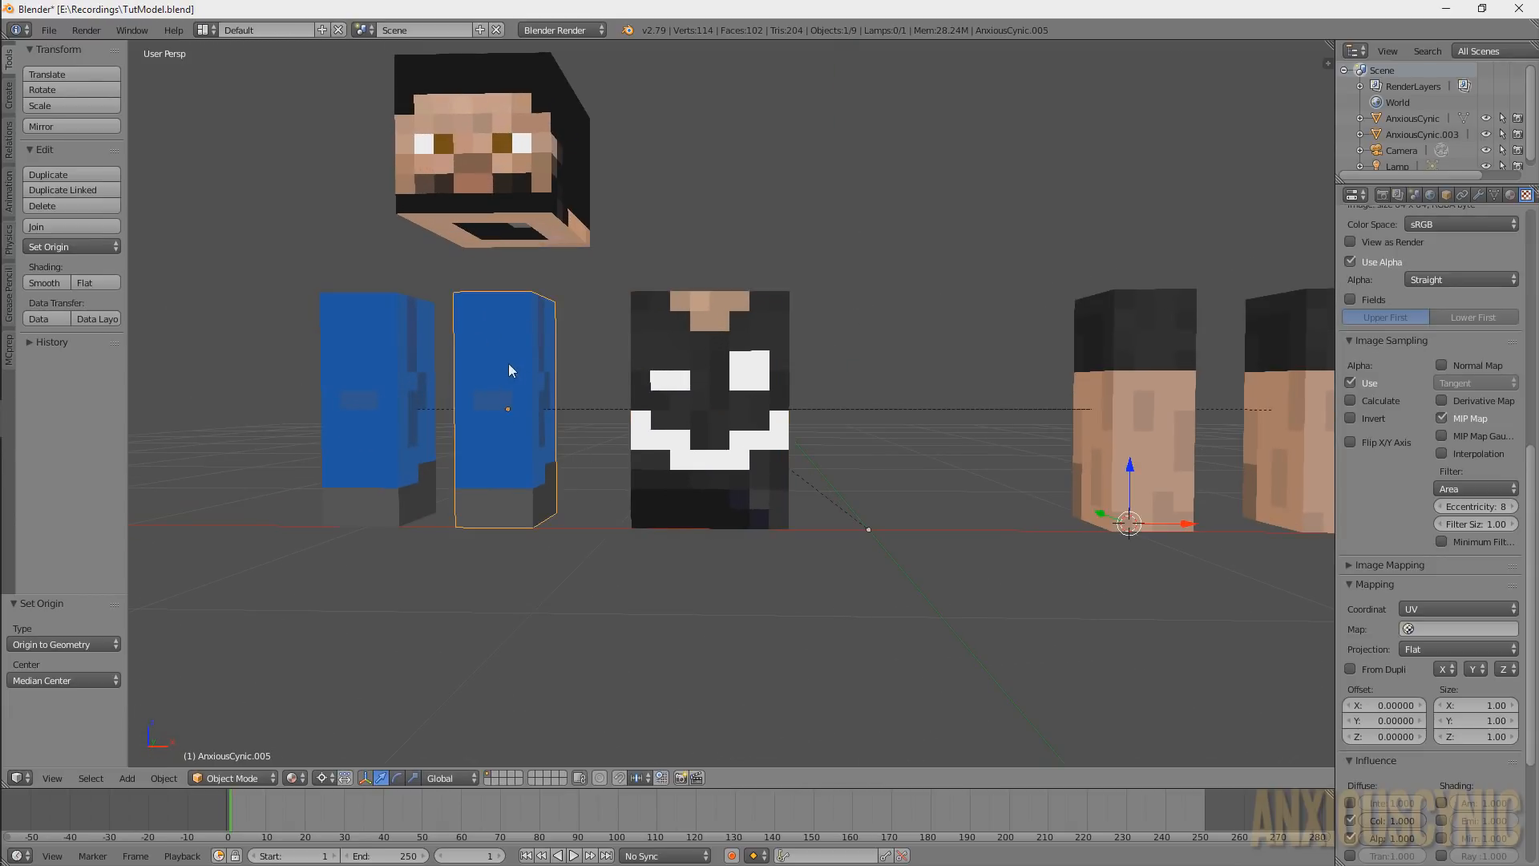
pyautogui.moveTo(508, 363); pyautogui.dragTo(835, 400, button='middle')
pyautogui.scroll(2, 835, 401)
pyautogui.press('Tab')
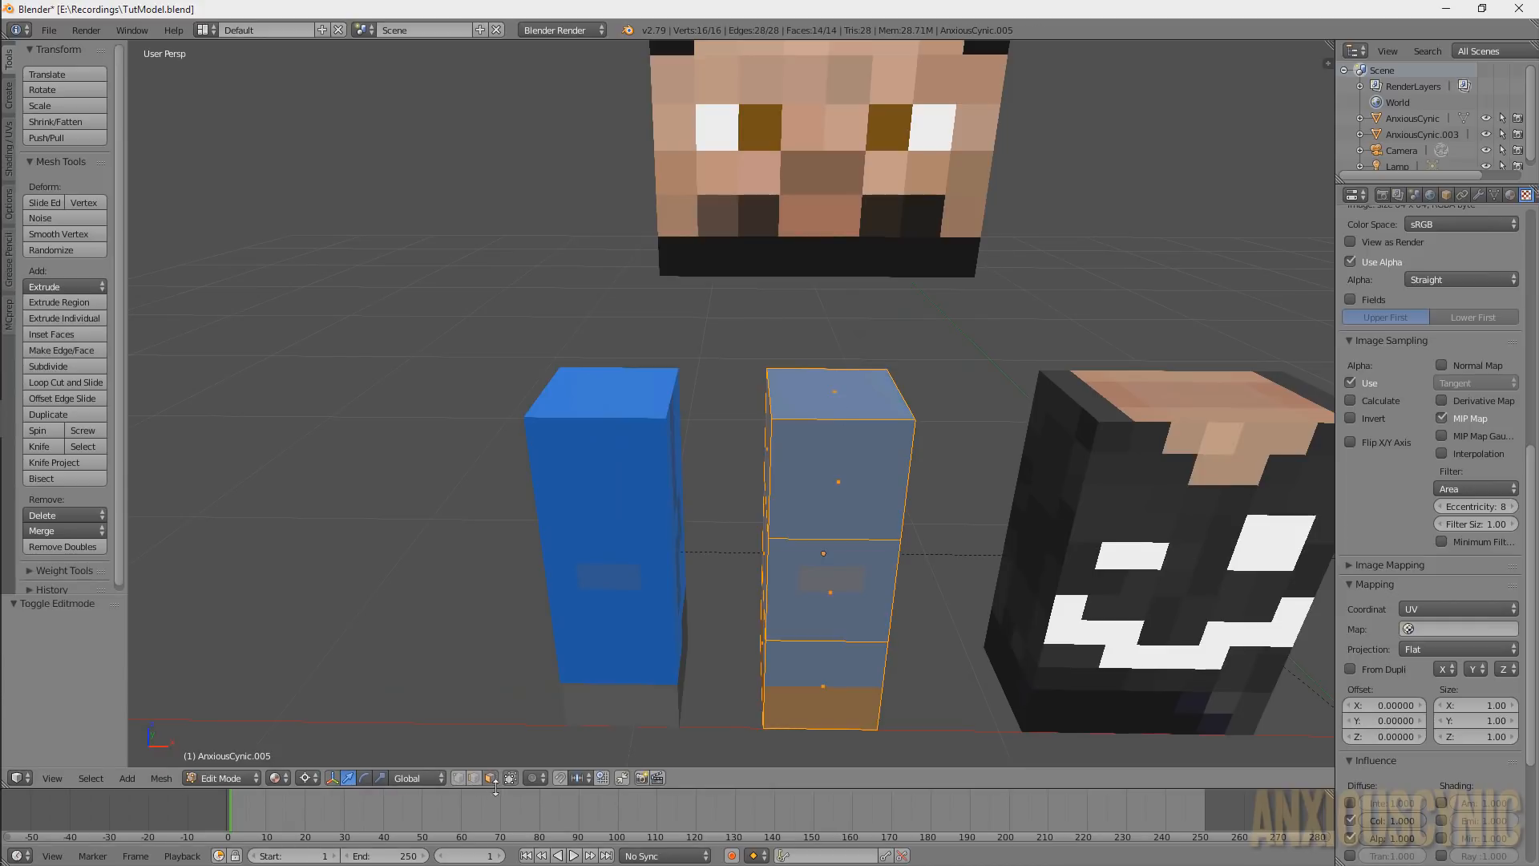
pyautogui.rightClick(843, 401)
pyautogui.moveTo(927, 412); pyautogui.dragTo(924, 399, button='middle')
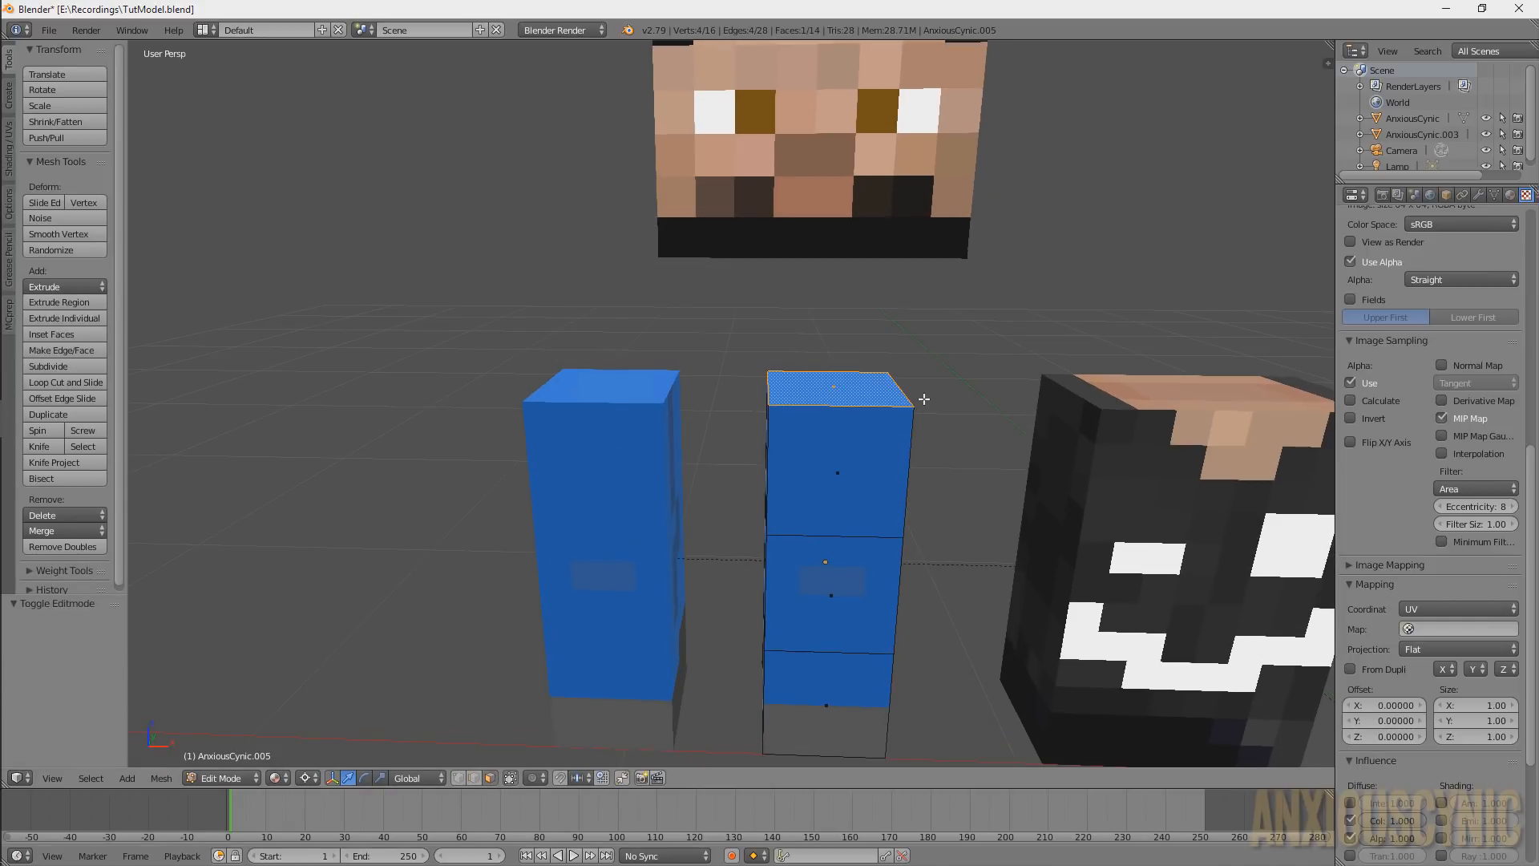
pyautogui.hotkey('shift', 's')
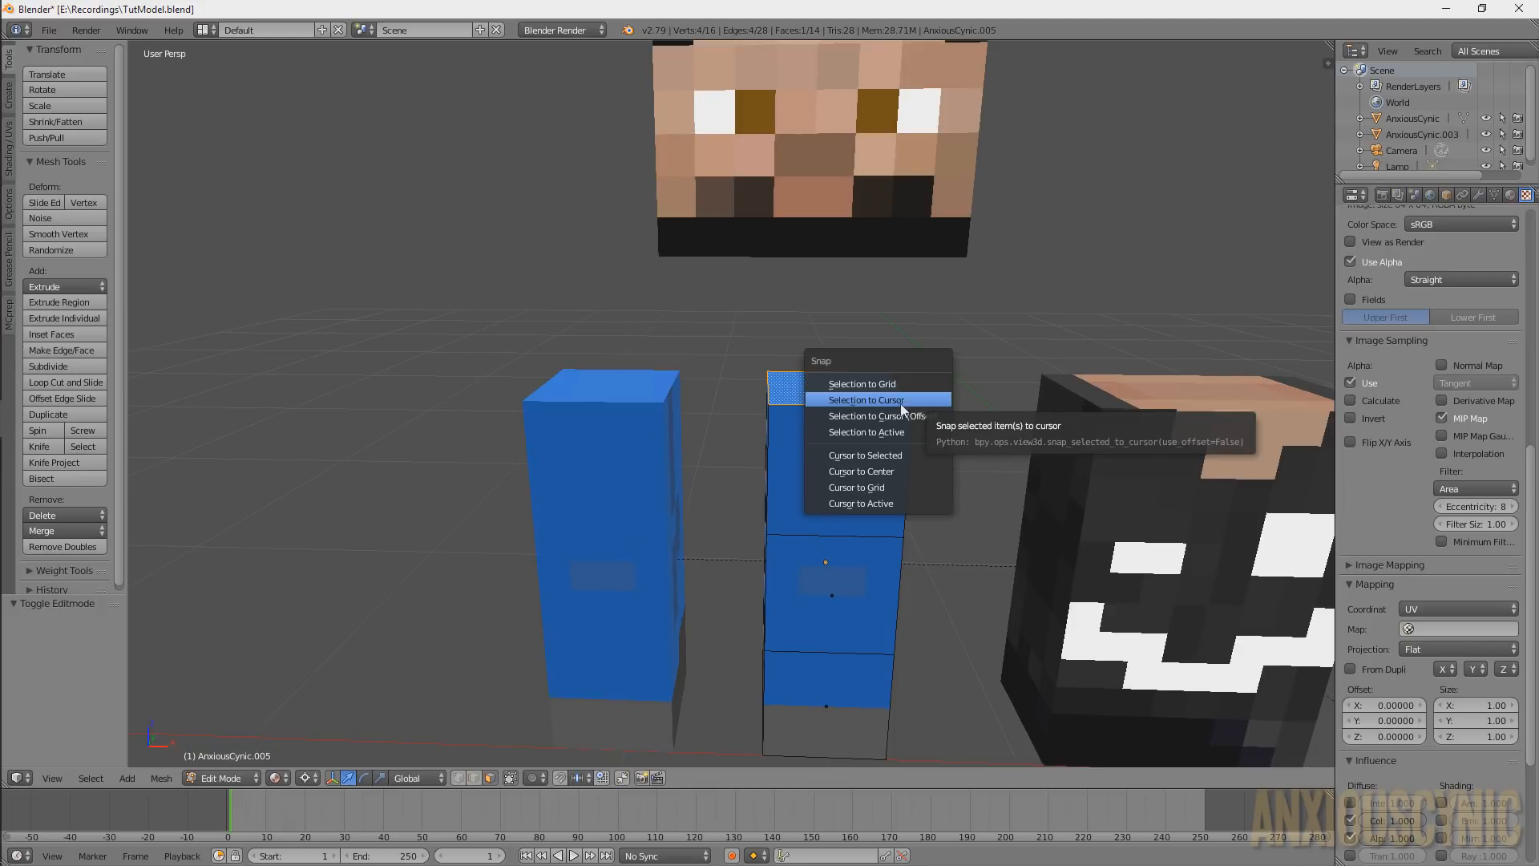
pyautogui.click(879, 455)
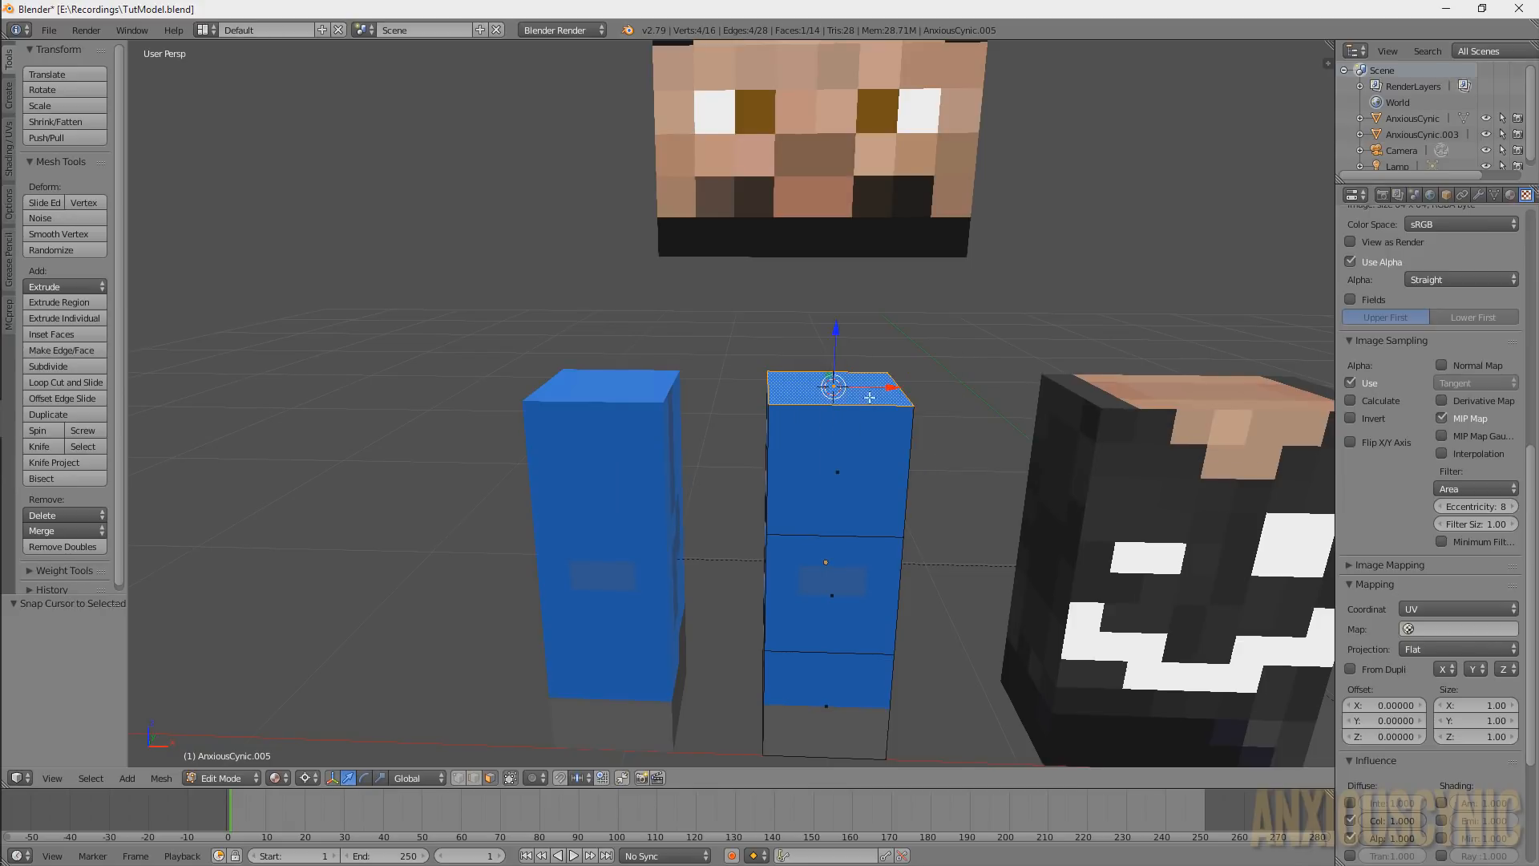
# Return to Object Mode and set the origin of the leg nearest the torso to the 3D cursor
pyautogui.press('Tab')
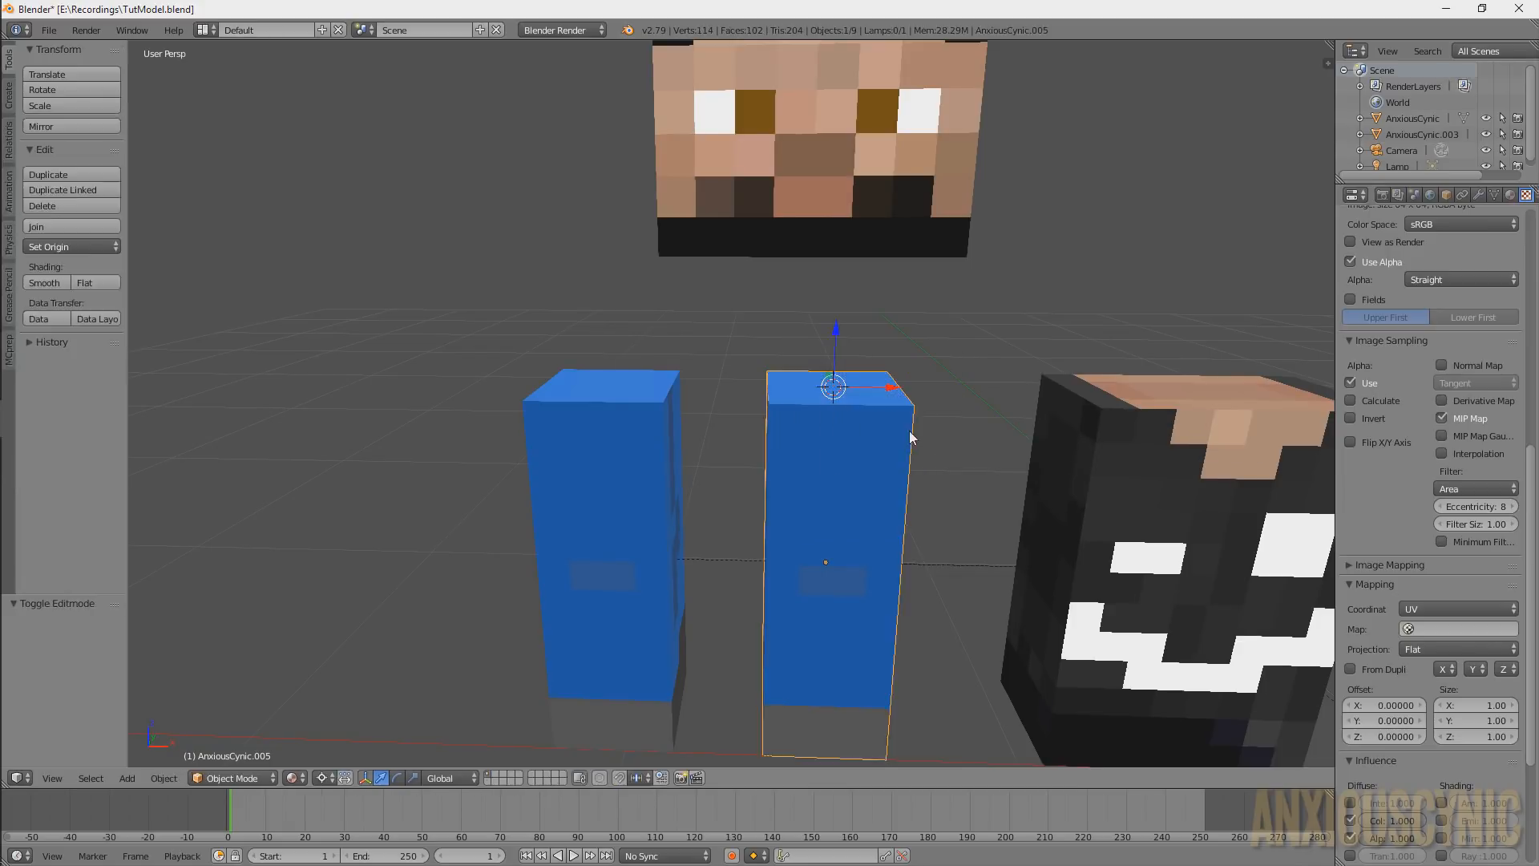
pyautogui.click(103, 244)
pyautogui.click(89, 303)
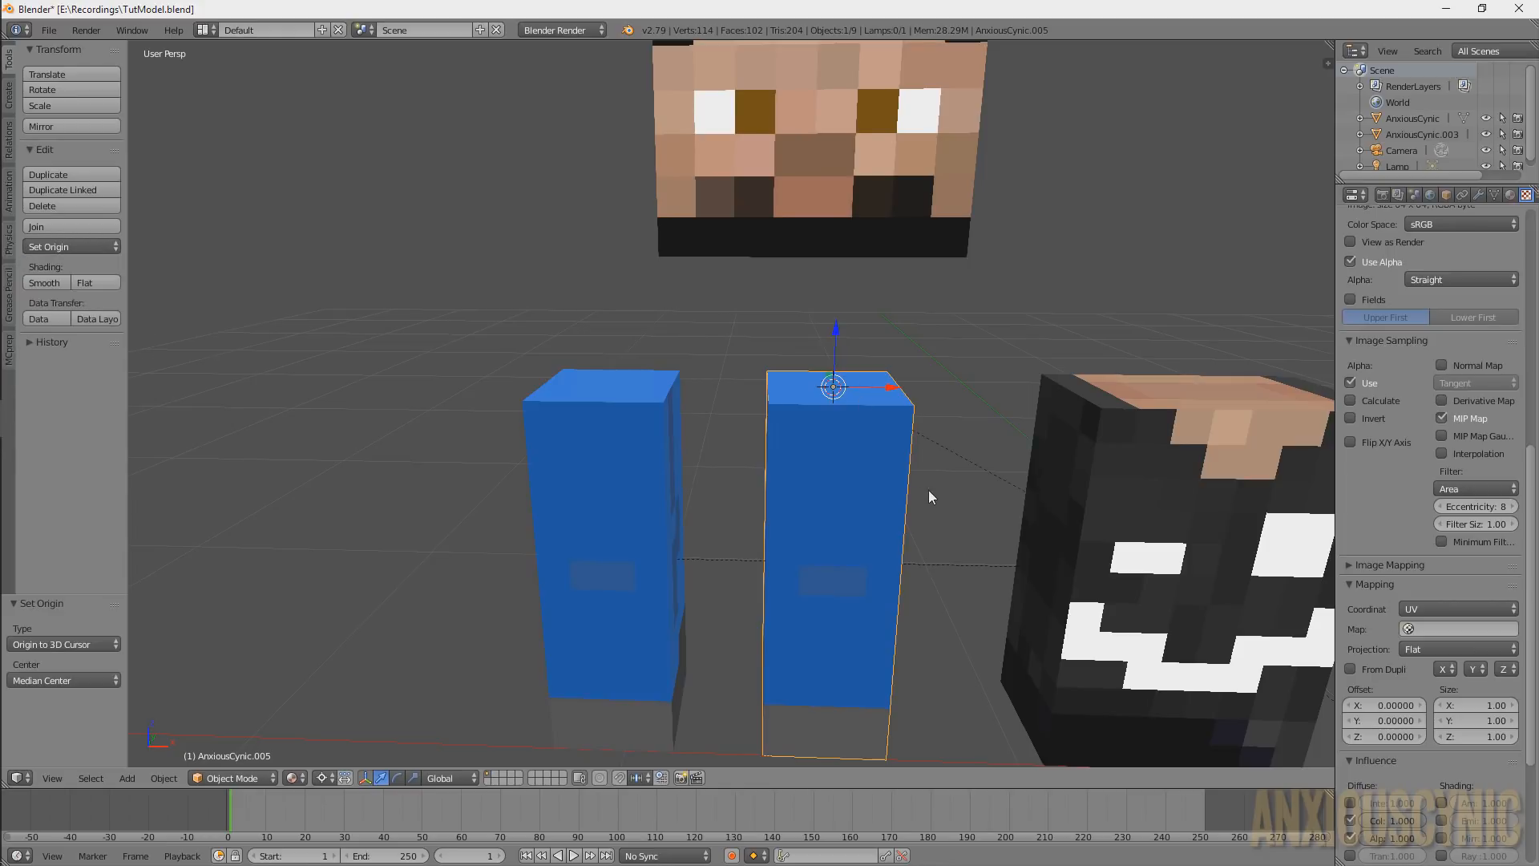
# Select the top face of the leg farthest from the torso in Edit Mode and snap the 3D cursor to it
pyautogui.moveTo(928, 489); pyautogui.dragTo(844, 497, button='middle')
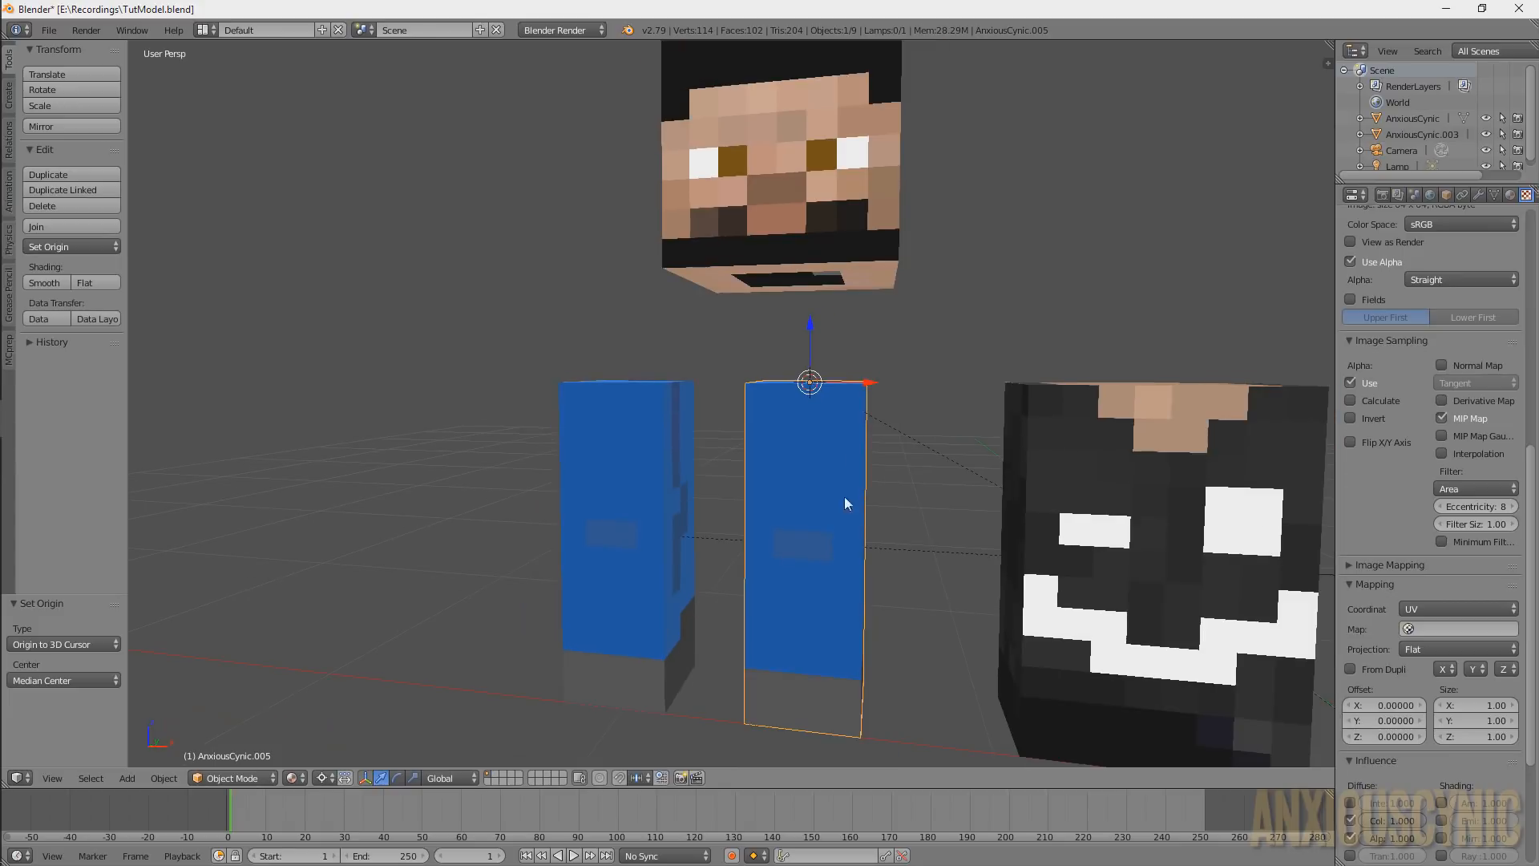
pyautogui.rightClick(641, 482)
pyautogui.press('Tab')
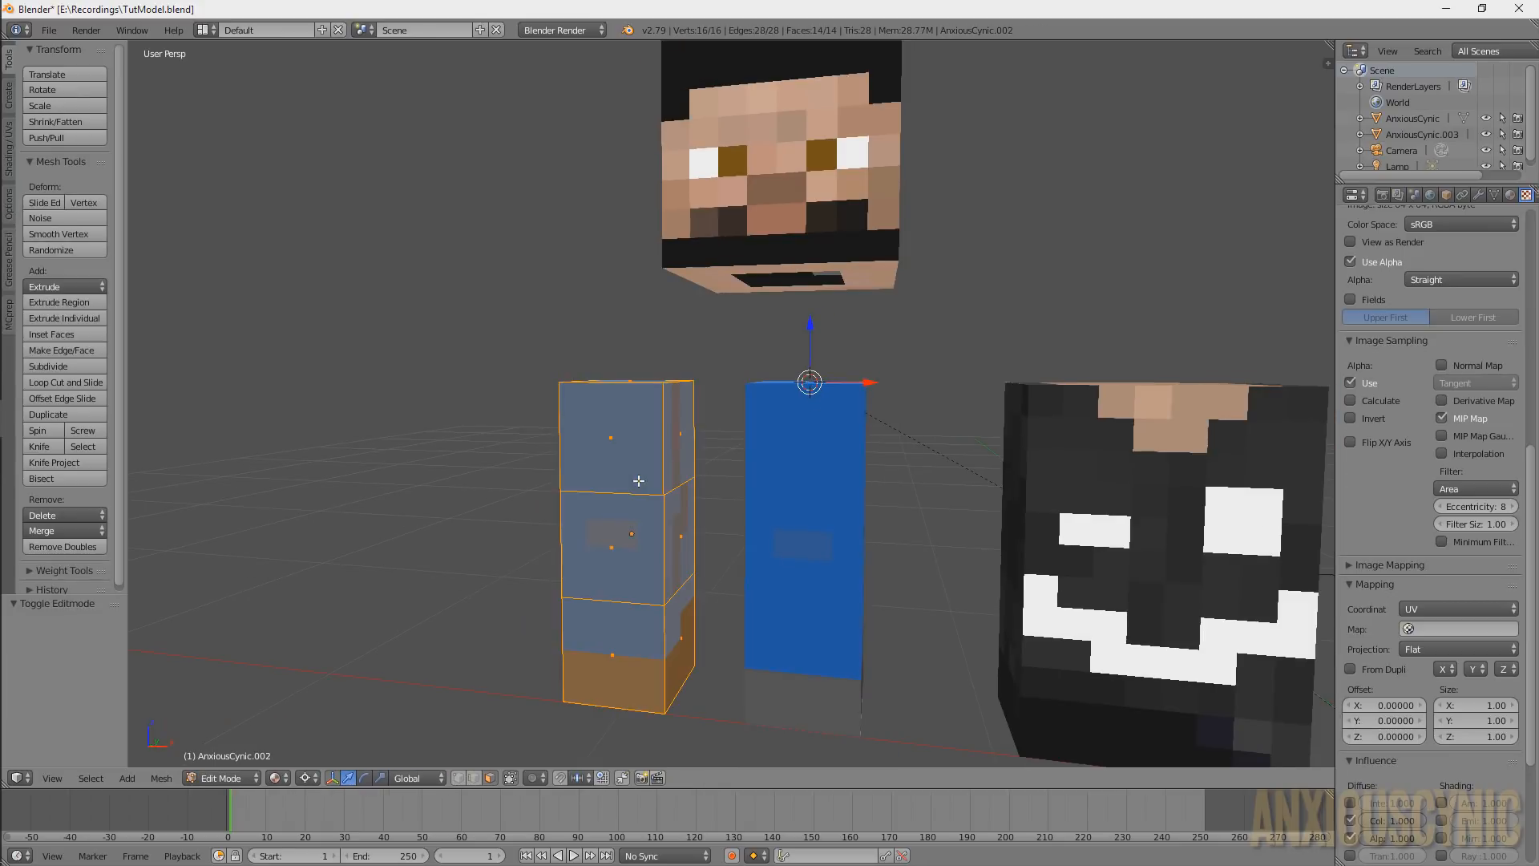
pyautogui.moveTo(644, 427); pyautogui.dragTo(635, 395, button='middle')
pyautogui.rightClick(632, 386)
pyautogui.hotkey('shift', 's')
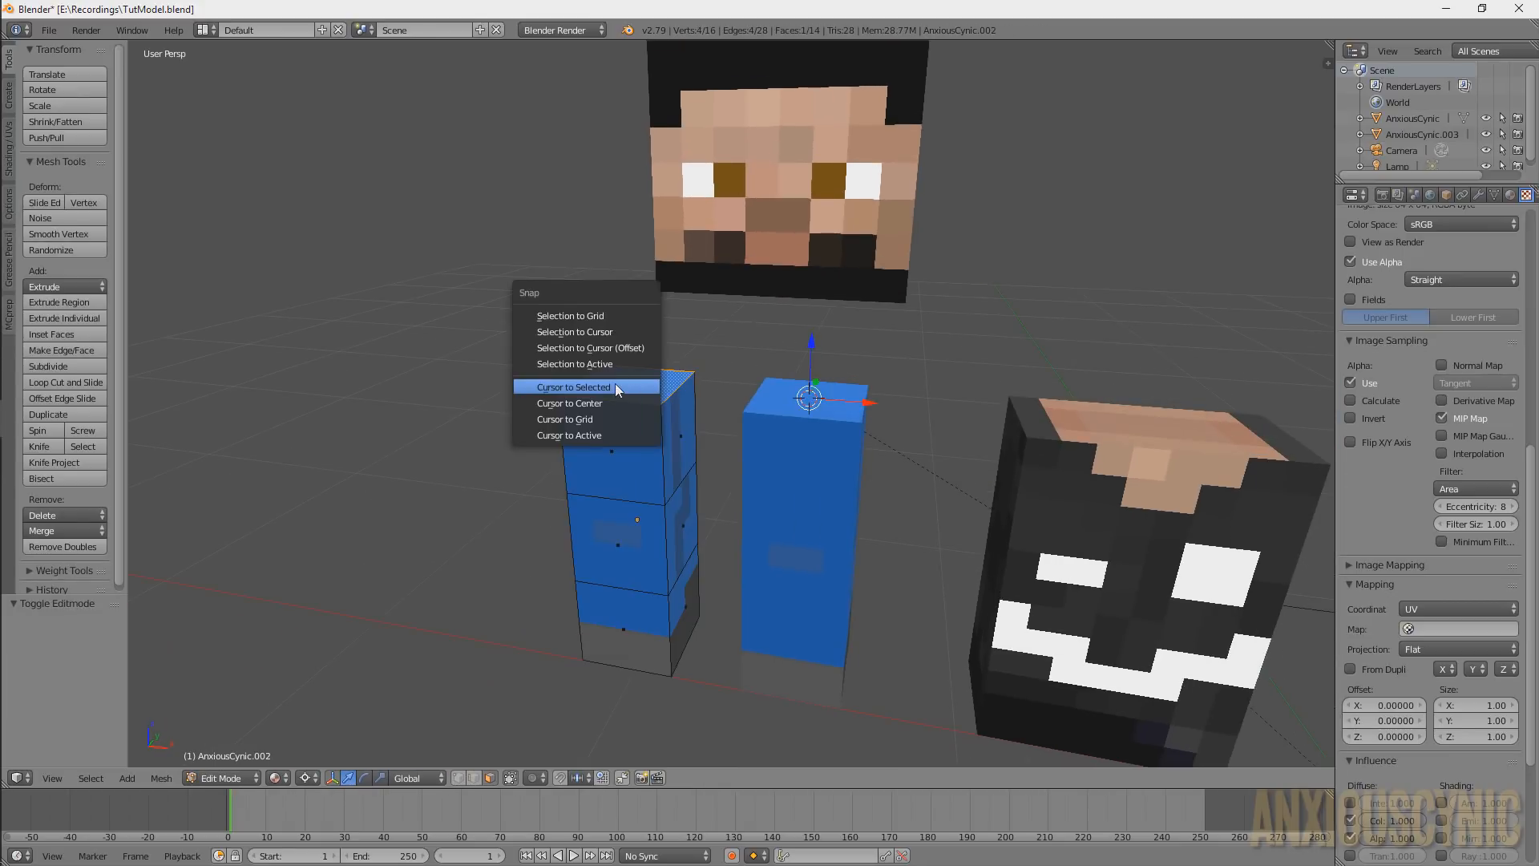
pyautogui.click(614, 383)
# Return to Object Mode and set the origin of the leg farthest from the torso to the 3D cursor
pyautogui.press('Tab')
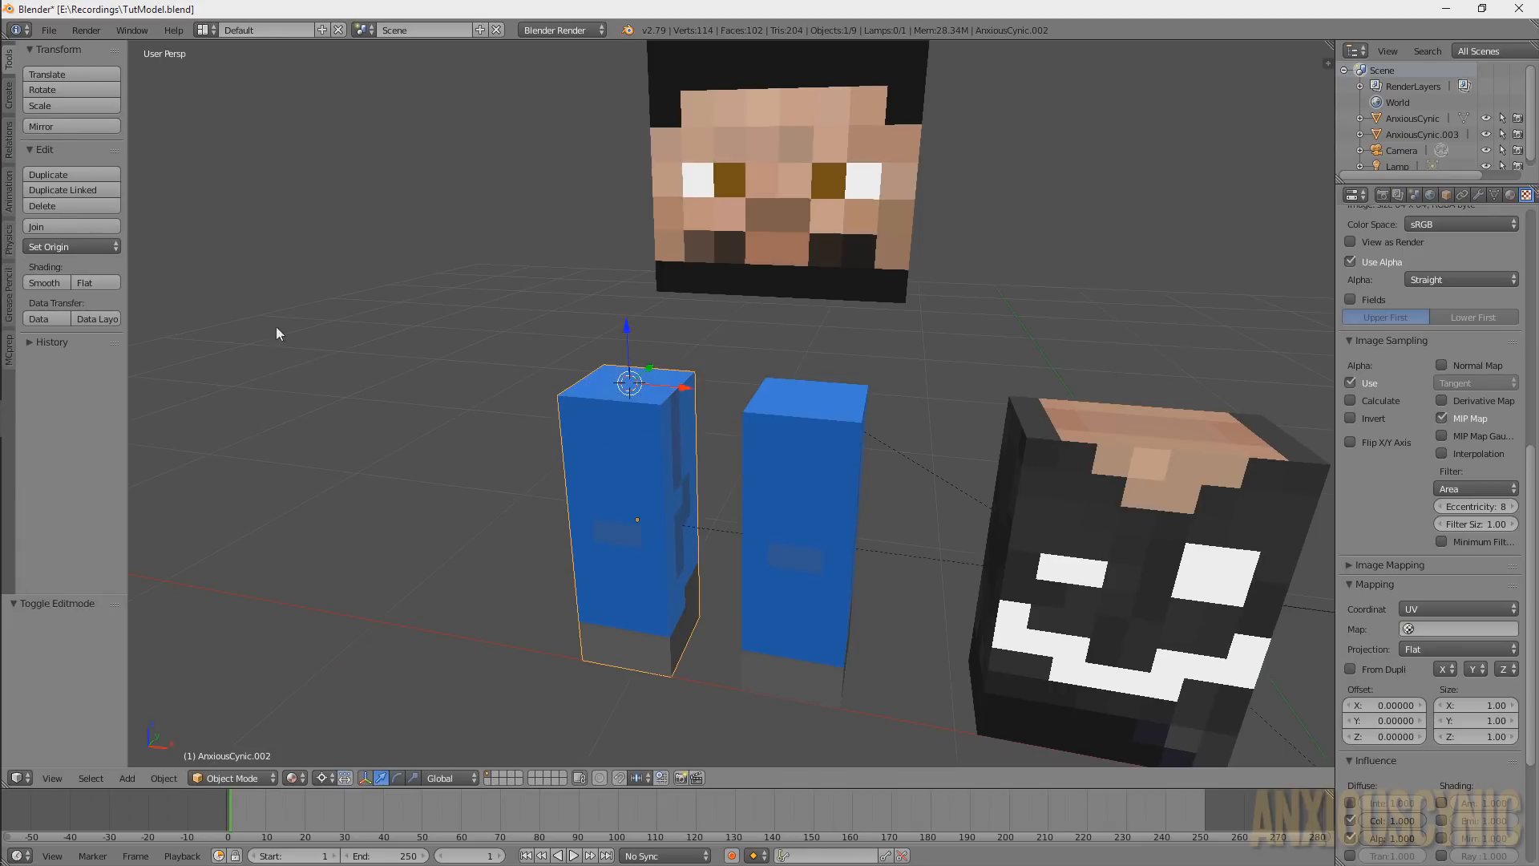
pyautogui.click(90, 249)
pyautogui.click(96, 299)
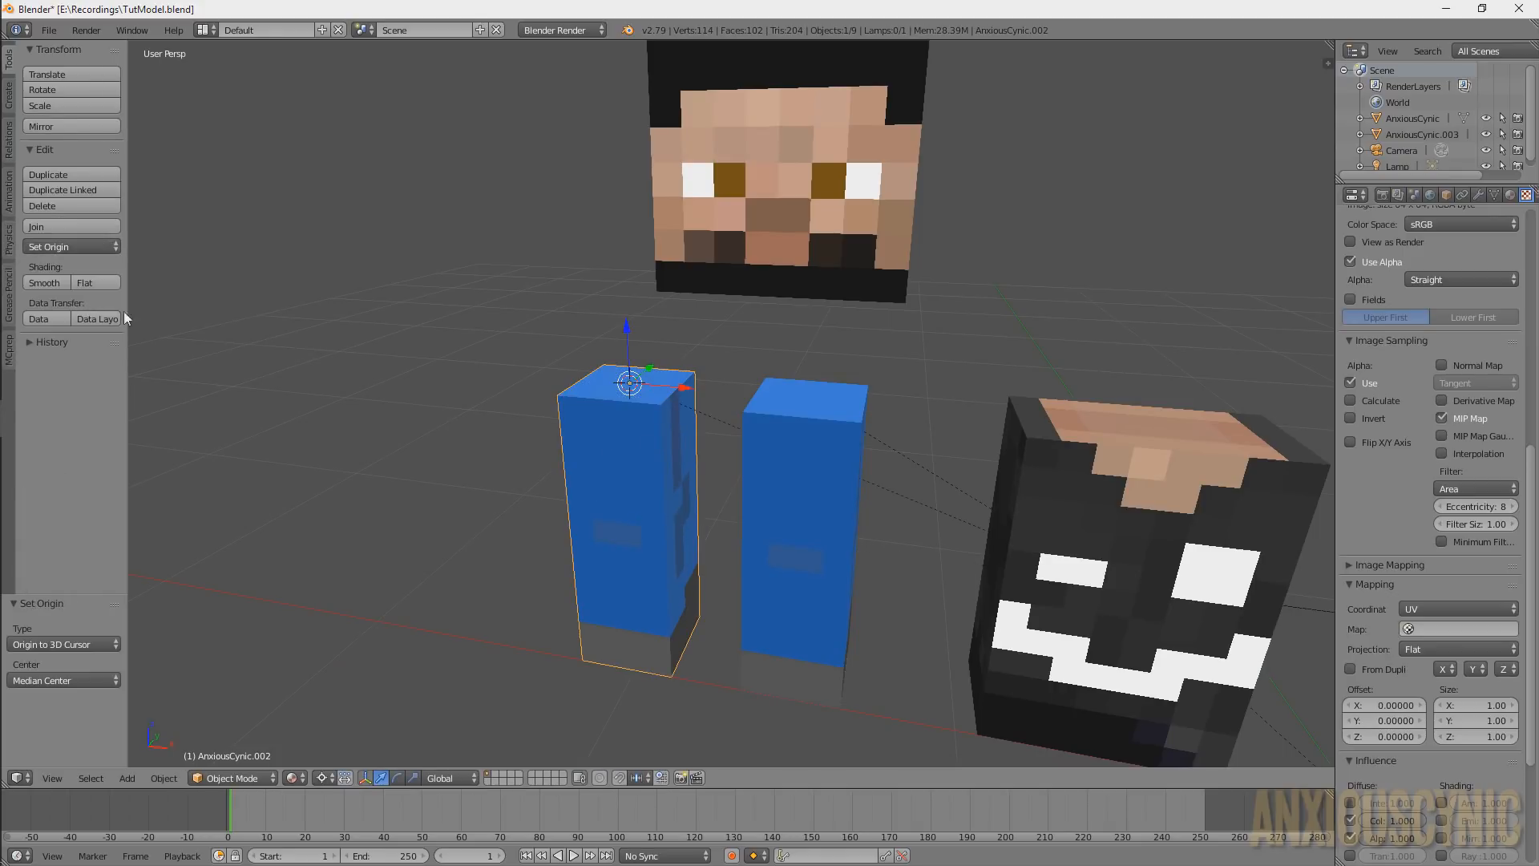
# Select the half of the torso's bottom face nearest the legs in Edit Mode and snap the 3D cursor to it
pyautogui.moveTo(724, 502); pyautogui.dragTo(734, 449, button='middle')
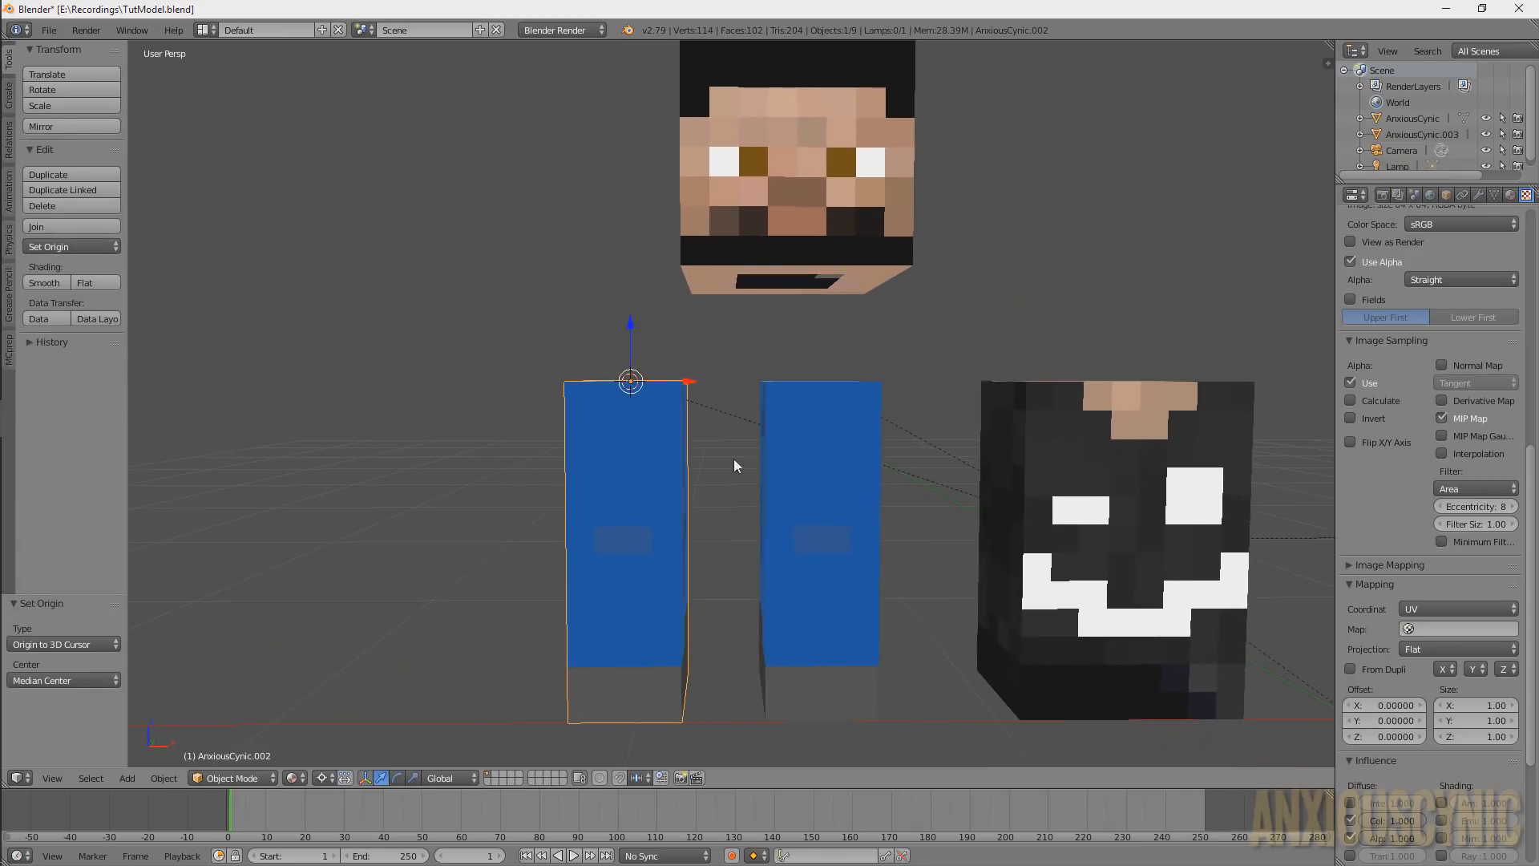
pyautogui.scroll(-2, 965, 542)
pyautogui.scroll(-2, 937, 487)
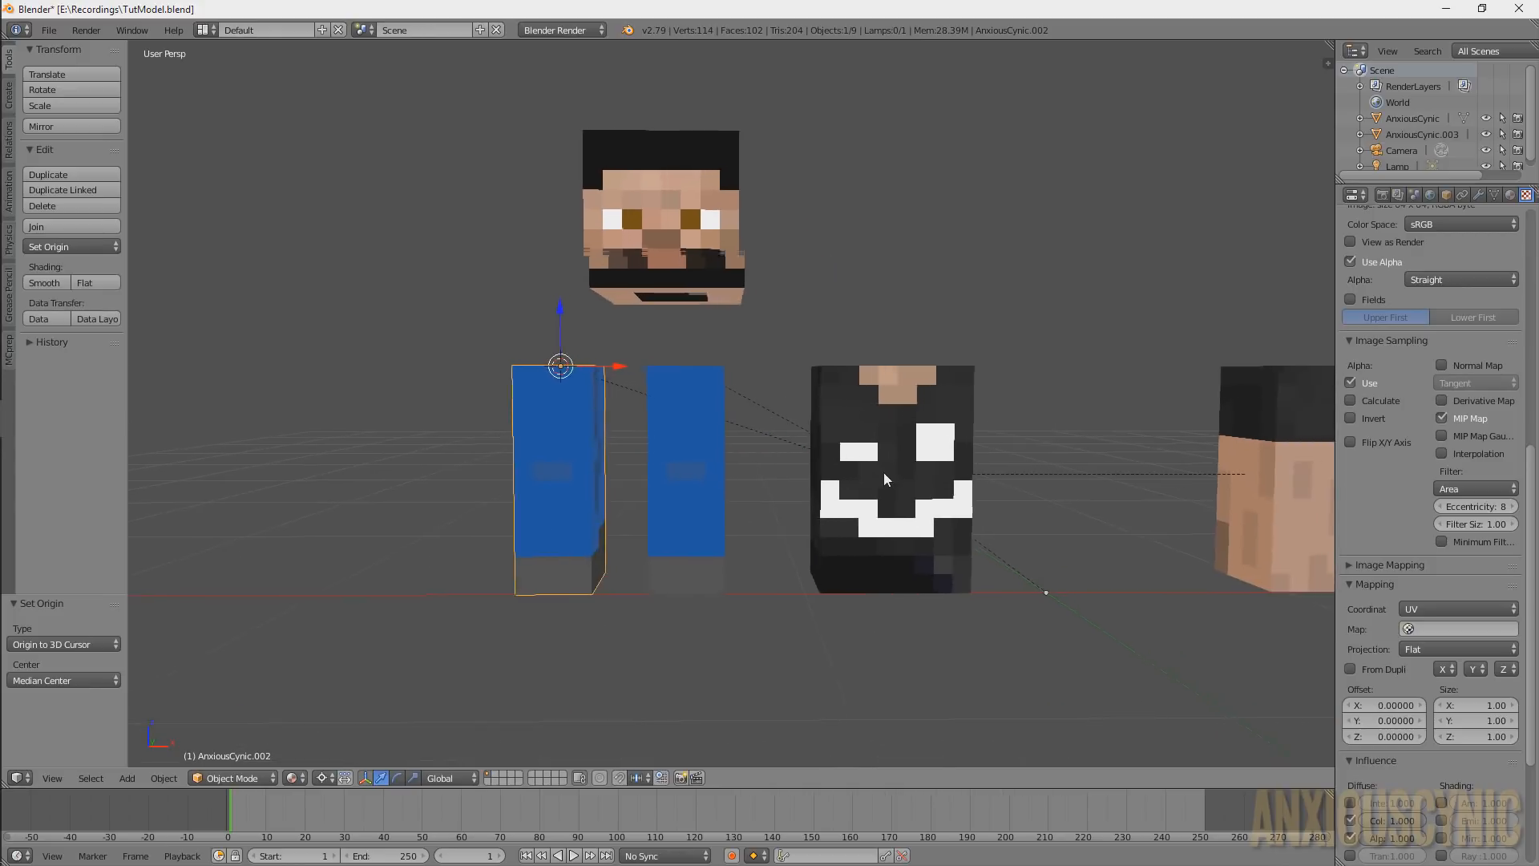
pyautogui.moveTo(883, 473); pyautogui.dragTo(834, 485, button='middle')
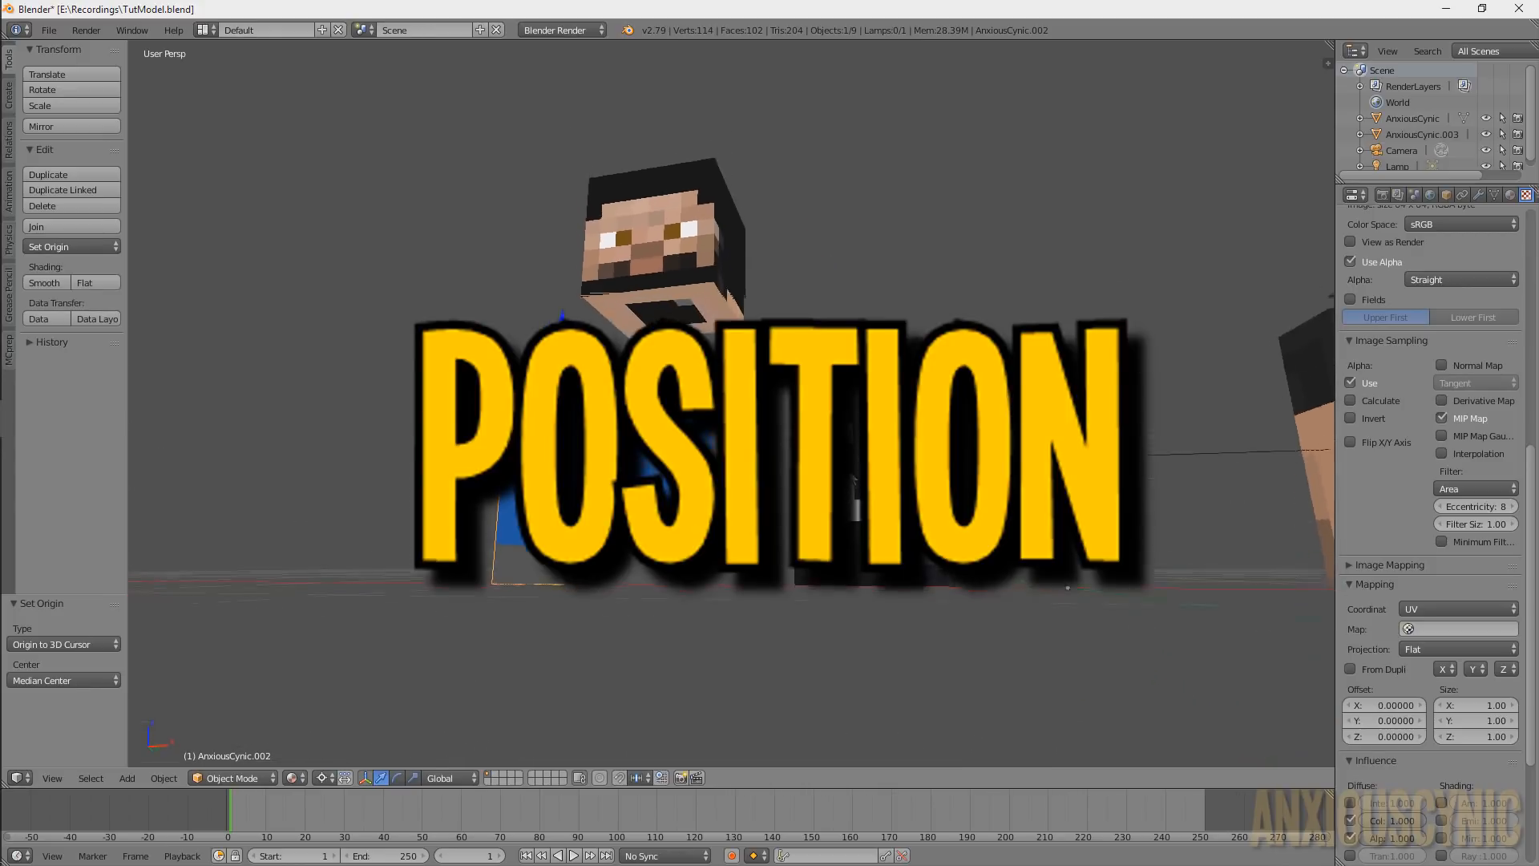
pyautogui.moveTo(852, 476); pyautogui.dragTo(859, 441, button='middle')
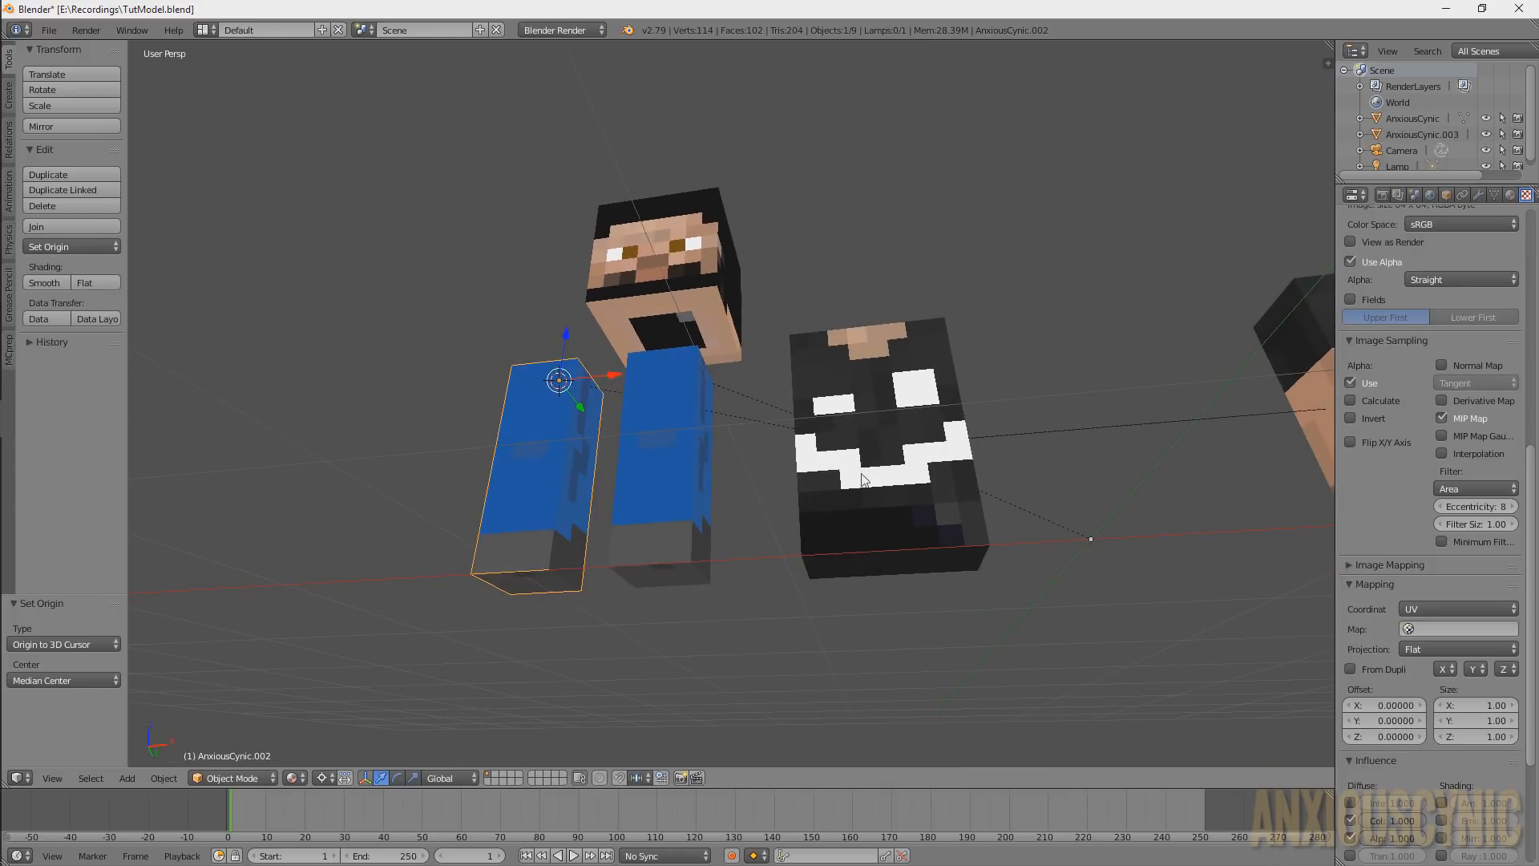
pyautogui.rightClick(887, 508)
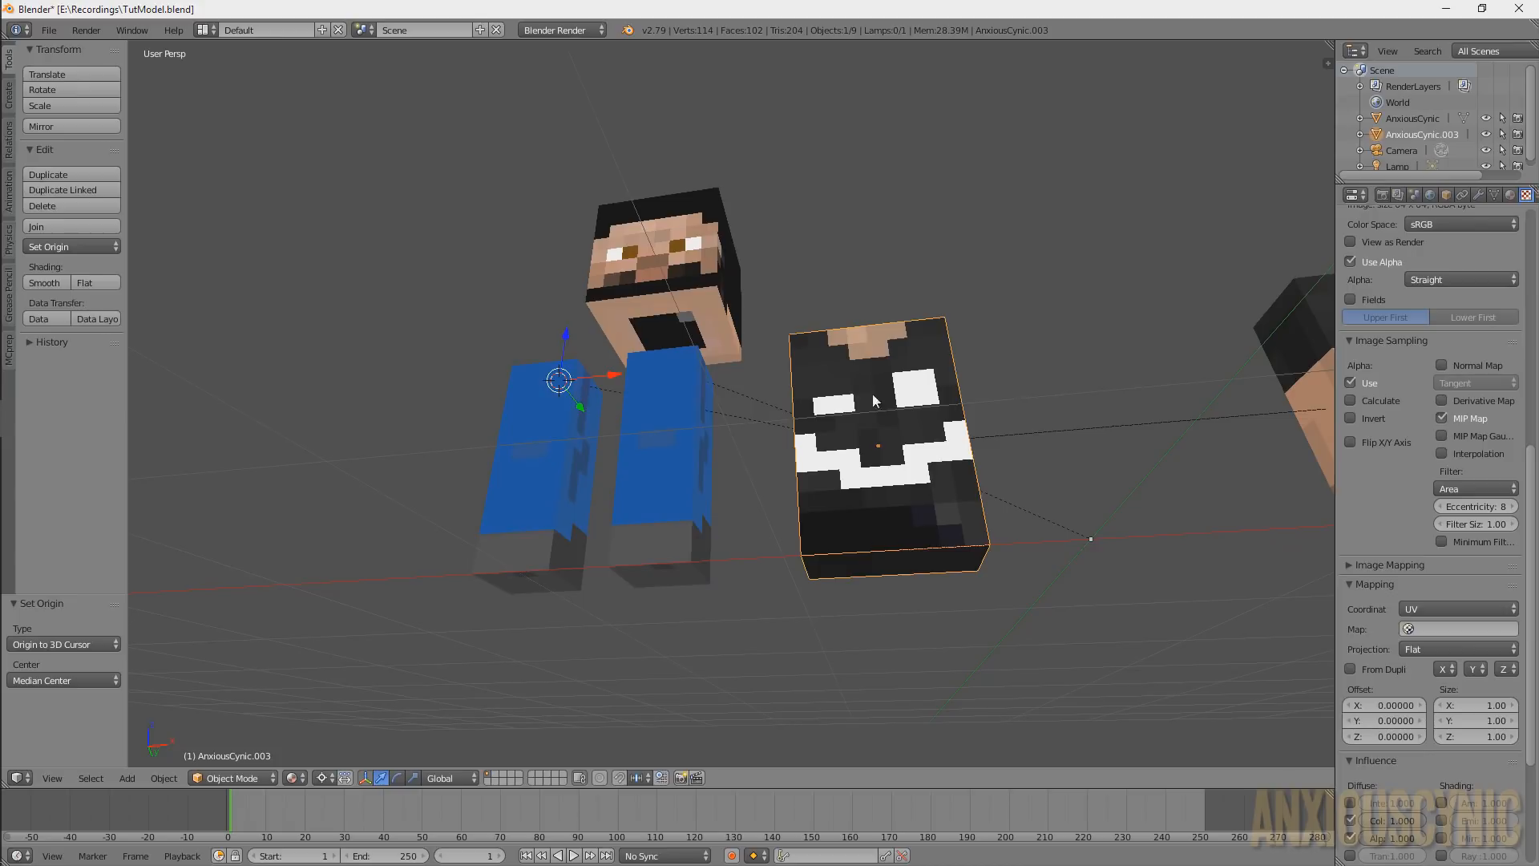
pyautogui.press('Tab')
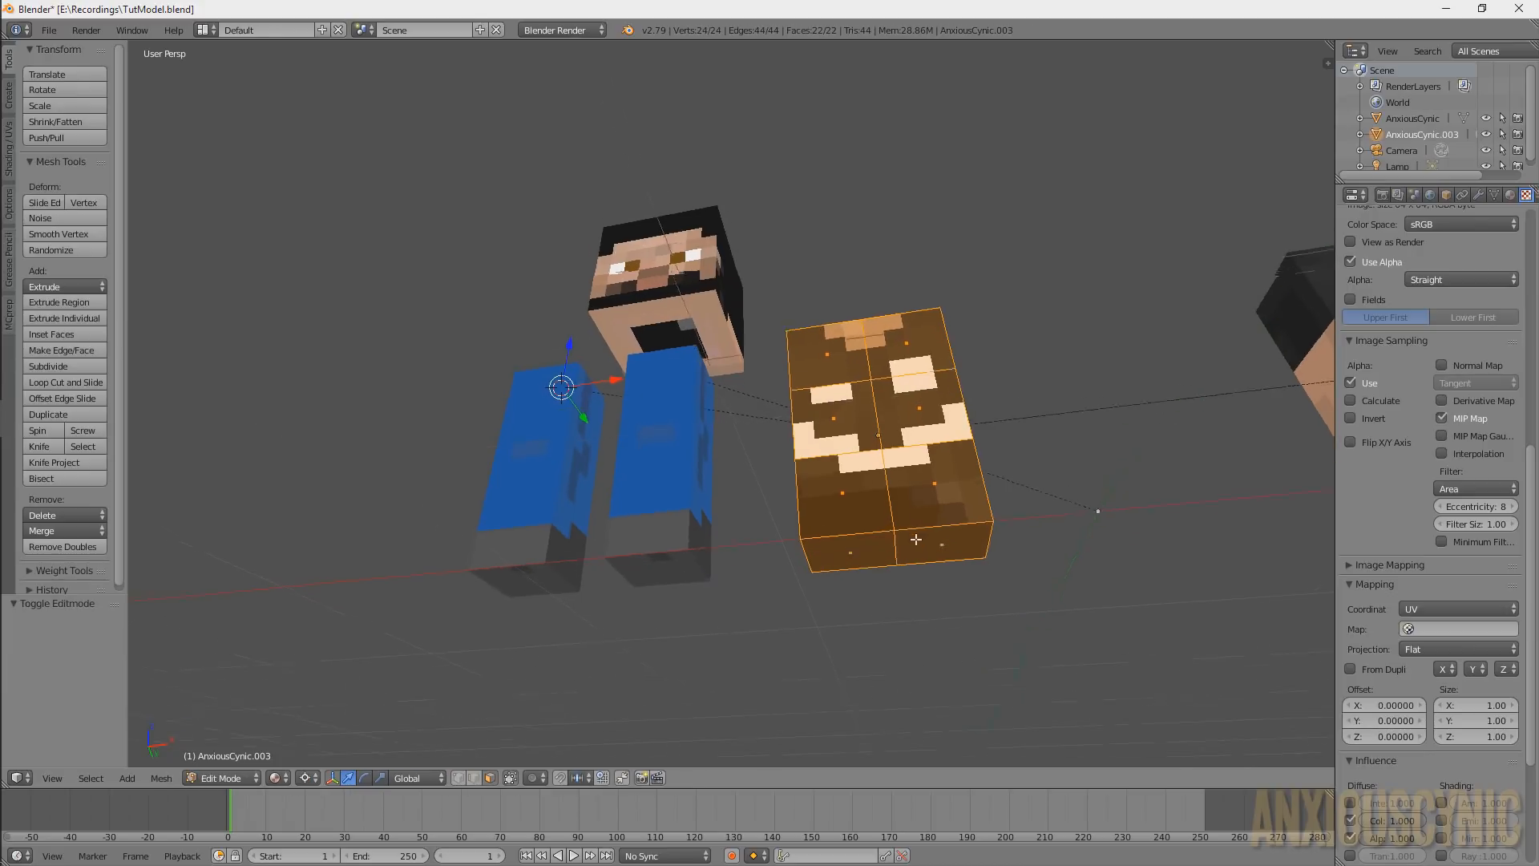
pyautogui.moveTo(916, 539); pyautogui.dragTo(885, 553, button='middle')
pyautogui.rightClick(851, 538)
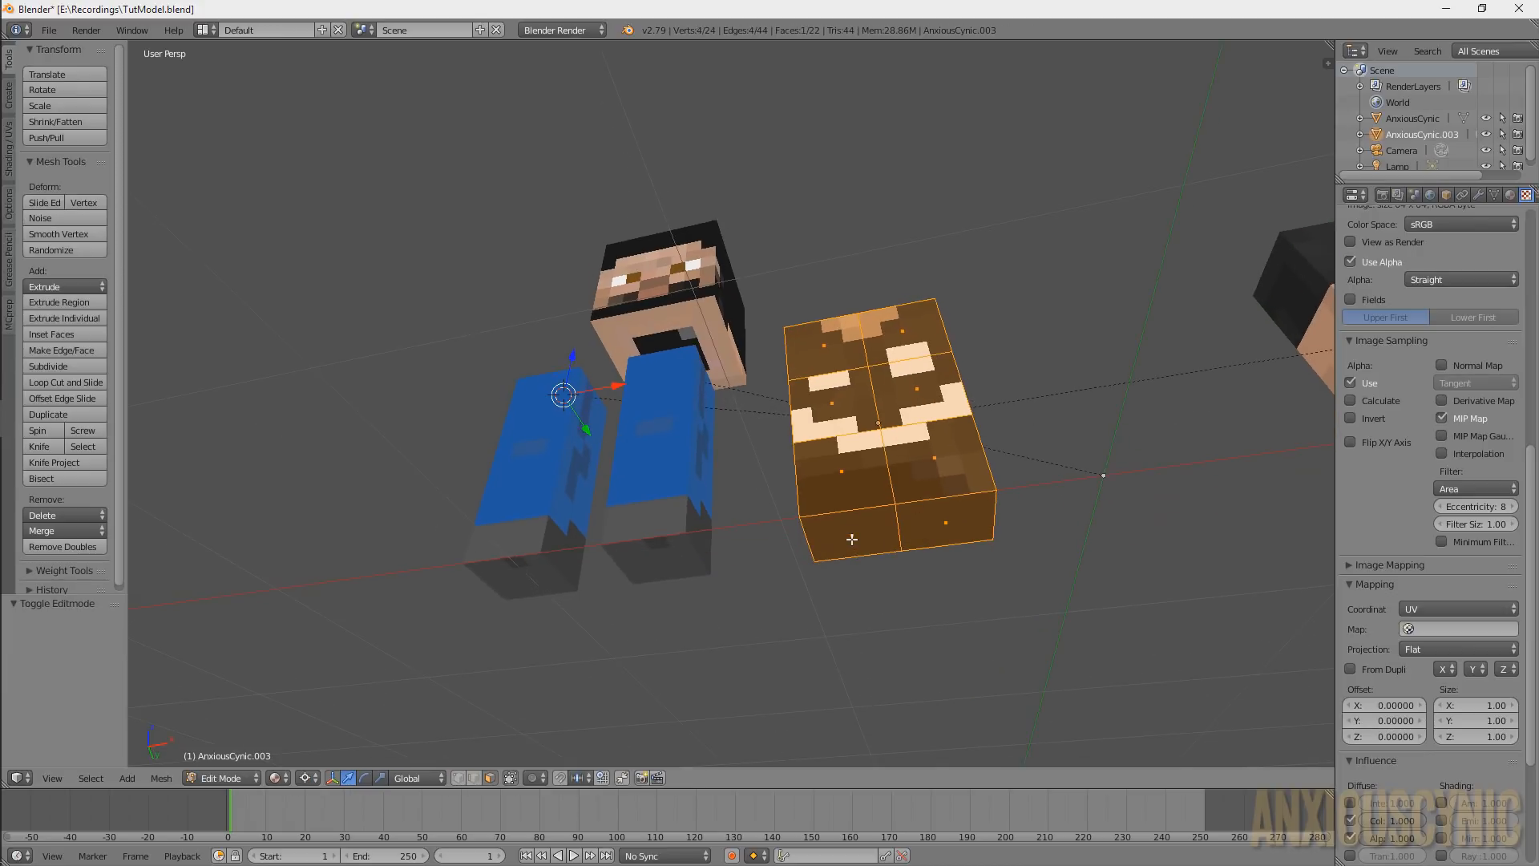
pyautogui.hotkey('shift', 's')
pyautogui.click(851, 539)
pyautogui.moveTo(851, 539); pyautogui.dragTo(934, 492, button='middle')
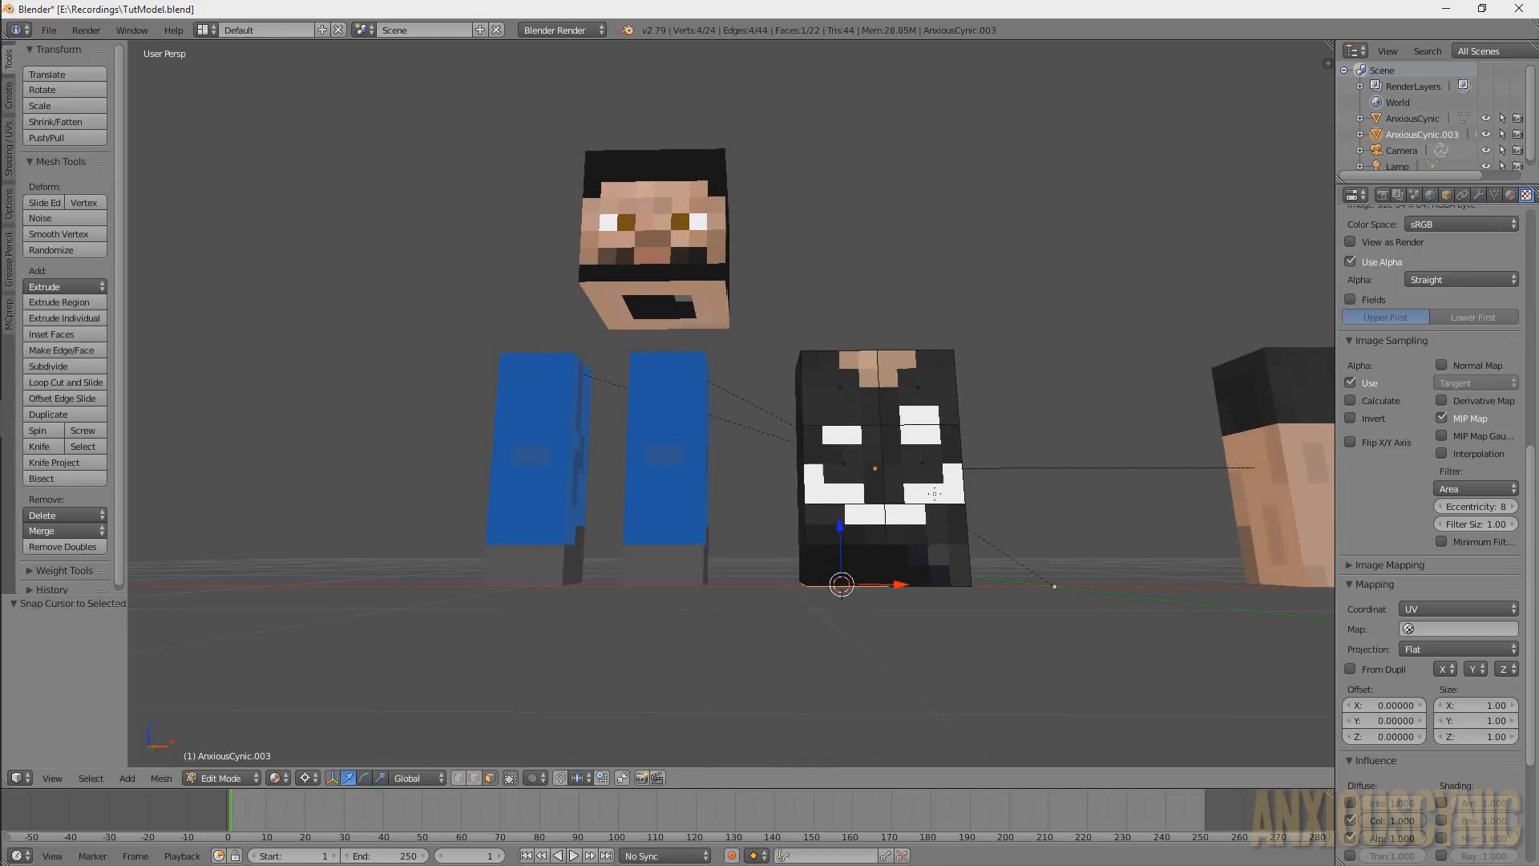
# Return to Object Mode and snap the leg farthest from the torso to the 3D cursor under the torso
pyautogui.press('Tab')
pyautogui.rightClick(556, 445)
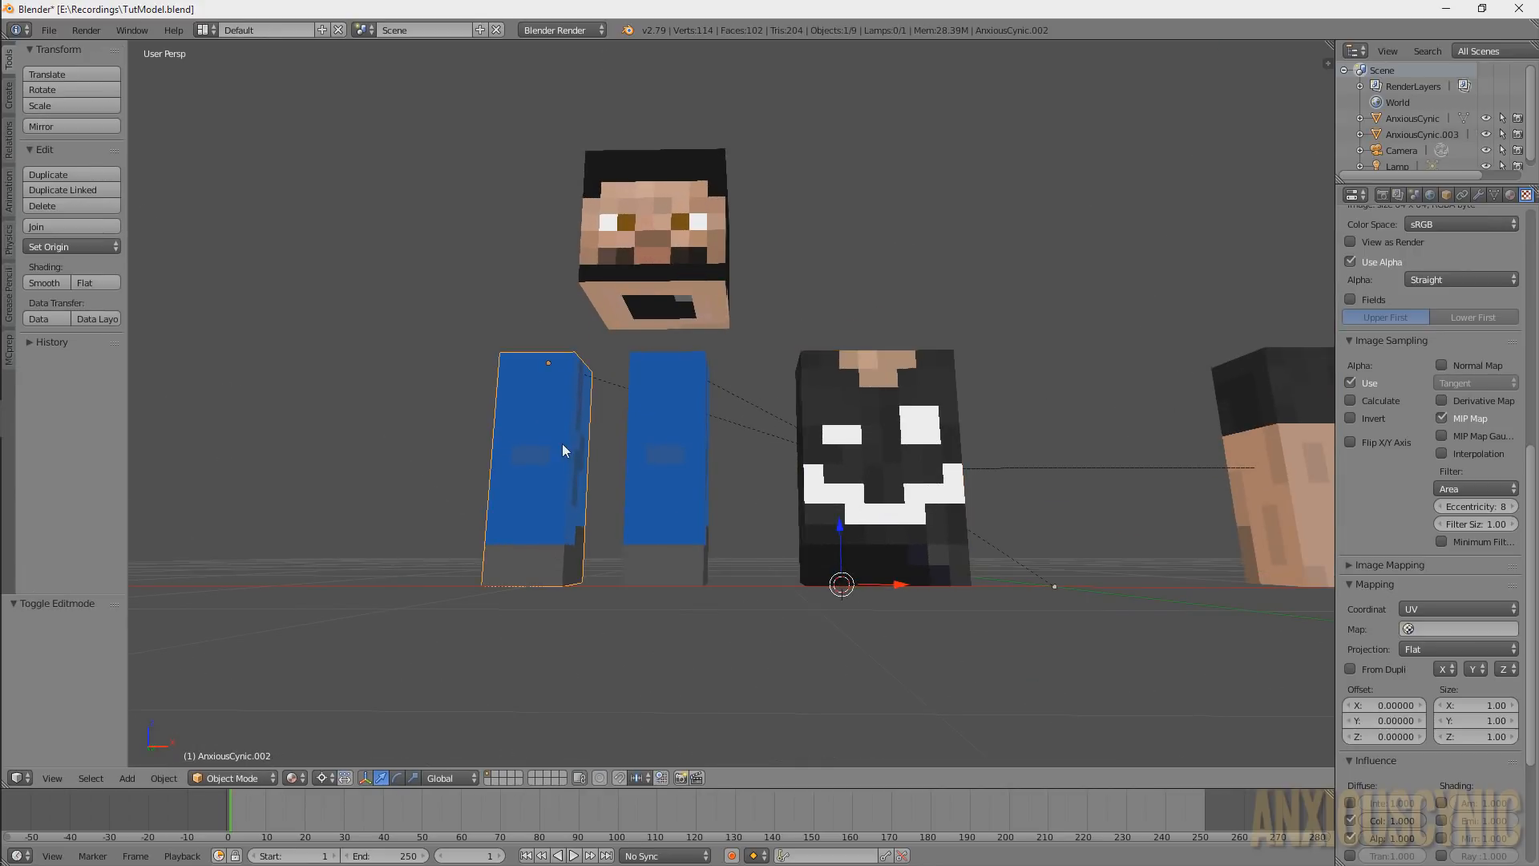
pyautogui.hotkey('shift', 's')
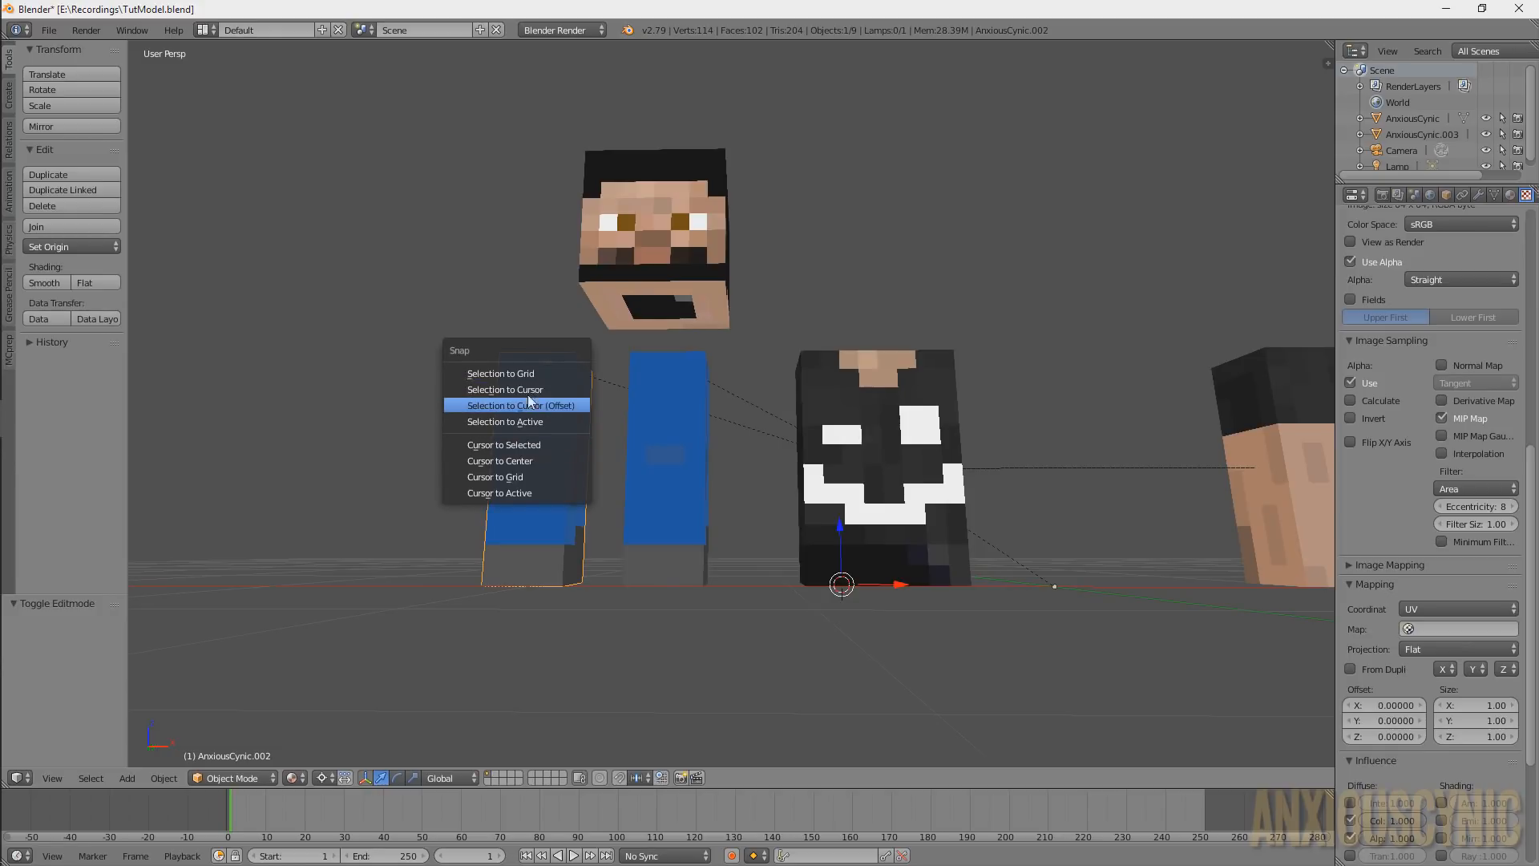
pyautogui.click(525, 391)
# Select the other half of the torso's bottom face, beside the attached leg, and snap the 3D cursor to it
pyautogui.moveTo(629, 455); pyautogui.dragTo(971, 488, button='middle')
pyautogui.rightClick(925, 484)
pyautogui.press('Tab')
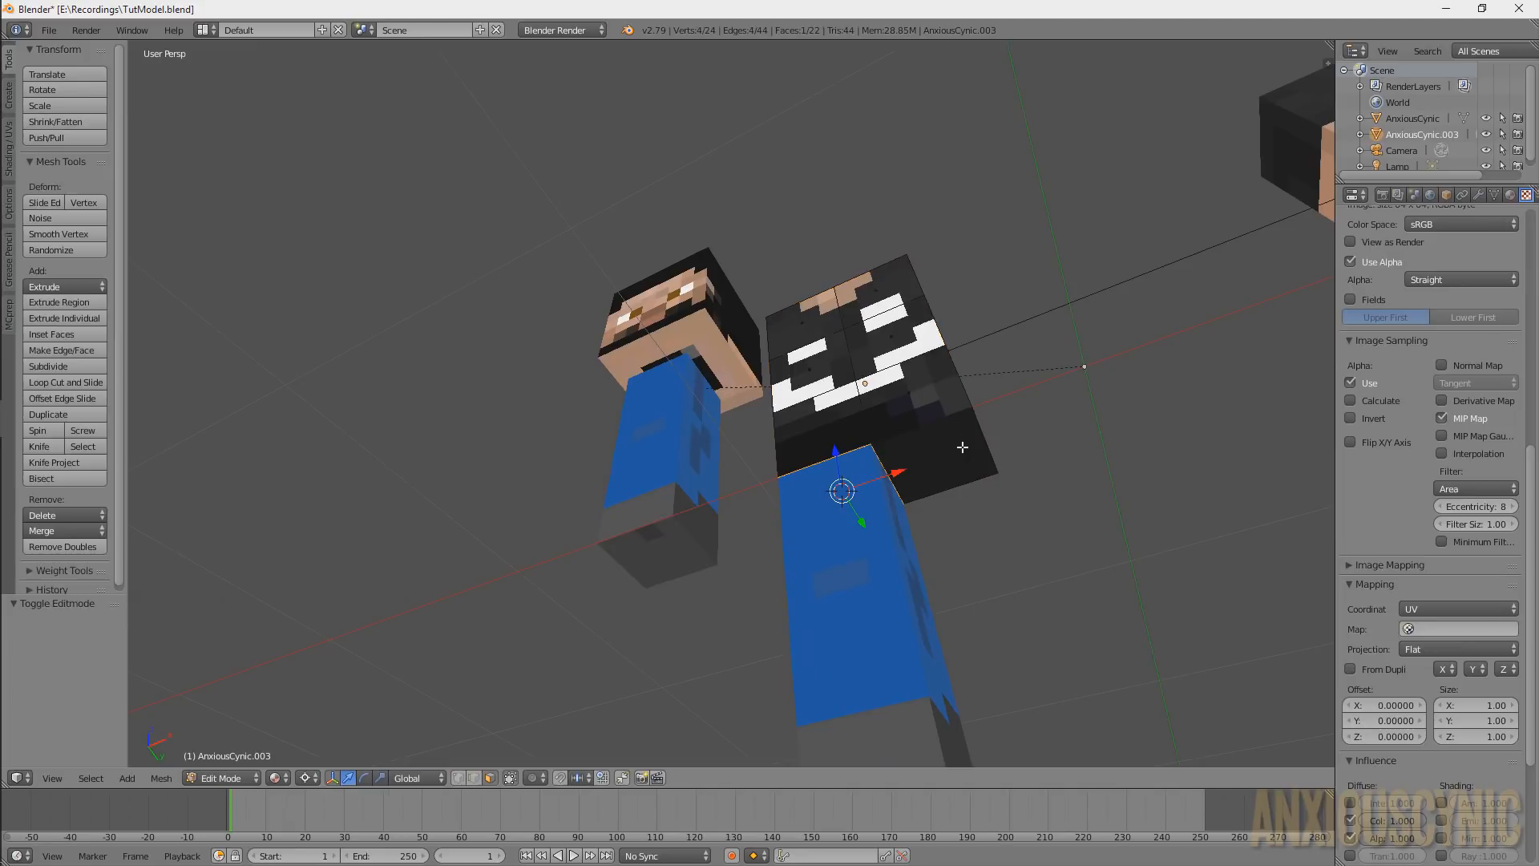
pyautogui.rightClick(944, 454)
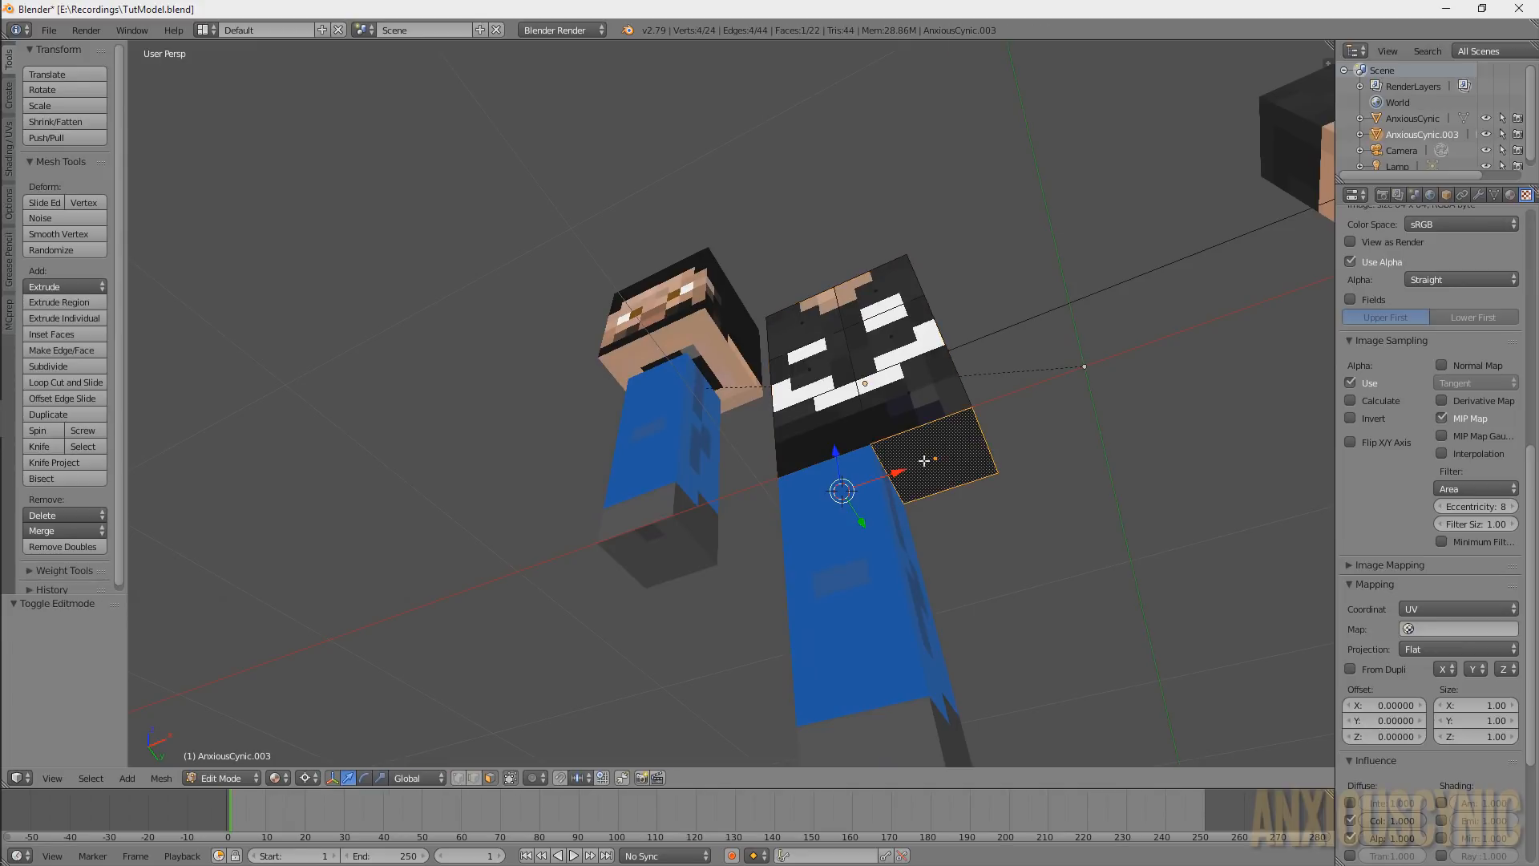
pyautogui.hotkey('shift', 's')
pyautogui.click(878, 517)
pyautogui.moveTo(974, 527); pyautogui.dragTo(1008, 508, button='middle')
# Return to Object Mode, snap the remaining leg to the 3D cursor under the torso, and save the file
pyautogui.press('Tab')
pyautogui.rightClick(687, 431)
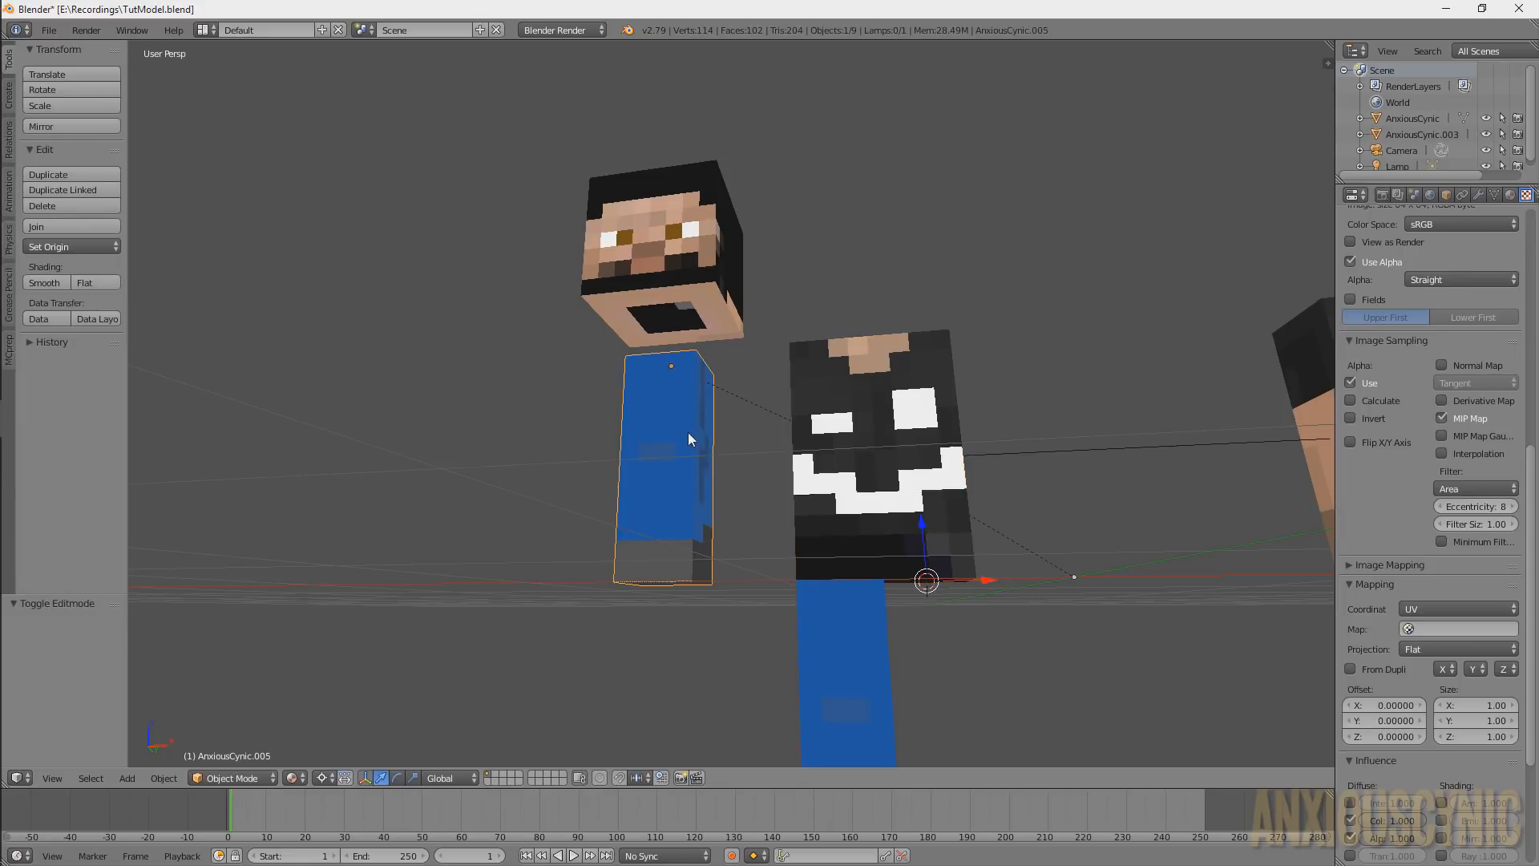
pyautogui.hotkey('shift', 's')
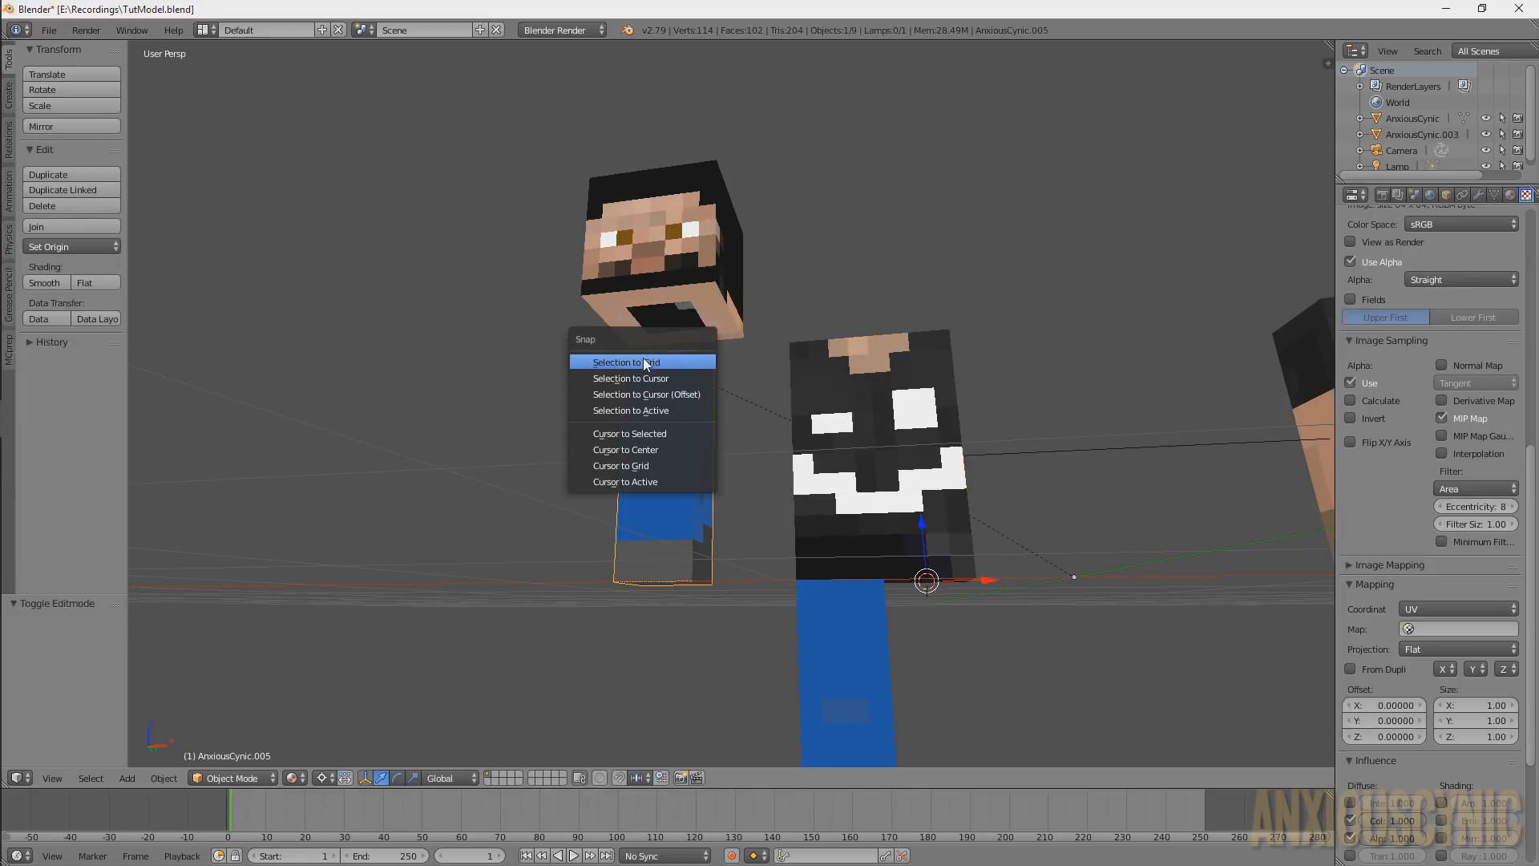
pyautogui.click(641, 376)
pyautogui.moveTo(1047, 577); pyautogui.dragTo(880, 536, button='middle')
pyautogui.moveTo(984, 555); pyautogui.dragTo(906, 478, button='middle')
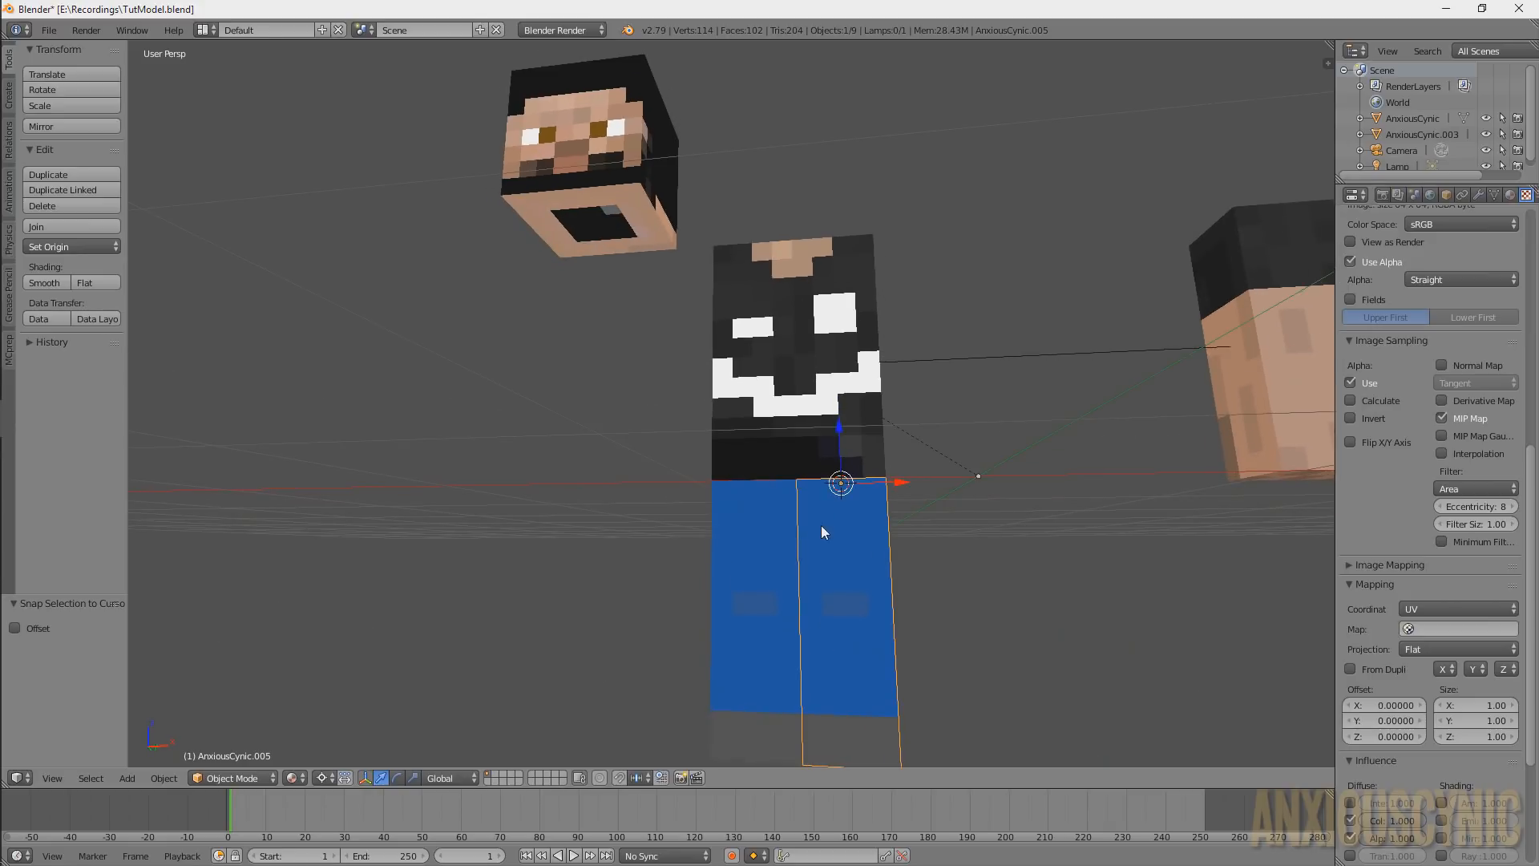
pyautogui.scroll(-2, 901, 553)
pyautogui.scroll(1, 902, 549)
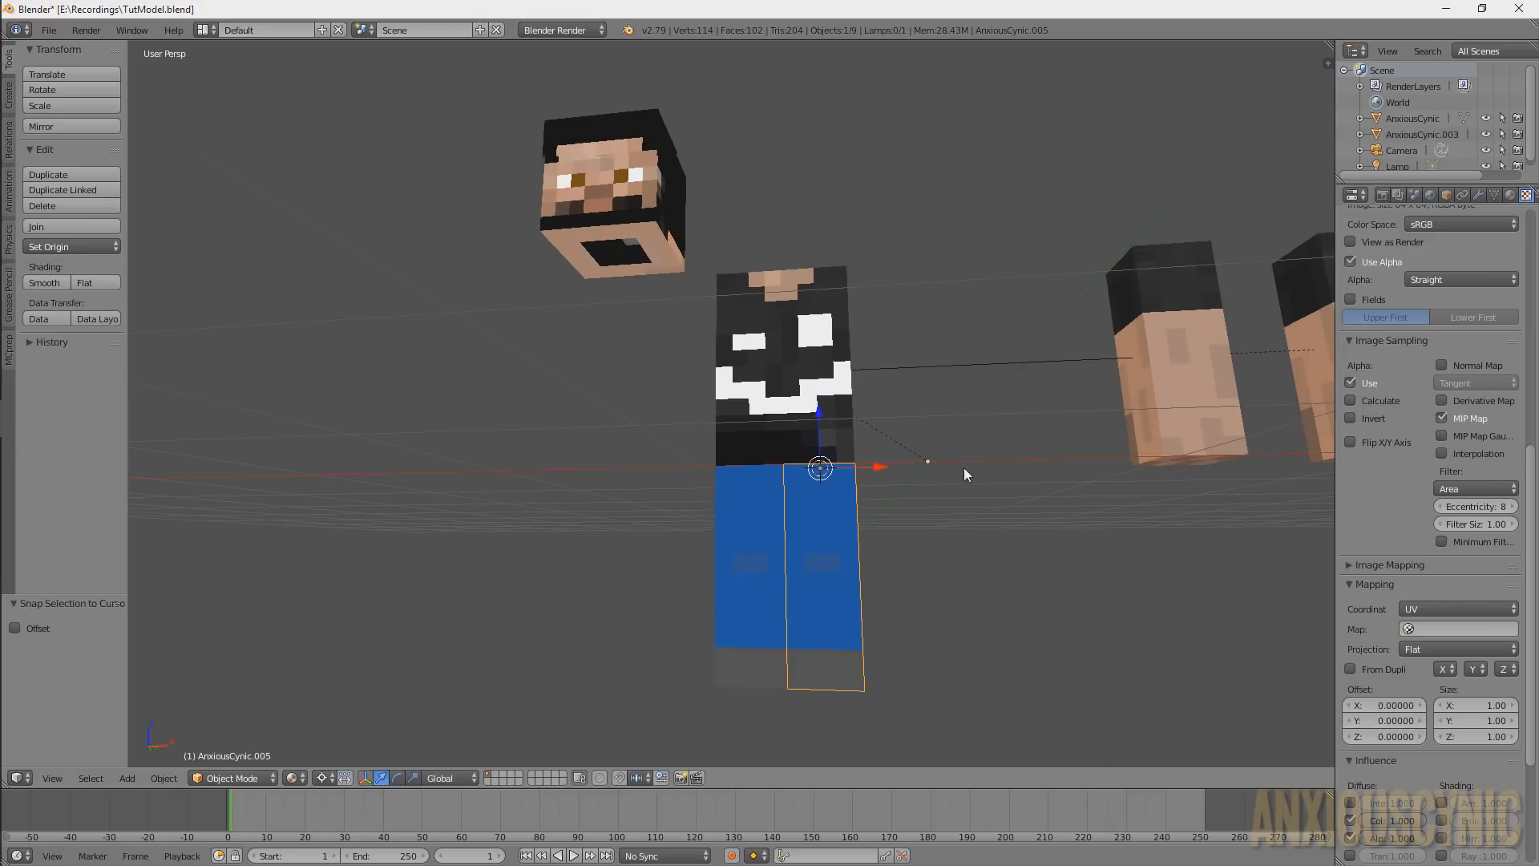
pyautogui.moveTo(963, 449); pyautogui.dragTo(851, 579, button='middle')
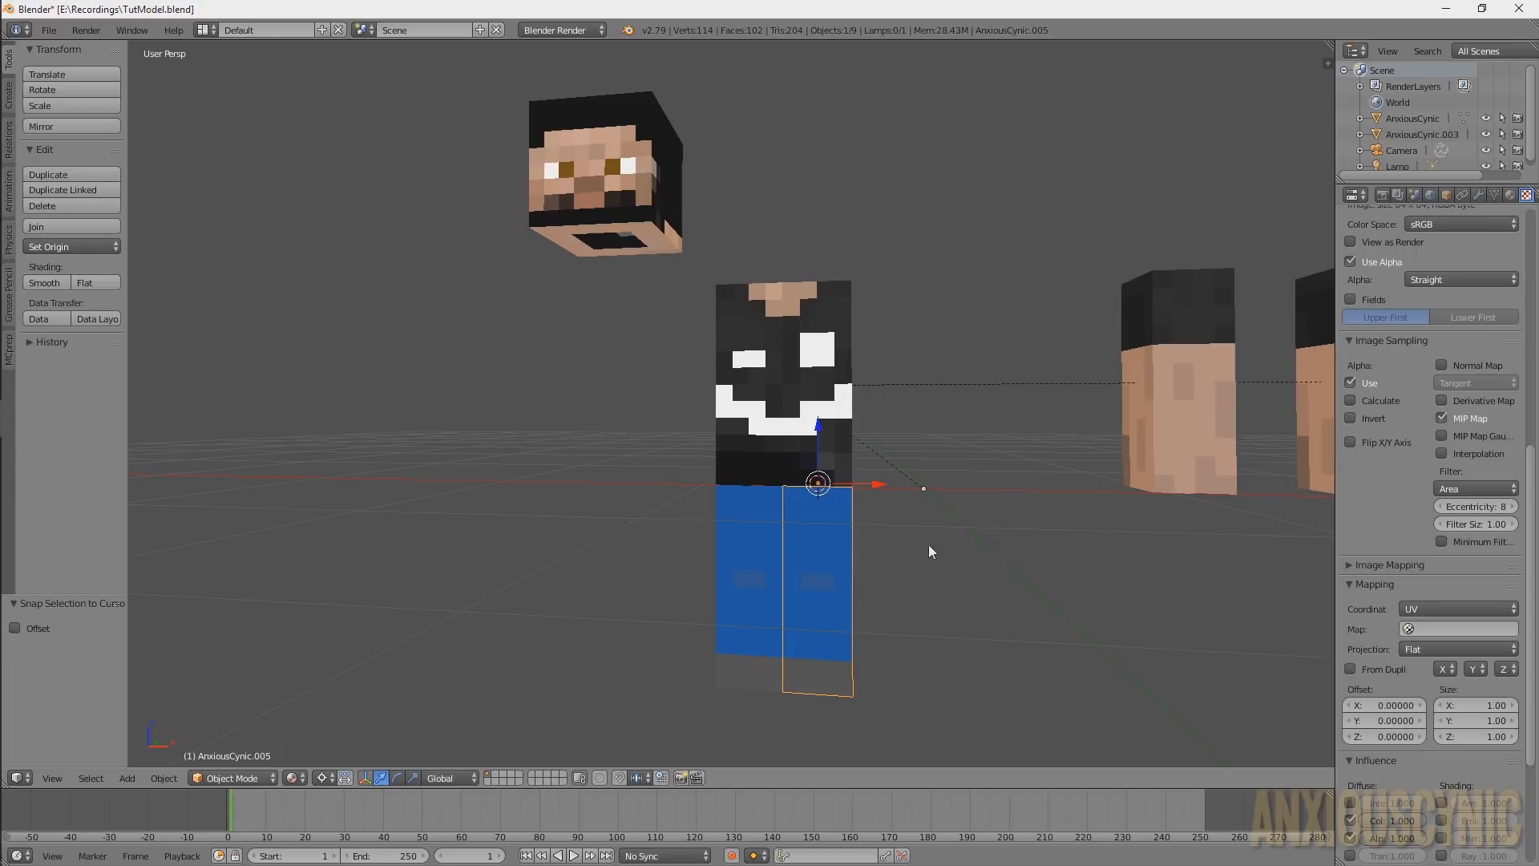
pyautogui.moveTo(928, 545); pyautogui.dragTo(871, 512, button='middle')
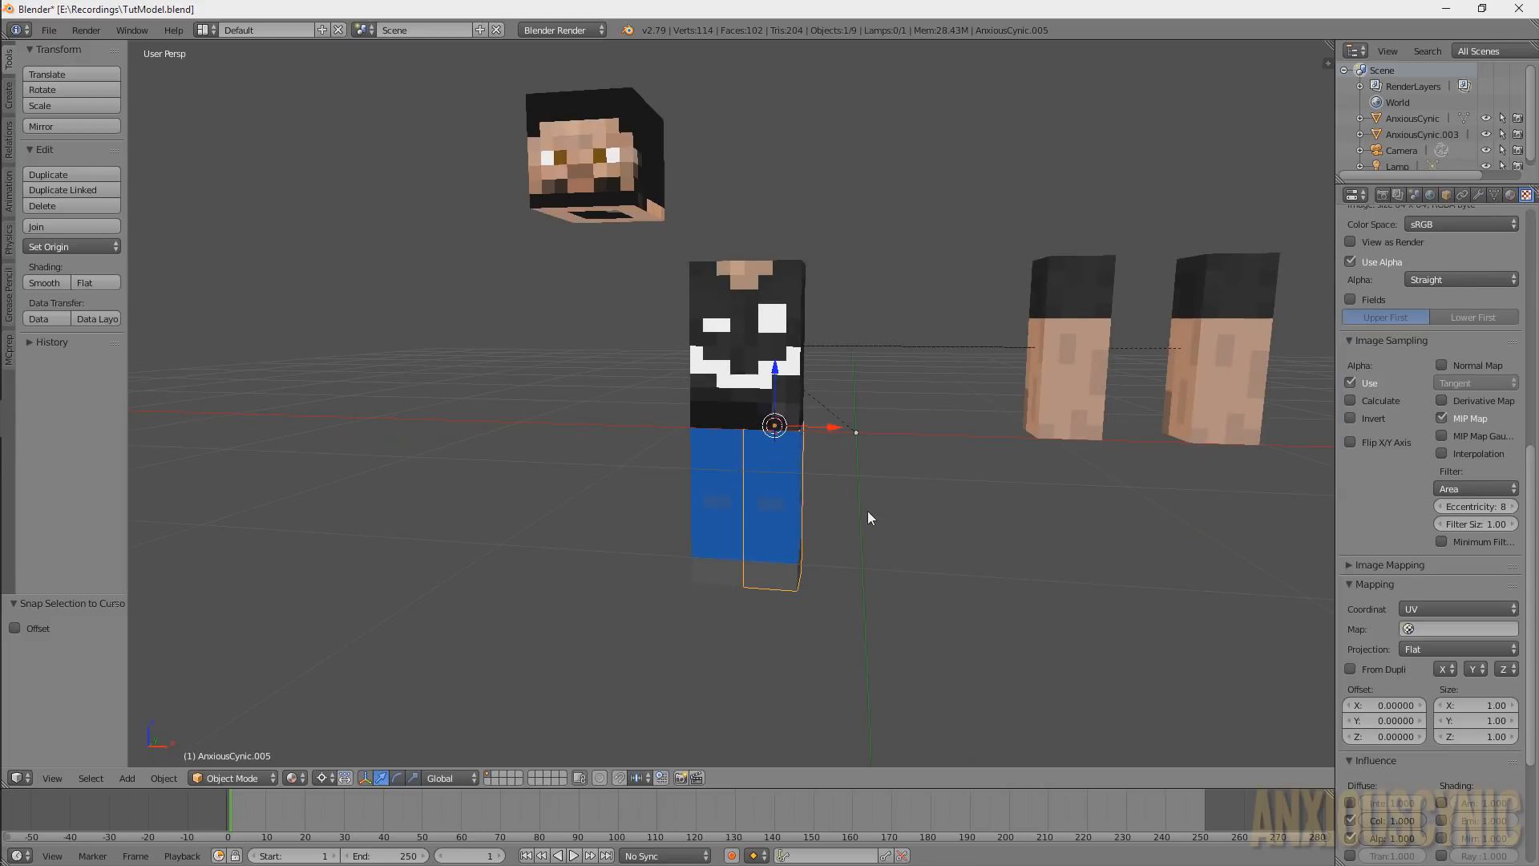
pyautogui.hotkey('ctrl', 's')
# Select the upper side face facing the torso on the nearer arm in Edit Mode and snap the 3D cursor to it
pyautogui.moveTo(873, 351); pyautogui.dragTo(939, 345, button='middle')
pyautogui.rightClick(1159, 322)
pyautogui.moveTo(1069, 407); pyautogui.dragTo(1098, 396, button='middle')
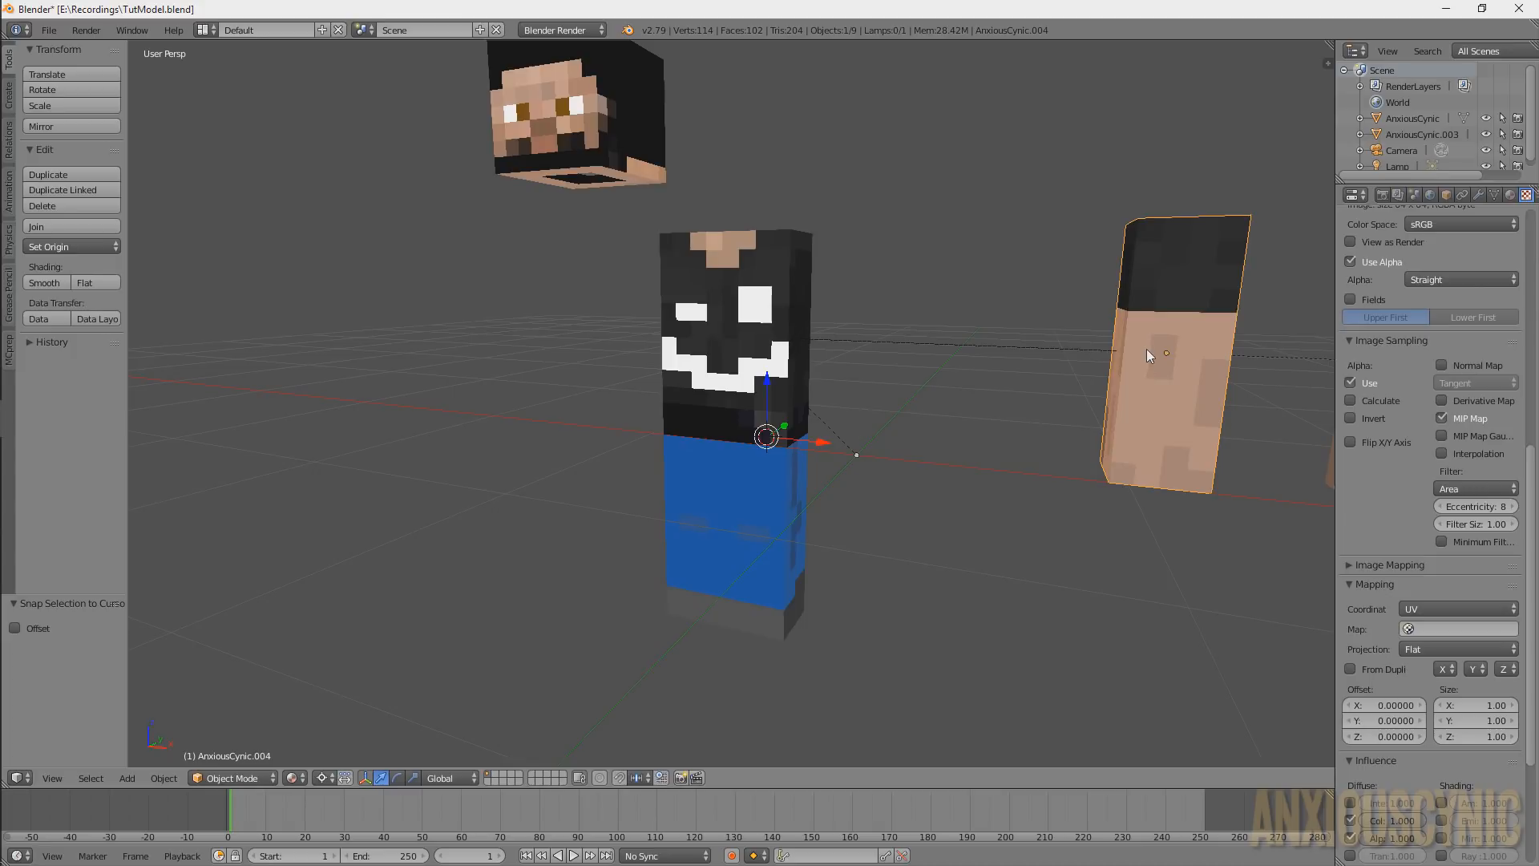
pyautogui.press('Tab')
pyautogui.moveTo(1146, 349); pyautogui.dragTo(978, 365, button='middle')
pyautogui.rightClick(977, 366)
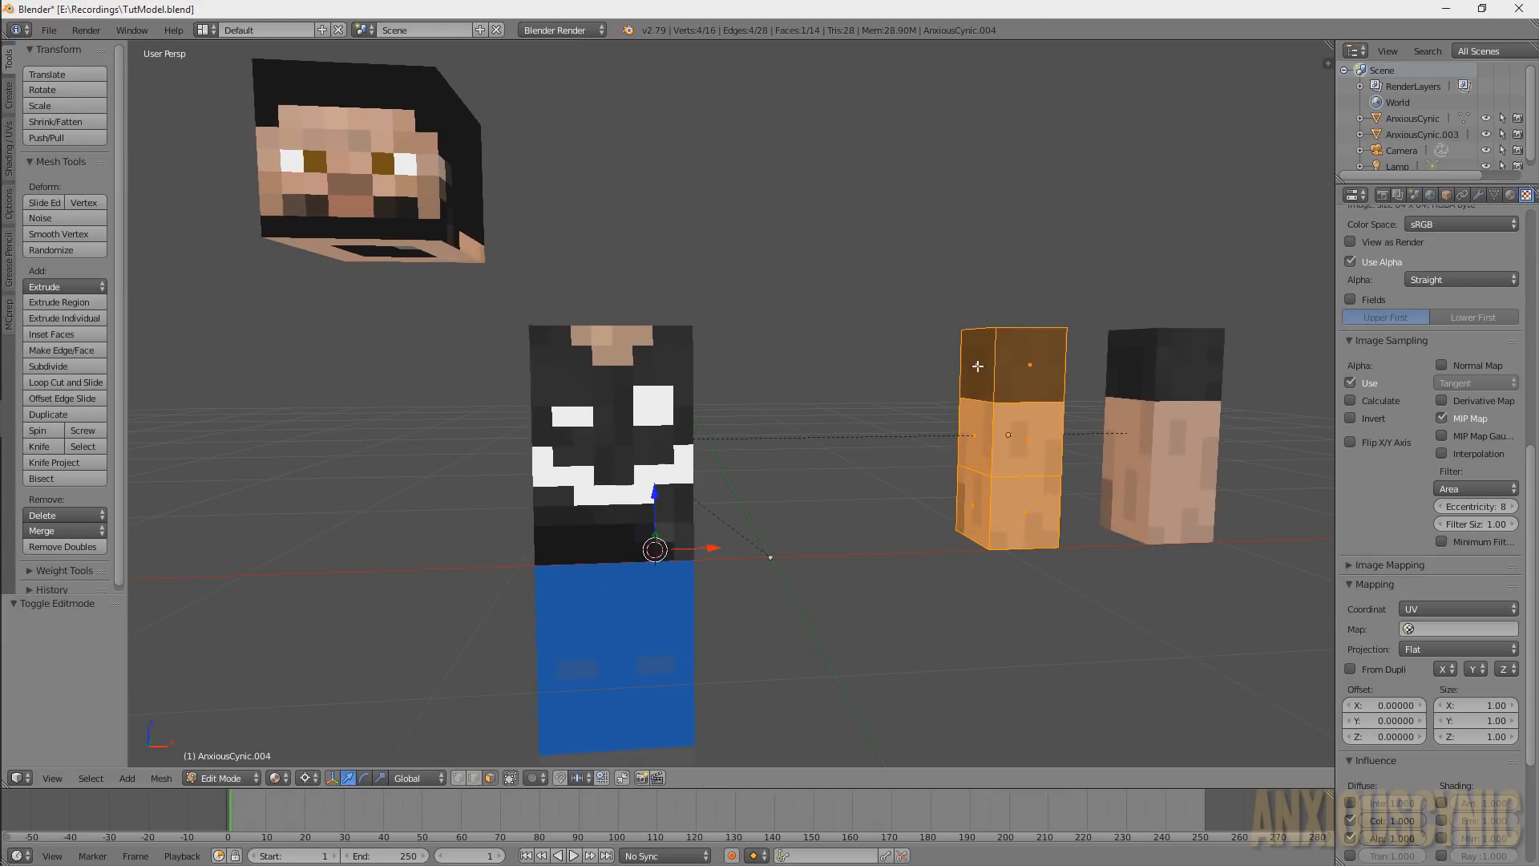
pyautogui.hotkey('shift', 's')
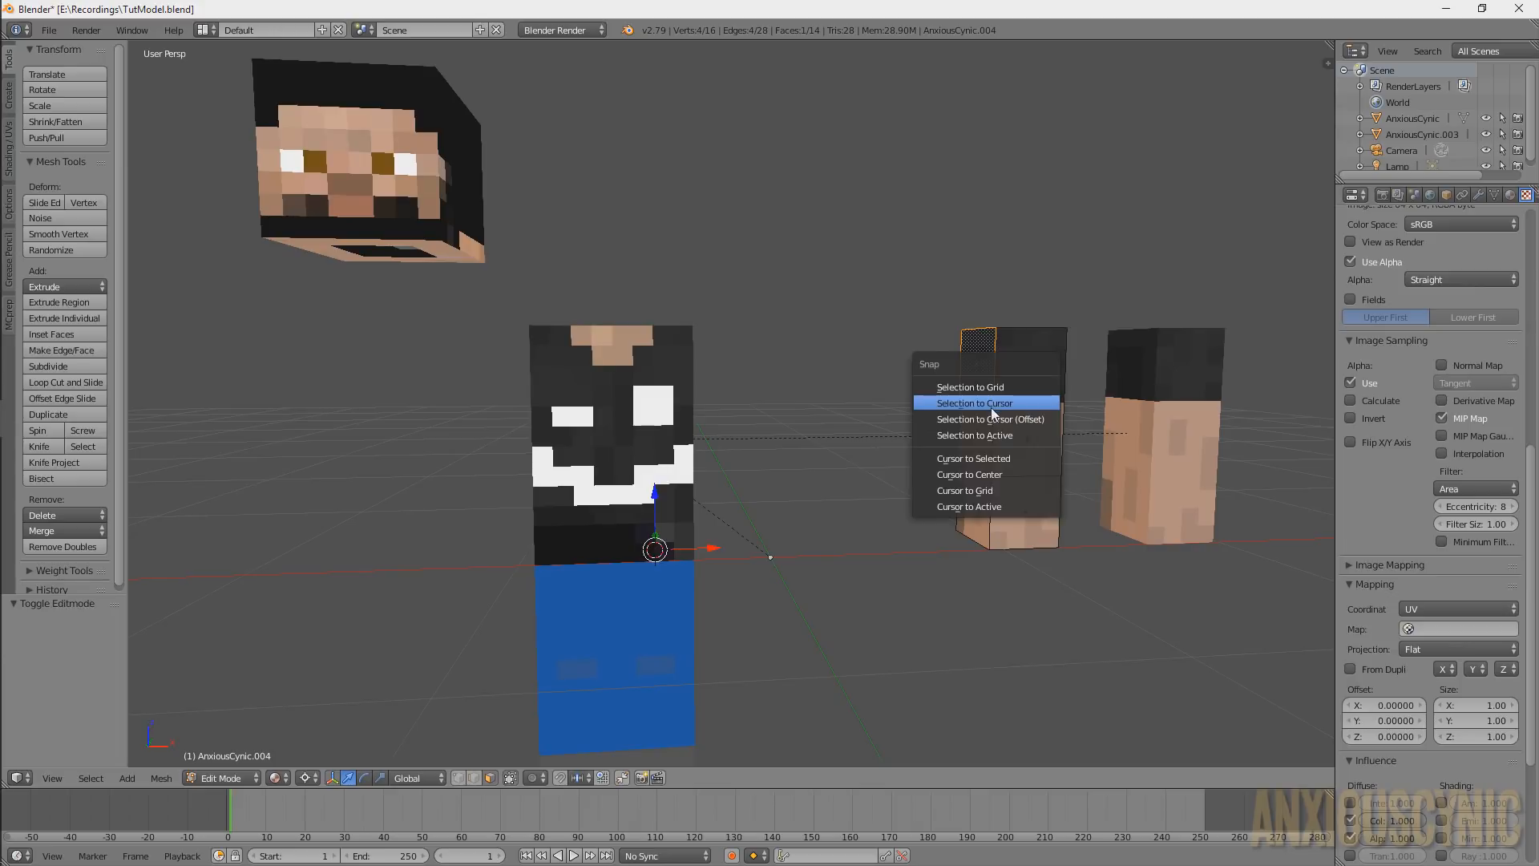
pyautogui.click(978, 458)
# Return to Object Mode and set the origin of the arm nearest the torso to the 3D cursor
pyautogui.moveTo(1034, 375); pyautogui.dragTo(1038, 425, button='middle')
pyautogui.press('Tab')
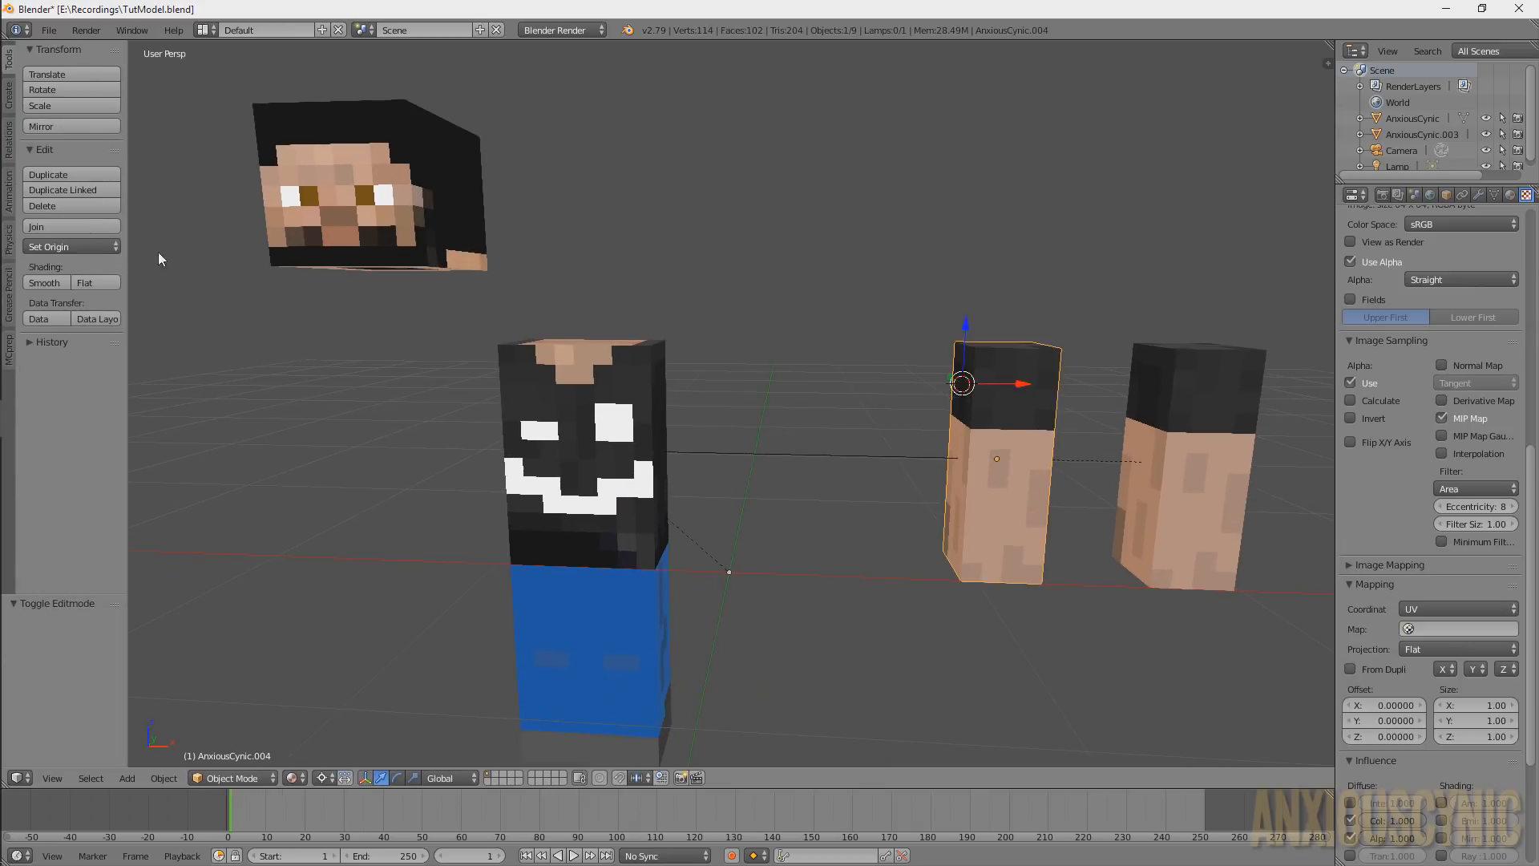
pyautogui.click(95, 246)
pyautogui.click(95, 303)
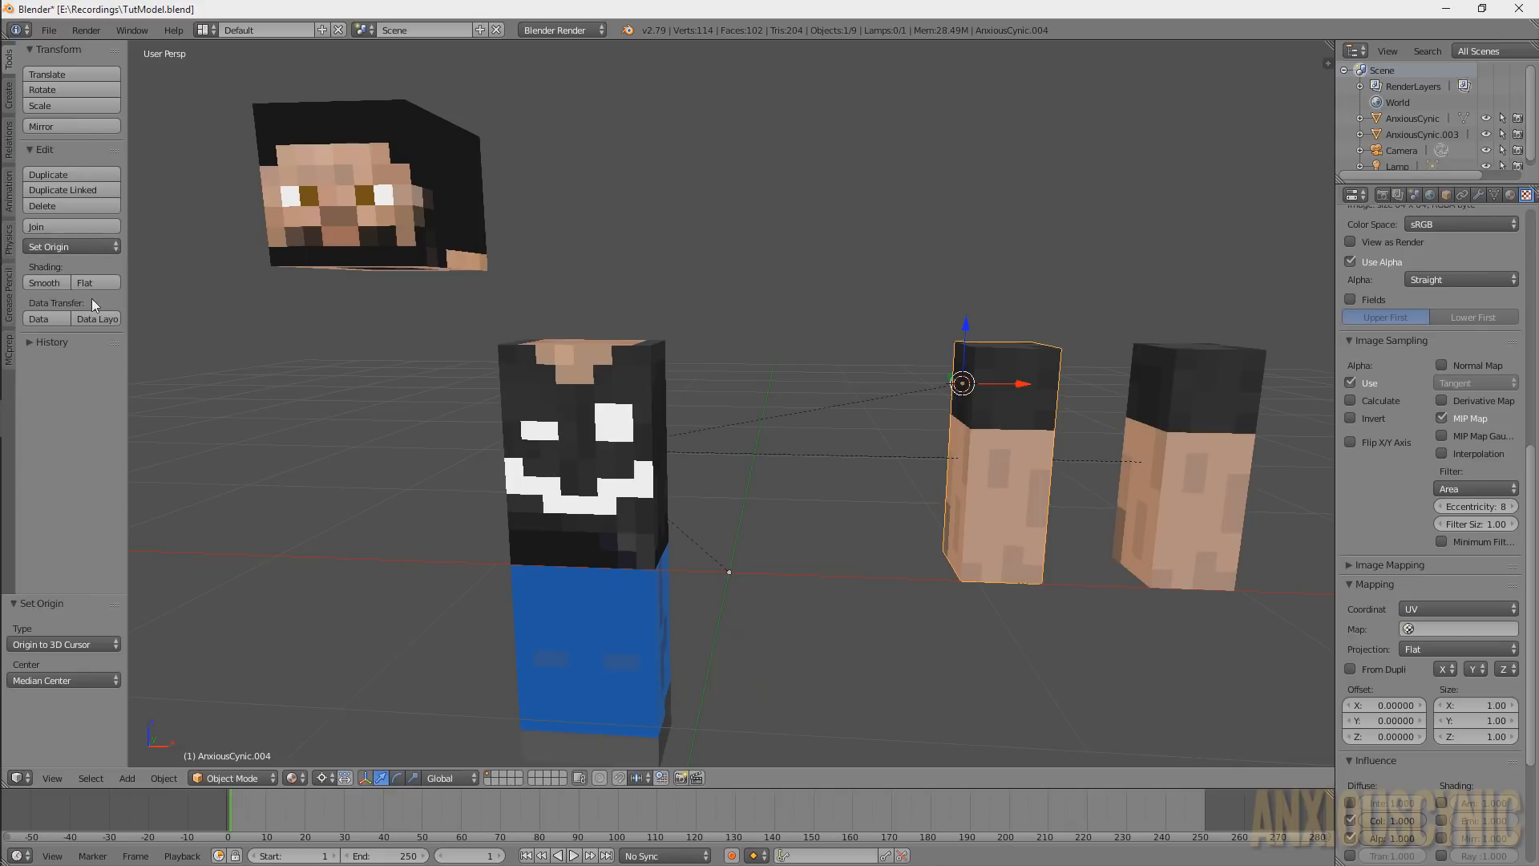
# Select the upper side face facing away from the torso on the farther arm and snap the 3D cursor to it
pyautogui.moveTo(1182, 435); pyautogui.dragTo(770, 340, button='middle')
pyautogui.rightClick(936, 384)
pyautogui.press('Tab')
pyautogui.rightClick(770, 341)
pyautogui.moveTo(865, 366); pyautogui.dragTo(886, 371, button='middle')
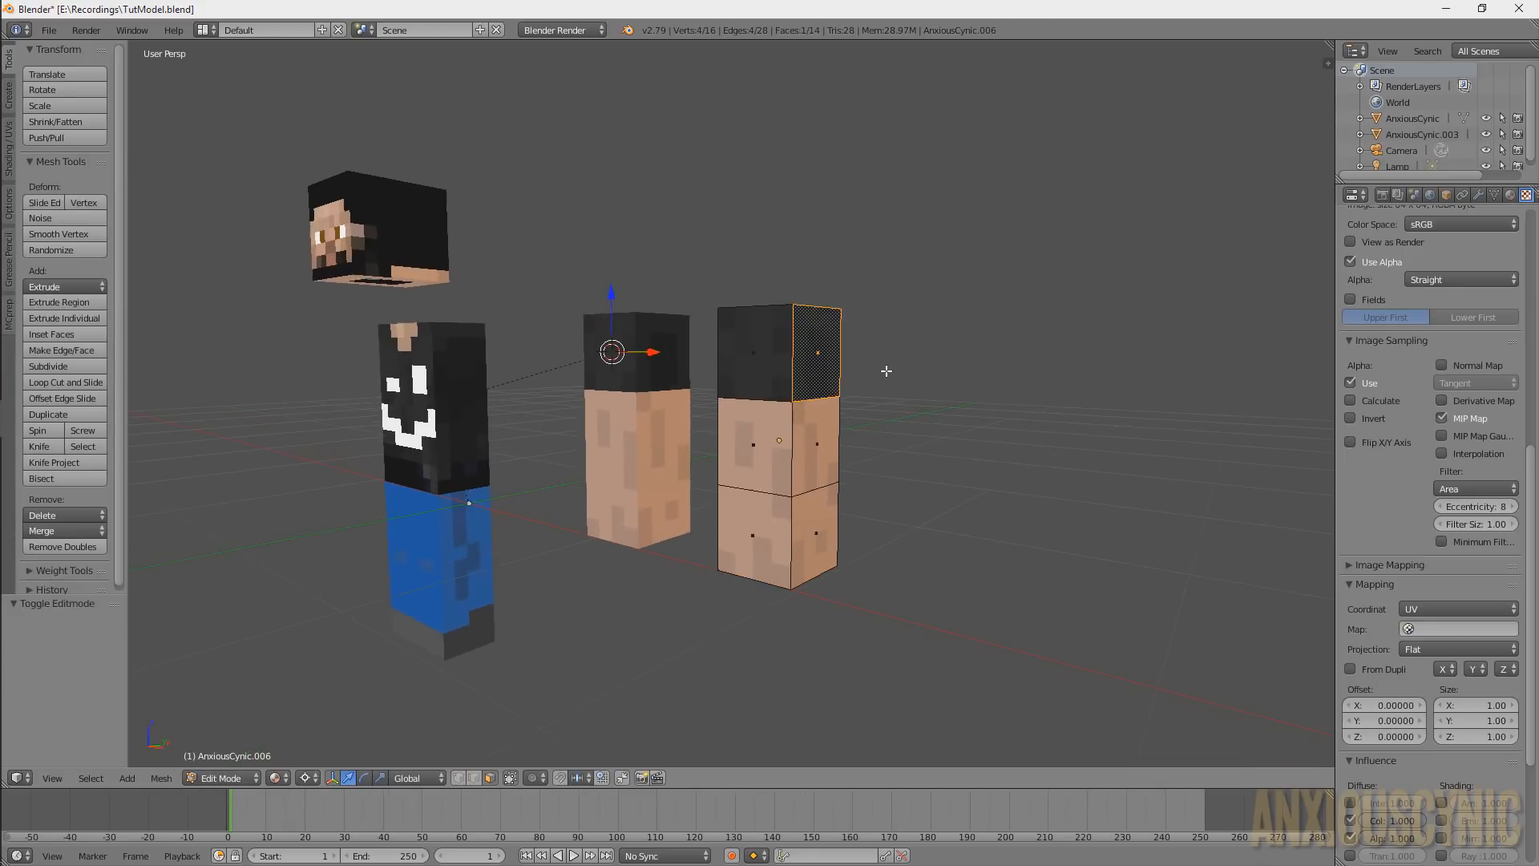
pyautogui.press('x')
pyautogui.click(852, 374)
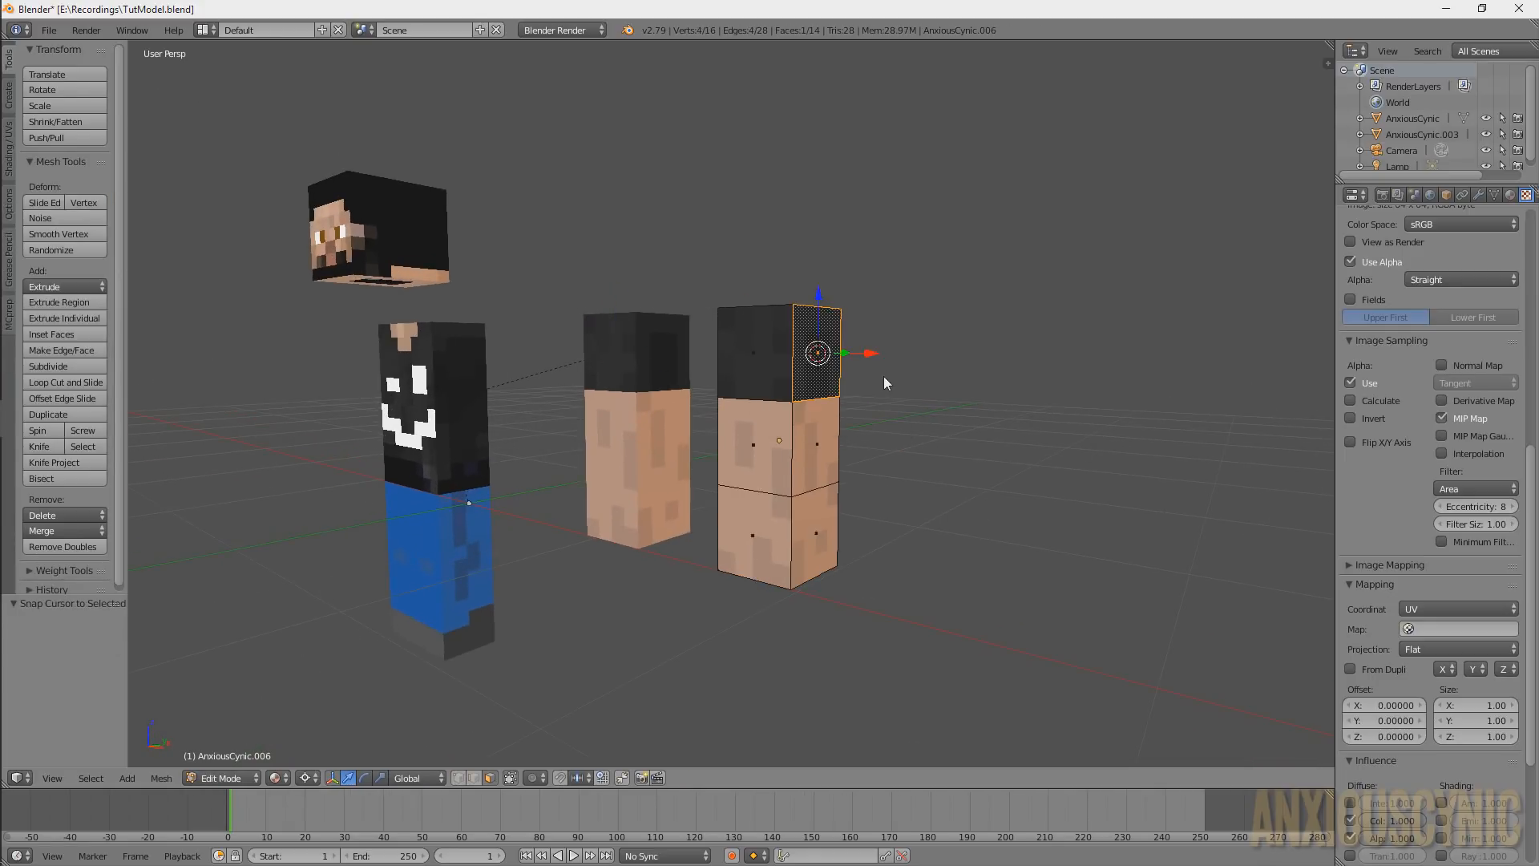
# Return to Object Mode and set the origin of the arm farthest from the torso to the 3D cursor
pyautogui.press('Tab')
pyautogui.click(99, 243)
pyautogui.click(104, 301)
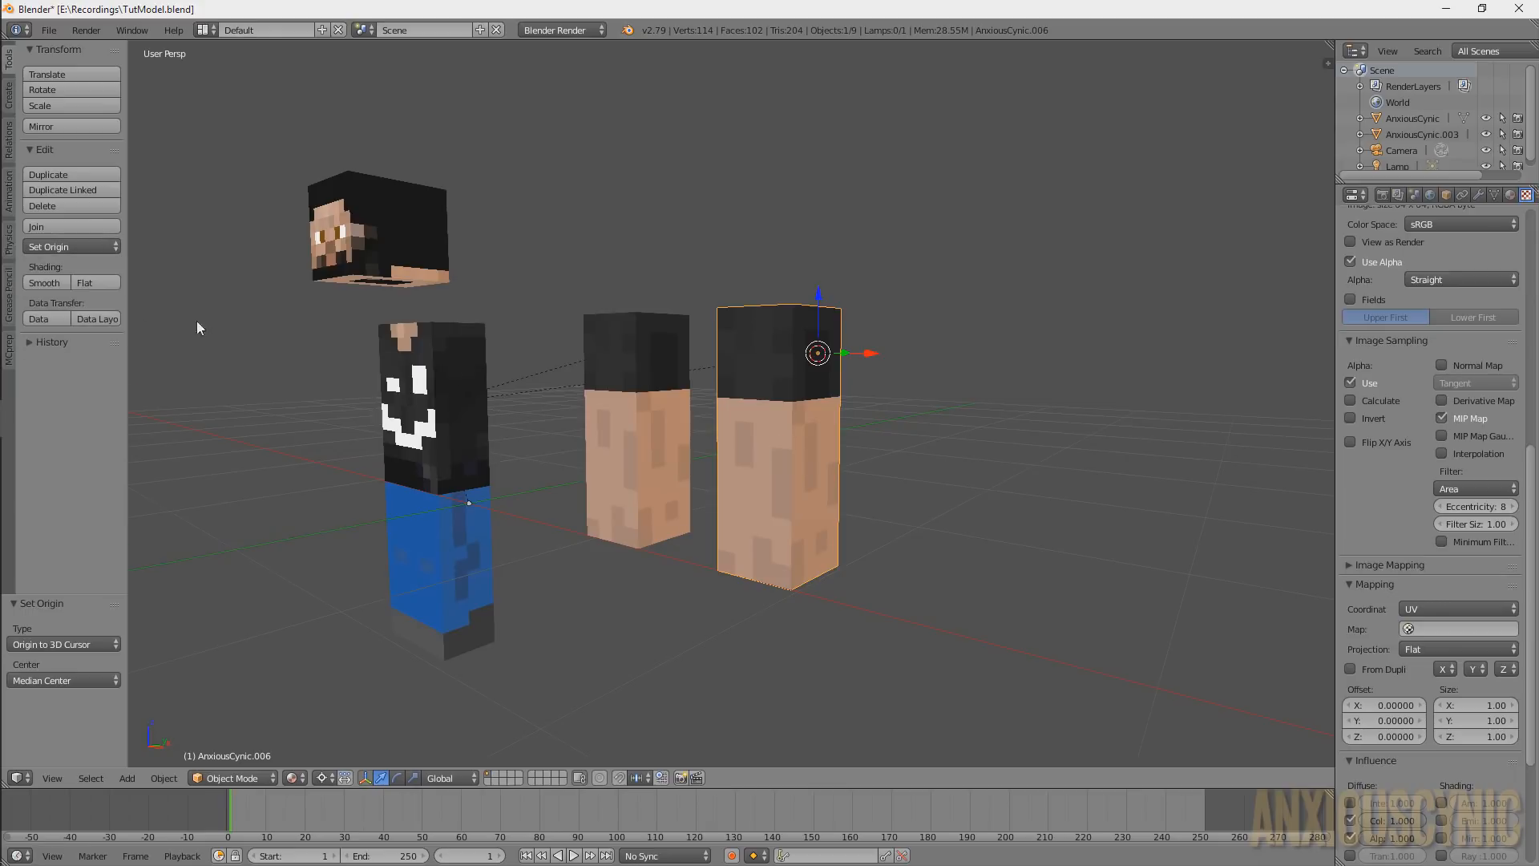
# Select the torso's upper side face on the side of the loose arms in Edit Mode and snap the 3D cursor to it
pyautogui.moveTo(640, 382); pyautogui.dragTo(762, 386, button='middle')
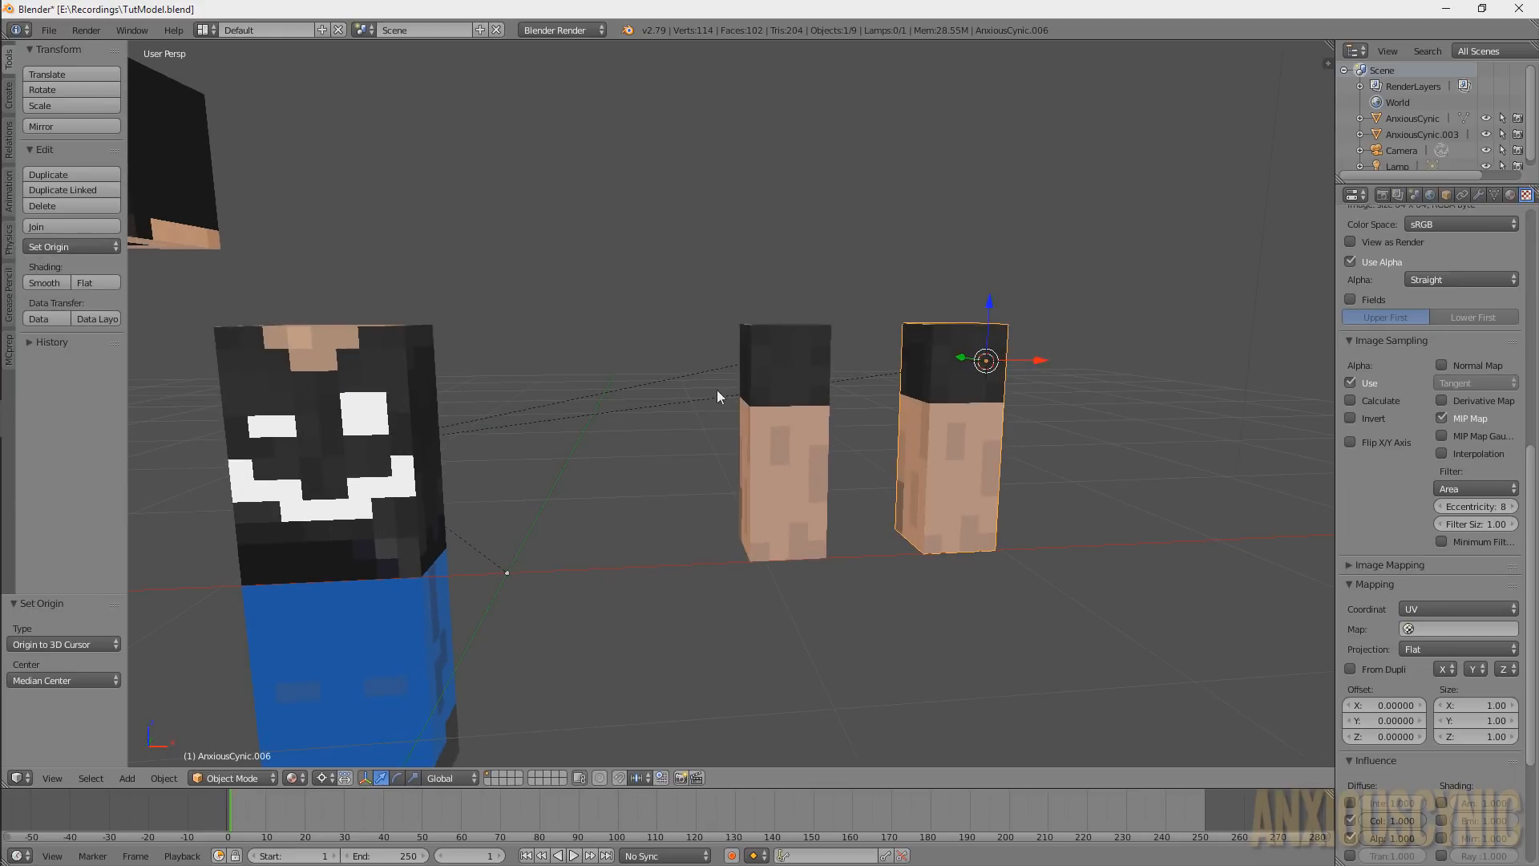
pyautogui.rightClick(393, 397)
pyautogui.press('Tab')
pyautogui.moveTo(469, 393); pyautogui.dragTo(439, 378, button='middle')
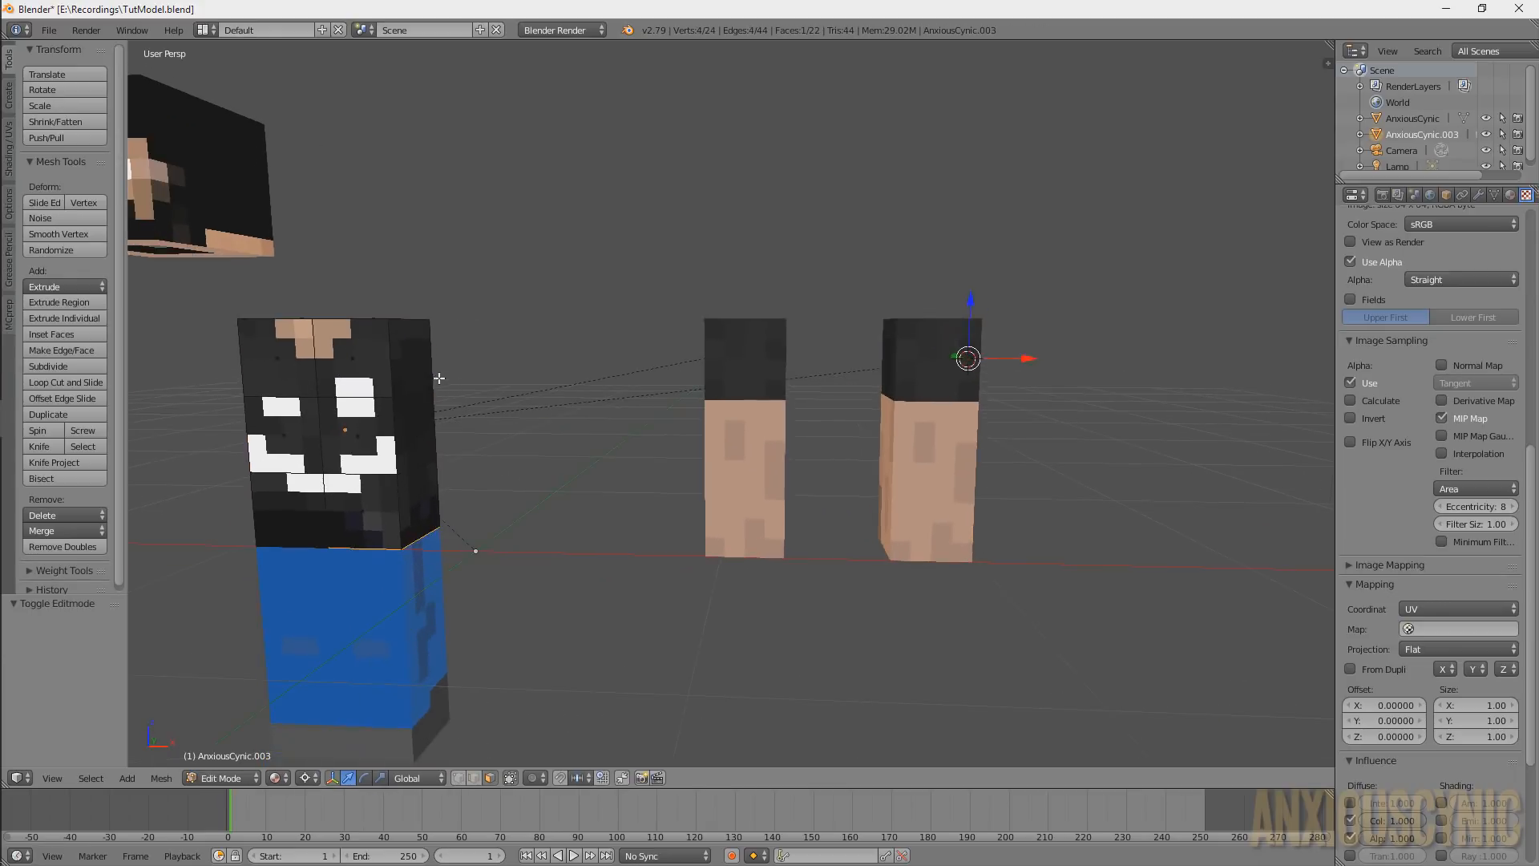
pyautogui.rightClick(437, 361)
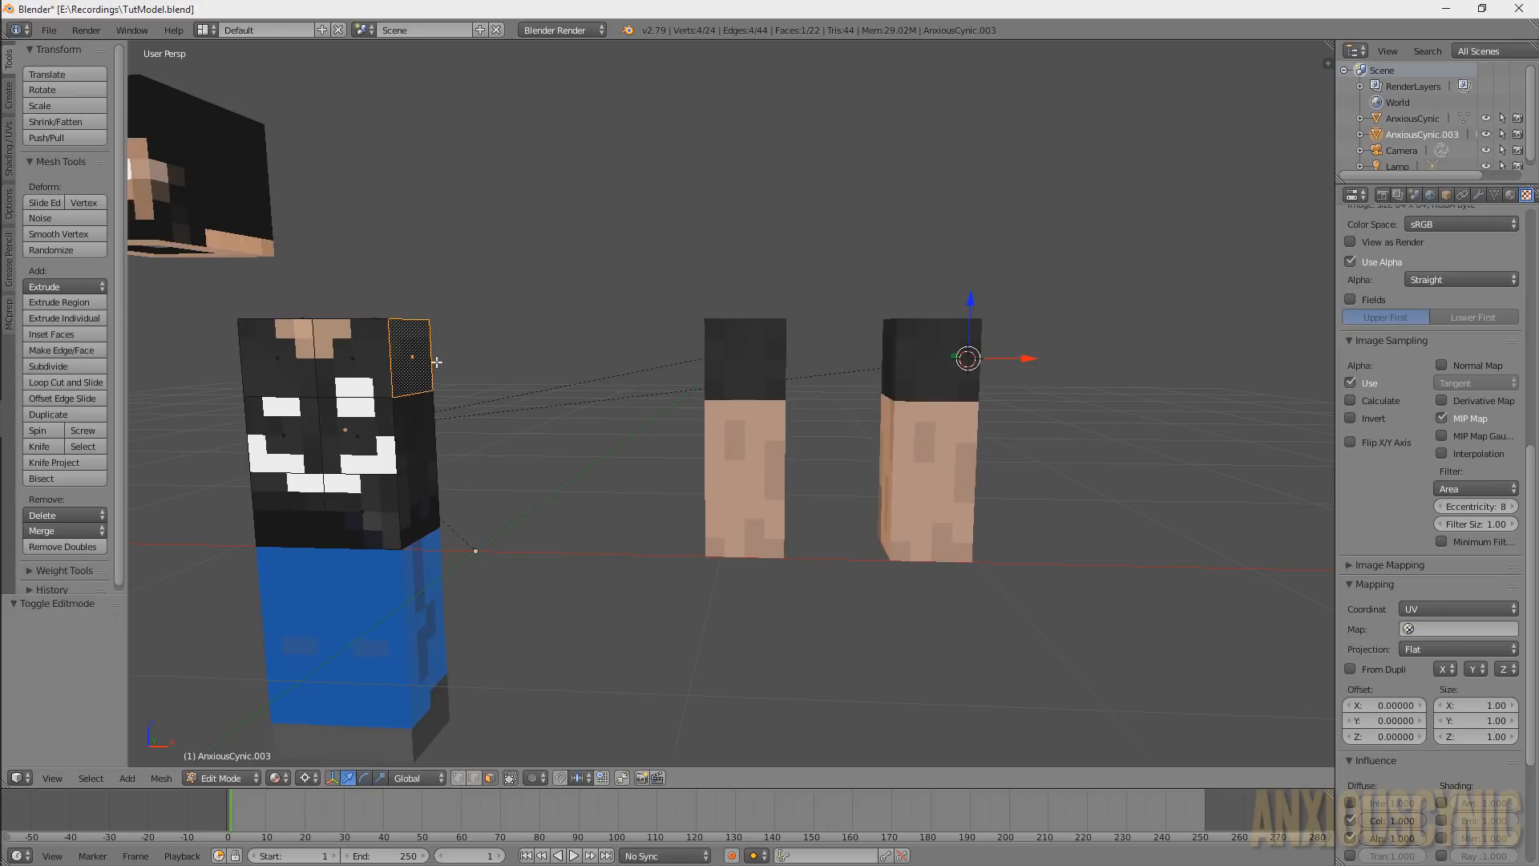
pyautogui.hotkey('shift', 's')
pyautogui.click(377, 362)
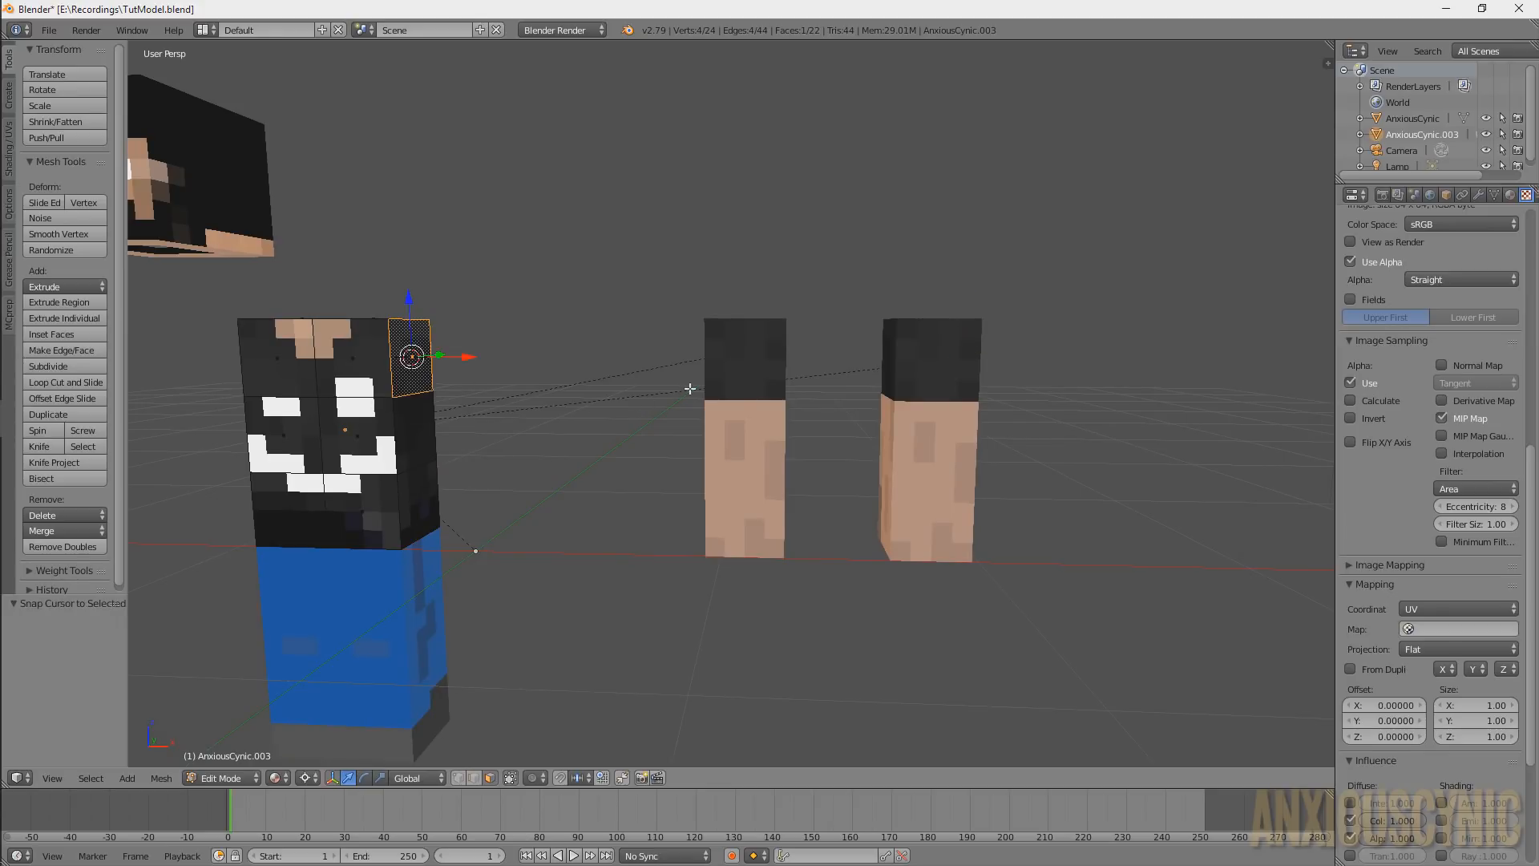
# Return to Object Mode and snap the loose arm nearest the torso to the 3D cursor
pyautogui.press('Tab')
pyautogui.rightClick(733, 379)
pyautogui.moveTo(739, 377); pyautogui.dragTo(600, 361, button='middle')
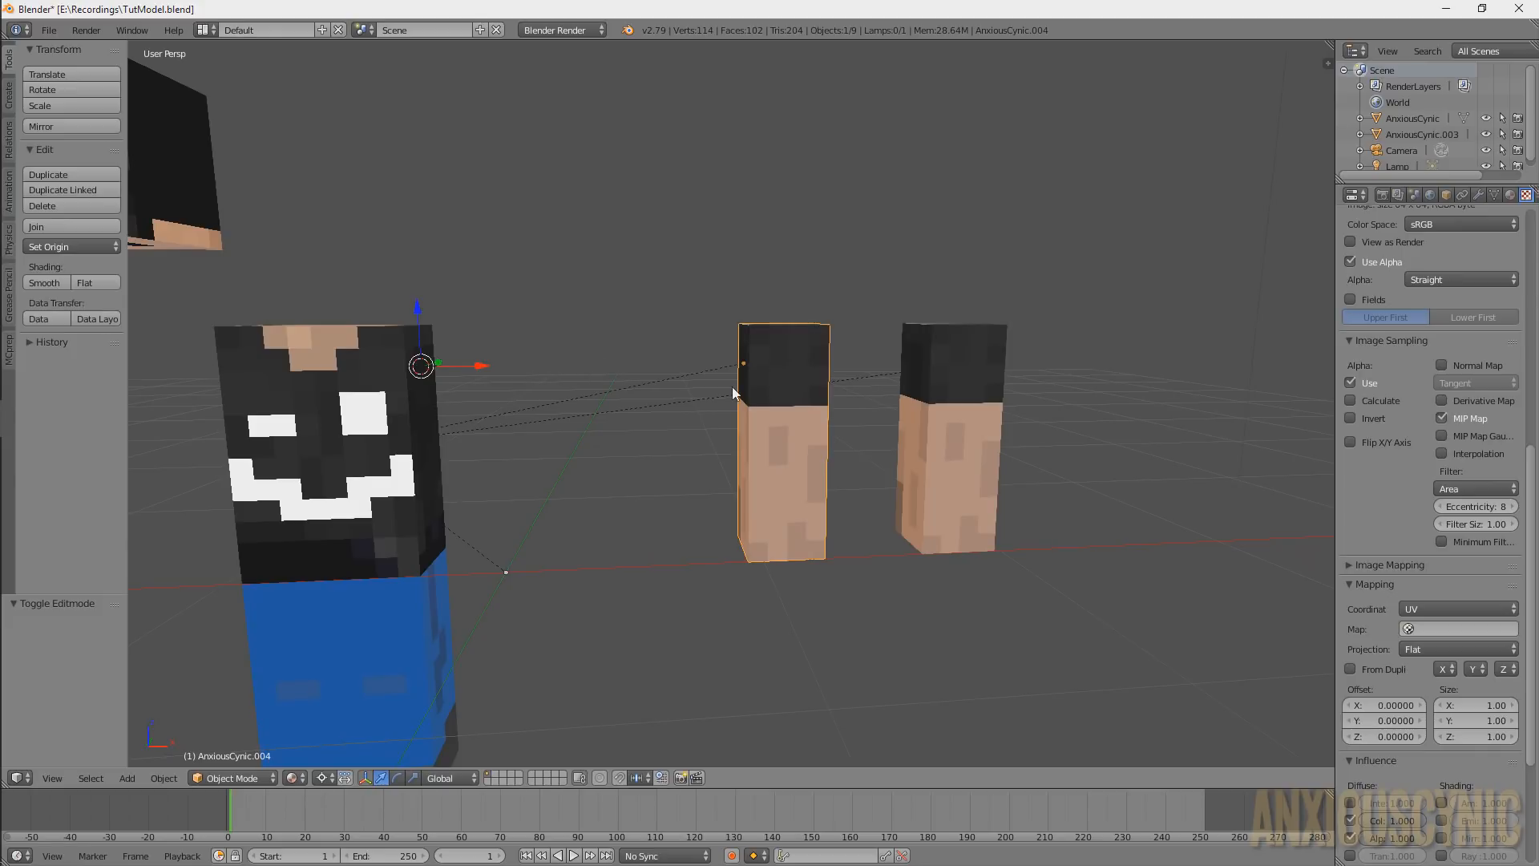
pyautogui.hotkey('shift', 's')
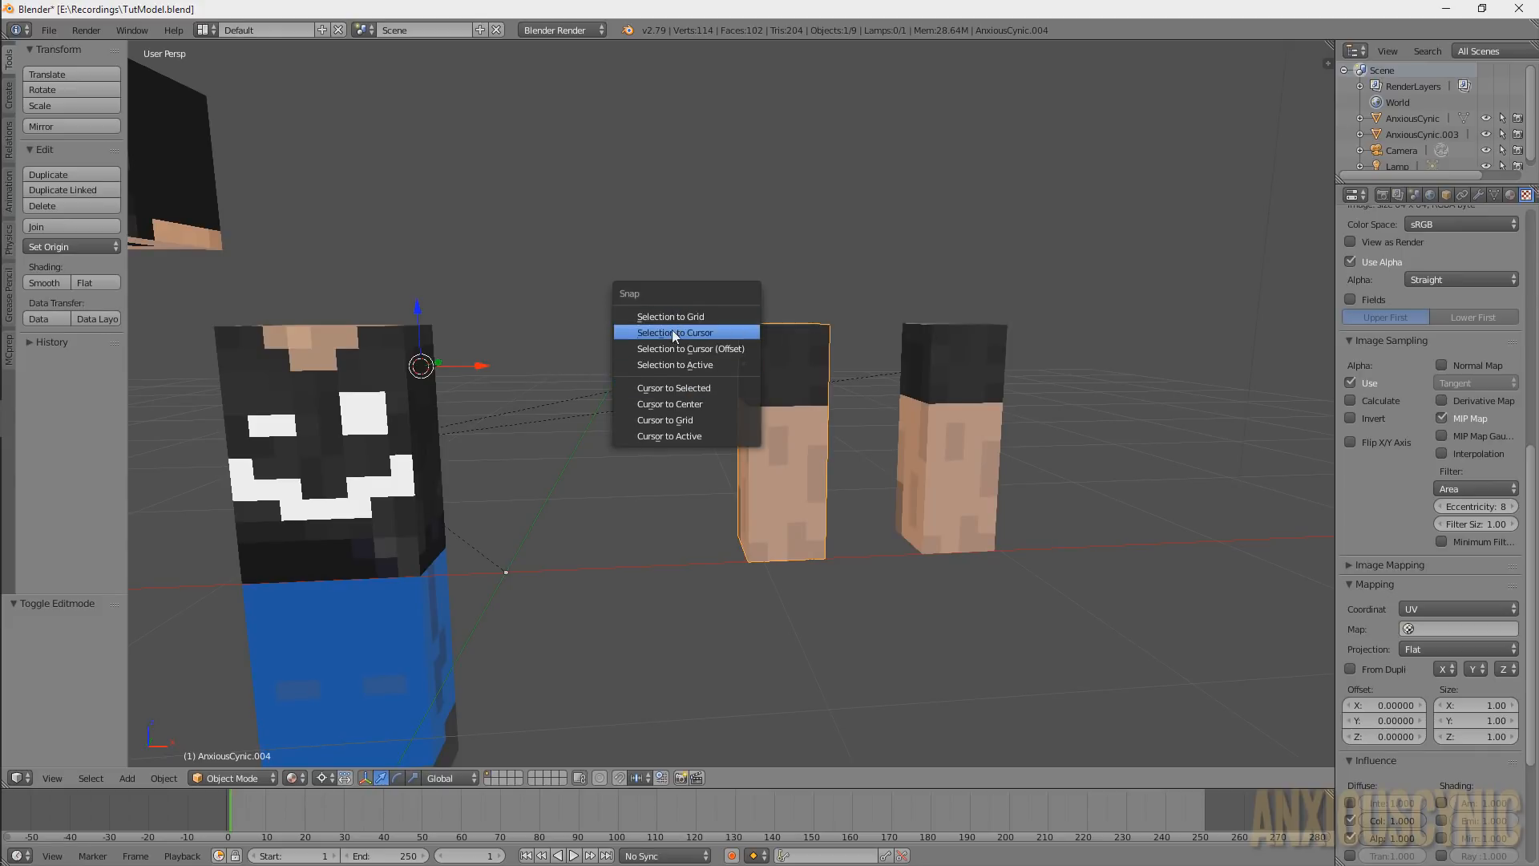
pyautogui.click(672, 330)
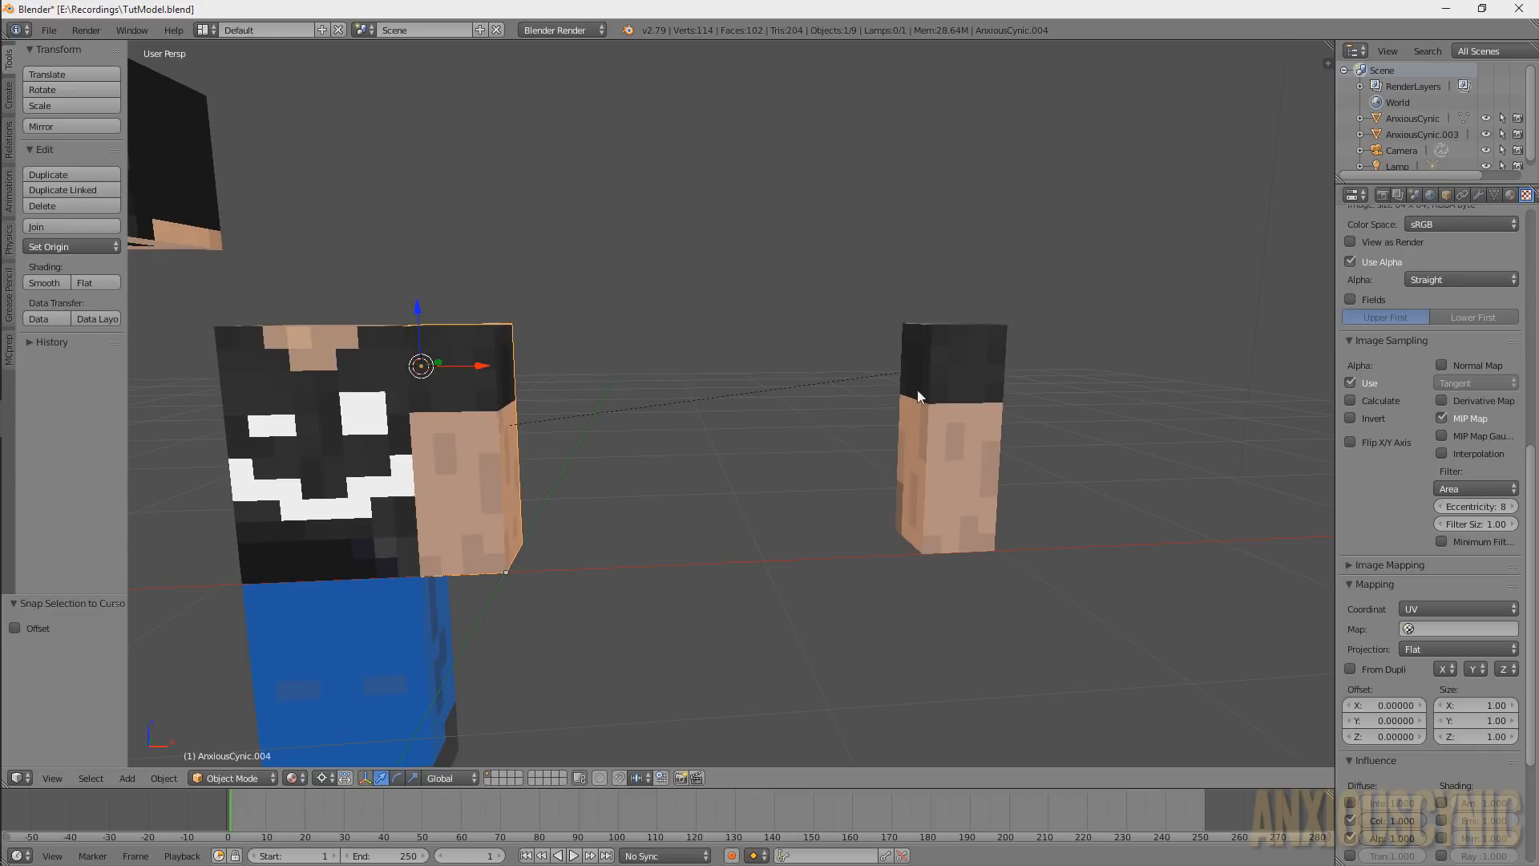
# Select the torso's upper side face on the side without an arm in Edit Mode and snap the 3D cursor to it
pyautogui.press('Tab')
pyautogui.press('Tab')
pyautogui.rightClick(405, 407)
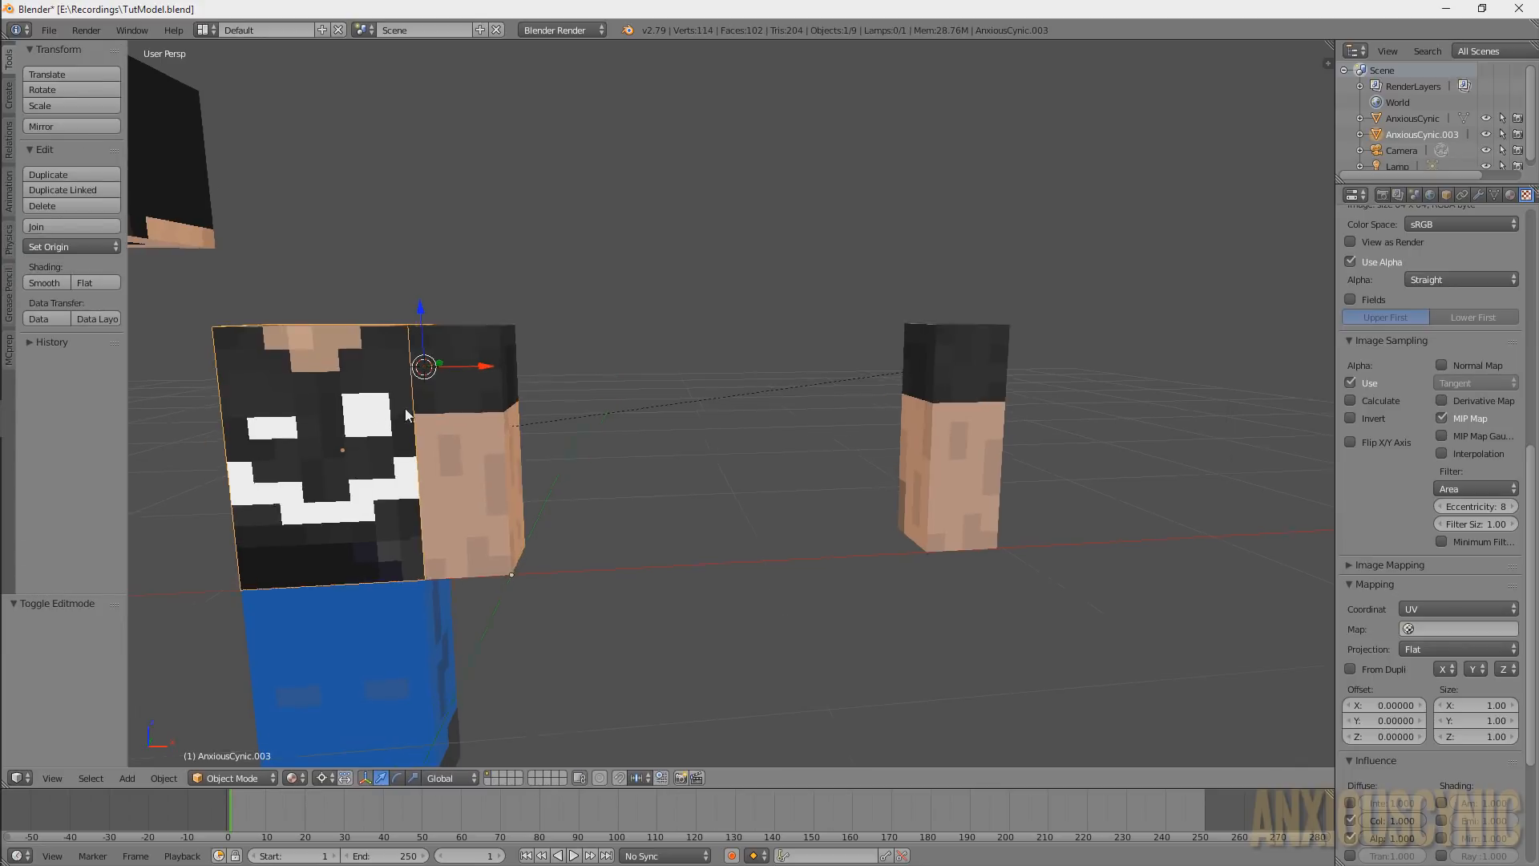
pyautogui.moveTo(406, 407); pyautogui.dragTo(474, 397, button='middle')
pyautogui.press('Tab')
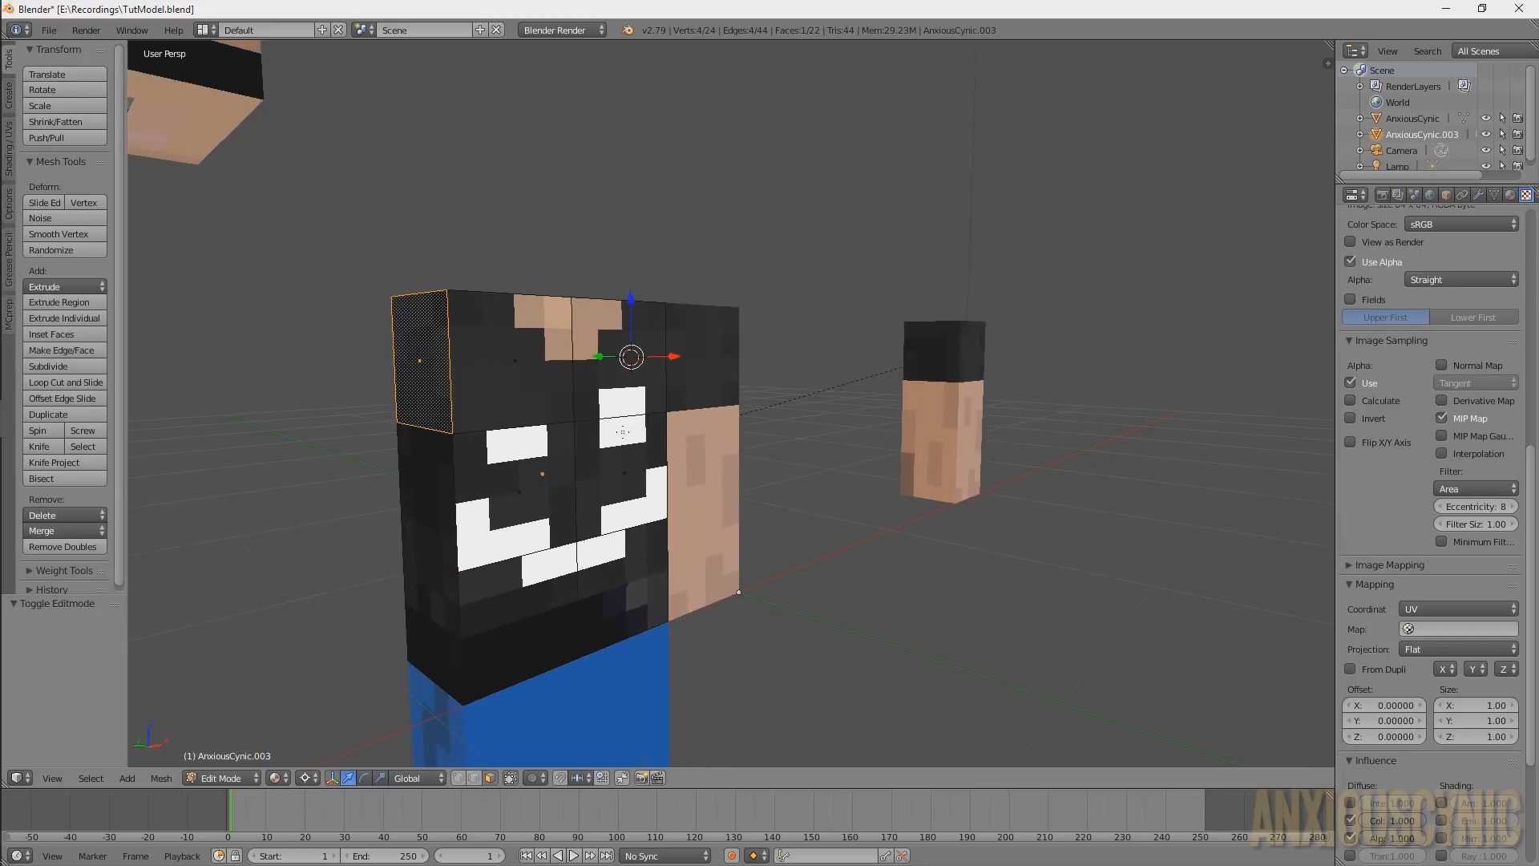
pyautogui.hotkey('shift', 's')
pyautogui.click(608, 490)
# Return to Object Mode and snap the remaining loose arm to the 3D cursor on the torso's bare side
pyautogui.press('Tab')
pyautogui.rightClick(920, 402)
pyautogui.hotkey('shift', 's')
pyautogui.click(893, 348)
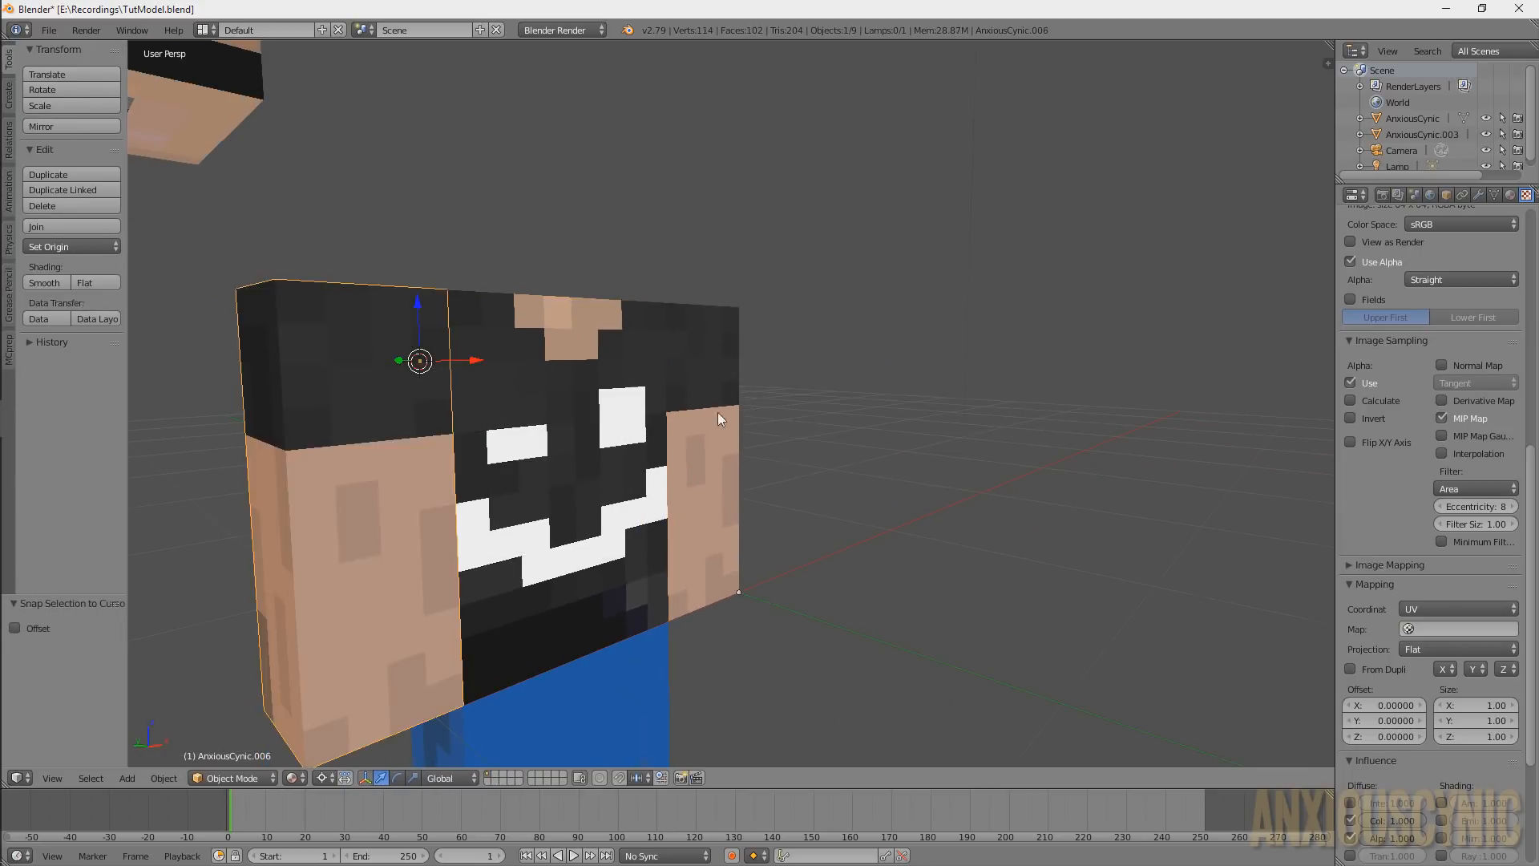
# Set the pivot point to Individual Origins and select the arm on the opposite side of the torso
pyautogui.moveTo(718, 412); pyautogui.dragTo(782, 380, button='middle')
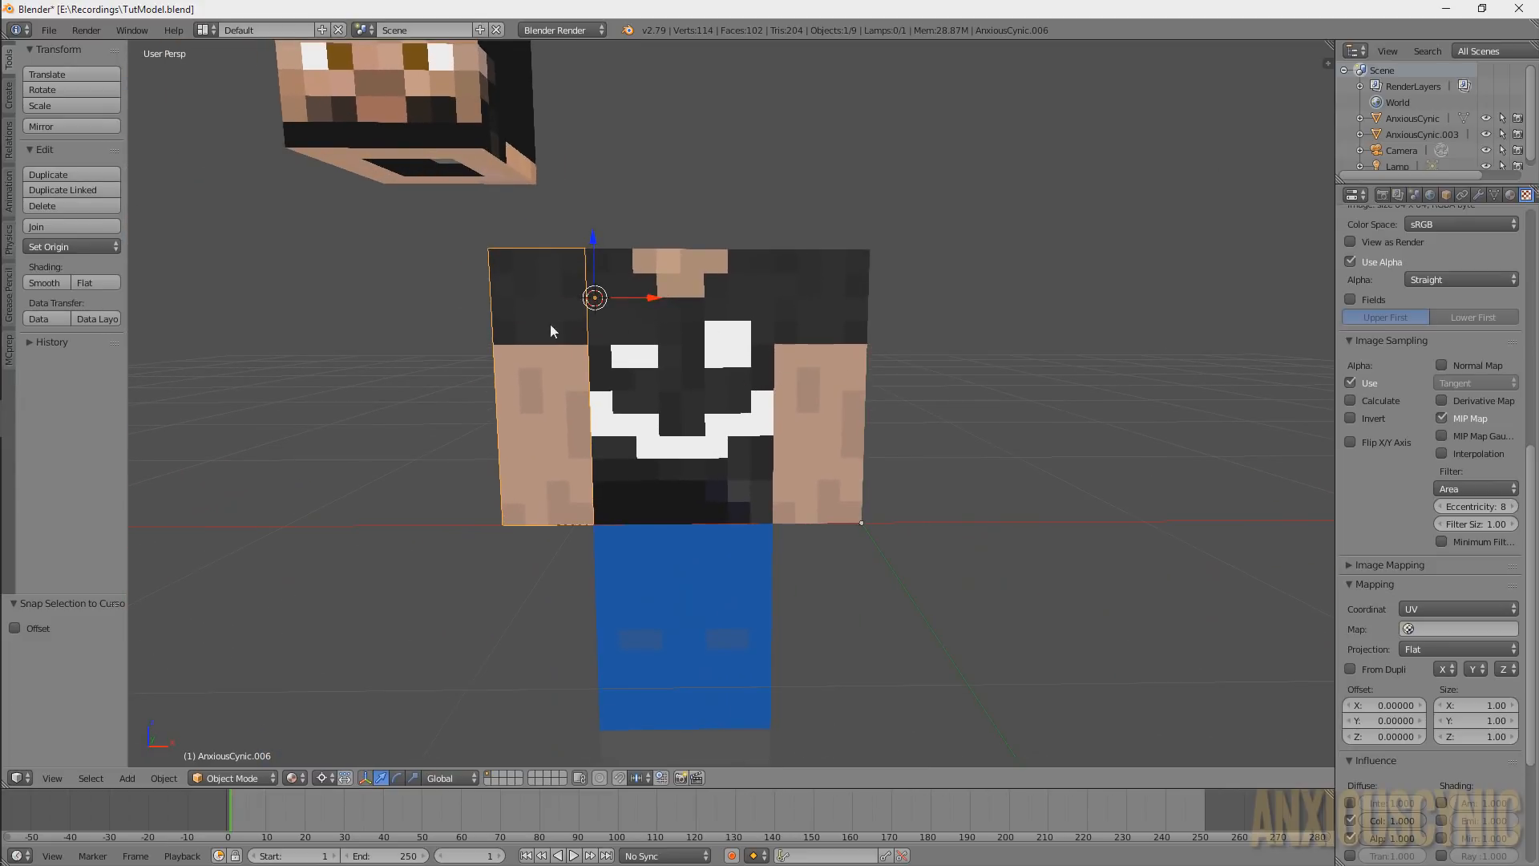
pyautogui.click(322, 777)
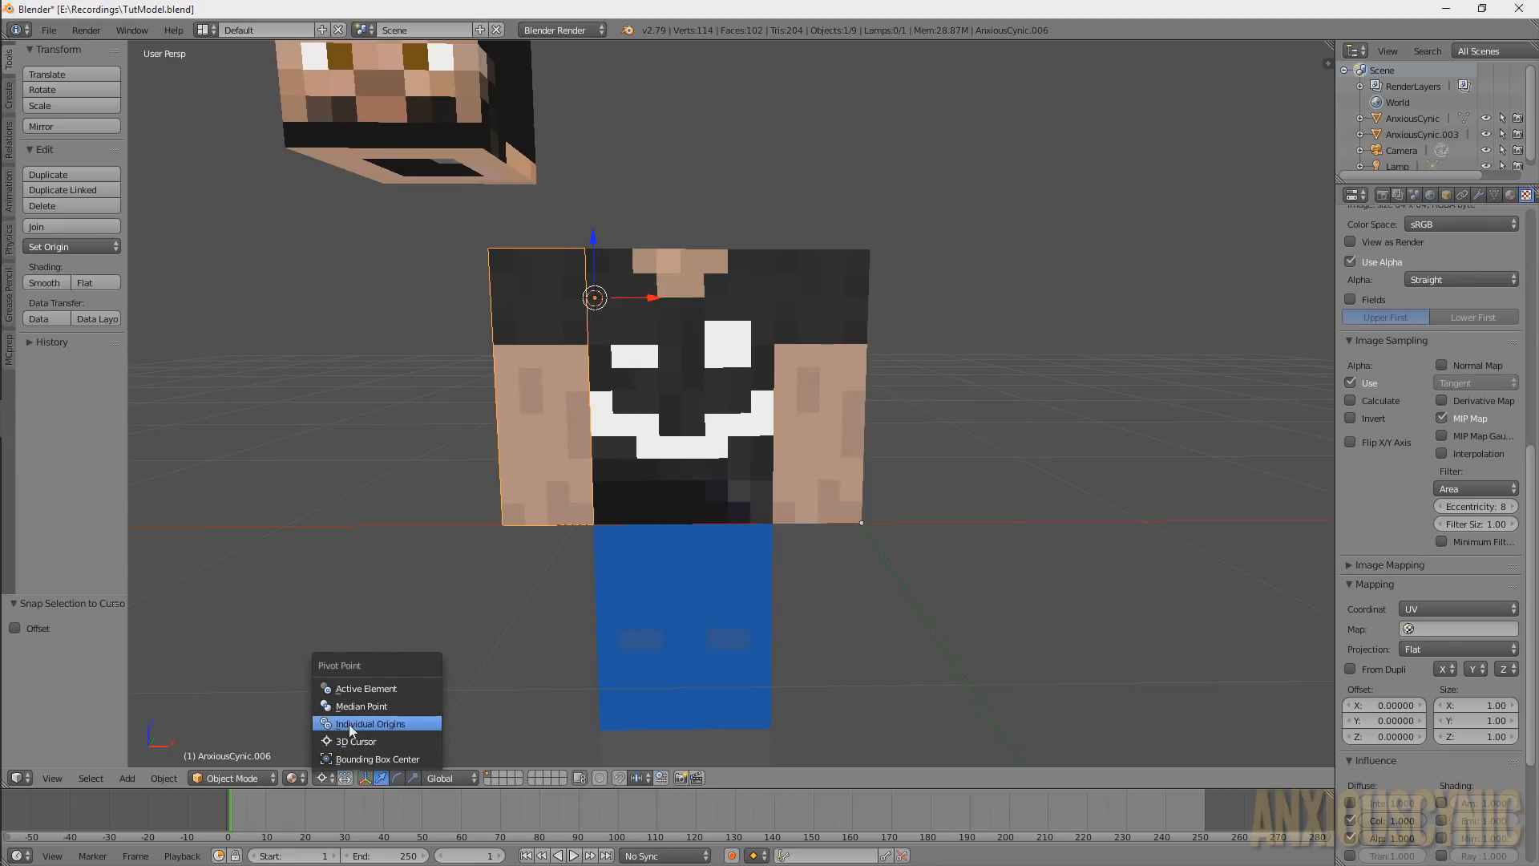
pyautogui.click(363, 723)
pyautogui.rightClick(791, 387)
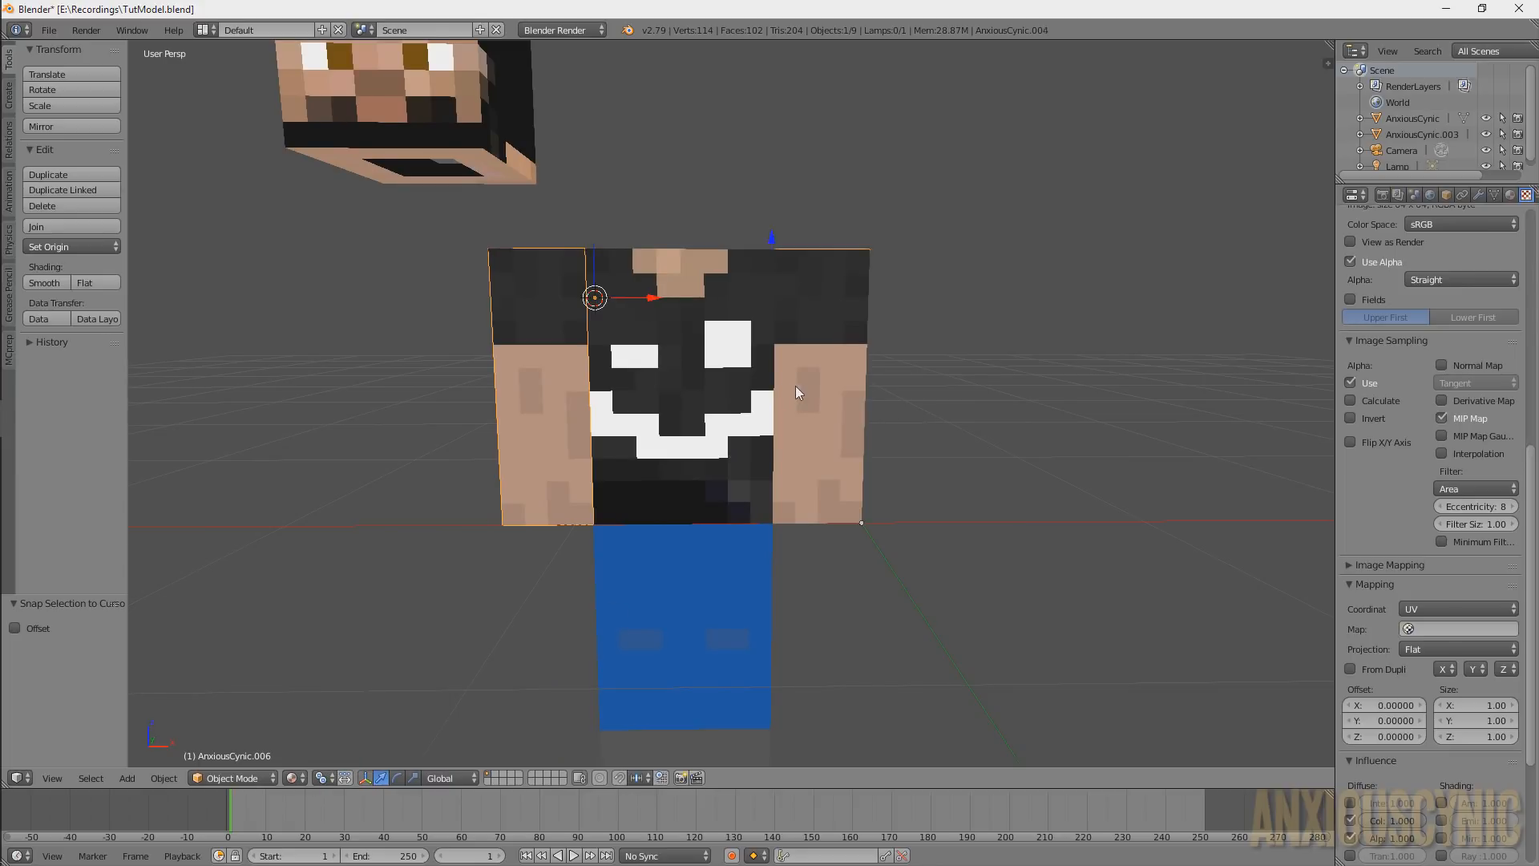
# Try rotating the selected arm about its origin on the inner shoulder face, then cancel the rotation
pyautogui.moveTo(795, 387); pyautogui.dragTo(853, 422, button='middle')
pyautogui.press('r')
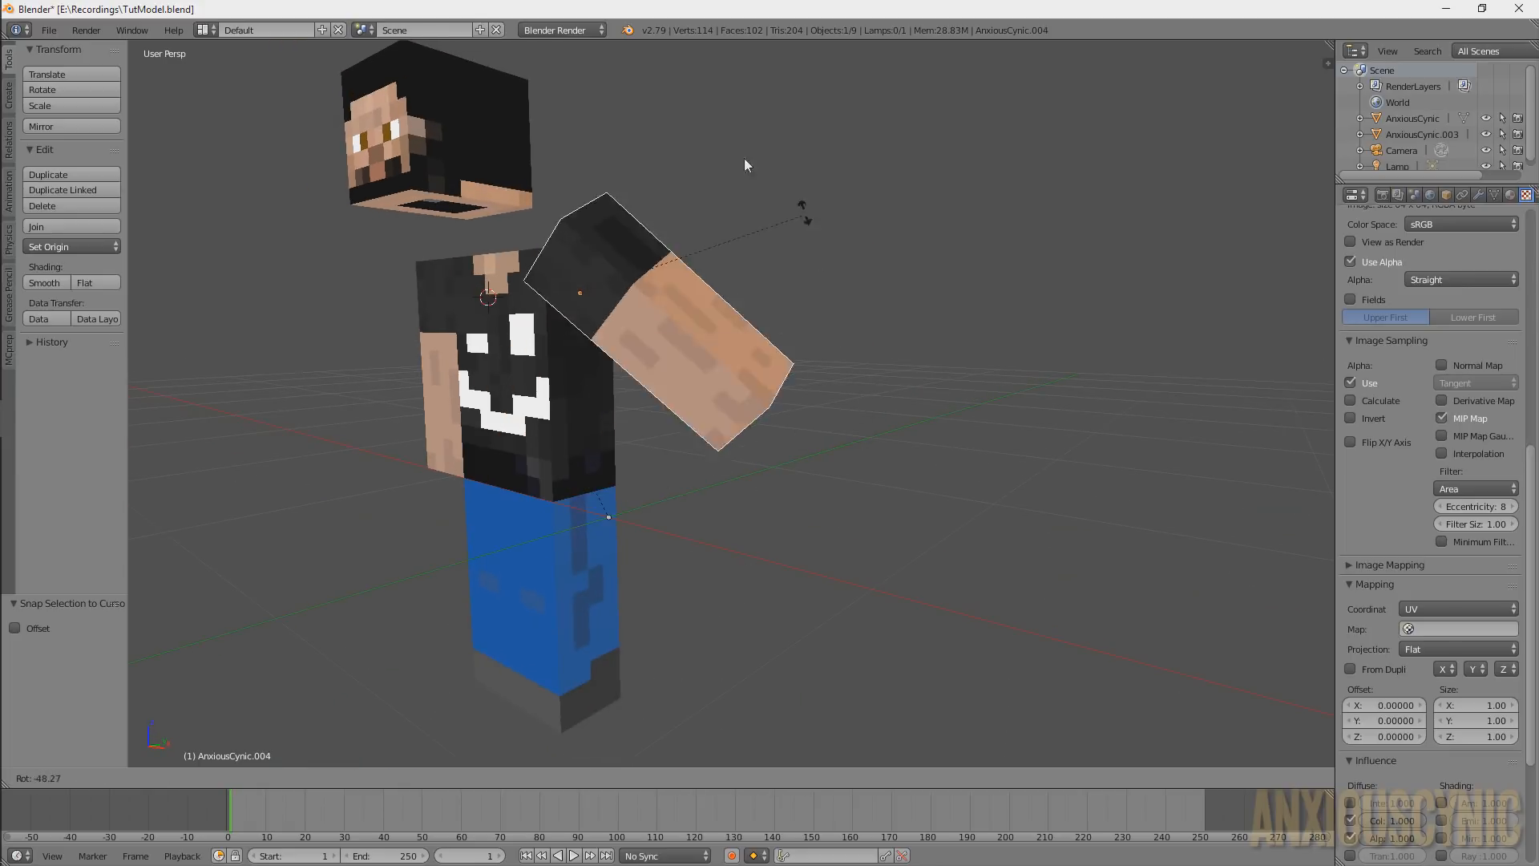
pyautogui.rightClick(818, 442)
pyautogui.moveTo(681, 460); pyautogui.dragTo(776, 453, button='middle')
pyautogui.press('r')
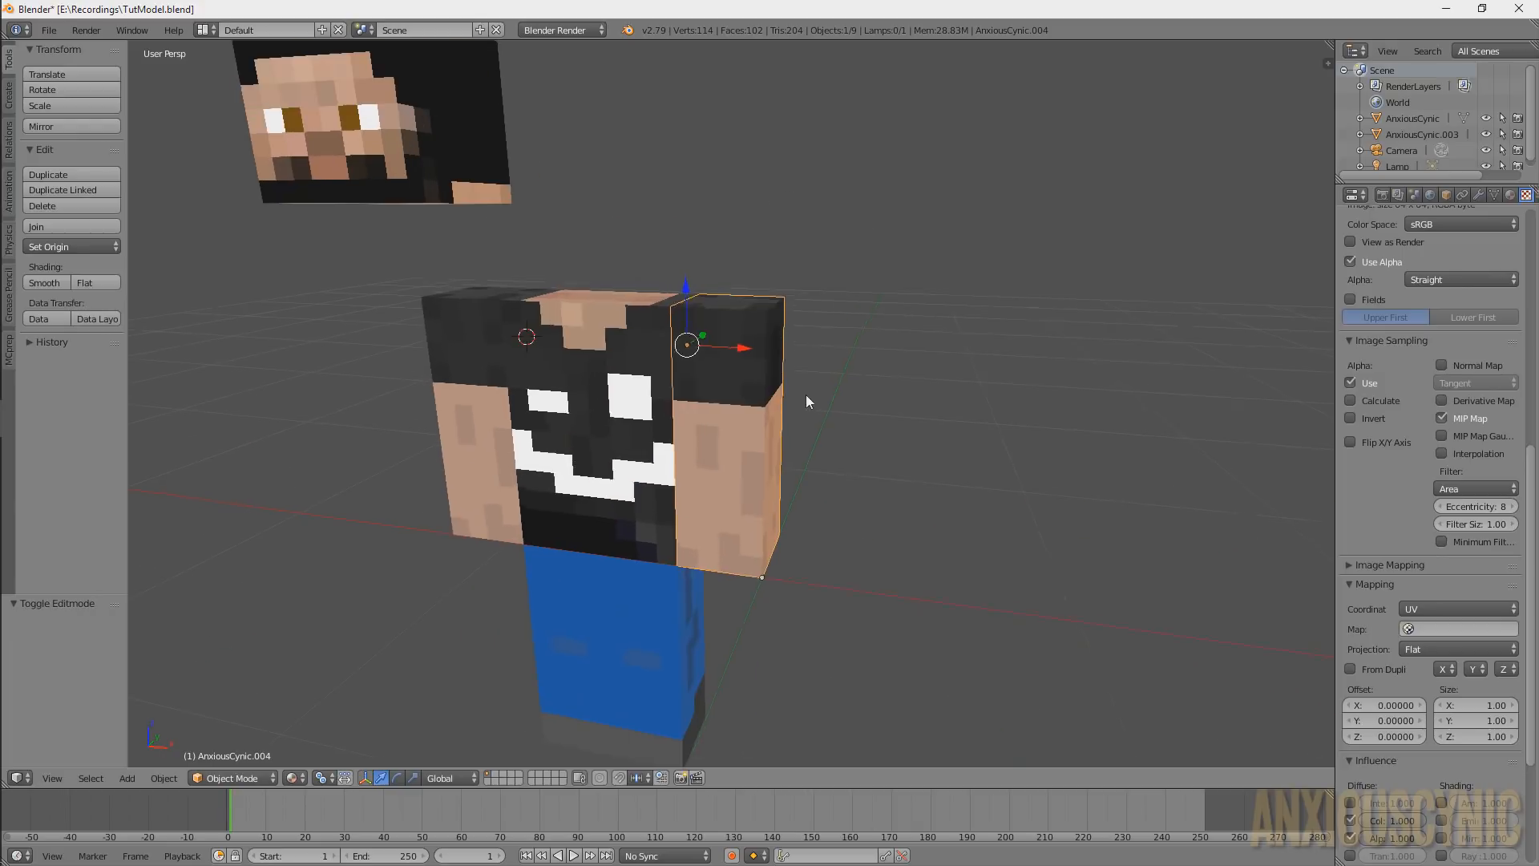
# Enter Edit Mode on the arm, clear the selection and select the loop of faces around its black upper section
pyautogui.moveTo(805, 394); pyautogui.dragTo(811, 357, button='middle')
pyautogui.scroll(3, 868, 271)
pyautogui.moveTo(840, 279); pyautogui.dragTo(881, 335, button='middle')
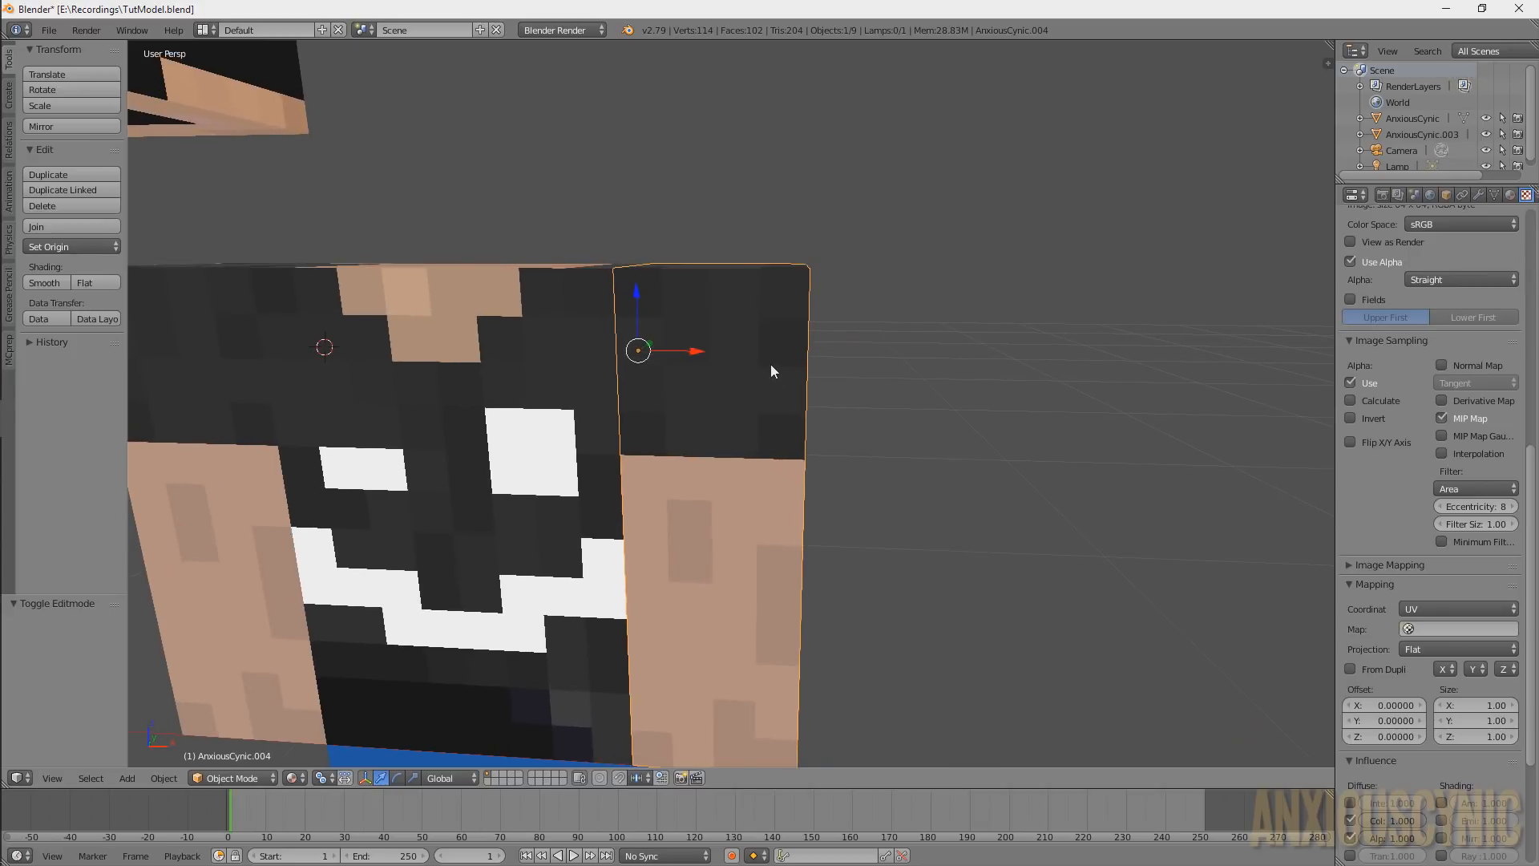
pyautogui.press('Tab')
pyautogui.press('a')
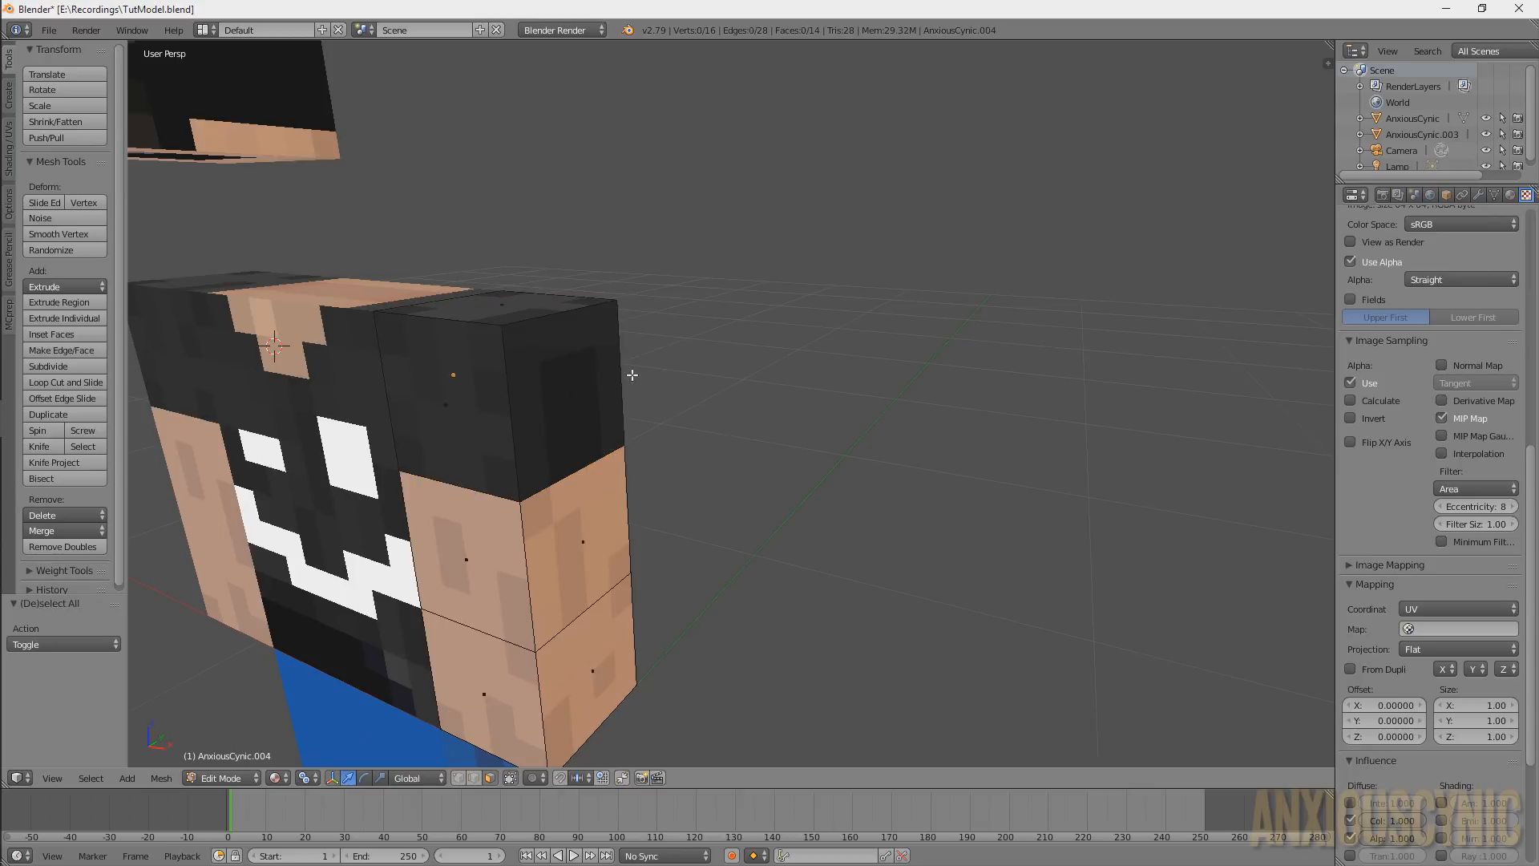
pyautogui.scroll(4, 639, 357)
pyautogui.scroll(-3, 706, 350)
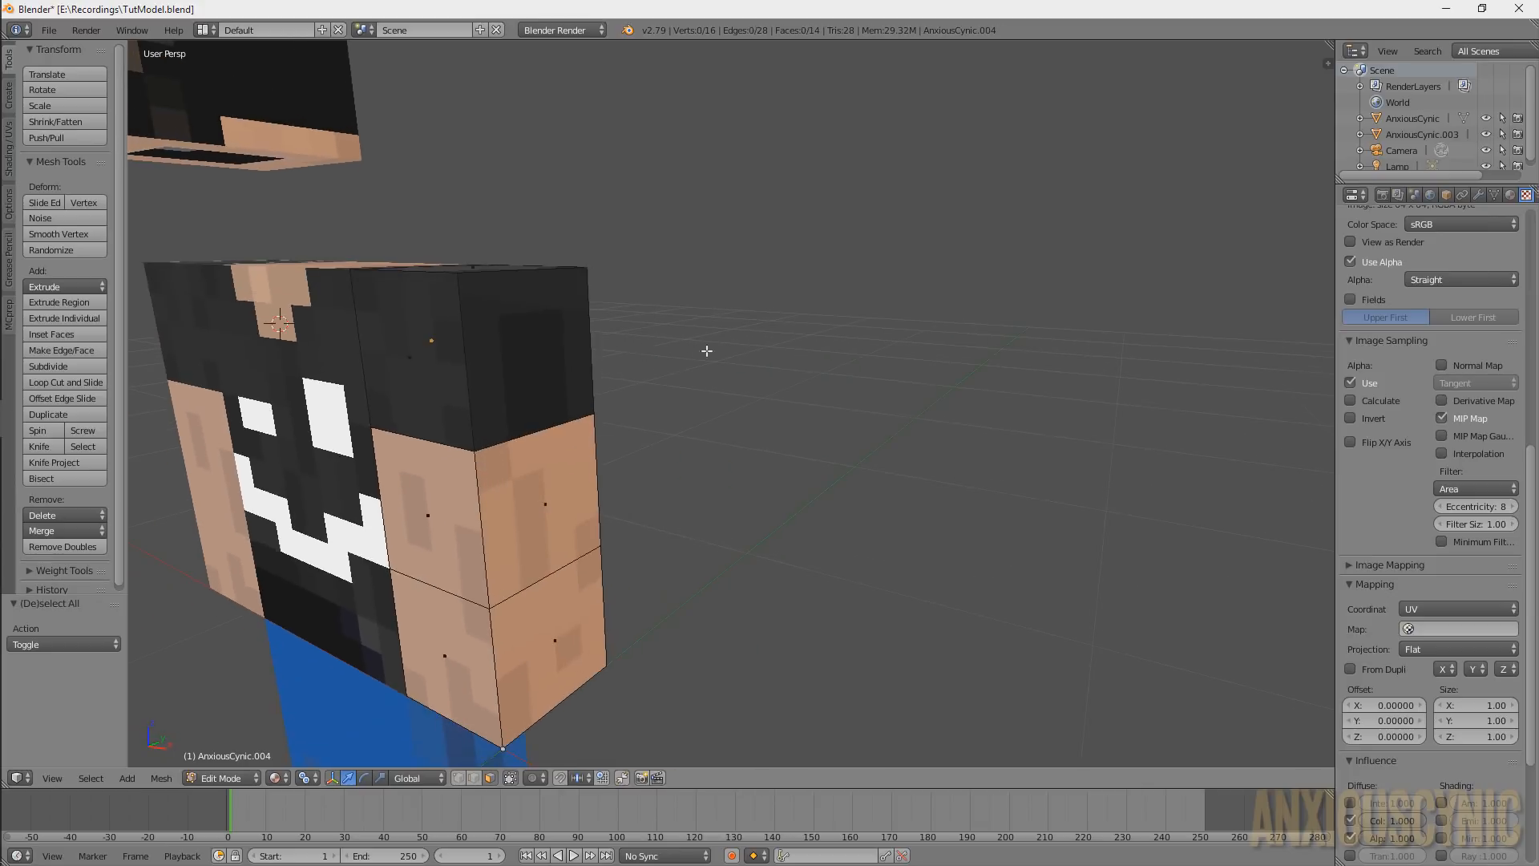
pyautogui.rightClick(506, 338)
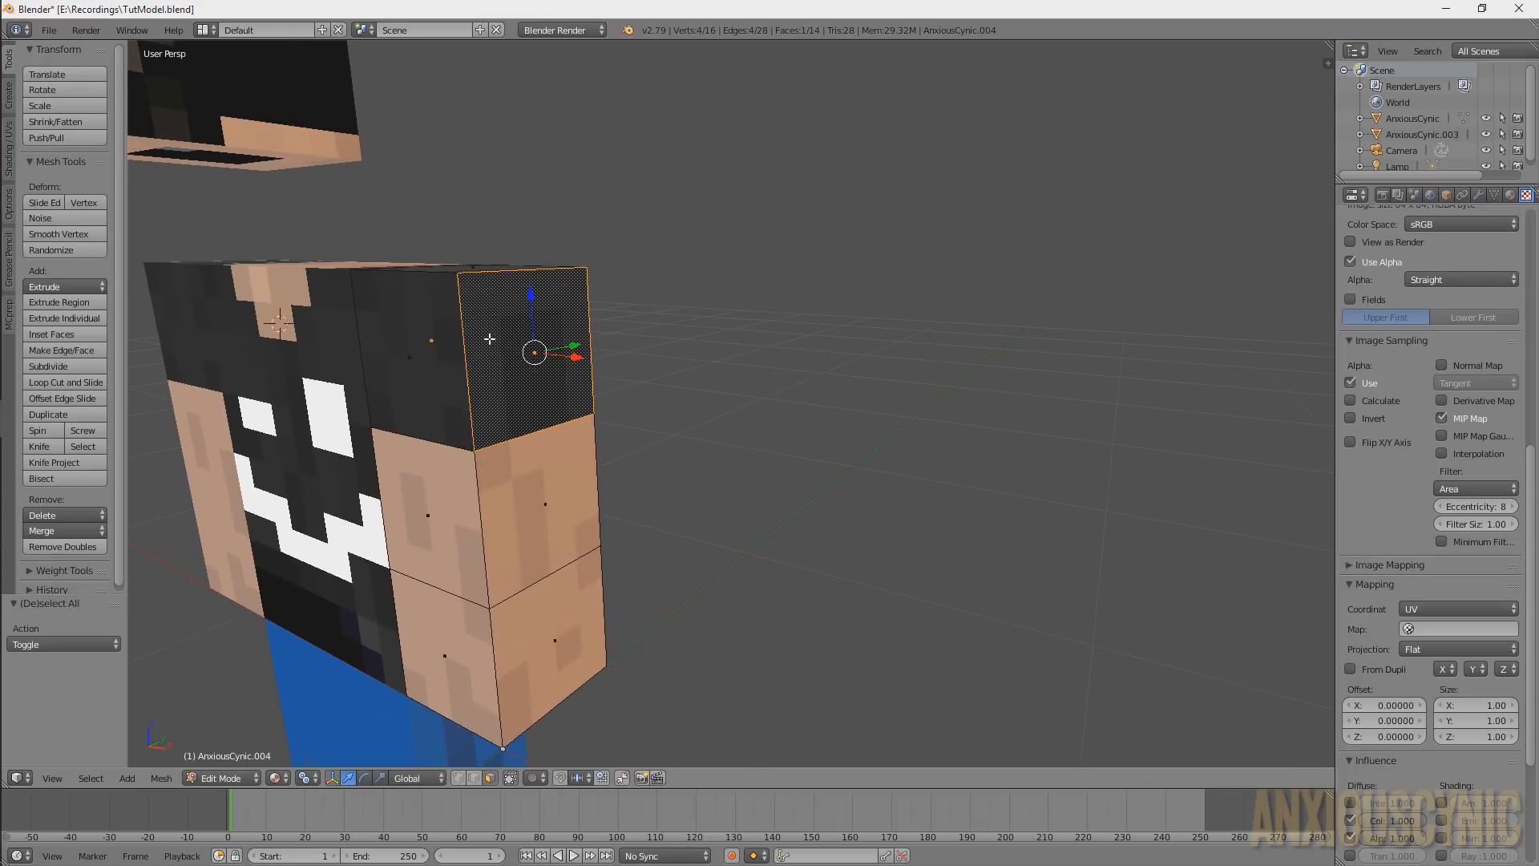
pyautogui.keyDown('alt'); pyautogui.rightClick(488, 338); pyautogui.keyUp('alt')
pyautogui.press('KP_Decimal')
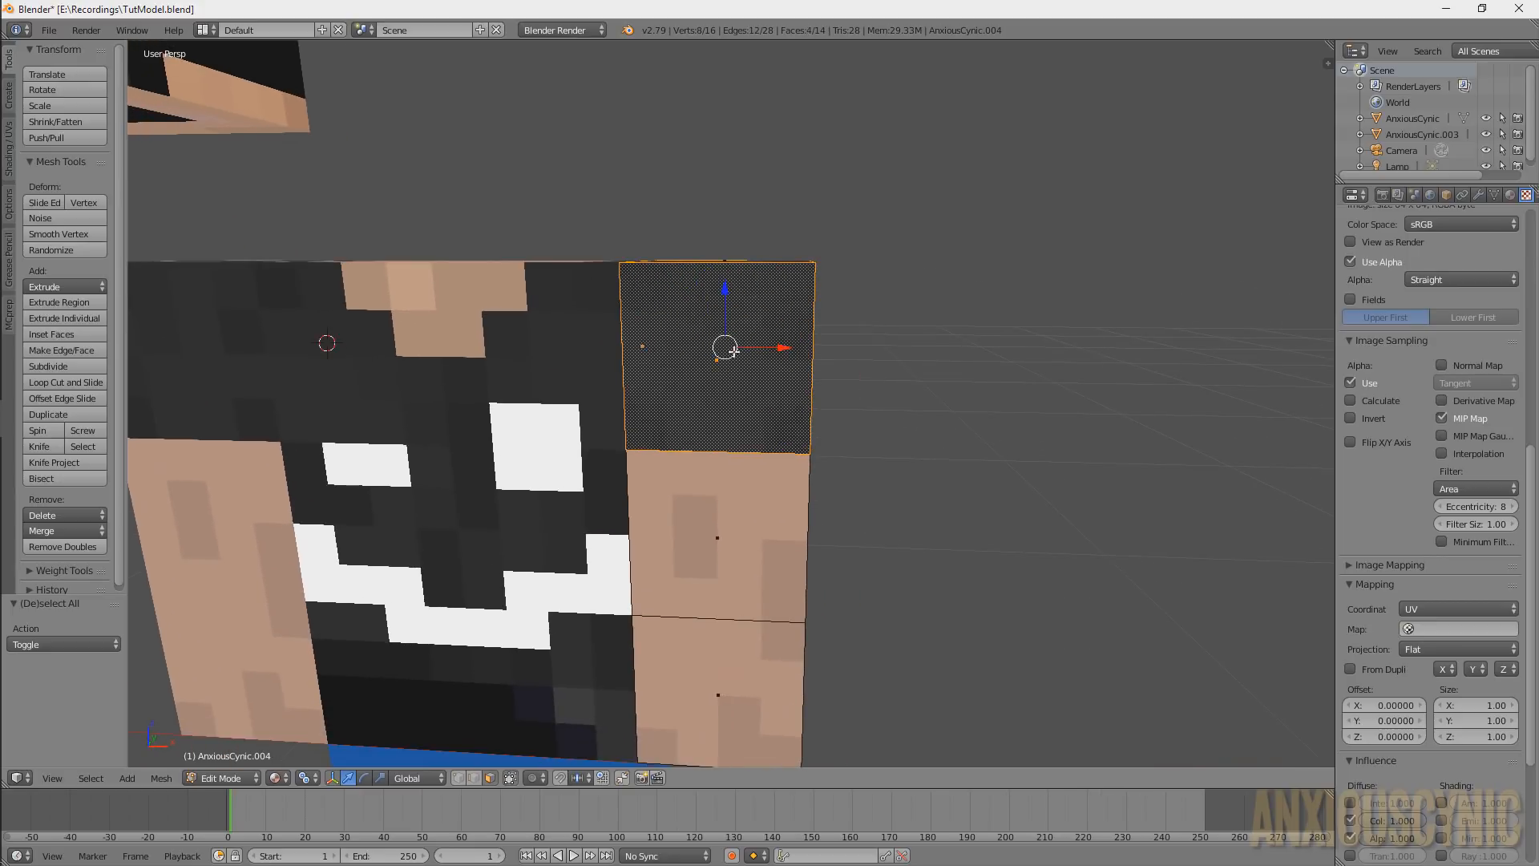
pyautogui.moveTo(759, 356); pyautogui.dragTo(786, 355, button='middle')
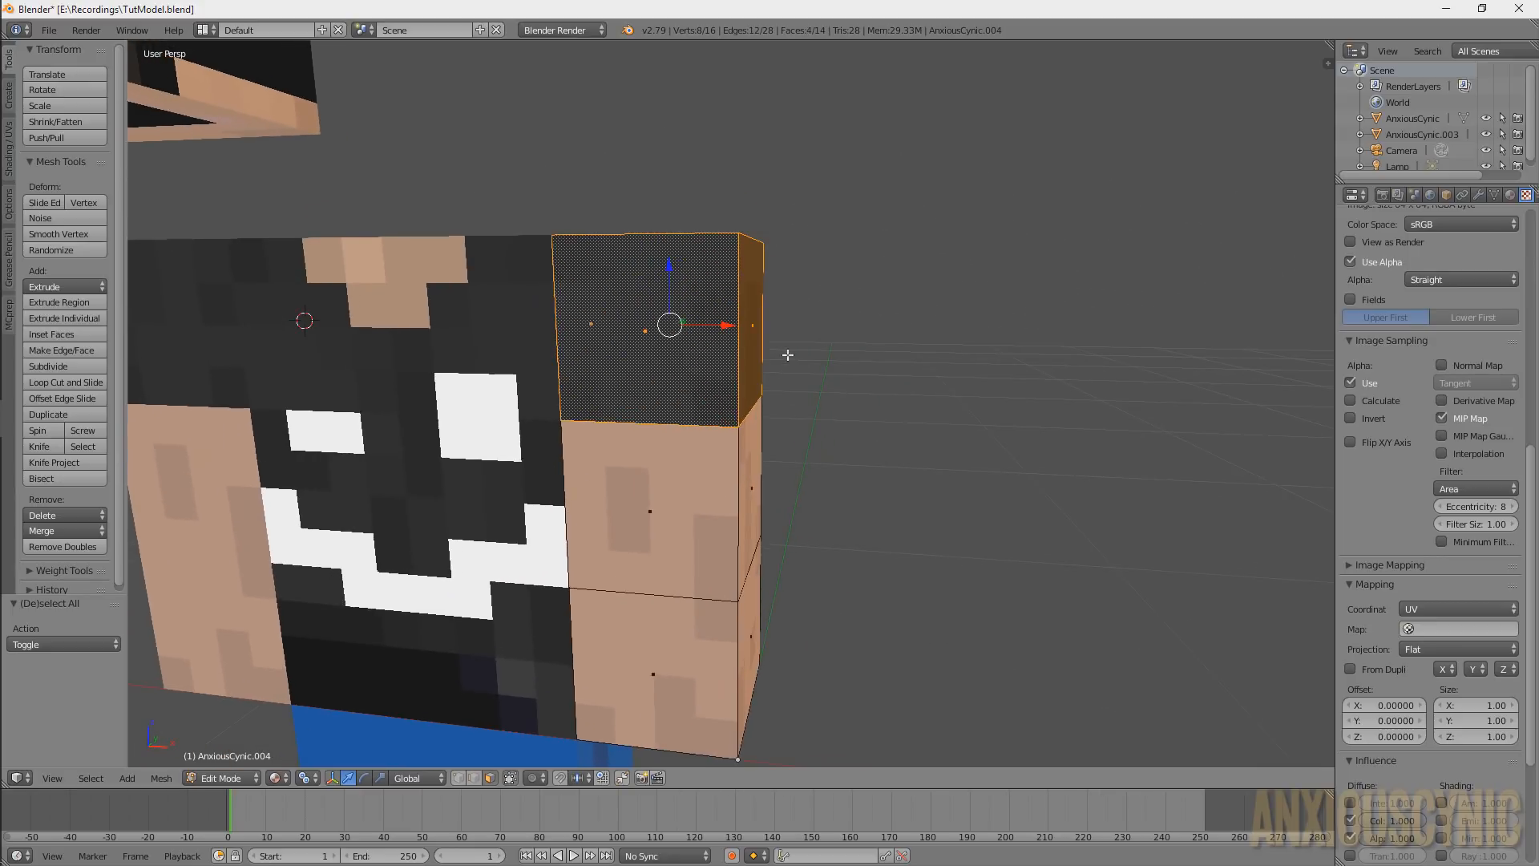
# Snap the 3D cursor to the selected shoulder faces and set the arm's origin to the 3D cursor in Object Mode
pyautogui.hotkey('shift', 's')
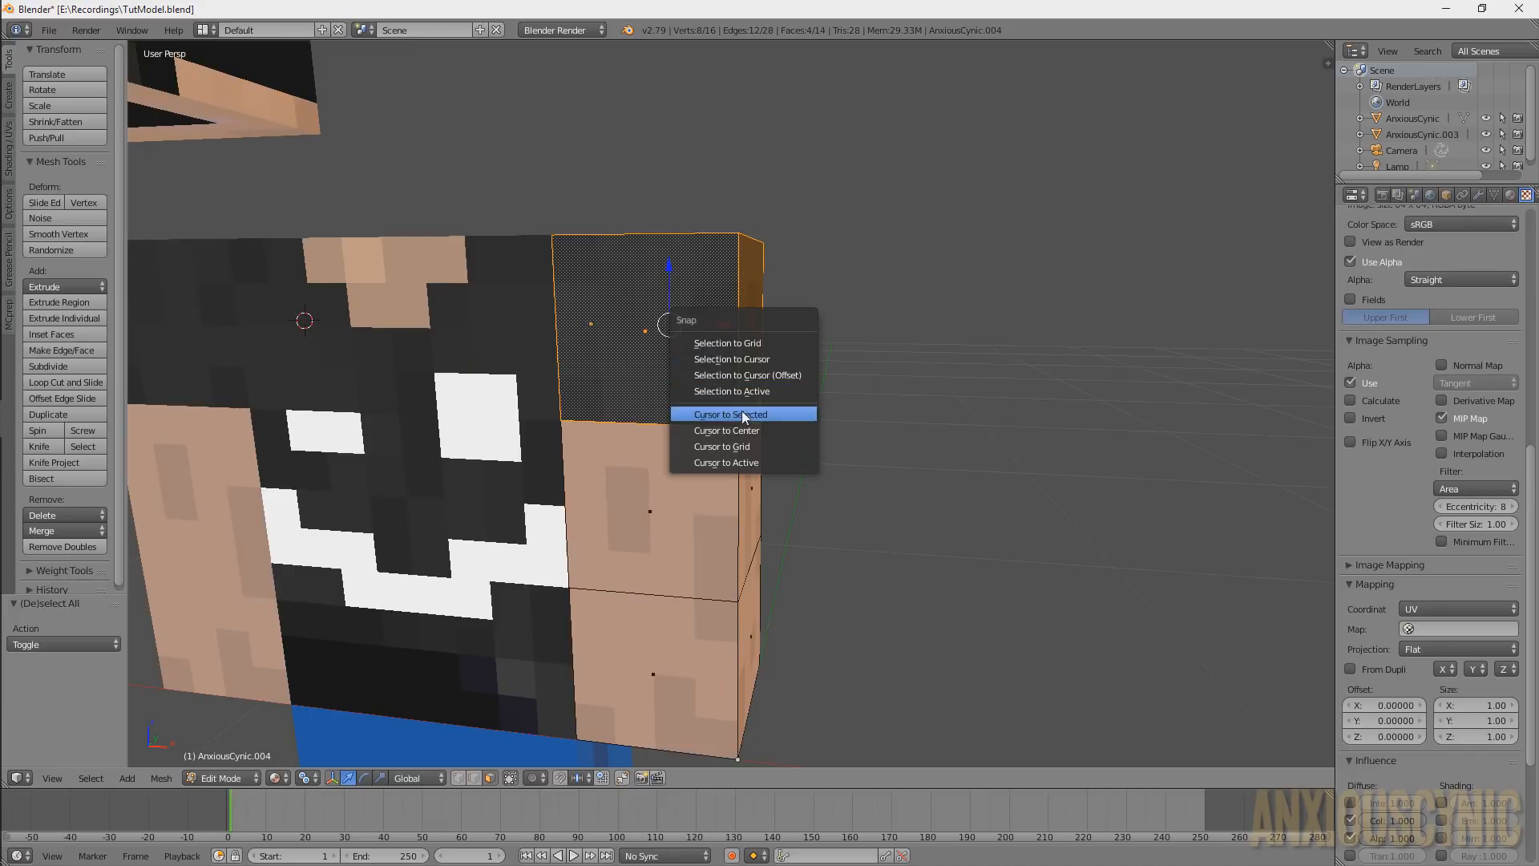
pyautogui.click(795, 410)
pyautogui.press('Tab')
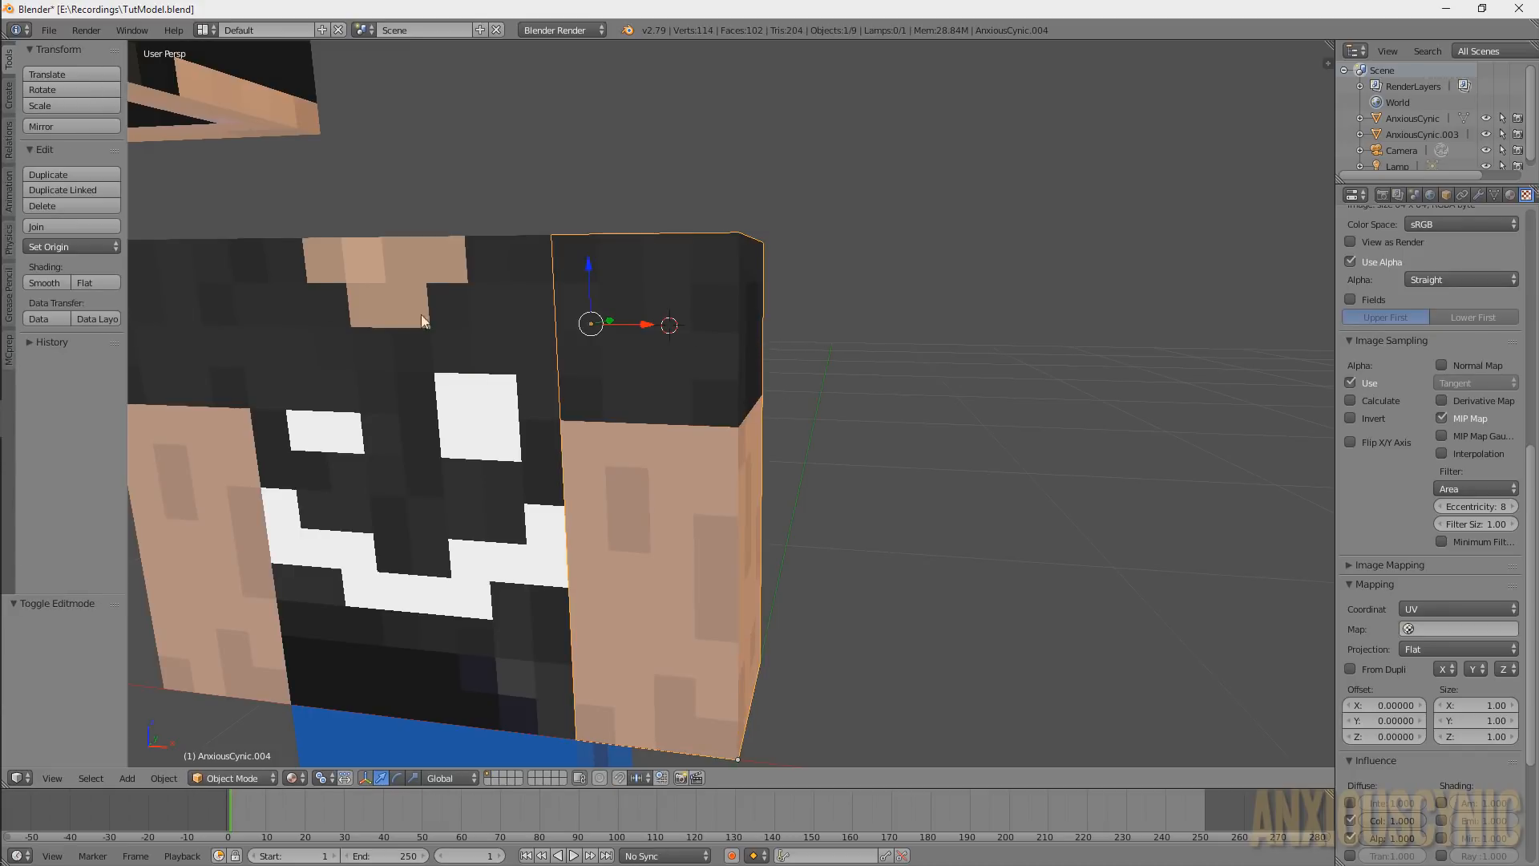
pyautogui.click(109, 249)
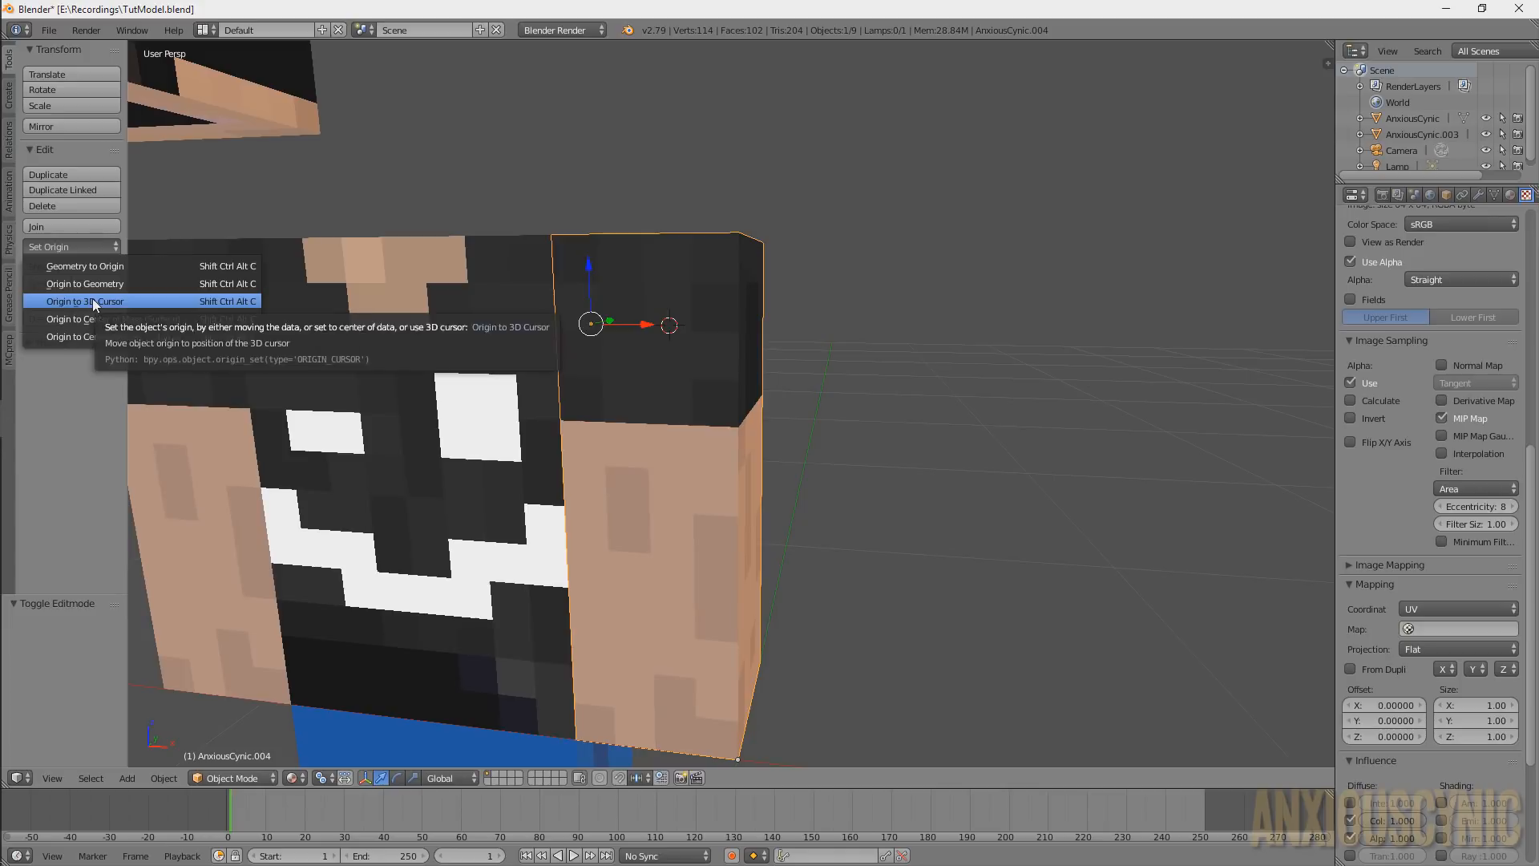
pyautogui.click(93, 301)
# Try rotating the arm about its centred shoulder origin from several viewing angles, cancelling each rotation
pyautogui.moveTo(827, 277)
pyautogui.mouseDown(button='middle')
pyautogui.moveTo(781, 290)
pyautogui.moveTo(841, 301)
pyautogui.mouseUp(button='middle')
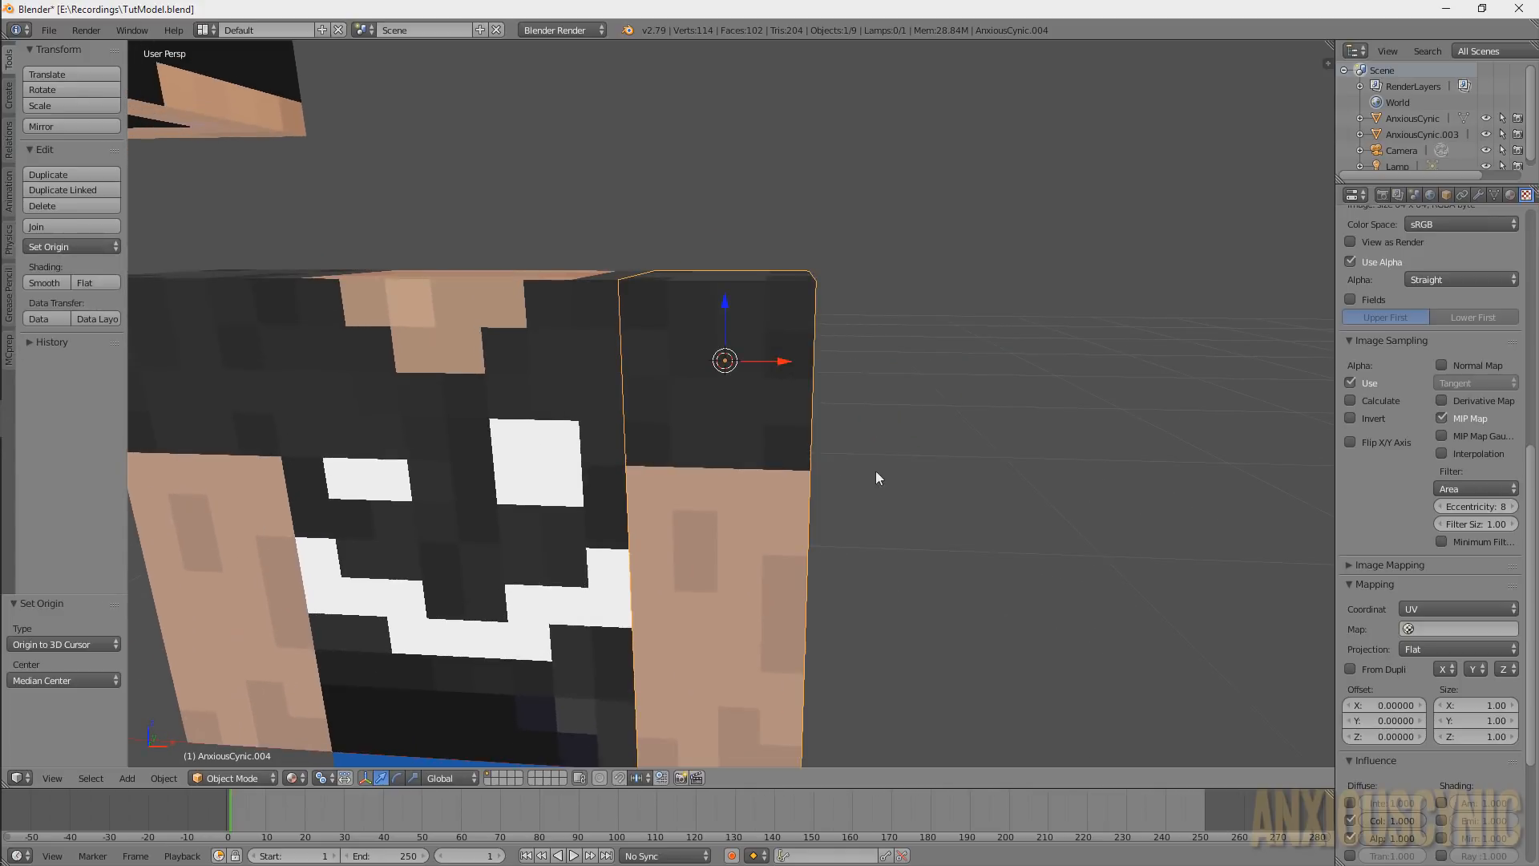
pyautogui.press('r')
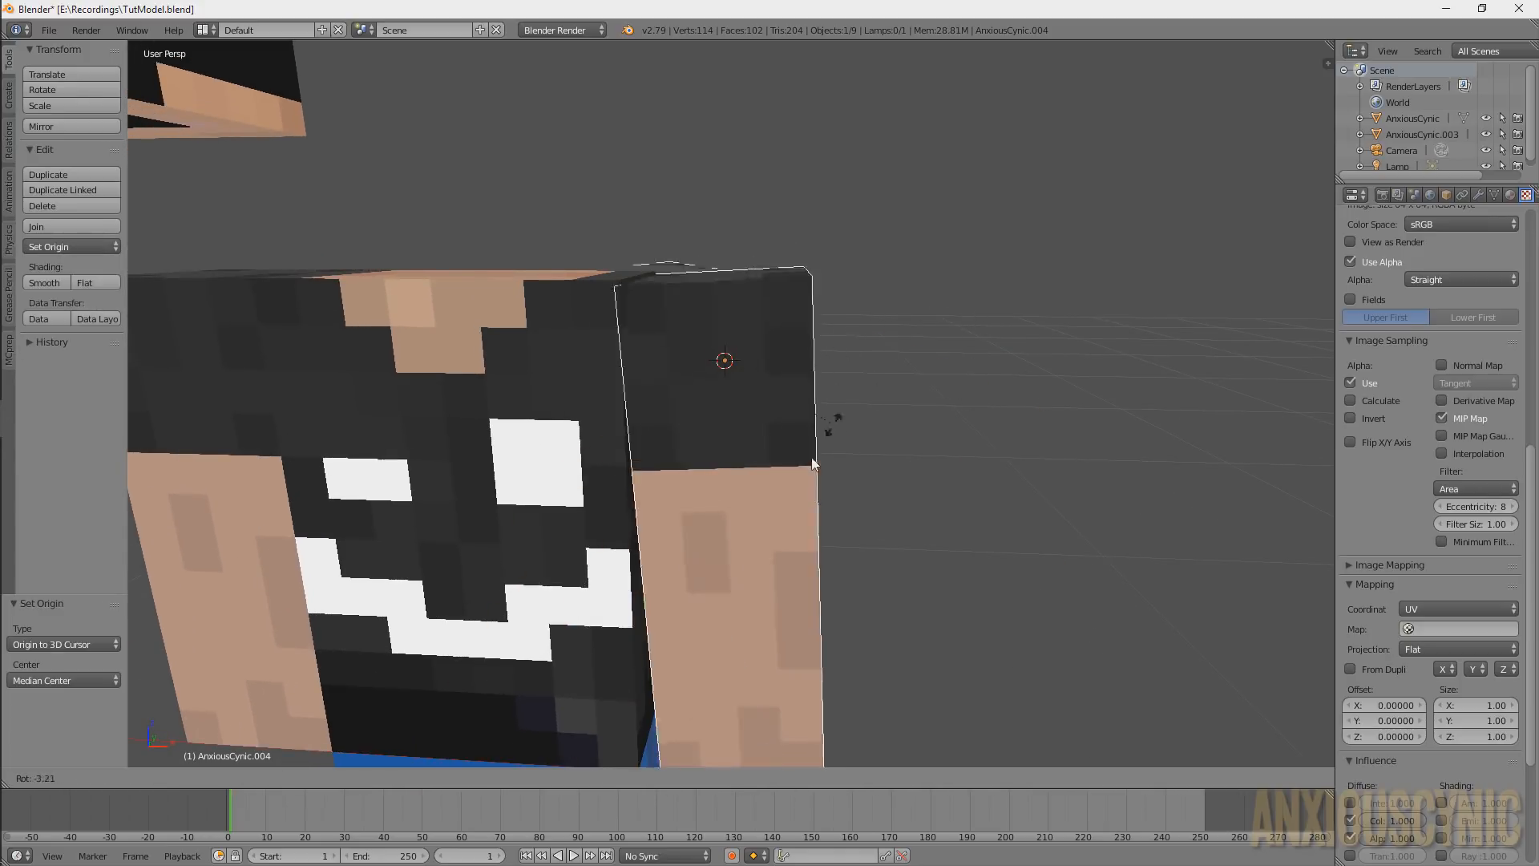
pyautogui.rightClick(816, 463)
pyautogui.moveTo(892, 515); pyautogui.dragTo(709, 521, button='middle')
pyautogui.press('r')
pyautogui.rightClick(687, 409)
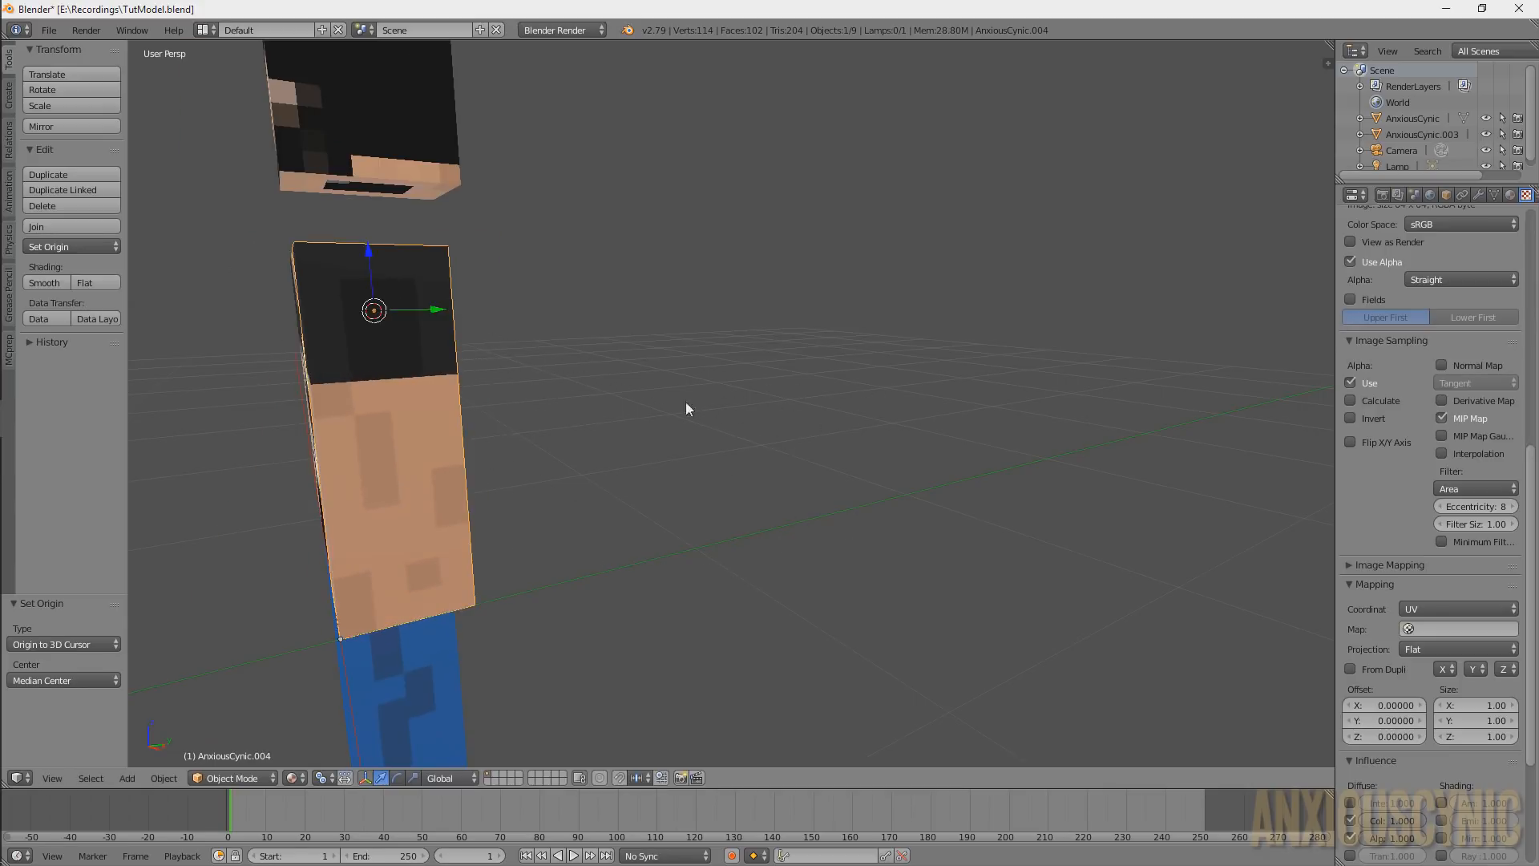
pyautogui.moveTo(685, 409); pyautogui.dragTo(915, 471, button='middle')
pyautogui.press('r')
pyautogui.rightClick(892, 497)
pyautogui.moveTo(982, 432); pyautogui.dragTo(801, 413, button='middle')
pyautogui.press('r')
pyautogui.rightClick(481, 437)
pyautogui.moveTo(471, 436); pyautogui.dragTo(662, 451, button='middle')
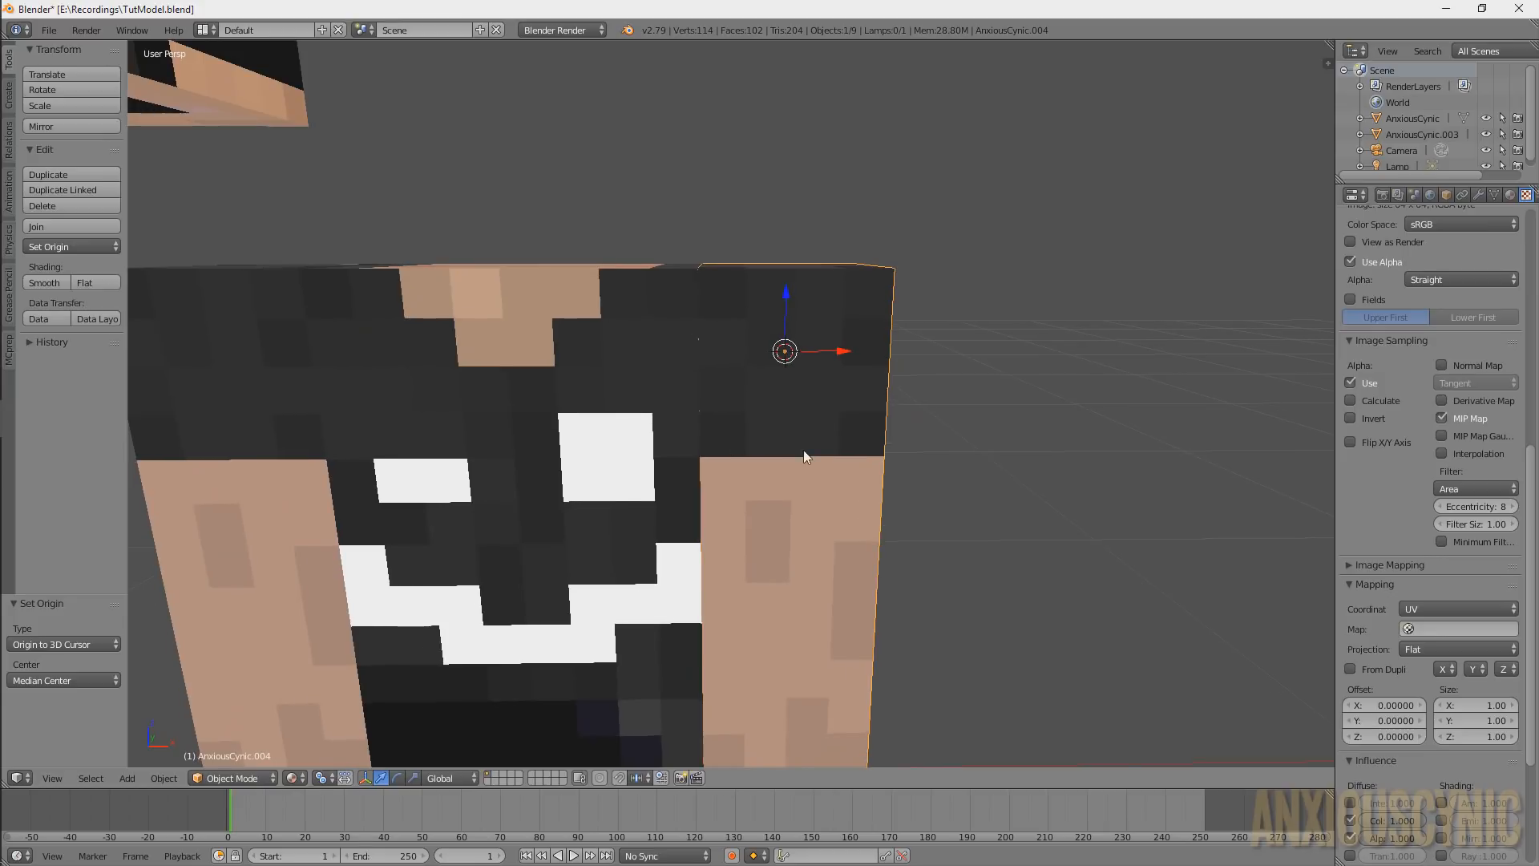
pyautogui.scroll(-5, 922, 416)
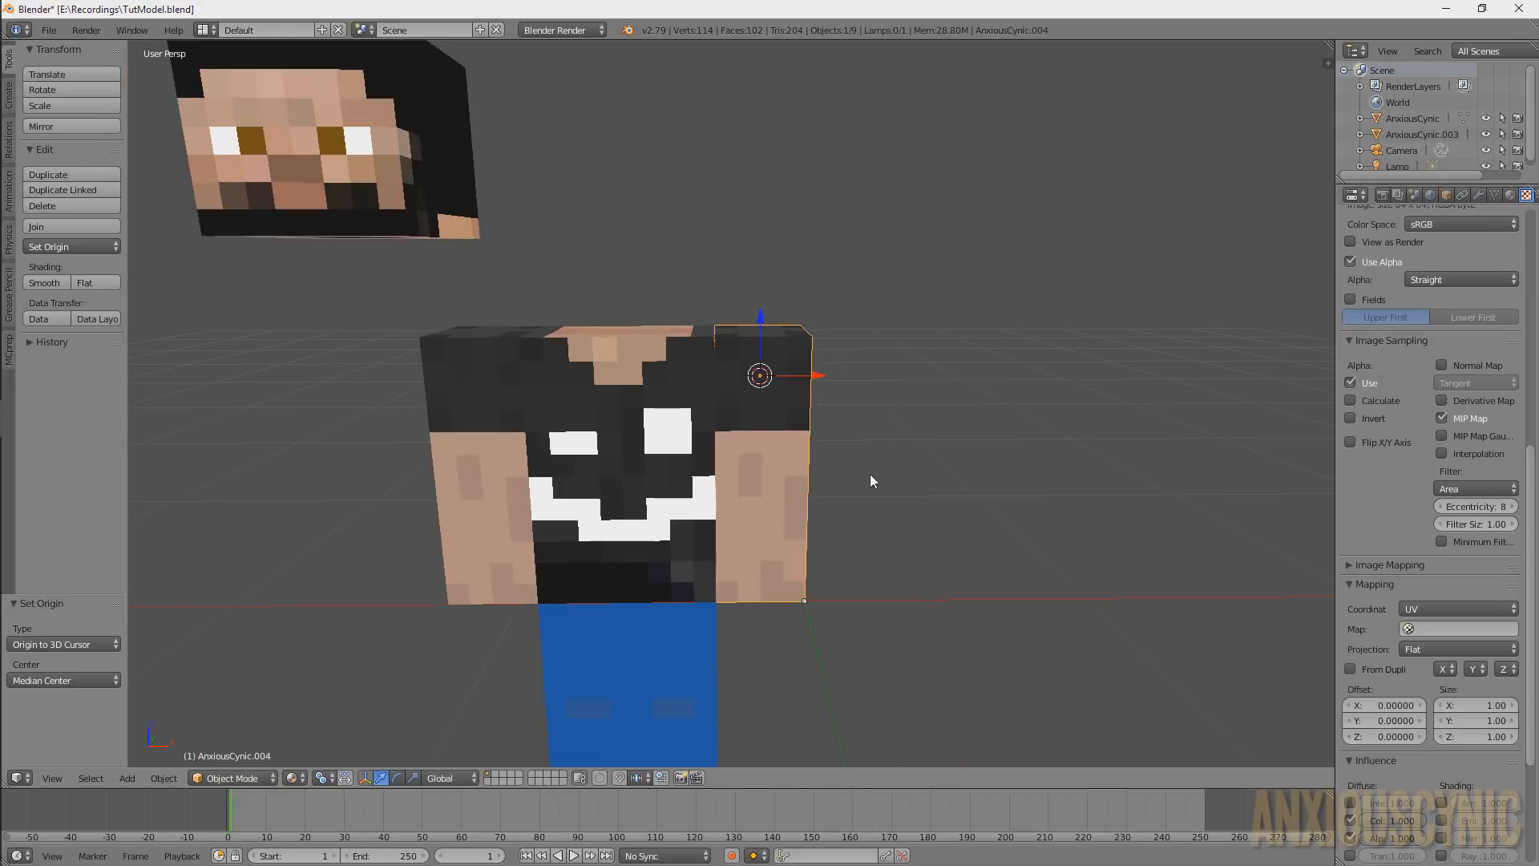
pyautogui.moveTo(842, 464); pyautogui.dragTo(901, 427, button='middle')
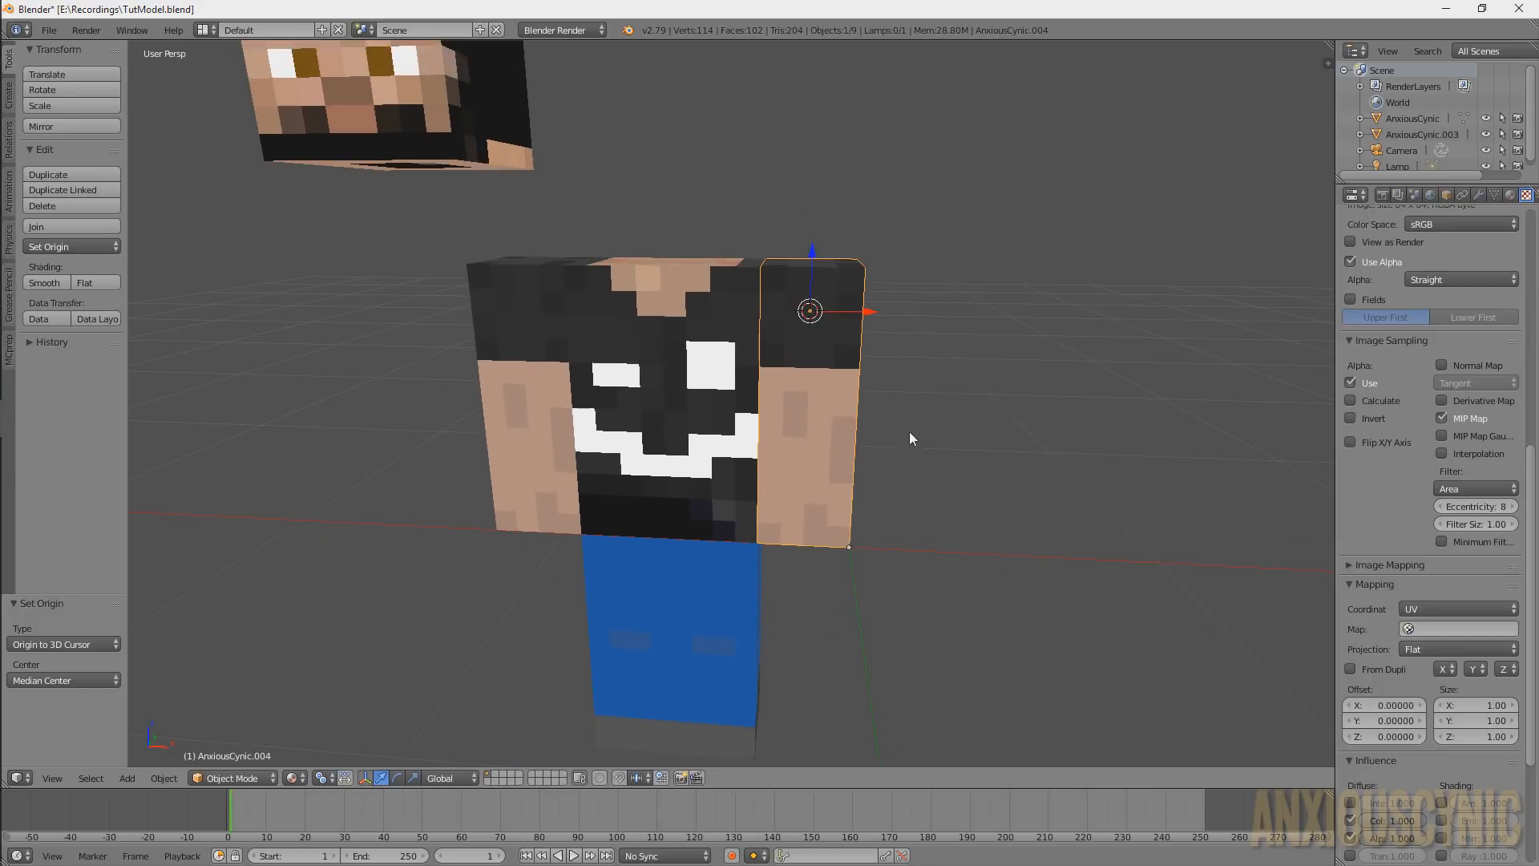
pyautogui.press('r')
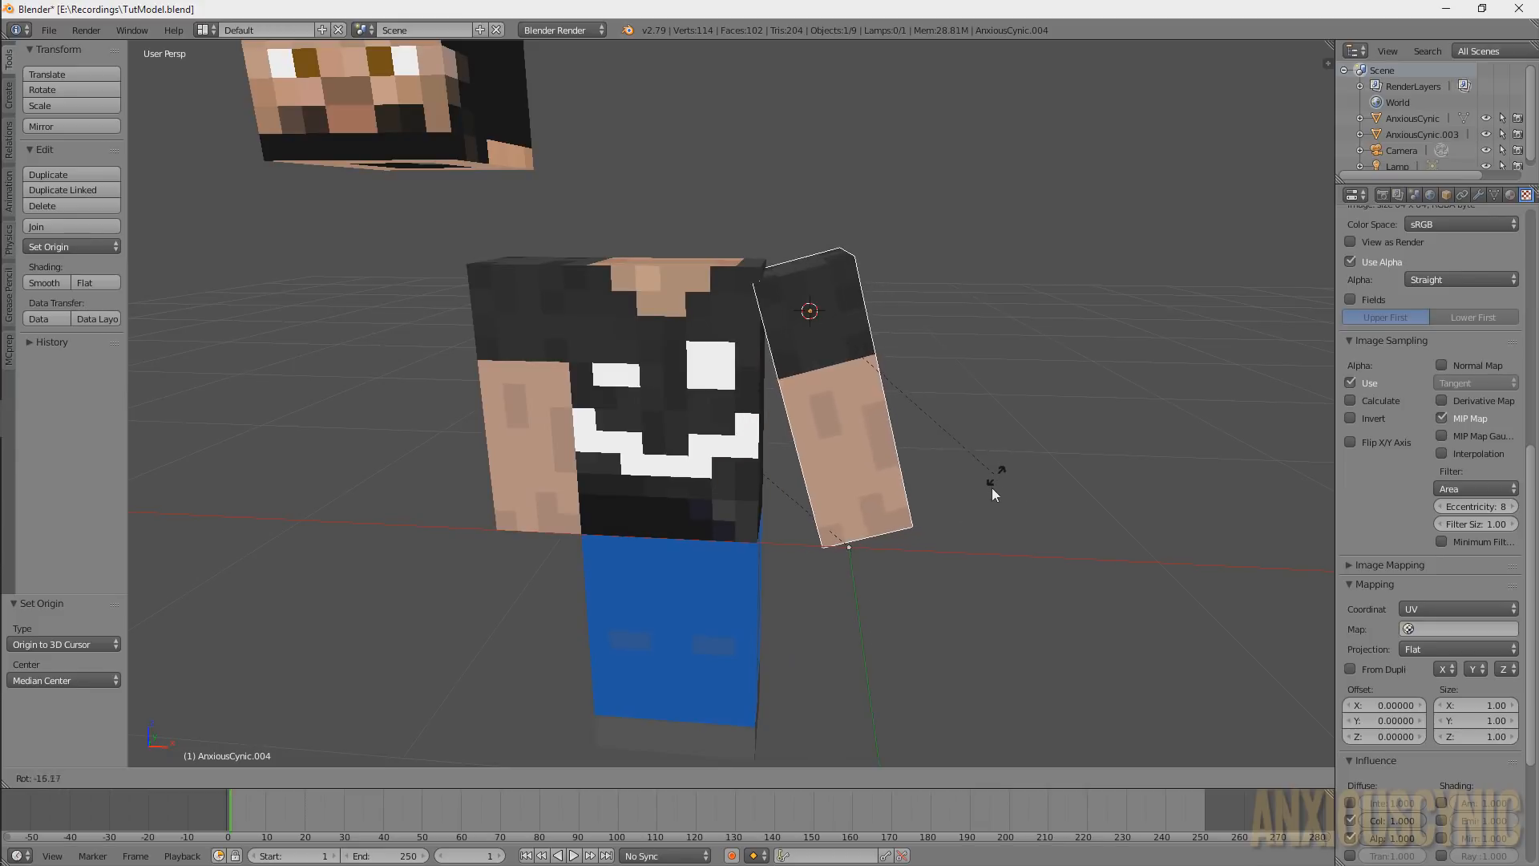
pyautogui.press('Escape')
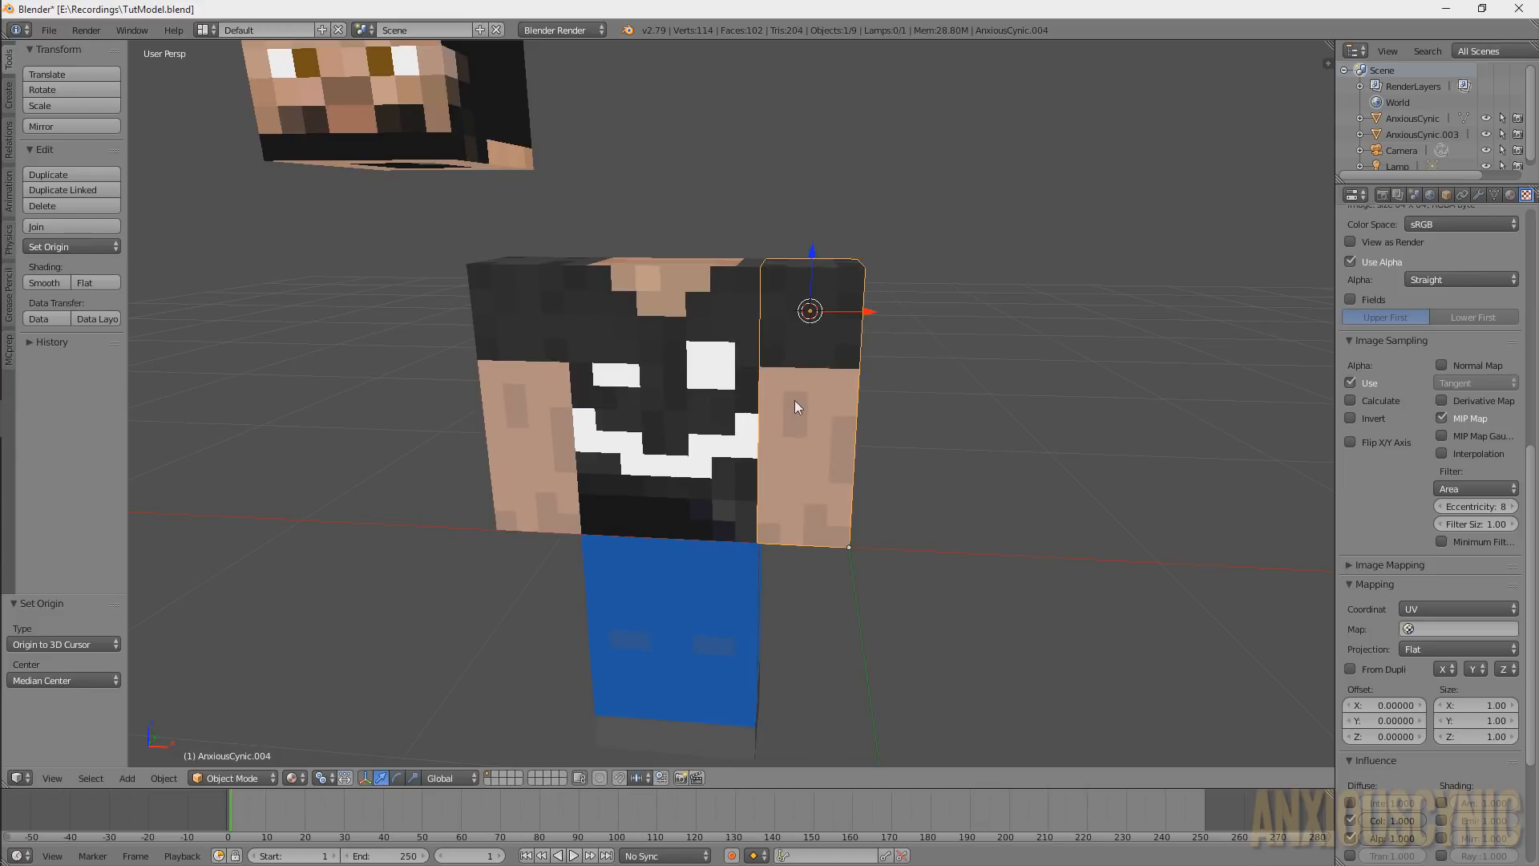
# Select both top faces of the torso in Edit Mode, snap the 3D cursor to them and return to Object Mode
pyautogui.rightClick(701, 340)
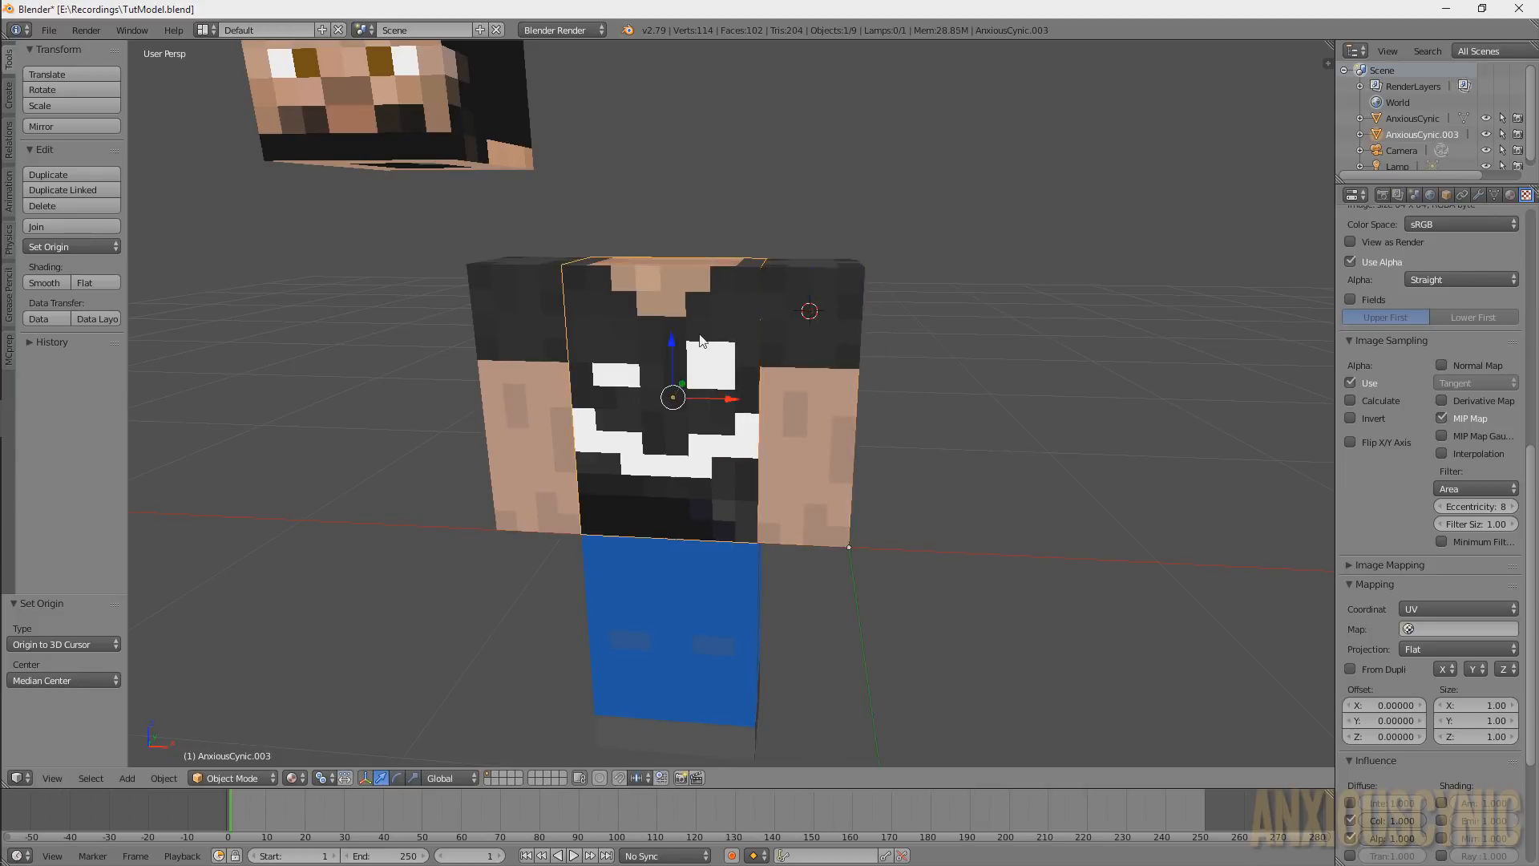
pyautogui.press('Tab')
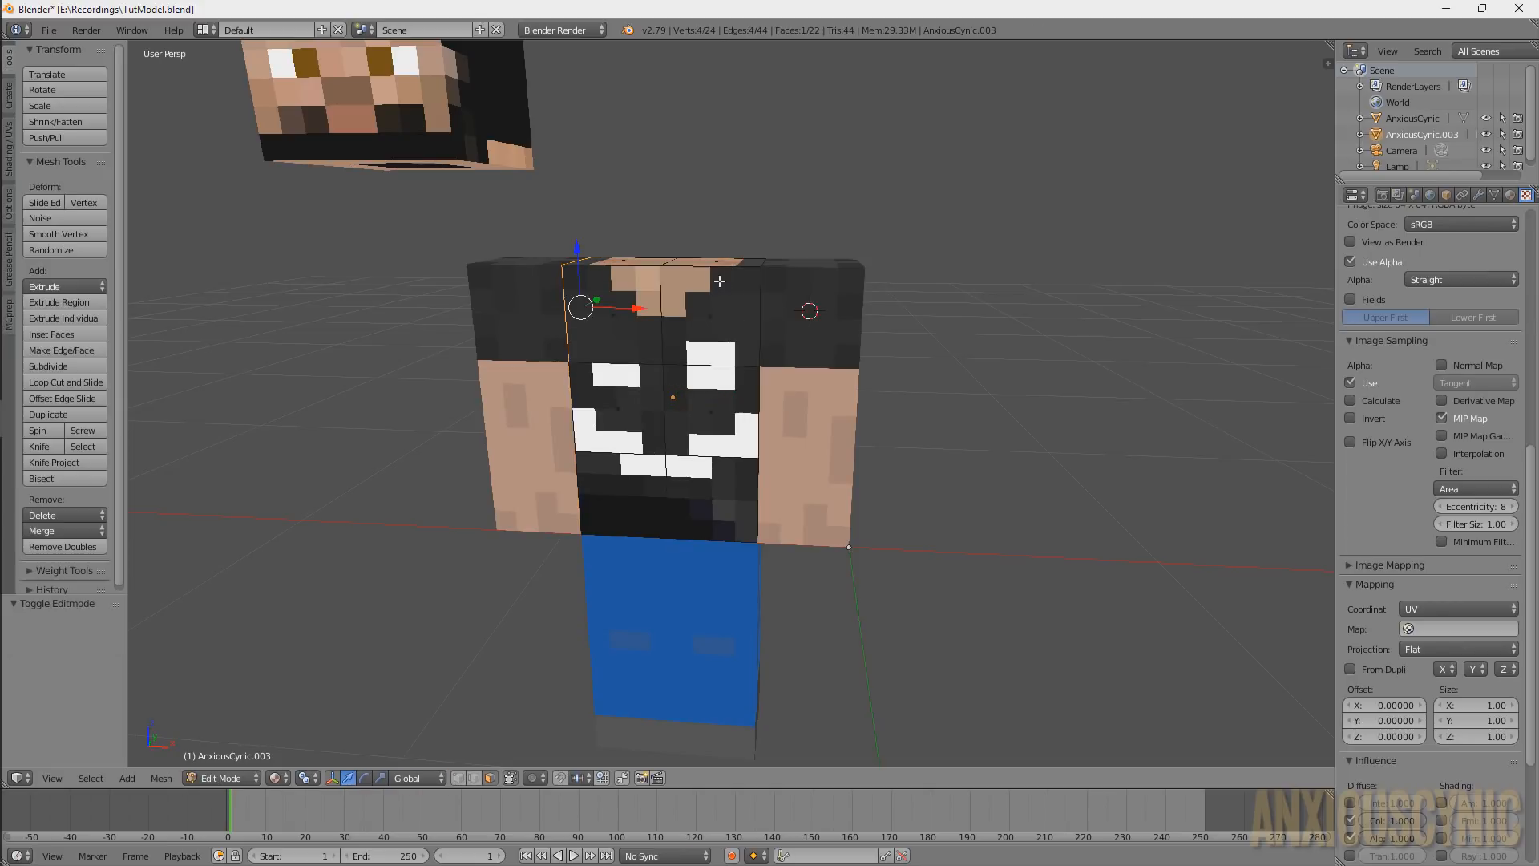
pyautogui.moveTo(719, 281); pyautogui.dragTo(670, 366, button='middle')
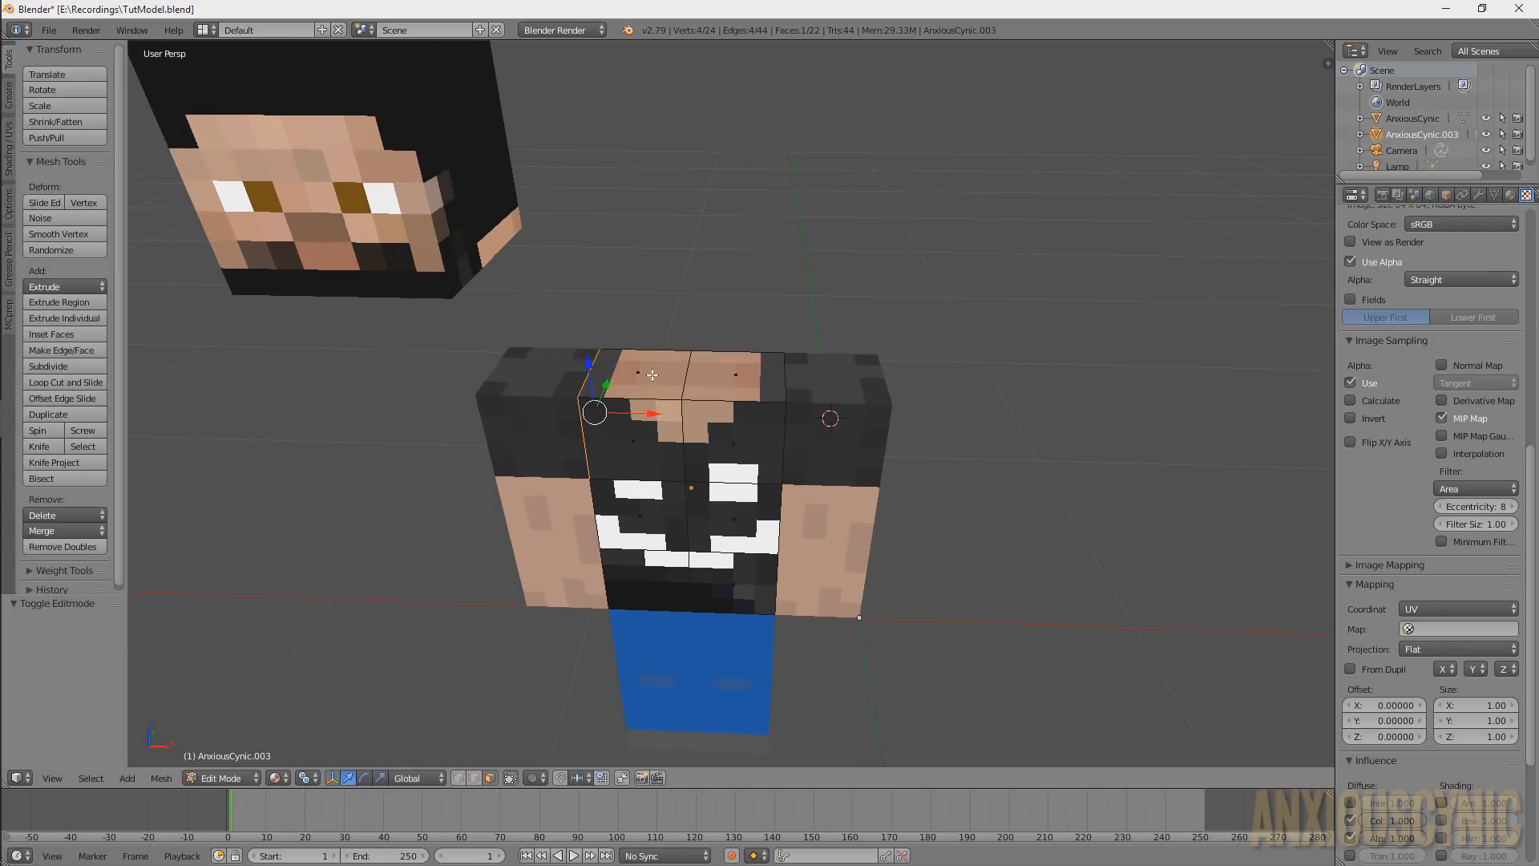
pyautogui.rightClick(648, 384)
pyautogui.keyDown('shift'); pyautogui.rightClick(730, 375); pyautogui.keyUp('shift')
pyautogui.hotkey('shift', 's')
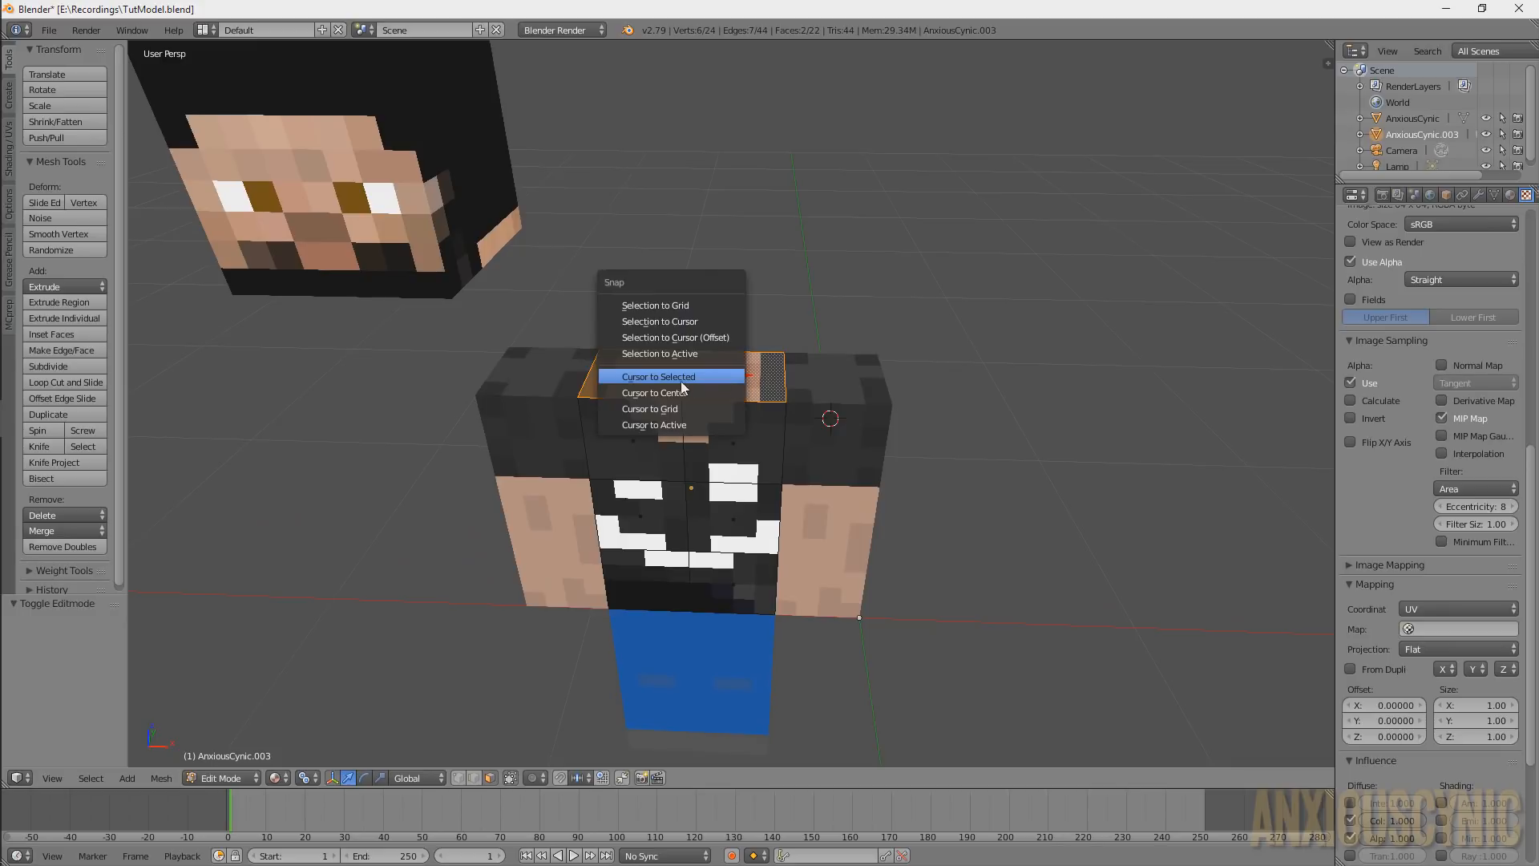
pyautogui.click(680, 382)
pyautogui.press('Tab')
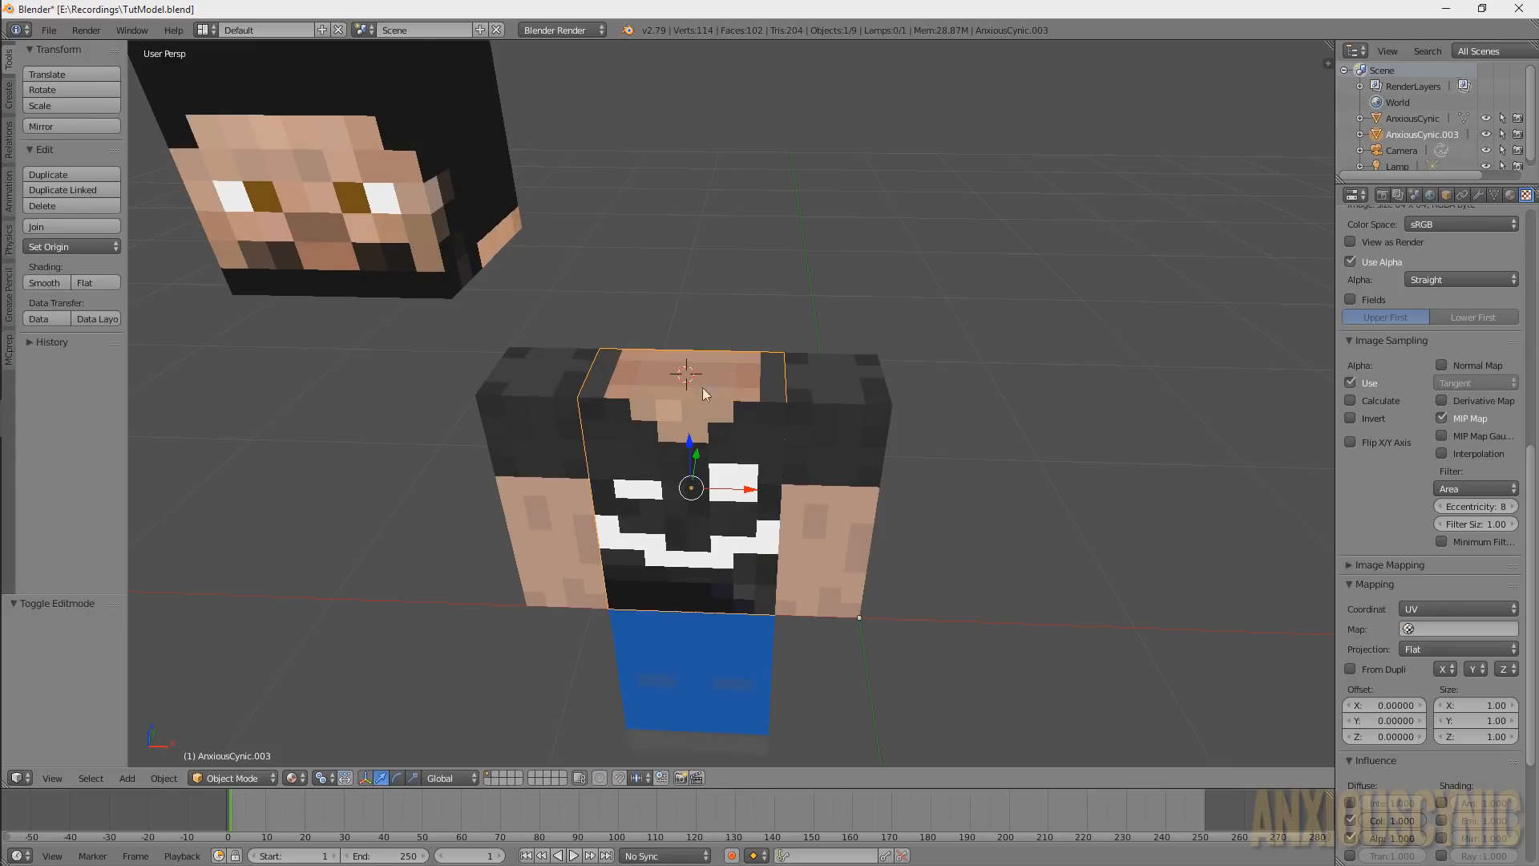
# Enter Edit Mode on the head and select two diagonally opposite faces on its underside
pyautogui.moveTo(673, 480); pyautogui.dragTo(670, 427, button='middle')
pyautogui.rightClick(464, 156)
pyautogui.moveTo(613, 282); pyautogui.dragTo(665, 254, button='middle')
pyautogui.keyDown('shift'); pyautogui.scroll(-1, 624, 256); pyautogui.keyUp('shift')
pyautogui.keyDown('shift'); pyautogui.scroll(3, 633, 256); pyautogui.keyUp('shift')
pyautogui.press('Tab')
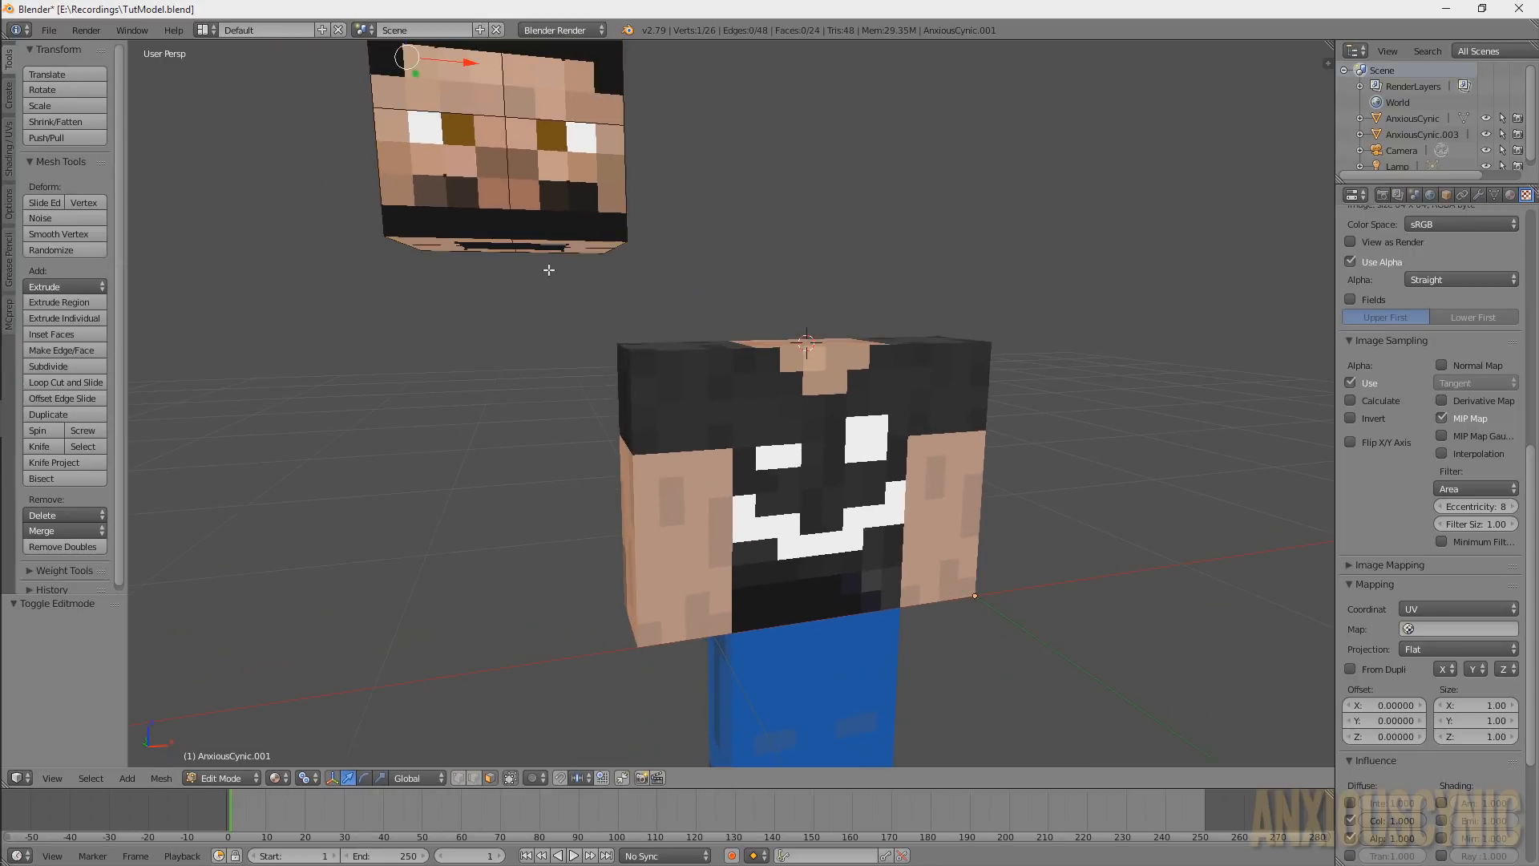
pyautogui.moveTo(542, 275); pyautogui.dragTo(616, 264, button='middle')
pyautogui.rightClick(501, 147)
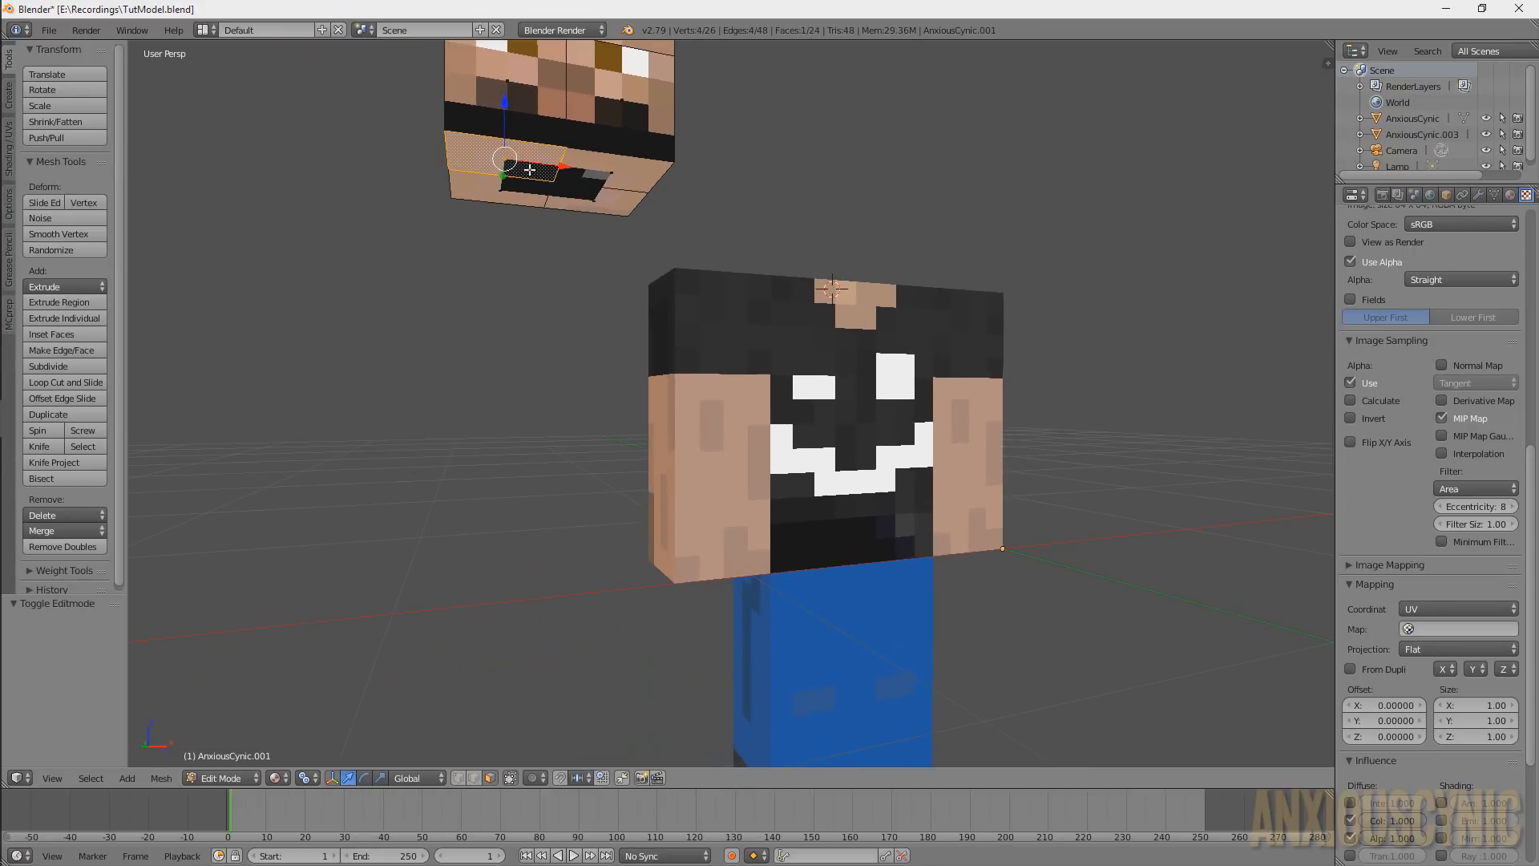
pyautogui.keyDown('shift'); pyautogui.rightClick(584, 200); pyautogui.keyUp('shift')
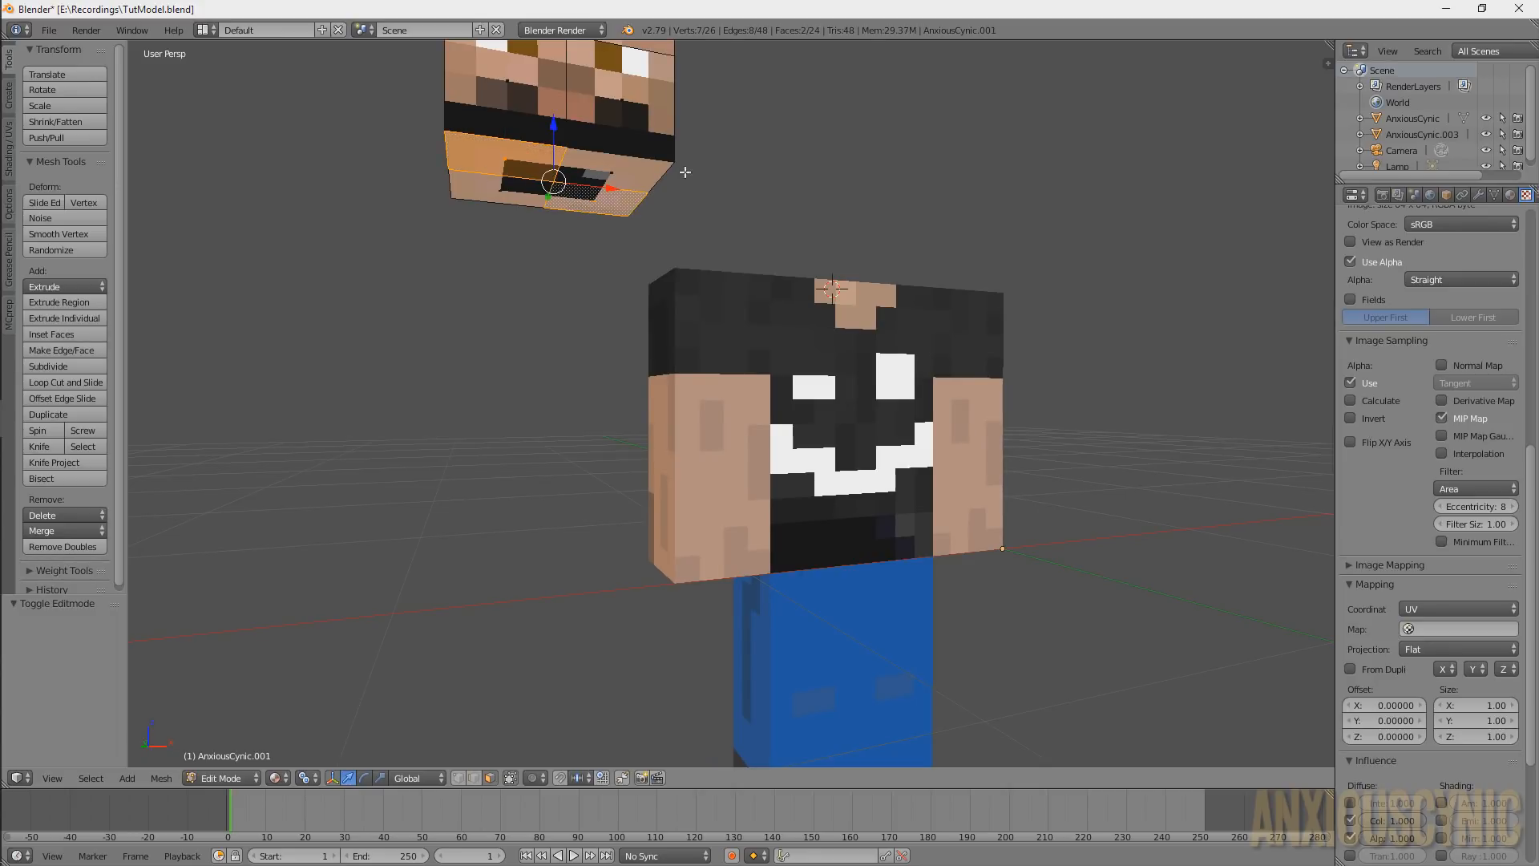
pyautogui.moveTo(683, 168); pyautogui.dragTo(702, 206, button='middle')
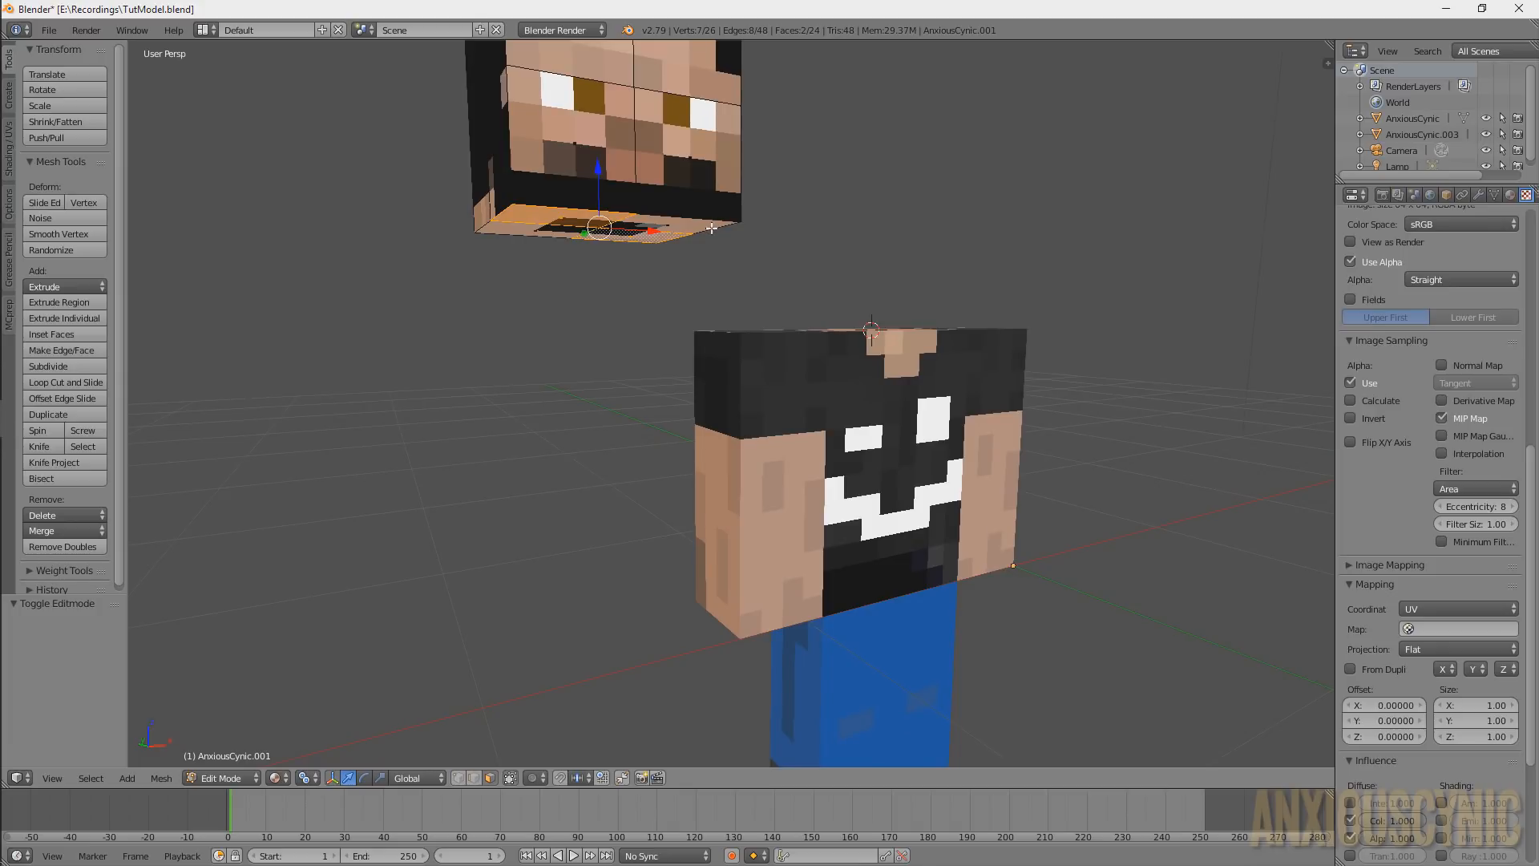
# Snap the 3D cursor to the selected underside faces and set the head's origin to the 3D cursor in Object Mode
pyautogui.hotkey('shift', 's')
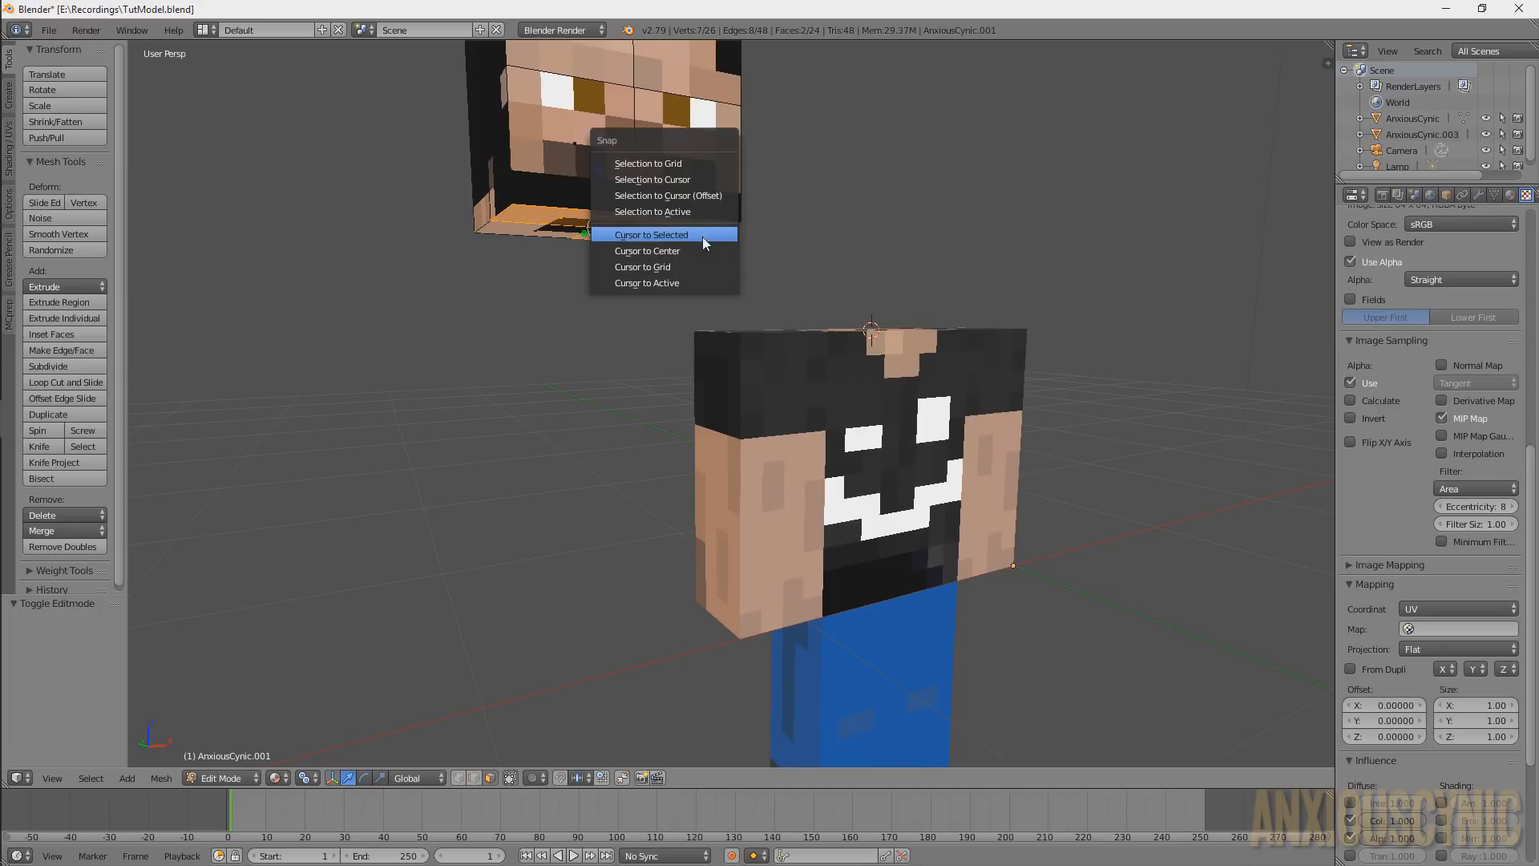
pyautogui.click(657, 234)
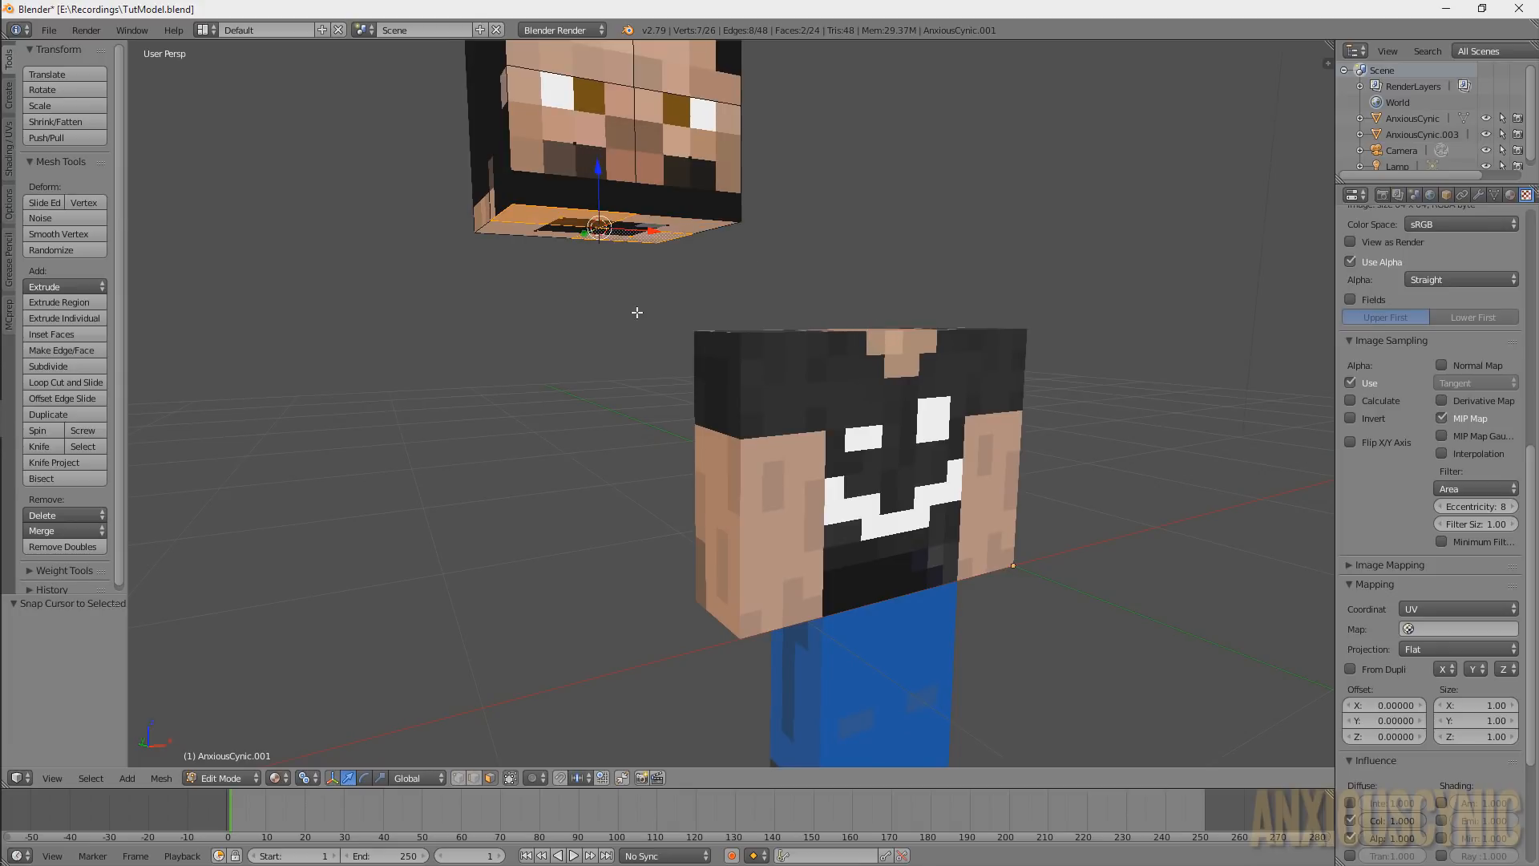
pyautogui.press('Tab')
pyautogui.click(71, 246)
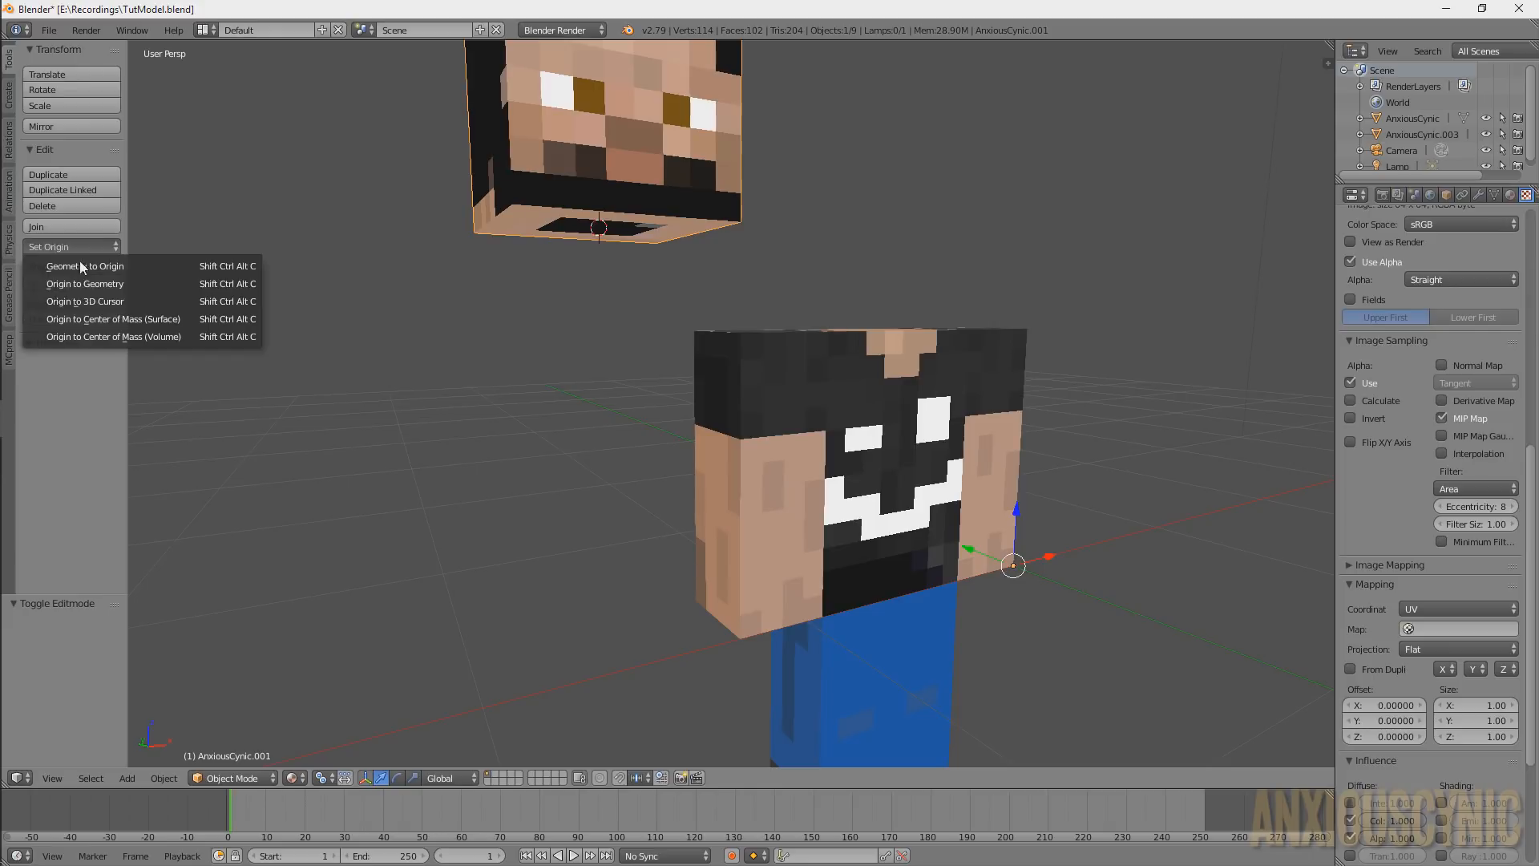
pyautogui.click(87, 302)
pyautogui.moveTo(613, 310); pyautogui.dragTo(686, 296, button='middle')
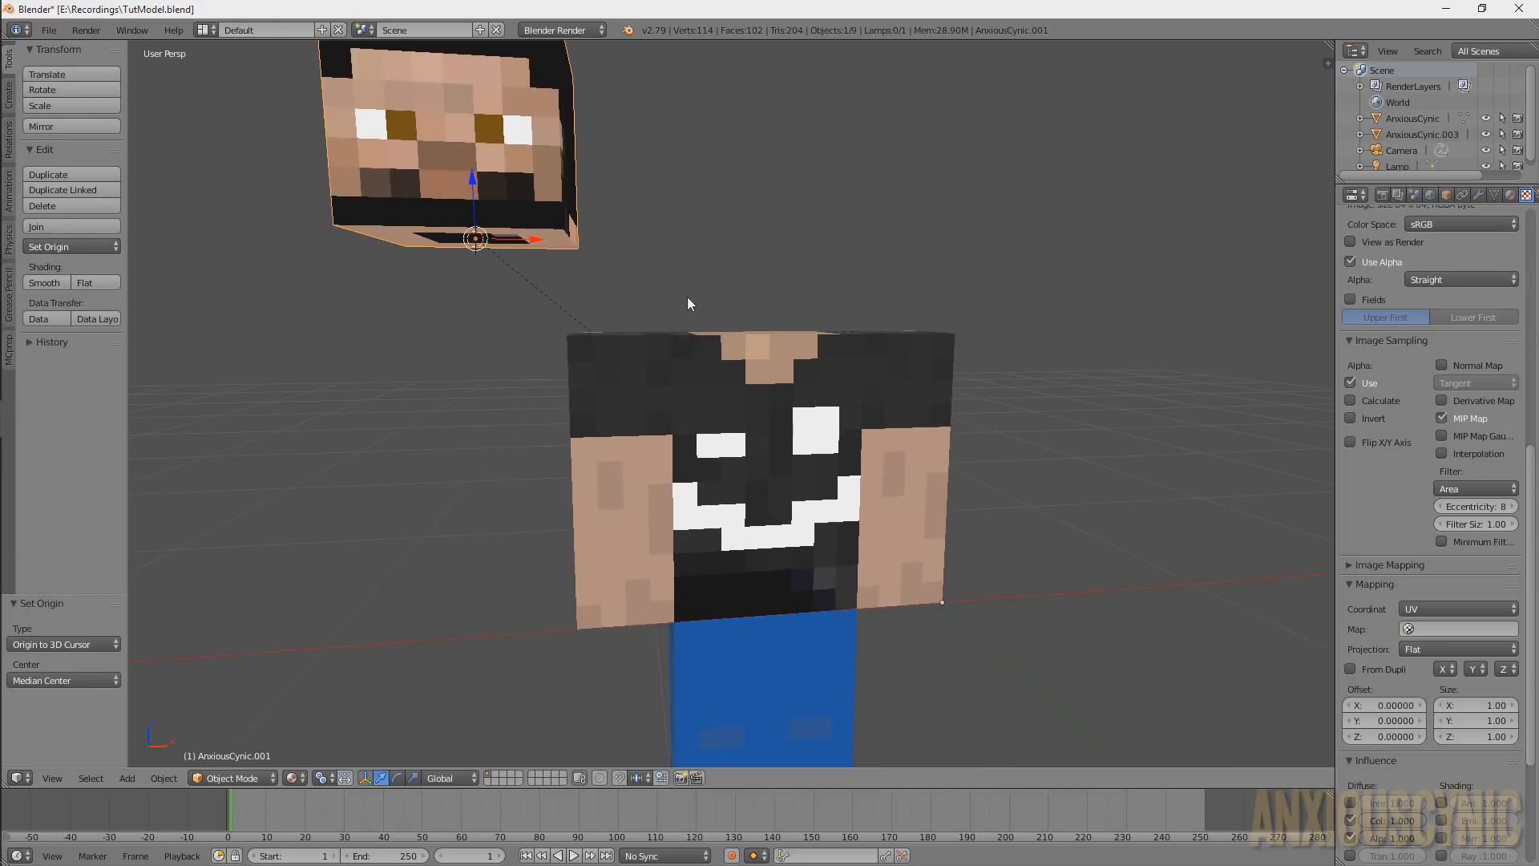
# Snap the 3D cursor to the torso's selected top faces in Edit Mode and return to Object Mode
pyautogui.rightClick(720, 353)
pyautogui.moveTo(786, 353); pyautogui.dragTo(692, 381, button='middle')
pyautogui.press('Tab')
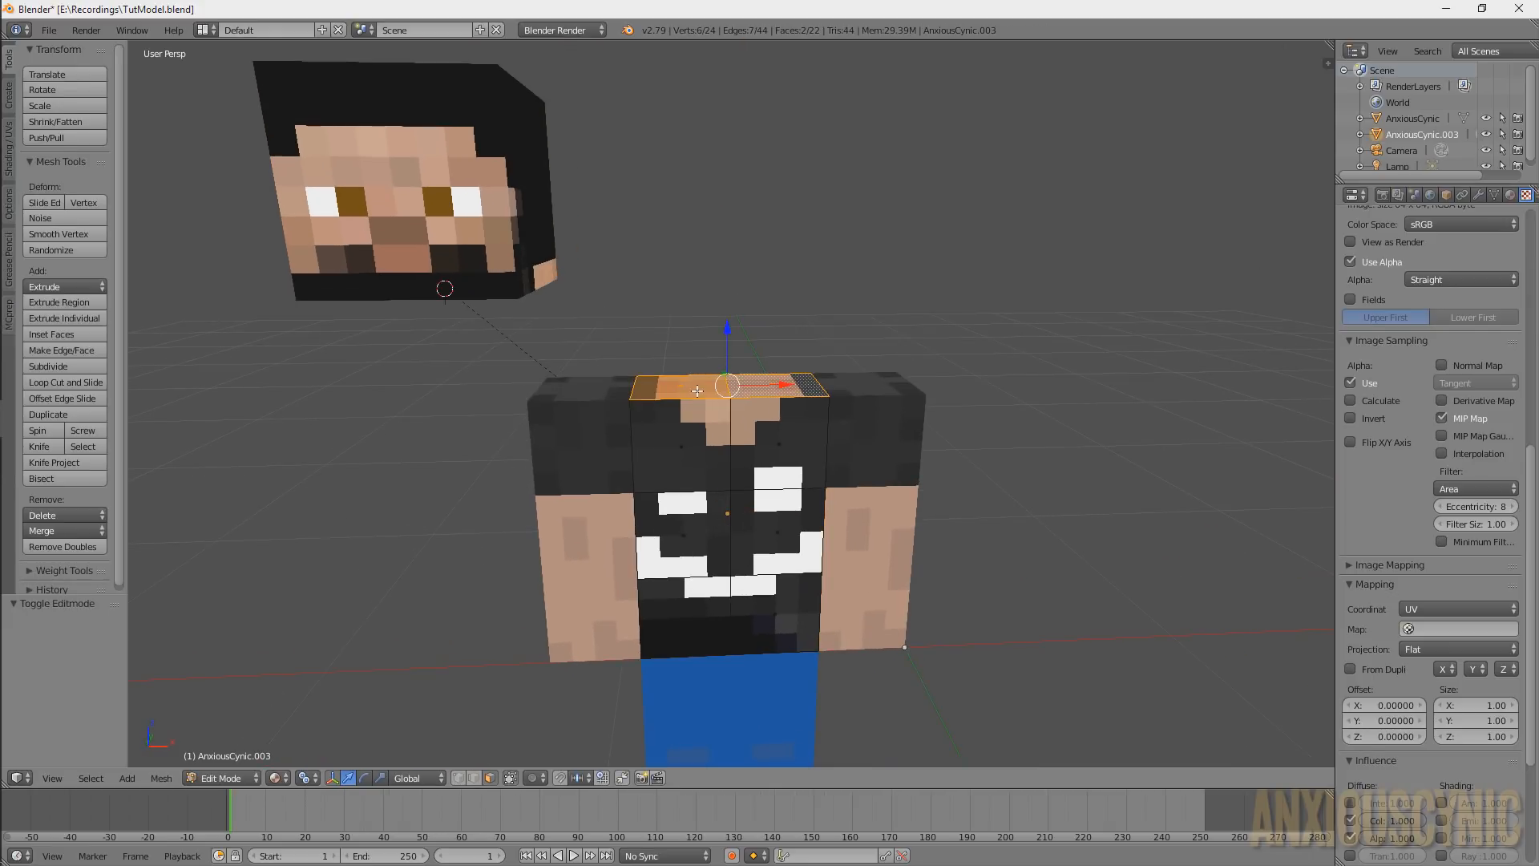
pyautogui.hotkey('shift', 's')
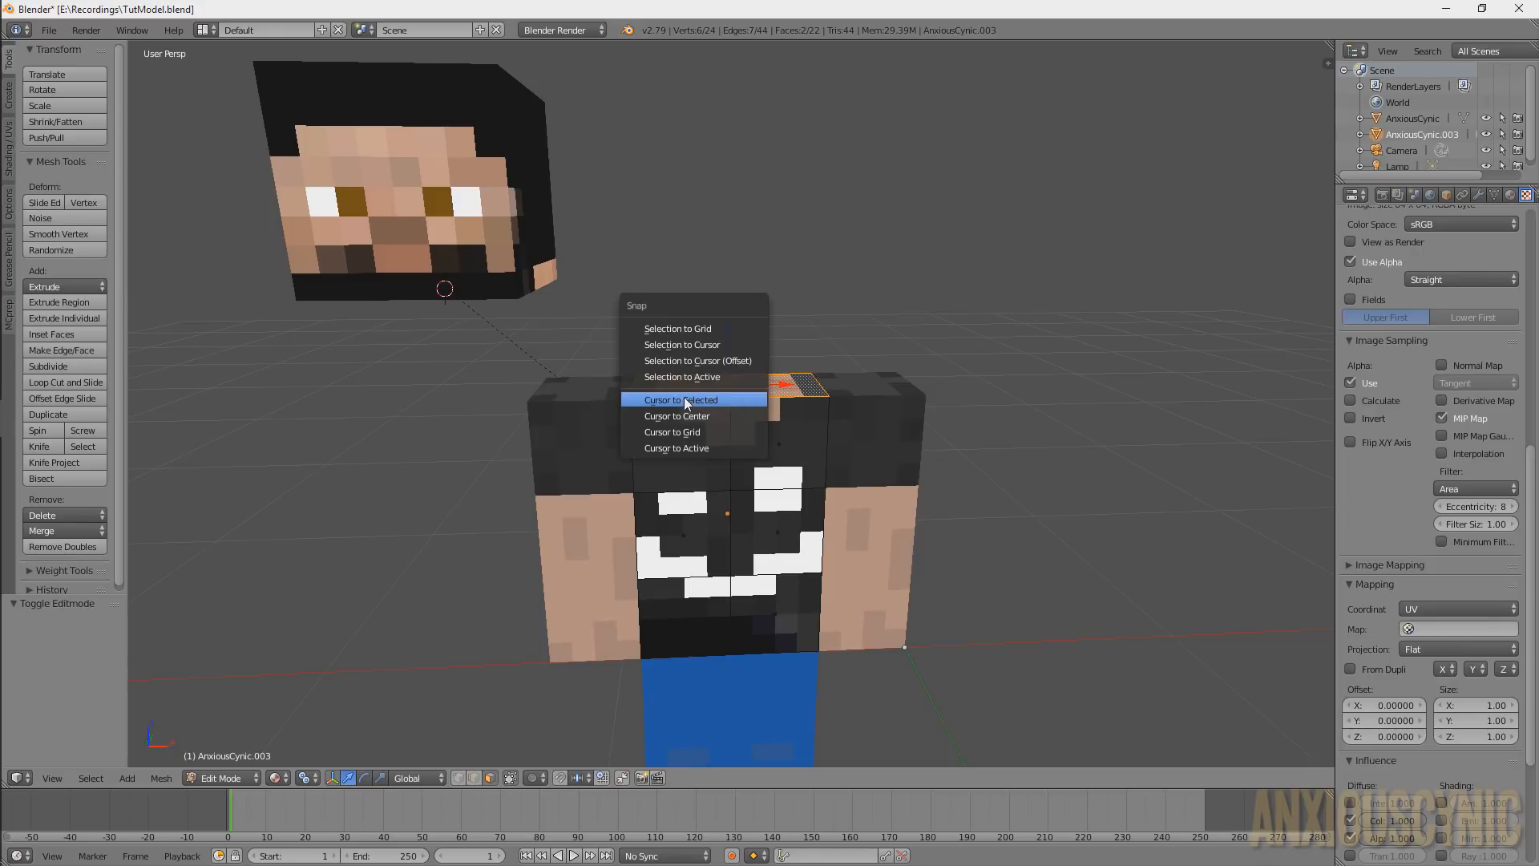
pyautogui.click(684, 399)
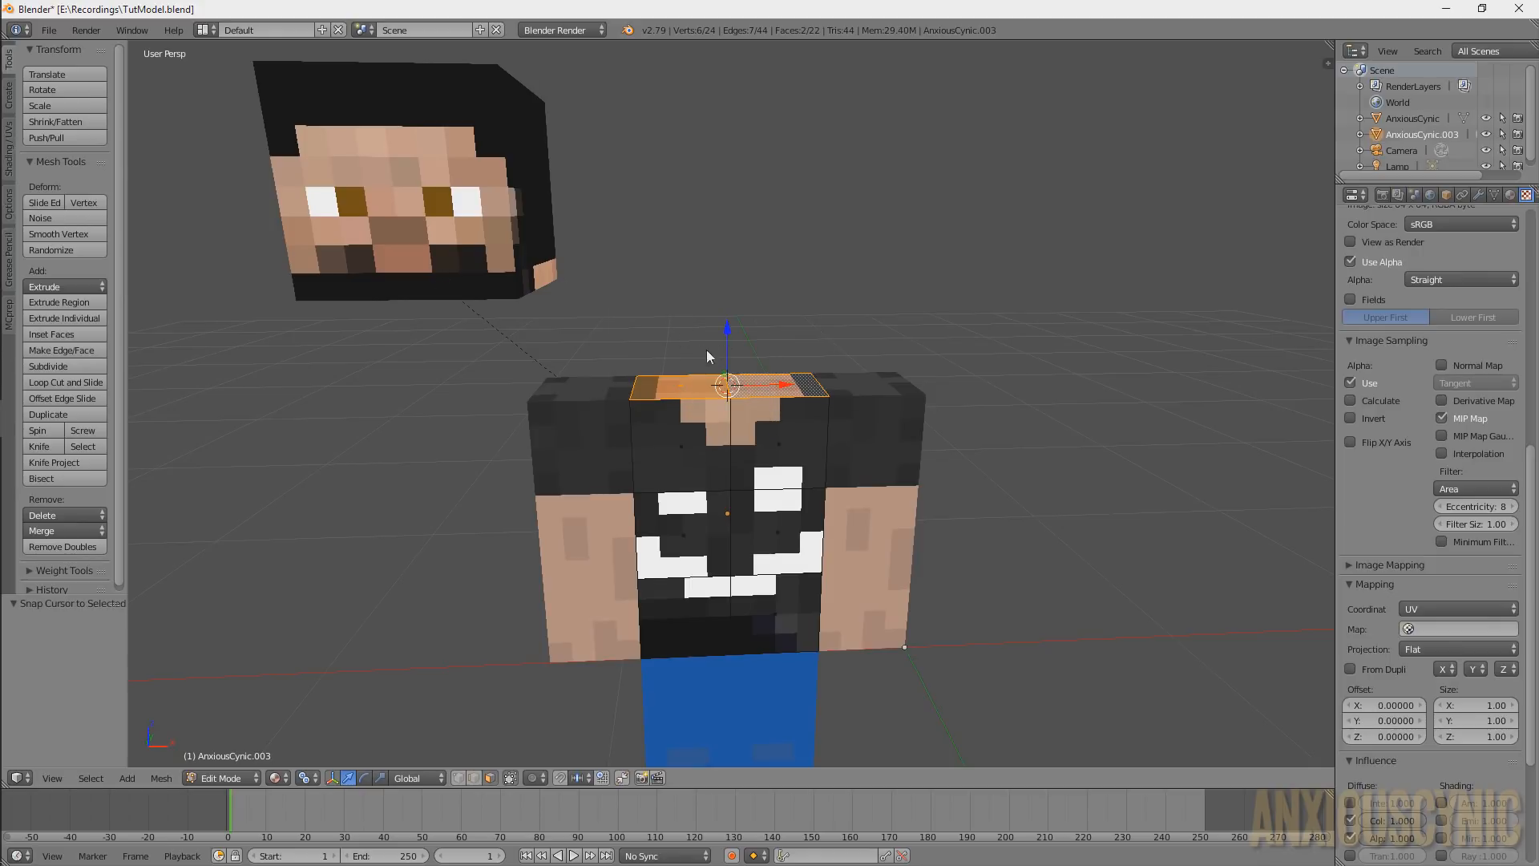
pyautogui.press('Tab')
# Snap the head onto the 3D cursor at the top of the torso and save the file
pyautogui.rightClick(473, 218)
pyautogui.hotkey('shift', 's')
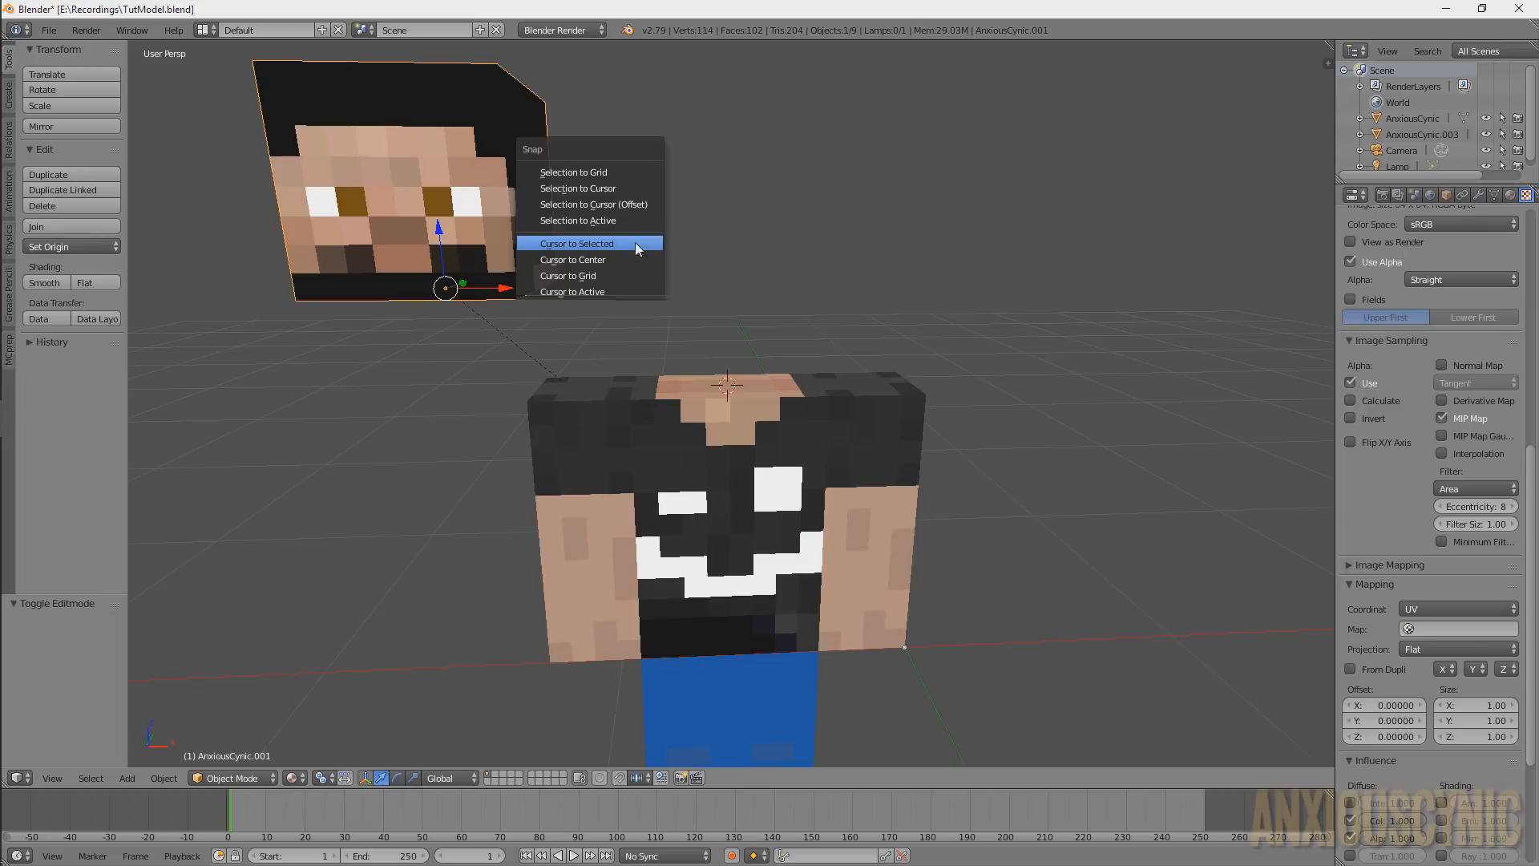
pyautogui.click(590, 190)
pyautogui.scroll(-4, 946, 365)
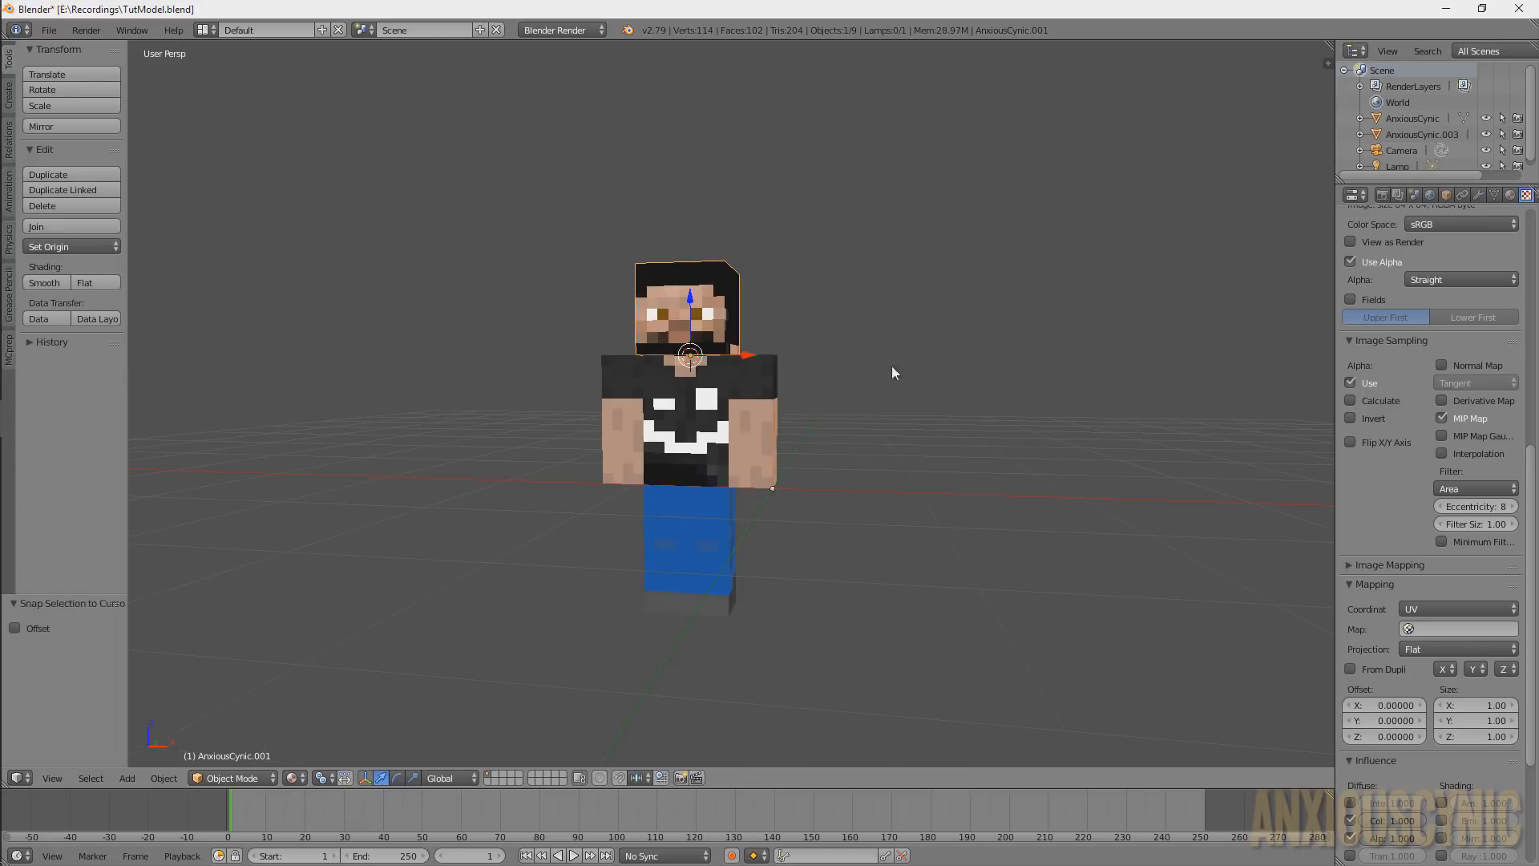
pyautogui.moveTo(892, 366); pyautogui.dragTo(837, 383, button='middle')
pyautogui.hotkey('ctrl', 's')
pyautogui.scroll(2, 835, 387)
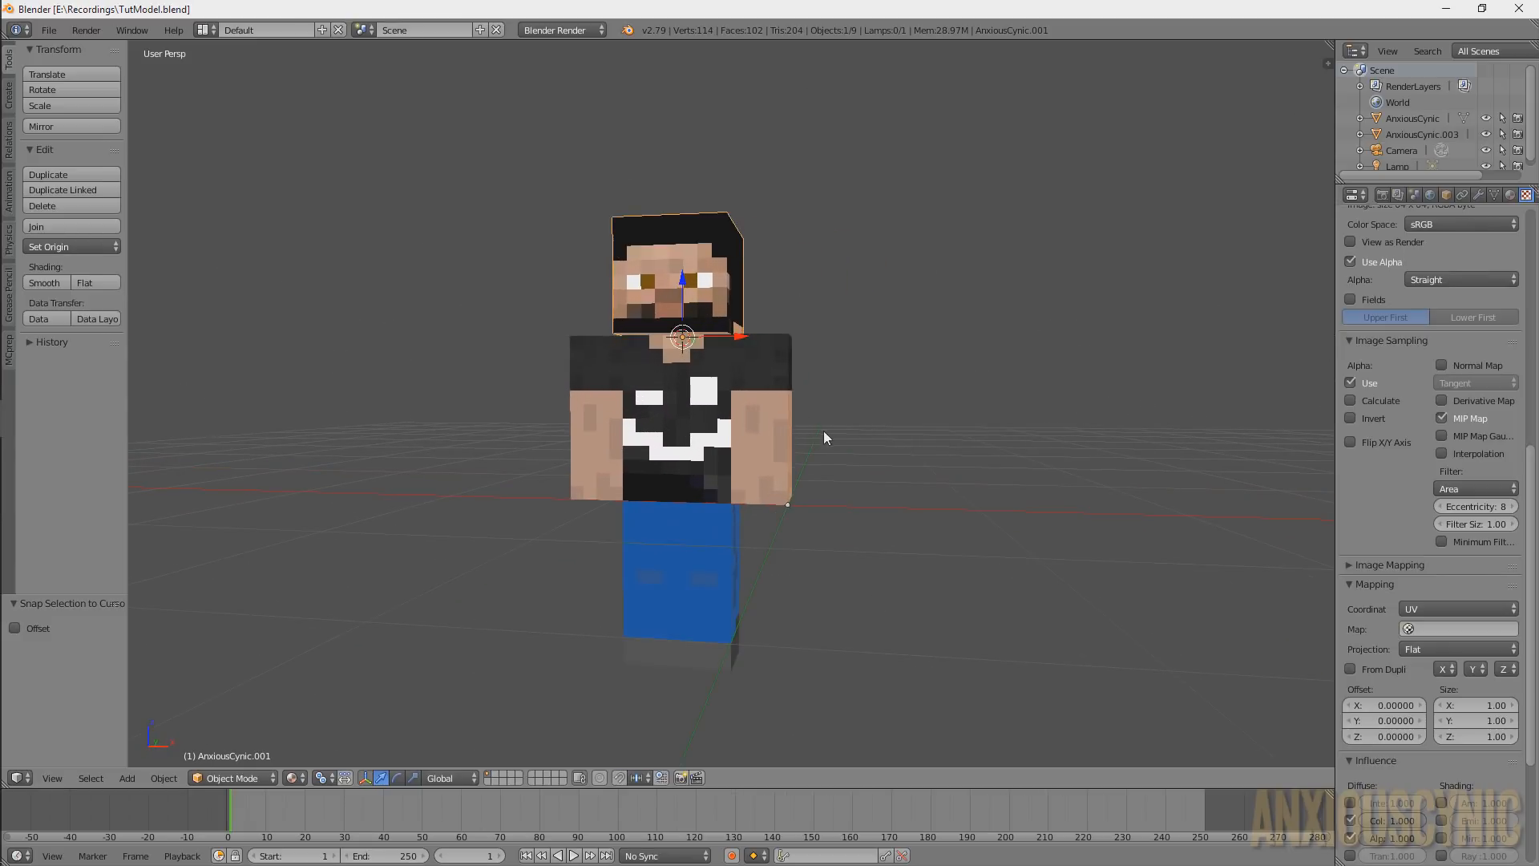
# Try moving the torso with its parented parts, then cancel the move
pyautogui.moveTo(806, 435); pyautogui.dragTo(883, 373, button='middle')
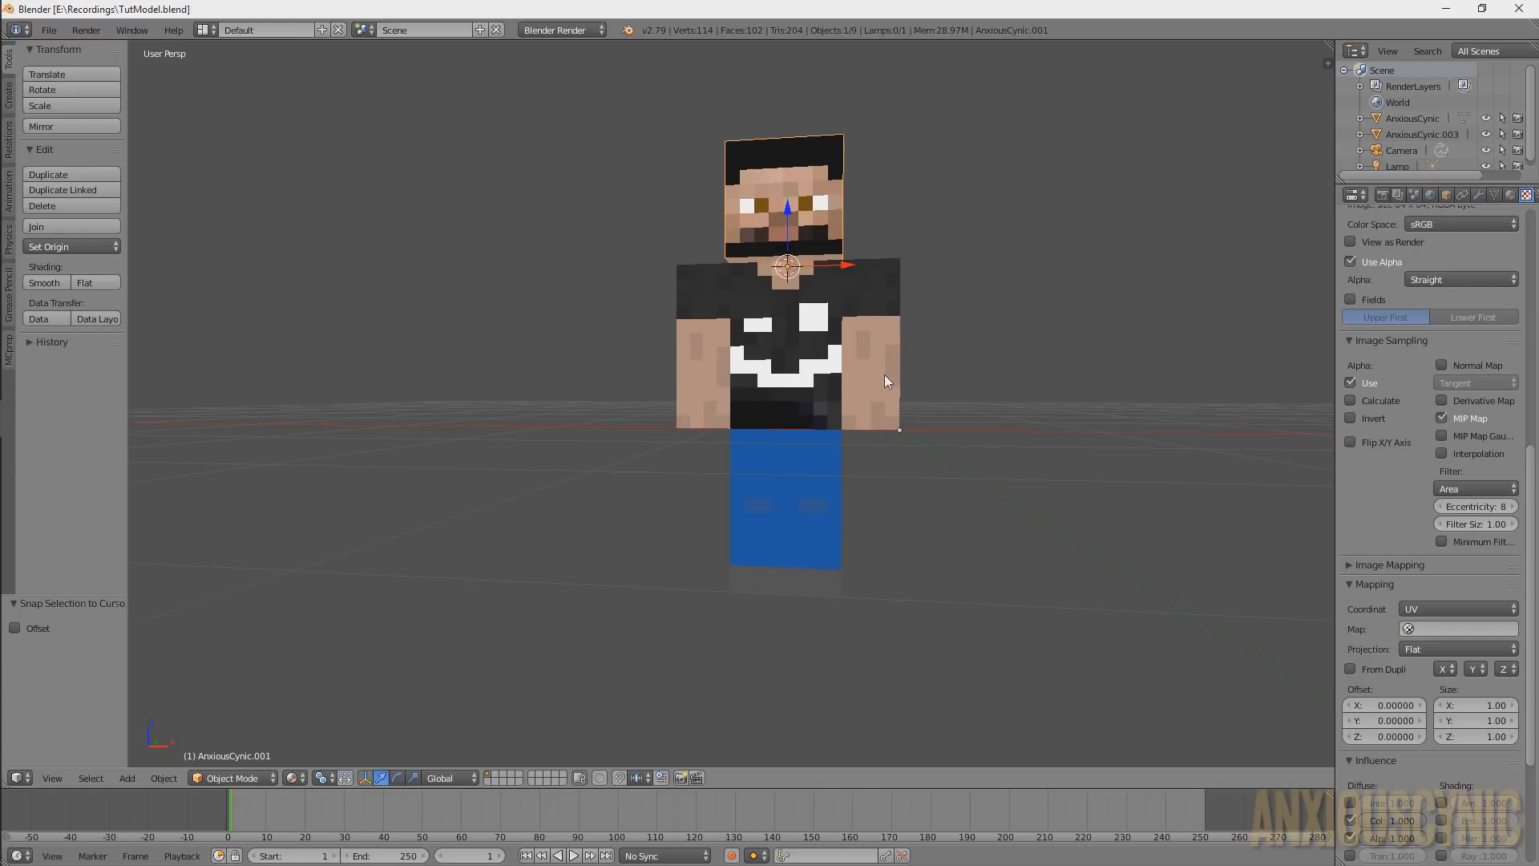
pyautogui.rightClick(796, 368)
pyautogui.press('g')
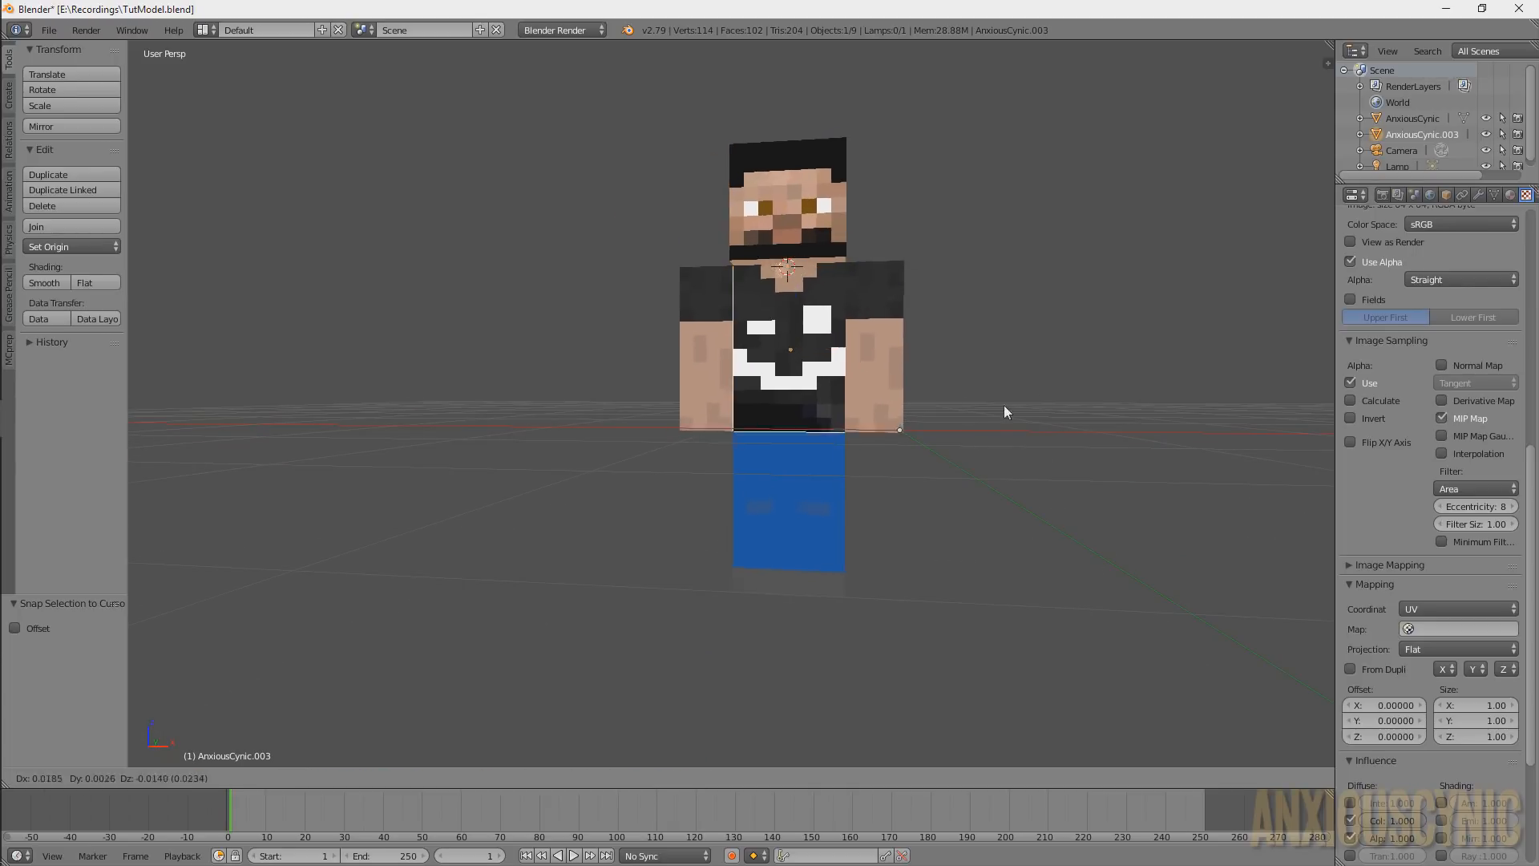
pyautogui.rightClick(987, 344)
# Try rotating the head about its neck origin twice, opening the pivot point options in between and cancelling both rotations
pyautogui.moveTo(879, 329); pyautogui.dragTo(791, 215, button='middle')
pyautogui.rightClick(791, 215)
pyautogui.press('r')
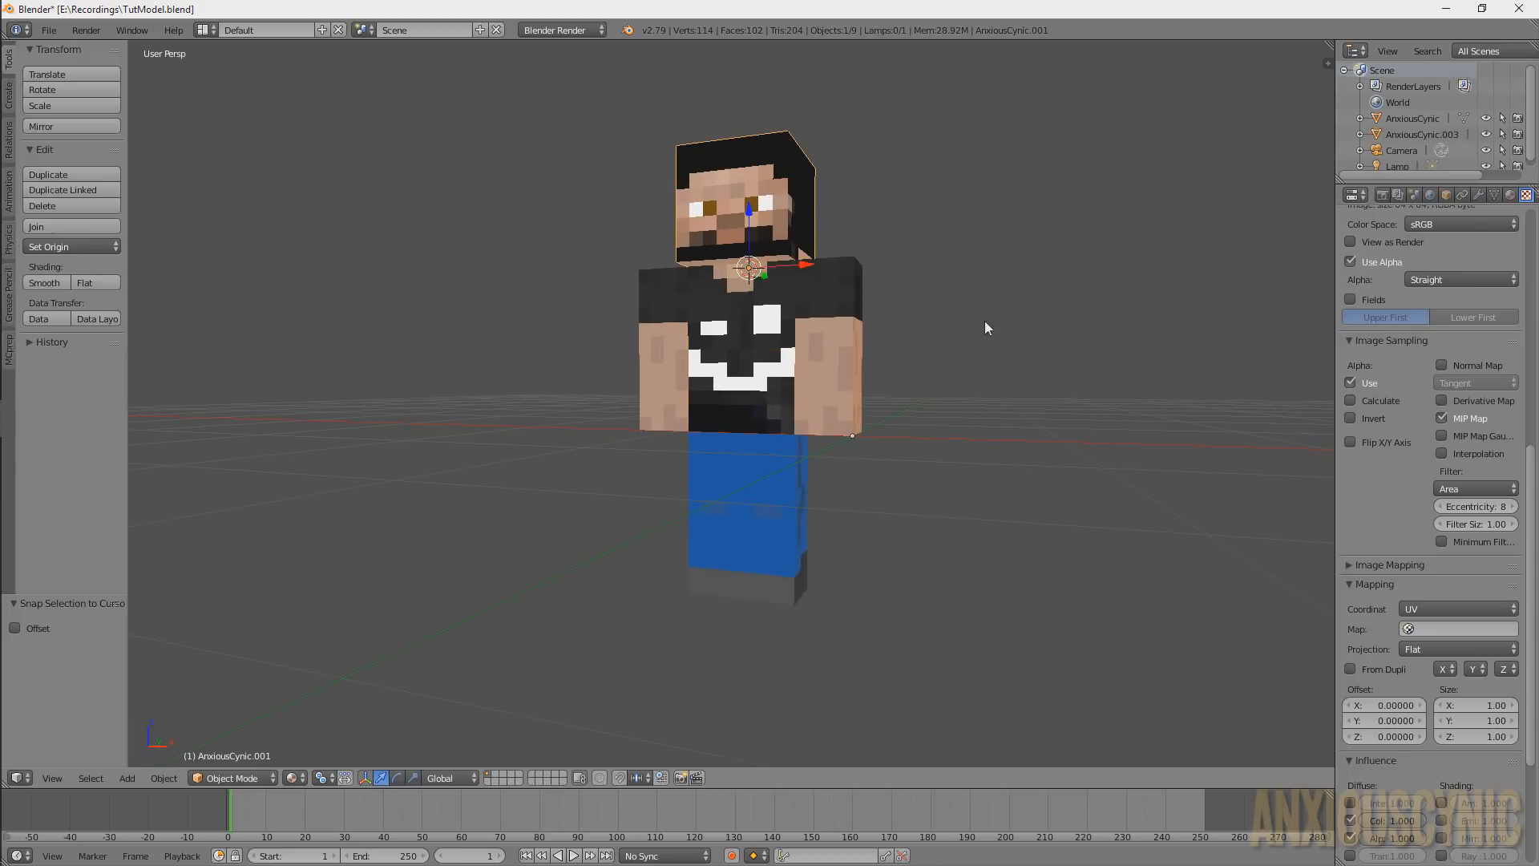
pyautogui.rightClick(986, 371)
pyautogui.click(324, 776)
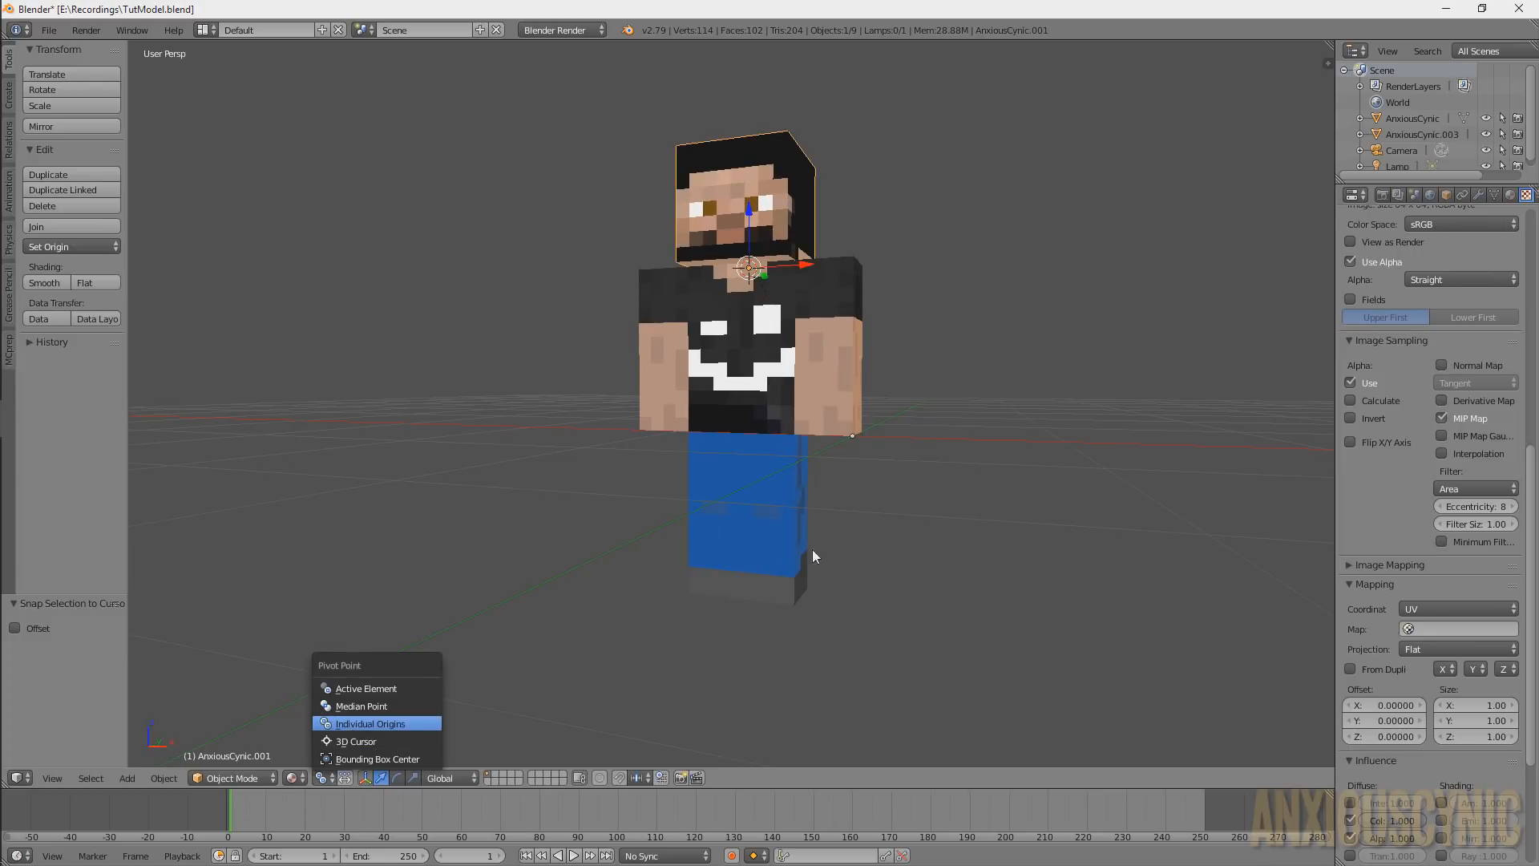
pyautogui.moveTo(934, 344); pyautogui.dragTo(955, 354, button='middle')
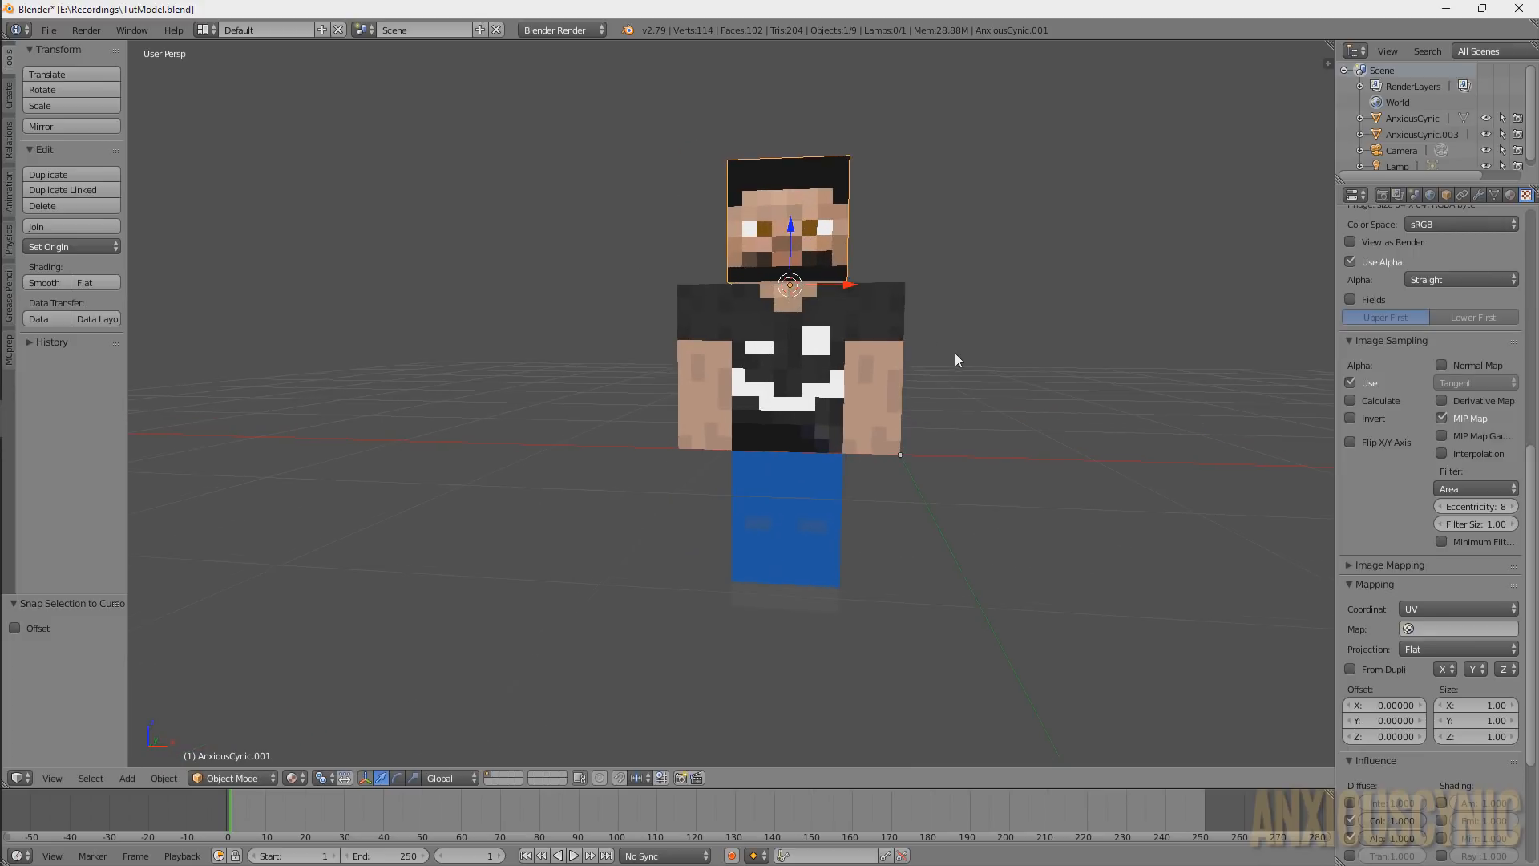
pyautogui.press('r')
pyautogui.rightClick(920, 377)
# Try rotating the character's left arm about its shoulder origin from the side and cancel the rotation
pyautogui.rightClick(886, 372)
pyautogui.moveTo(1076, 384); pyautogui.dragTo(901, 393, button='middle')
pyautogui.press('r')
pyautogui.rightClick(764, 493)
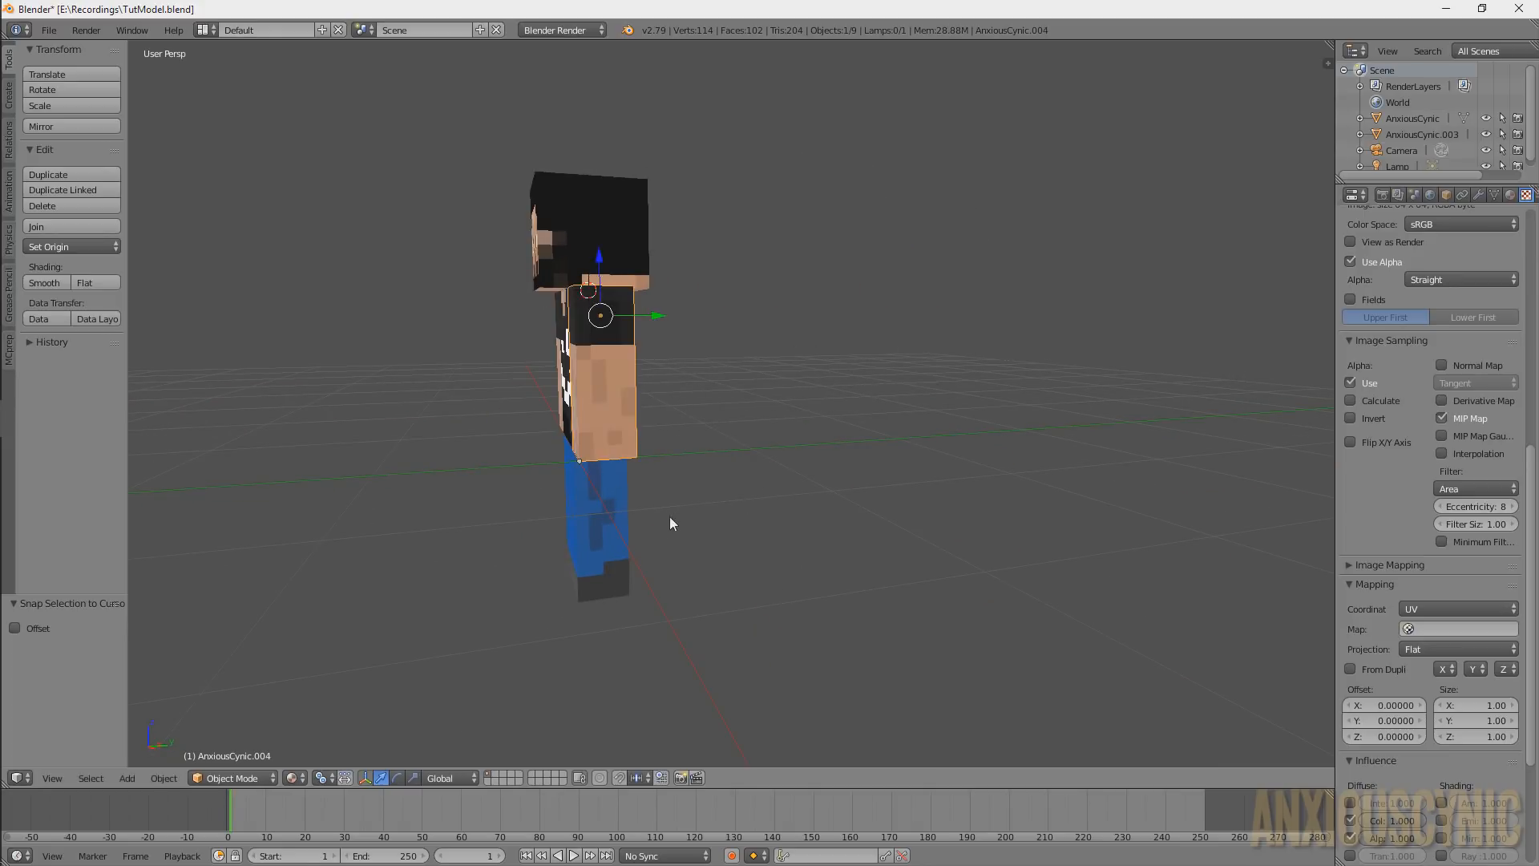
# Try rotating each leg about its hip origin from the front, cancelling both rotations
pyautogui.moveTo(670, 516); pyautogui.dragTo(705, 506, button='middle')
pyautogui.rightClick(705, 507)
pyautogui.moveTo(793, 546); pyautogui.dragTo(855, 559, button='middle')
pyautogui.press('r')
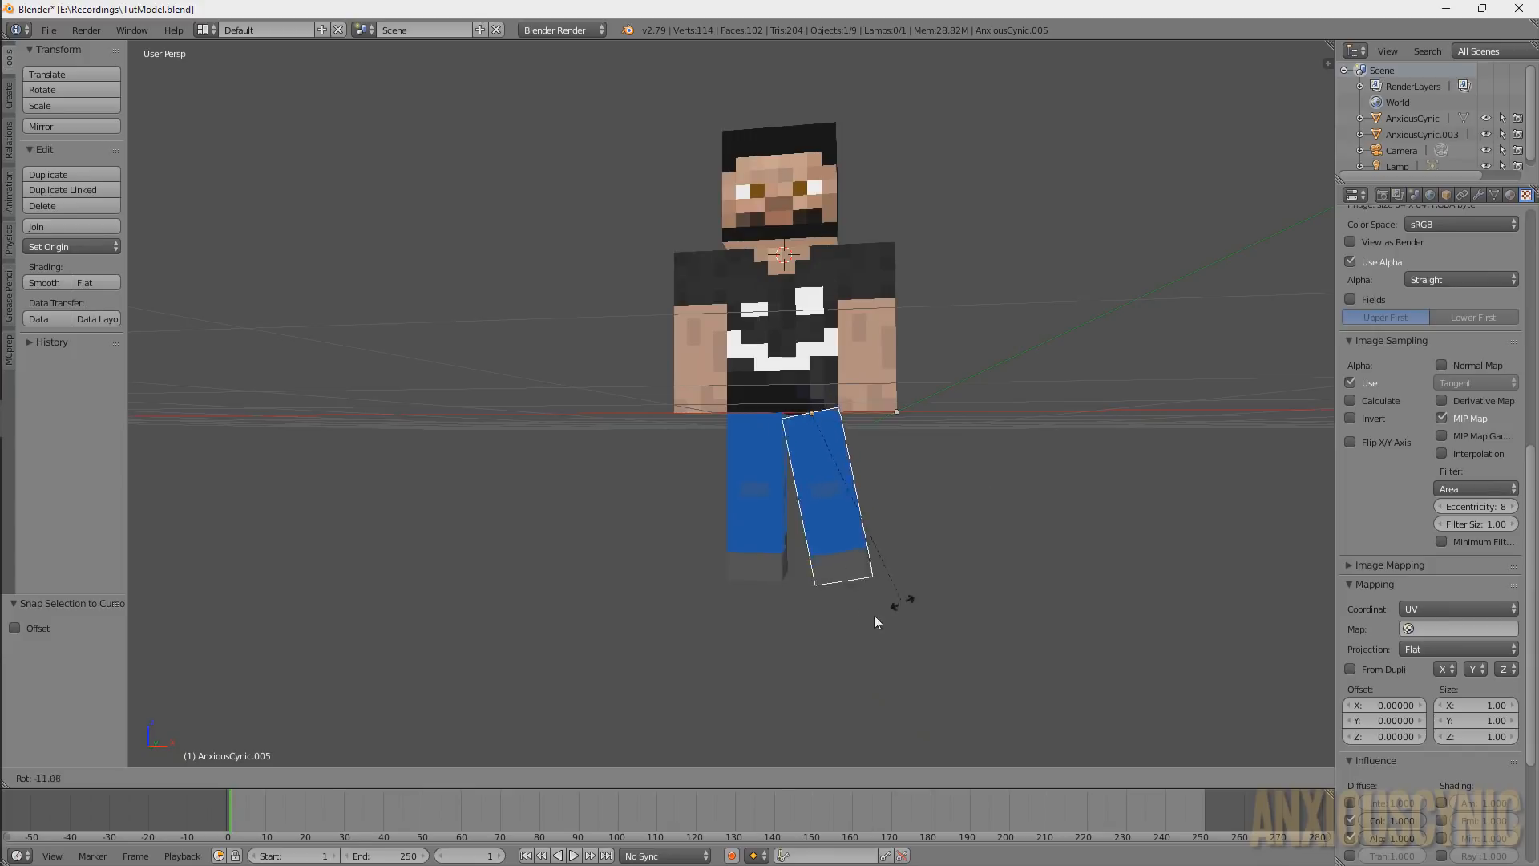
pyautogui.rightClick(825, 581)
pyautogui.rightClick(758, 526)
pyautogui.press('r')
pyautogui.rightClick(663, 481)
# Try rotating the character's right arm about its shoulder origin and cancel the rotation
pyautogui.rightClick(676, 316)
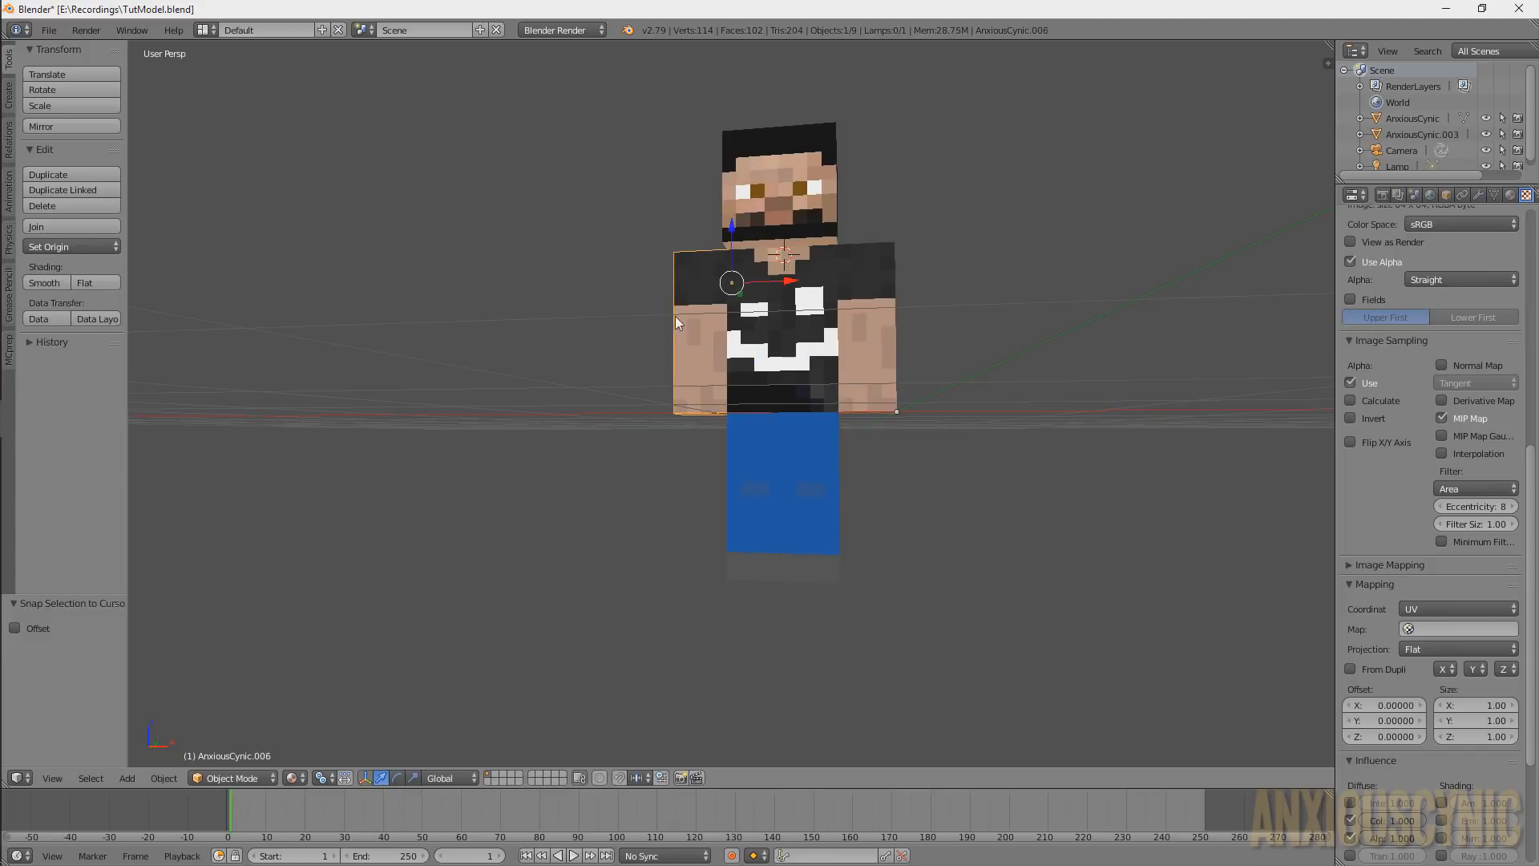
pyautogui.press('r')
pyautogui.rightClick(670, 337)
pyautogui.moveTo(868, 331); pyautogui.dragTo(868, 349, button='middle')
pyautogui.moveTo(882, 483); pyautogui.dragTo(795, 350, button='middle')
pyautogui.rightClick(795, 349)
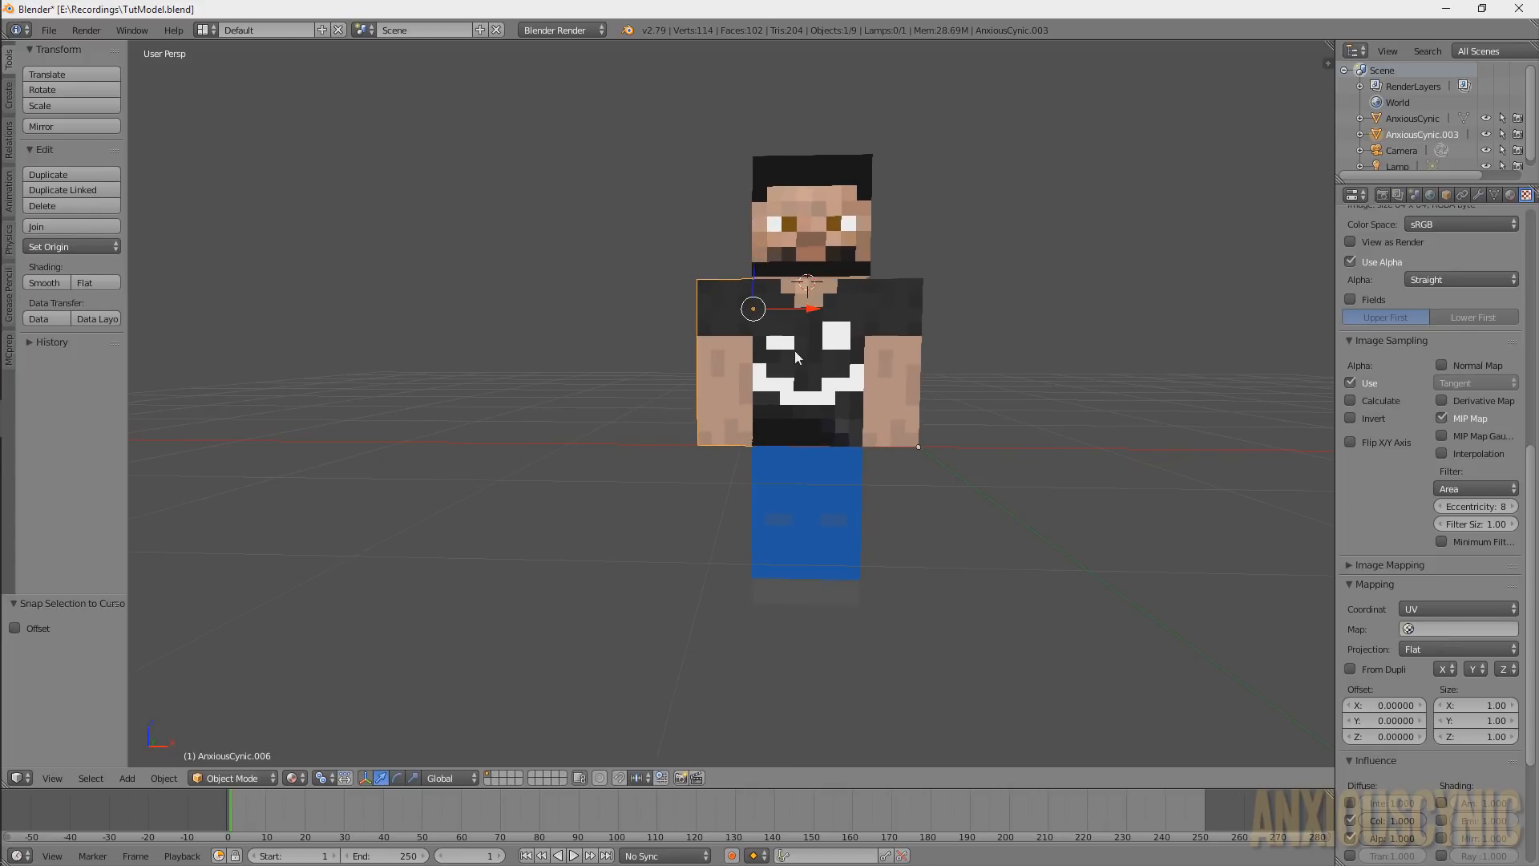
pyautogui.moveTo(965, 348); pyautogui.dragTo(934, 344, button='middle')
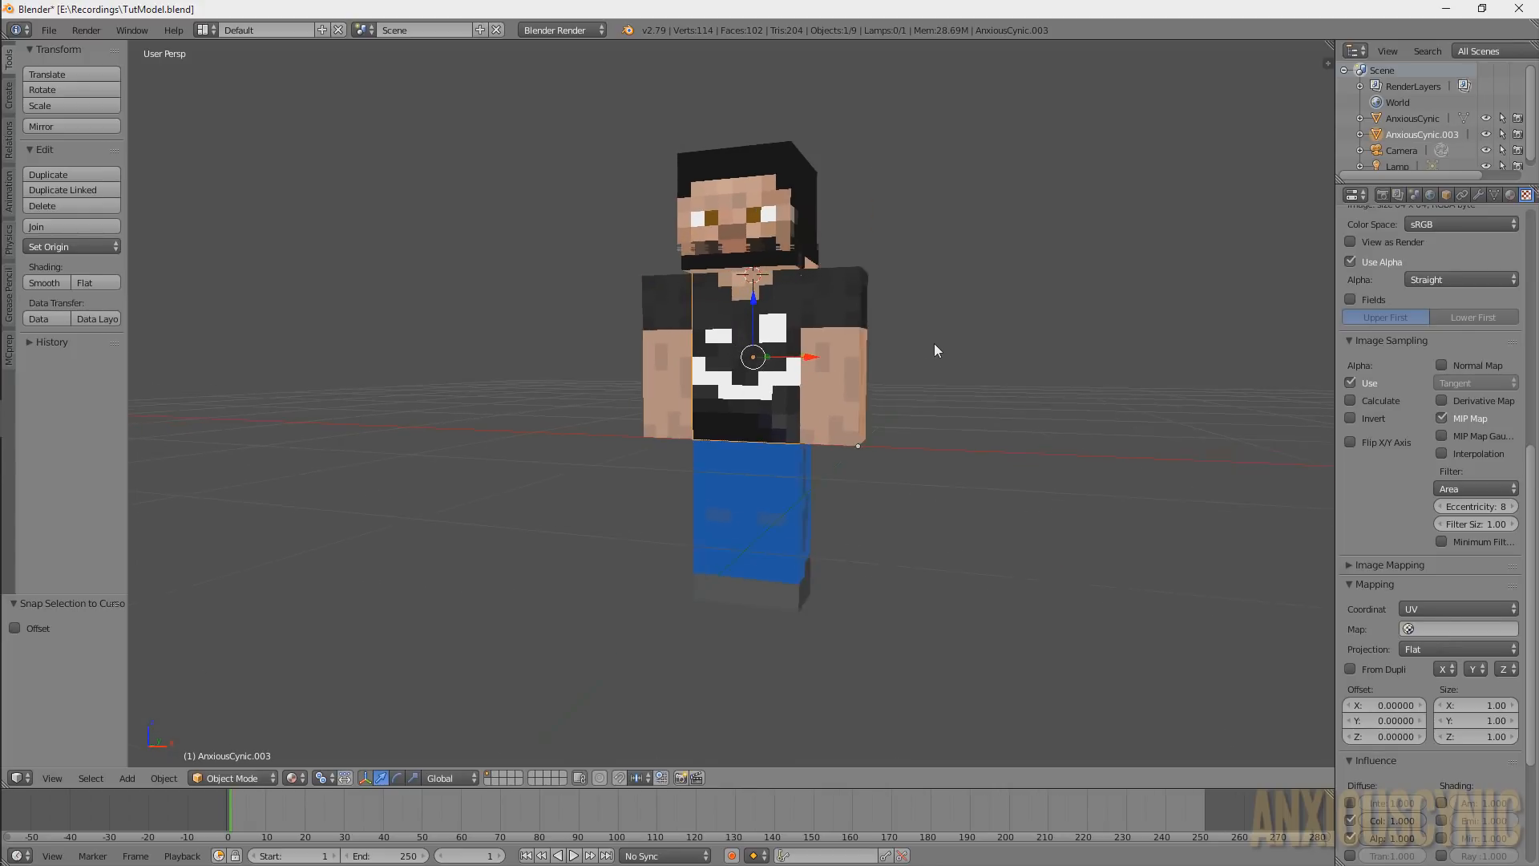
pyautogui.scroll(4, 898, 356)
pyautogui.moveTo(923, 290); pyautogui.dragTo(891, 319, button='middle')
pyautogui.scroll(-2, 898, 309)
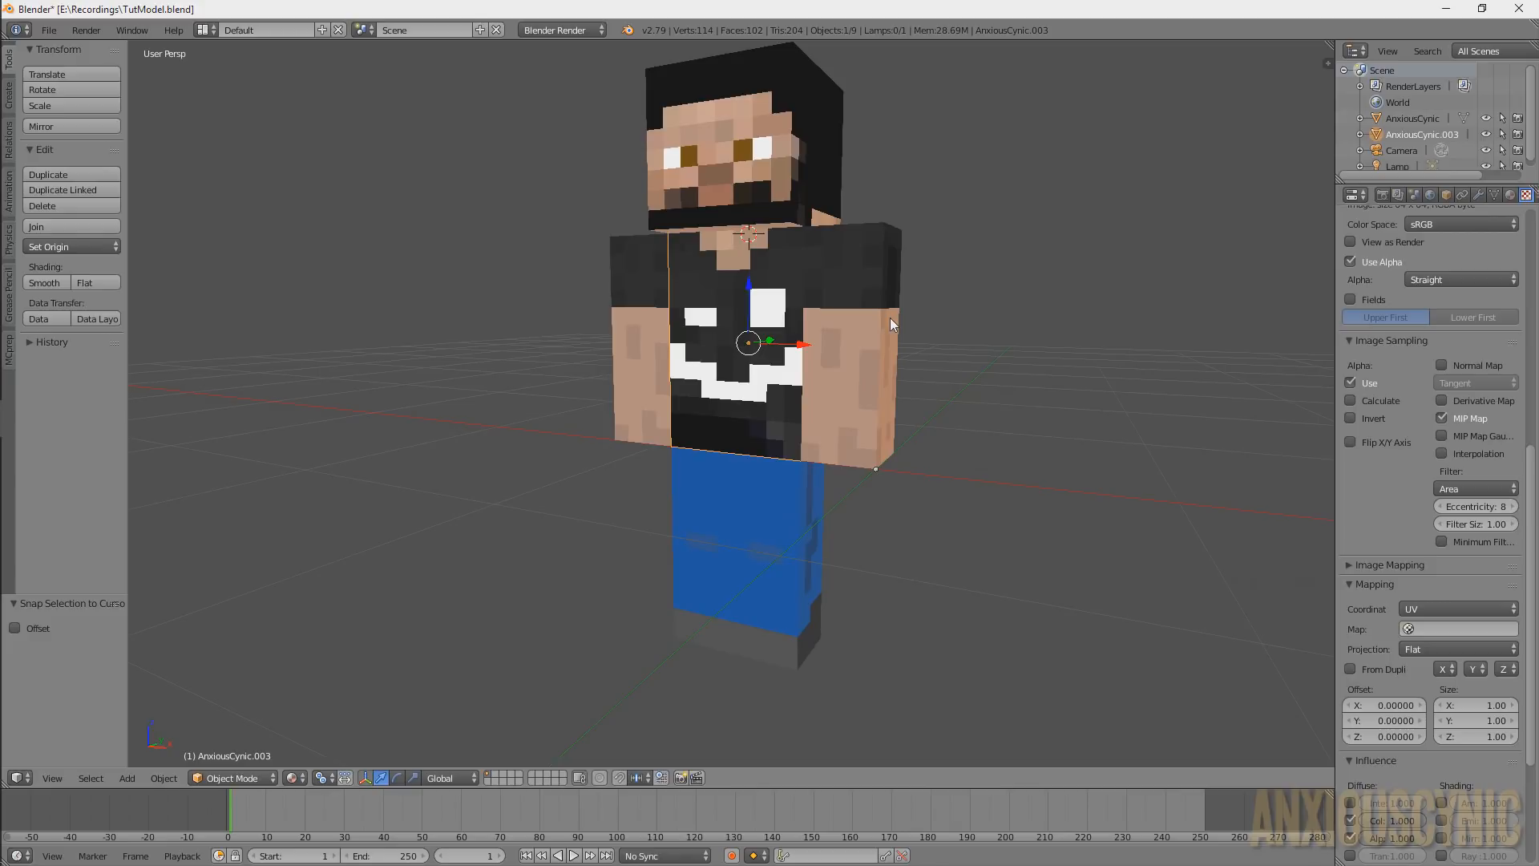
pyautogui.rightClick(890, 318)
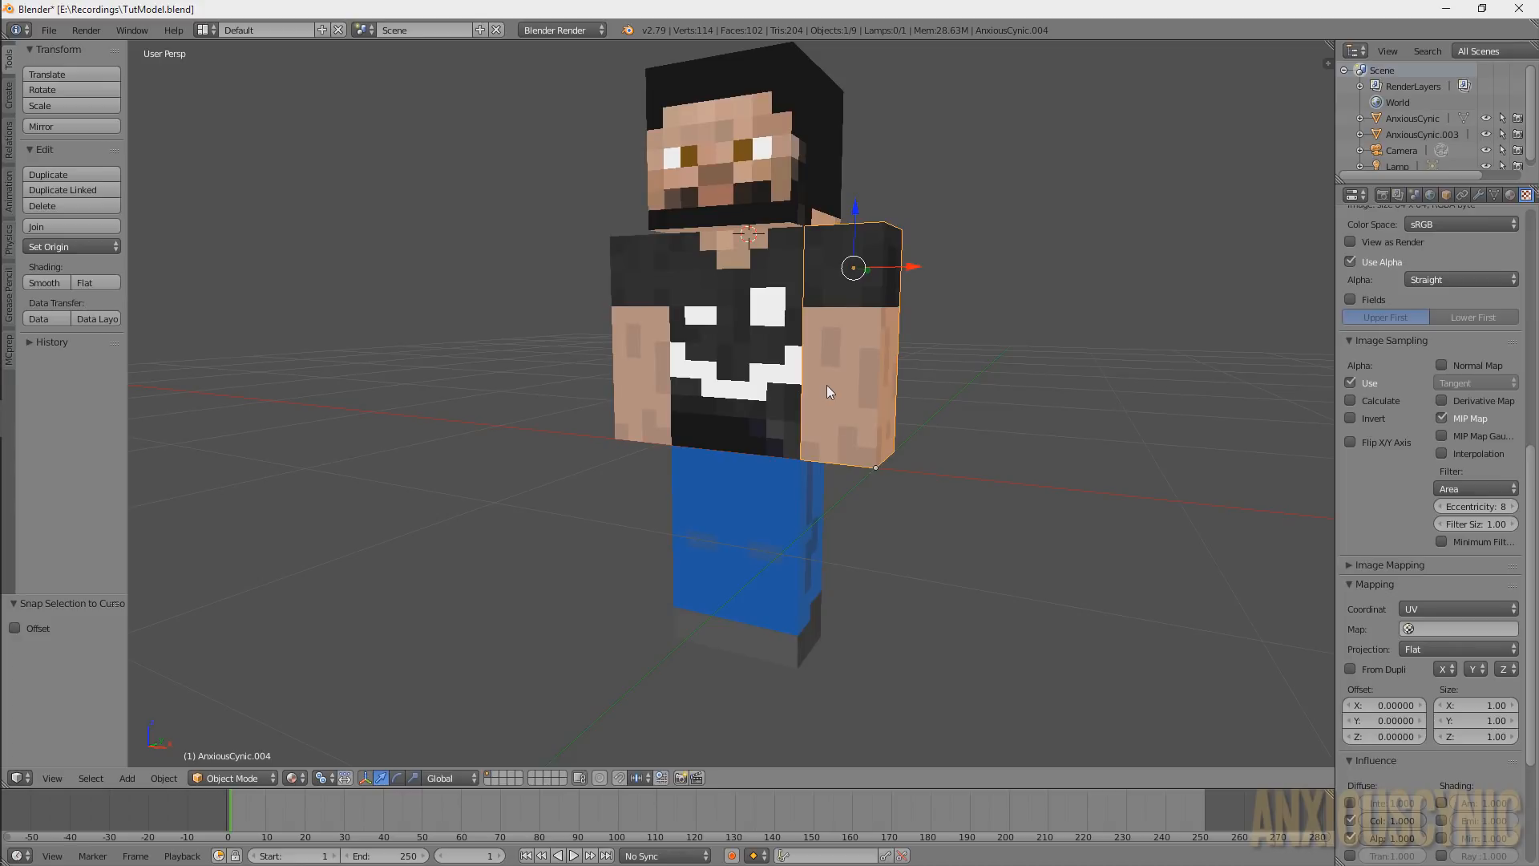
# Move the torso with its parented parts 1 unit up along the Z axis and clear the selection
pyautogui.moveTo(801, 406); pyautogui.dragTo(853, 330, button='middle')
pyautogui.rightClick(731, 301)
pyautogui.press('g')
pyautogui.press('z')
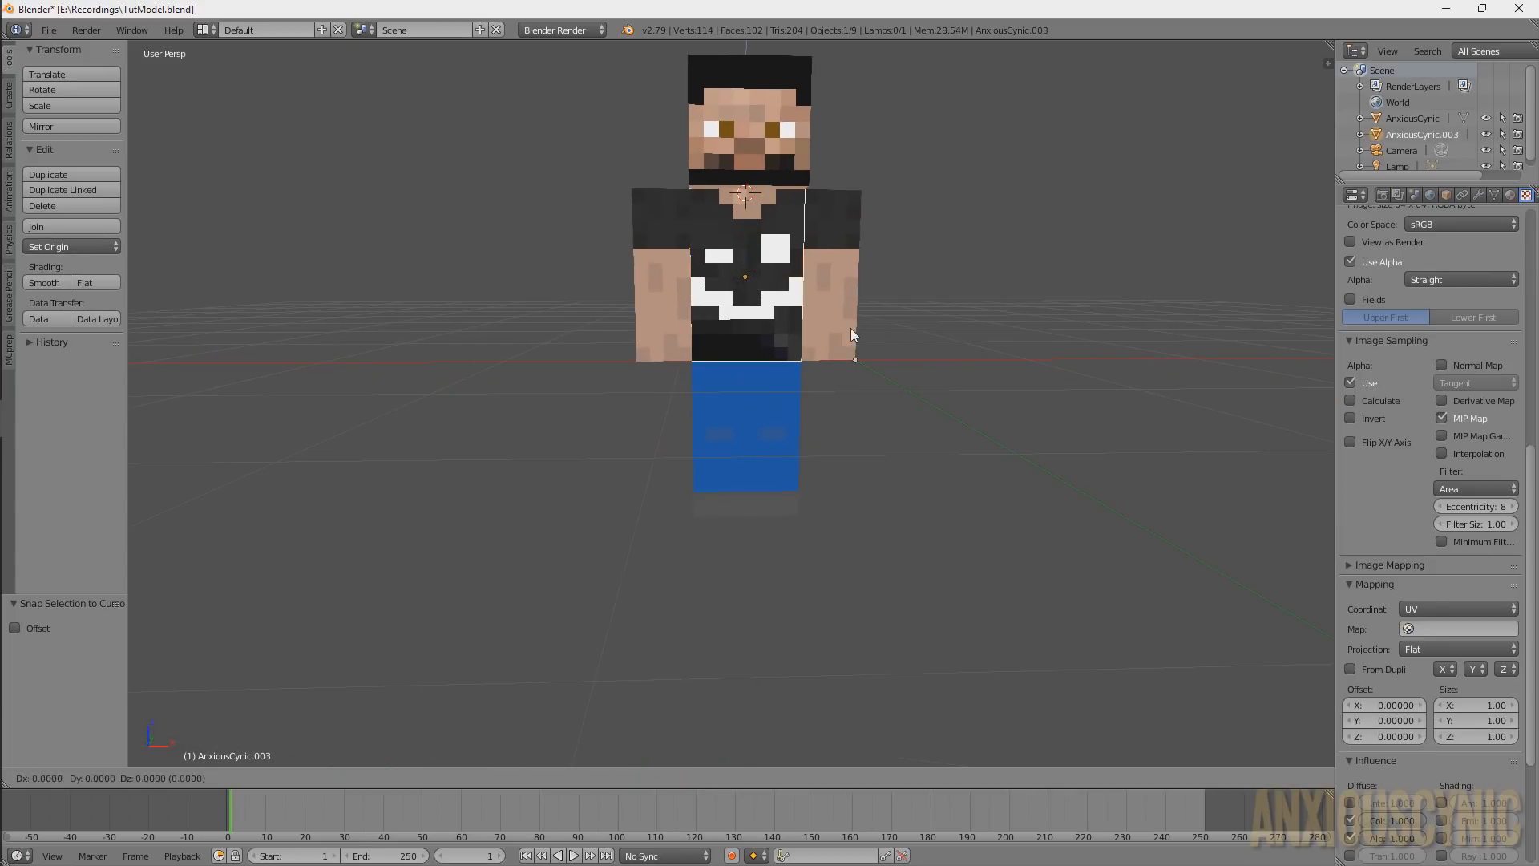
pyautogui.write('1')
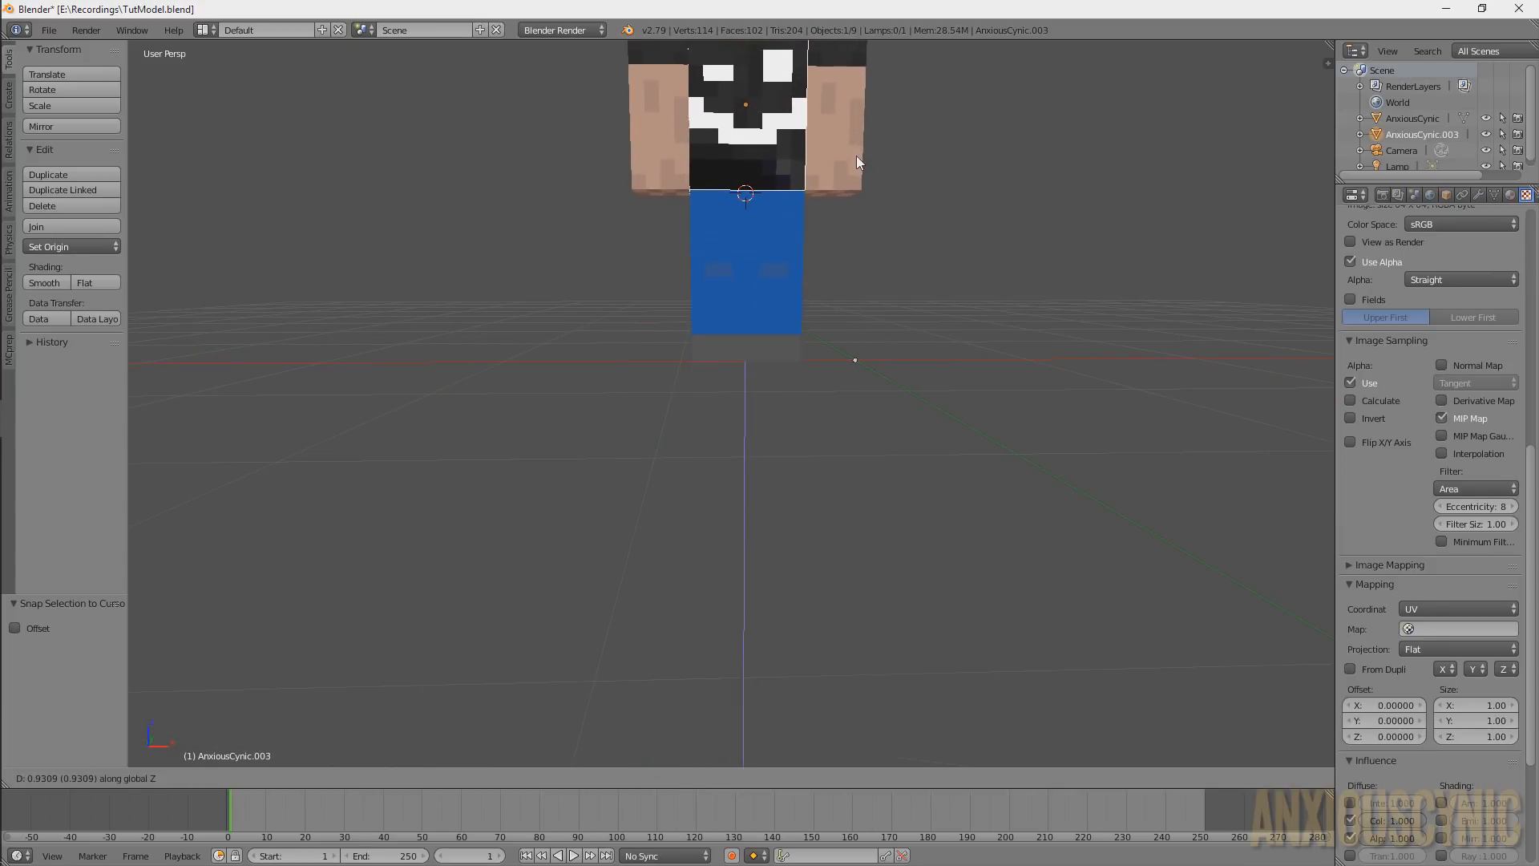
pyautogui.press('Return')
pyautogui.moveTo(856, 156); pyautogui.dragTo(939, 335, button='middle')
pyautogui.scroll(-3, 806, 359)
pyautogui.scroll(2, 811, 398)
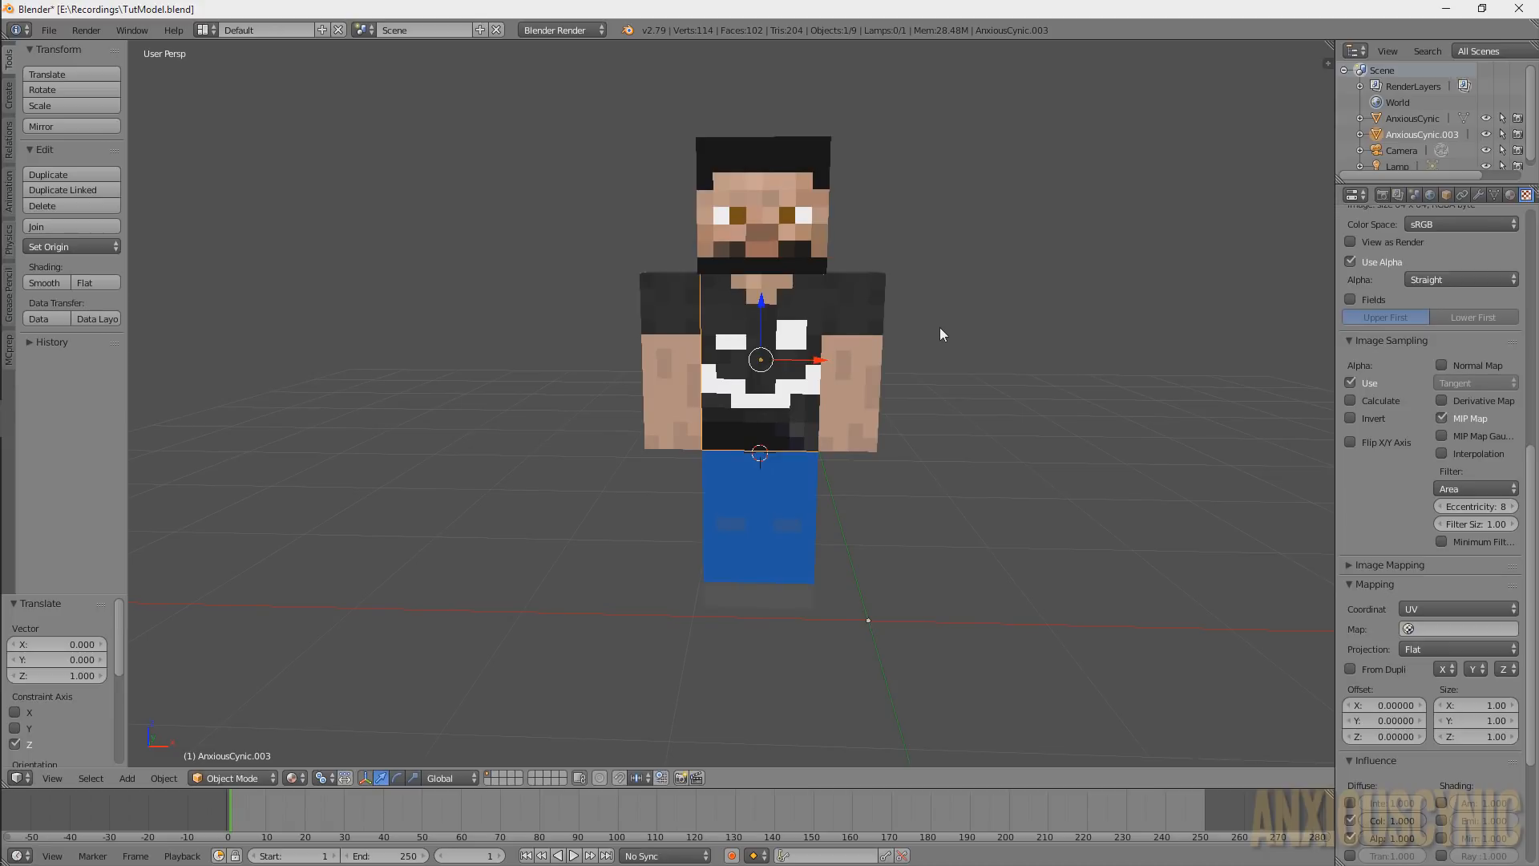
pyautogui.press('a')
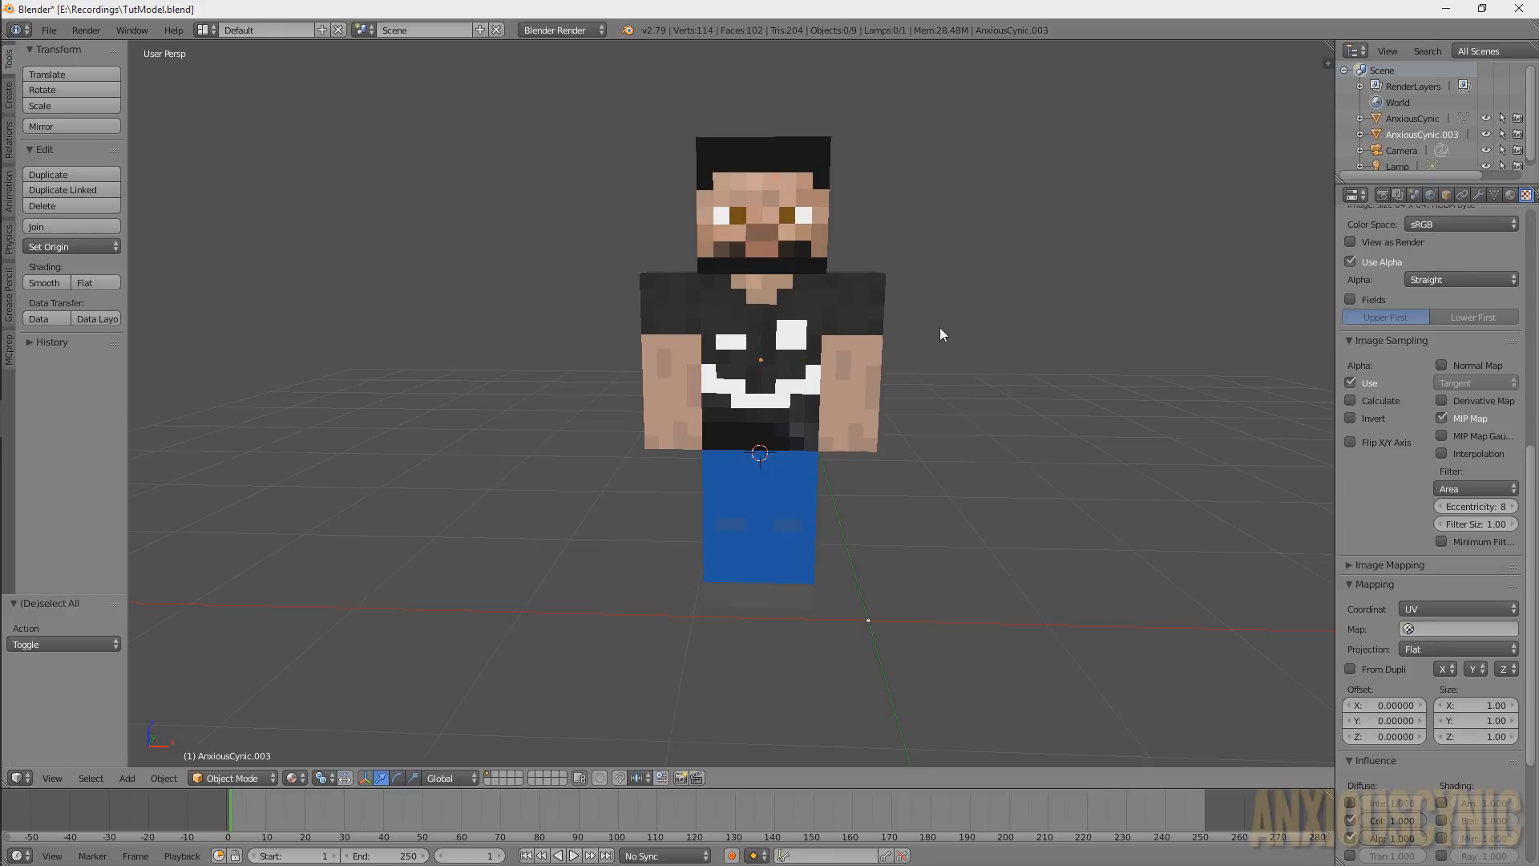